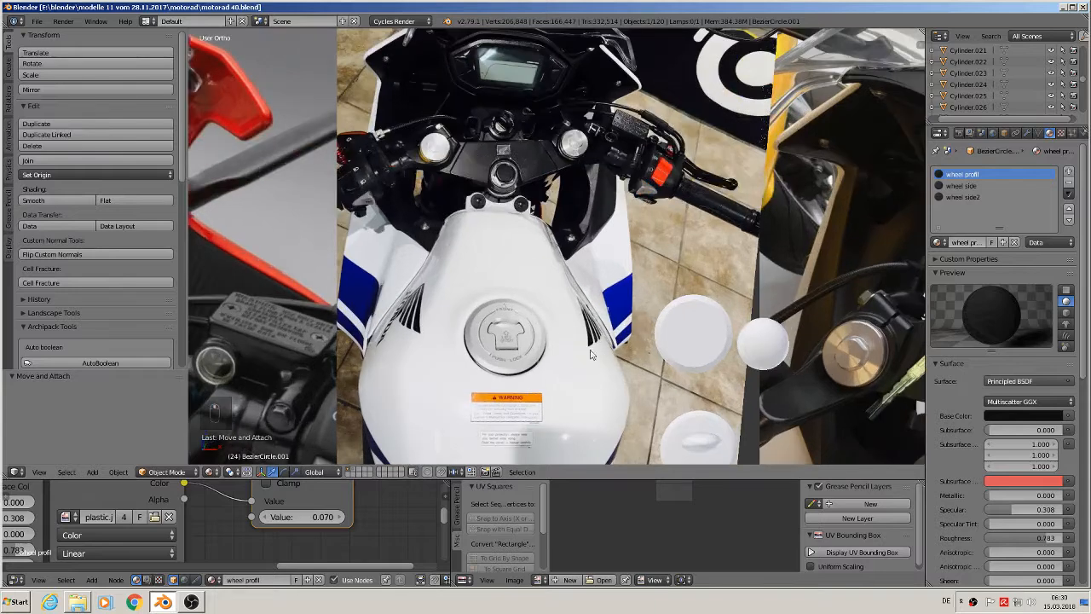
# Add a Boolean modifier to the lower disc that has the flattened sphere embedded in it.
pyautogui.keyDown('shift'); pyautogui.moveTo(588, 351); pyautogui.dragTo(418, 262, button='middle'); pyautogui.keyUp('shift')
pyautogui.scroll(2, 417, 263)
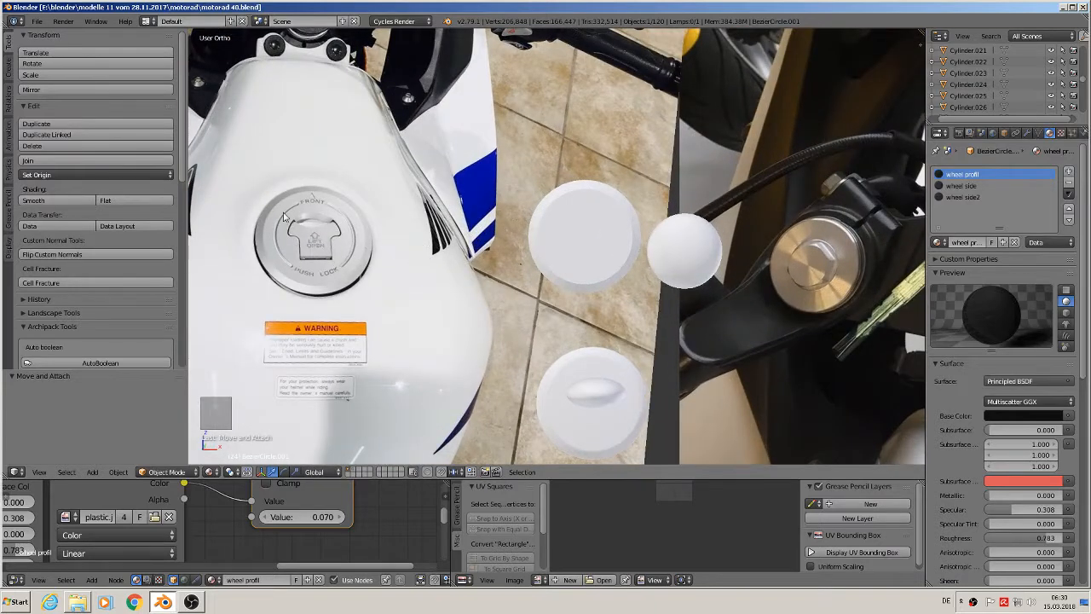
pyautogui.keyDown('shift'); pyautogui.moveTo(591, 359); pyautogui.dragTo(546, 330, button='middle'); pyautogui.keyUp('shift')
pyautogui.rightClick(560, 355)
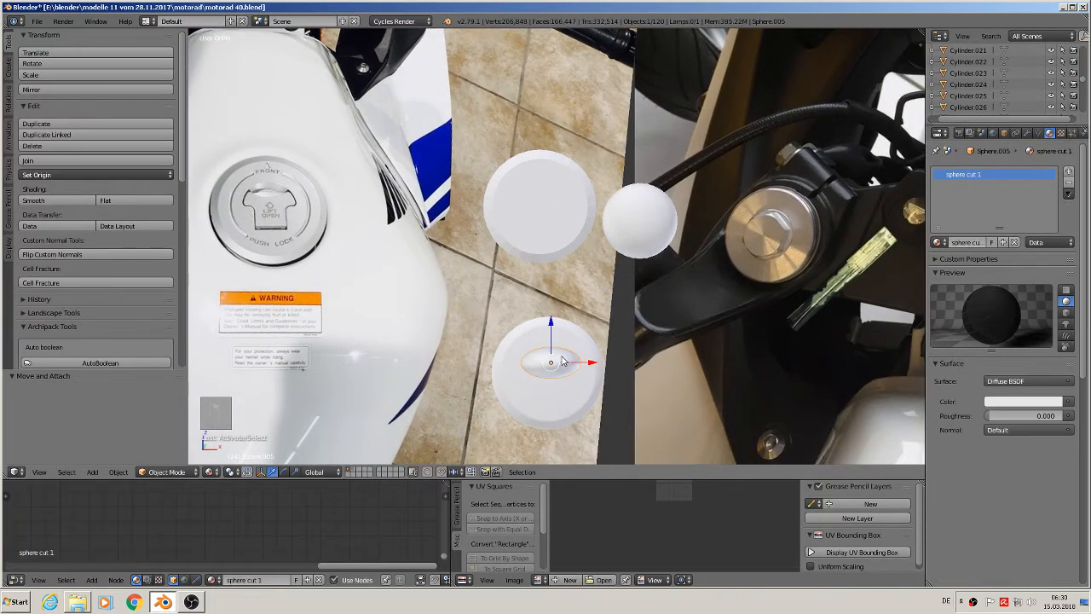
pyautogui.moveTo(588, 391); pyautogui.dragTo(460, 426, button='middle')
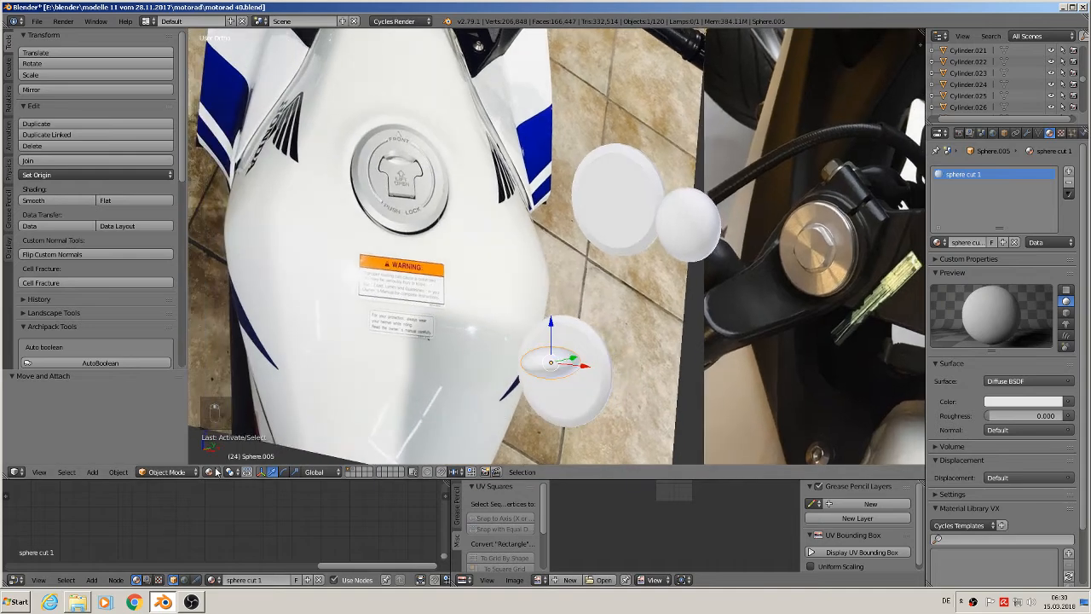
pyautogui.scroll(2, 639, 426)
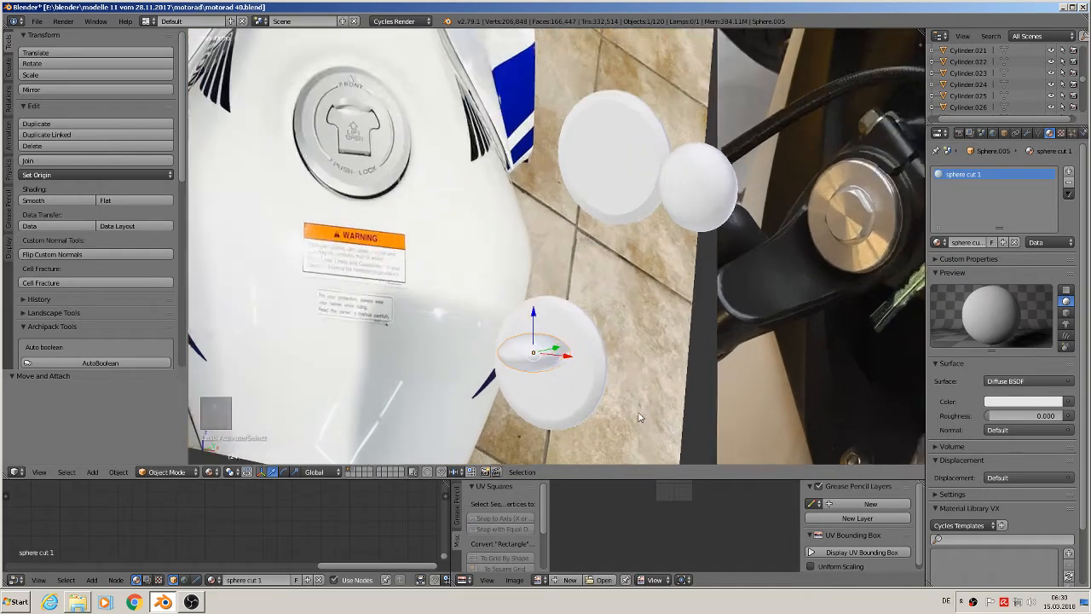
pyautogui.rightClick(592, 363)
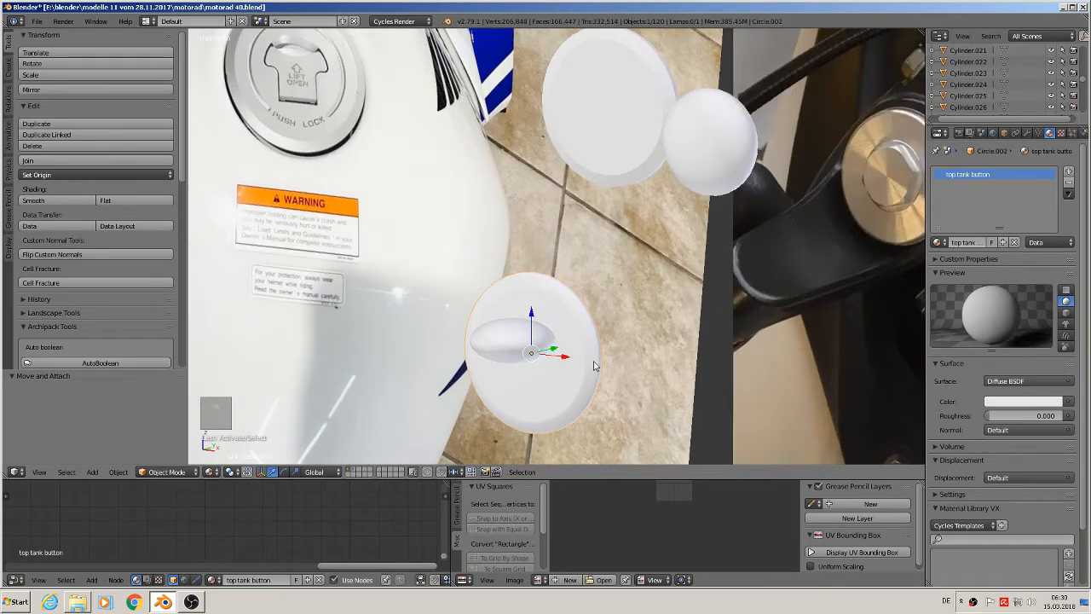
pyautogui.click(1027, 132)
pyautogui.click(981, 171)
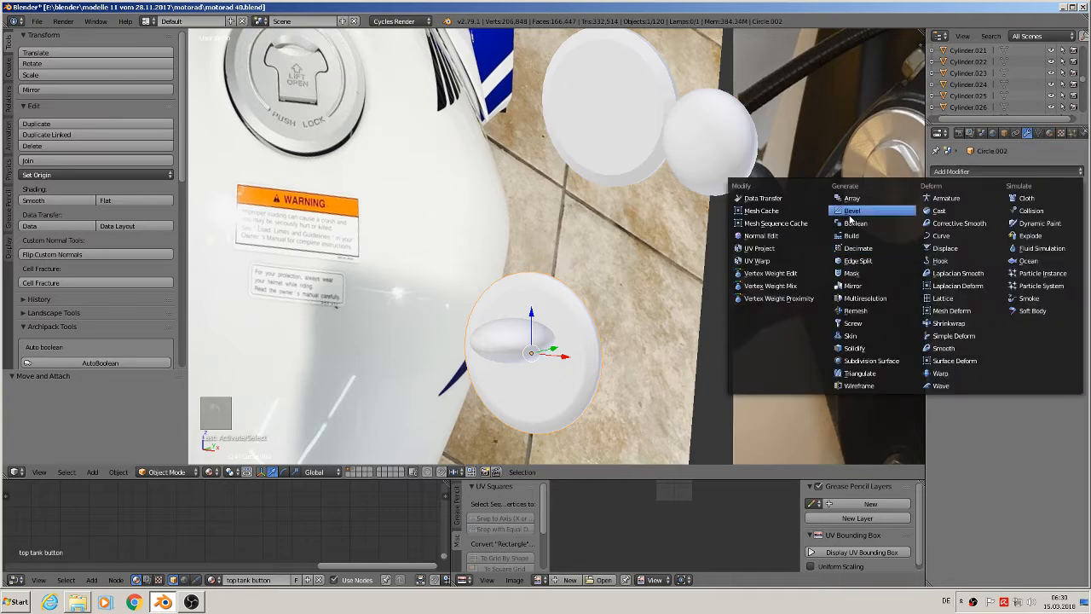
pyautogui.click(860, 227)
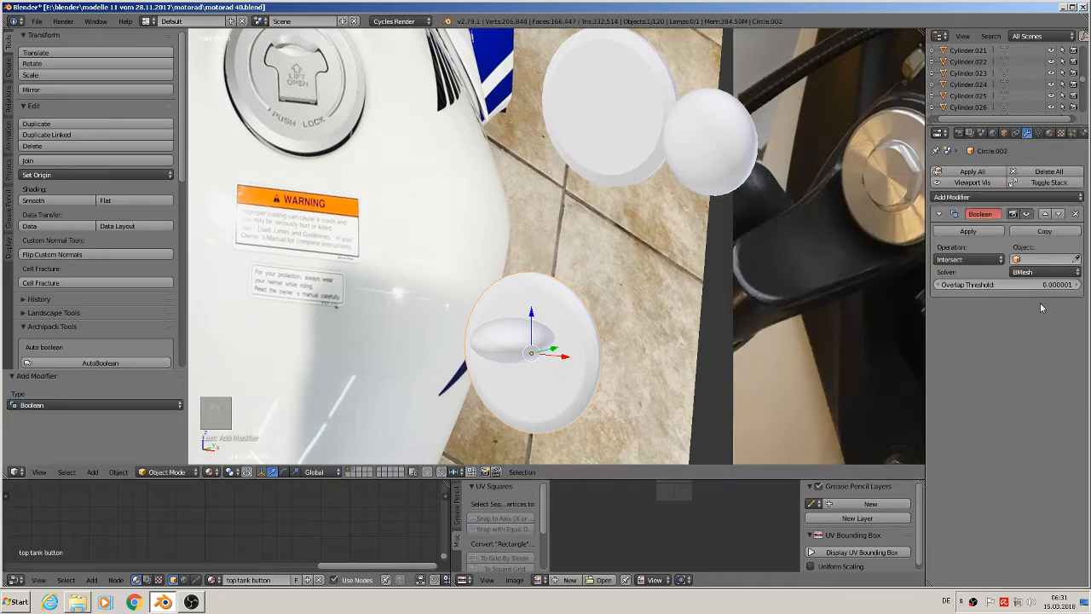
# Set the Boolean to Difference with Sphere.005 as its object and apply it to the disc.
pyautogui.click(1041, 258)
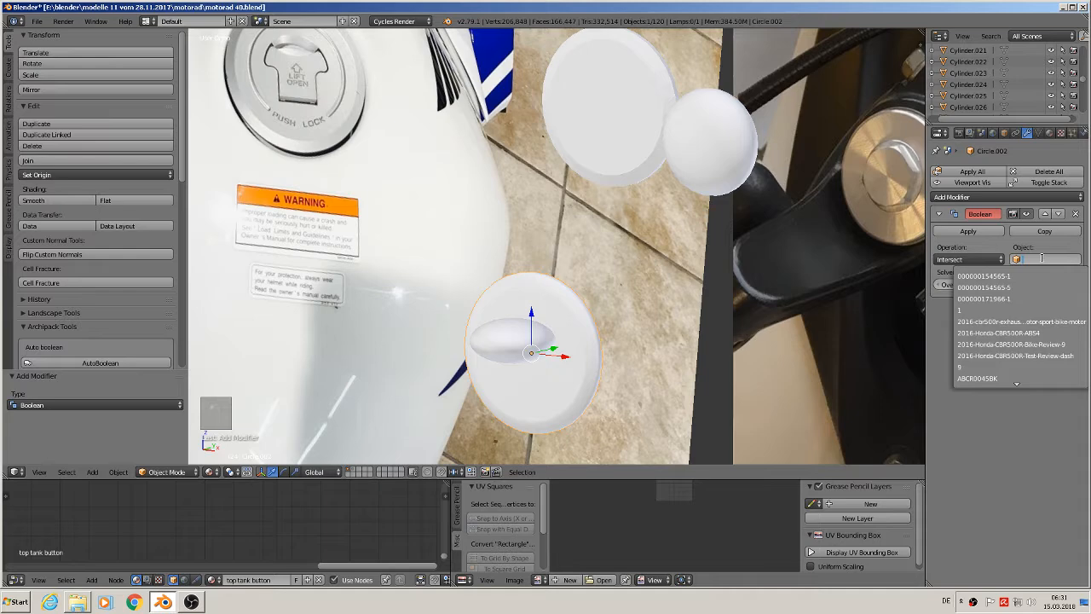
pyautogui.write('spher')
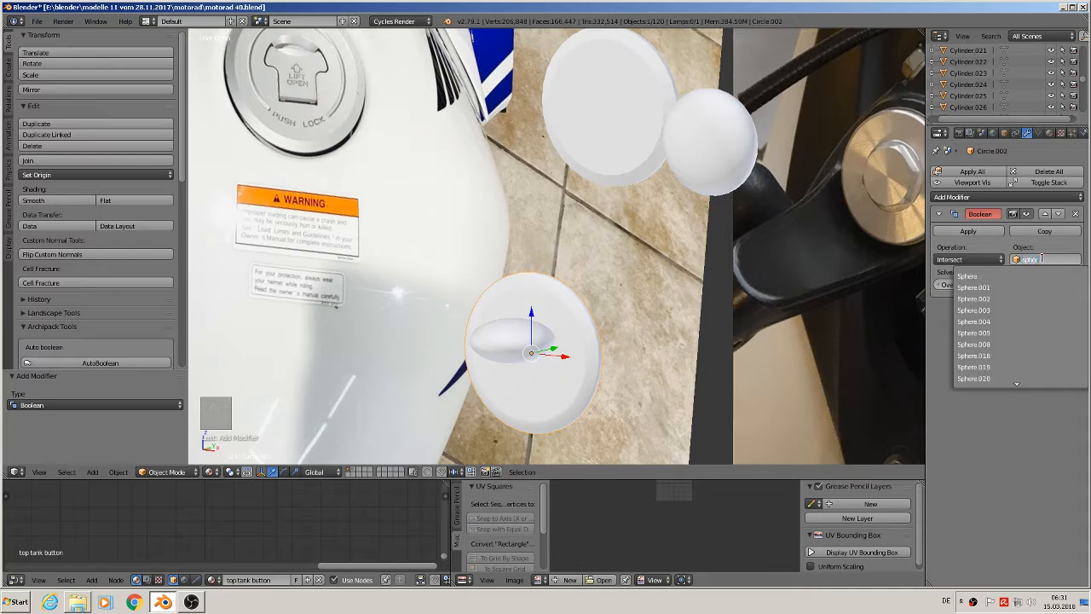
pyautogui.click(1018, 334)
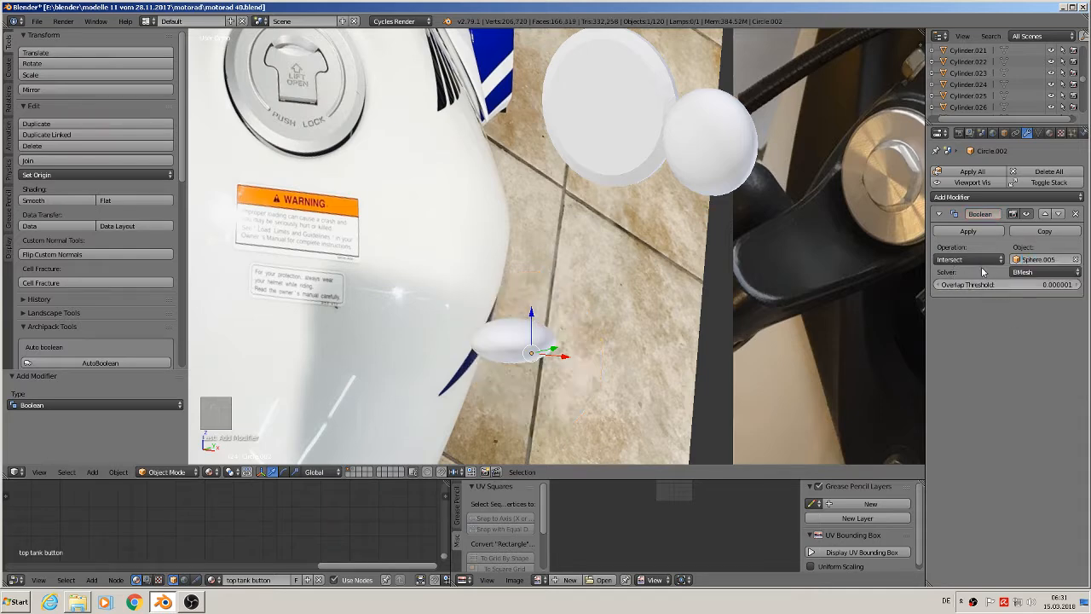
pyautogui.click(980, 260)
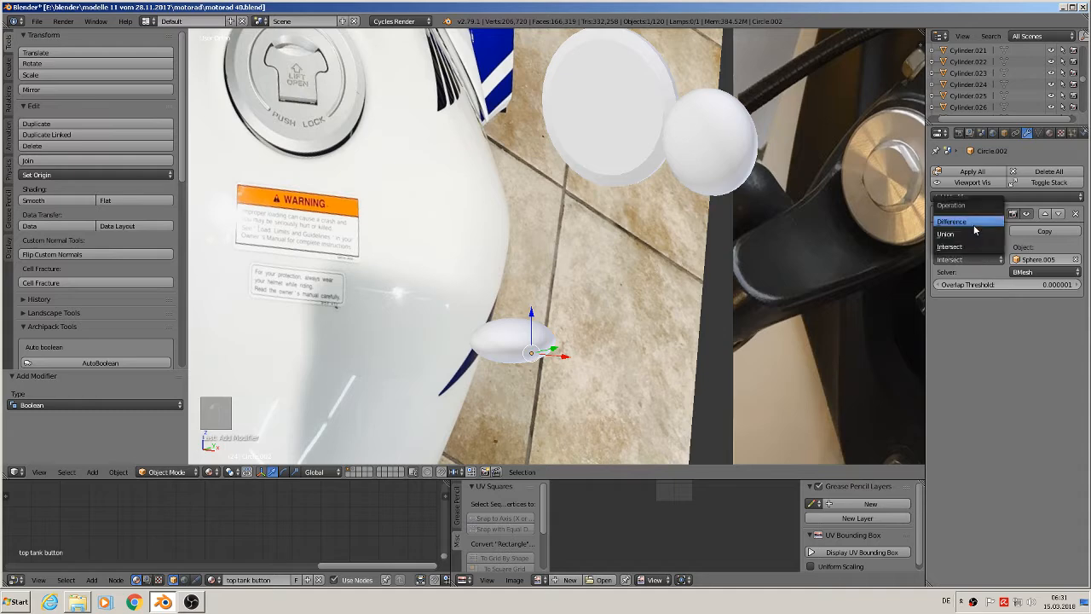
pyautogui.click(971, 222)
pyautogui.click(970, 231)
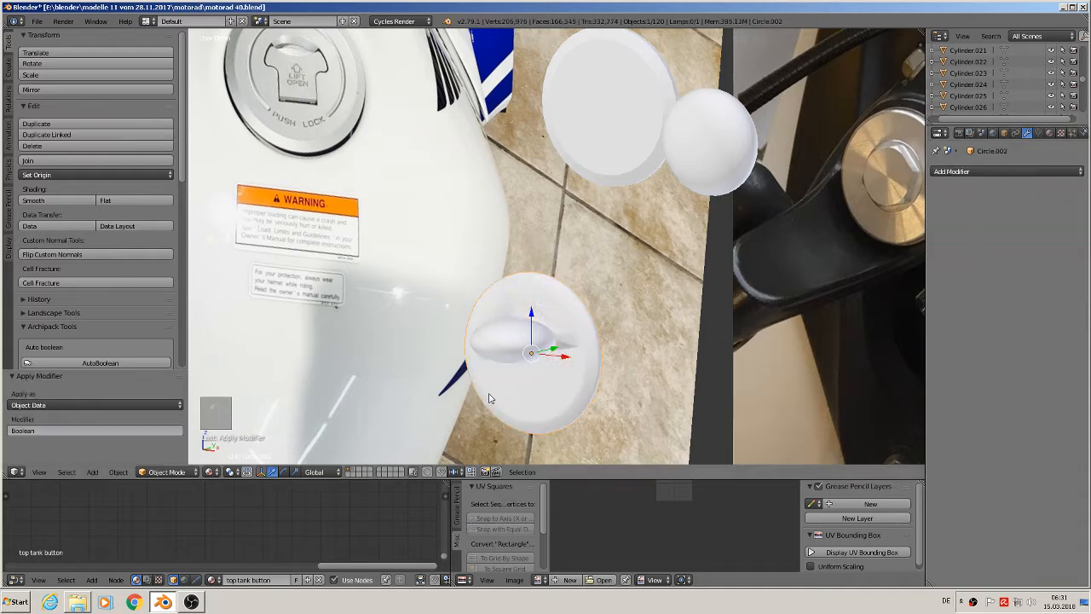
# Move the flattened sphere about 0.836 along the X axis, clear of the disc.
pyautogui.rightClick(526, 341)
pyautogui.press('g')
pyautogui.press('x')
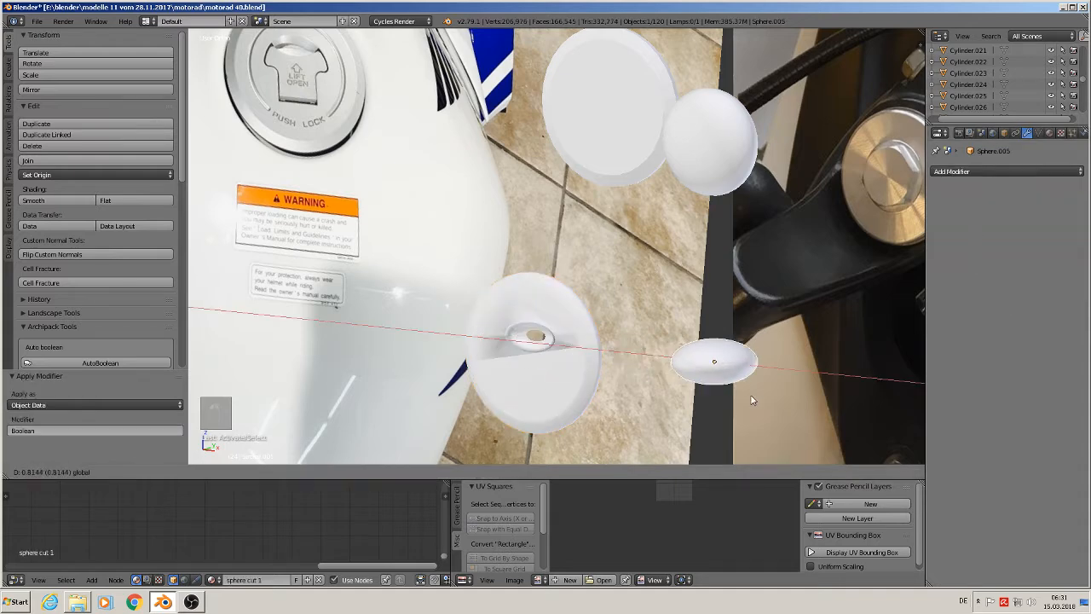
pyautogui.click(647, 413)
# Add an Edge Split modifier to the flattened sphere Sphere.005.
pyautogui.press('KP_5')
pyautogui.keyDown('shift'); pyautogui.moveTo(503, 410); pyautogui.dragTo(674, 327, button='middle'); pyautogui.keyUp('shift')
pyautogui.scroll(2, 757, 327)
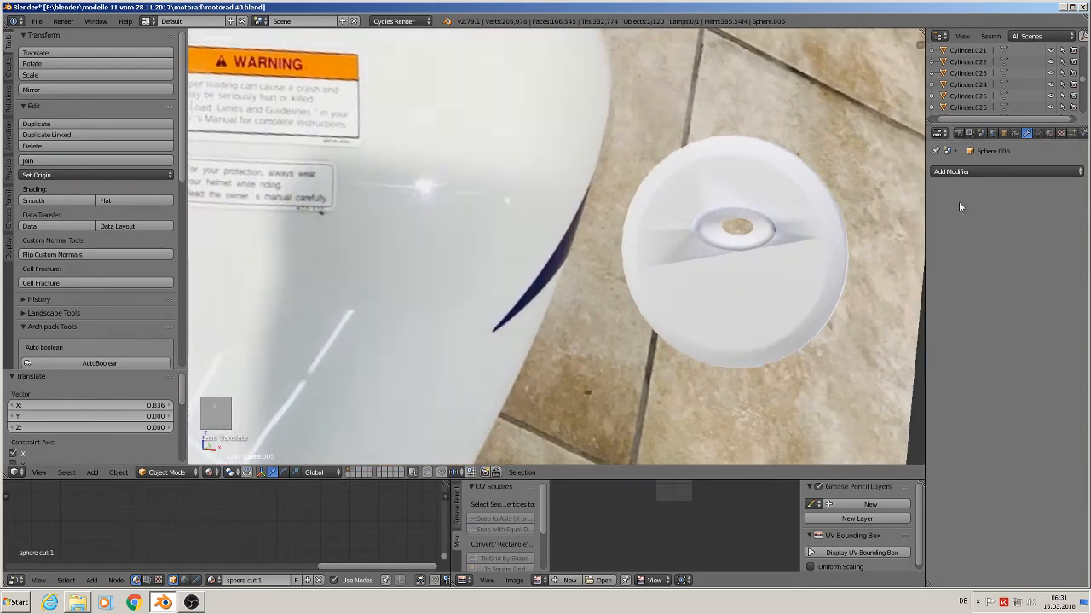
pyautogui.click(977, 171)
pyautogui.click(881, 300)
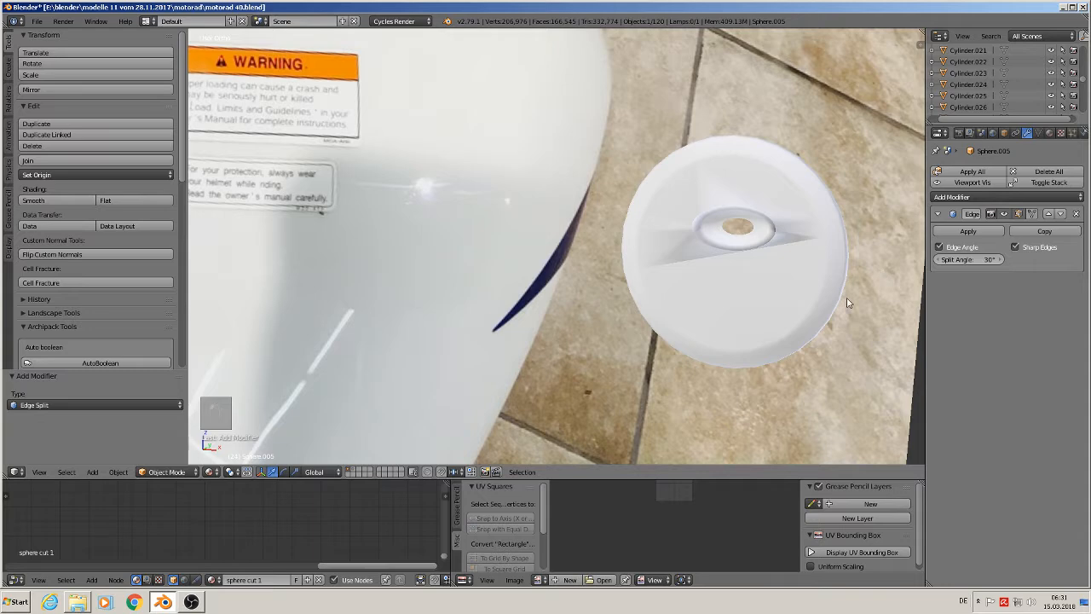
# Add an Edge Split modifier to the disc with the oval recess.
pyautogui.scroll(2, 785, 257)
pyautogui.scroll(-3, 778, 255)
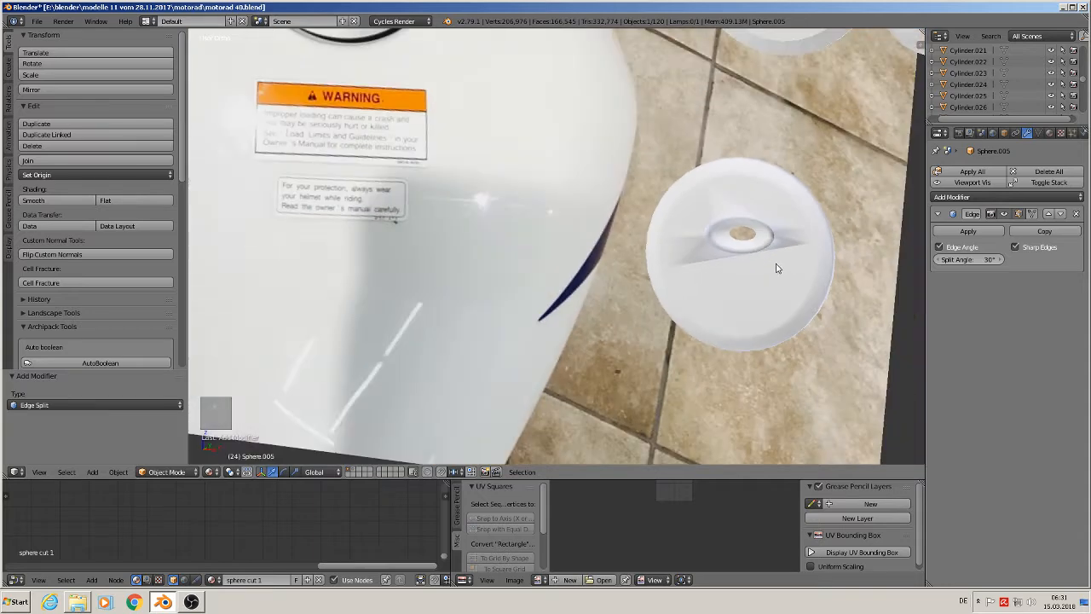
pyautogui.rightClick(774, 266)
pyautogui.click(957, 173)
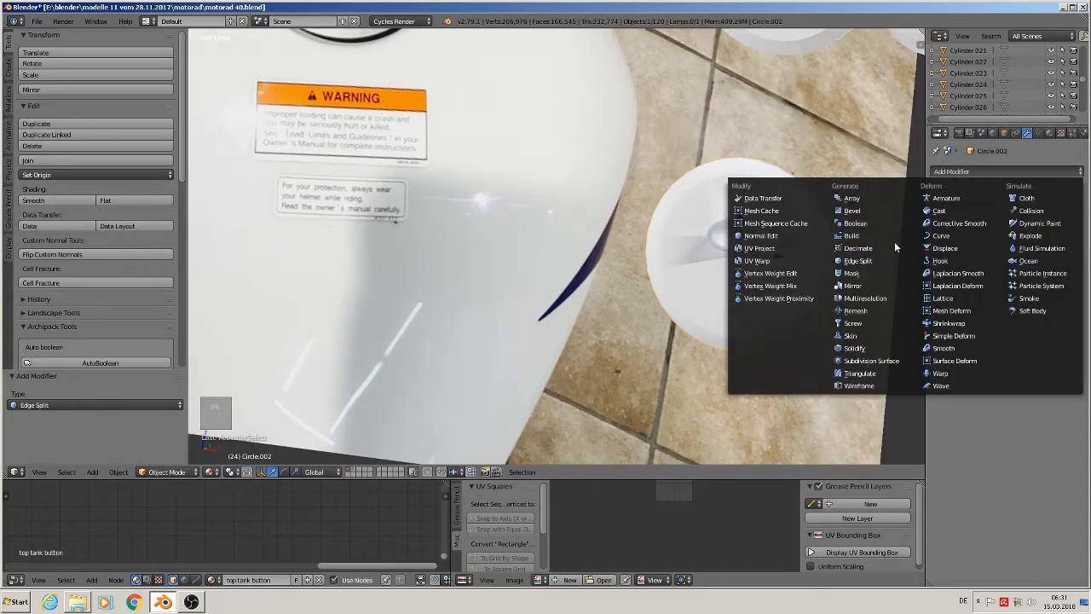
pyautogui.click(883, 261)
# Close the open hole at the bottom of the disc's recess by filling its boundary loop with a face.
pyautogui.scroll(5, 656, 203)
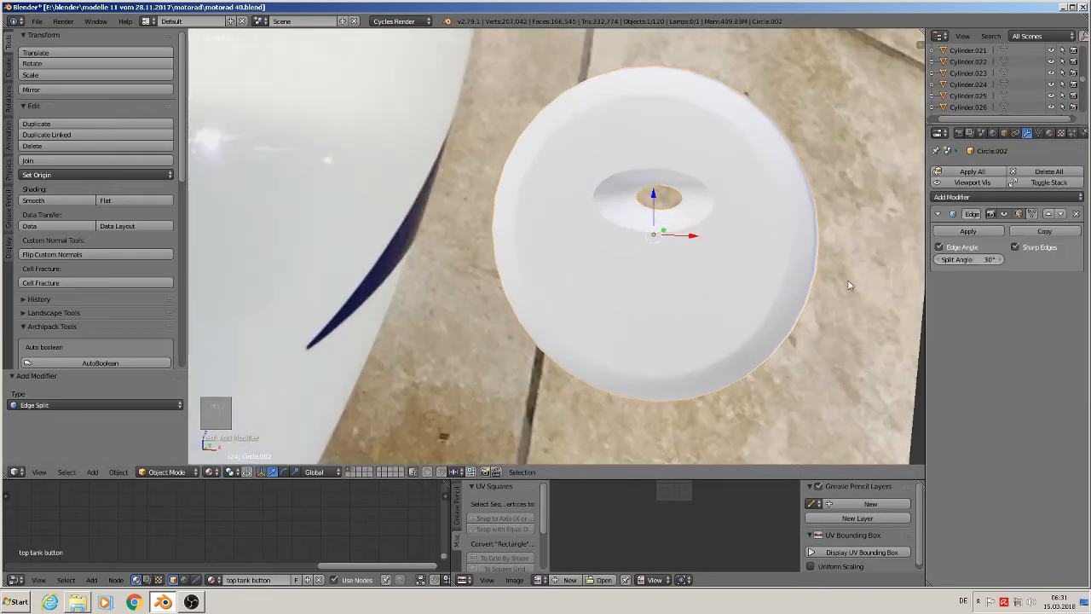
pyautogui.press('Tab')
pyautogui.keyDown('alt'); pyautogui.rightClick(655, 193); pyautogui.keyUp('alt')
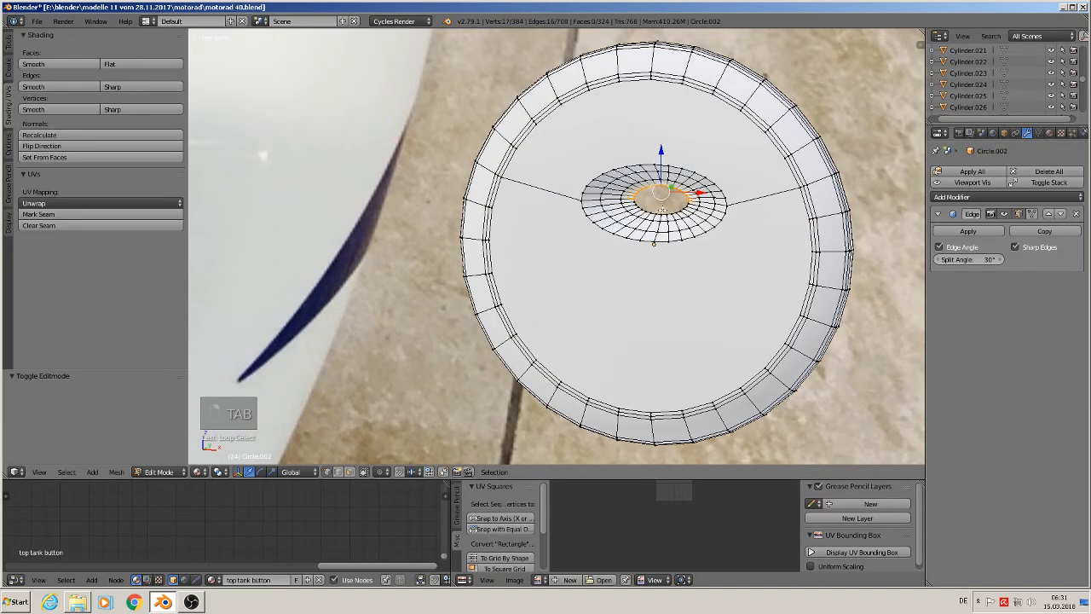
pyautogui.keyDown('alt'); pyautogui.keyDown('shift'); pyautogui.rightClick(656, 208); pyautogui.keyUp('shift'); pyautogui.keyUp('alt')
pyautogui.press('f')
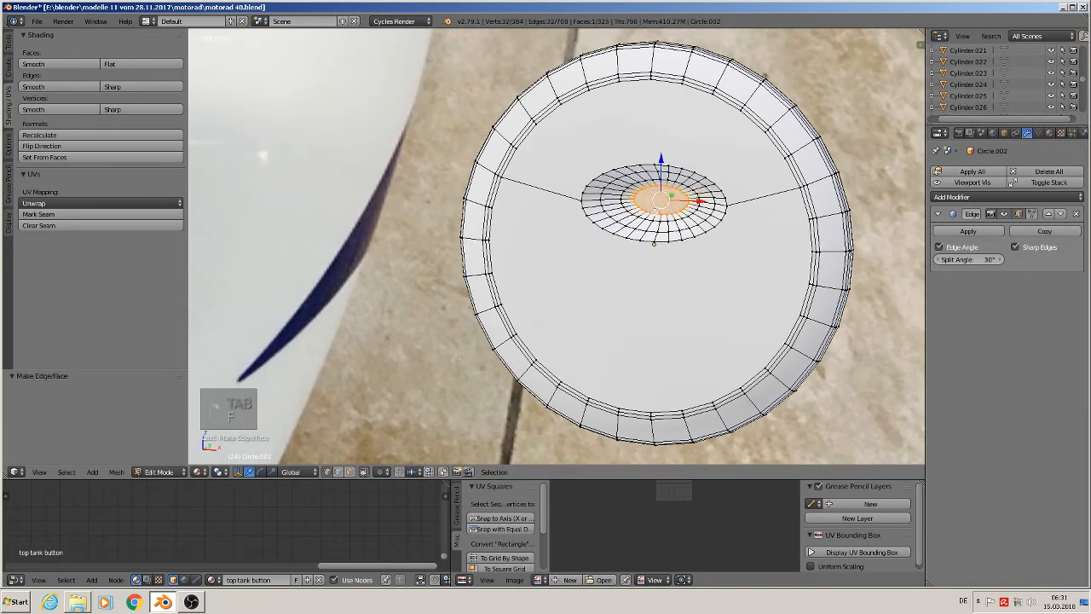
pyautogui.press('Tab')
pyautogui.scroll(-6, 679, 265)
pyautogui.scroll(-2, 679, 265)
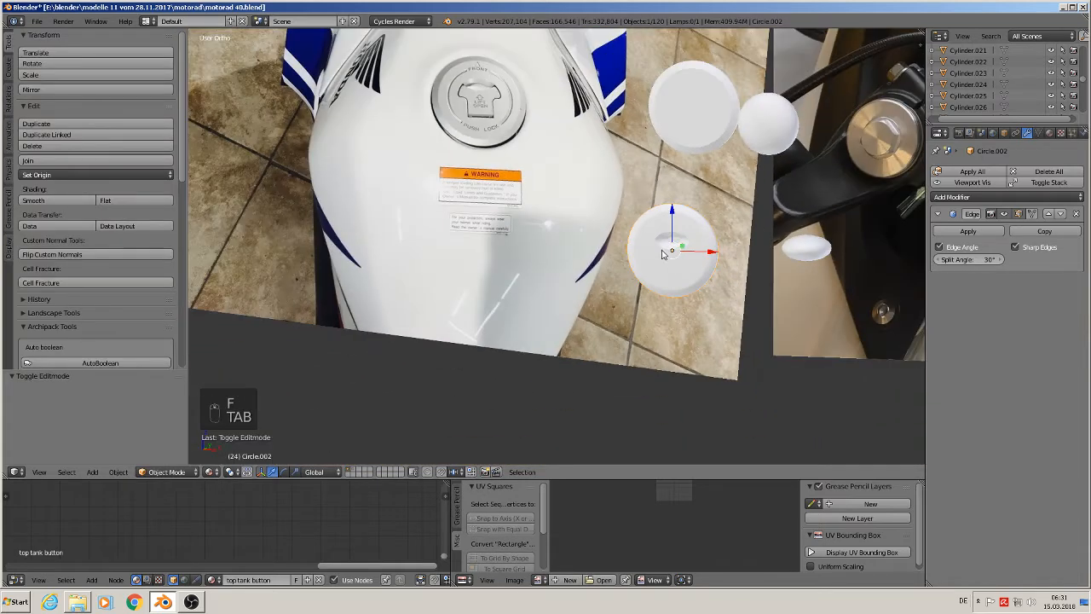
pyautogui.scroll(3, 635, 262)
pyautogui.scroll(-2, 633, 261)
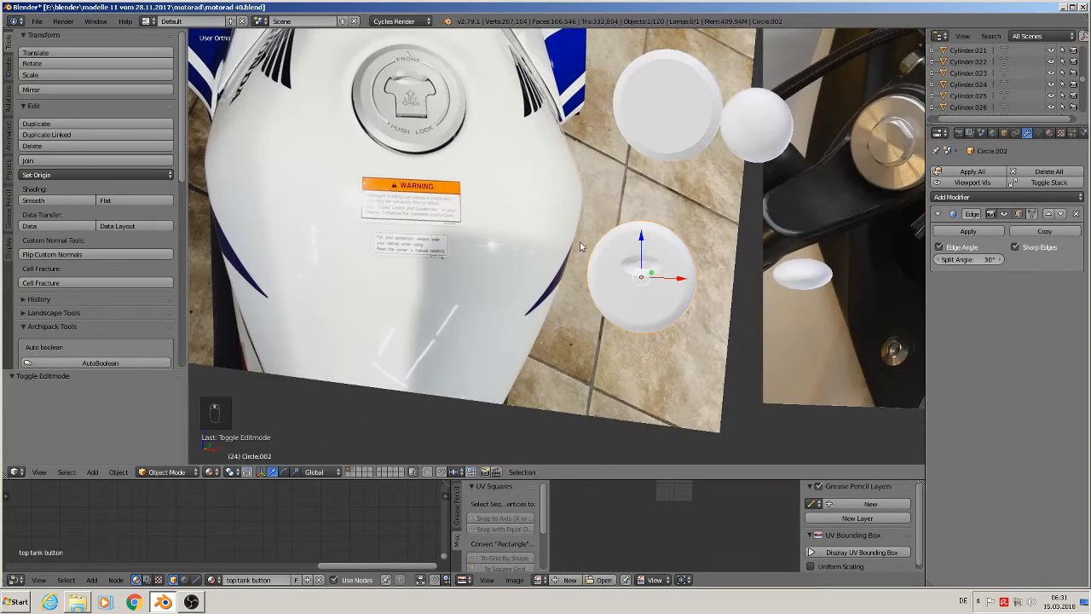
pyautogui.scroll(2, 671, 266)
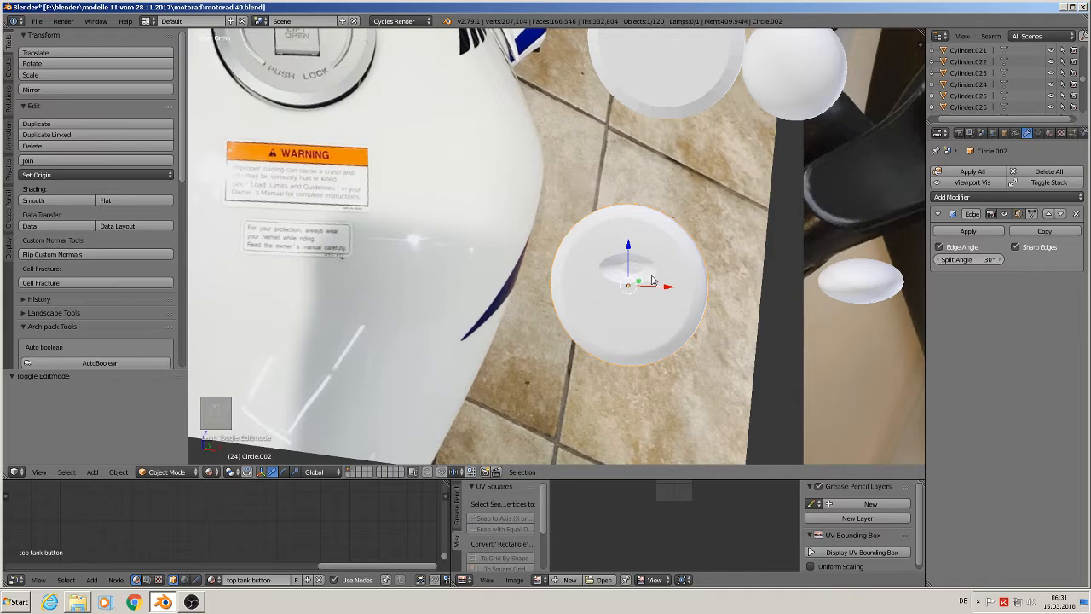
pyautogui.scroll(-2, 539, 209)
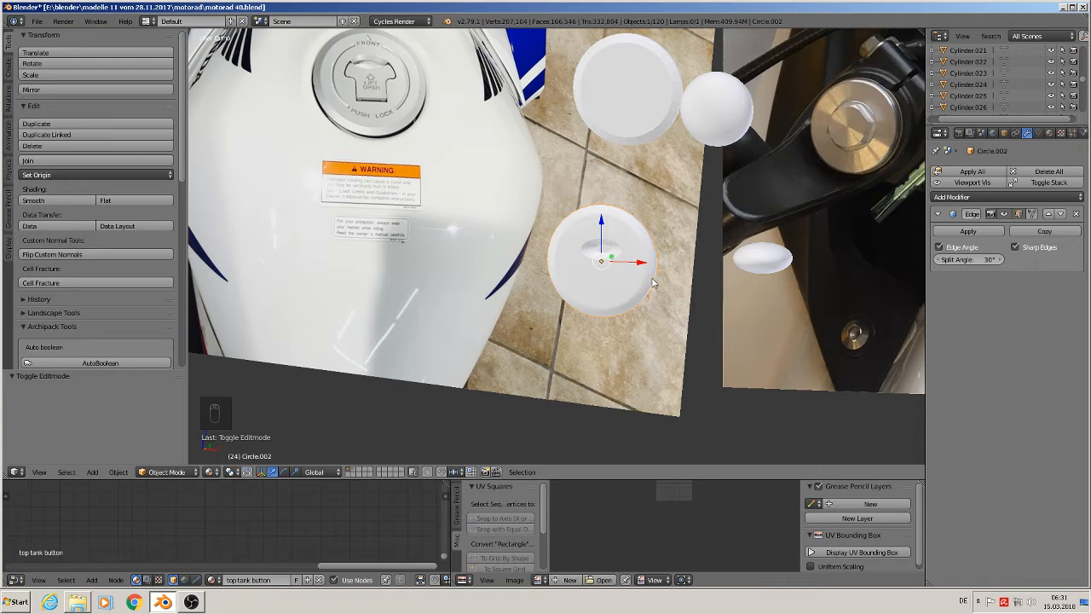
# Move the flattened sphere, the round sphere and the upper disc together to layer 2.
pyautogui.press('KP_1')
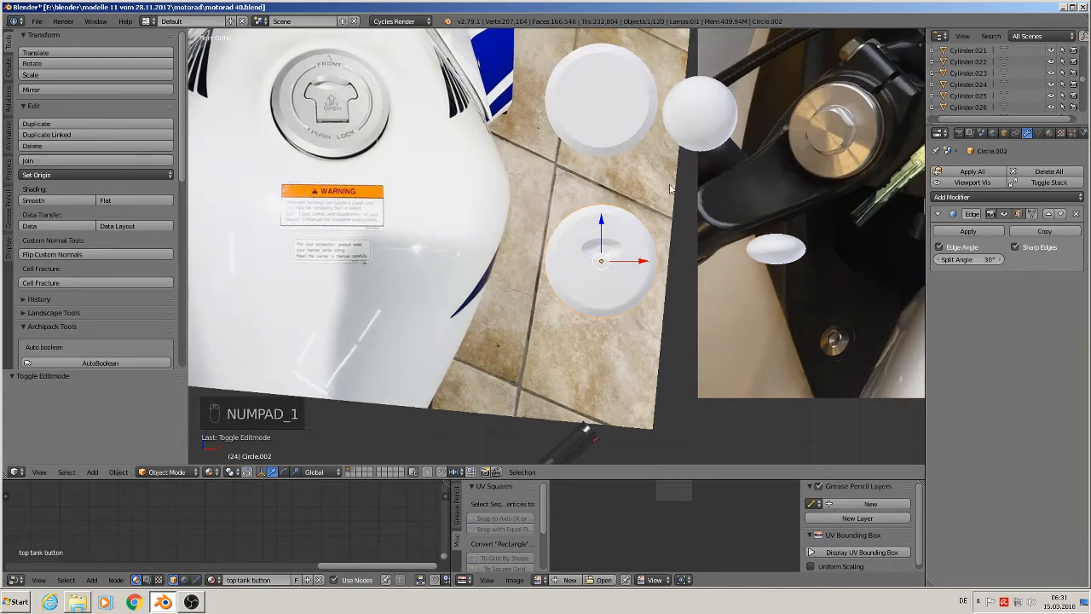
pyautogui.rightClick(571, 115)
pyautogui.rightClick(721, 119)
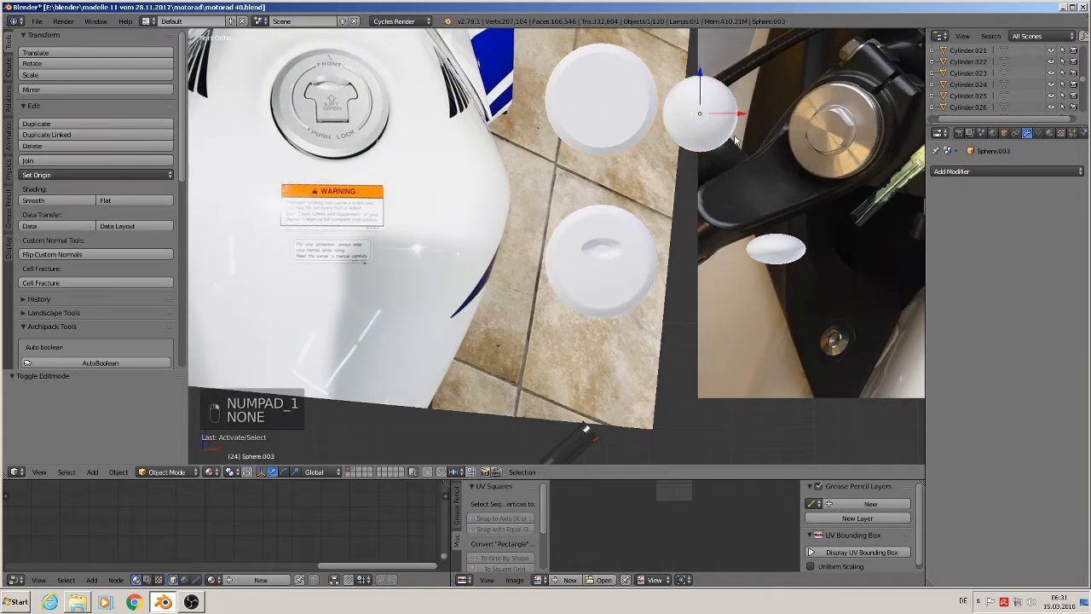
pyautogui.rightClick(780, 249)
pyautogui.rightClick(776, 248)
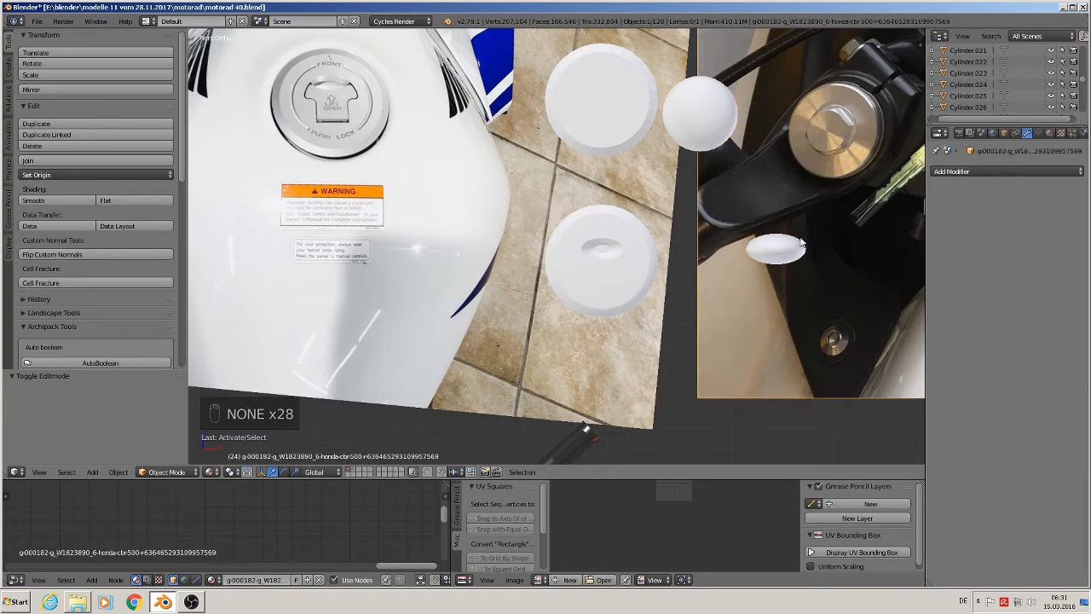
pyautogui.rightClick(778, 260)
pyautogui.rightClick(682, 126)
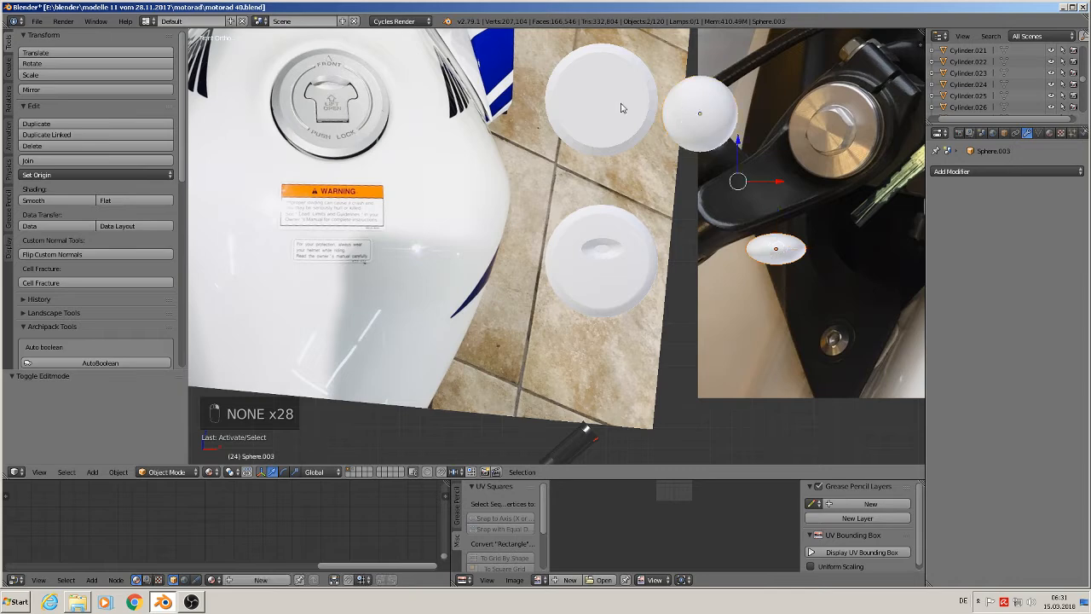
pyautogui.press('m')
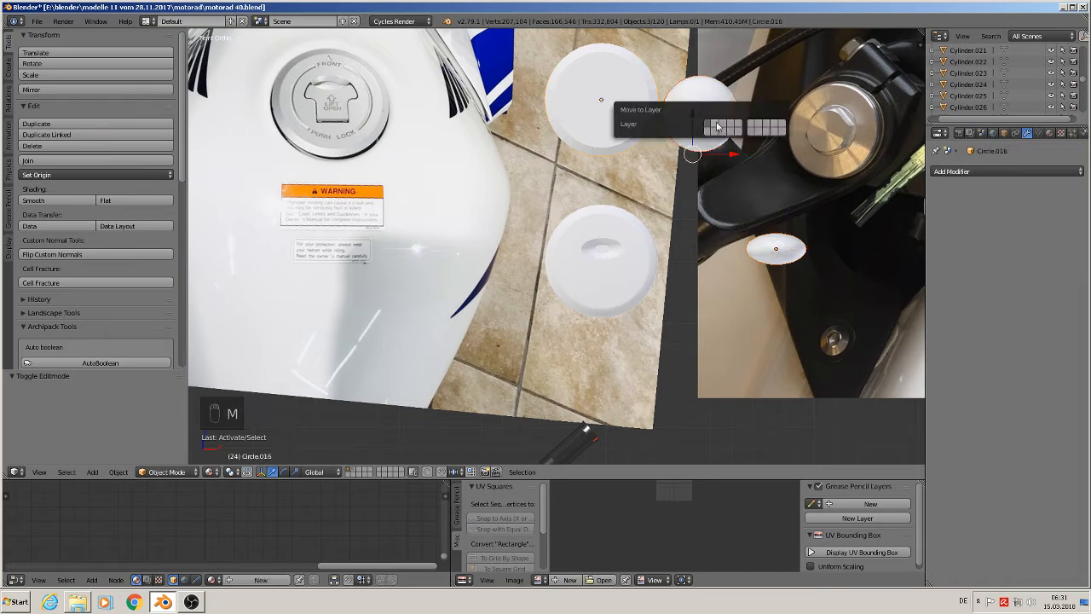
pyautogui.click(714, 126)
# Mark the outermost rear edge loop of the recessed disc as a UV seam.
pyautogui.scroll(1, 607, 284)
pyautogui.scroll(2, 608, 283)
pyautogui.rightClick(621, 272)
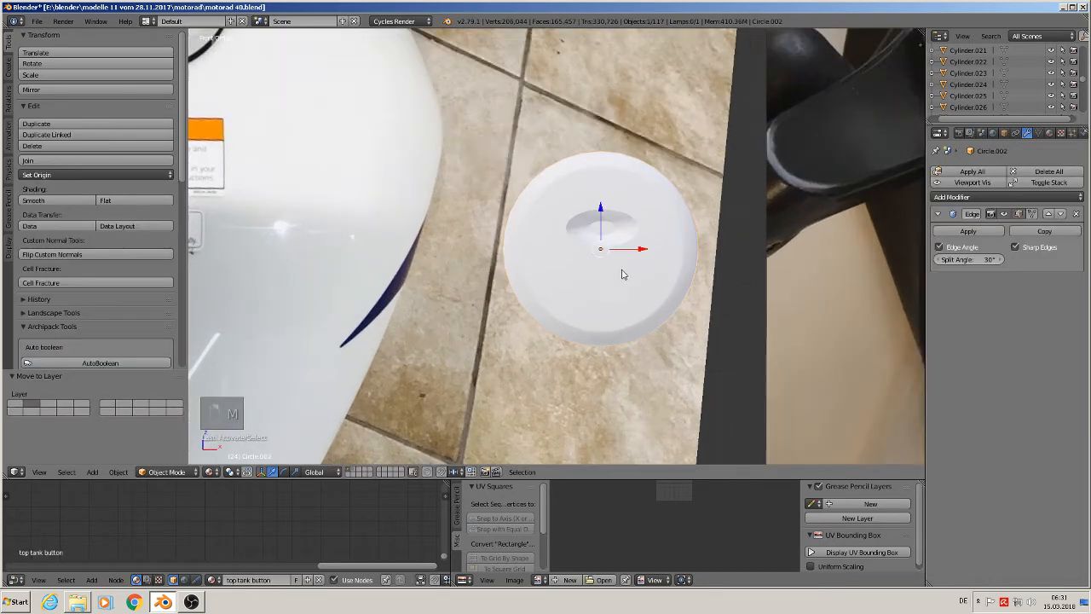
pyautogui.moveTo(642, 285); pyautogui.dragTo(575, 326, button='middle')
pyautogui.scroll(3, 602, 313)
pyautogui.press('Tab')
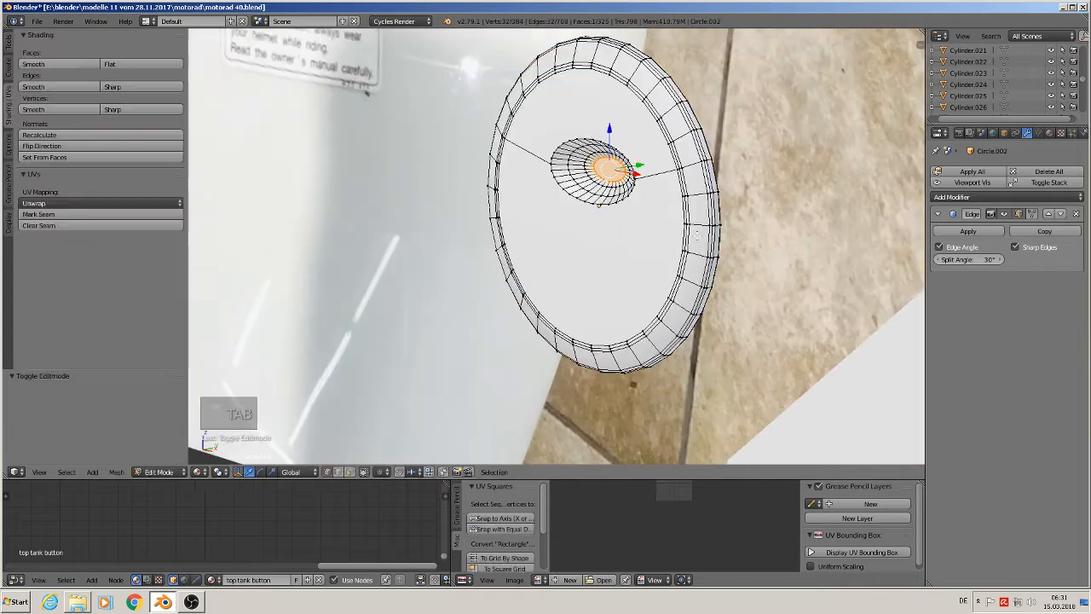
pyautogui.keyDown('alt'); pyautogui.rightClick(722, 203); pyautogui.keyUp('alt')
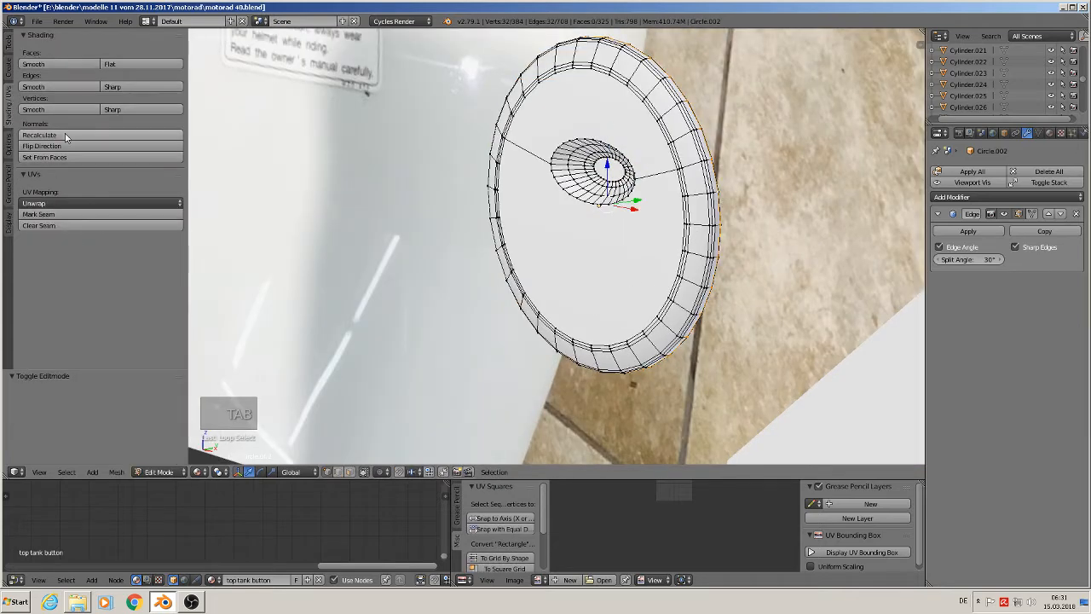
pyautogui.click(39, 214)
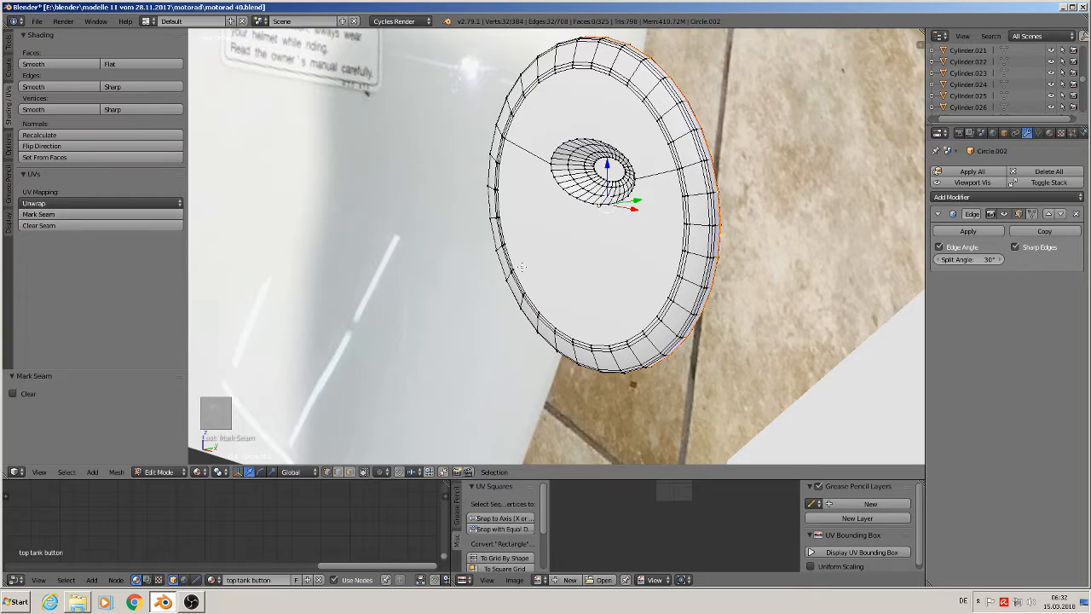
# Mark the rim loop of the oval recess, including the two edges joining it to the disc's border, as a UV seam.
pyautogui.moveTo(574, 280); pyautogui.dragTo(644, 223, button='middle')
pyautogui.moveTo(613, 295); pyautogui.dragTo(587, 339, button='middle')
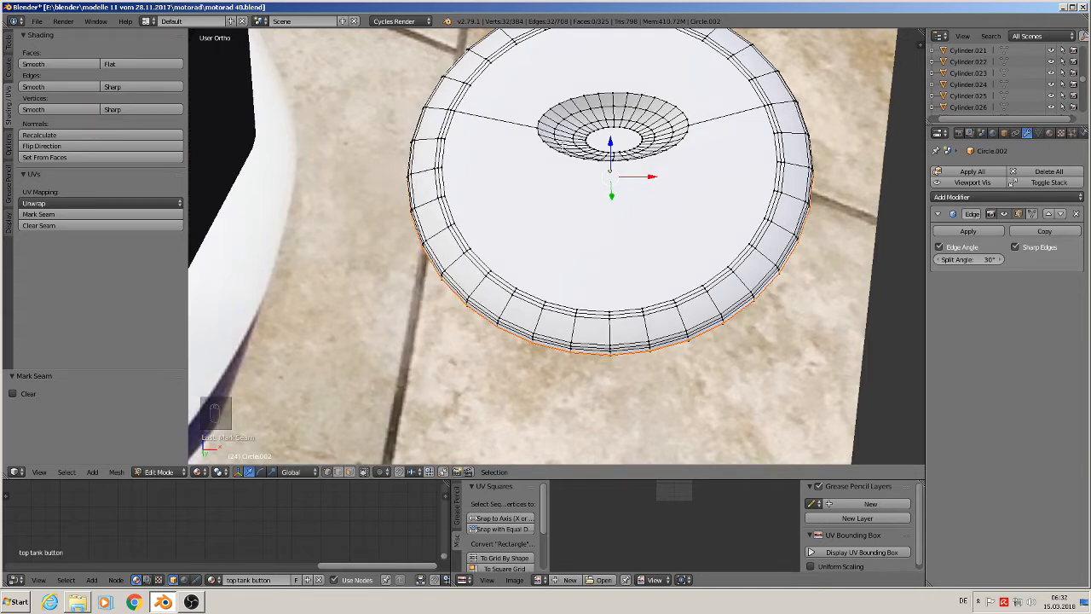
pyautogui.keyDown('alt'); pyautogui.rightClick(554, 152); pyautogui.keyUp('alt')
pyautogui.keyDown('alt'); pyautogui.keyDown('shift'); pyautogui.rightClick(561, 98); pyautogui.keyUp('shift'); pyautogui.keyUp('alt')
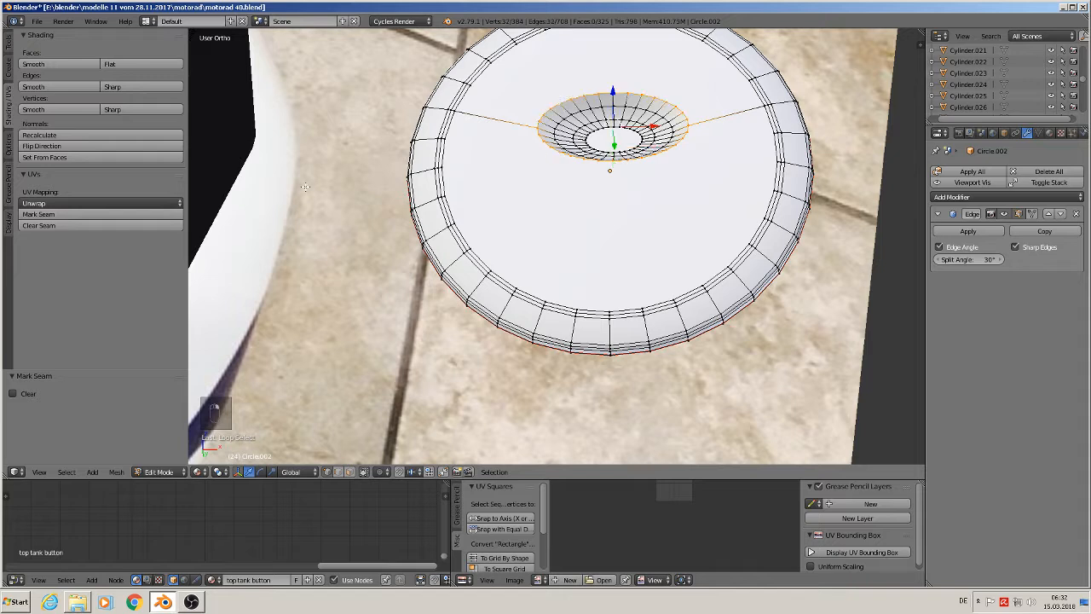
pyautogui.click(112, 214)
pyautogui.scroll(-4, 612, 240)
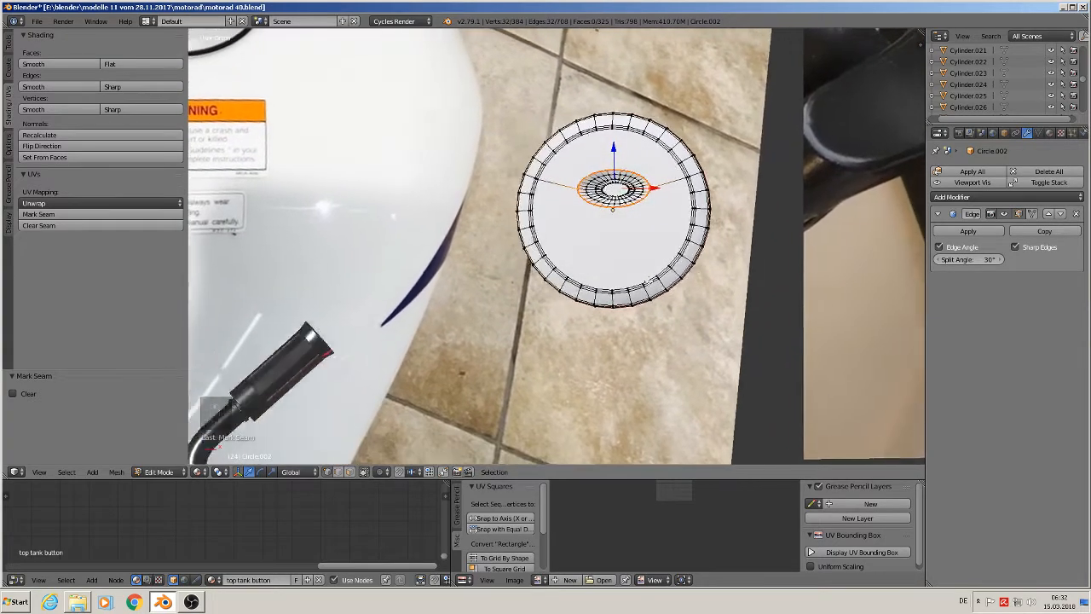
pyautogui.press('Tab')
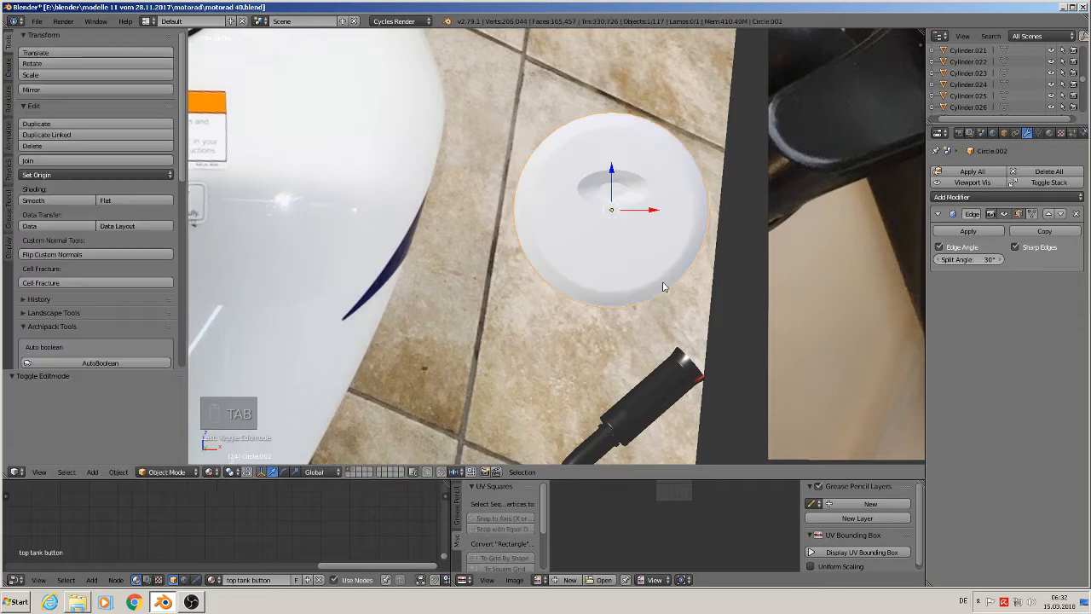
# Unwrap the disc's entire mesh with Project From View in the current front-facing view.
pyautogui.scroll(-5, 512, 243)
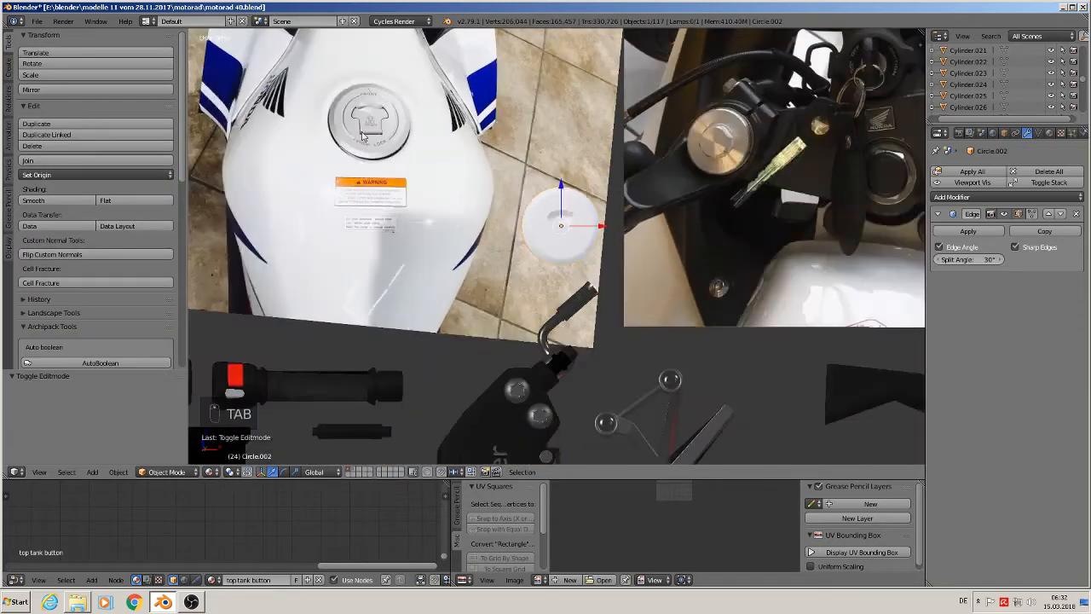
pyautogui.scroll(3, 361, 136)
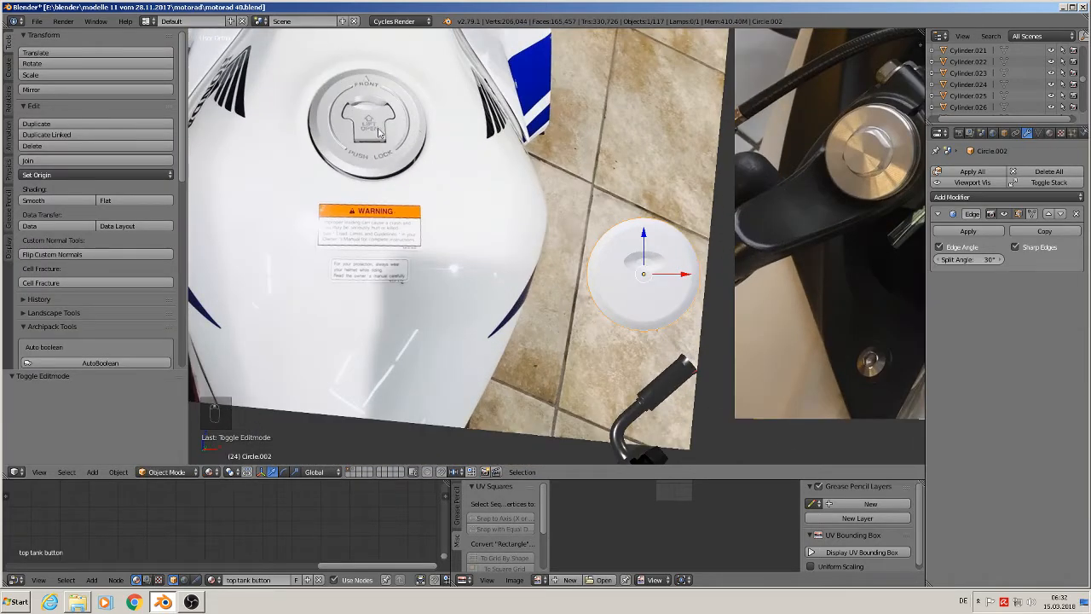
pyautogui.scroll(2, 675, 303)
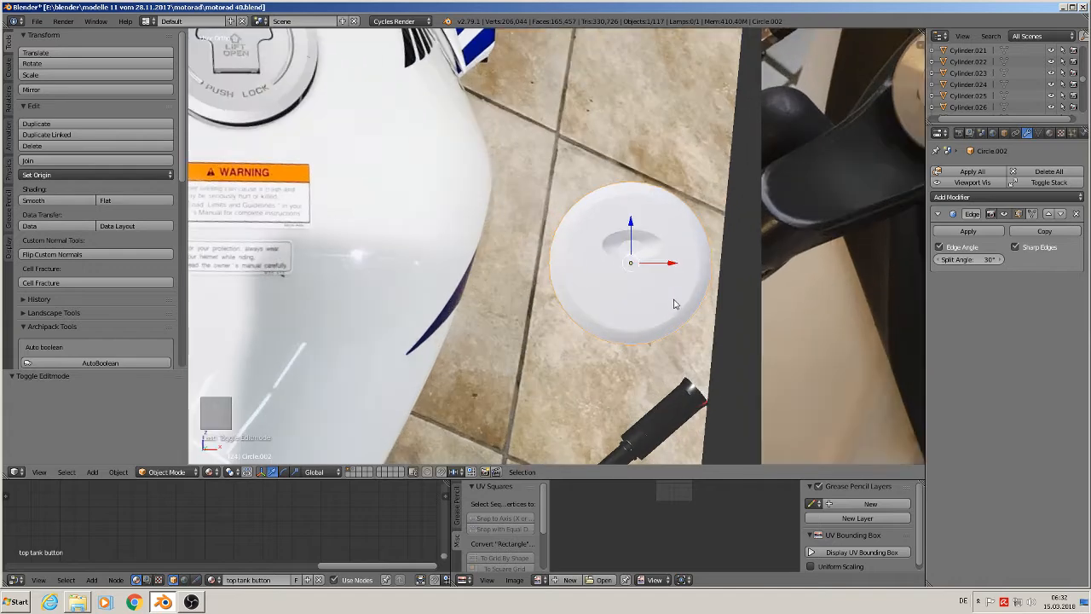
pyautogui.press('Tab')
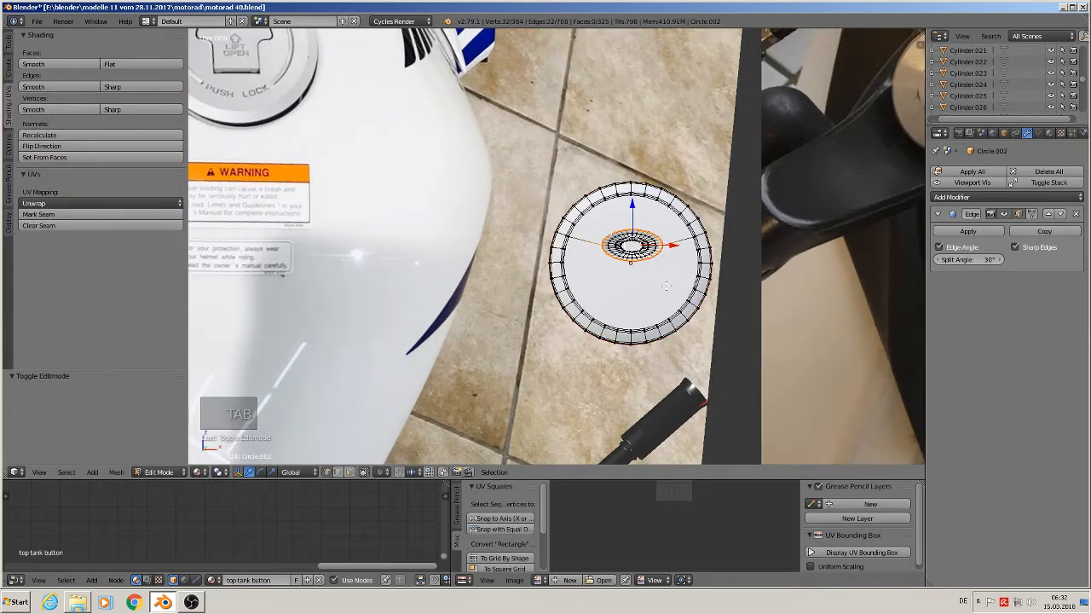
pyautogui.press('a')
pyautogui.press('a')
pyautogui.press('a')
pyautogui.click(1049, 133)
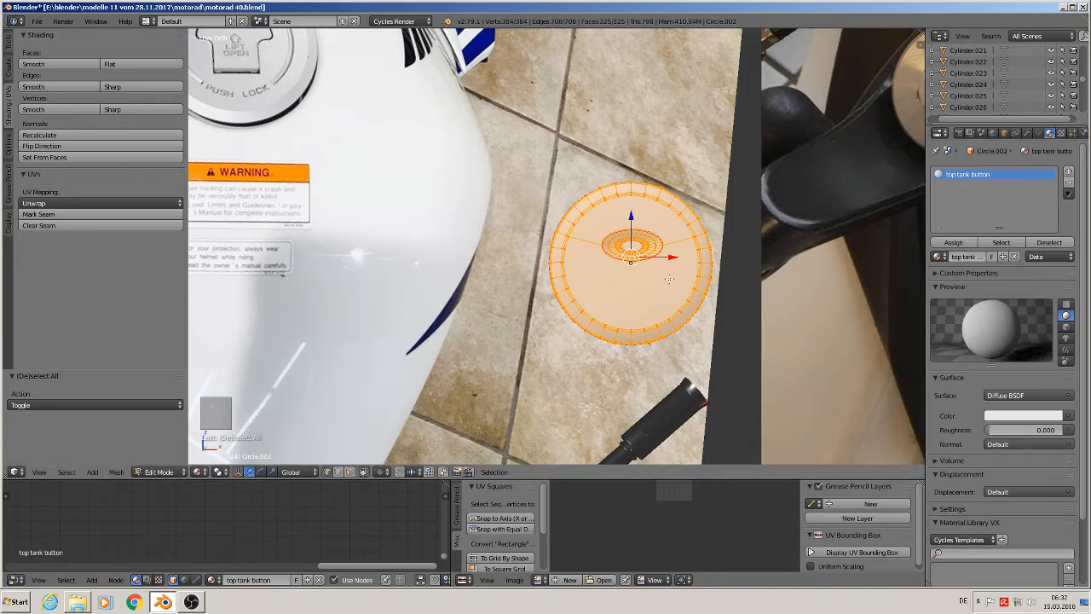
pyautogui.press('u')
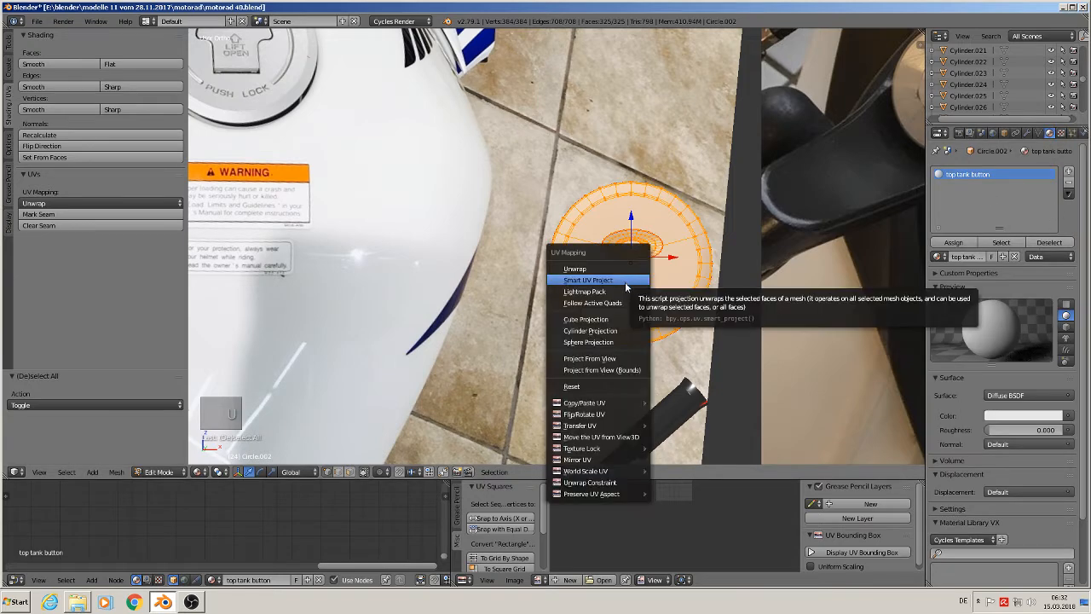
pyautogui.click(627, 360)
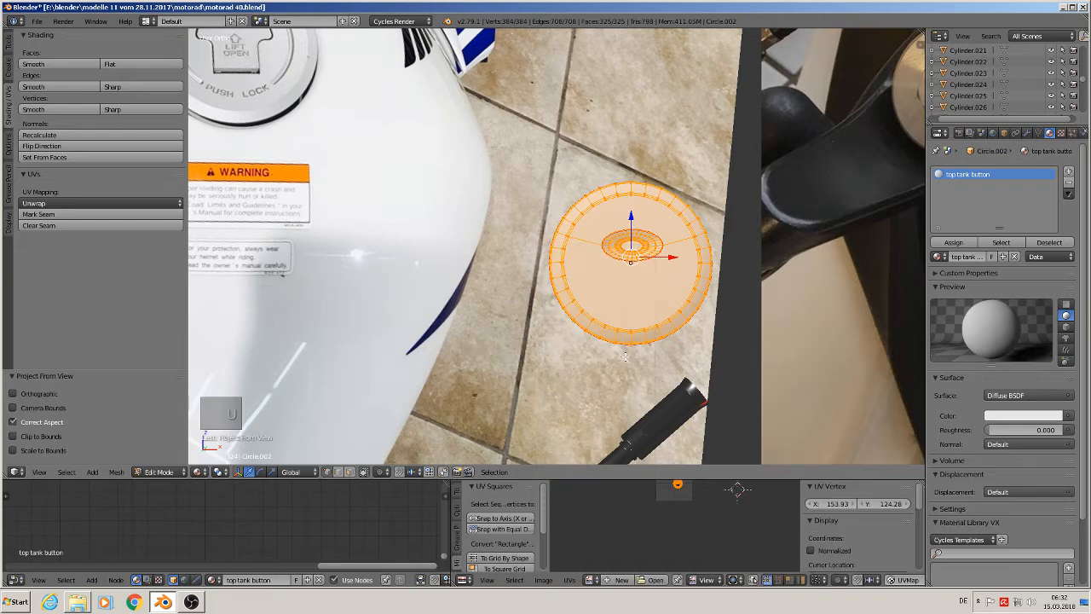
pyautogui.press('Tab')
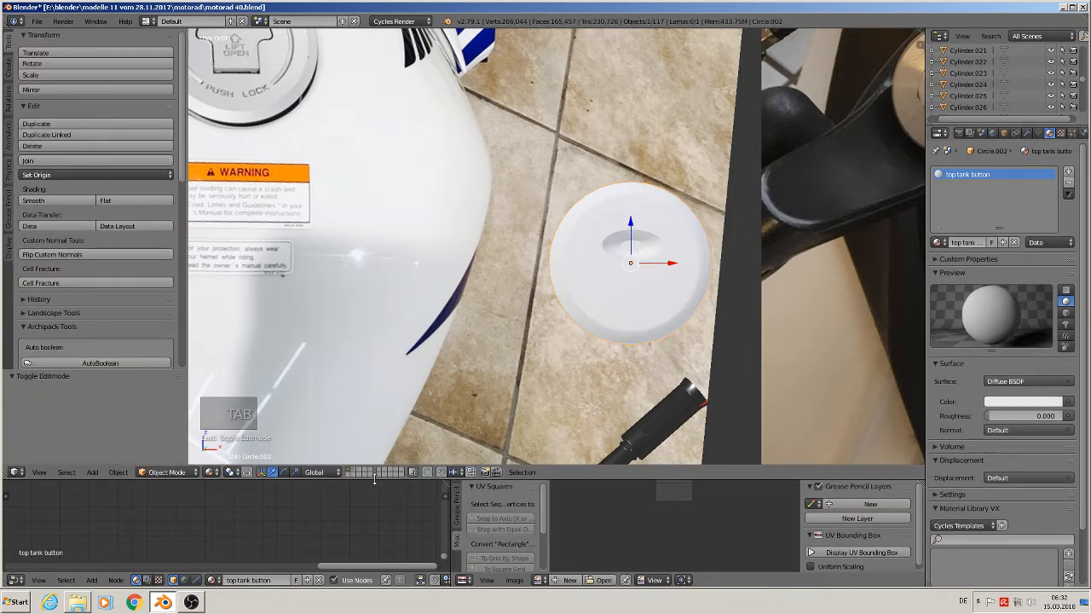
# Enlarge the node editor and delete the Diffuse BSDF node from the "top tank button" material.
pyautogui.moveTo(375, 479); pyautogui.dragTo(397, 369)
pyautogui.press('Home')
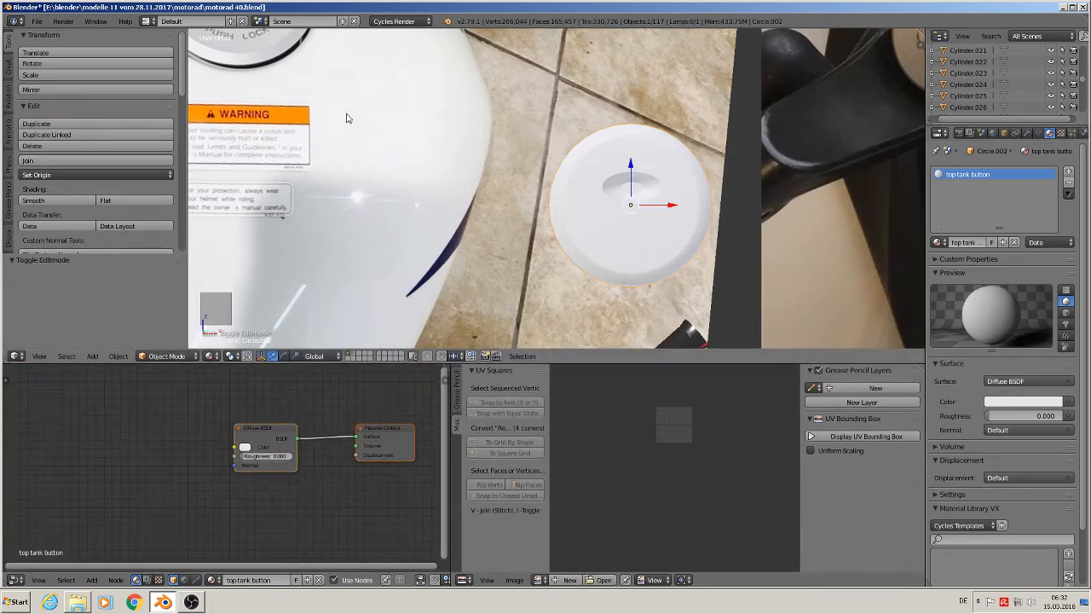
pyautogui.keyDown('shift'); pyautogui.moveTo(347, 114); pyautogui.dragTo(398, 221, button='middle'); pyautogui.keyUp('shift')
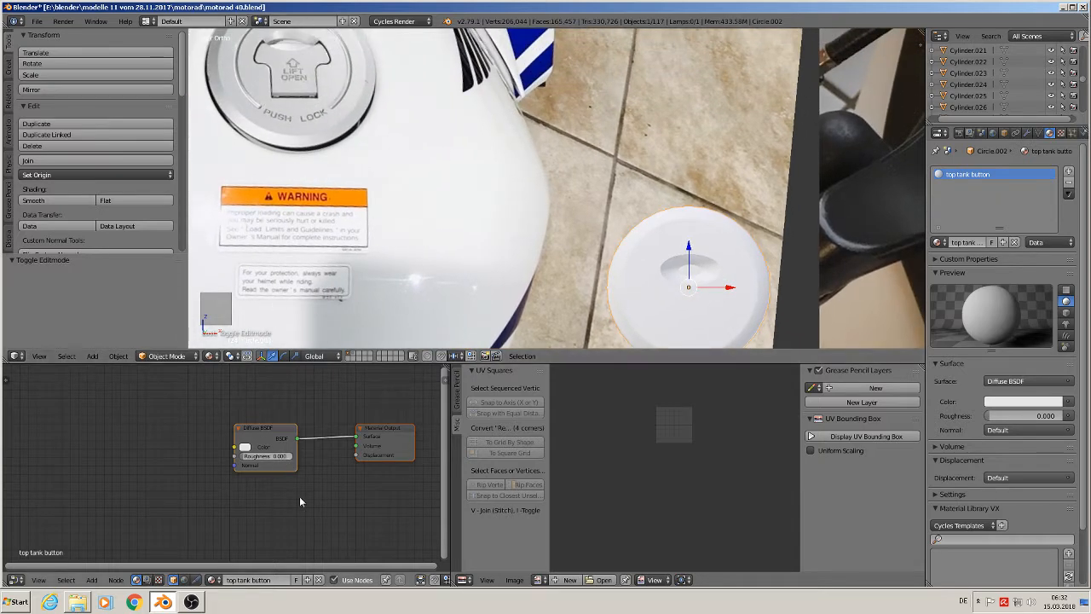
pyautogui.scroll(-2, 303, 503)
pyautogui.click(277, 454)
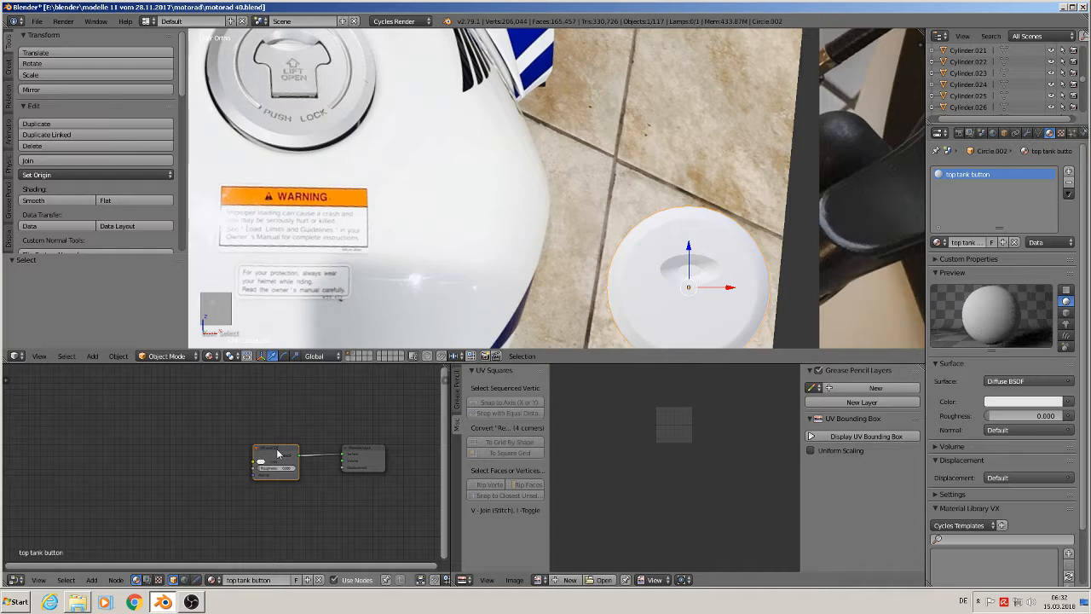
pyautogui.press('x')
pyautogui.scroll(-1, 306, 496)
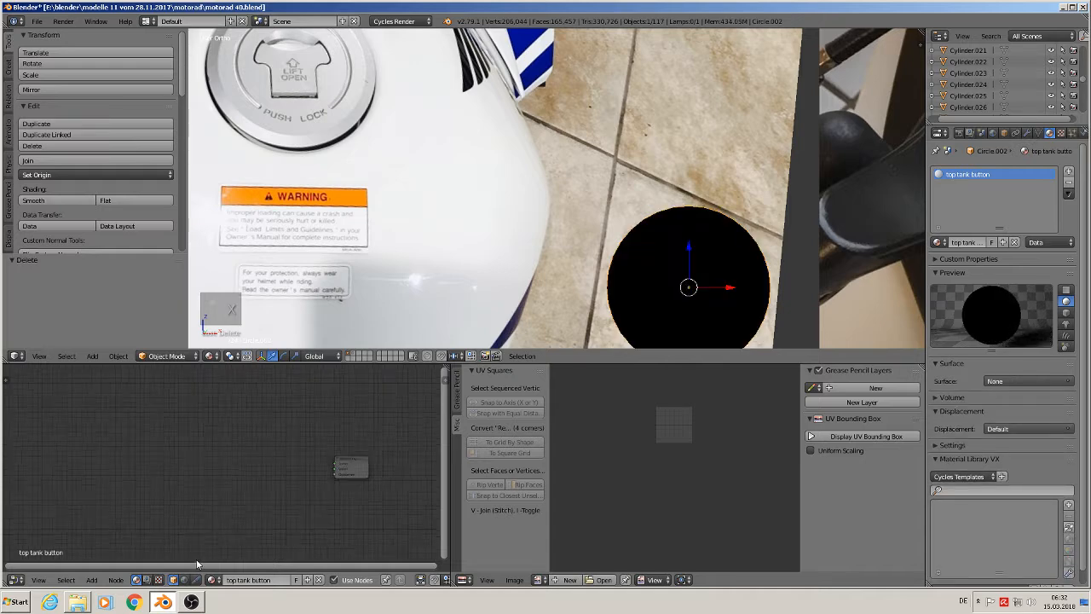
# Add an Image Texture node to the material and place a duplicate of it directly below.
pyautogui.click(91, 580)
pyautogui.moveTo(134, 524)
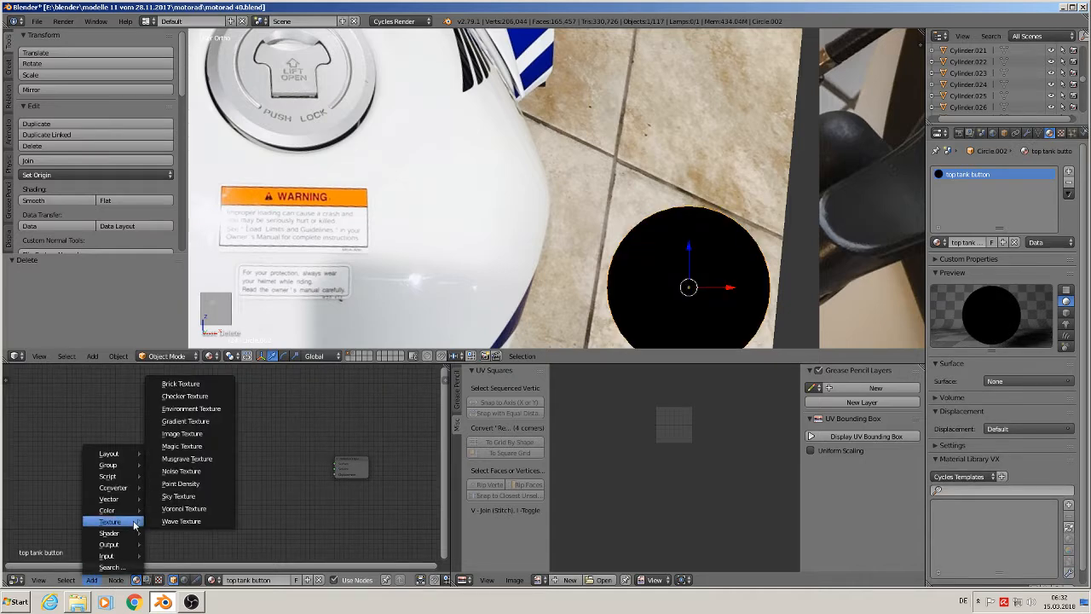
pyautogui.click(205, 434)
pyautogui.click(214, 410)
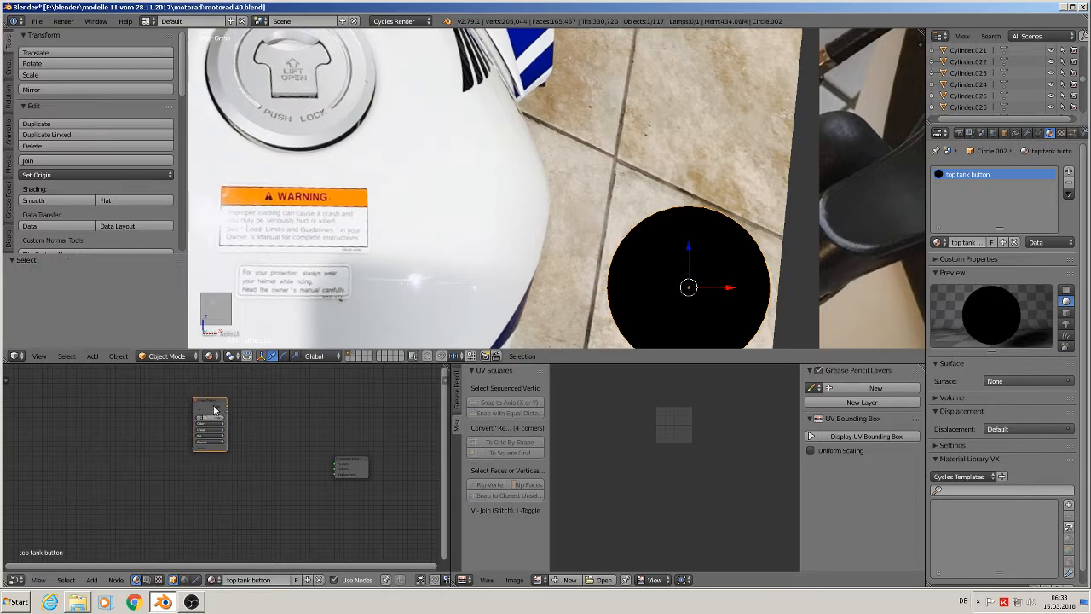
pyautogui.hotkey('shift', 'd')
pyautogui.click(213, 477)
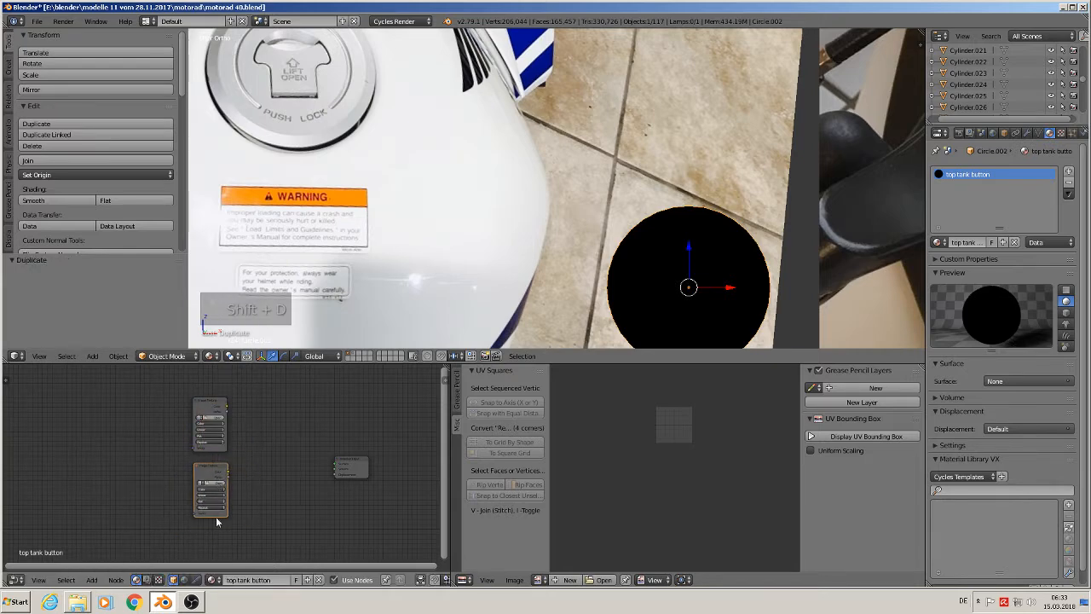
# Add a Texture Coordinate node well ahead of the two Image Texture nodes.
pyautogui.click(91, 579)
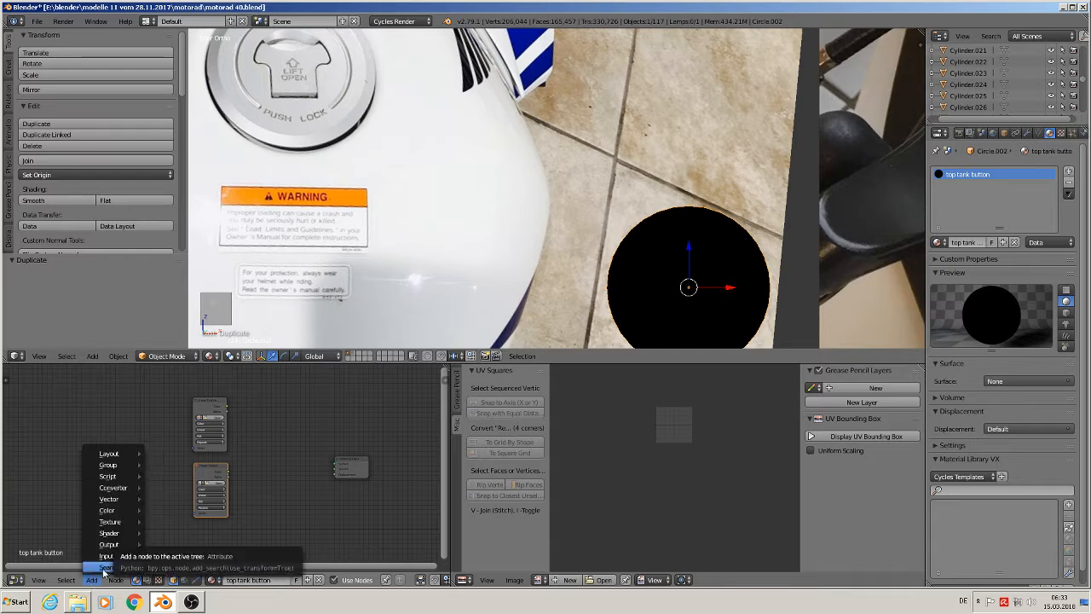
pyautogui.moveTo(109, 558)
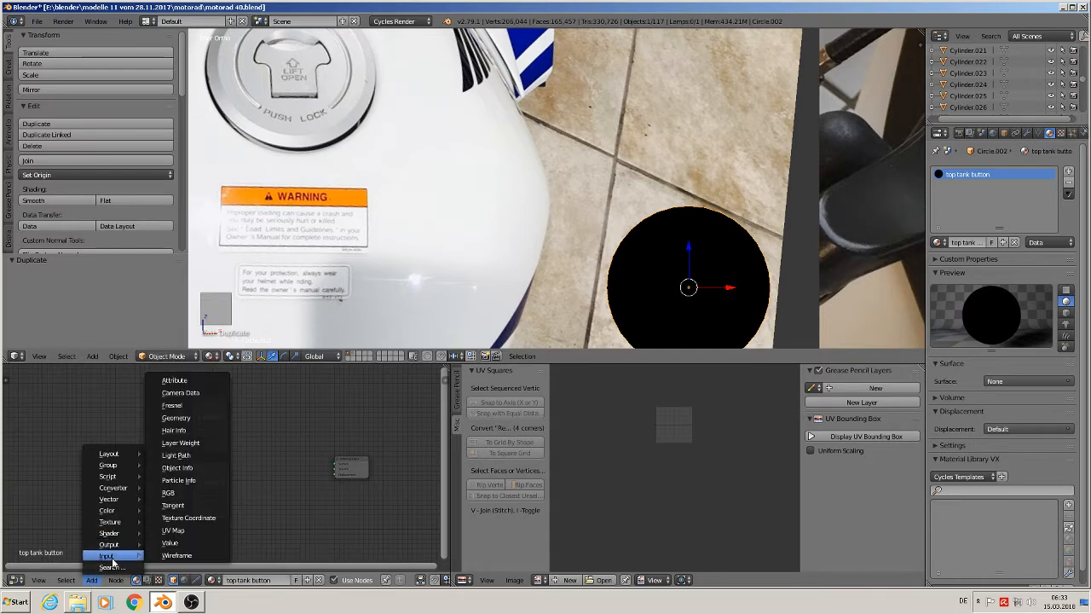
pyautogui.click(188, 517)
pyautogui.click(8, 484)
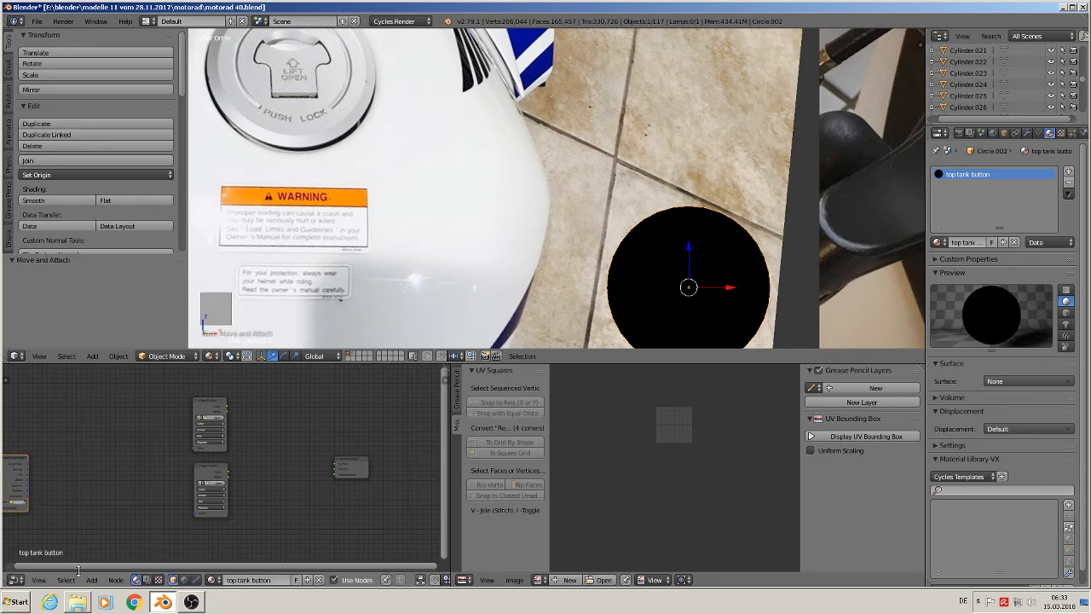
# Add a Mapping node beside the Texture Coordinate node and move the lower Image Texture node closer to it.
pyautogui.click(92, 580)
pyautogui.moveTo(127, 509)
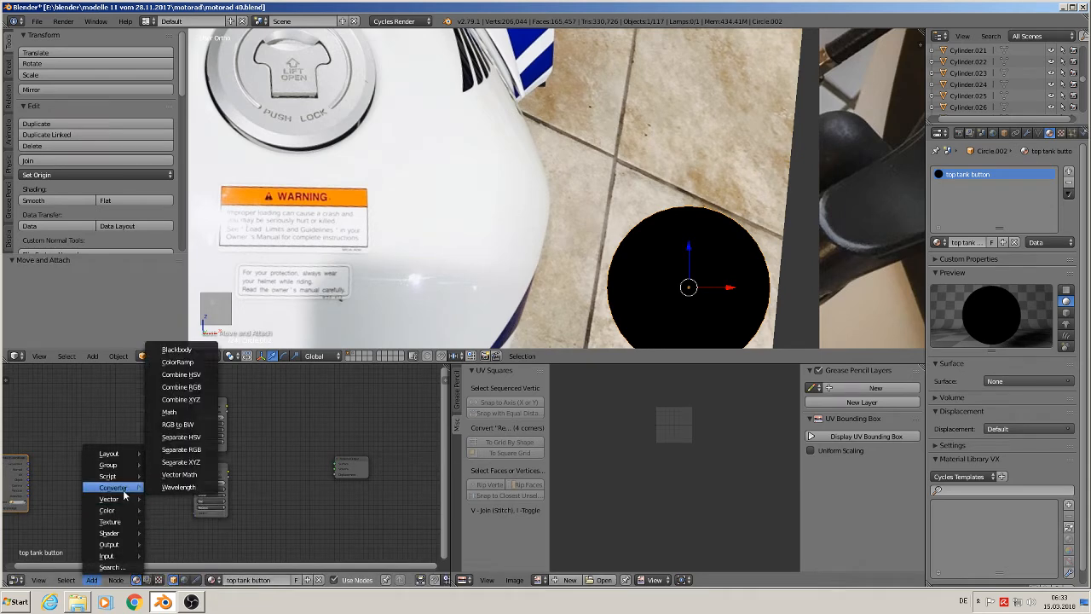
pyautogui.click(174, 512)
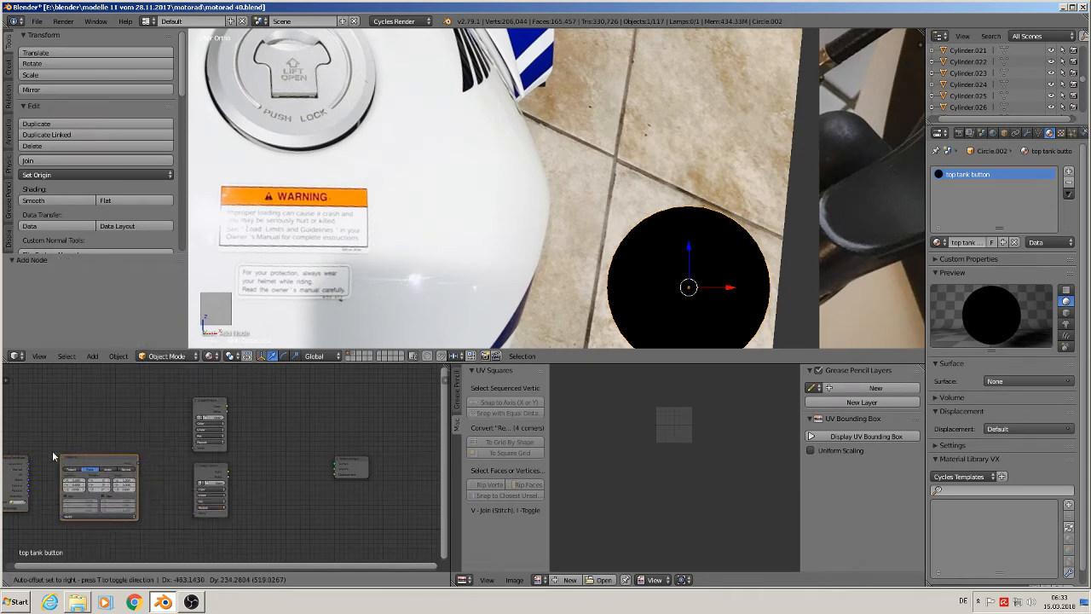
pyautogui.click(172, 491)
pyautogui.moveTo(211, 466); pyautogui.dragTo(167, 466)
# Add a Normal Map node after the lower Image Texture node and shift the upper Image Texture node above it.
pyautogui.click(92, 581)
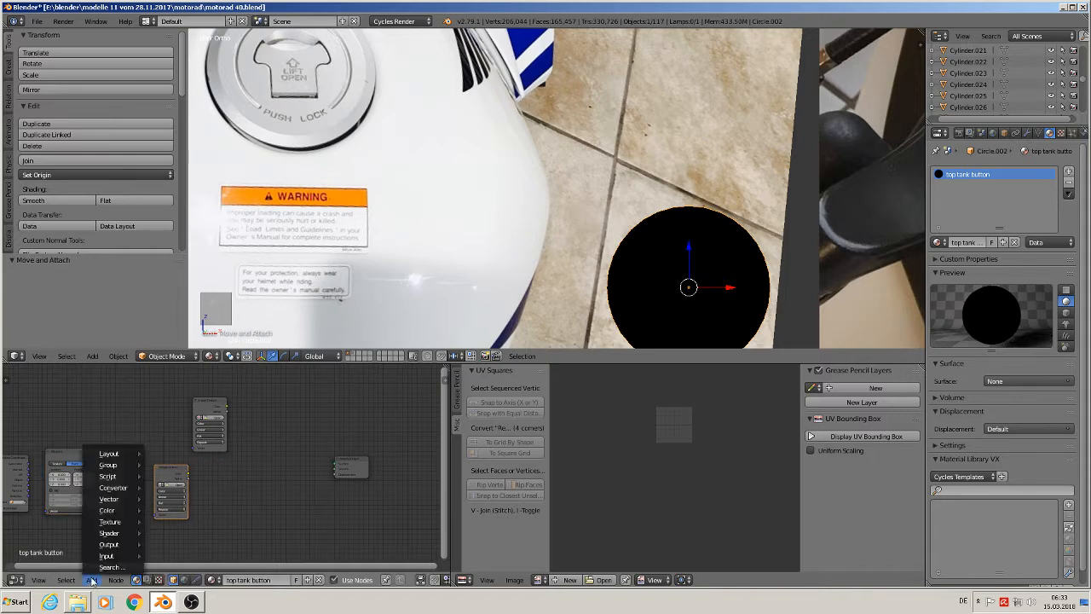
pyautogui.moveTo(115, 533)
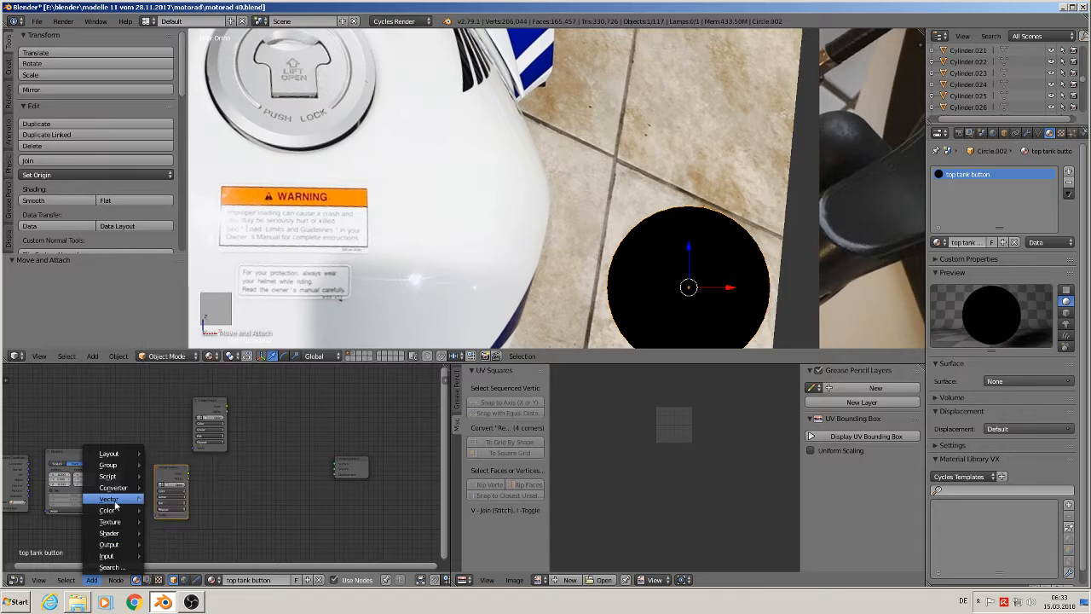
pyautogui.moveTo(111, 499)
pyautogui.click(180, 536)
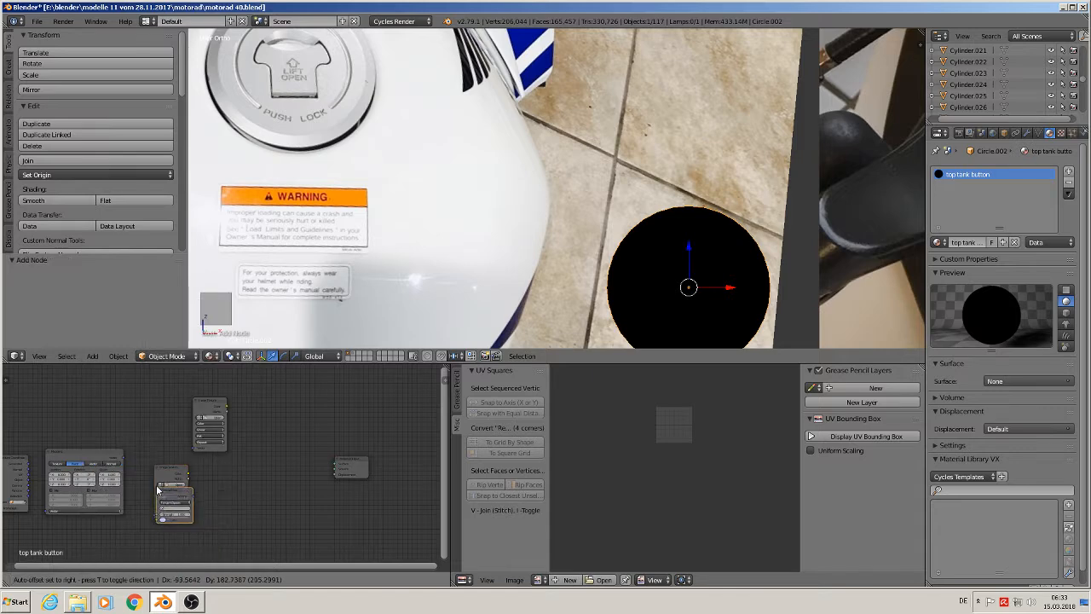
pyautogui.click(226, 491)
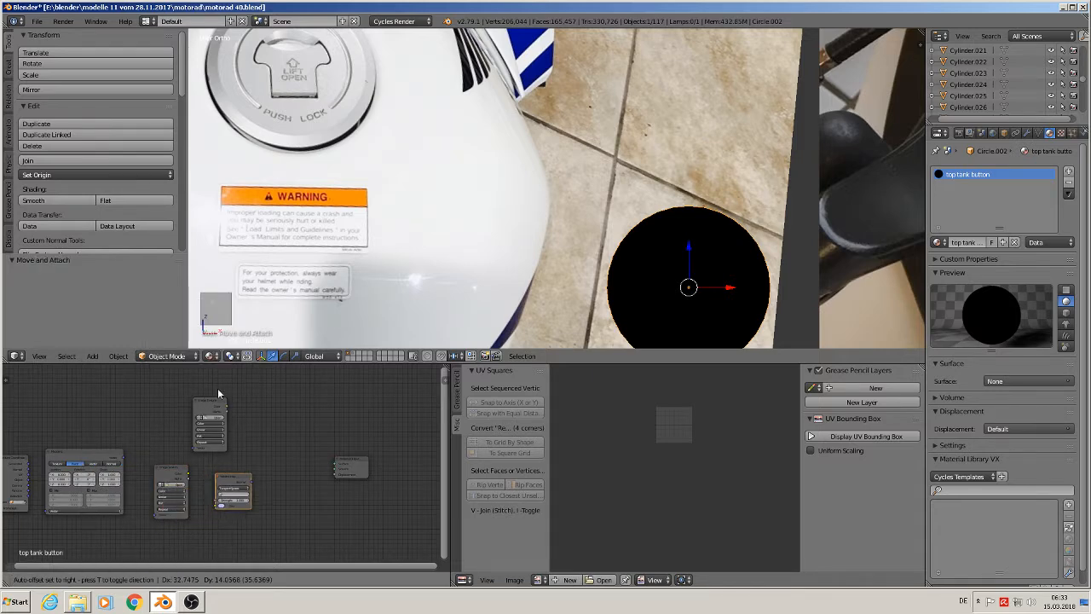
pyautogui.click(213, 411)
pyautogui.moveTo(213, 411); pyautogui.dragTo(236, 401)
# Add a Mix Shader node between the texture nodes and the Material Output, spacing both out to leave room for another shader.
pyautogui.click(91, 579)
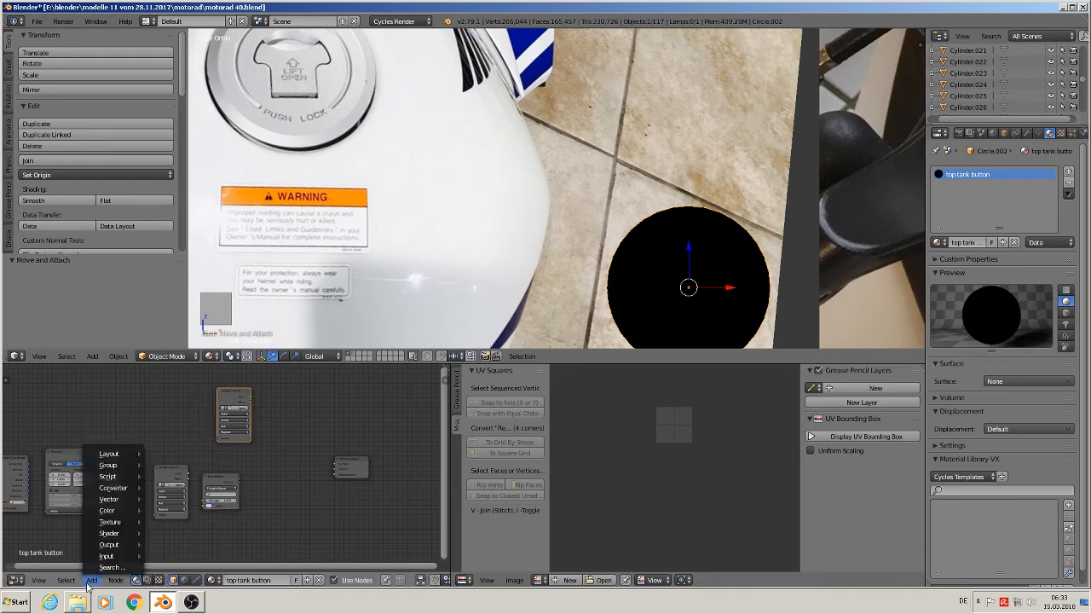
pyautogui.moveTo(126, 543)
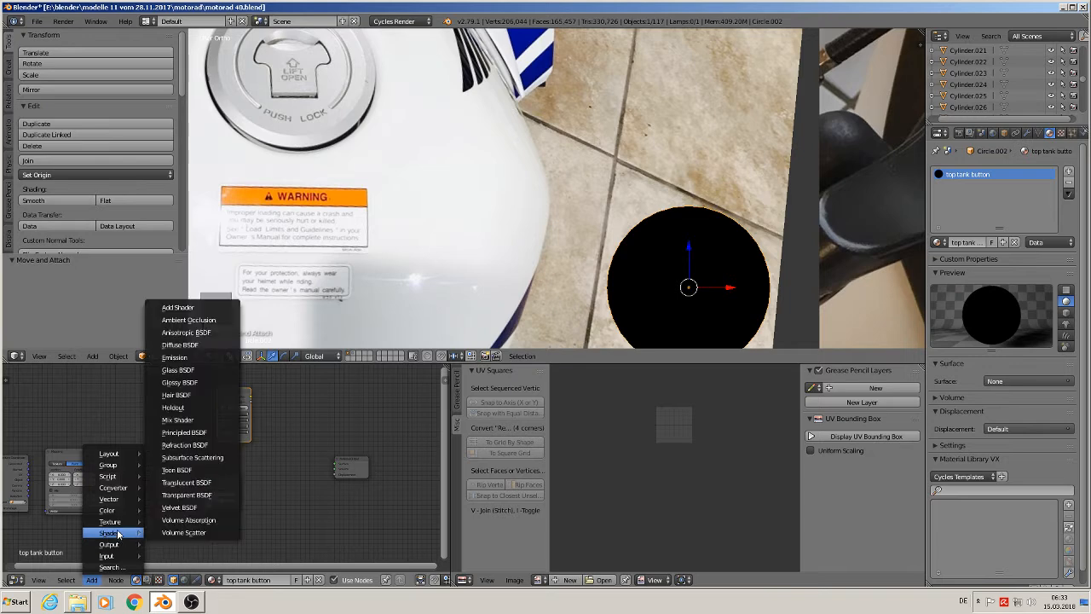
pyautogui.click(209, 420)
pyautogui.click(271, 431)
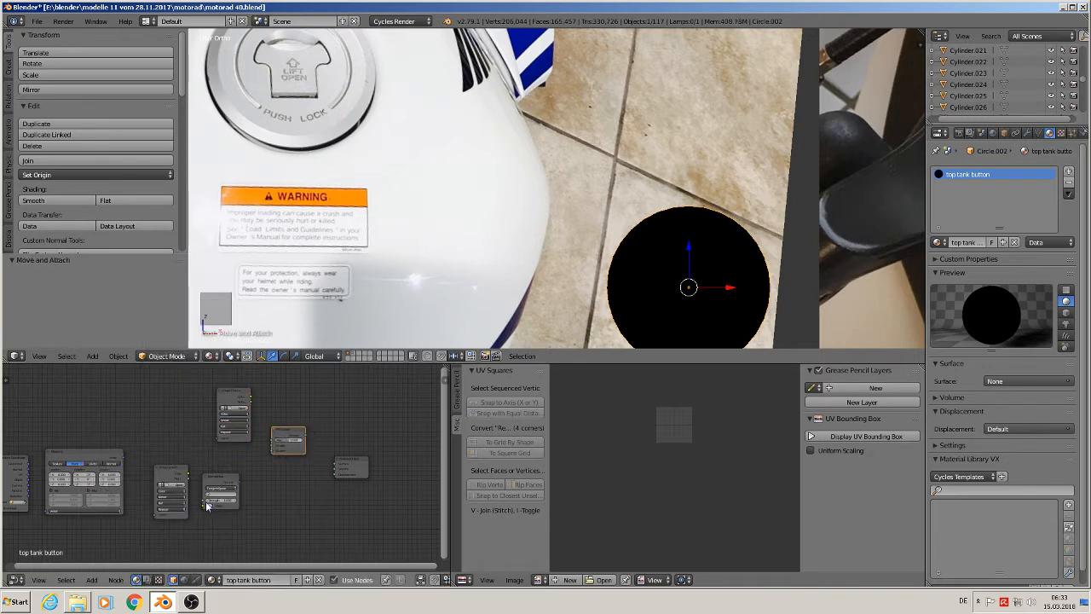
pyautogui.moveTo(350, 467); pyautogui.dragTo(424, 463)
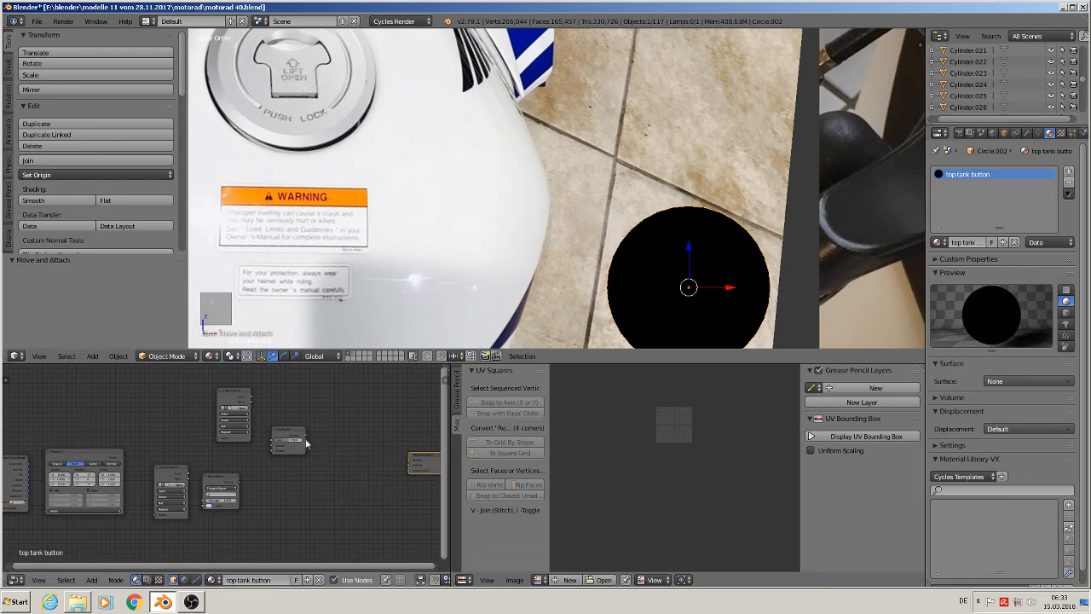
pyautogui.moveTo(290, 433); pyautogui.dragTo(329, 445)
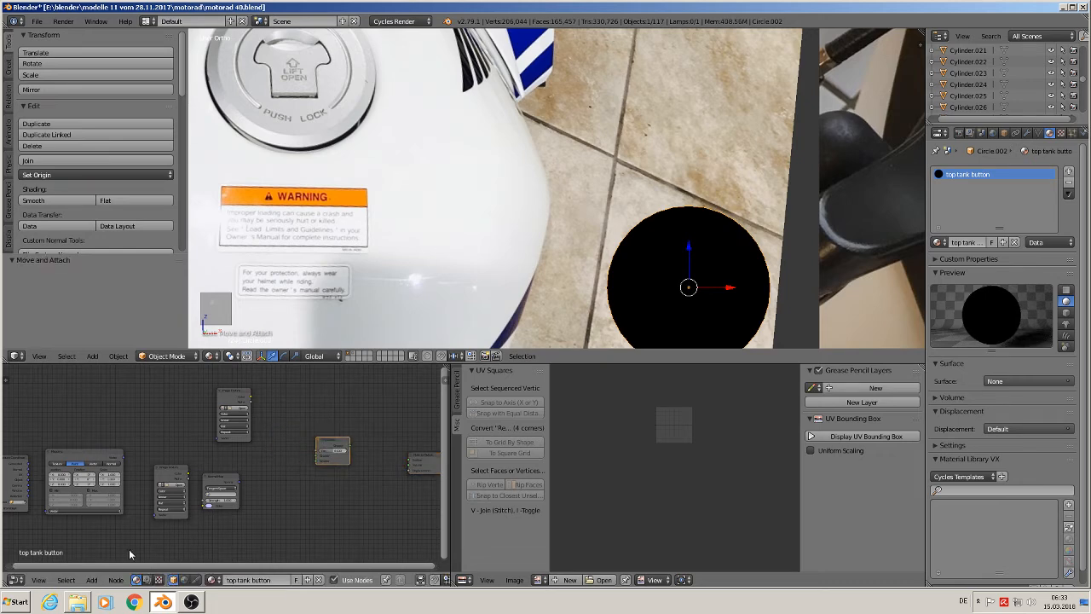
# Add a Principled BSDF node between the texture nodes and the Mix Shader, shifting the Mix Shader aside to make room.
pyautogui.click(92, 580)
pyautogui.moveTo(127, 534)
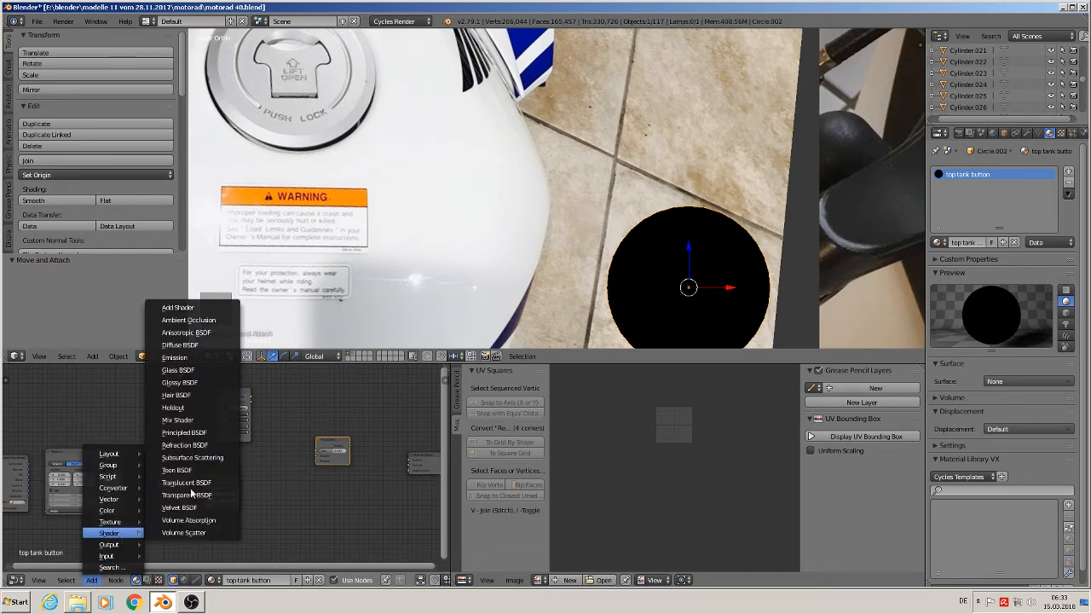
pyautogui.click(209, 433)
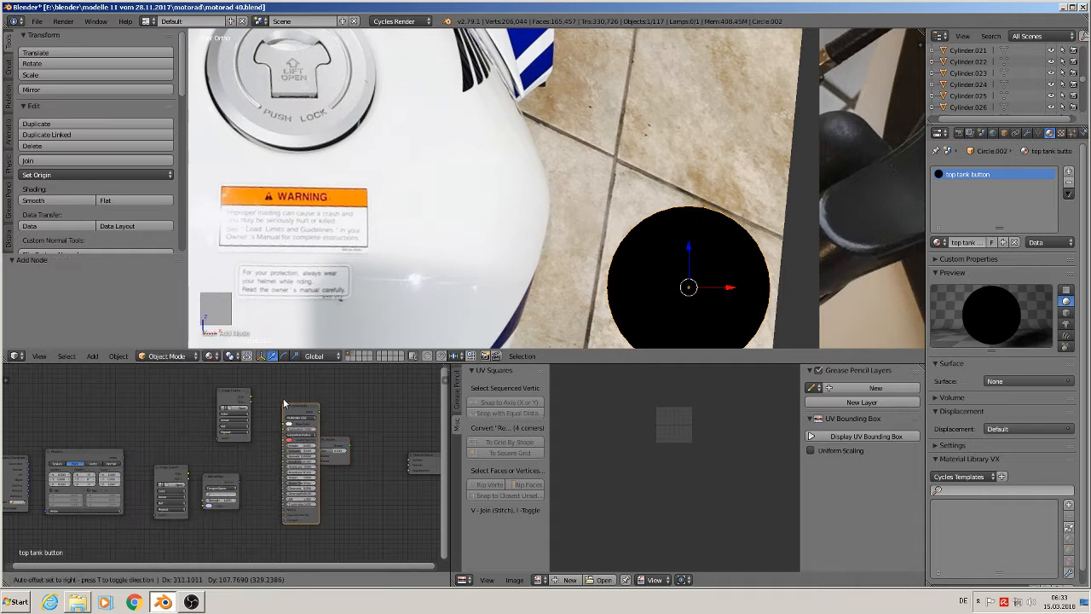
pyautogui.click(276, 412)
pyautogui.moveTo(328, 453); pyautogui.dragTo(353, 453)
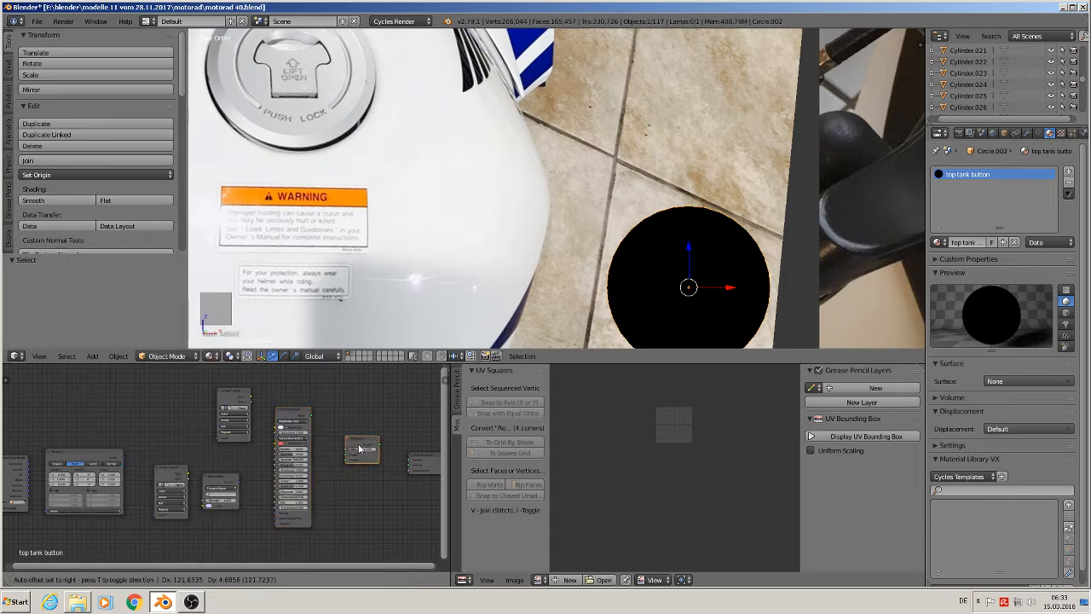
# Link the Texture Coordinate UV output to the Mapping node, set its type to Texture, and feed it into the lower Image Texture.
pyautogui.scroll(1, 157, 494)
pyautogui.moveTo(200, 489); pyautogui.dragTo(311, 487, button='middle')
pyautogui.scroll(3, 157, 487)
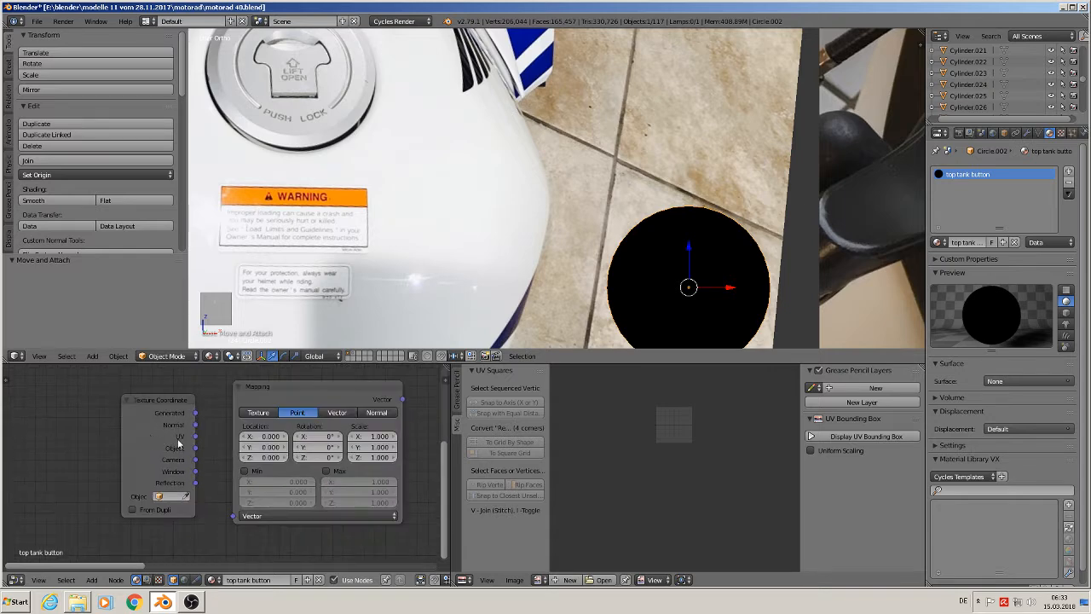
pyautogui.moveTo(195, 437); pyautogui.dragTo(234, 516)
pyautogui.click(258, 412)
pyautogui.moveTo(375, 468); pyautogui.dragTo(148, 471, button='middle')
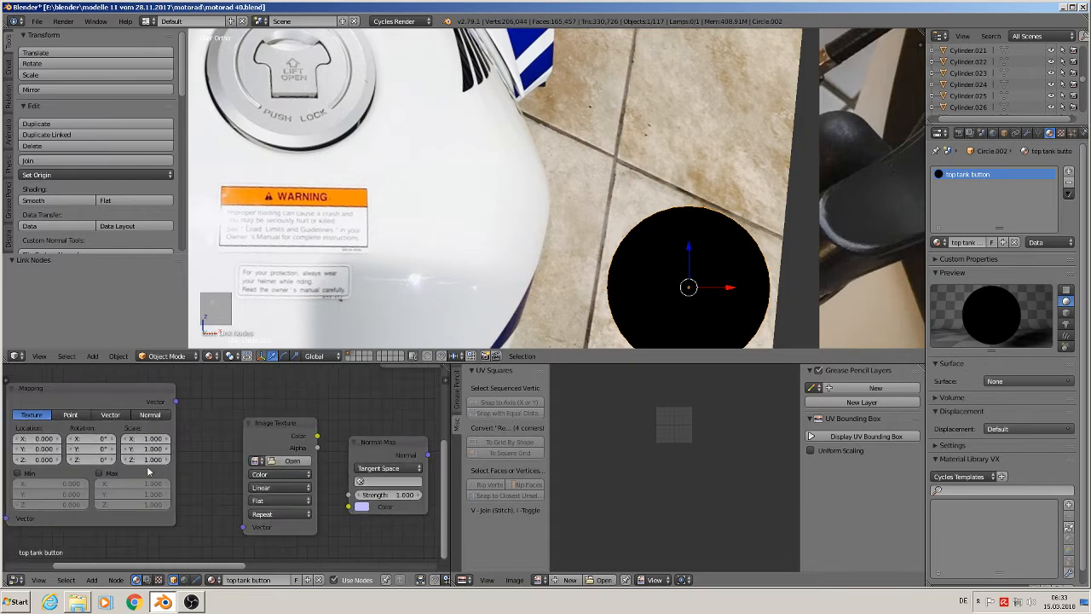
pyautogui.moveTo(176, 402); pyautogui.dragTo(244, 526)
# Load tank top.png from the motorad textures folder into the lower Image Texture node.
pyautogui.click(276, 461)
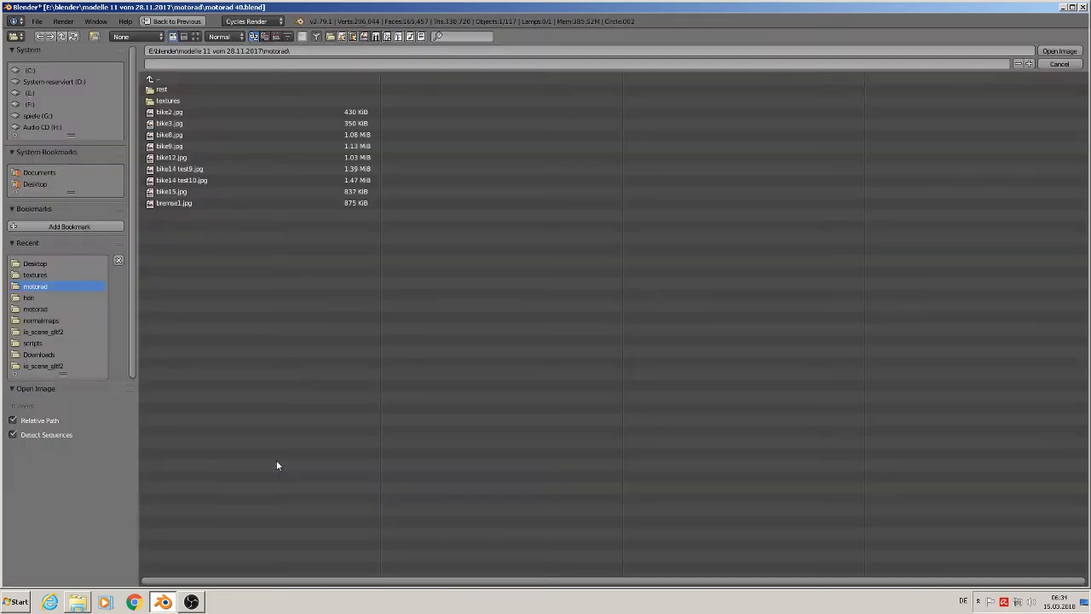
pyautogui.click(182, 101)
pyautogui.click(195, 37)
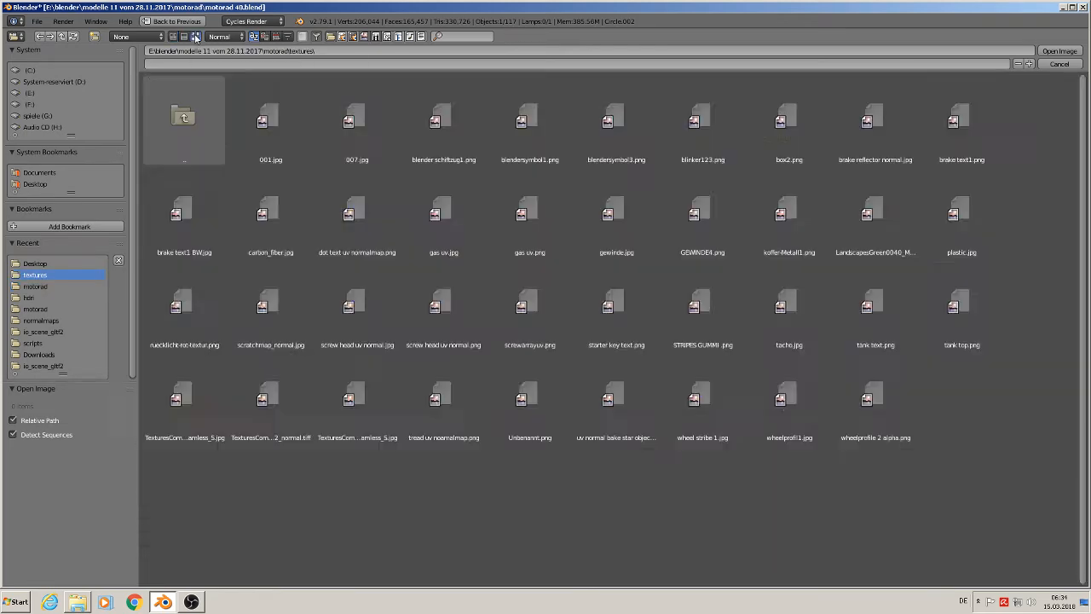
pyautogui.doubleClick(951, 305)
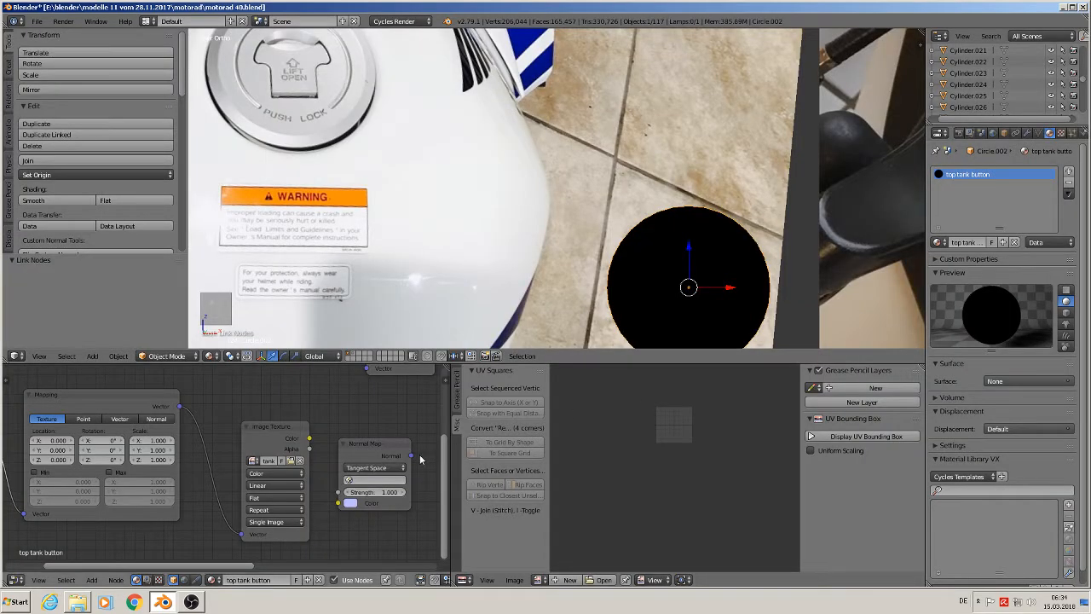
# Link the lower image's Color through the Normal Map node, using UVMap, into the Principled BSDF's Normal input.
pyautogui.moveTo(416, 509); pyautogui.dragTo(209, 513, button='middle')
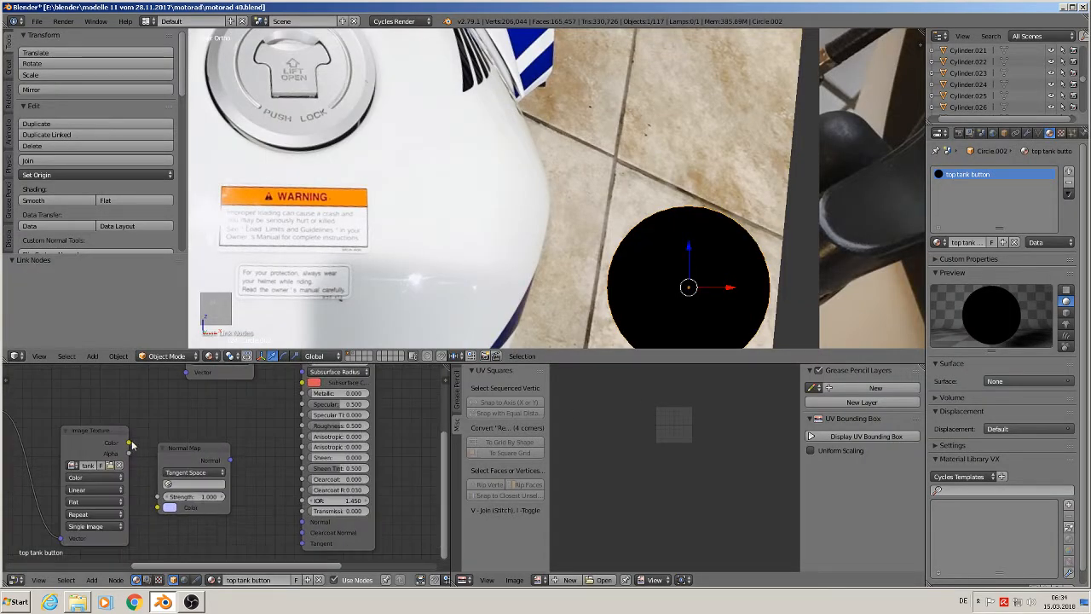
pyautogui.moveTo(129, 442); pyautogui.dragTo(157, 507)
pyautogui.click(178, 482)
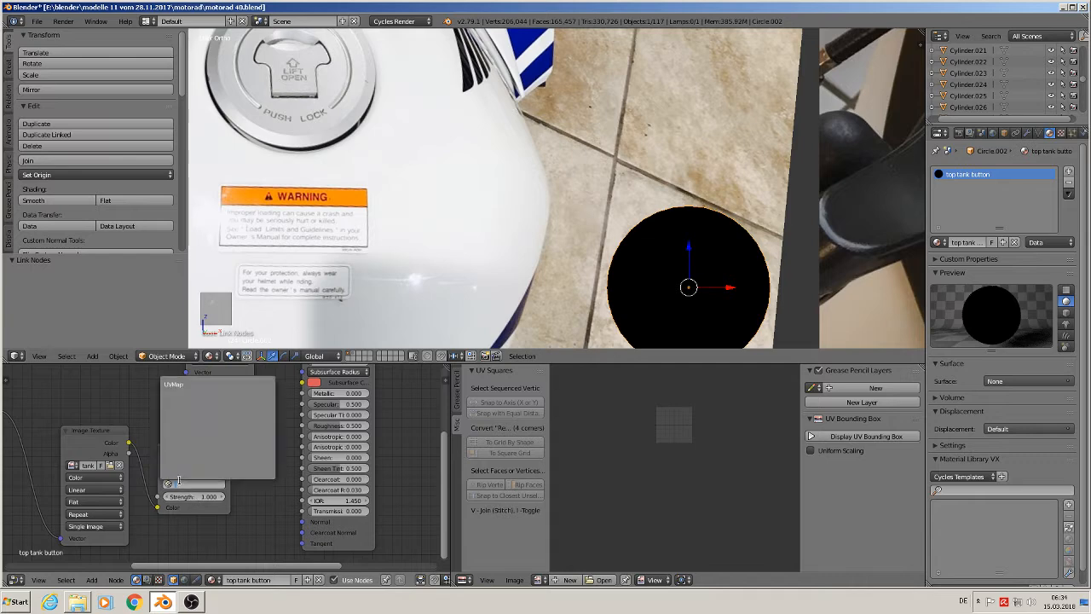
pyautogui.click(181, 385)
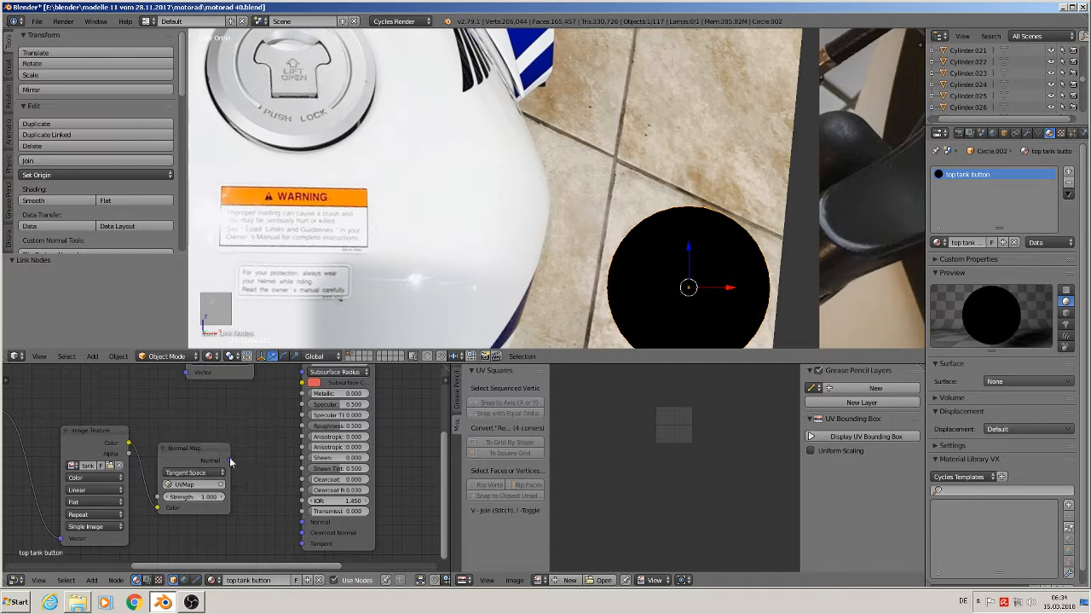
pyautogui.moveTo(229, 459); pyautogui.dragTo(303, 521)
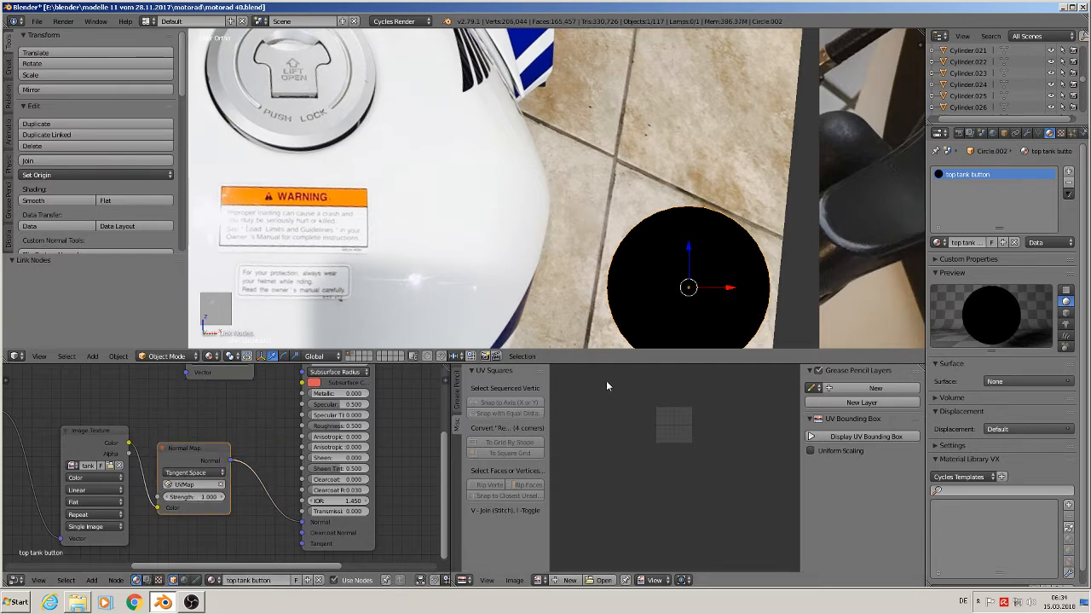
# Connect the Principled BSDF to the Mix Shader's first shader input and the Mix Shader to the Material Output surface.
pyautogui.scroll(-2, 427, 473)
pyautogui.moveTo(392, 473); pyautogui.dragTo(243, 517, button='middle')
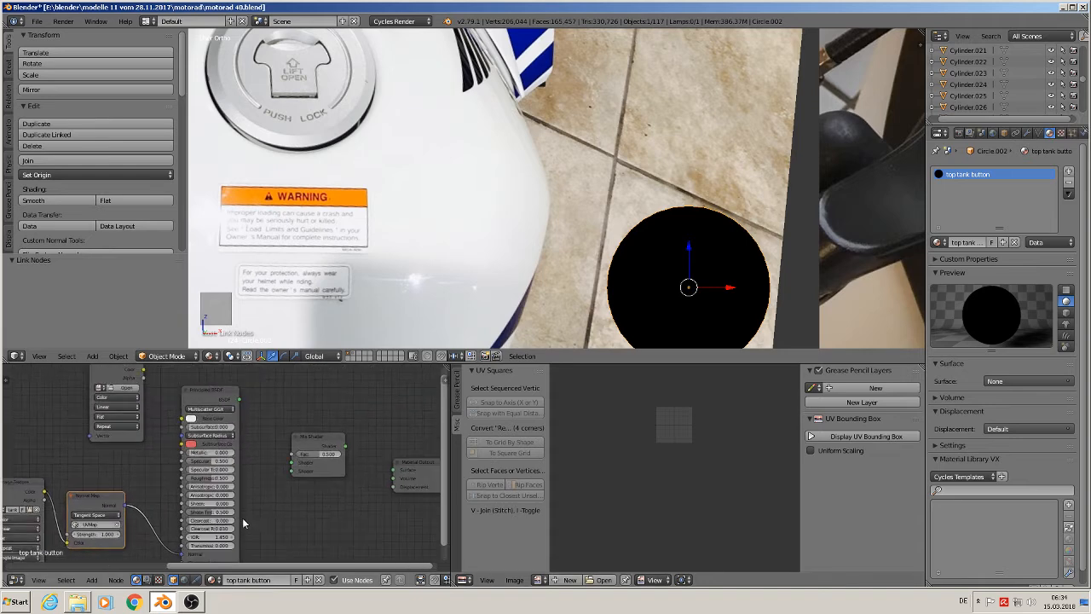
pyautogui.scroll(-1, 247, 507)
pyautogui.moveTo(242, 408); pyautogui.dragTo(381, 477)
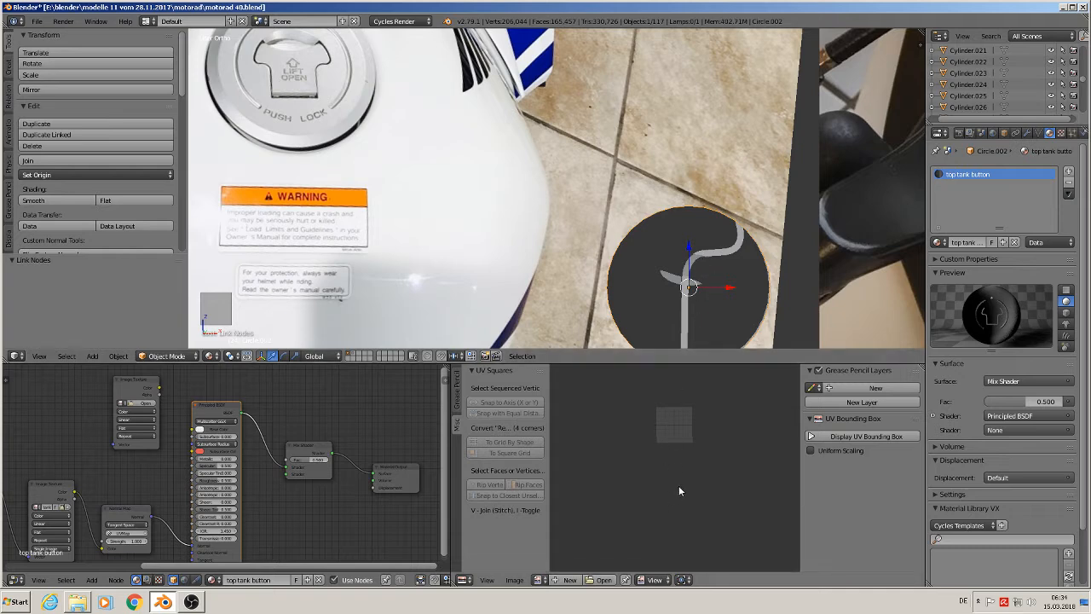
# Scale the disc's whole UV layout up by about 2.75 and shift it by about -0.105 in X and 0.086 in Y.
pyautogui.press('n')
pyautogui.press('Tab')
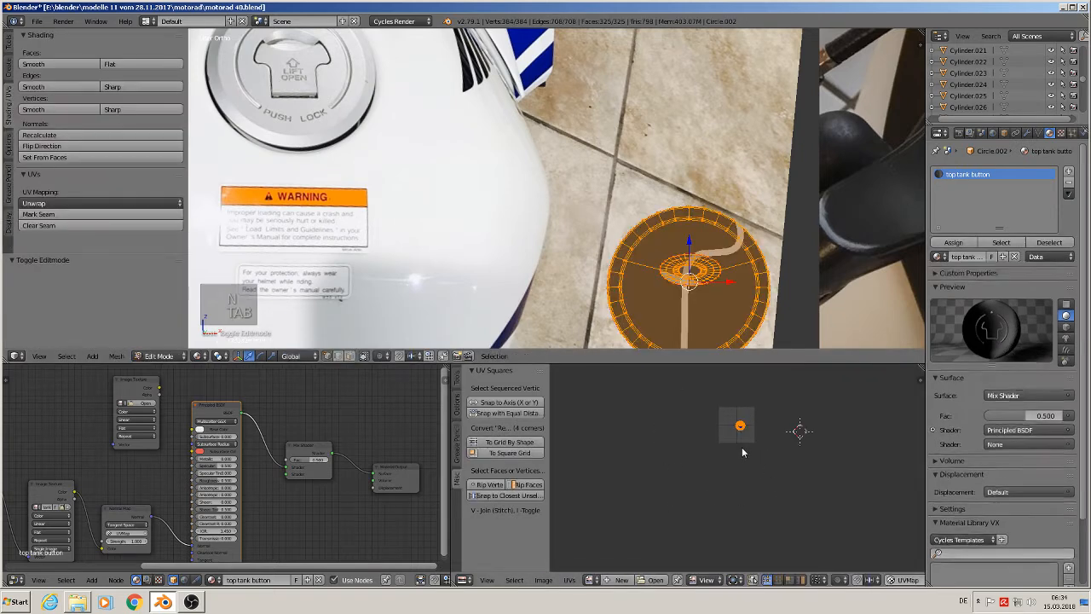
pyautogui.scroll(3, 740, 430)
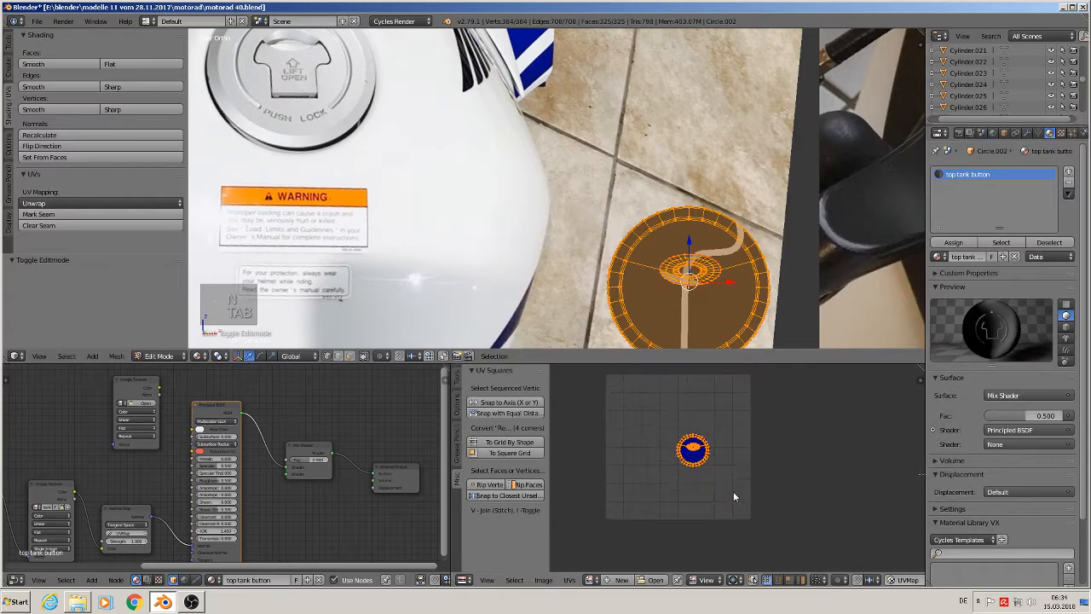
pyautogui.press('s')
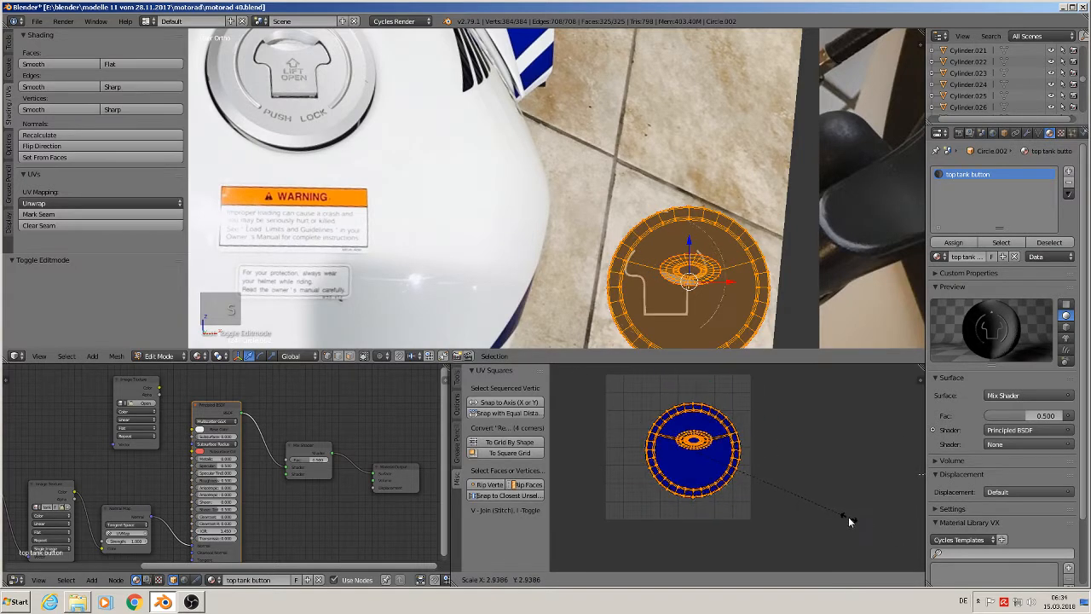
pyautogui.click(837, 513)
pyautogui.press('g')
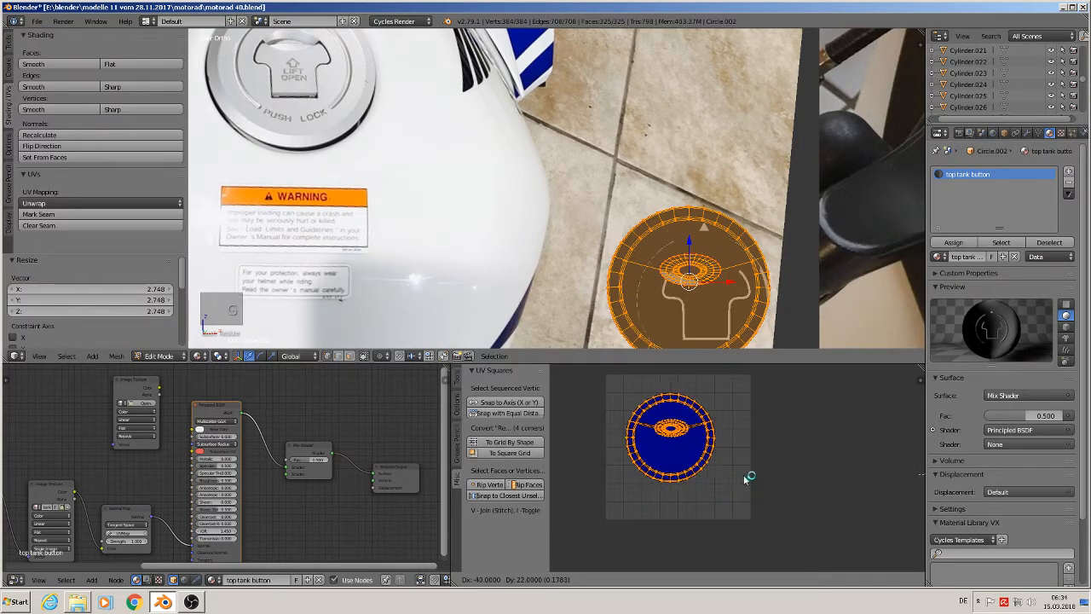
pyautogui.click(746, 479)
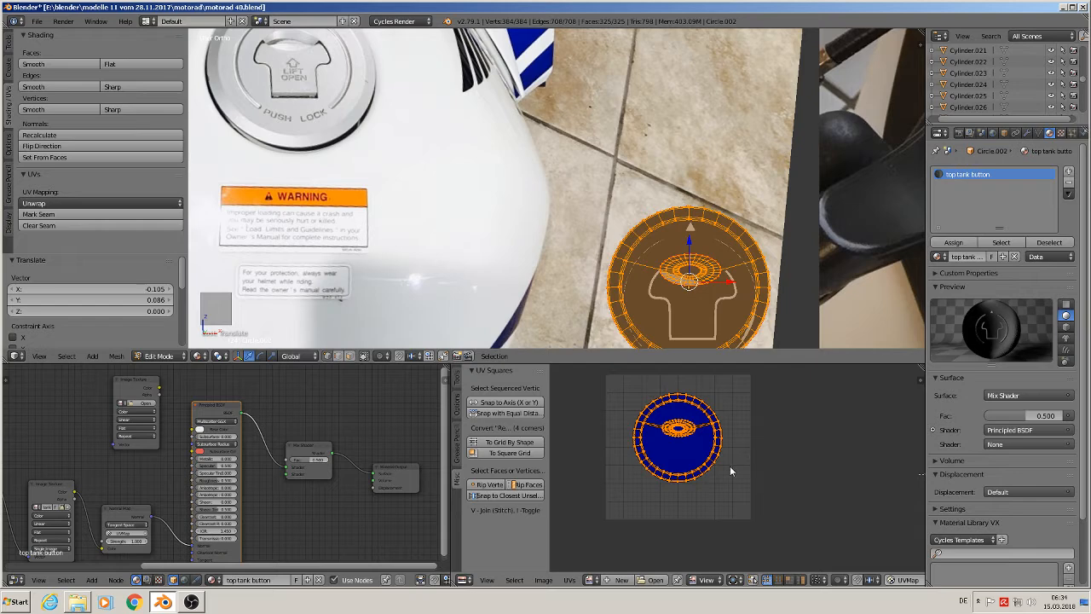
# Enlarge the disc's UV layout by about 1.19, lower it by about 0.035, and return to Object Mode.
pyautogui.press('s')
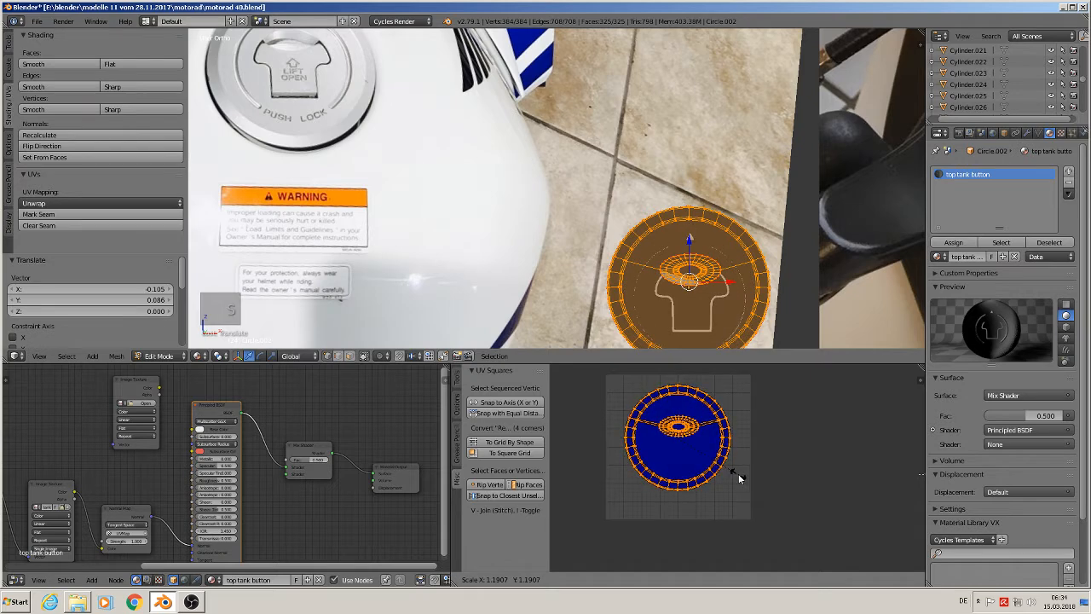
pyautogui.click(738, 474)
pyautogui.press('g')
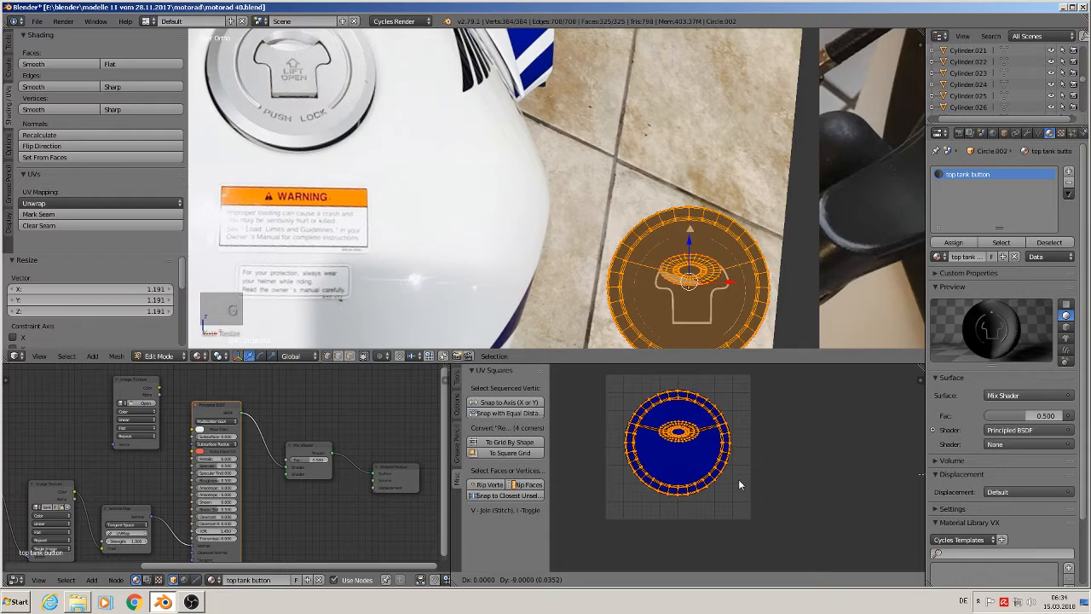
pyautogui.click(739, 480)
pyautogui.press('Tab')
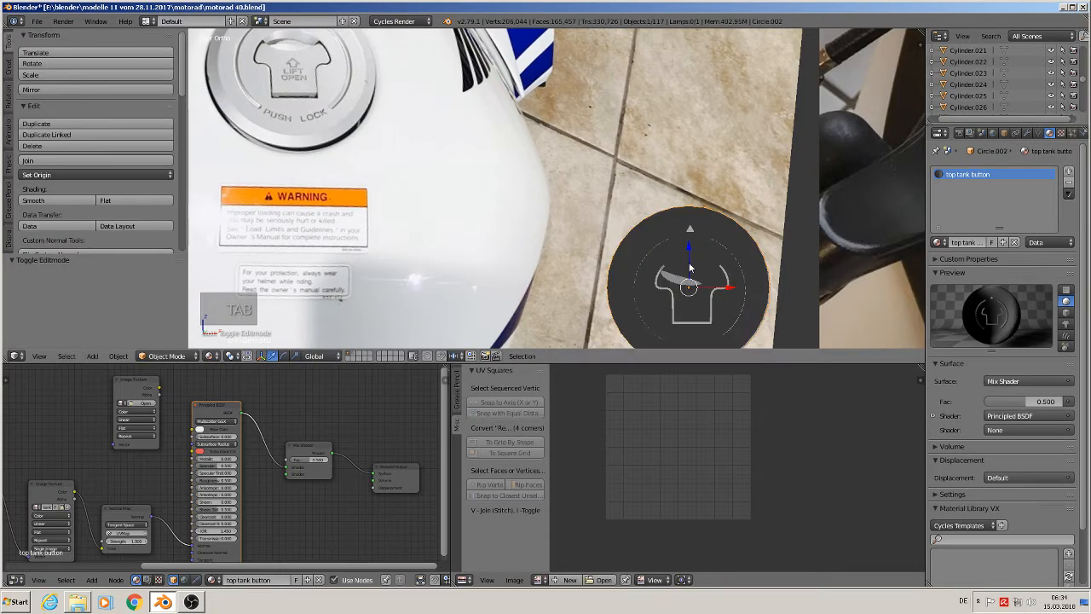
# Examine the disc in Solid and Texture viewport shading, and return to Material shading.
pyautogui.moveTo(721, 302); pyautogui.dragTo(689, 304, button='middle')
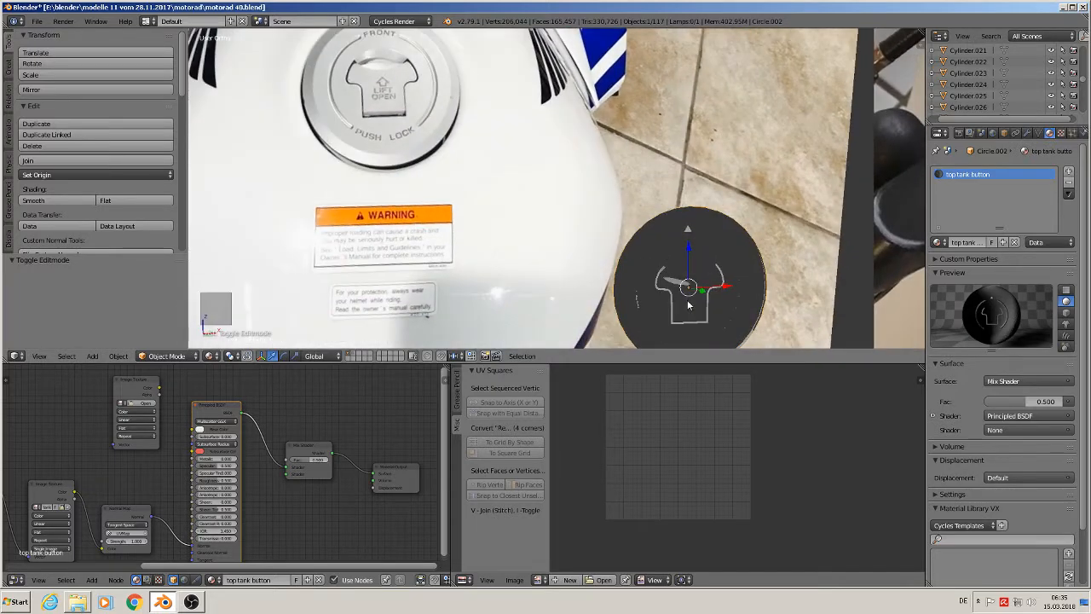
pyautogui.click(229, 356)
pyautogui.click(239, 324)
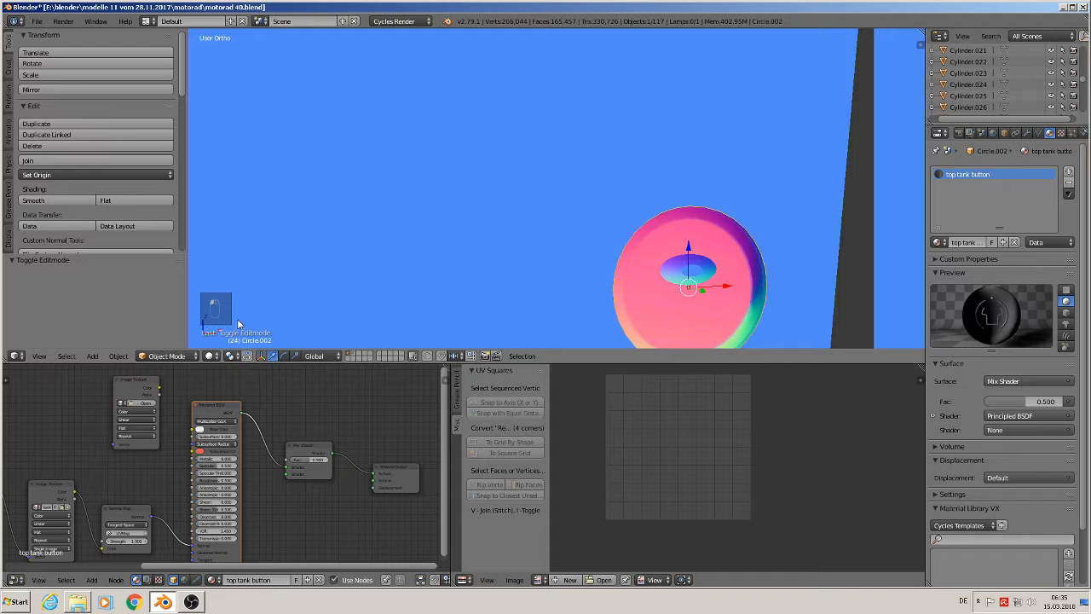
pyautogui.click(212, 356)
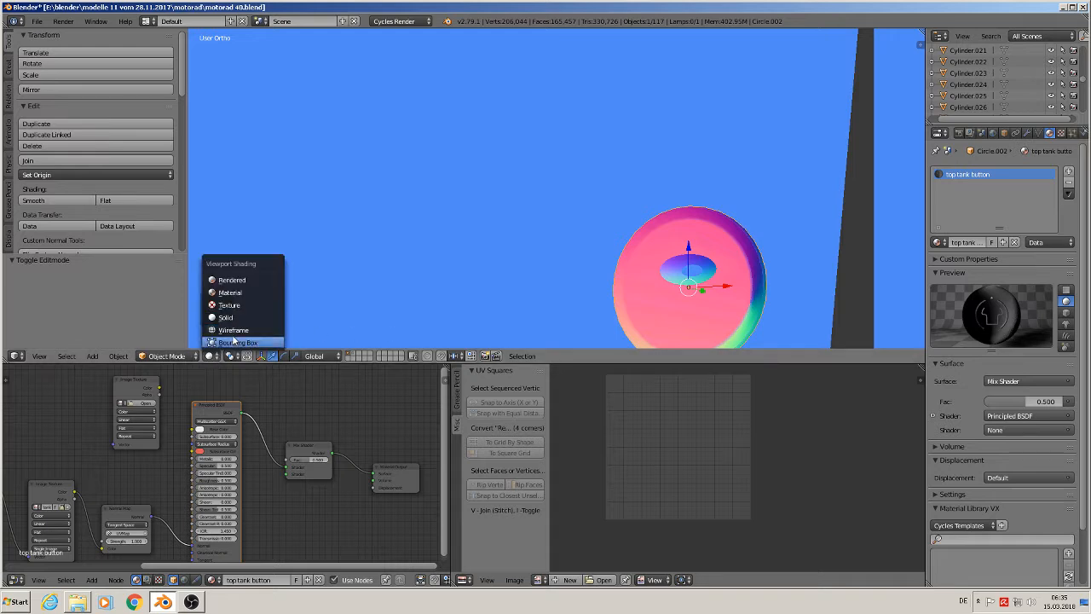
pyautogui.click(238, 307)
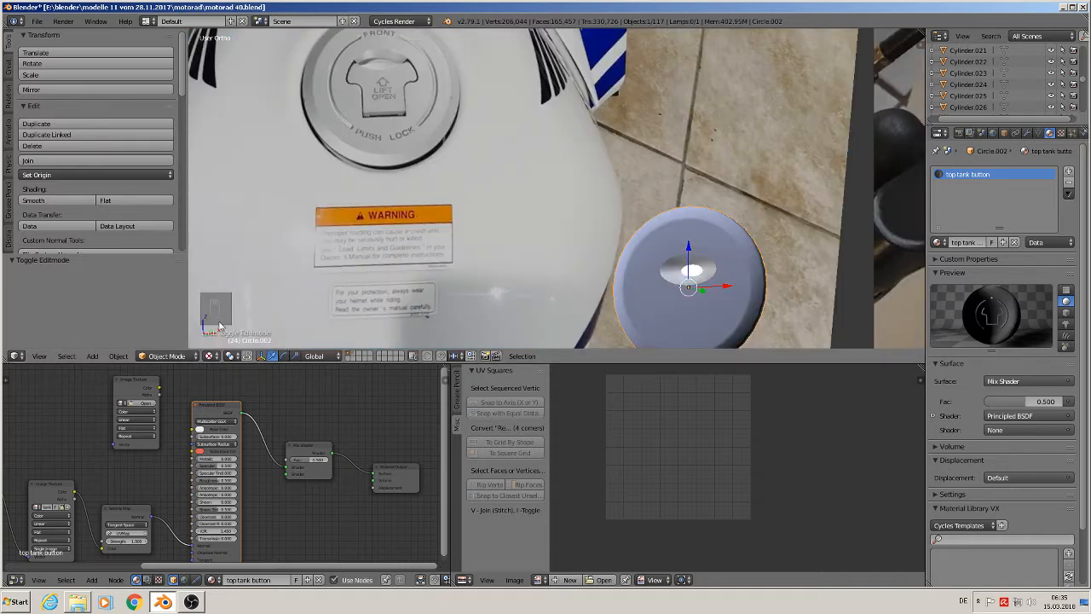
pyautogui.click(211, 355)
pyautogui.click(236, 298)
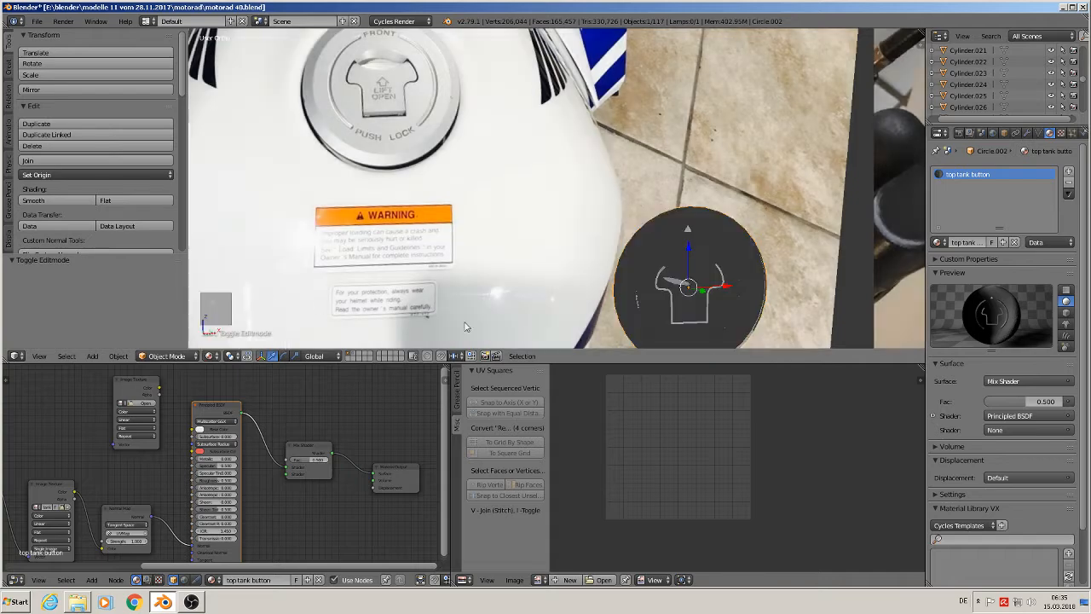
# Lower the disc's UV layout by about 0.035 to reposition the cap symbol around the recess.
pyautogui.moveTo(504, 127)
pyautogui.mouseDown(button='middle')
pyautogui.moveTo(567, 48)
pyautogui.moveTo(552, 38)
pyautogui.moveTo(562, 328)
pyautogui.moveTo(595, 295)
pyautogui.mouseUp(button='middle')
pyautogui.scroll(3, 707, 292)
pyautogui.scroll(2, 706, 292)
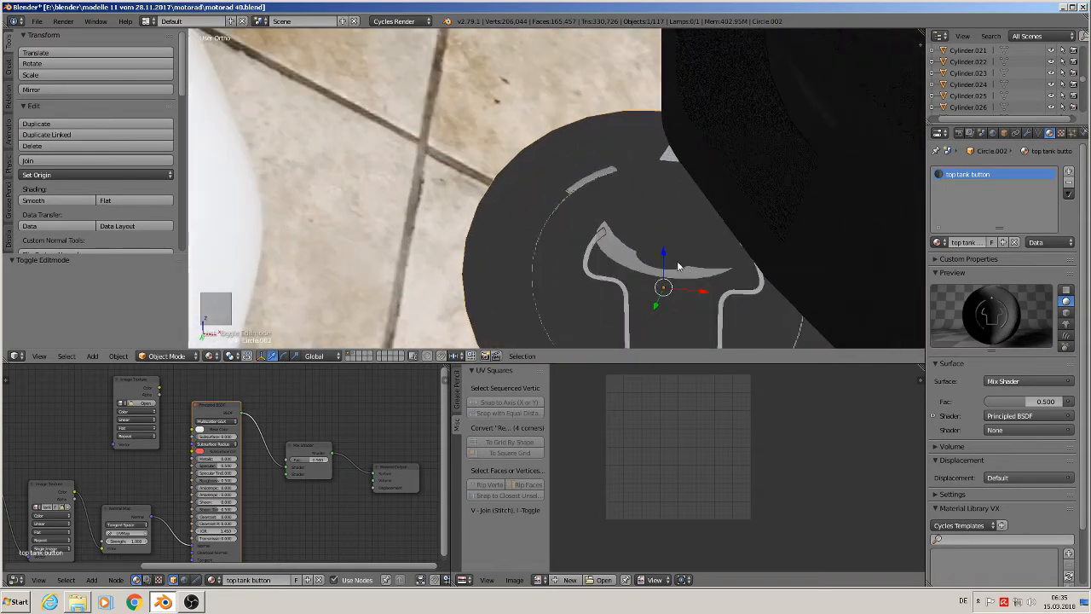
pyautogui.scroll(2, 577, 230)
pyautogui.press('Tab')
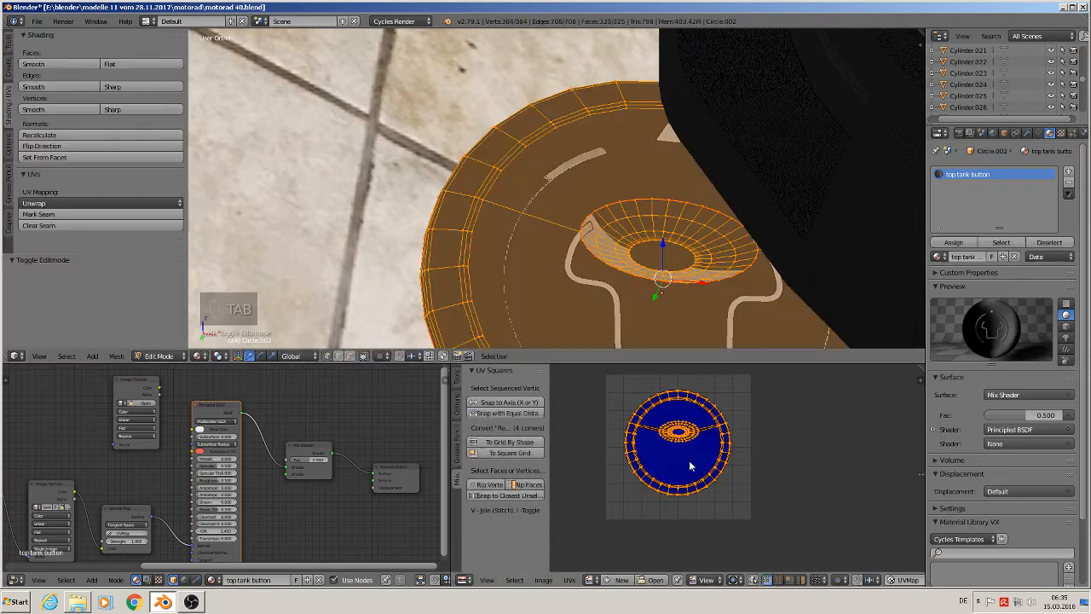
pyautogui.press('g')
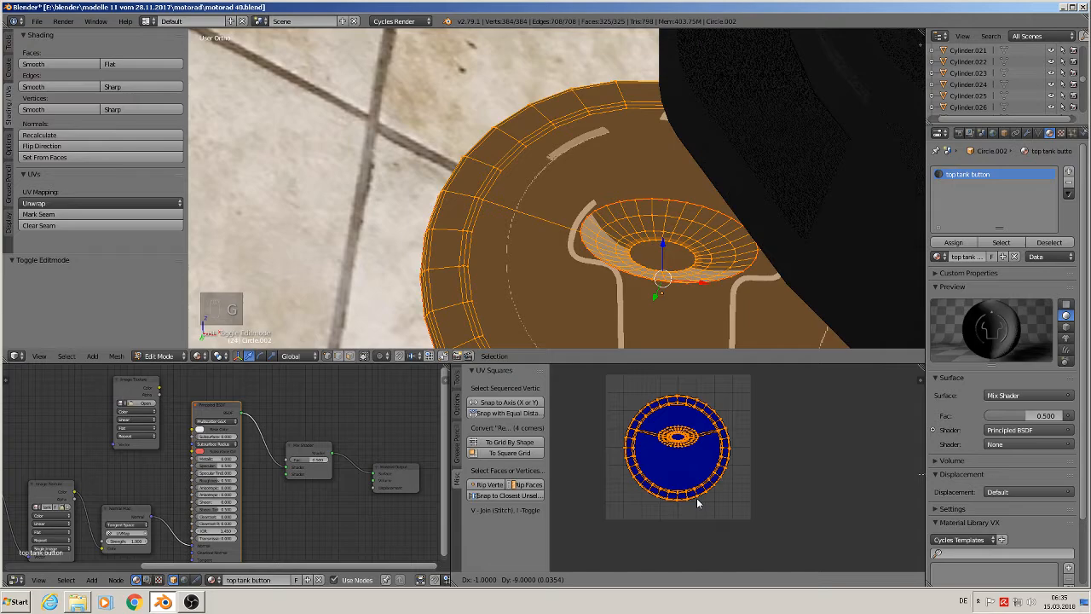
pyautogui.click(697, 503)
# Nudge the disc's UV layout by about 0.012 in X and 0.008 in Y to center the symbol, and return to Object Mode.
pyautogui.moveTo(669, 328); pyautogui.dragTo(626, 38, button='middle')
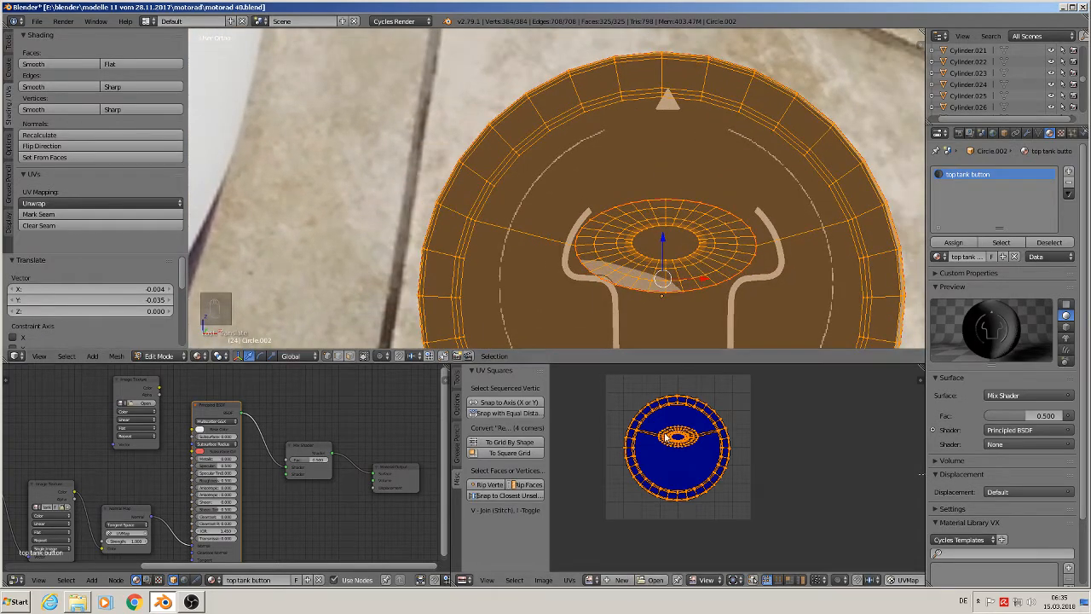
pyautogui.press('g')
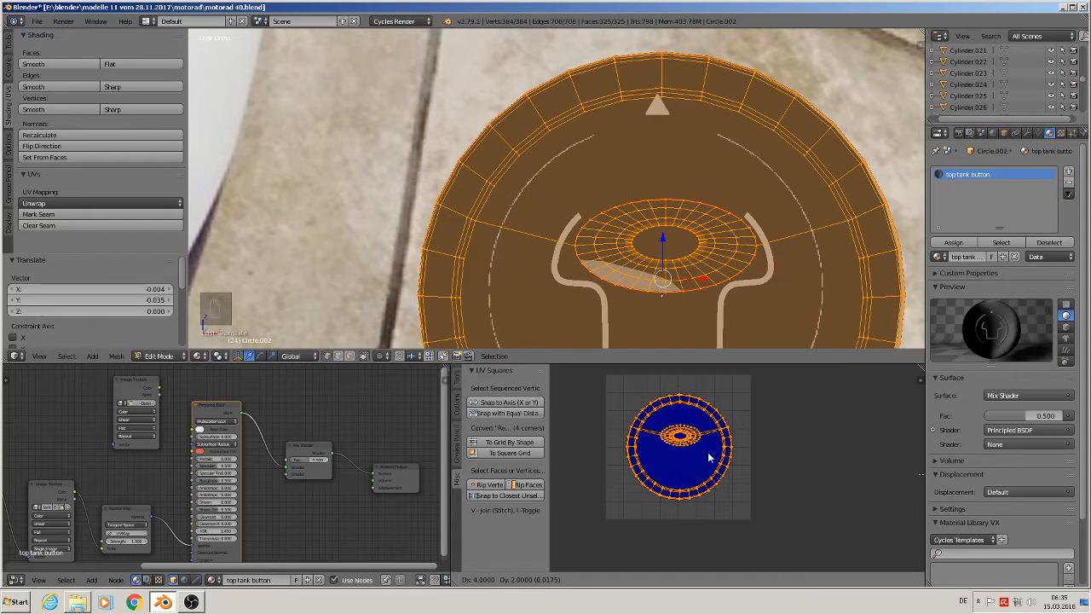
pyautogui.click(697, 453)
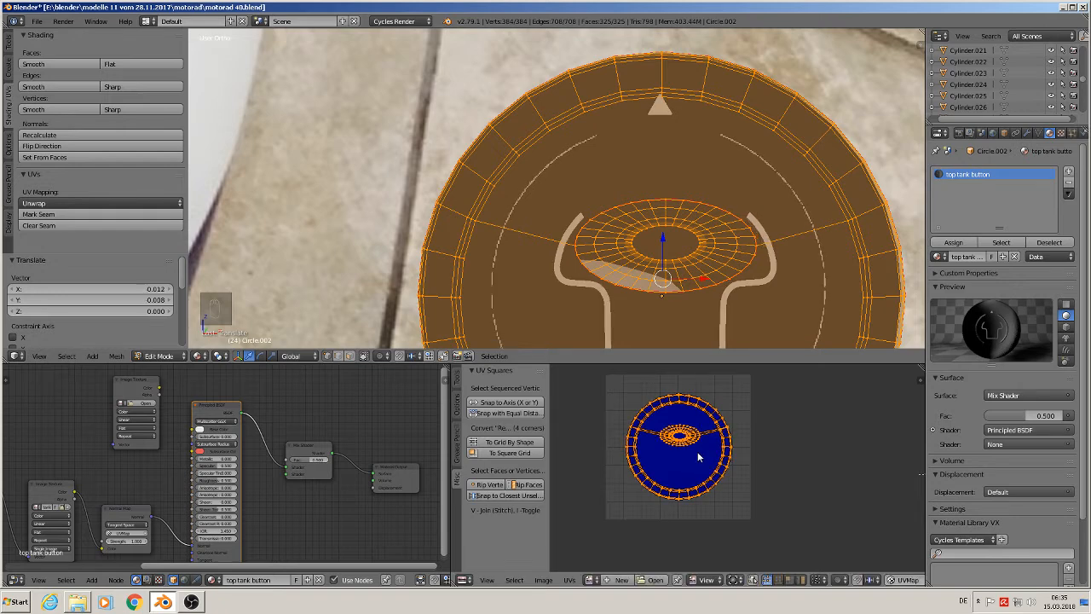
pyautogui.scroll(-4, 660, 226)
pyautogui.keyDown('shift'); pyautogui.moveTo(656, 214); pyautogui.dragTo(636, 139, button='middle'); pyautogui.keyUp('shift')
pyautogui.scroll(-2, 638, 175)
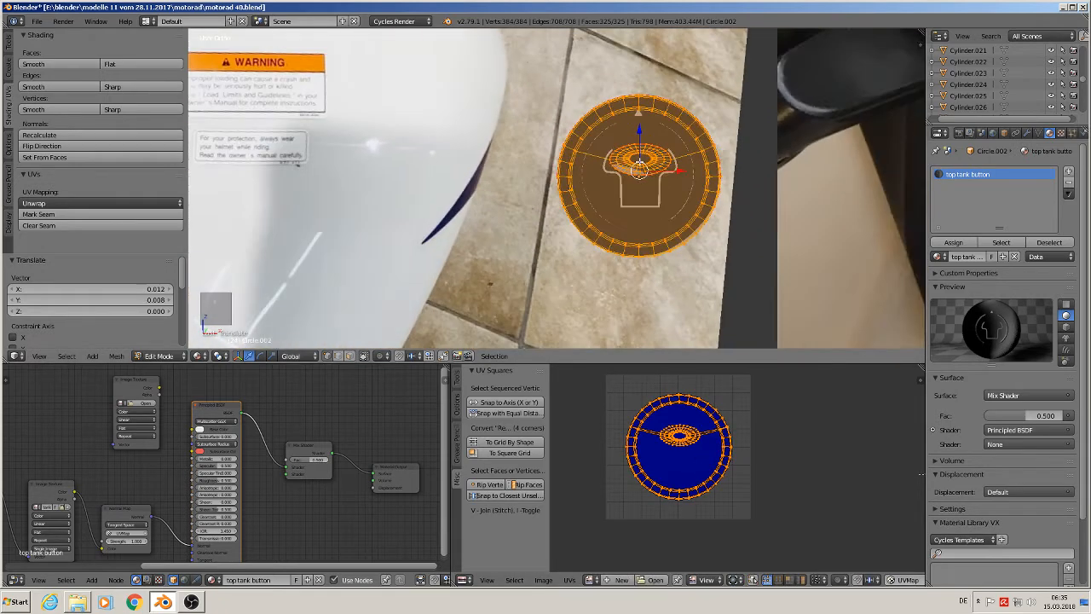
pyautogui.press('Tab')
pyautogui.scroll(-2, 637, 185)
pyautogui.keyDown('shift'); pyautogui.moveTo(603, 211); pyautogui.dragTo(677, 253, button='middle'); pyautogui.keyUp('shift')
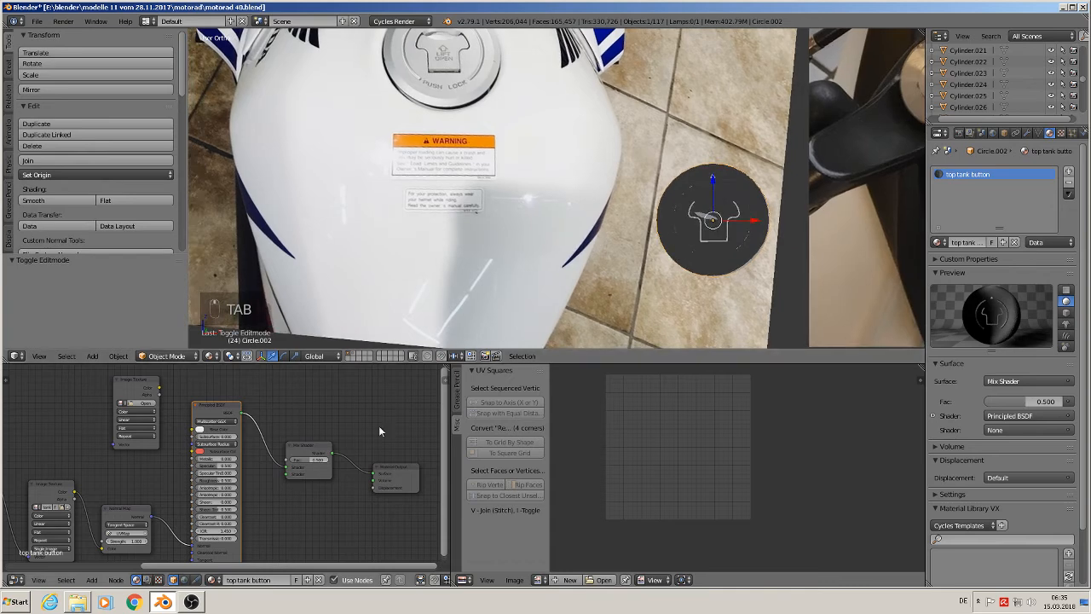
# Link the Mapping node's Vector output to the Vector input of the empty Image Texture node.
pyautogui.press('KP_1')
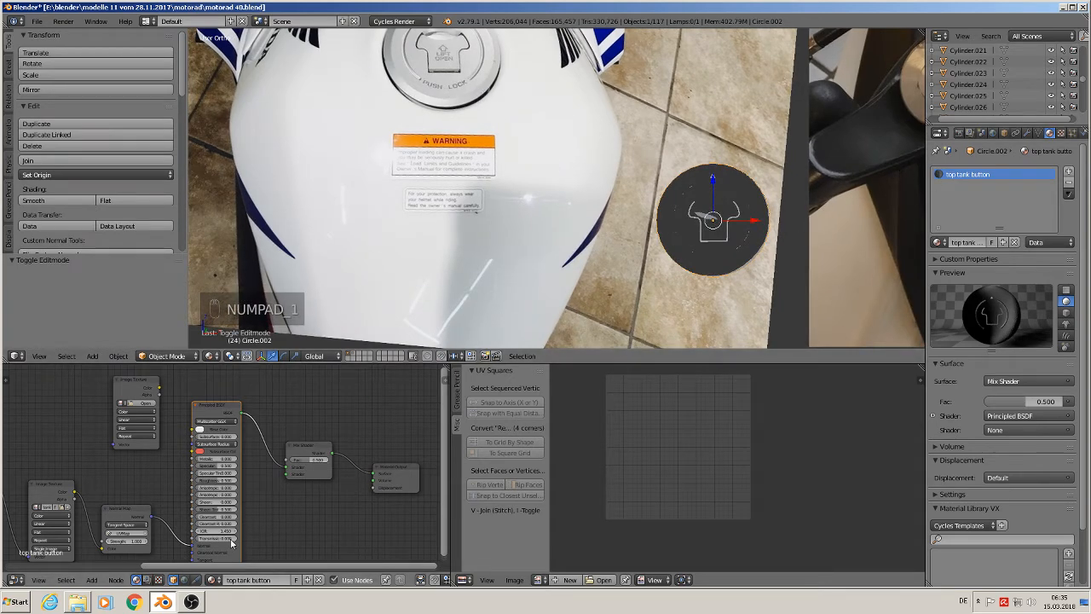
pyautogui.moveTo(272, 500); pyautogui.dragTo(80, 461, button='middle')
pyautogui.moveTo(295, 437); pyautogui.dragTo(100, 485, button='middle')
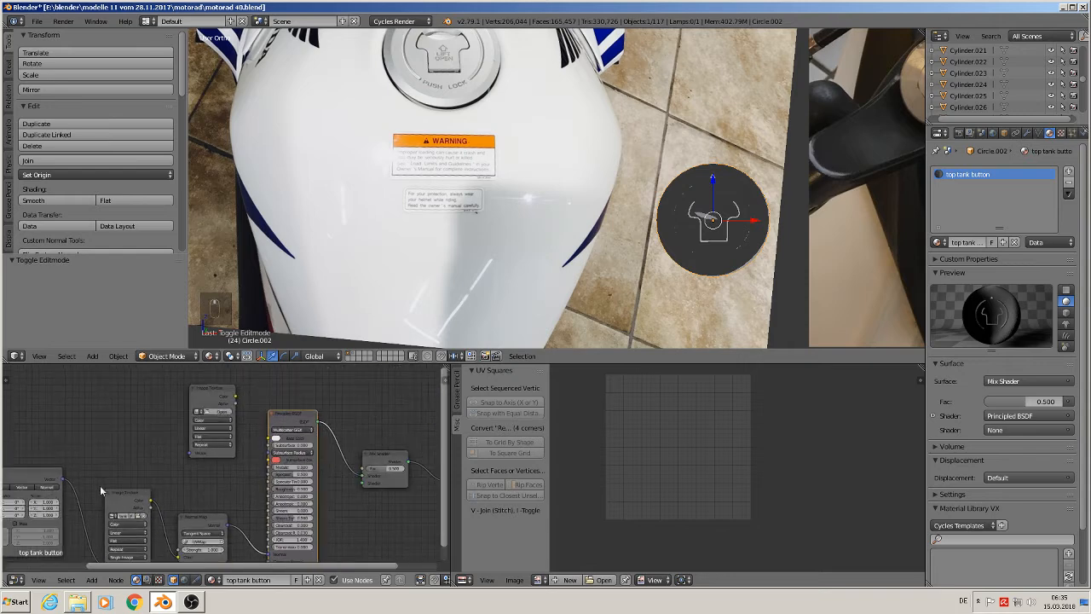
pyautogui.moveTo(61, 478); pyautogui.dragTo(193, 463)
# Load tank text.png from the textures folder into the empty Image Texture node, using thumbnails to find it.
pyautogui.scroll(2, 219, 415)
pyautogui.click(220, 413)
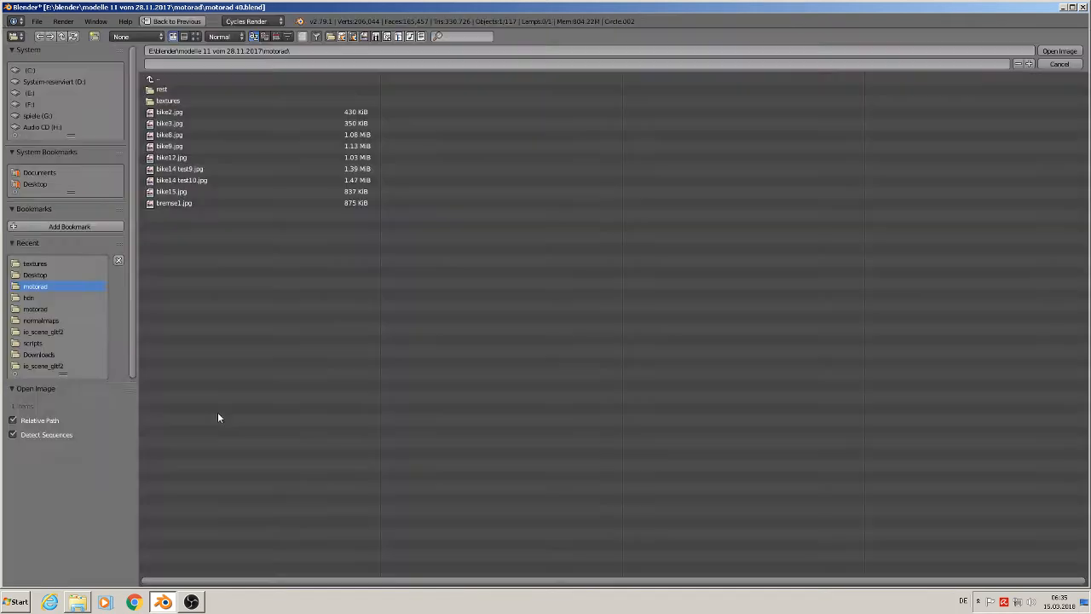
pyautogui.click(195, 36)
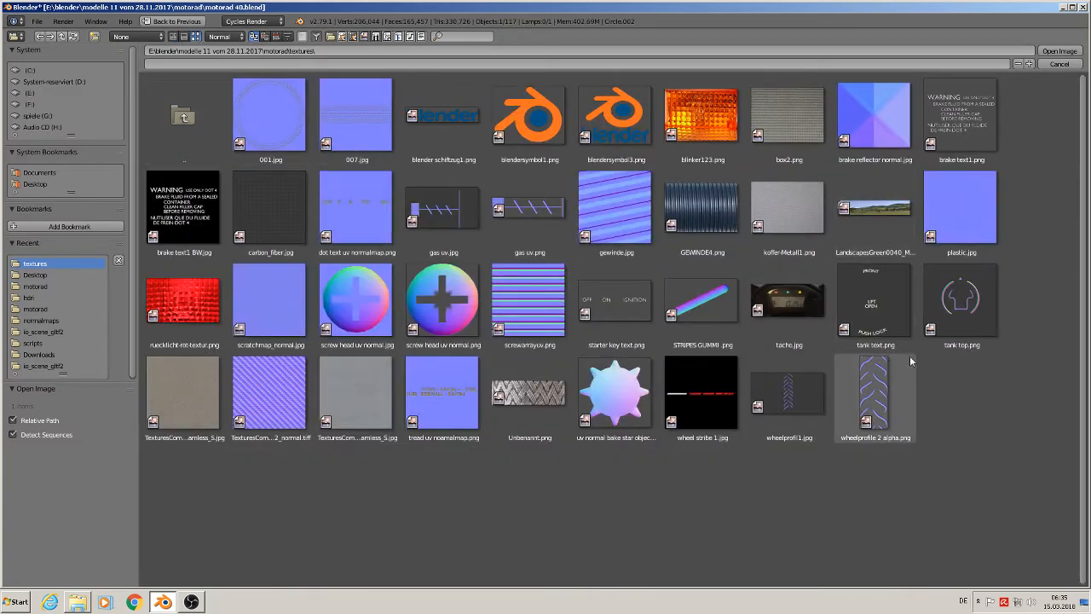
pyautogui.click(882, 312)
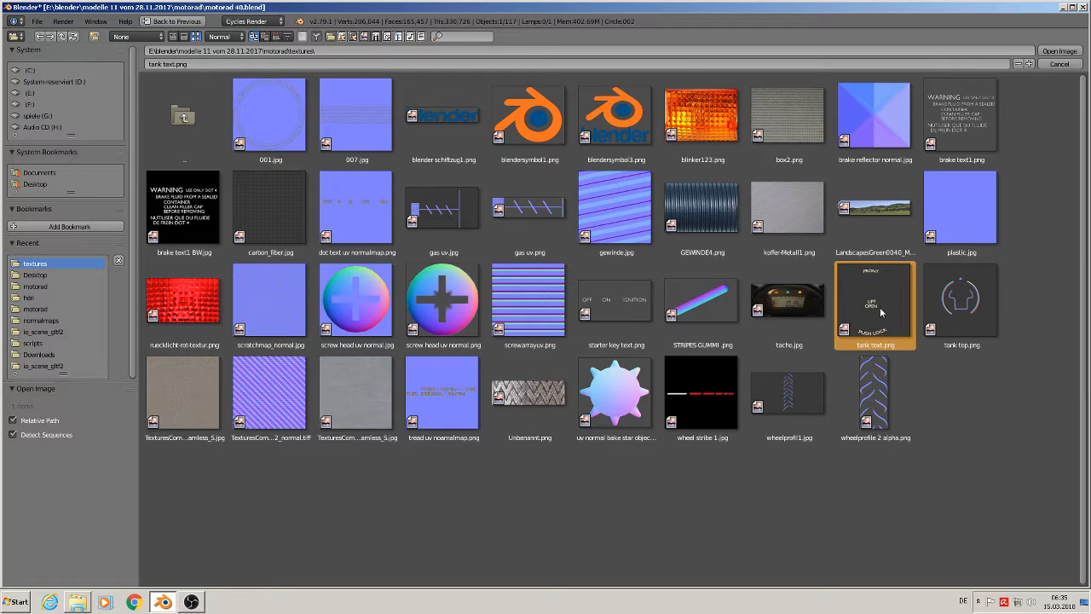
pyautogui.doubleClick(880, 306)
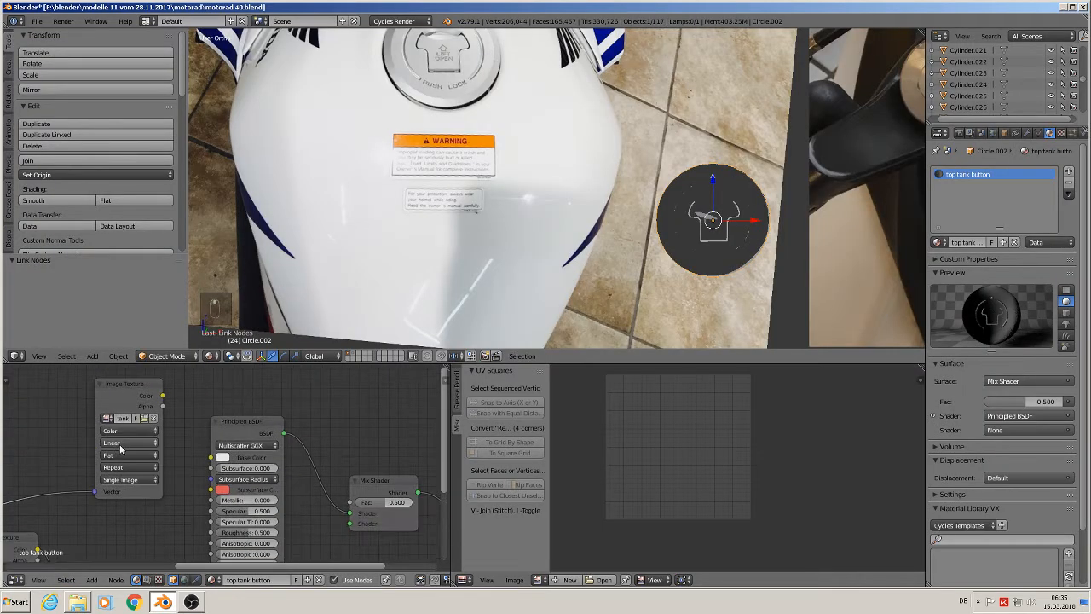
# Link the tank text Image Texture's Color output to the second Shader input of the Mix Shader.
pyautogui.scroll(-1, 205, 468)
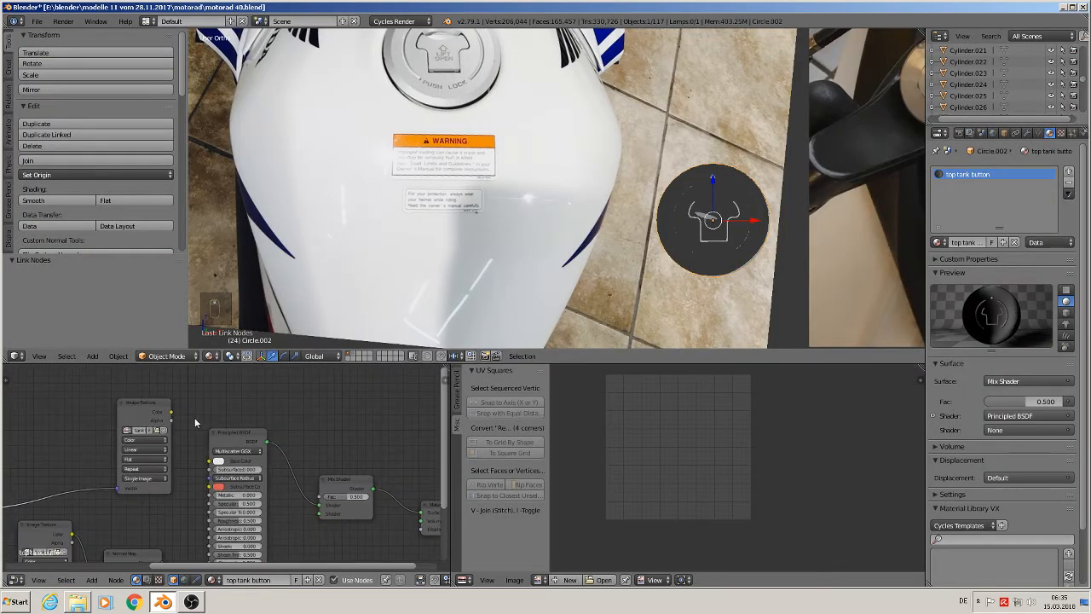
pyautogui.moveTo(172, 412); pyautogui.dragTo(322, 513)
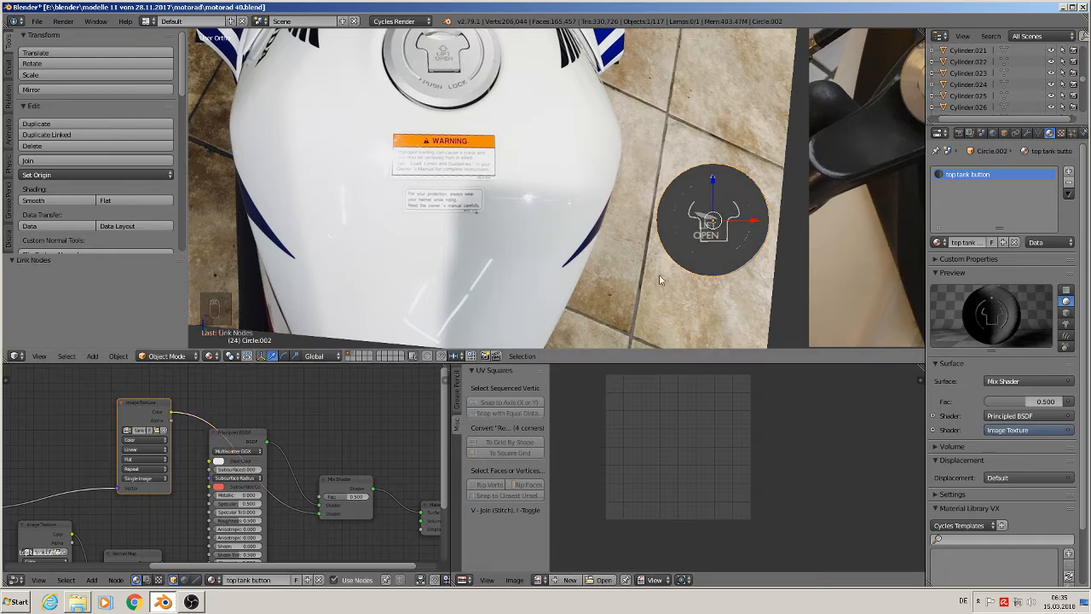
pyautogui.scroll(5, 713, 247)
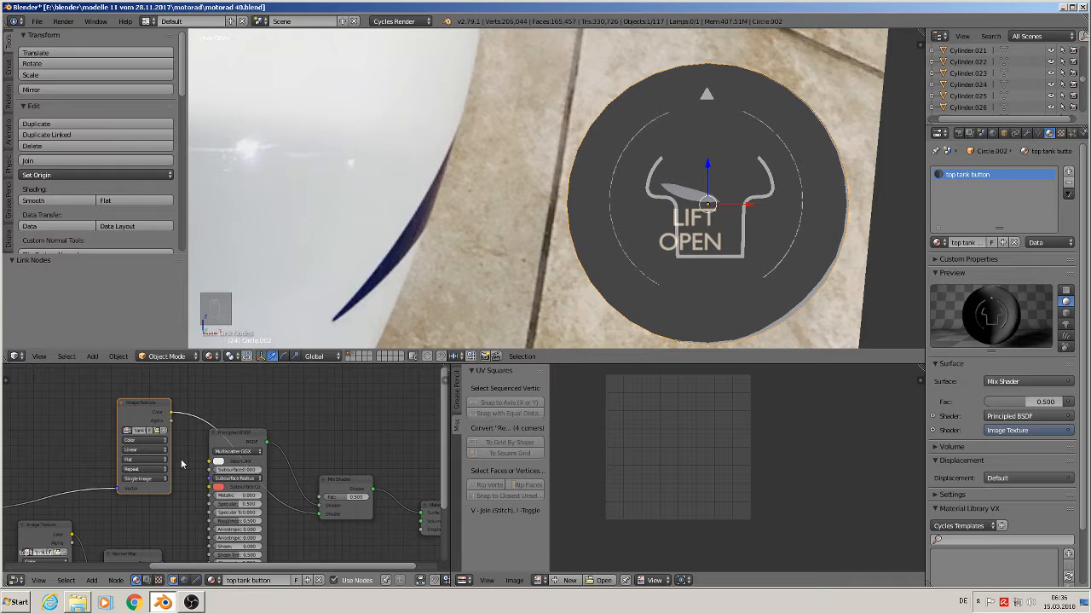
# Enter Edit Mode on the disc and try moving its whole UV layout.
pyautogui.moveTo(85, 507); pyautogui.dragTo(281, 456, button='middle')
pyautogui.scroll(-3, 279, 456)
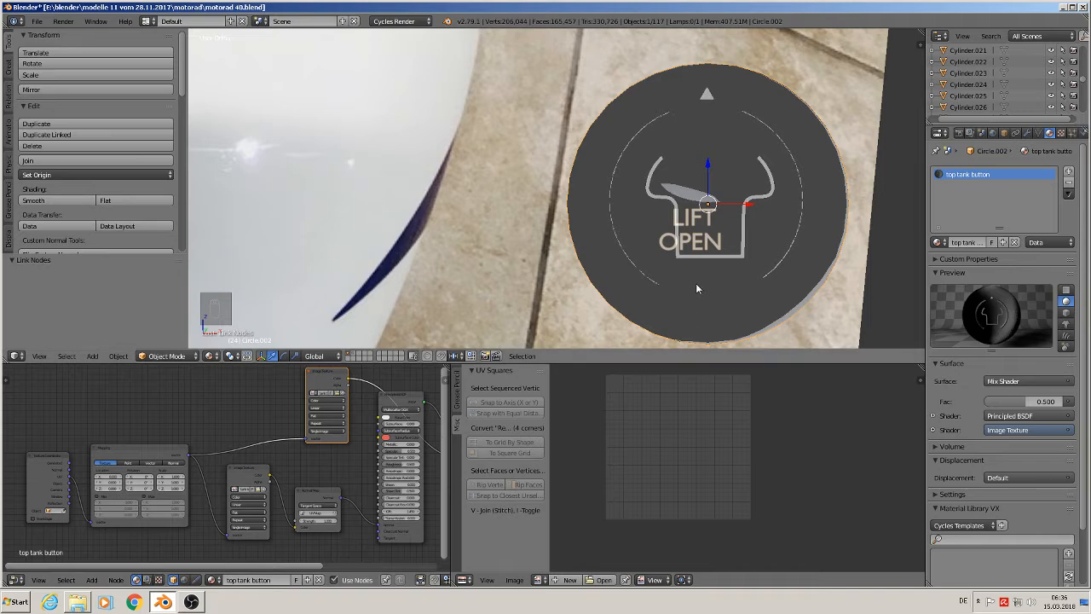
pyautogui.press('Tab')
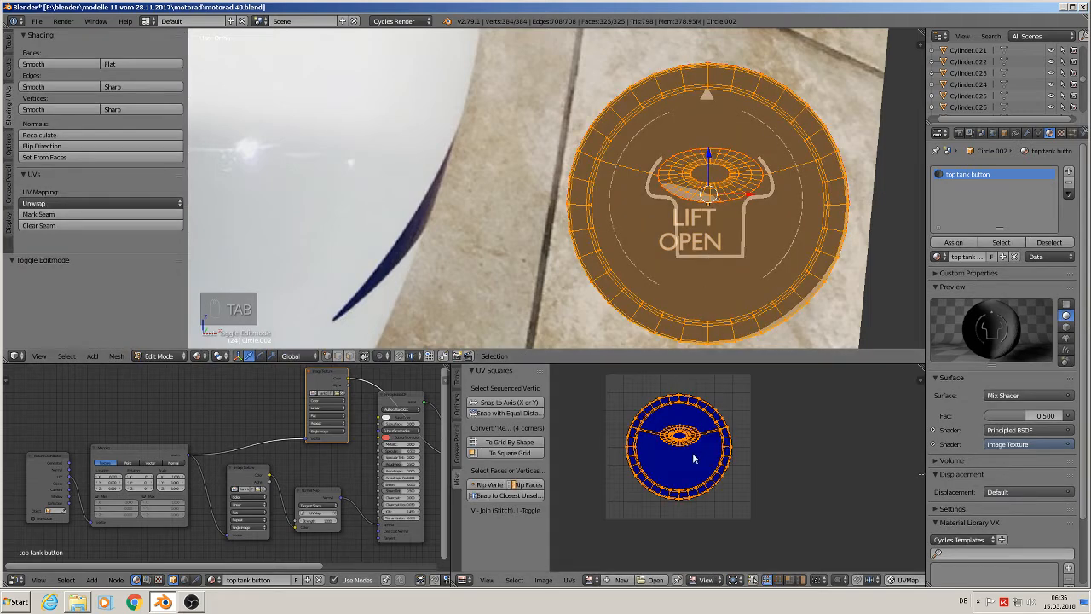
pyautogui.press('g')
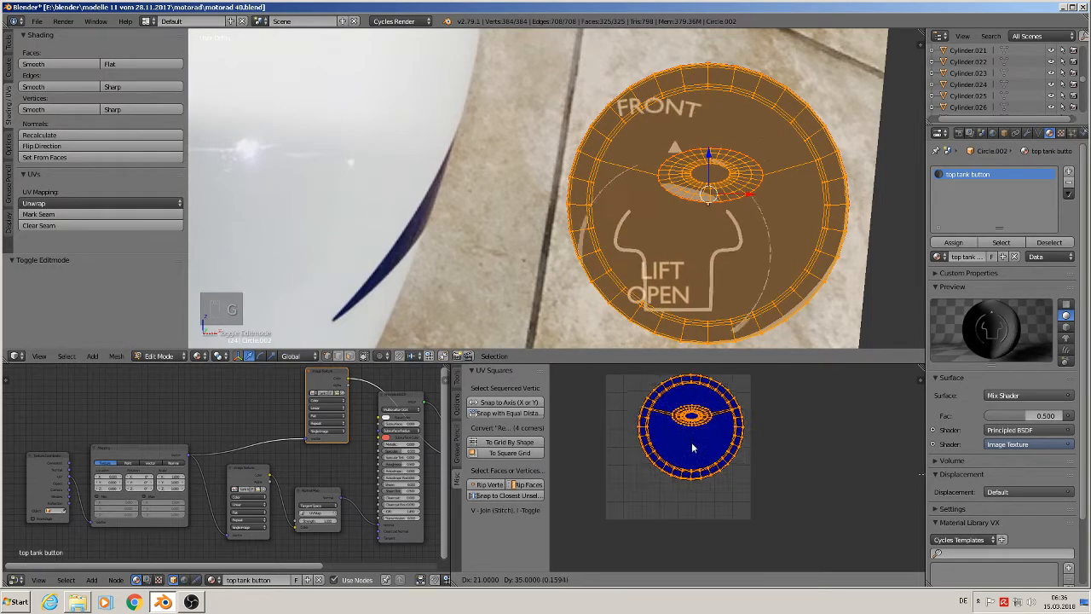
pyautogui.rightClick(692, 462)
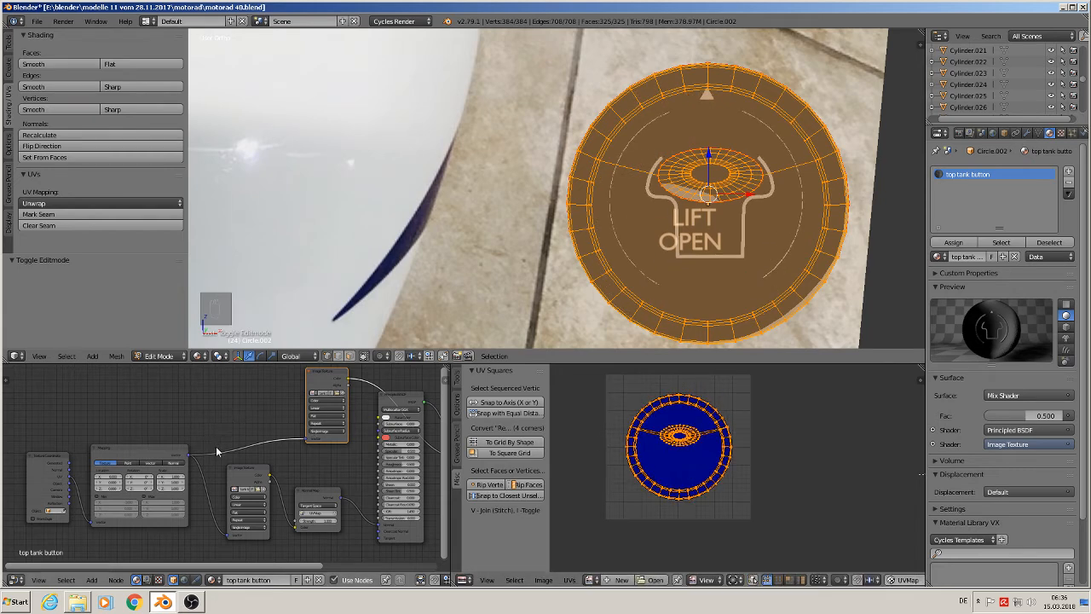
# Disconnect the tank text Image Texture from the Mapping node it shares with the normal map.
pyautogui.moveTo(189, 451); pyautogui.dragTo(188, 453)
pyautogui.moveTo(294, 441); pyautogui.dragTo(281, 445)
pyautogui.scroll(-2, 111, 452)
# Duplicate the Mapping node above the original and link the copy between the Texture Coordinate node and the tank text Image Texture.
pyautogui.click(110, 452)
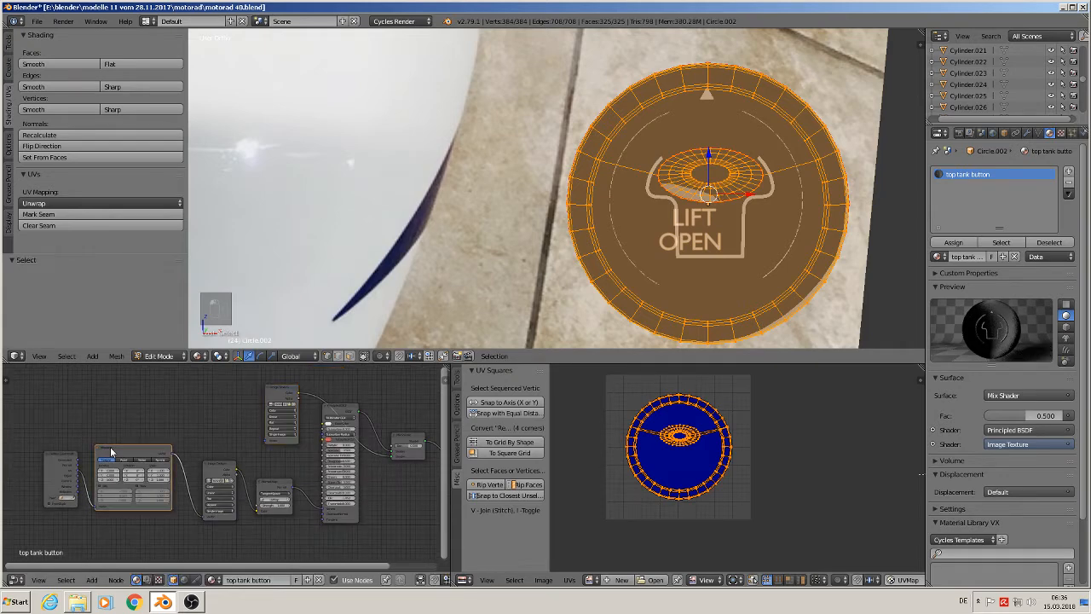
pyautogui.hotkey('shift', 'd')
pyautogui.click(119, 393)
pyautogui.scroll(1, 82, 479)
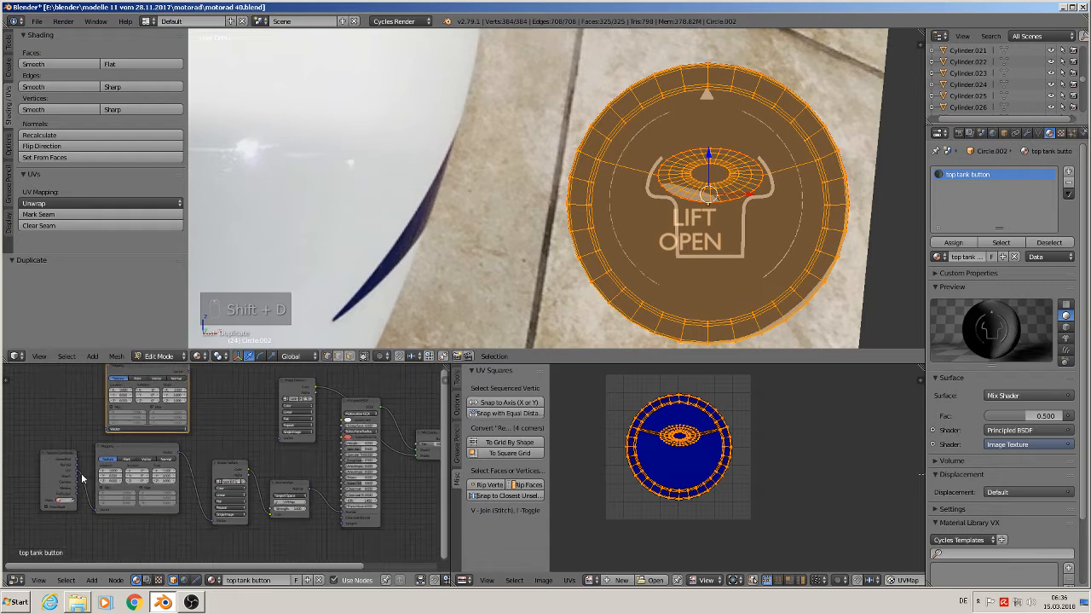
pyautogui.moveTo(76, 475); pyautogui.dragTo(110, 431)
pyautogui.moveTo(188, 375); pyautogui.dragTo(251, 405)
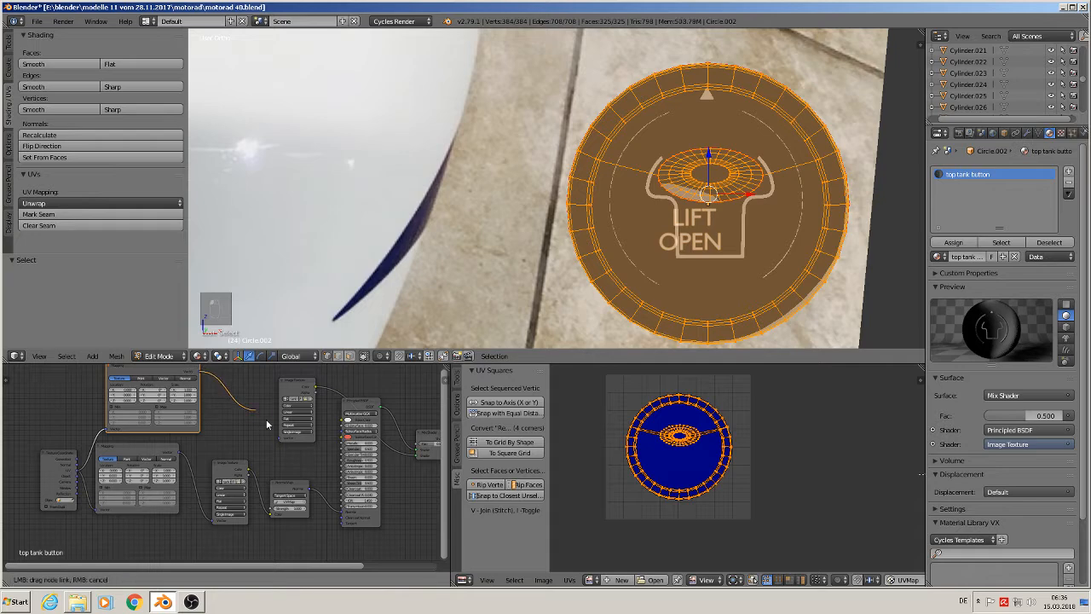
pyautogui.moveTo(201, 374); pyautogui.dragTo(282, 433)
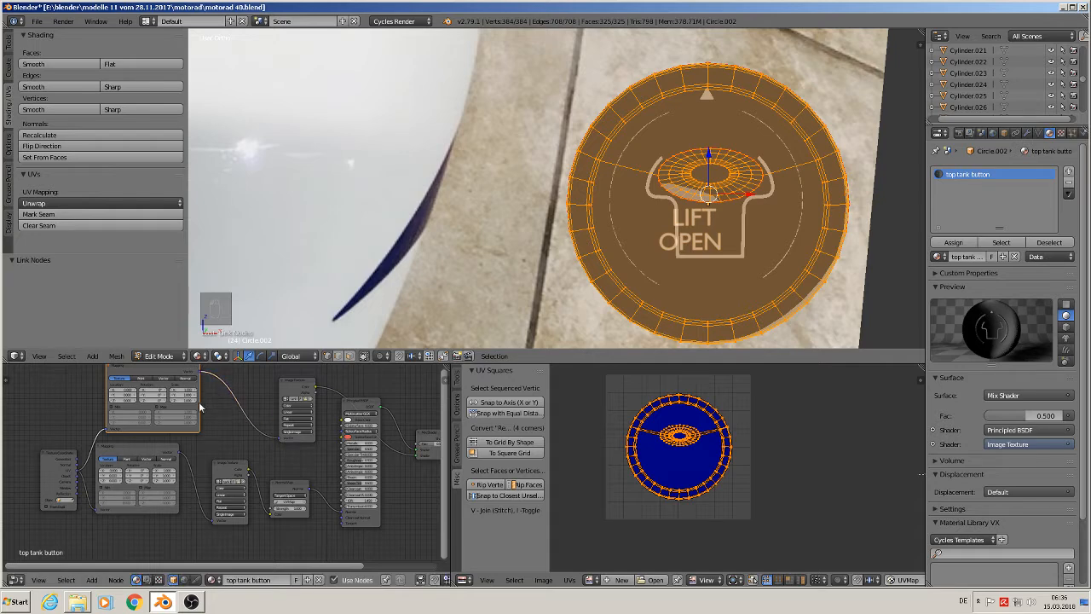
# Set the duplicated Mapping node's scale to 1.1 in X and 0.8 in Y.
pyautogui.moveTo(219, 407); pyautogui.dragTo(330, 462, button='middle')
pyautogui.scroll(10, 319, 466)
pyautogui.scroll(1, 293, 435)
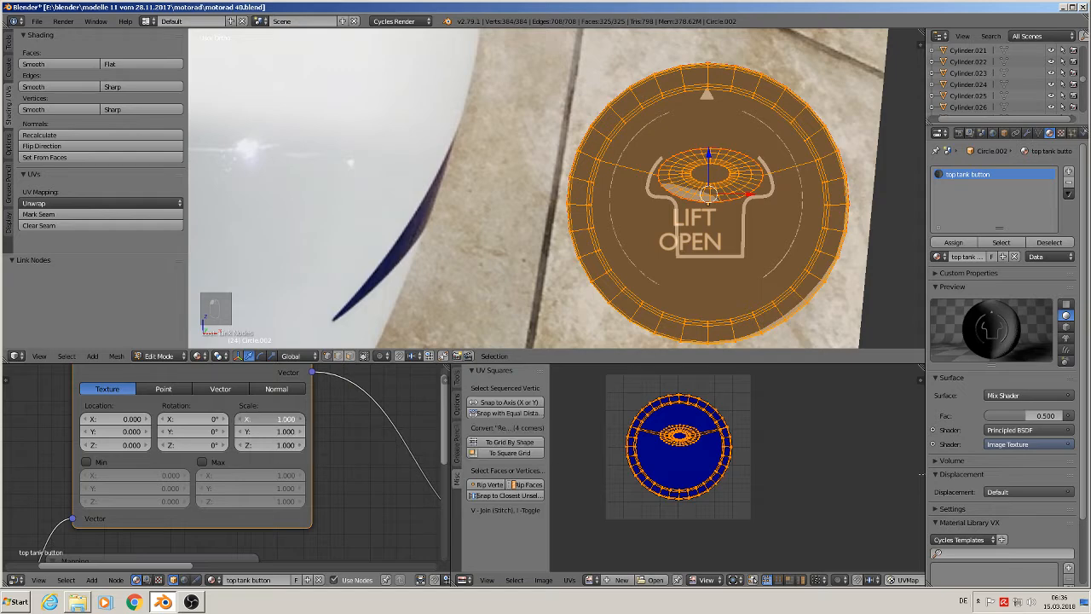
pyautogui.click(301, 419)
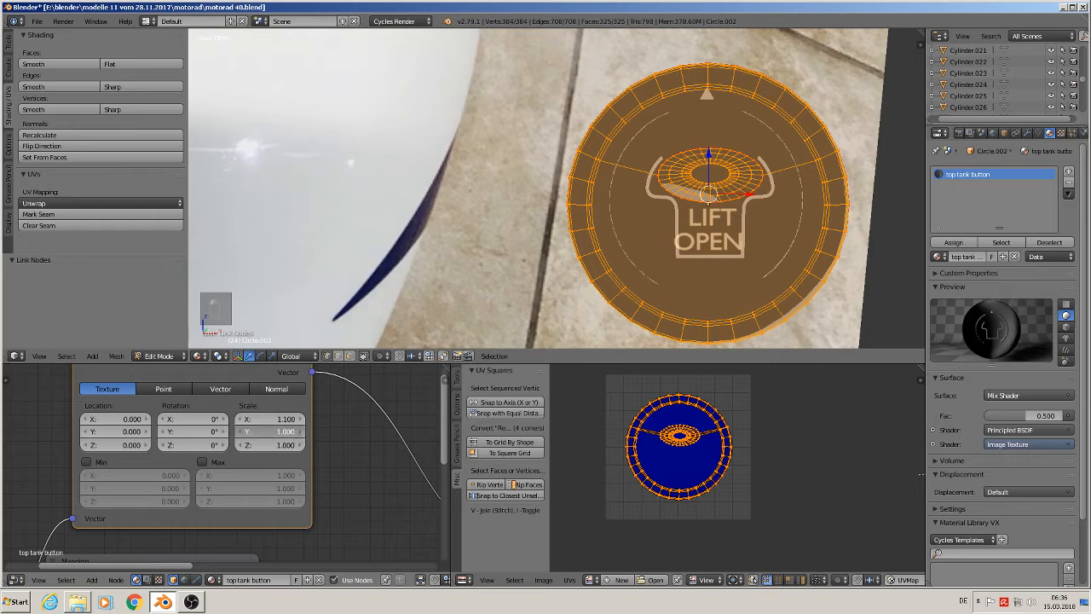
pyautogui.click(300, 433)
pyautogui.click(240, 432)
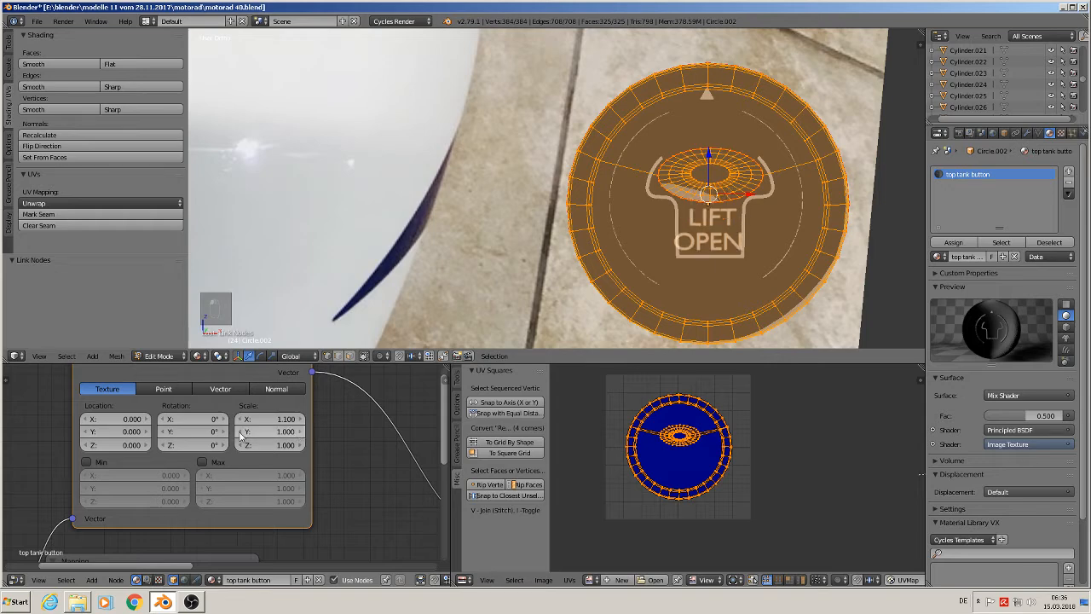
pyautogui.click(240, 432)
pyautogui.click(240, 432)
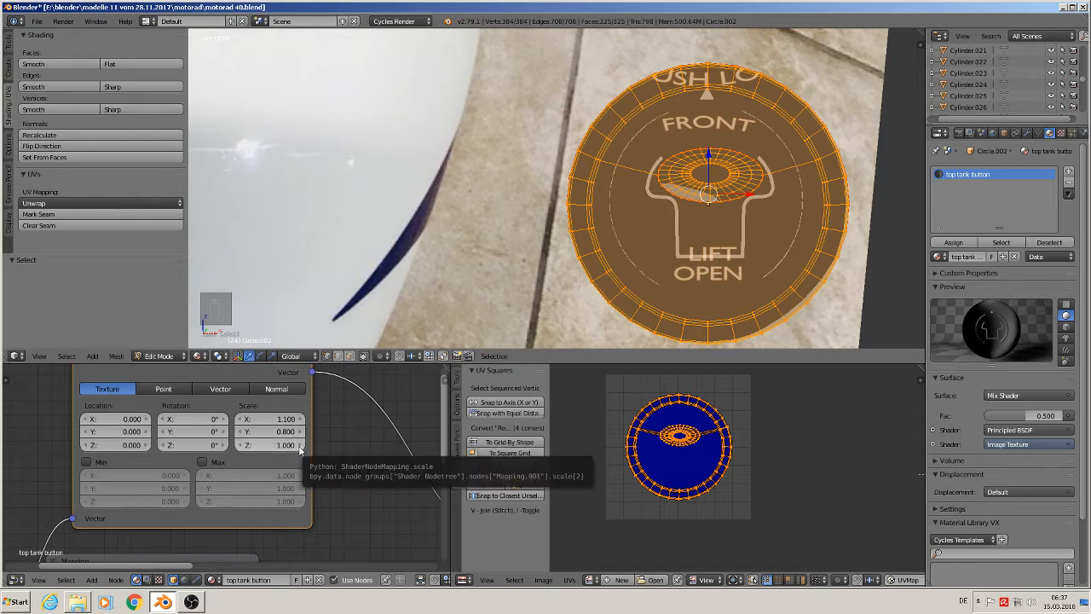
# Enable Min and Max on the duplicated Mapping node and set its X and Y scale to 0.5.
pyautogui.click(86, 461)
pyautogui.click(203, 462)
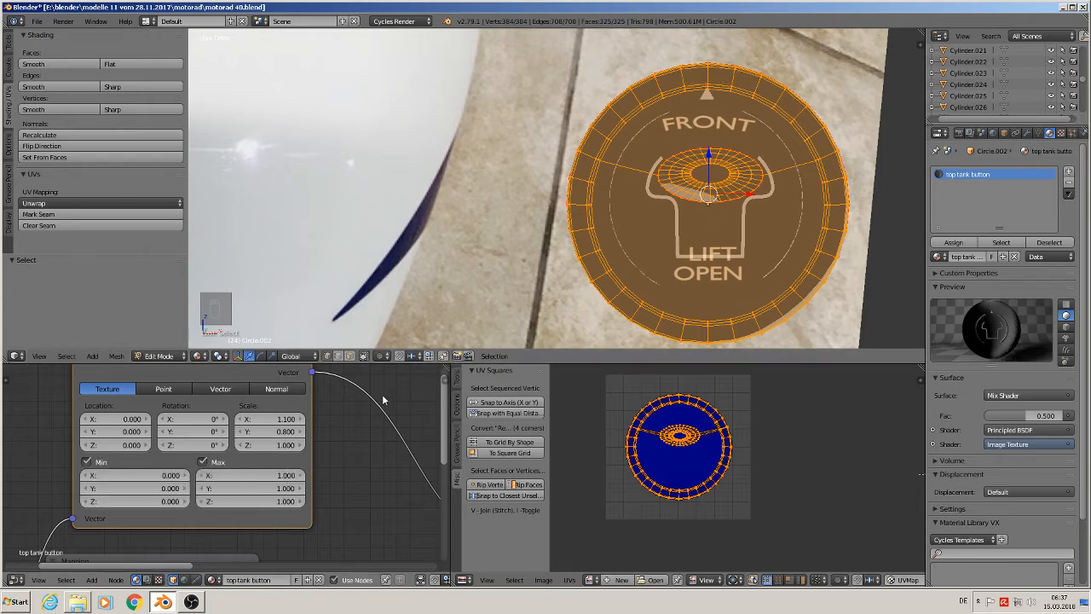
pyautogui.moveTo(277, 421)
pyautogui.mouseDown()
pyautogui.moveTo(256, 421)
pyautogui.moveTo(309, 432)
pyautogui.moveTo(260, 432)
pyautogui.mouseUp()
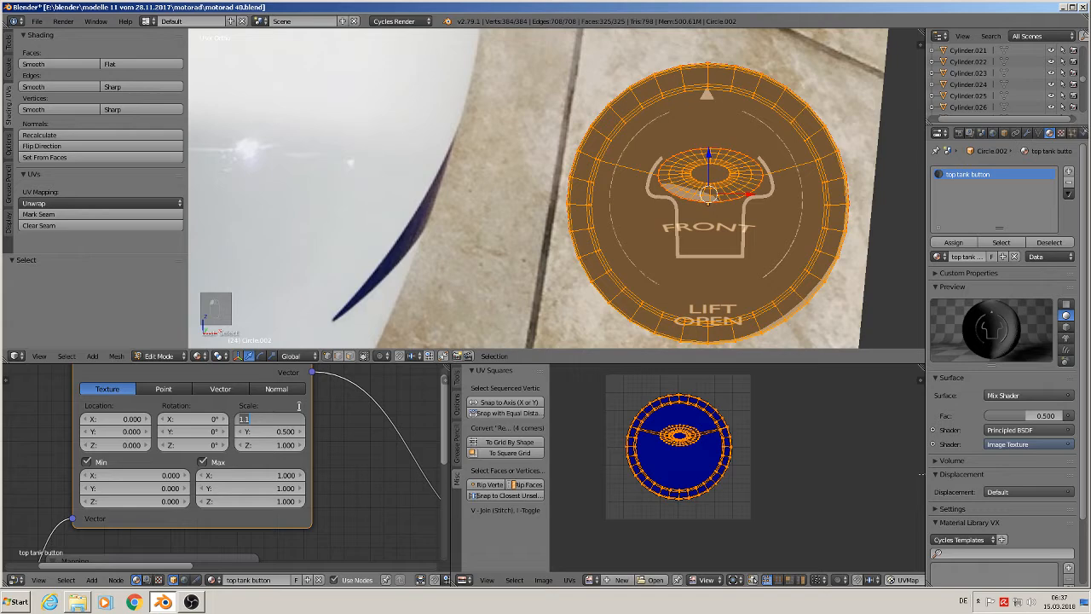
pyautogui.press('BackSpace')
pyautogui.press('Return')
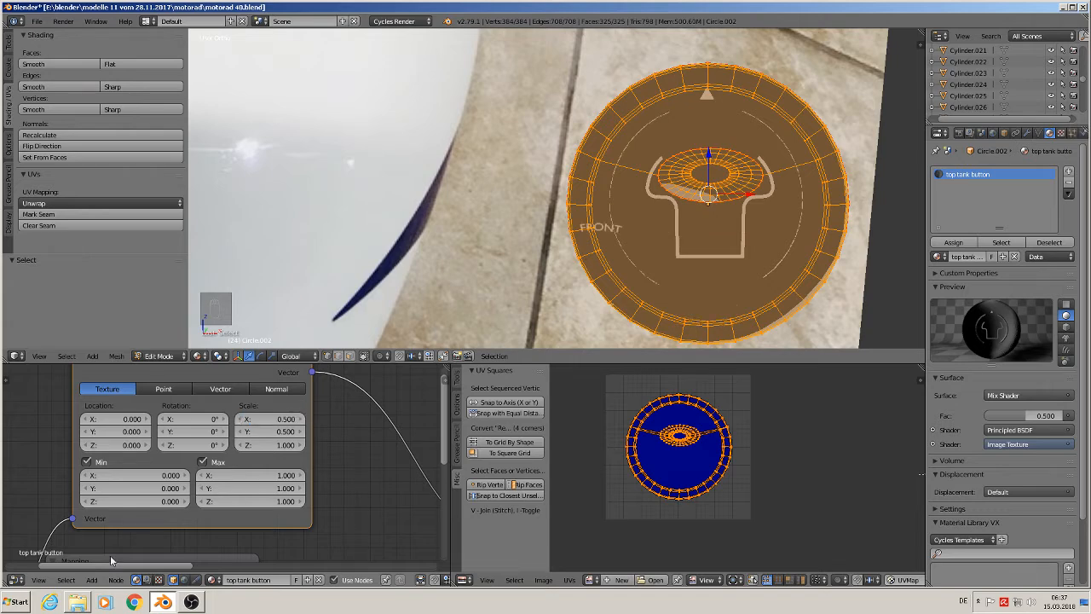
# Shift the tank text by setting the duplicated Mapping node's location to 0.4 in X and 0.3 in Y.
pyautogui.click(146, 419)
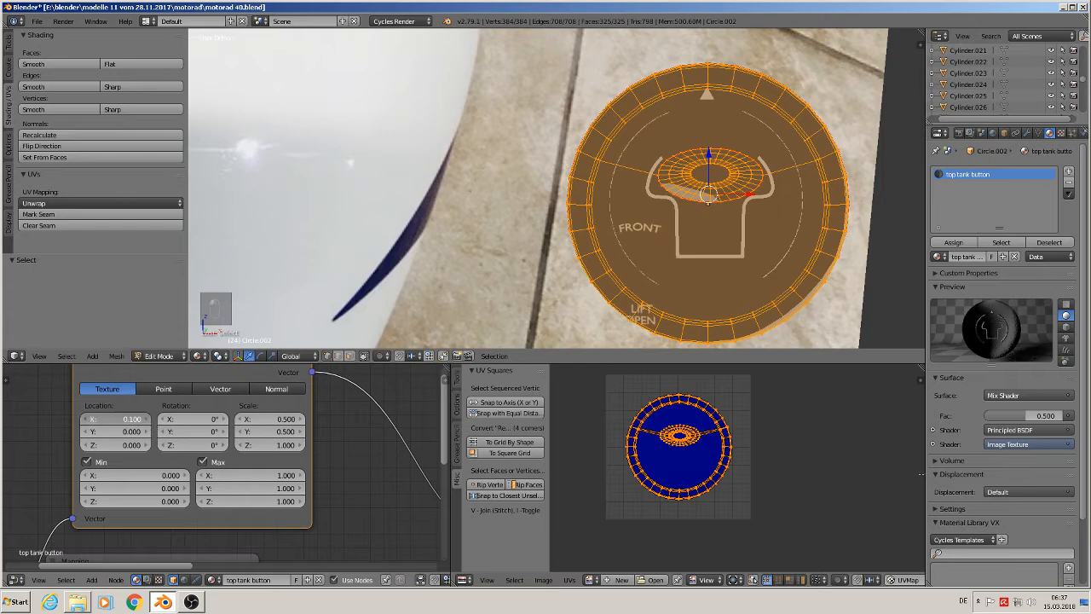
pyautogui.click(147, 419)
pyautogui.click(146, 419)
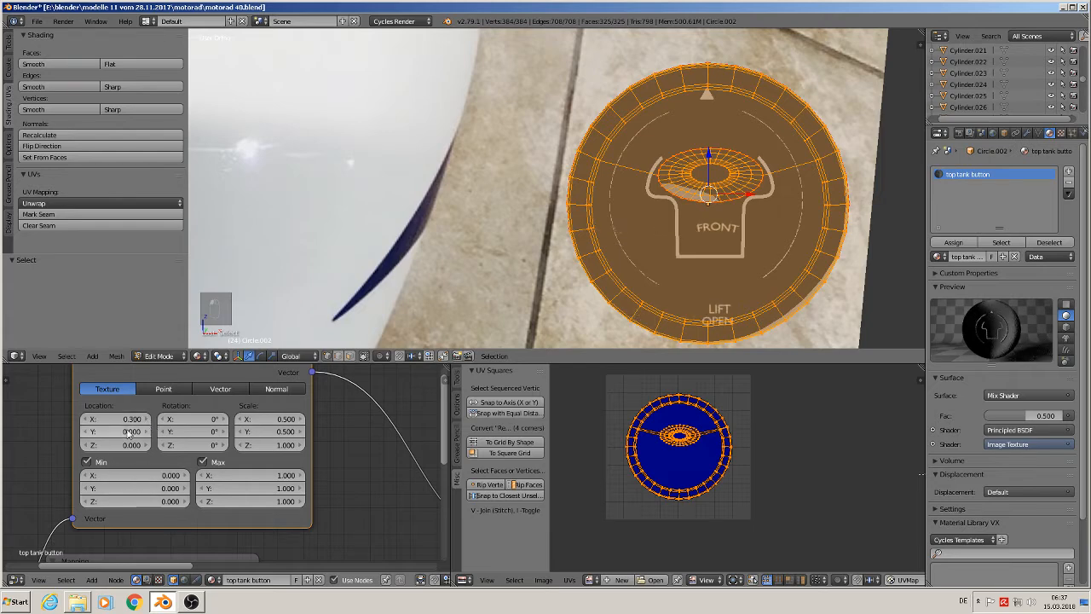
pyautogui.click(147, 432)
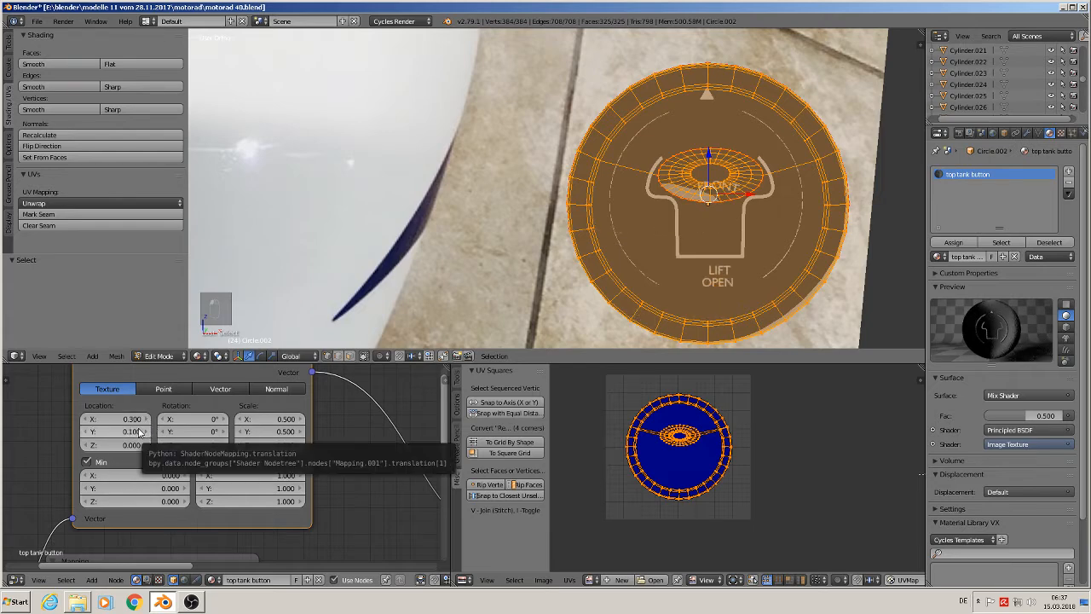
pyautogui.click(146, 423)
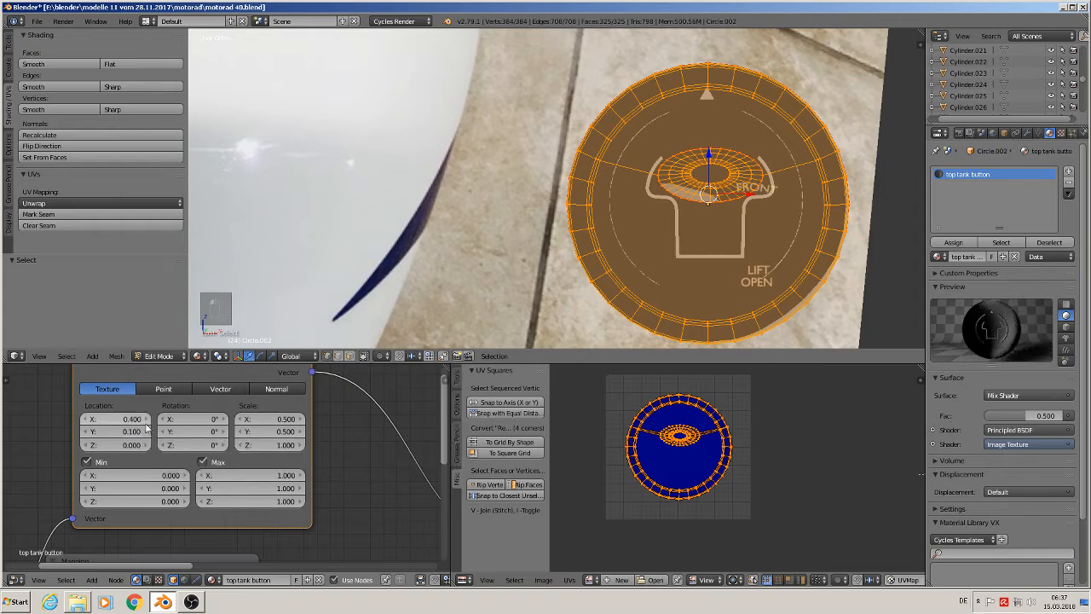
pyautogui.click(146, 433)
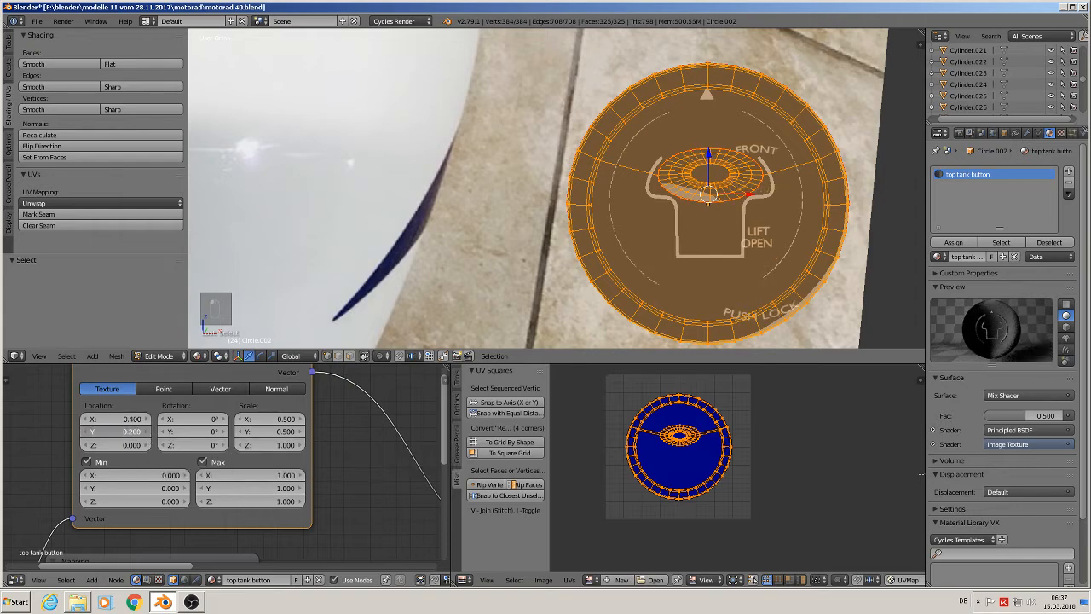
pyautogui.click(147, 435)
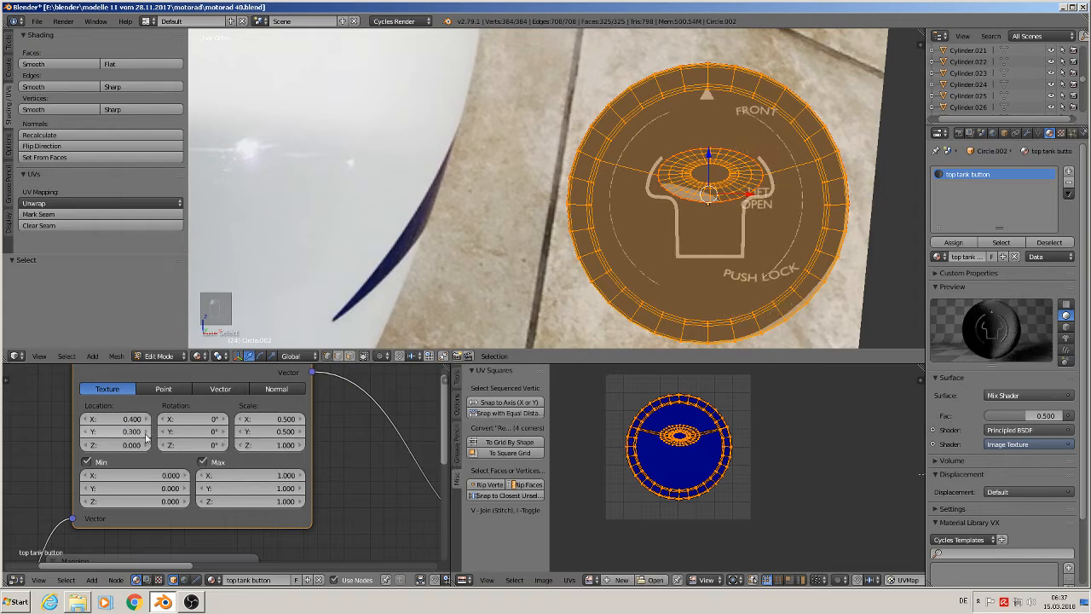
# Reposition the lettering on the disc by setting the duplicated Mapping node's location to 0.25 in X and 0.2 in Y.
pyautogui.click(87, 419)
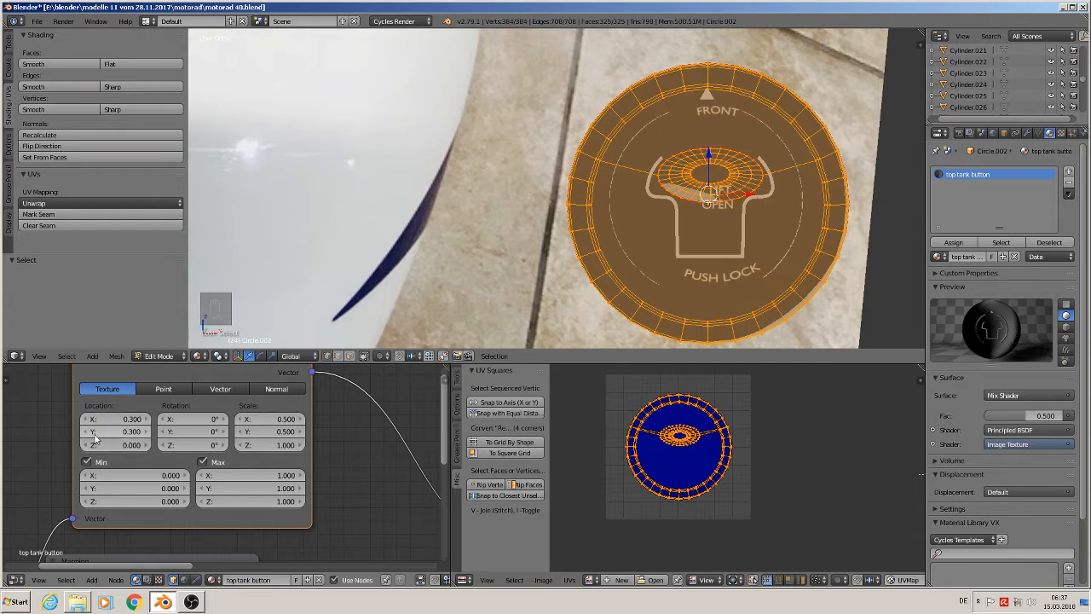
pyautogui.click(93, 433)
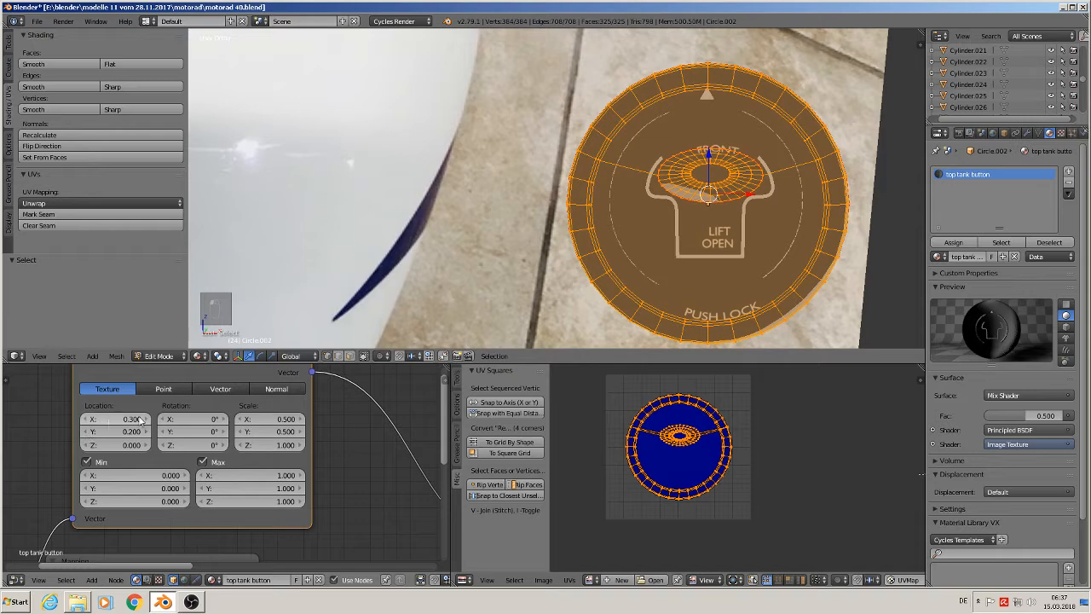
pyautogui.click(83, 423)
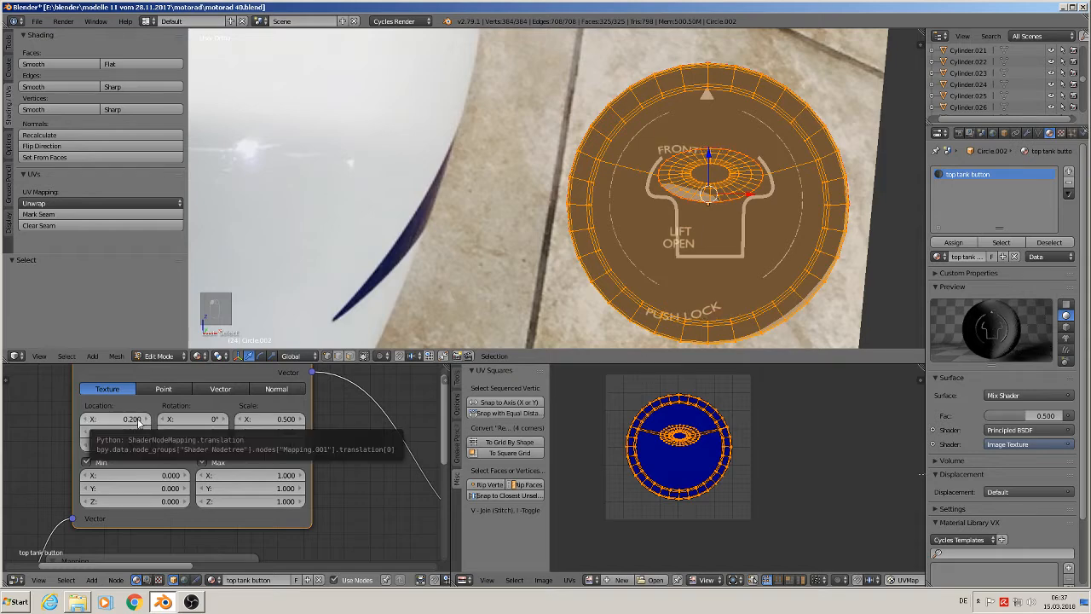
pyautogui.scroll(1, 137, 432)
pyautogui.scroll(2, 136, 432)
pyautogui.click(116, 415)
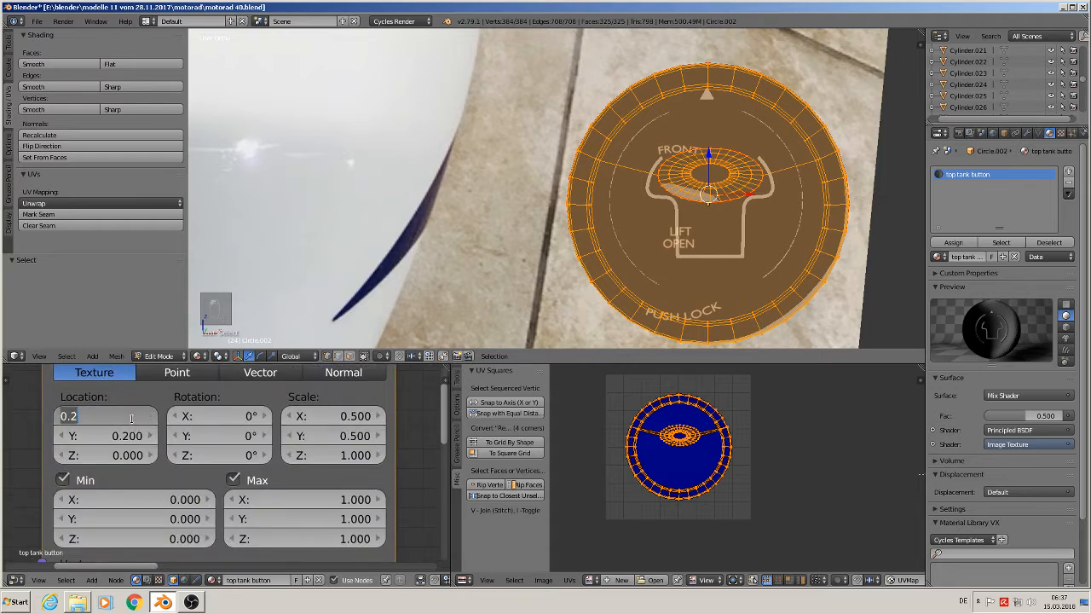
pyautogui.write('5')
pyautogui.press('Return')
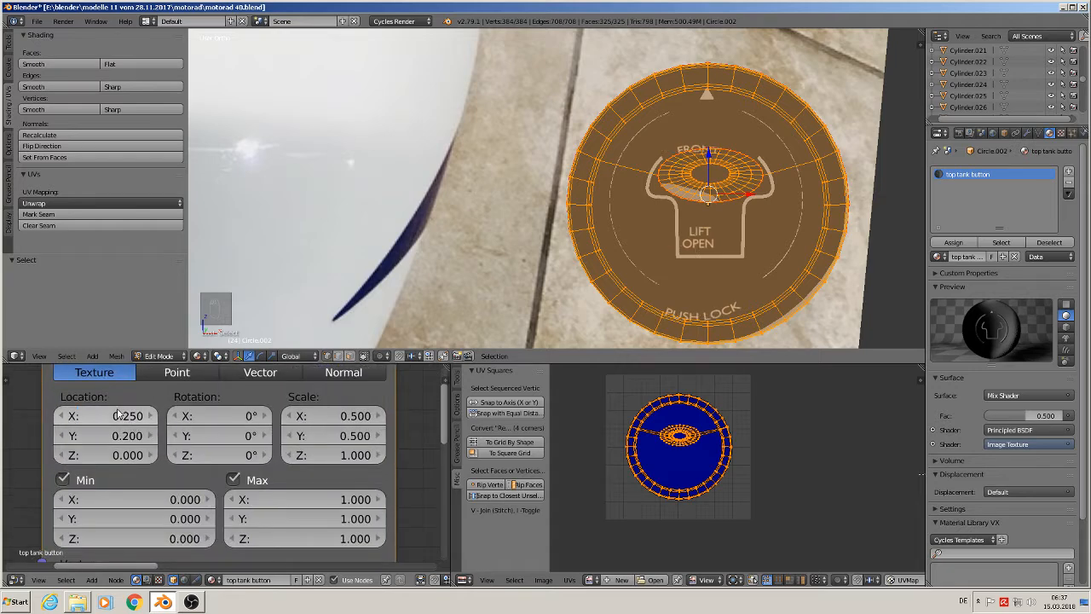
# Center the tank text on the disc by setting the duplicated Mapping node's location to 0.28 in X and Y.
pyautogui.click(128, 416)
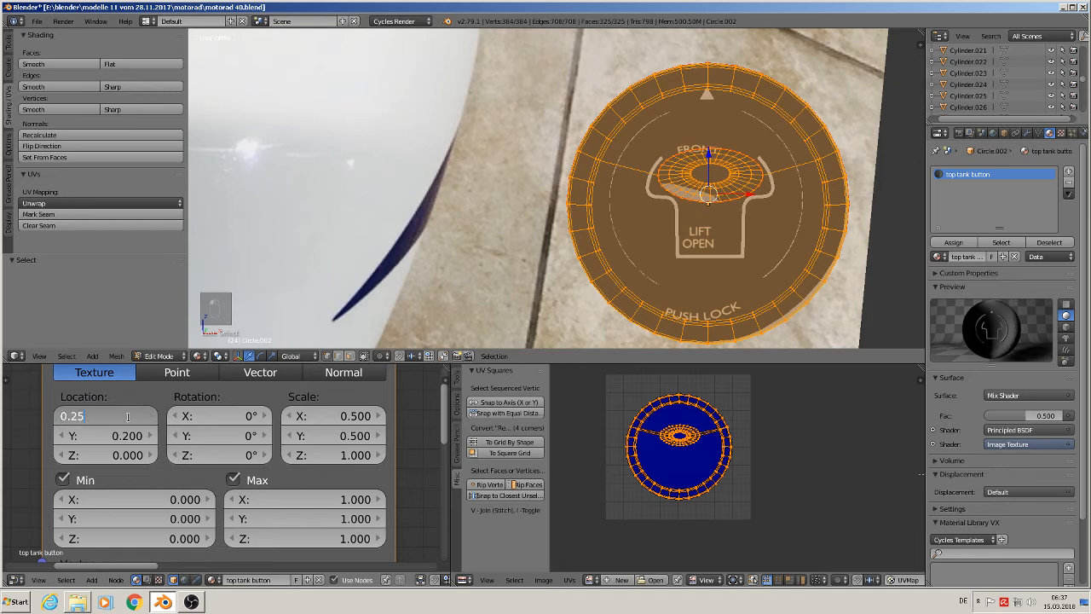
pyautogui.write('8')
pyautogui.press('Return')
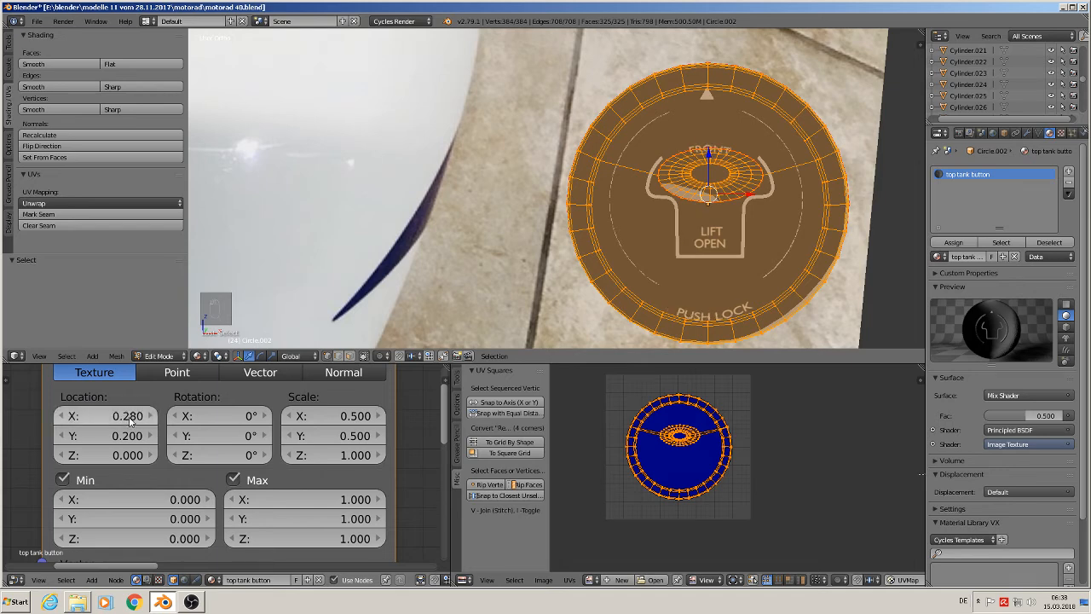
pyautogui.click(118, 431)
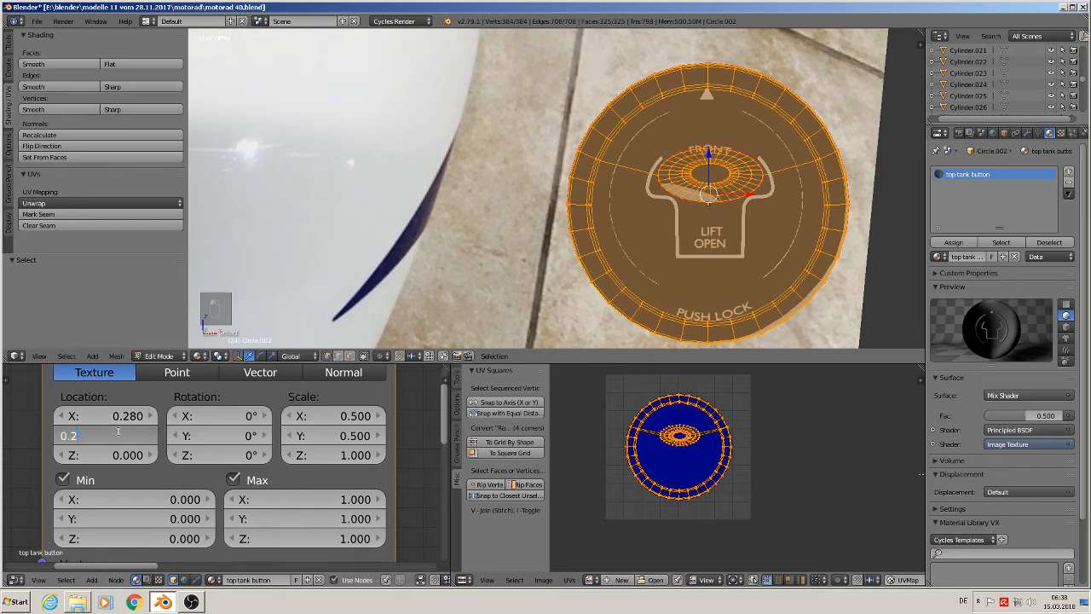
pyautogui.write('8')
pyautogui.press('Return')
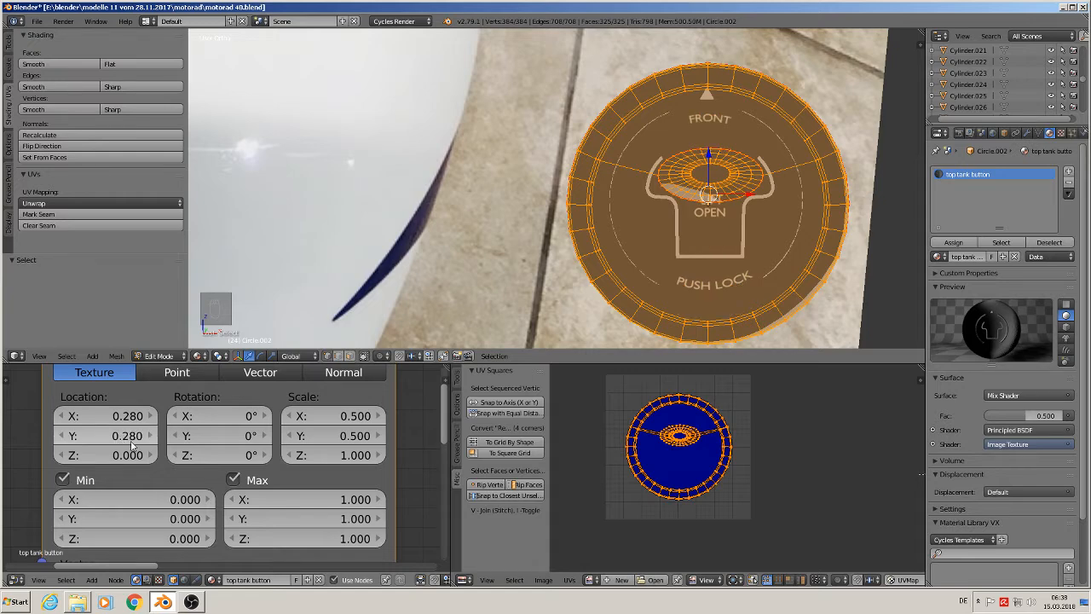
# Set the duplicated Mapping node's Y scale to 0.6 and lower its Y location to 0.13.
pyautogui.click(379, 436)
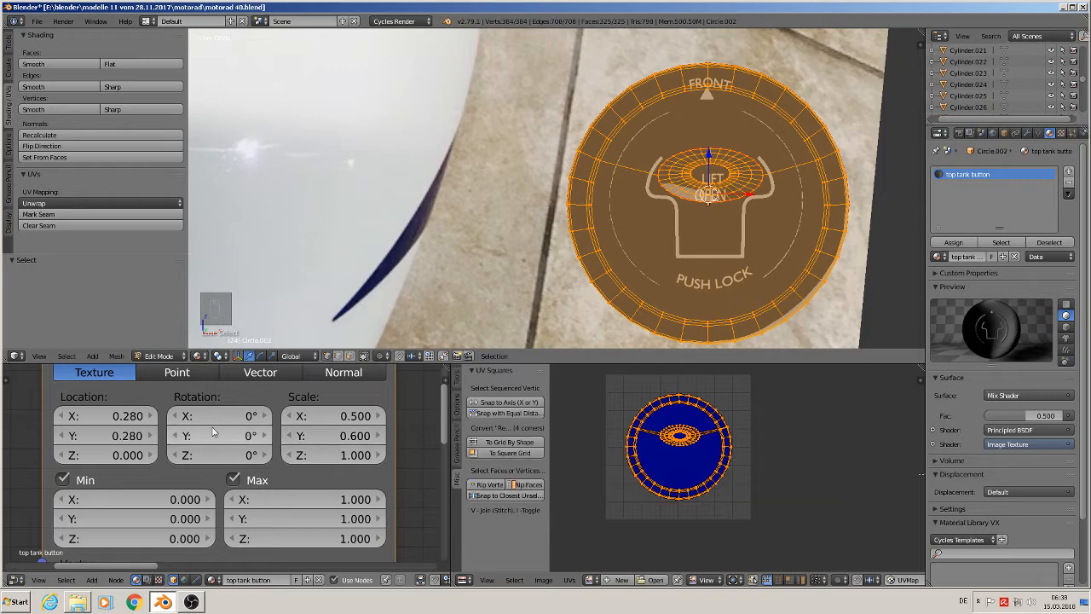
pyautogui.click(60, 435)
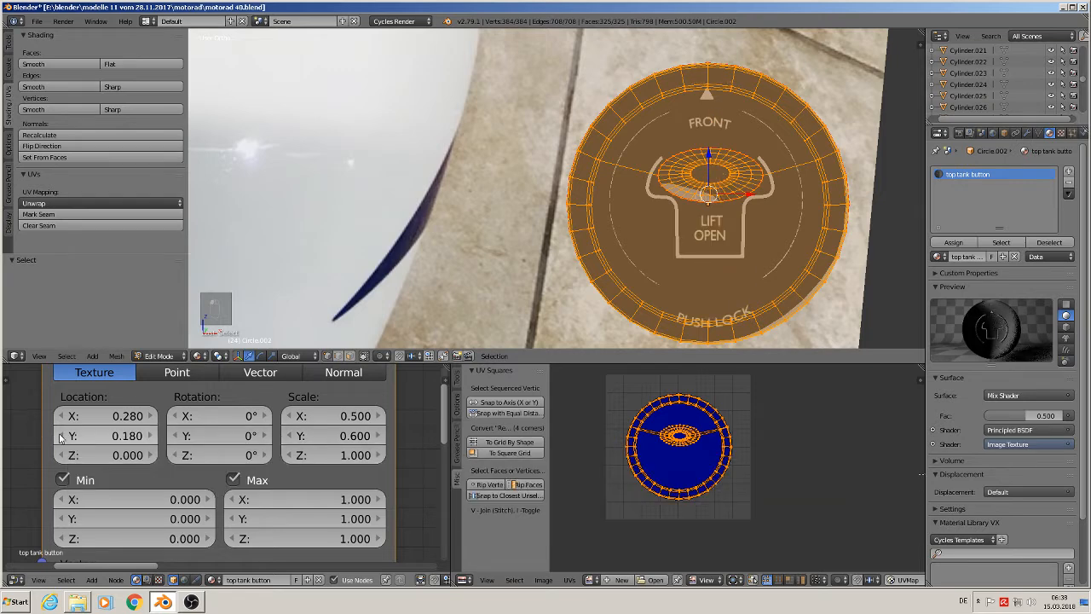
pyautogui.click(107, 434)
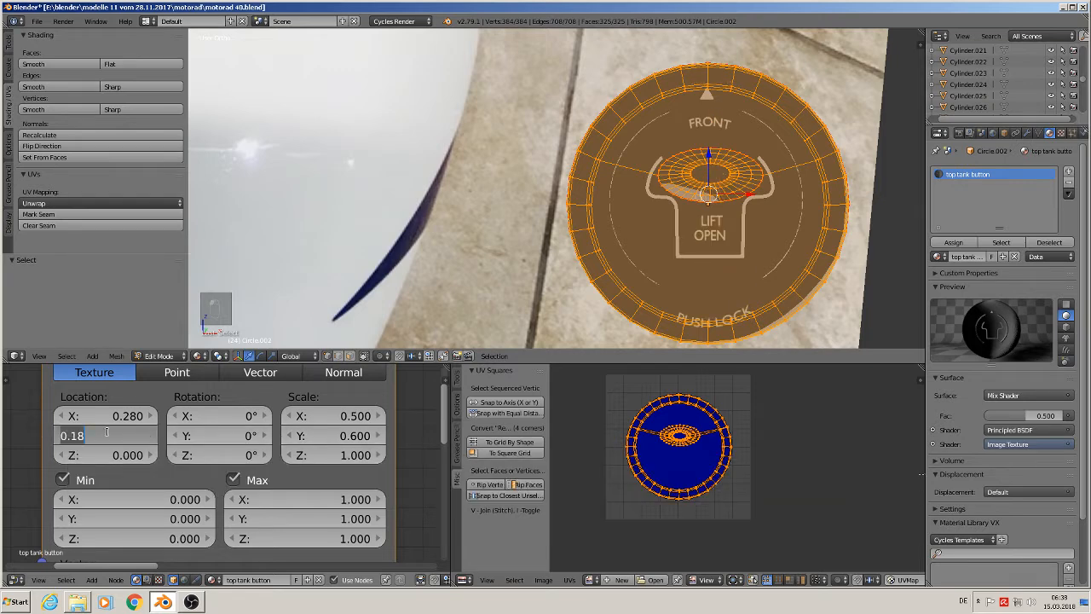
pyautogui.click(107, 433)
pyautogui.write('3')
pyautogui.press('Return')
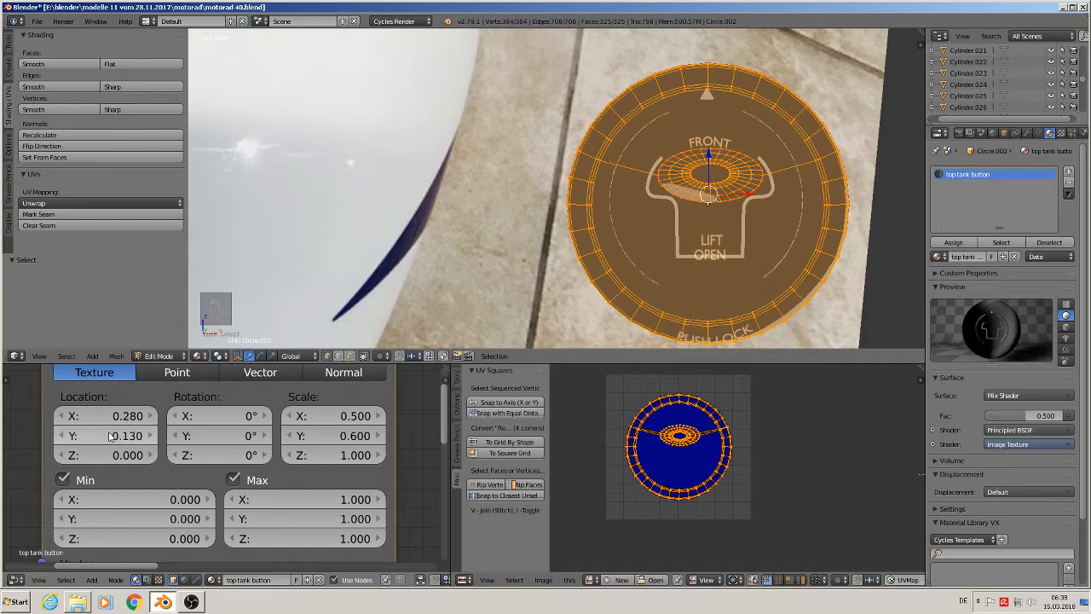
# Set the duplicated Mapping node's Y location to 0.18.
pyautogui.click(109, 436)
pyautogui.click(109, 432)
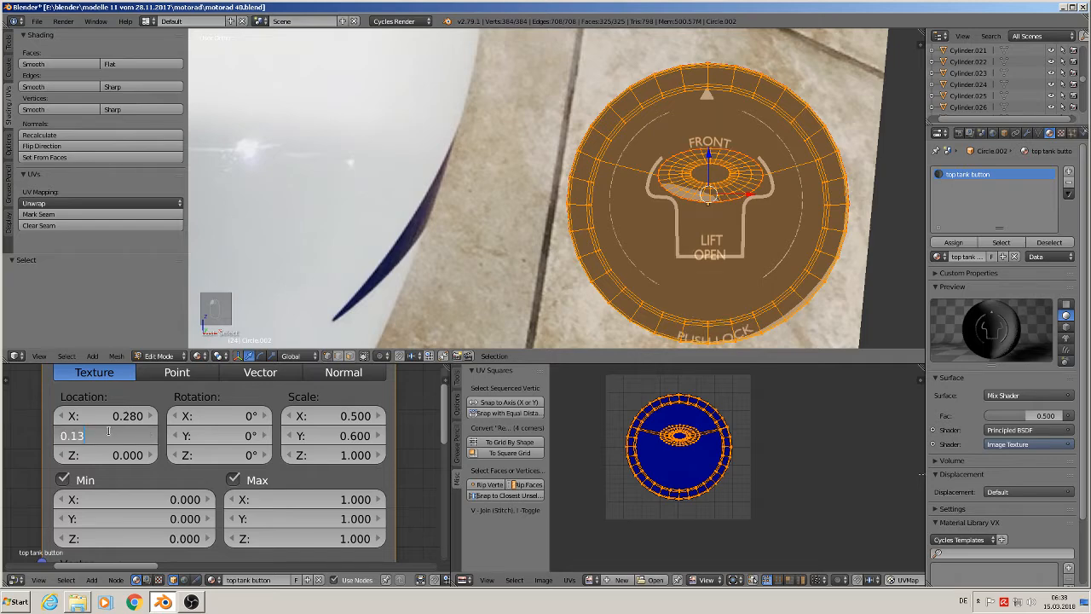
pyautogui.press('BackSpace')
pyautogui.write('8')
pyautogui.press('Return')
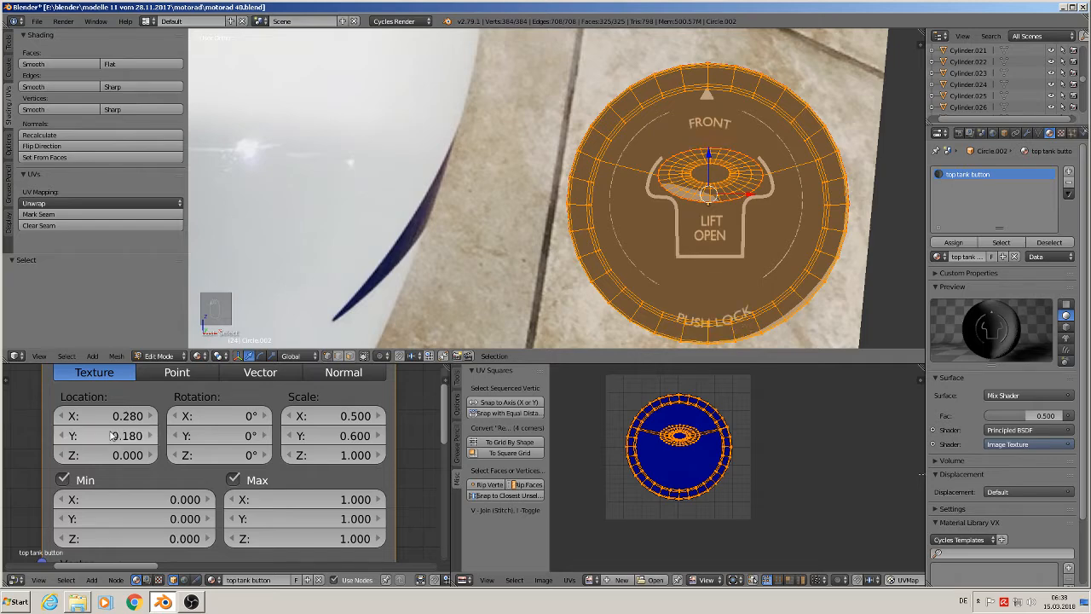
# Set the duplicated Mapping node's Y location to 0.22, correcting the mistyped value of 220.
pyautogui.click(112, 436)
pyautogui.click(108, 432)
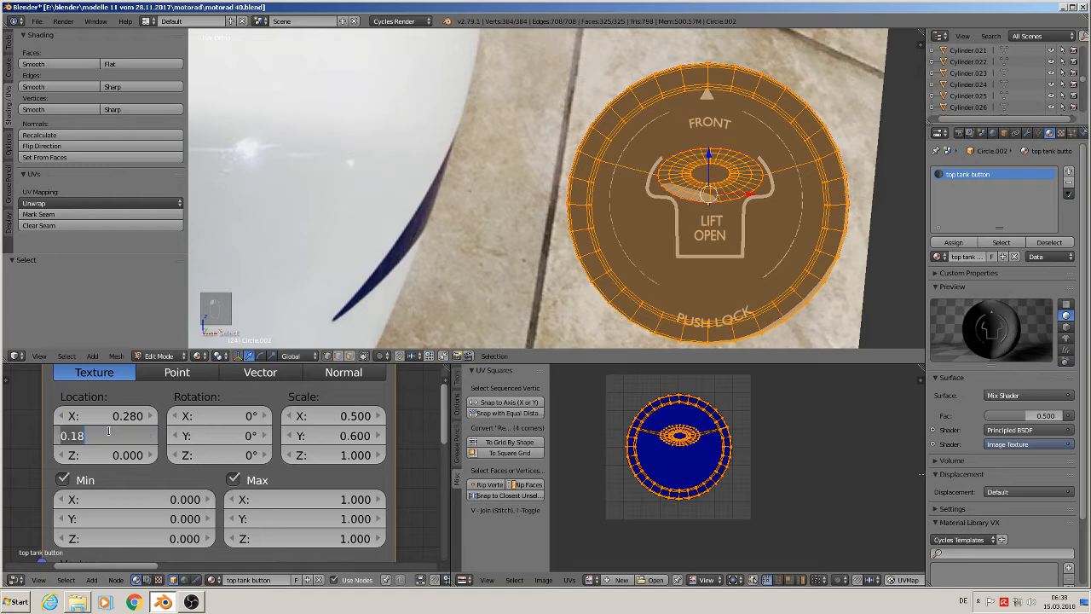
pyautogui.write('220')
pyautogui.press('Return')
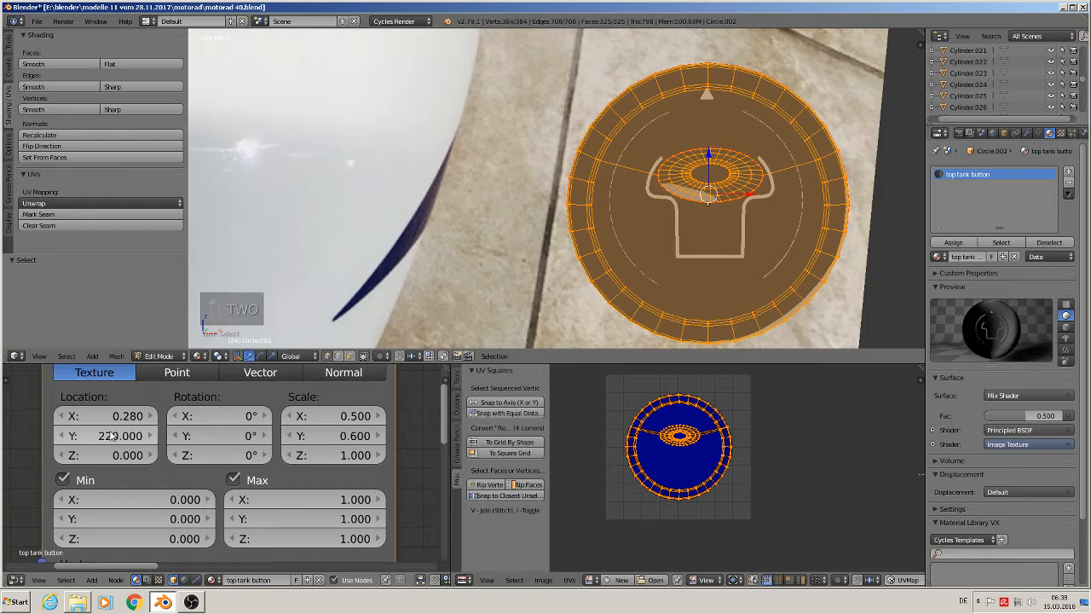
pyautogui.click(110, 435)
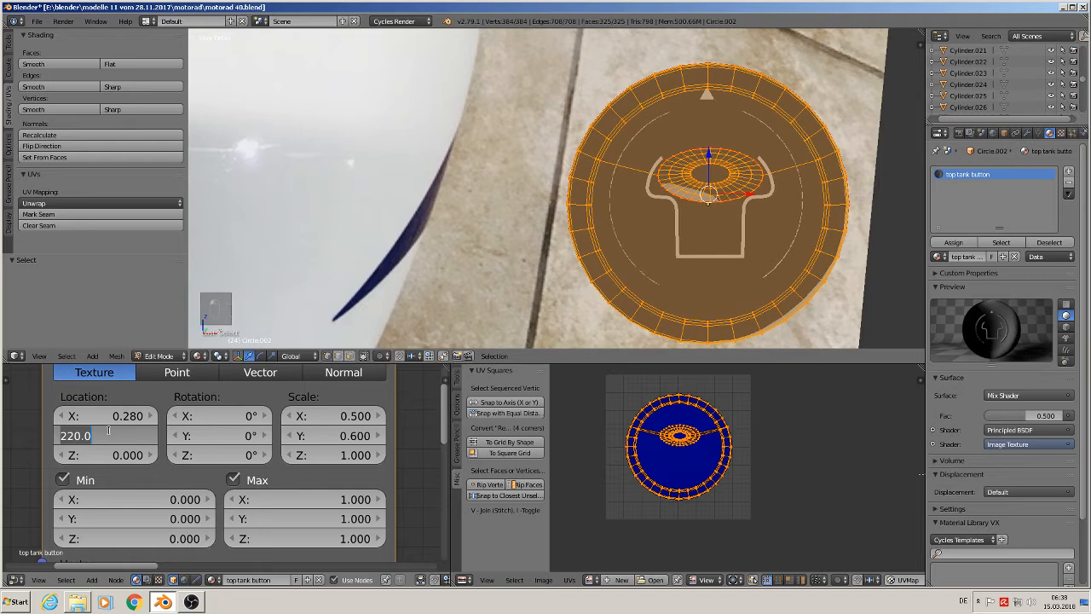
pyautogui.press('BackSpace')
pyautogui.press('Return')
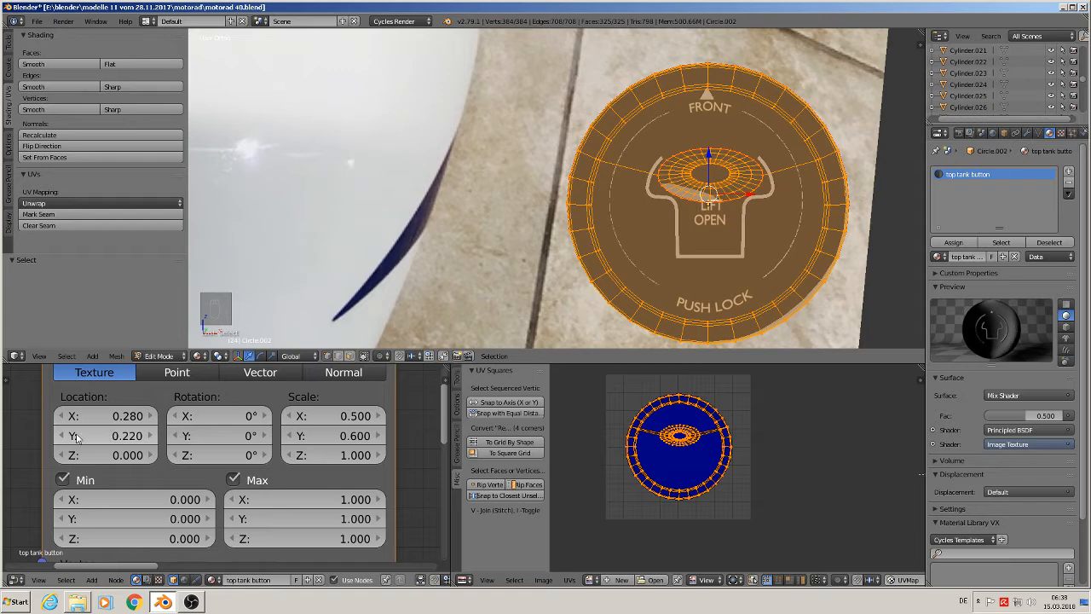
# Set the duplicated Mapping node's Y location to 0.2.
pyautogui.click(106, 435)
pyautogui.click(106, 435)
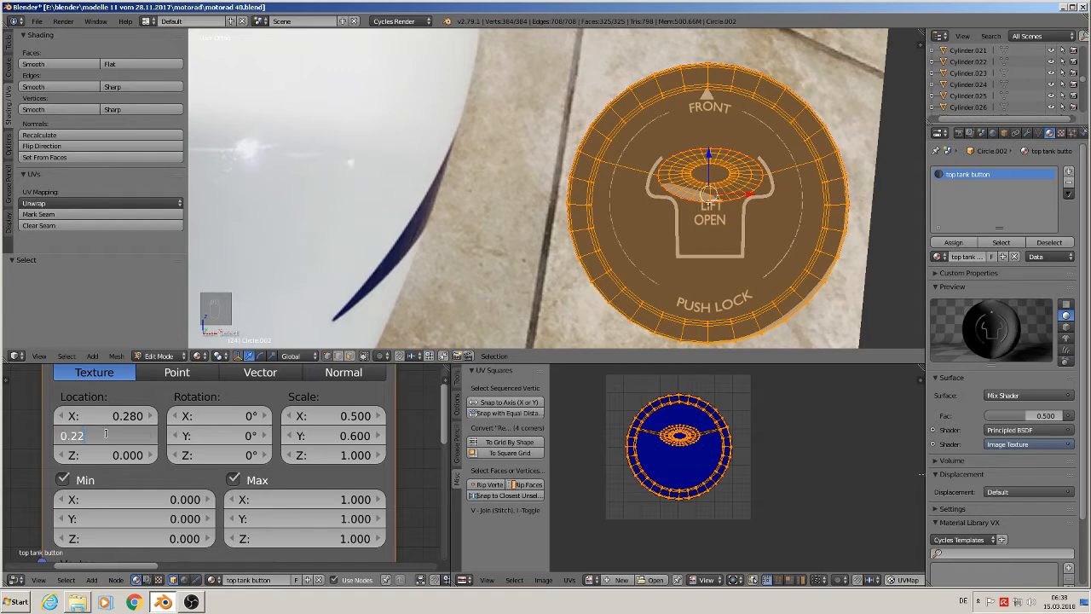
pyautogui.write('00')
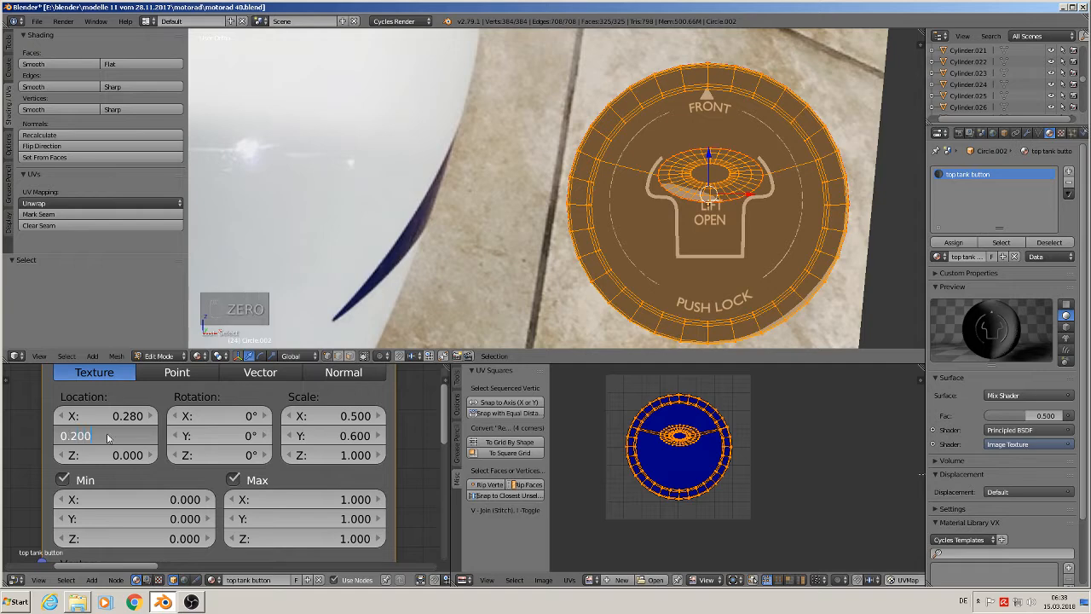
pyautogui.press('Return')
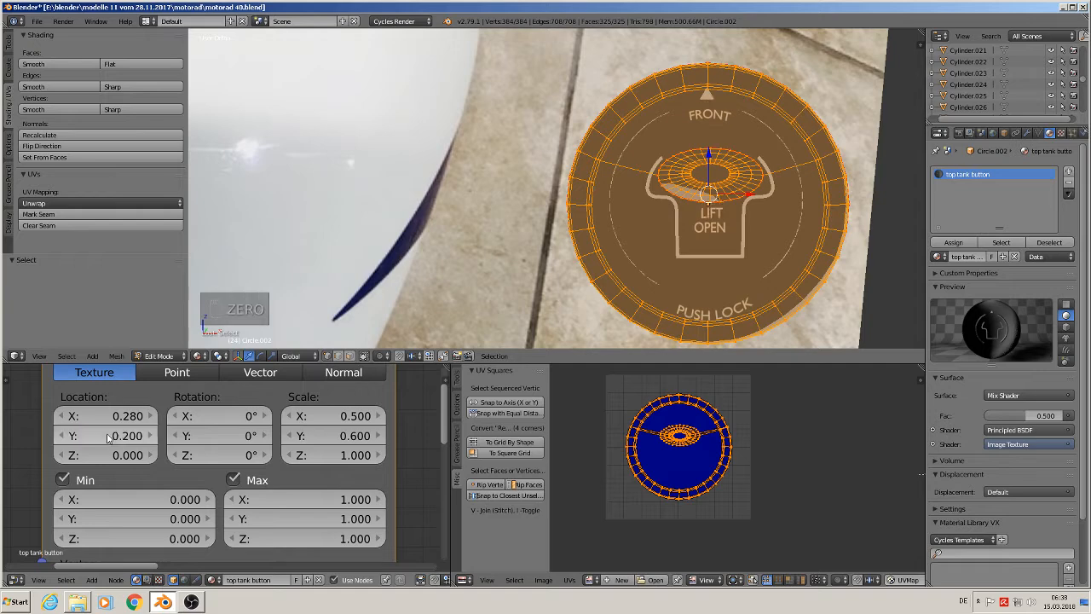
# Try a Y location of 0.3 on the duplicated Mapping node, then set it to 0.22.
pyautogui.click(152, 435)
pyautogui.click(62, 435)
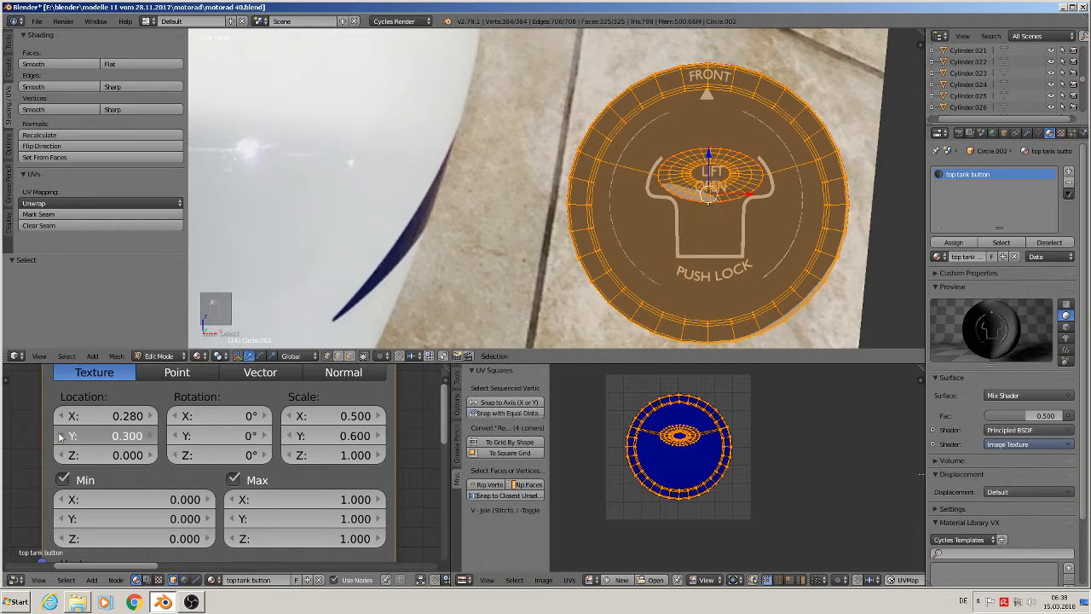
pyautogui.click(124, 436)
pyautogui.write('2')
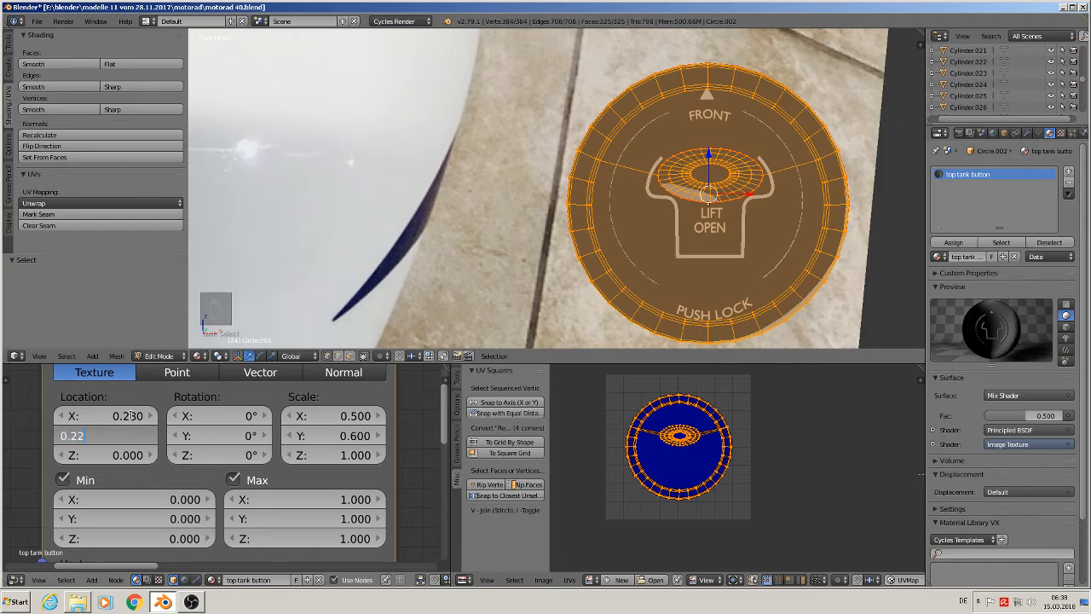
pyautogui.press('Return')
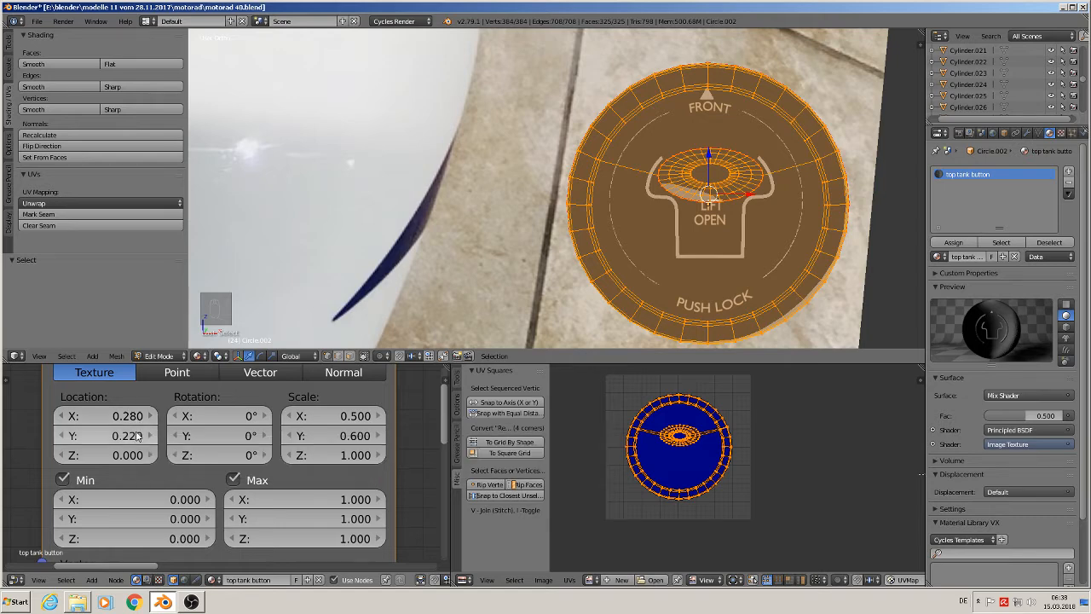
# Set the duplicated Mapping node's Y location to 0.24.
pyautogui.click(117, 434)
pyautogui.press('BackSpace')
pyautogui.write('4')
pyautogui.press('Return')
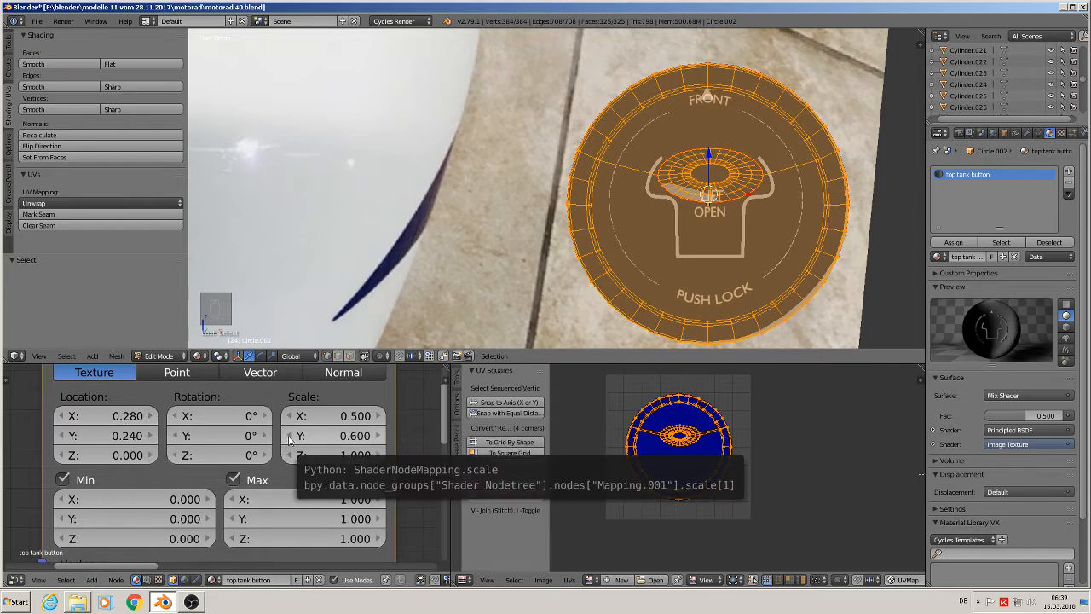
# Try an X scale of 0.6 on the duplicated Mapping node, then set its X and Y scale to 0.4.
pyautogui.click(376, 416)
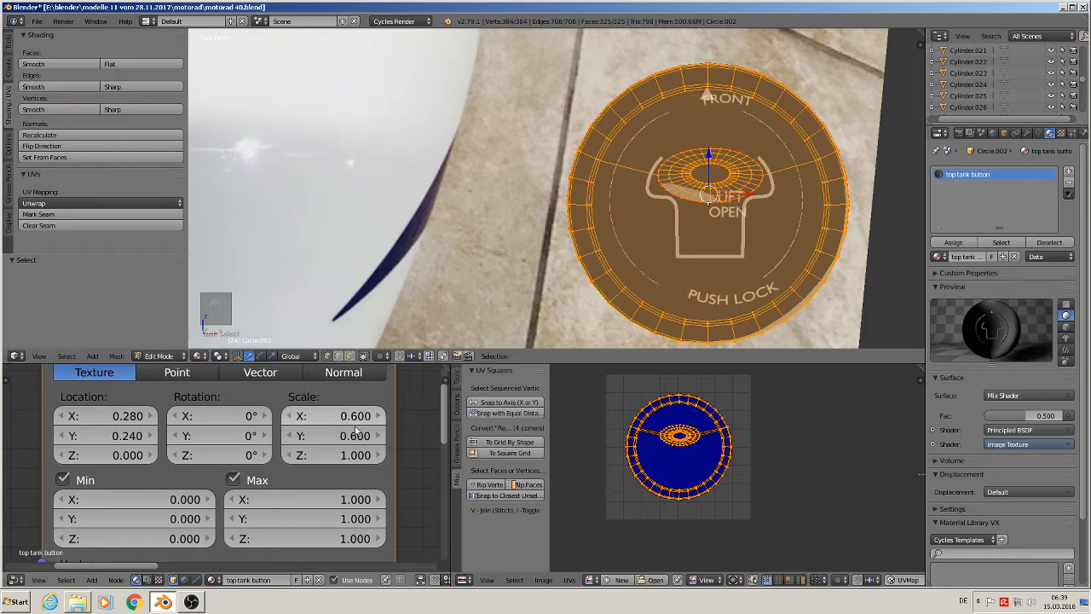
pyautogui.click(289, 416)
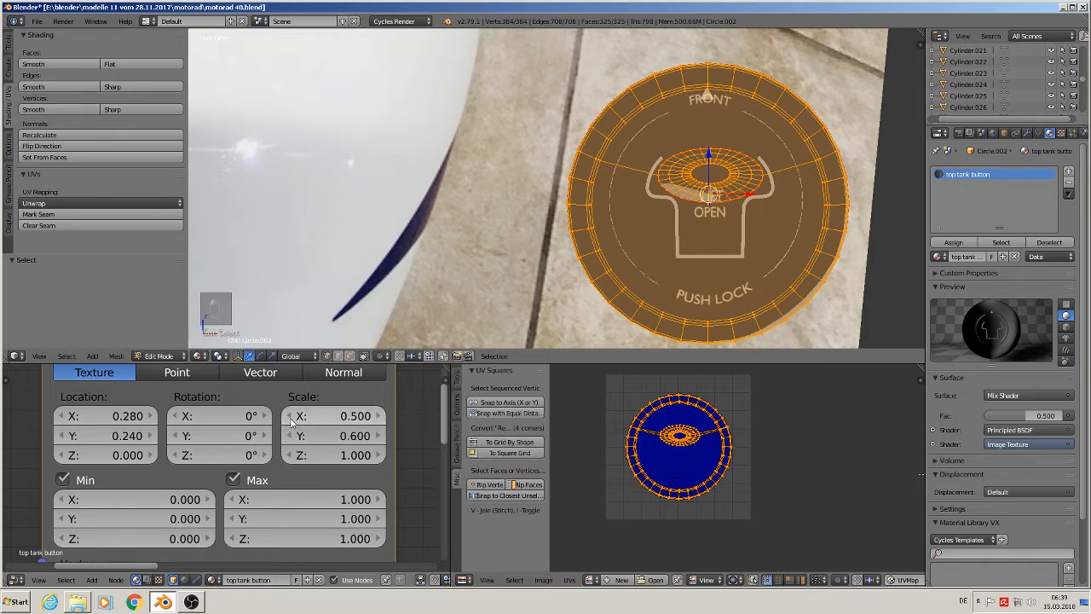
pyautogui.click(289, 416)
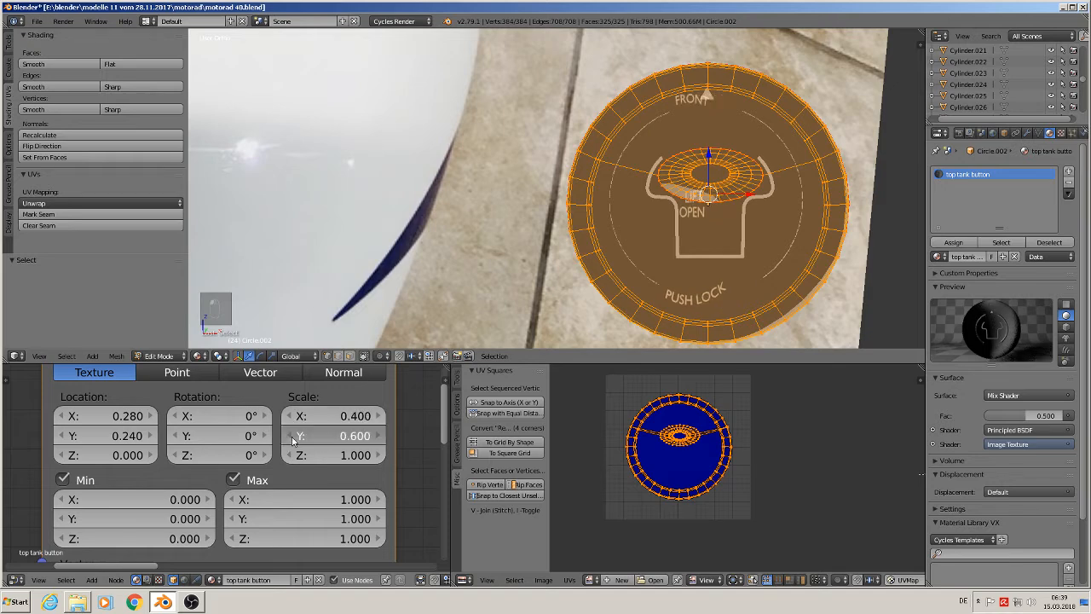
pyautogui.click(291, 435)
pyautogui.click(291, 435)
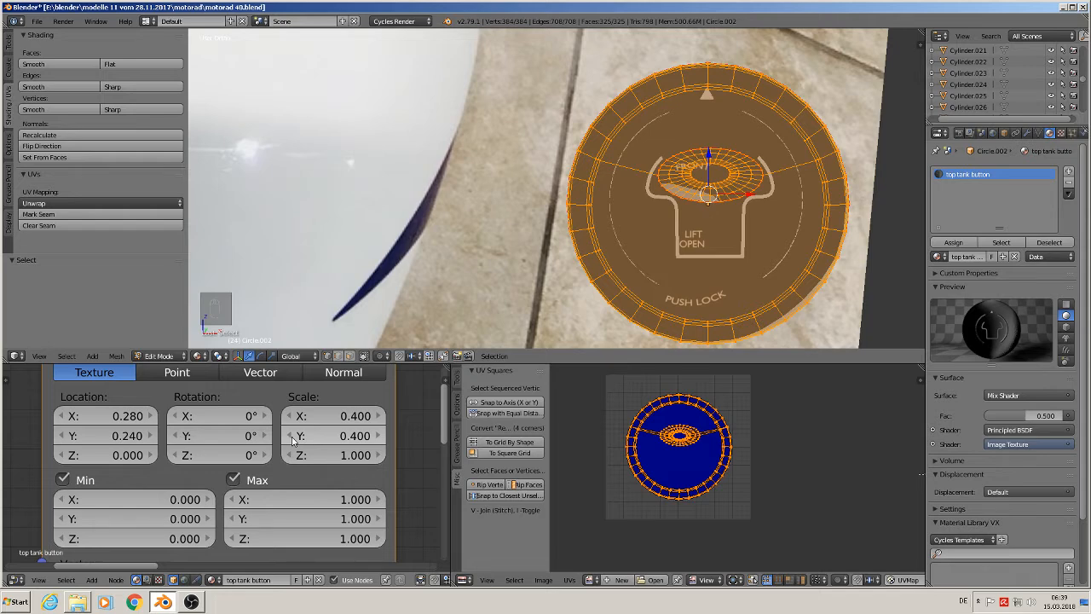
# Set the duplicated Mapping node's X and Y scale to 0.5 and its Y location to 0.29.
pyautogui.click(379, 416)
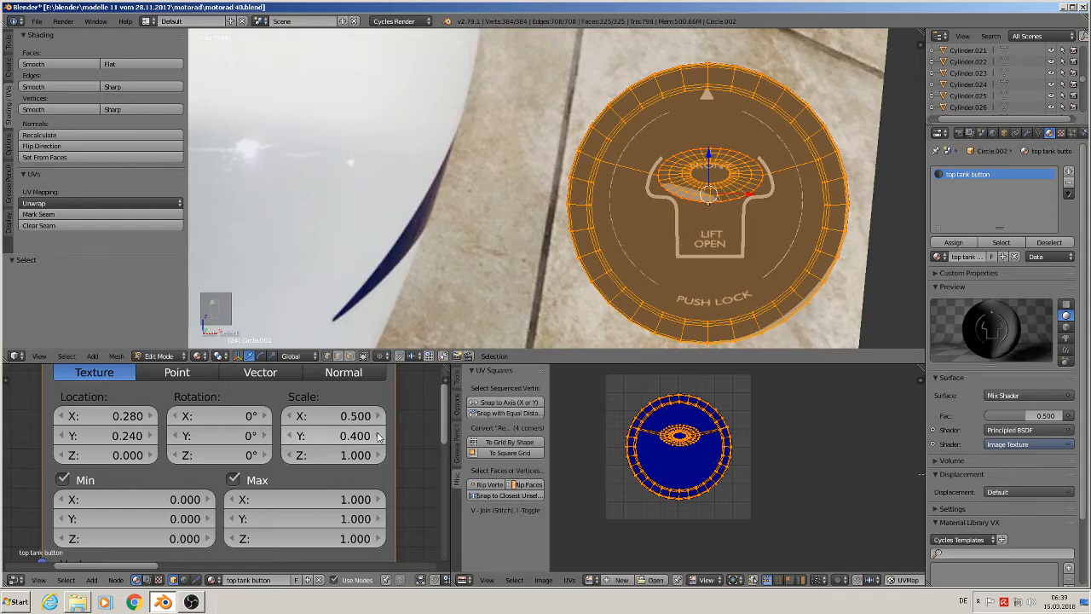
pyautogui.click(379, 436)
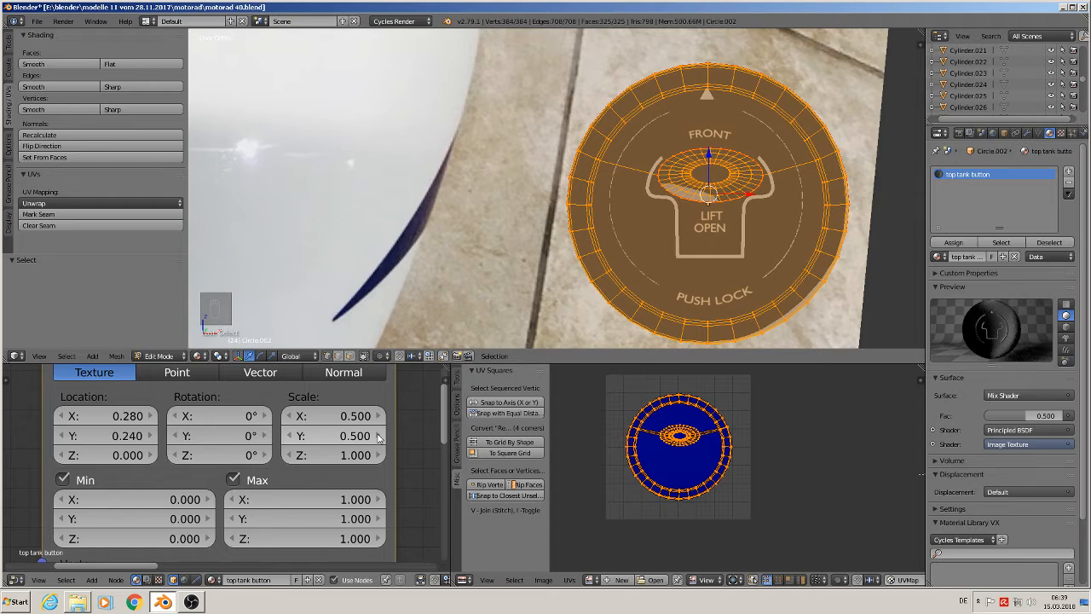
pyautogui.click(379, 435)
pyautogui.click(378, 416)
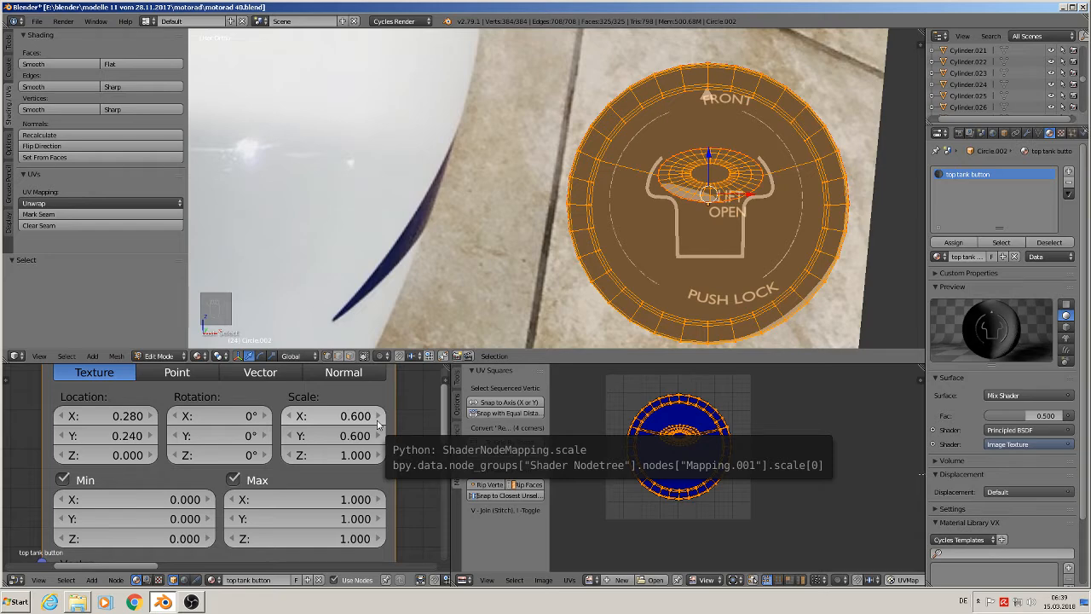
pyautogui.click(288, 416)
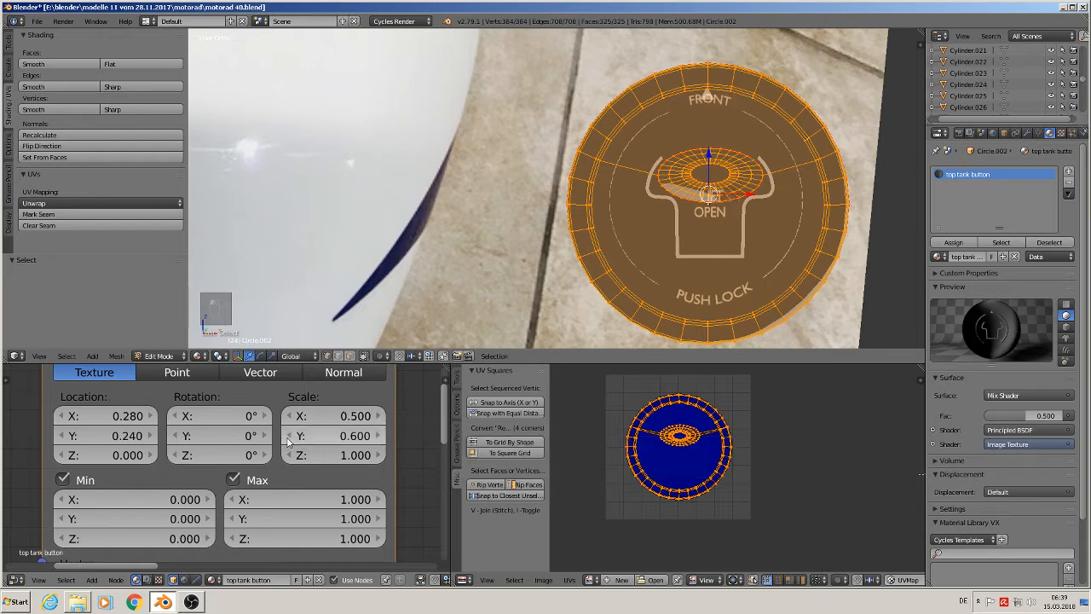
pyautogui.click(288, 435)
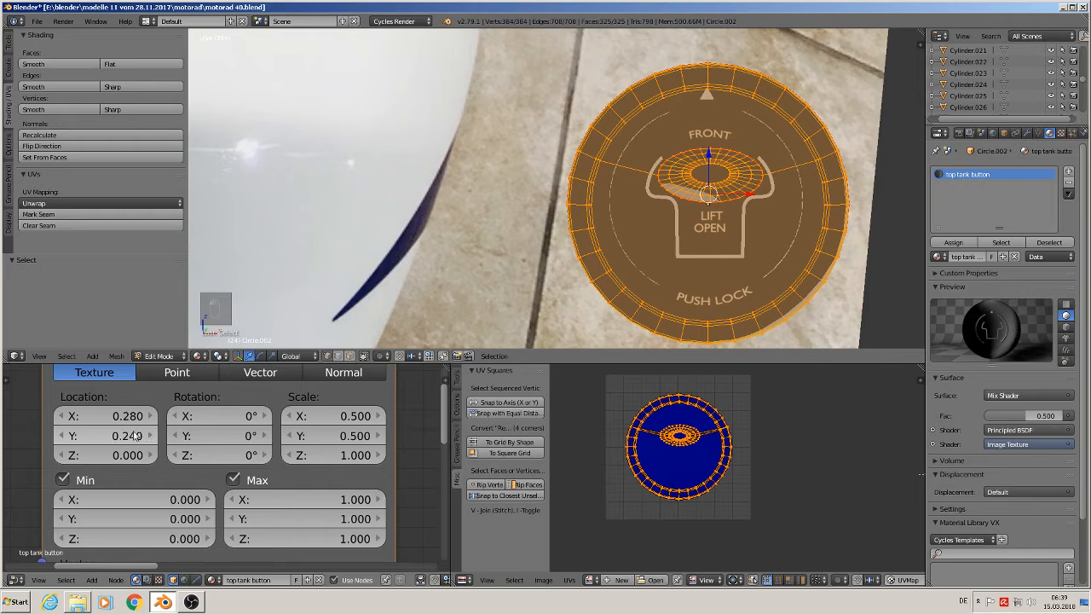
pyautogui.moveTo(133, 433); pyautogui.dragTo(138, 432)
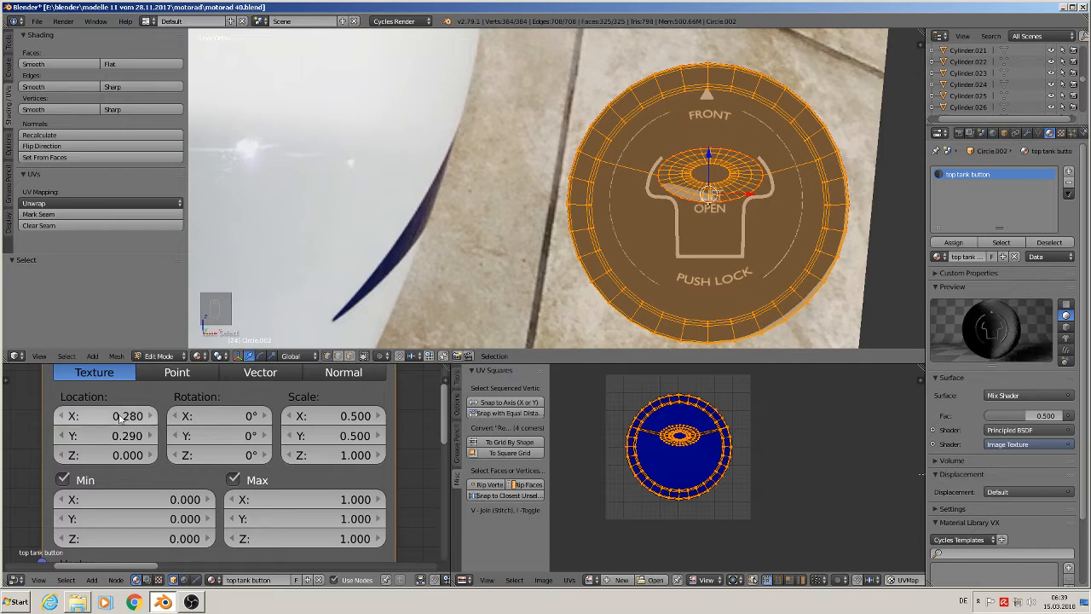
pyautogui.keyDown('shift'); pyautogui.moveTo(137, 416); pyautogui.dragTo(137, 416); pyautogui.keyUp('shift')
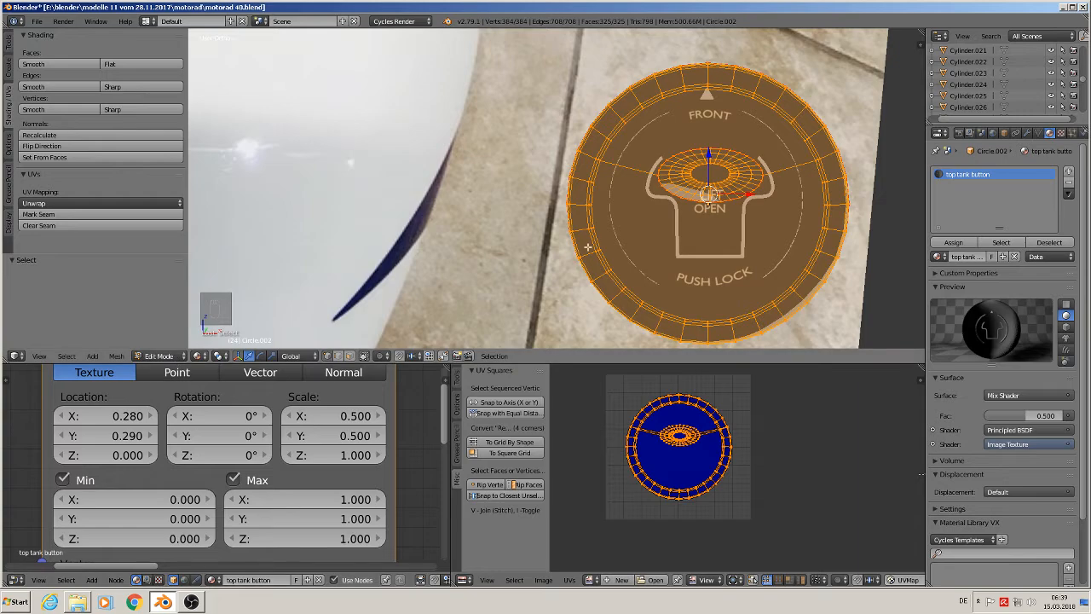
# Deselect the disc's mesh and return to Object Mode to inspect the lettering on the button.
pyautogui.press('a')
pyautogui.scroll(-2, 679, 242)
pyautogui.press('Tab')
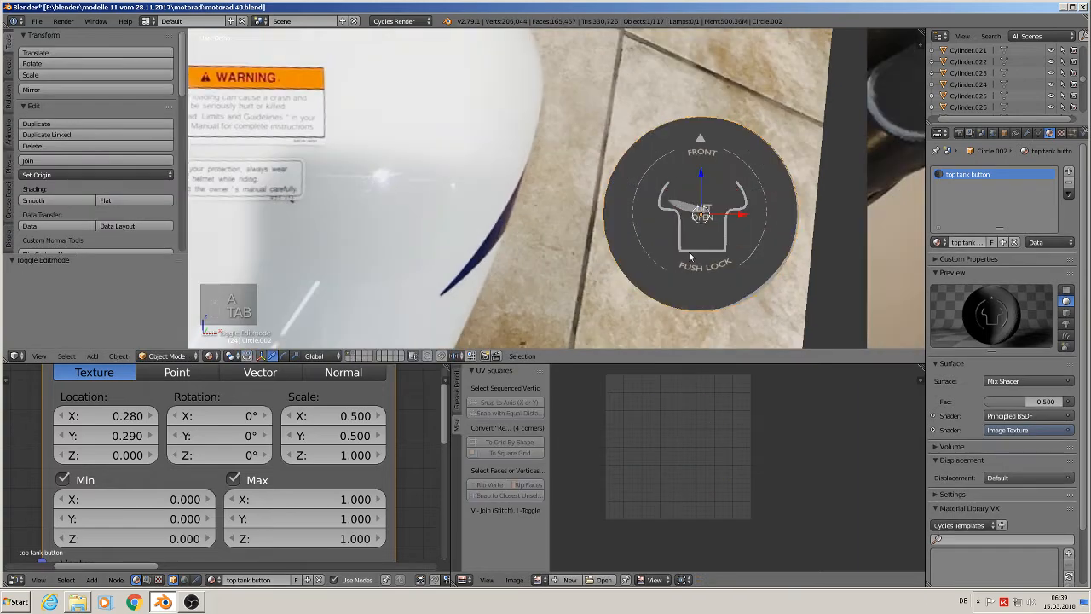
pyautogui.moveTo(688, 252)
pyautogui.mouseDown(button='middle')
pyautogui.moveTo(586, 268)
pyautogui.moveTo(673, 262)
pyautogui.mouseUp(button='middle')
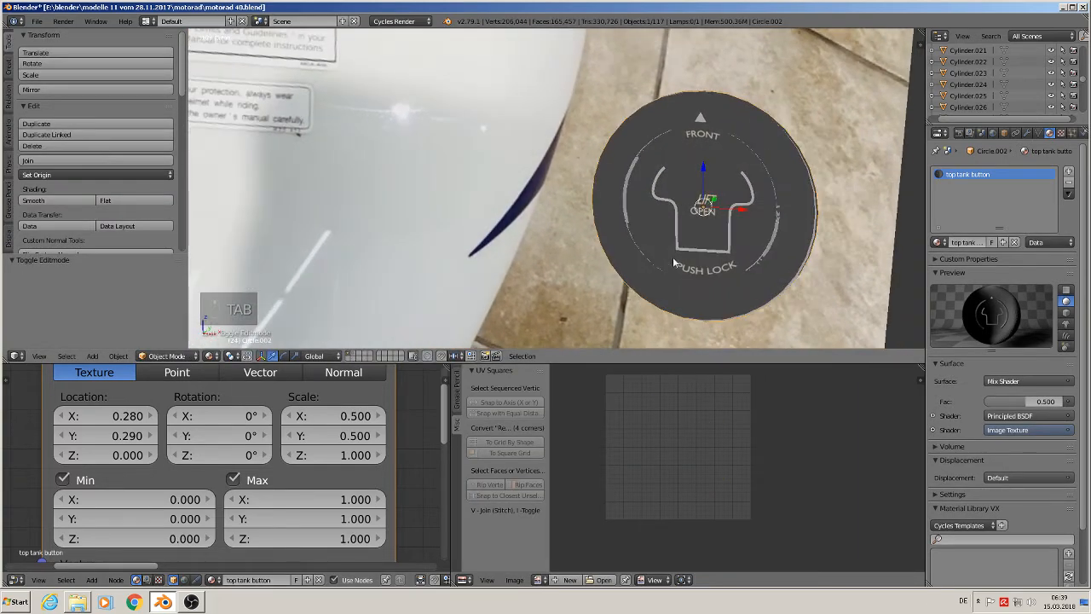
pyautogui.scroll(-5, 409, 434)
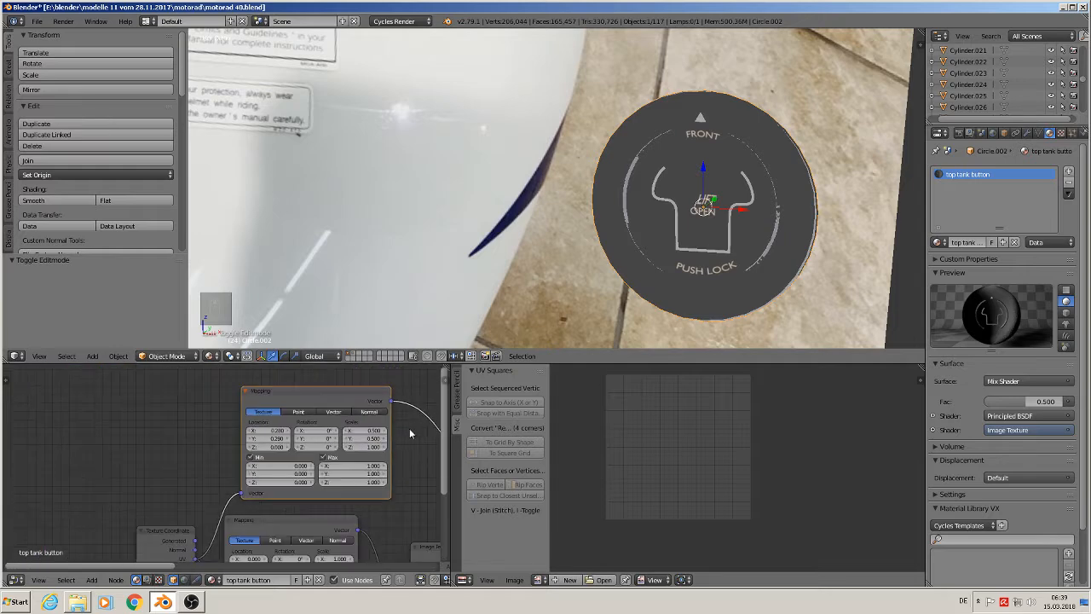
# Set the Metallic value of the button material's Principled BSDF to 1.
pyautogui.scroll(-3, 463, 207)
pyautogui.keyDown('shift'); pyautogui.moveTo(350, 61); pyautogui.dragTo(394, 221, button='middle'); pyautogui.keyUp('shift')
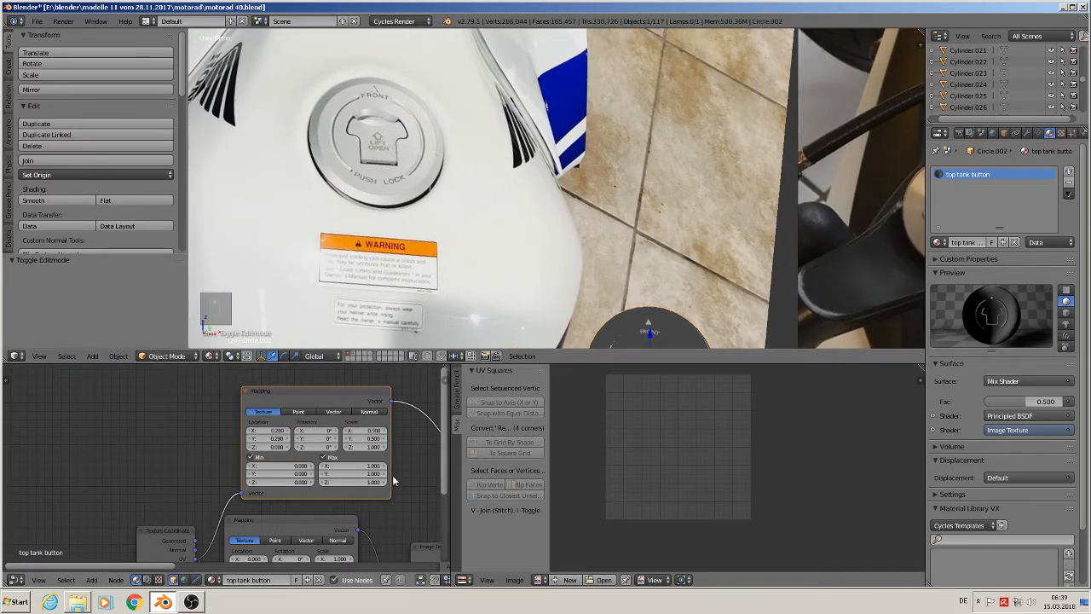
pyautogui.moveTo(387, 459); pyautogui.dragTo(112, 450, button='middle')
pyautogui.moveTo(365, 475); pyautogui.dragTo(283, 418, button='middle')
pyautogui.scroll(2, 274, 423)
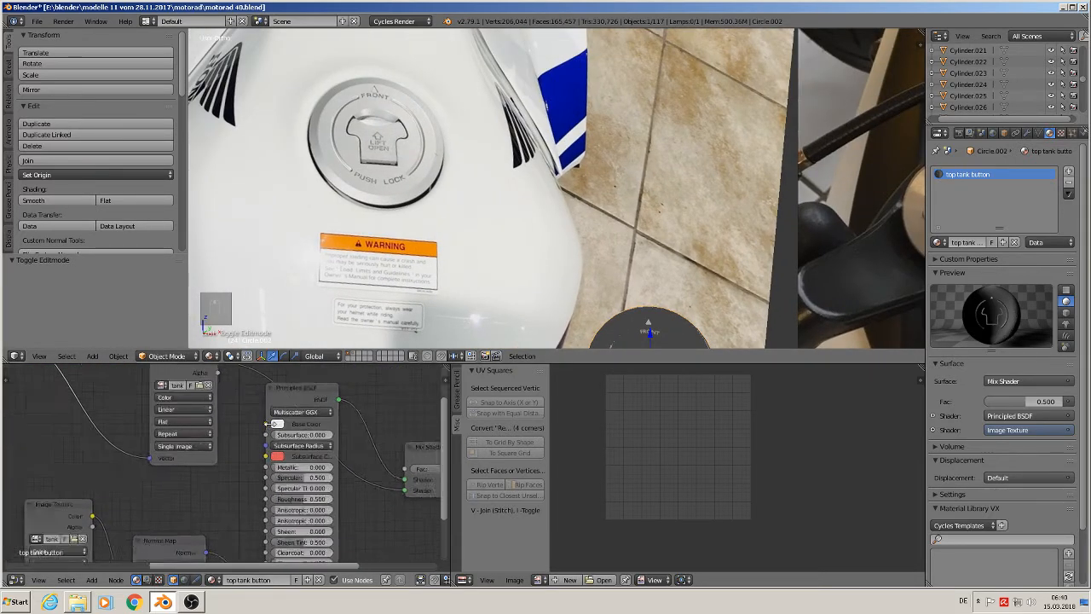
pyautogui.scroll(2, 275, 423)
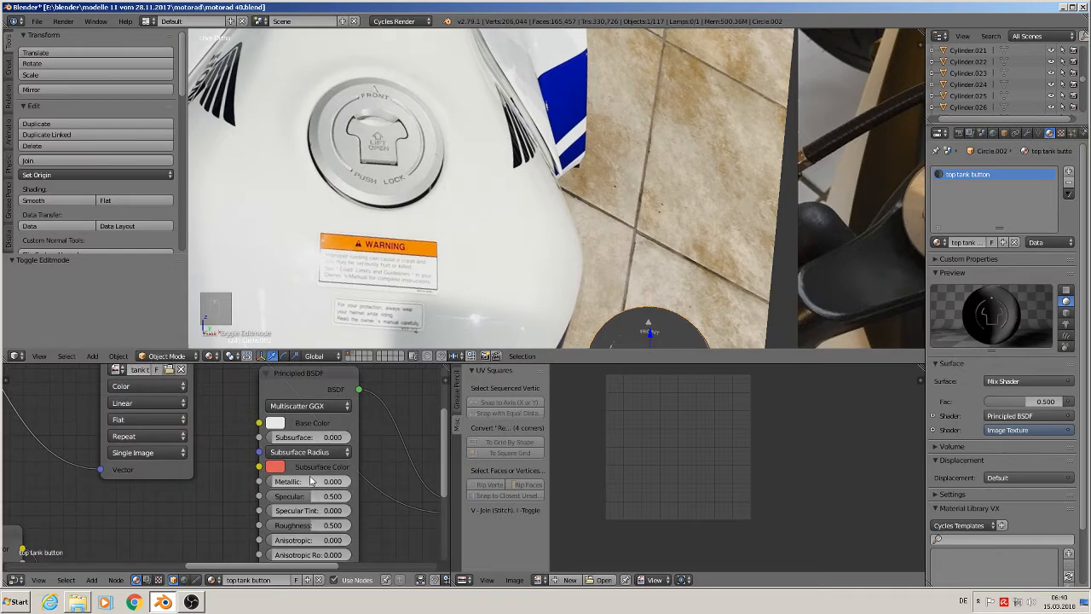
pyautogui.click(306, 481)
pyautogui.write('1')
pyautogui.press('Return')
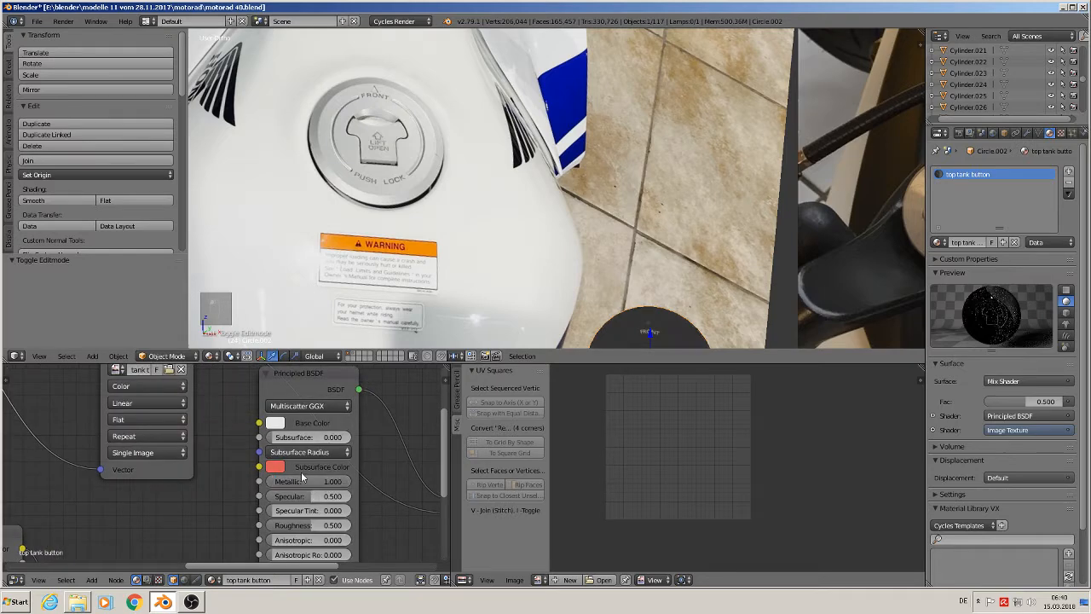
# Lower the Normal Map node's strength to 0.2 for the tank button material.
pyautogui.press('KP_5')
pyautogui.scroll(3, 614, 160)
pyautogui.scroll(5, 614, 160)
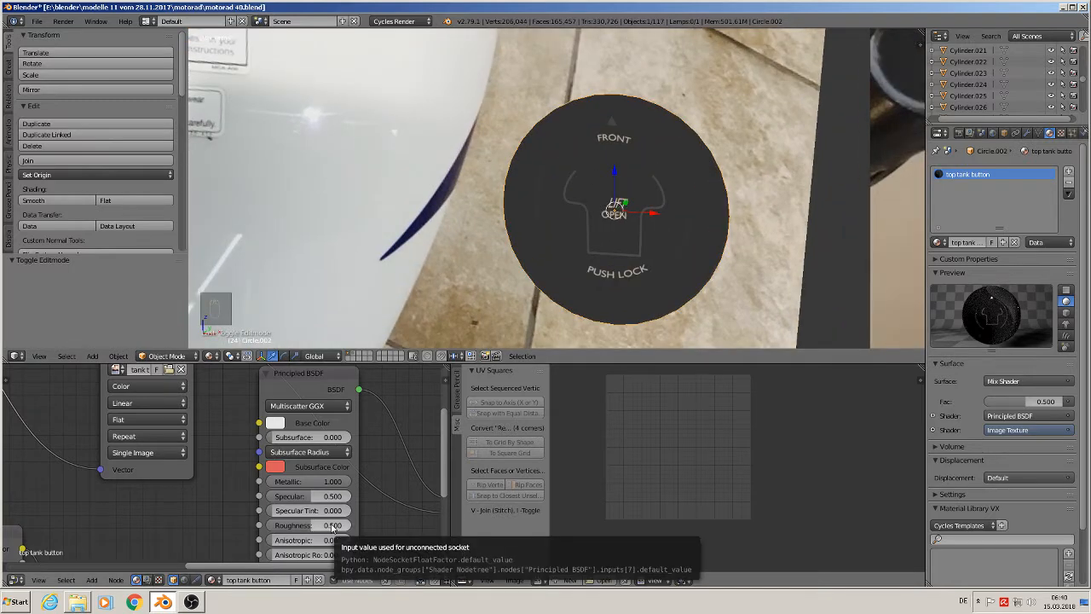
pyautogui.scroll(-4, 383, 478)
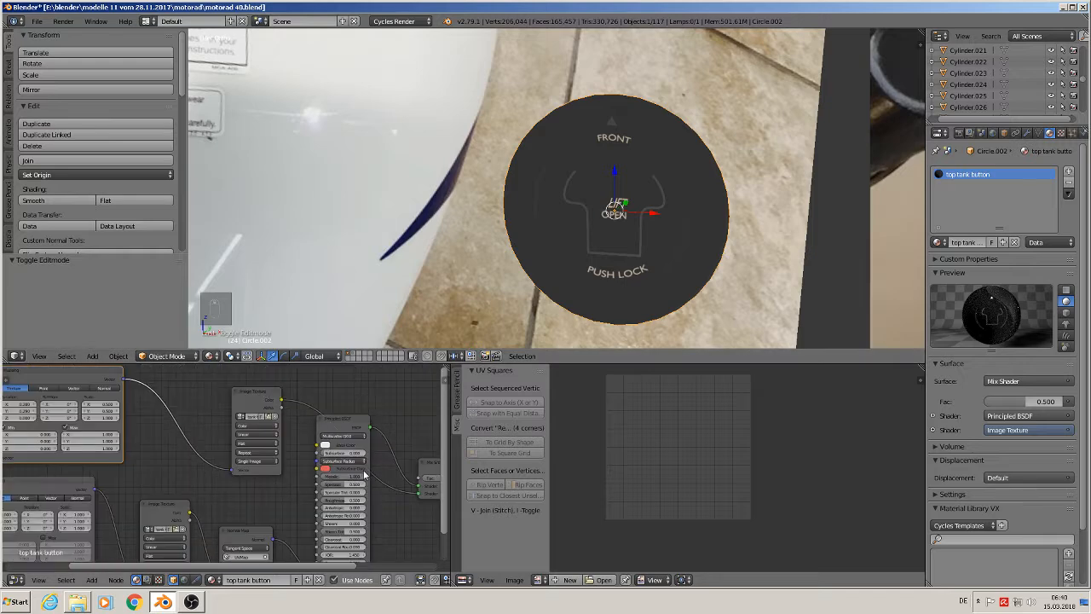
pyautogui.moveTo(349, 503); pyautogui.dragTo(362, 412, button='middle')
pyautogui.scroll(7, 294, 468)
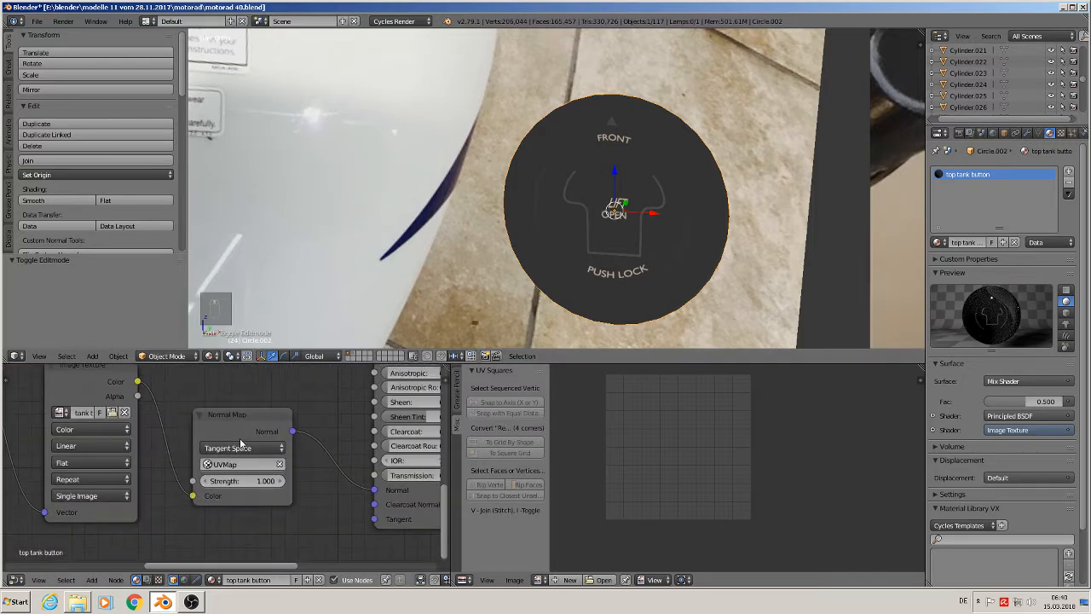
pyautogui.scroll(1, 241, 443)
pyautogui.click(199, 484)
pyautogui.click(200, 484)
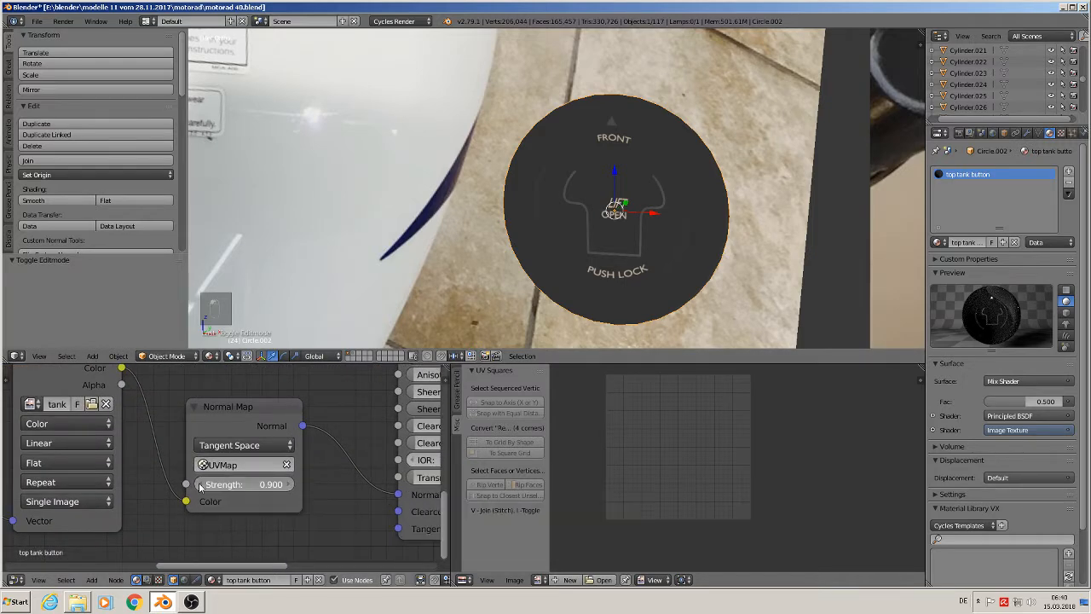
pyautogui.click(199, 484)
pyautogui.click(200, 484)
pyautogui.click(199, 484)
pyautogui.click(199, 484)
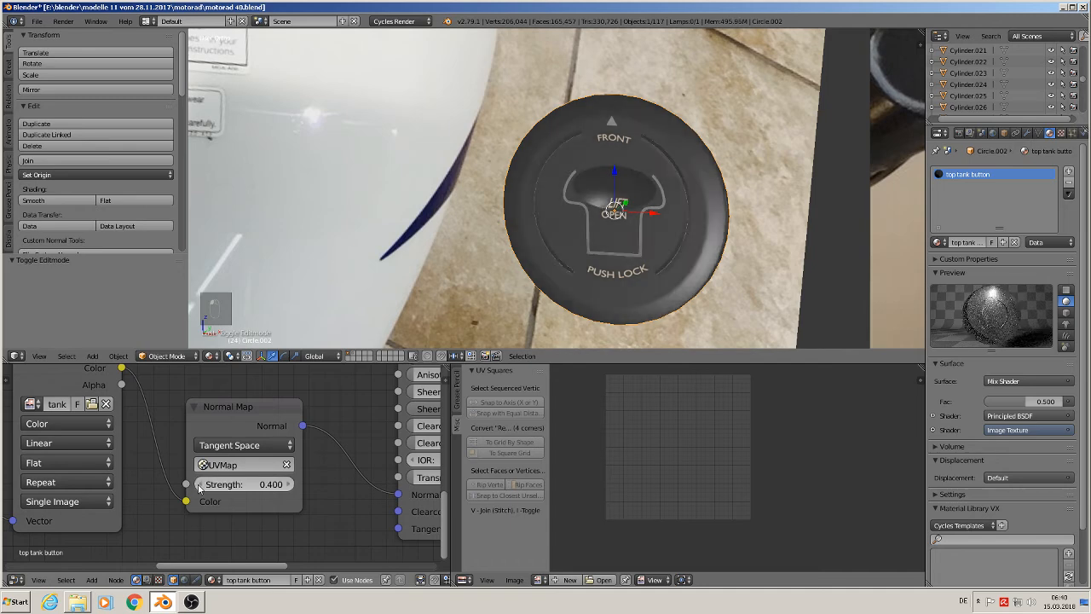
pyautogui.click(199, 484)
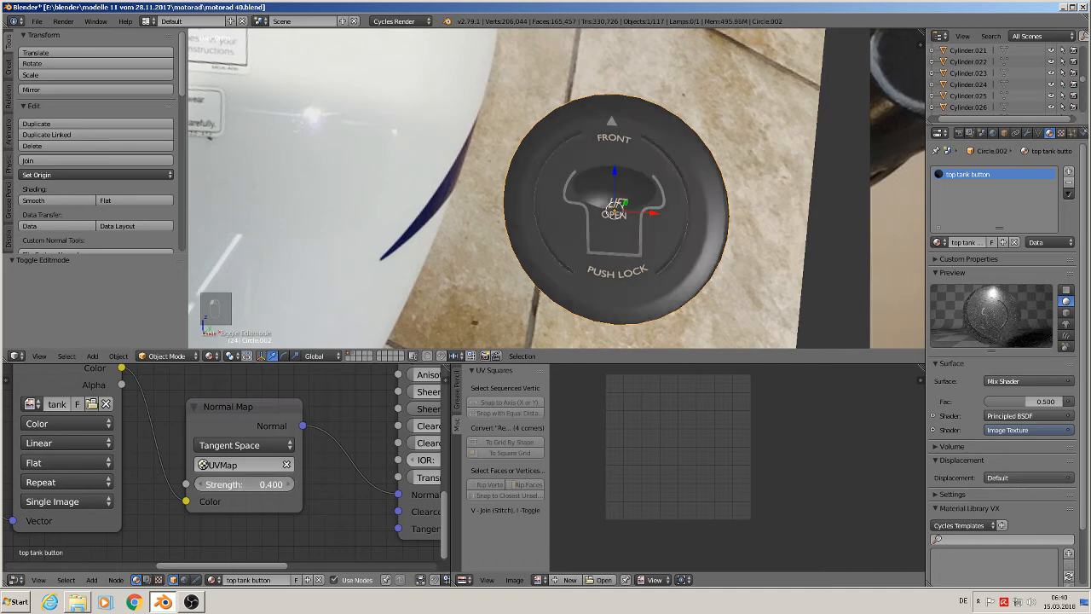
pyautogui.click(200, 484)
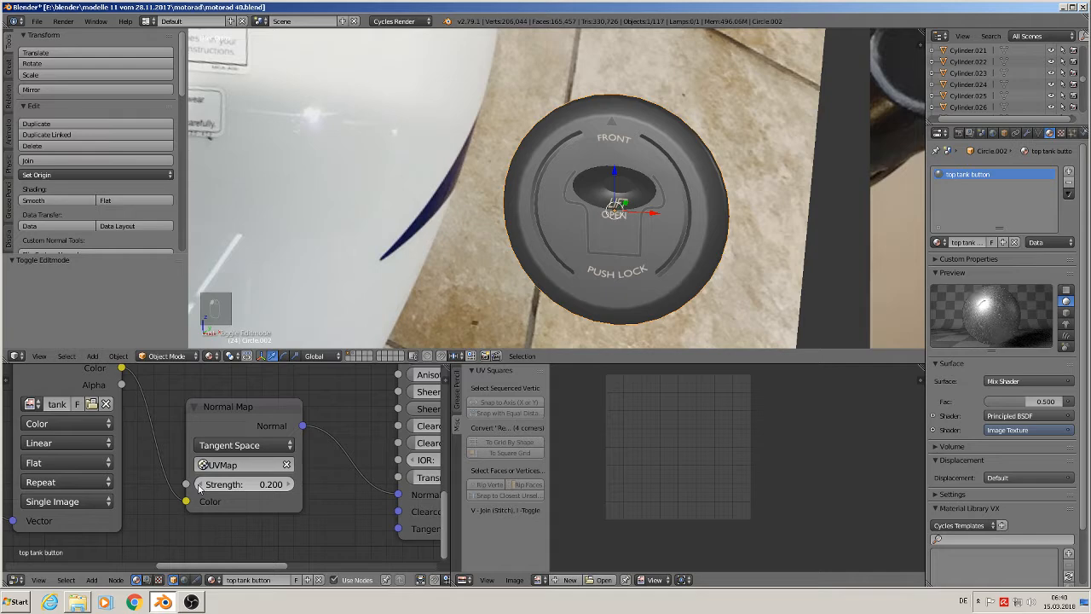
# Check the button in Rendered shading, try a normal map strength of 0.4, settle on 0.3, and return to Material shading.
pyautogui.click(210, 355)
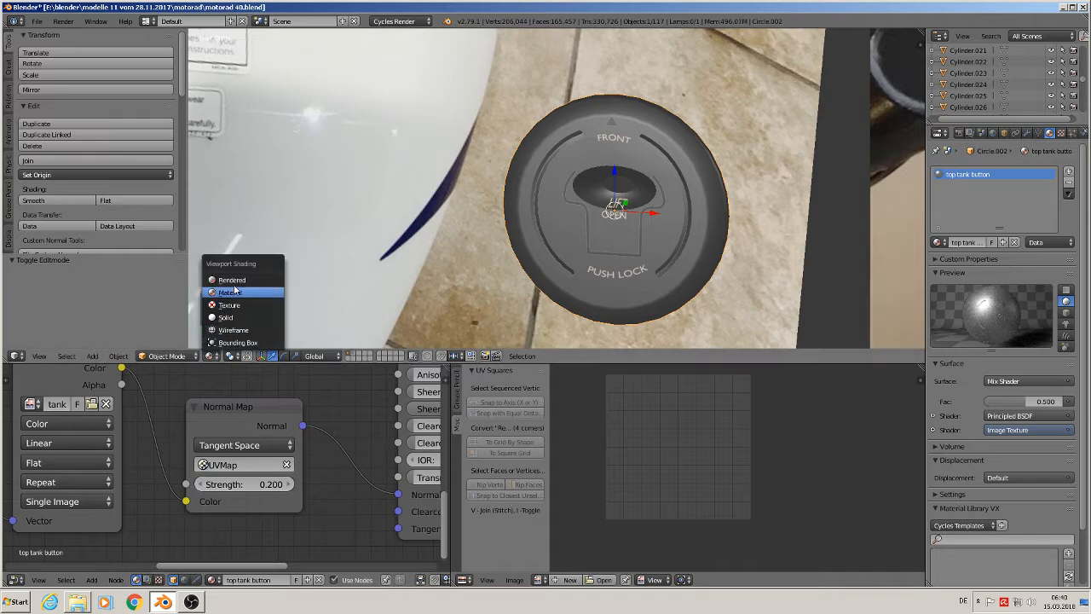
pyautogui.press('Return')
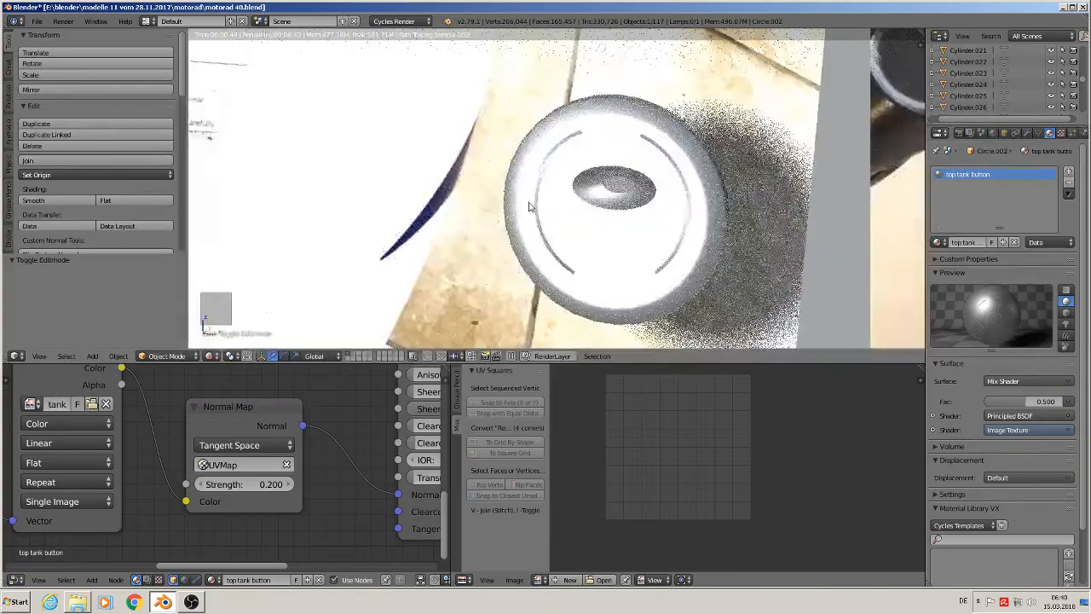
pyautogui.moveTo(652, 257)
pyautogui.mouseDown(button='middle')
pyautogui.moveTo(638, 271)
pyautogui.moveTo(654, 254)
pyautogui.mouseUp(button='middle')
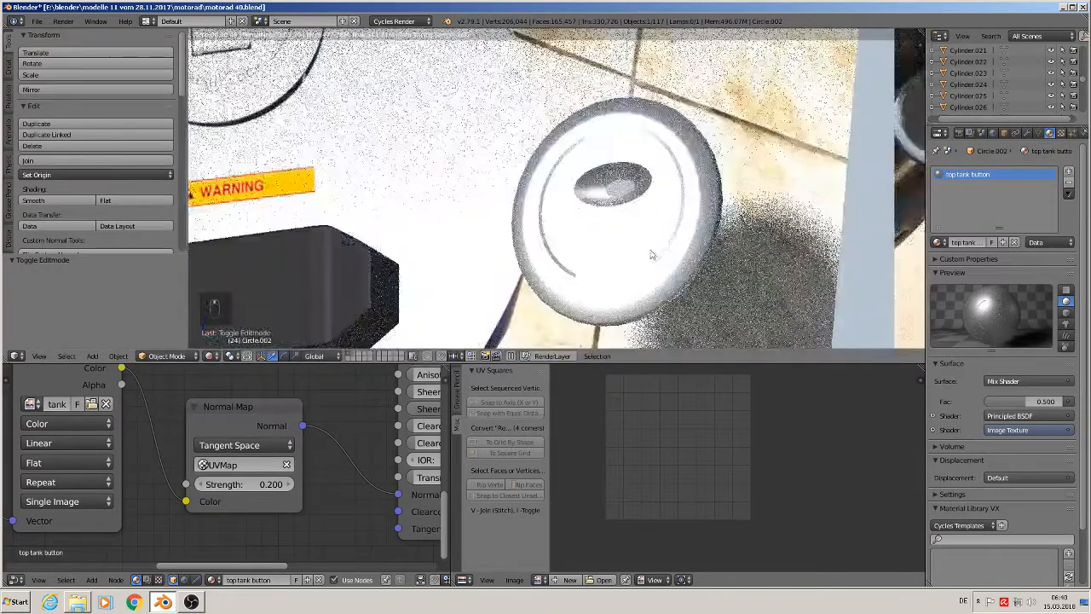
pyautogui.click(289, 485)
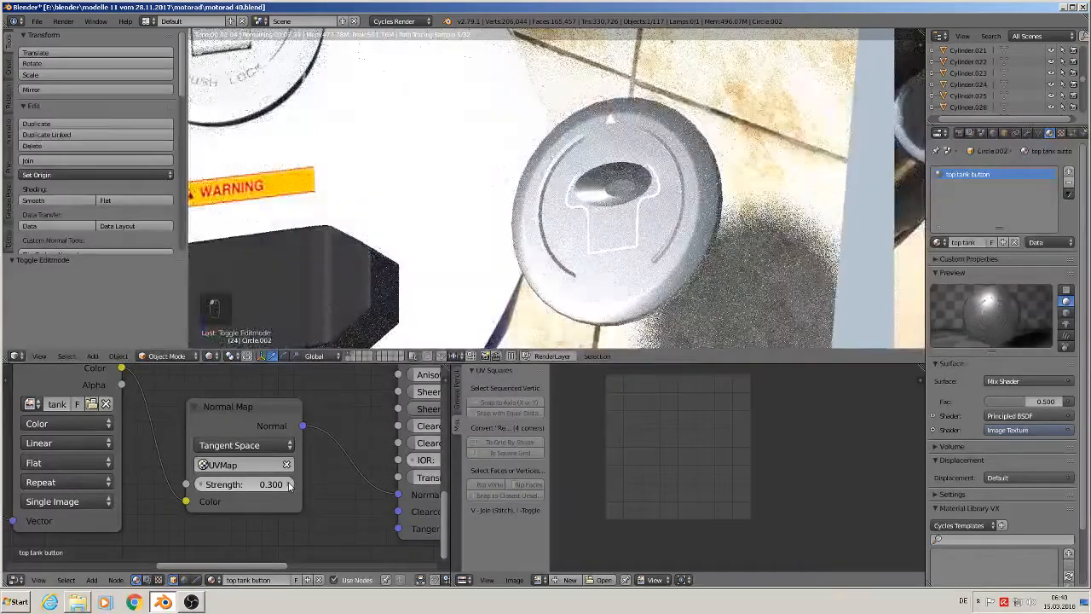
pyautogui.click(289, 485)
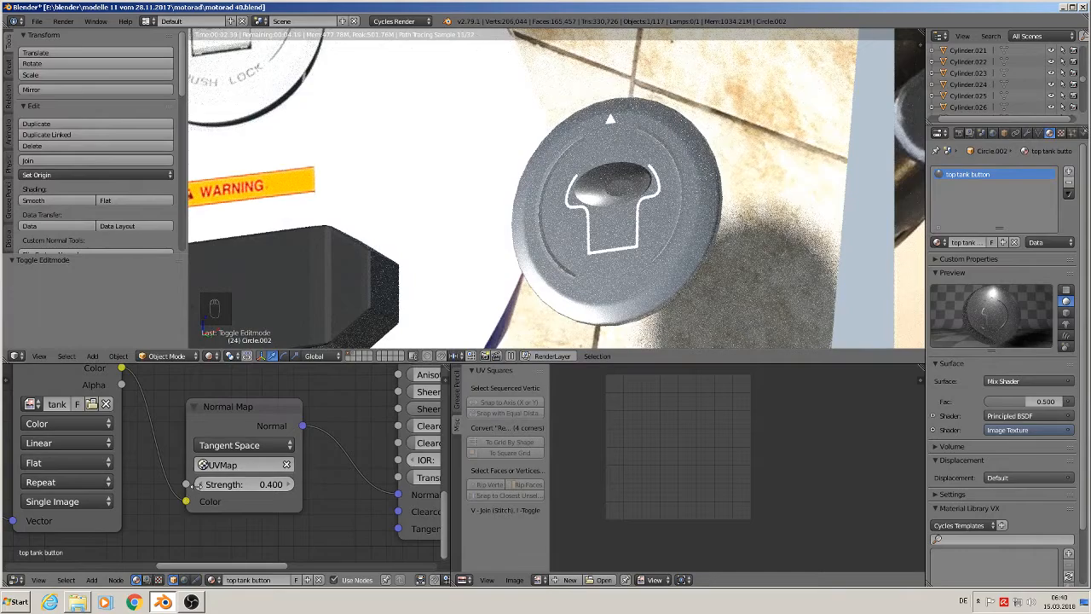
pyautogui.click(202, 484)
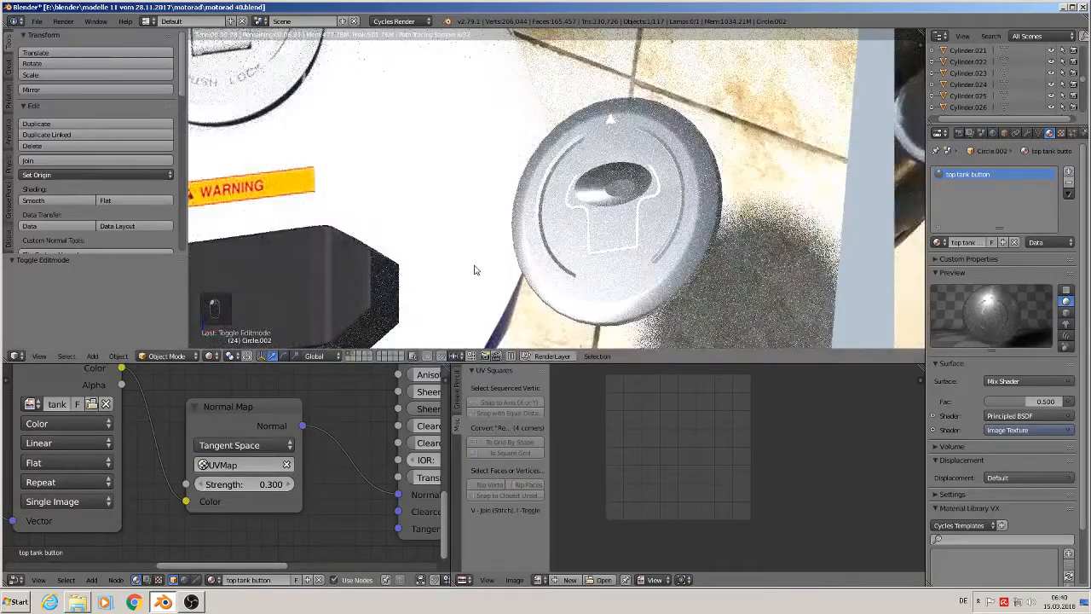
pyautogui.click(210, 357)
pyautogui.click(230, 304)
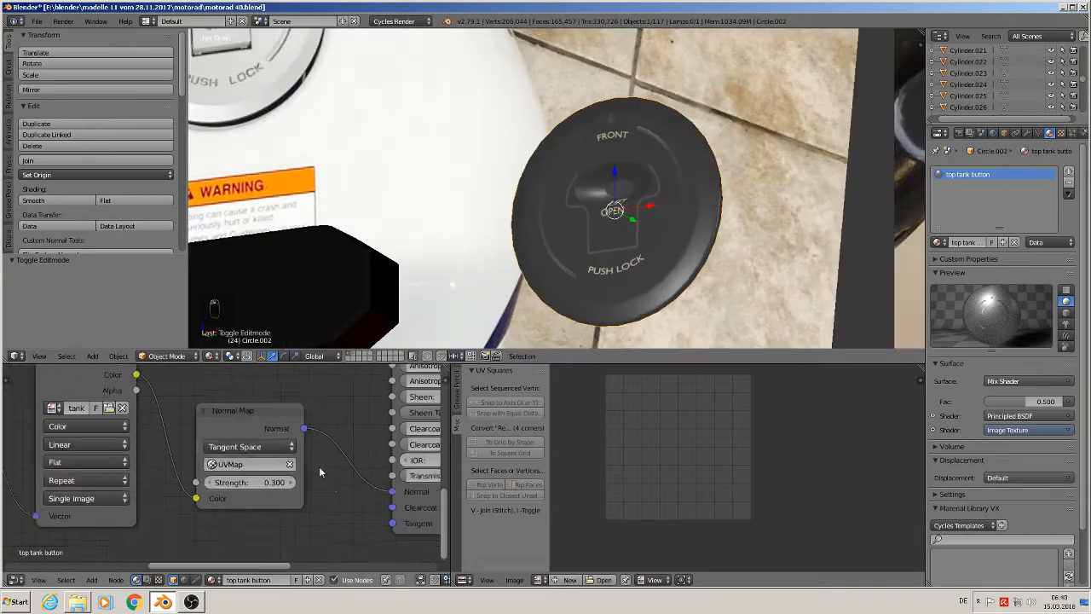
# Move the lettering's Image Texture node and the Principled BSDF node apart to make room before the Mix Shader.
pyautogui.scroll(-5, 324, 466)
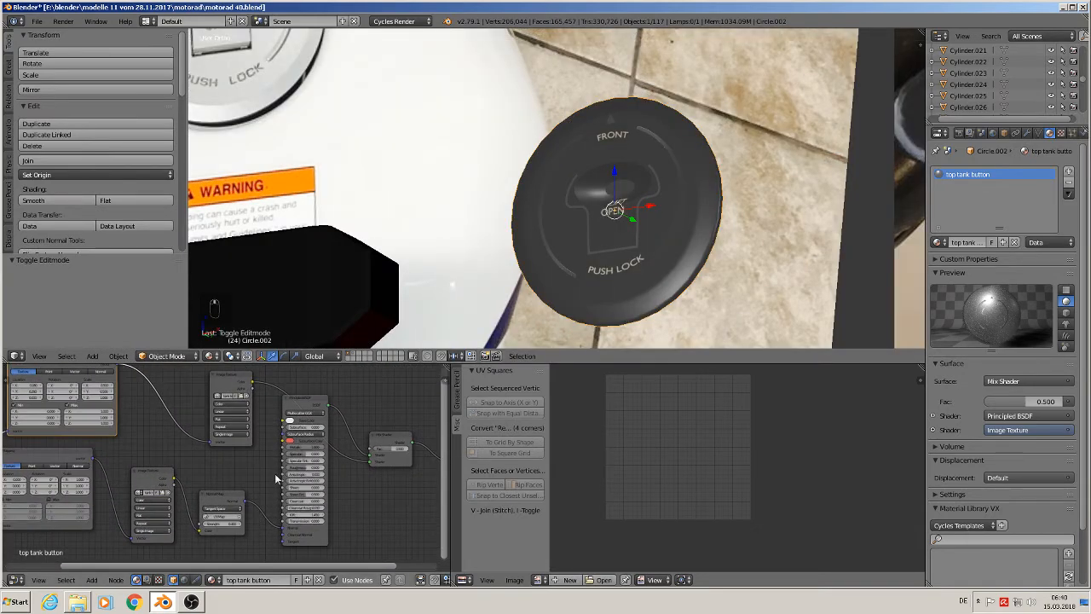
pyautogui.moveTo(275, 480); pyautogui.dragTo(264, 499, button='middle')
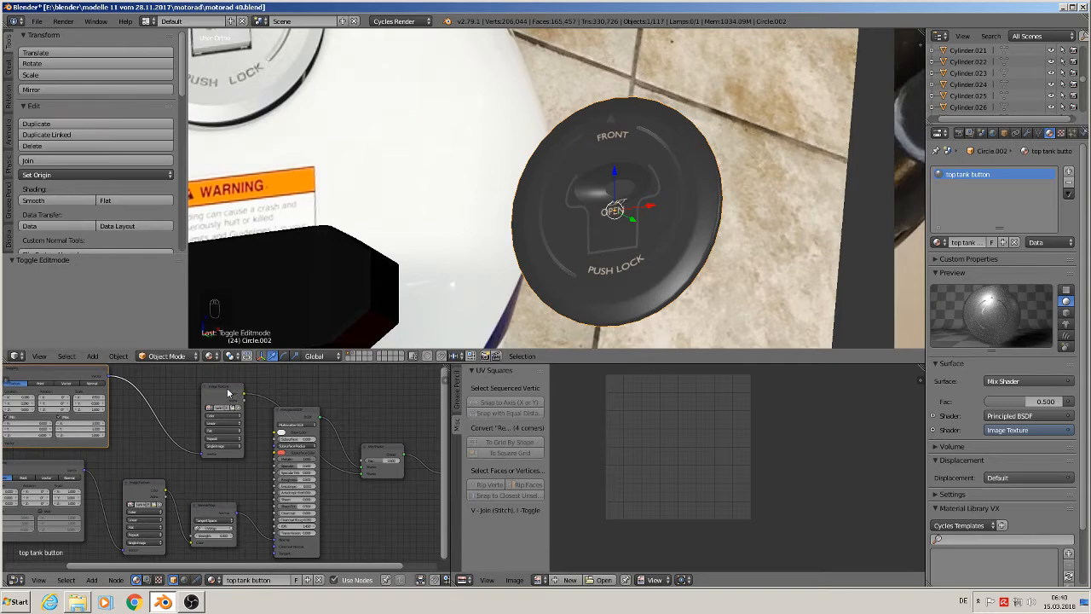
pyautogui.moveTo(228, 393); pyautogui.dragTo(175, 394)
pyautogui.moveTo(308, 413); pyautogui.dragTo(300, 473)
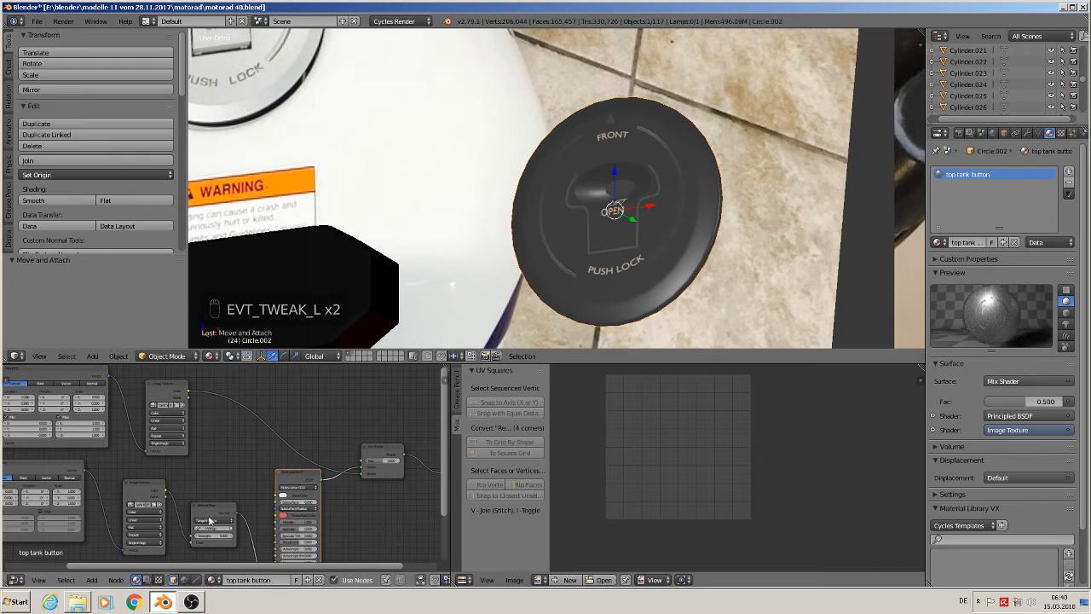
# Insert a second Principled BSDF between the lettering's Image Texture and the Mix Shader, placed above the first Principled BSDF.
pyautogui.click(92, 580)
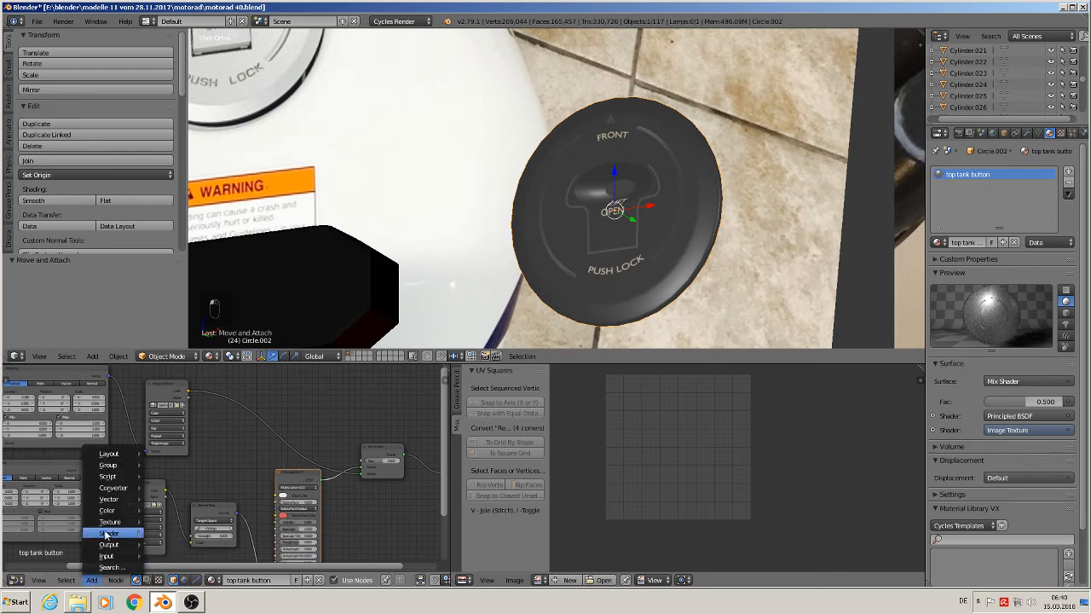
pyautogui.moveTo(111, 532)
pyautogui.click(183, 433)
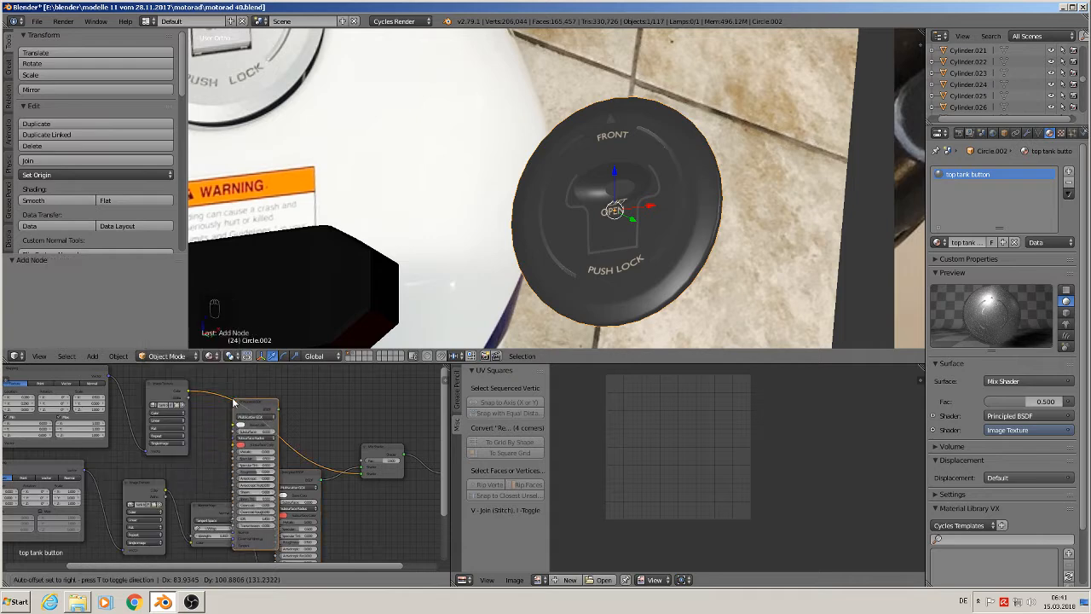
pyautogui.click(260, 415)
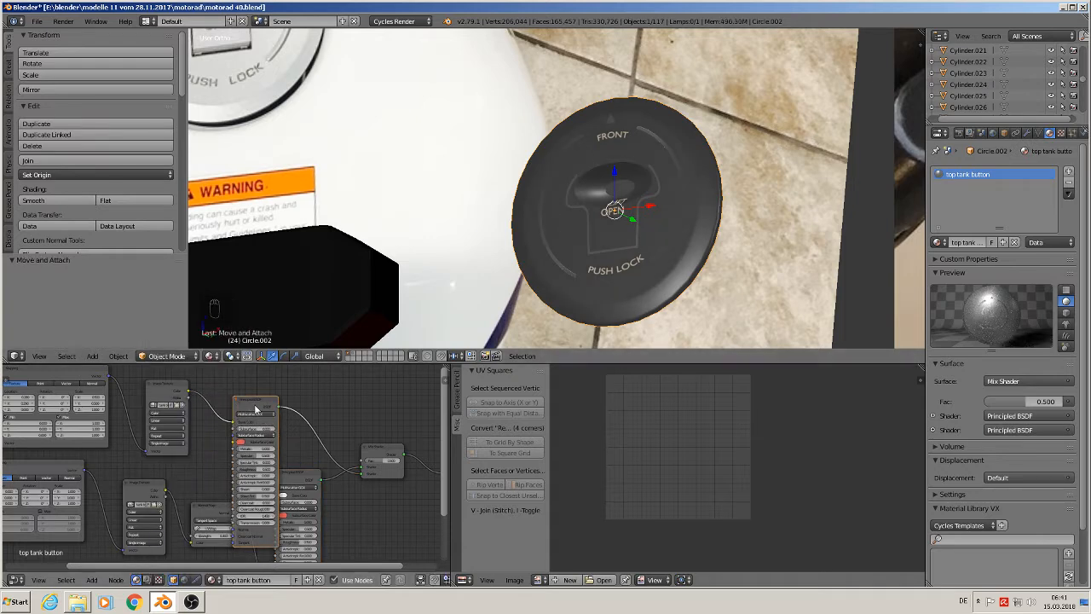
pyautogui.moveTo(264, 392); pyautogui.dragTo(302, 311)
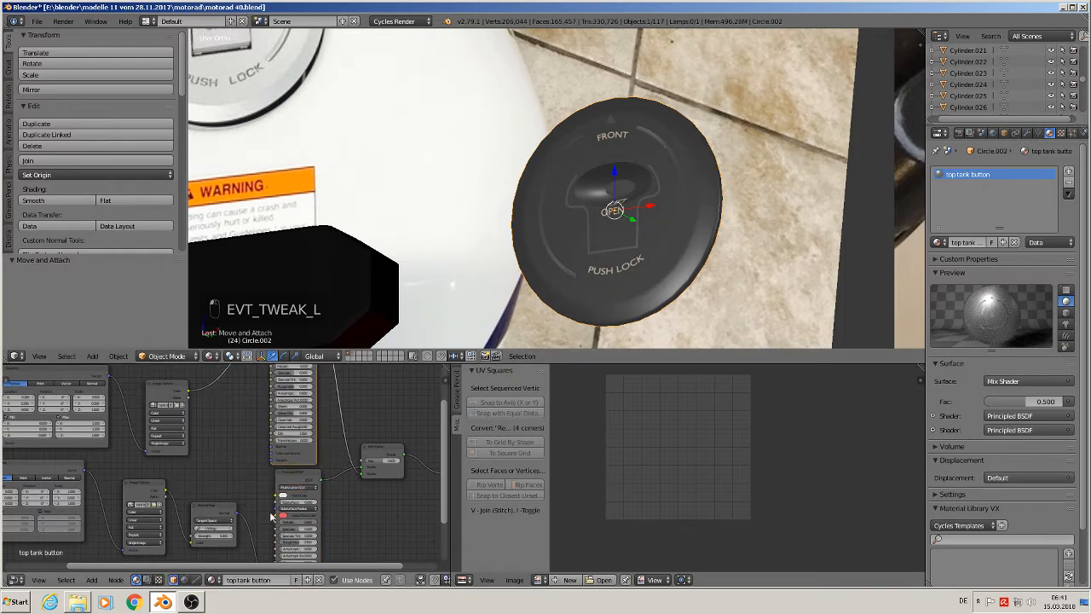
# Inspect the button's lettering and relief from another angle in Rendered shading, and switch back to Material shading.
pyautogui.click(212, 356)
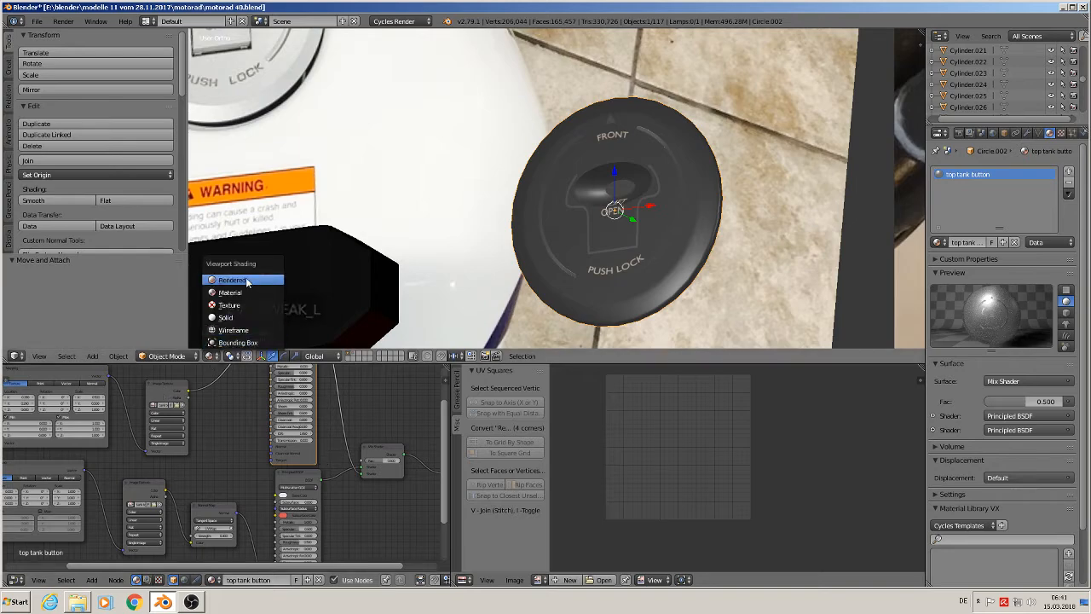
pyautogui.click(321, 299)
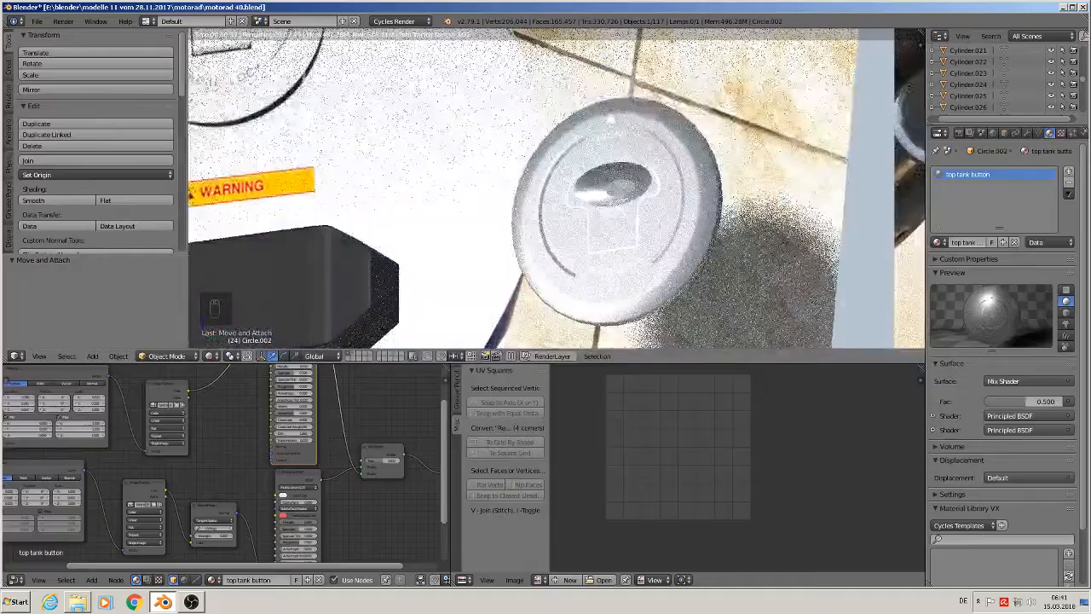
pyautogui.moveTo(609, 293); pyautogui.dragTo(745, 281, button='middle')
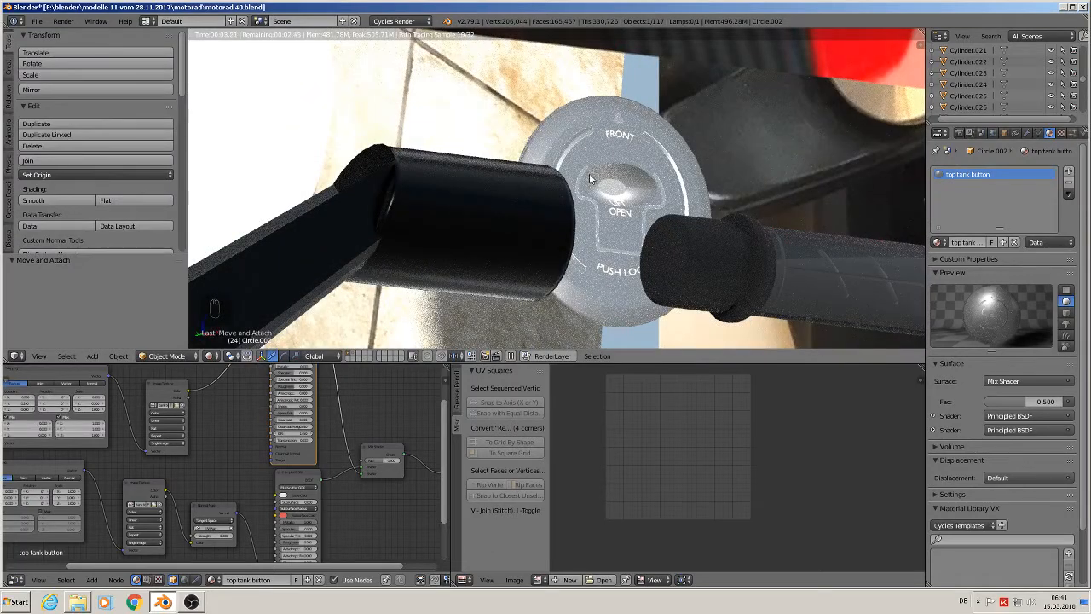
pyautogui.click(209, 355)
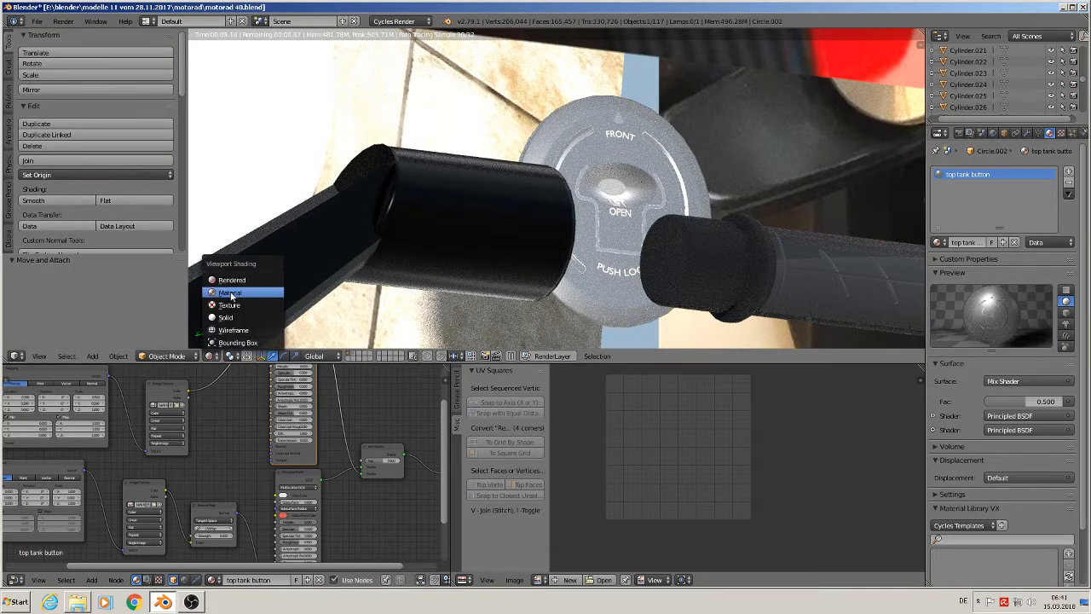
pyautogui.click(230, 294)
# In front view, move the button disc down among the finished parts below the reference photos and scale it up by about 1.8.
pyautogui.press('KP_1')
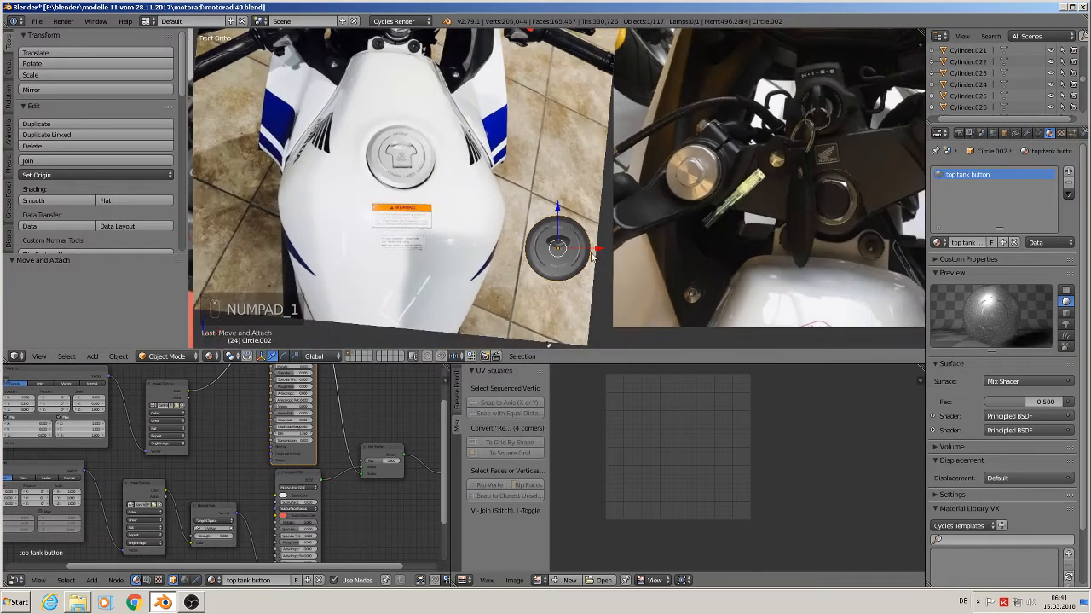
pyautogui.scroll(-5, 600, 292)
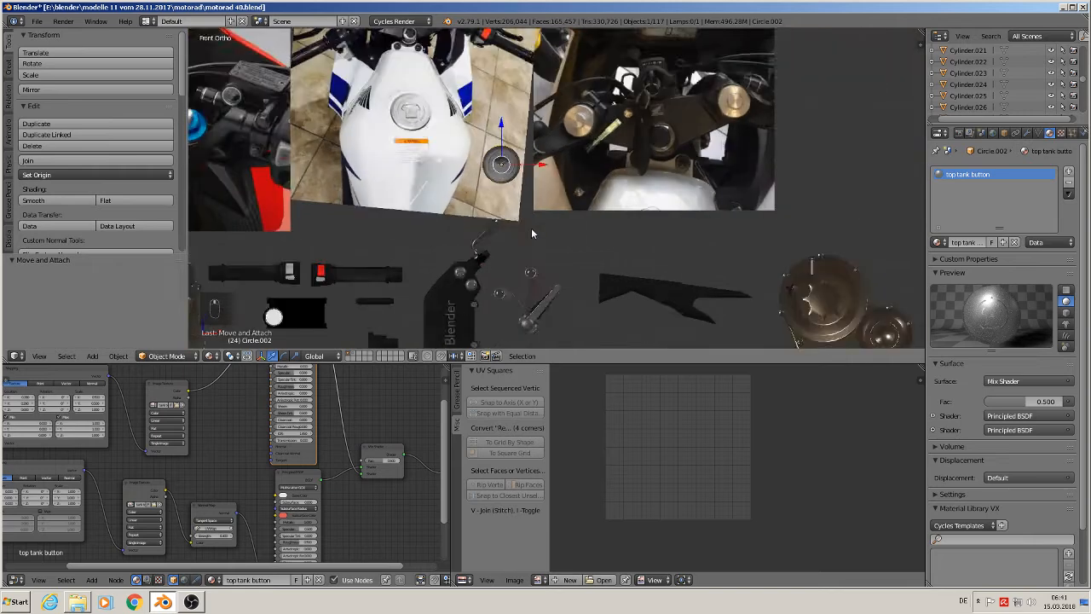
pyautogui.press('g')
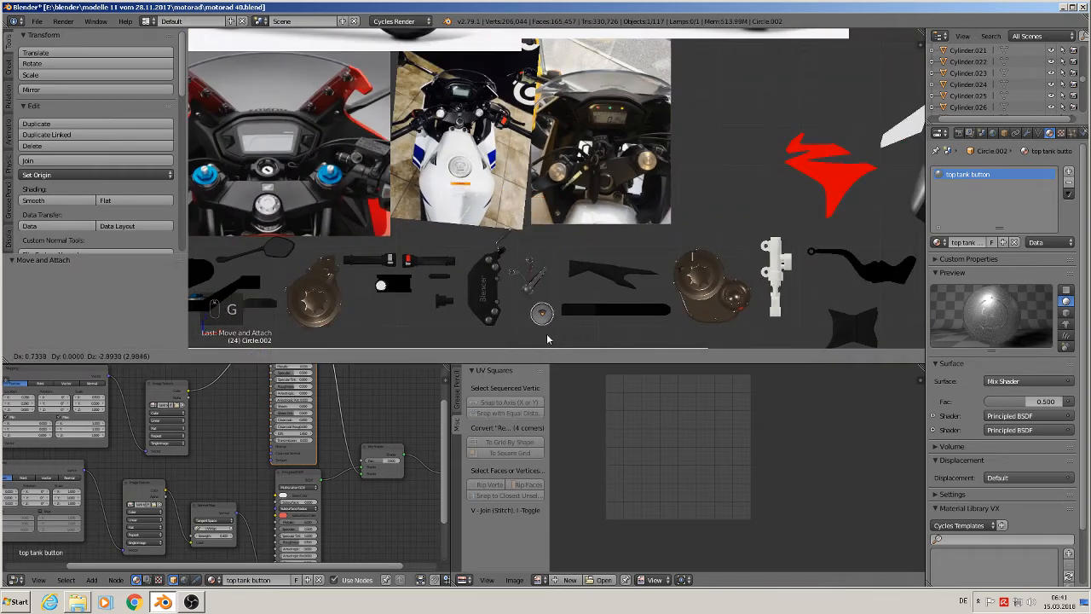
pyautogui.click(537, 343)
pyautogui.press('s')
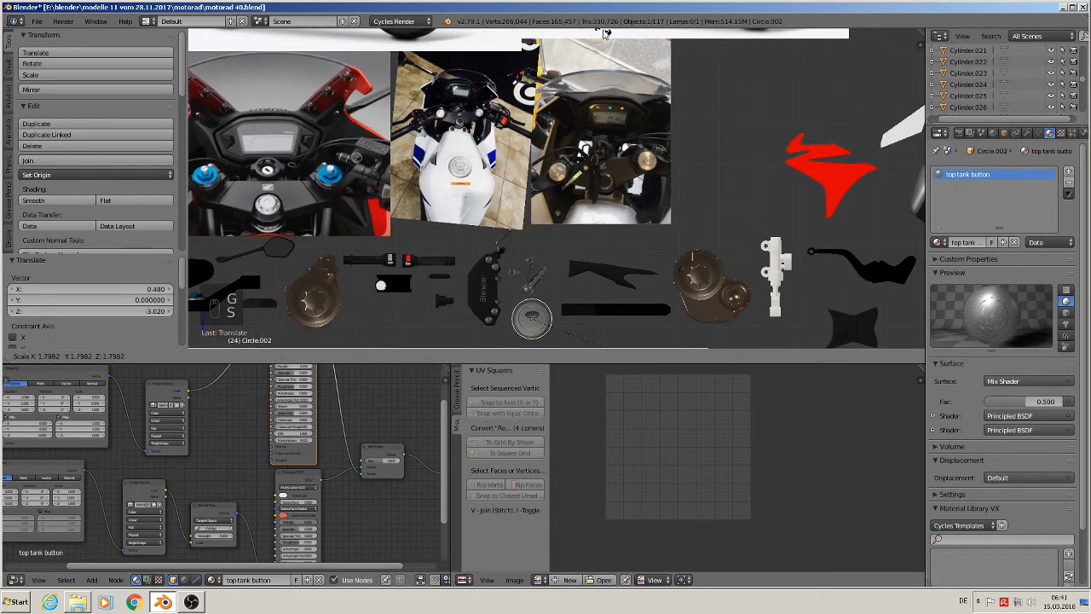
pyautogui.click(603, 34)
# Duplicate the button disc and place the copy in the empty area beside the cockpit reference photo.
pyautogui.keyDown('shift'); pyautogui.moveTo(506, 285); pyautogui.dragTo(481, 261, button='middle'); pyautogui.keyUp('shift')
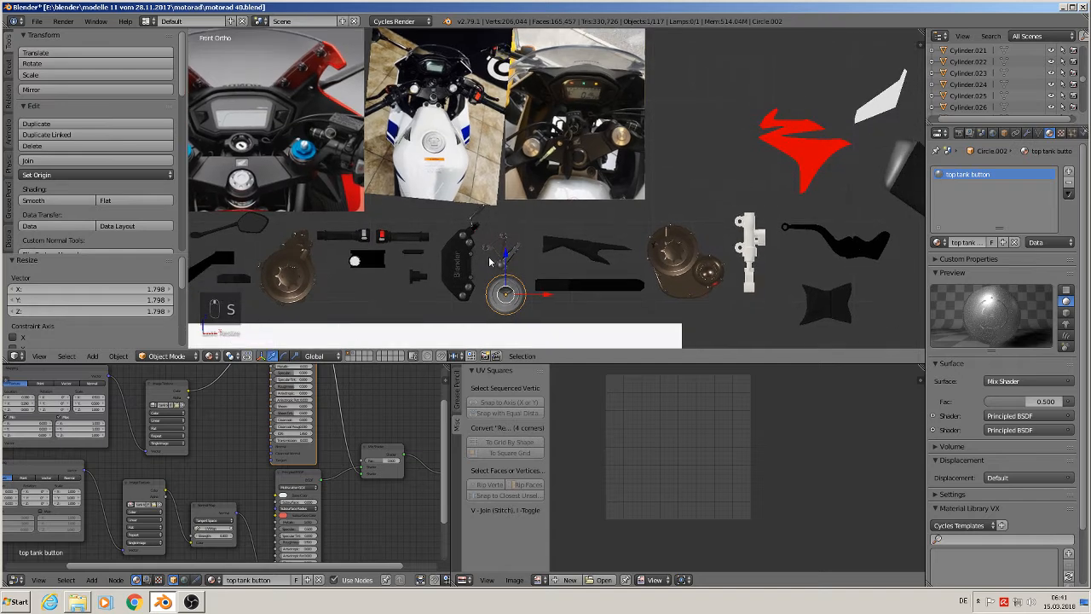
pyautogui.hotkey('shift', 'd')
pyautogui.click(692, 158)
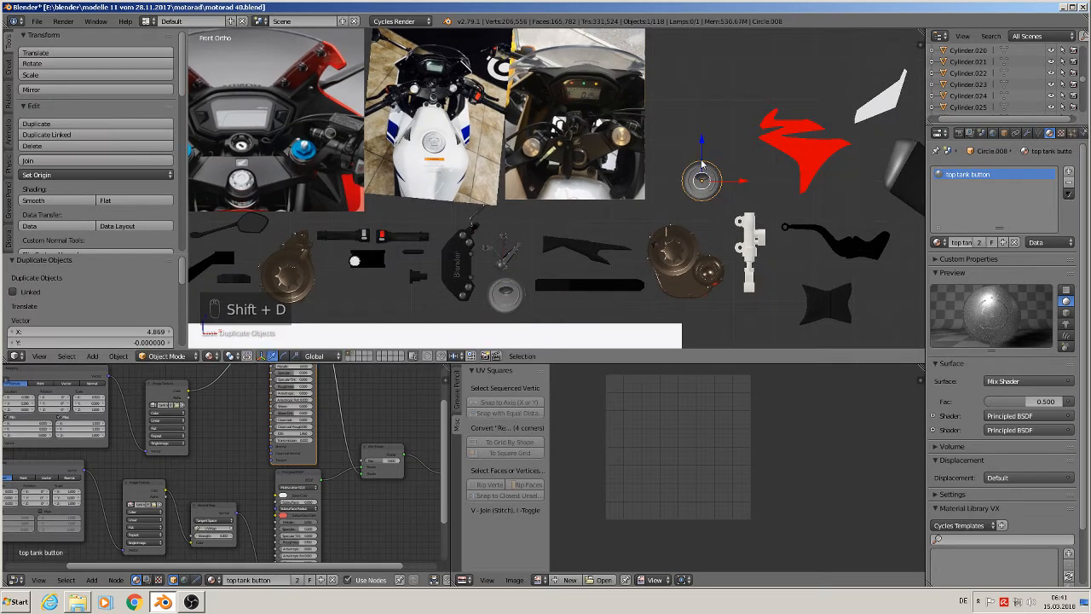
# Move the duplicated button disc to the second layer and save the file.
pyautogui.press('m')
pyautogui.click(806, 185)
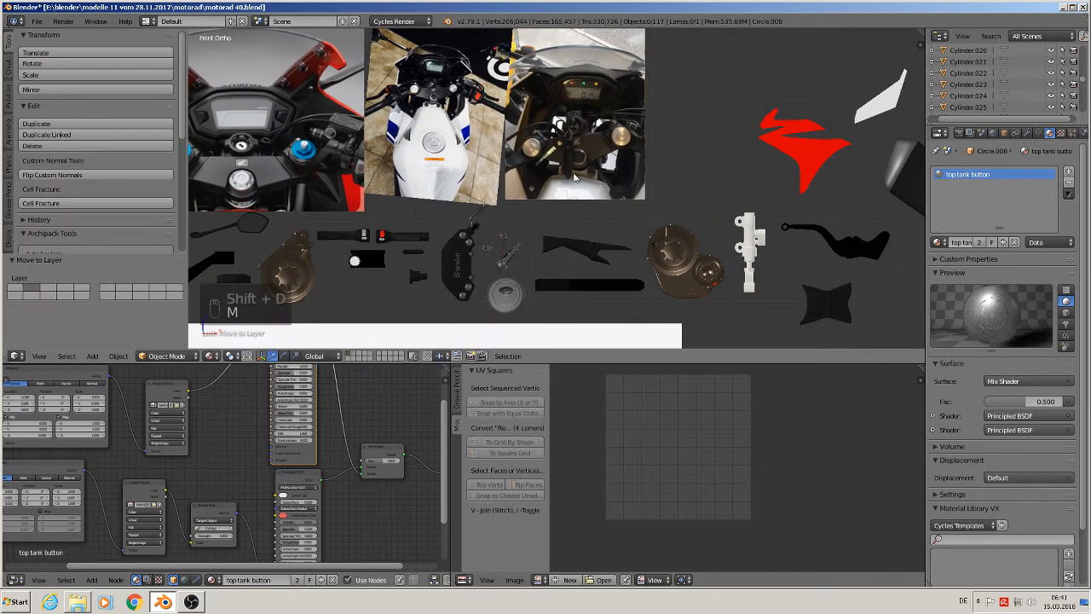
pyautogui.click(36, 20)
# Examine the brake reservoir and hose reference photo and look for a similar existing part among the finished parts.
pyautogui.scroll(-3, 531, 242)
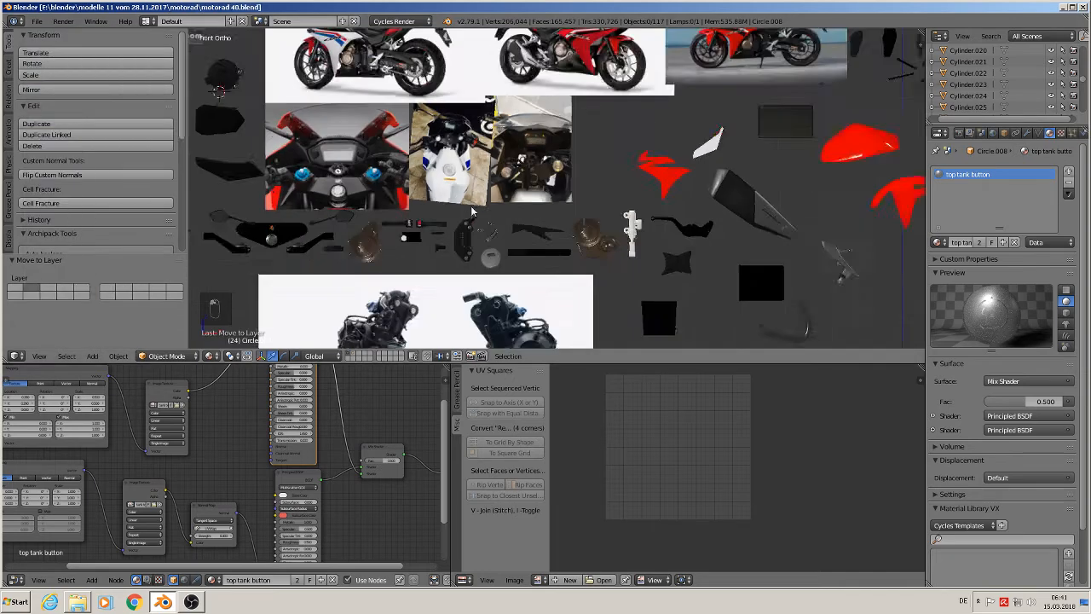
pyautogui.keyDown('shift'); pyautogui.moveTo(556, 305); pyautogui.dragTo(513, 95, button='middle'); pyautogui.keyUp('shift')
pyautogui.keyDown('shift'); pyautogui.moveTo(474, 309); pyautogui.dragTo(418, 268, button='middle'); pyautogui.keyUp('shift')
pyautogui.scroll(7, 731, 236)
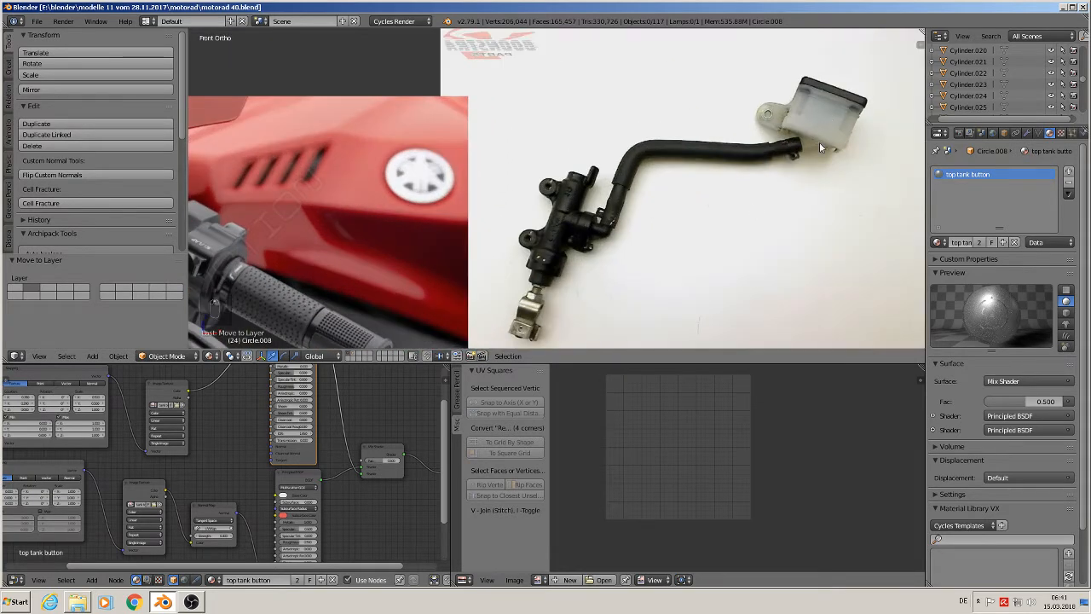
pyautogui.scroll(-8, 817, 149)
pyautogui.keyDown('shift'); pyautogui.moveTo(632, 182); pyautogui.dragTo(447, 333, button='middle'); pyautogui.keyUp('shift')
pyautogui.scroll(-2, 440, 315)
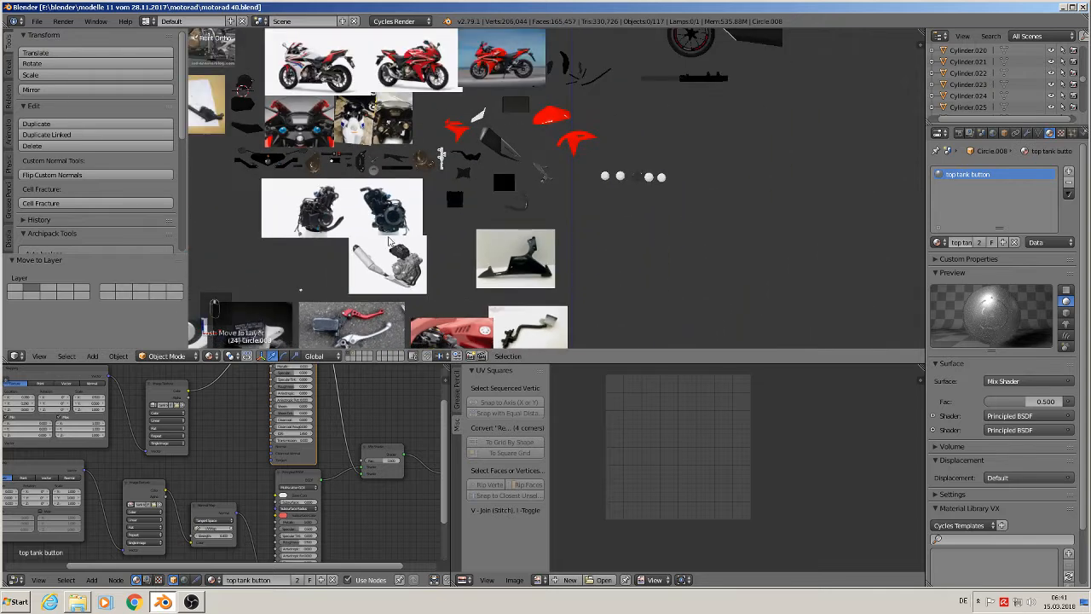
pyautogui.scroll(4, 345, 183)
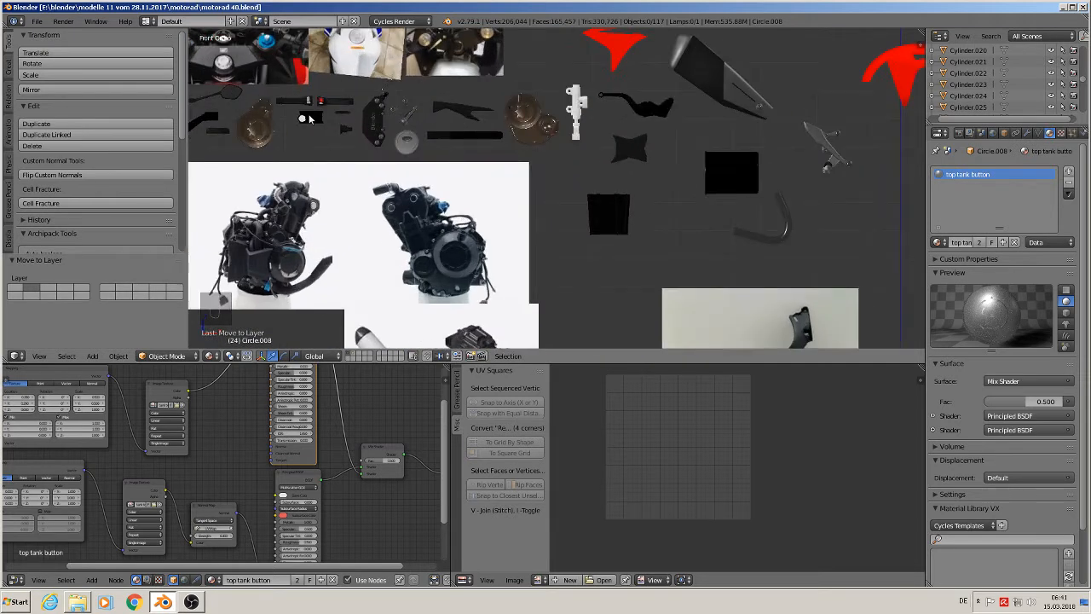
# Duplicate the black box-shaped part with the white round disc and place the copy beside the brake reservoir reference photo.
pyautogui.rightClick(309, 119)
pyautogui.scroll(-4, 532, 146)
pyautogui.hotkey('shift', 'd')
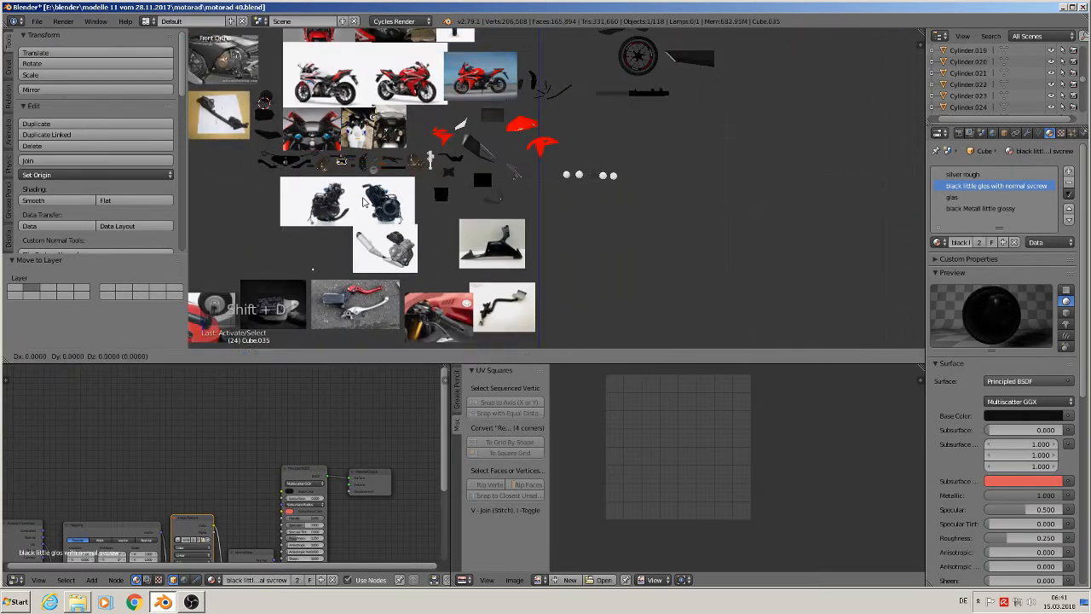
pyautogui.click(558, 323)
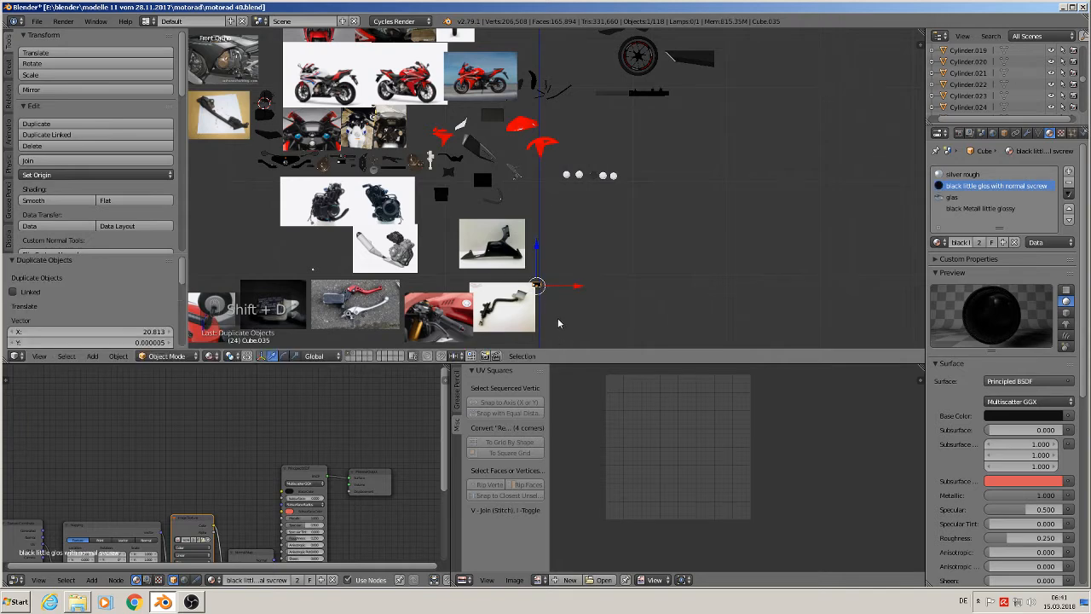
pyautogui.scroll(8, 553, 308)
pyautogui.keyDown('shift'); pyautogui.moveTo(488, 233); pyautogui.dragTo(525, 193, button='middle'); pyautogui.keyUp('shift')
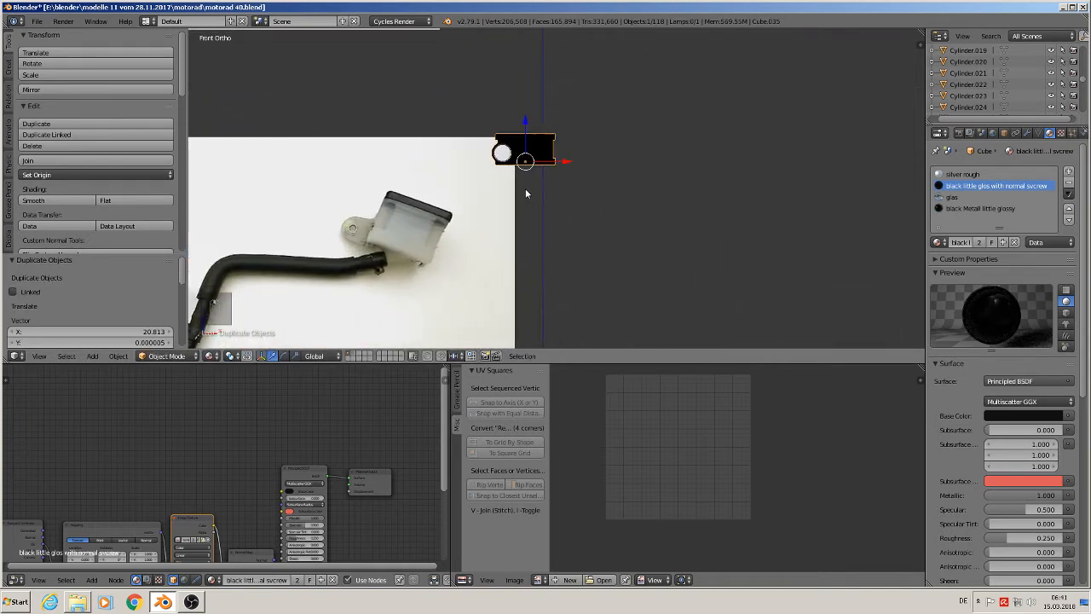
pyautogui.press('g')
pyautogui.click(562, 277)
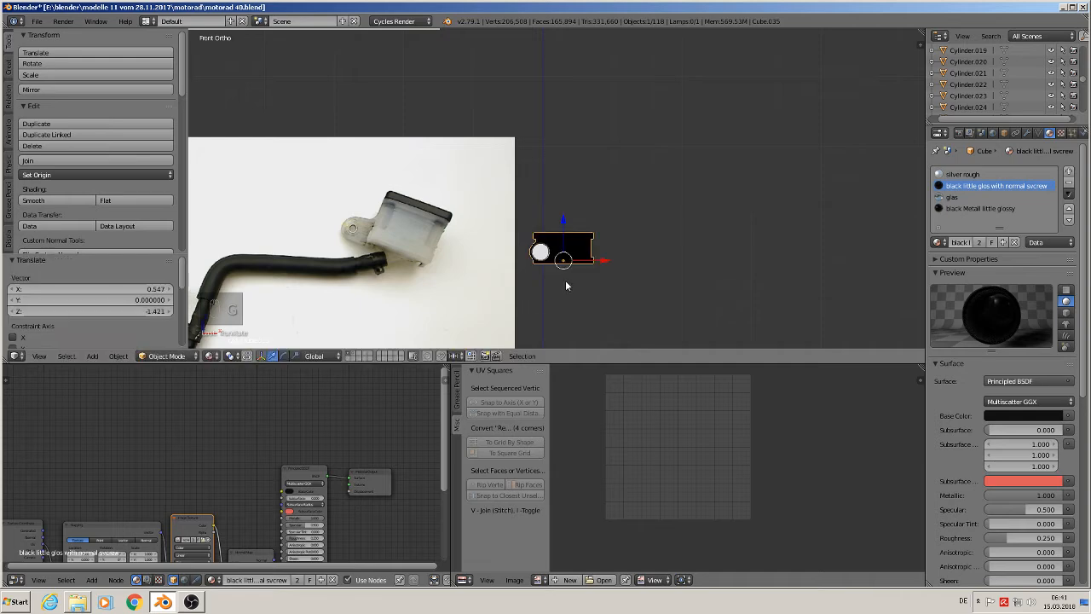
# In Edit Mode, delete the linked round disc geometry from the copied box and return to Object Mode.
pyautogui.scroll(2, 571, 278)
pyautogui.scroll(1, 572, 280)
pyautogui.press('Tab')
pyautogui.scroll(2, 554, 247)
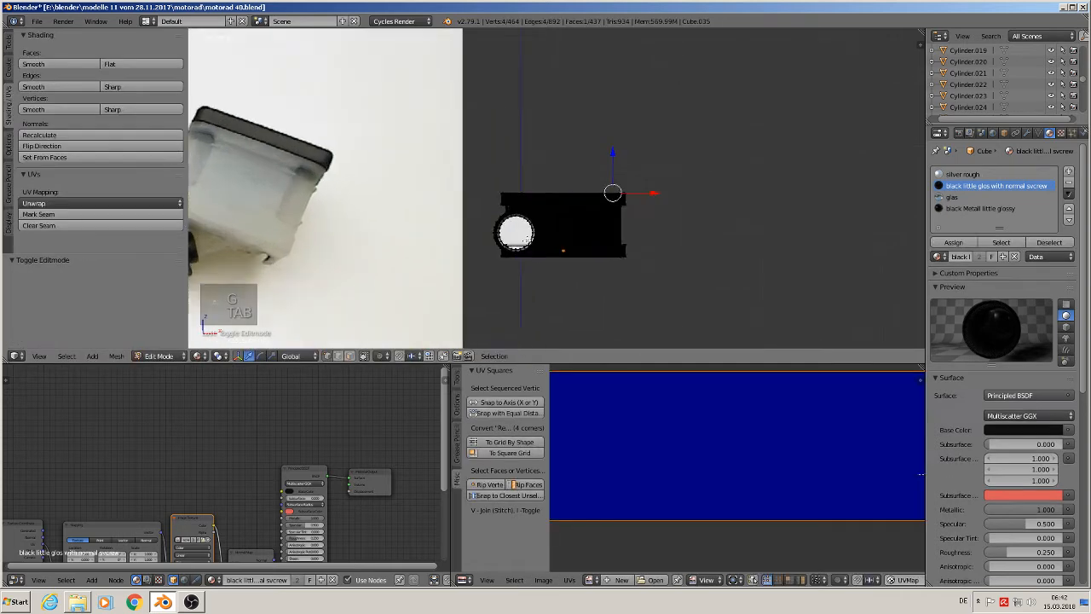
pyautogui.press('l')
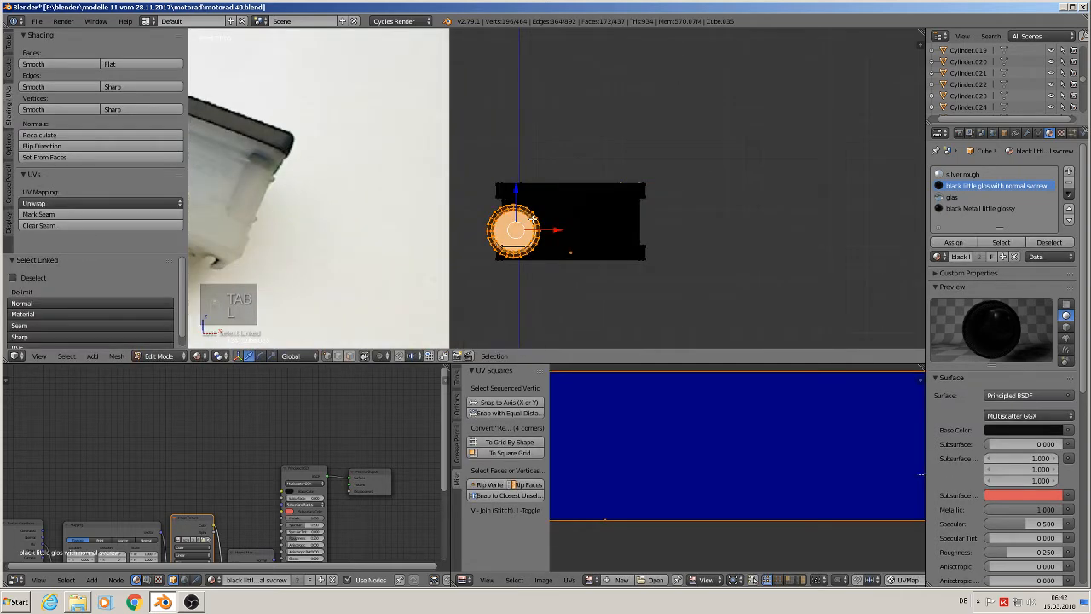
pyautogui.press('x')
pyautogui.click(533, 221)
pyautogui.scroll(-1, 494, 262)
pyautogui.keyDown('shift'); pyautogui.moveTo(494, 262); pyautogui.dragTo(693, 306, button='middle'); pyautogui.keyUp('shift')
pyautogui.press('Tab')
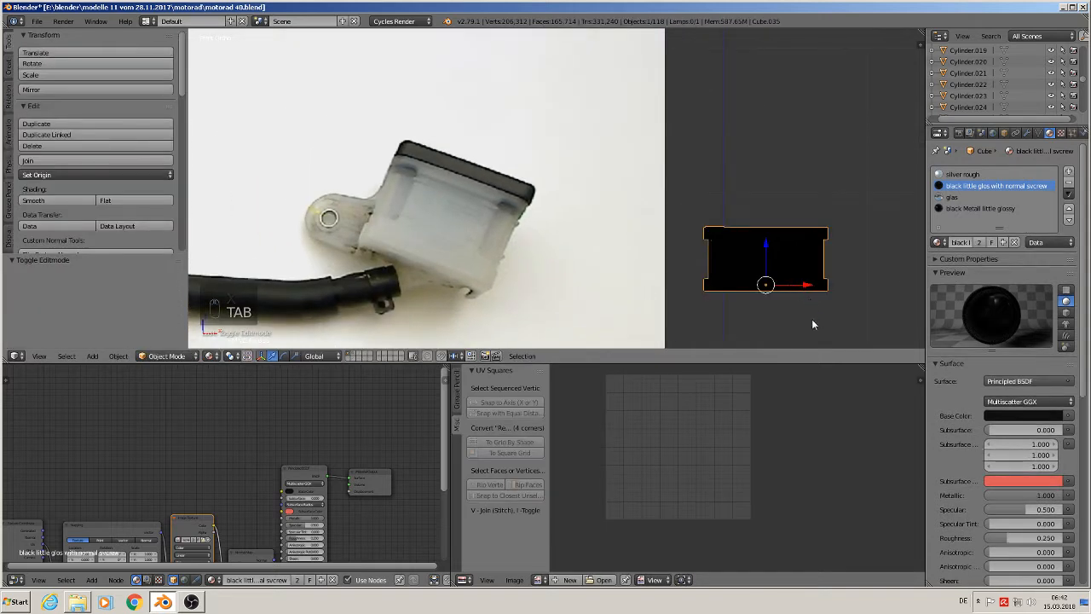
# Scale the copied box to about 0.78 along X and about 1.17 along Z to approximate the reservoir's proportions.
pyautogui.press('s')
pyautogui.press('x')
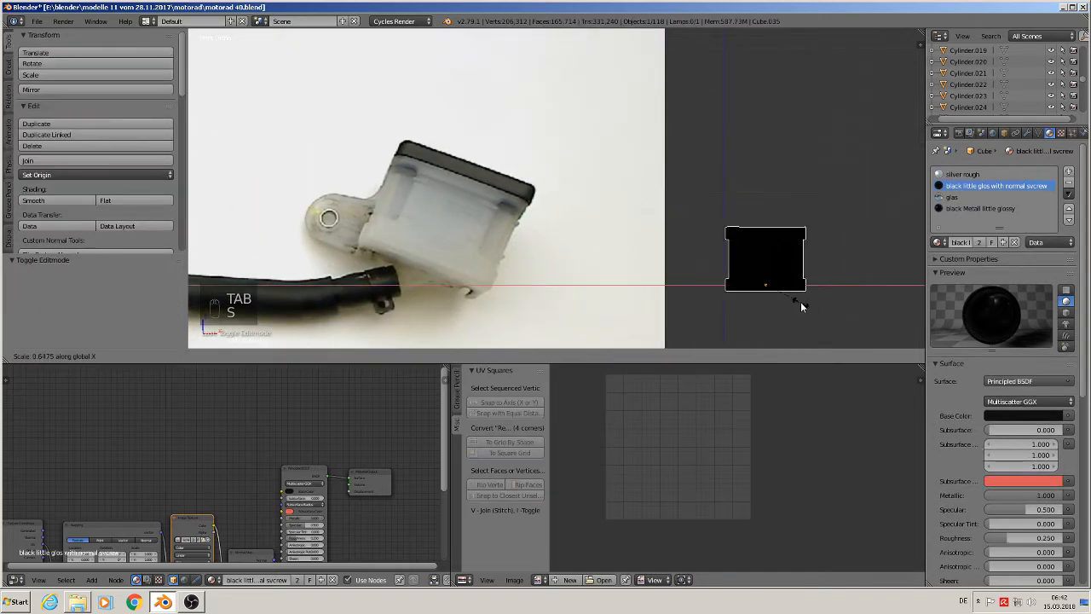
pyautogui.click(799, 305)
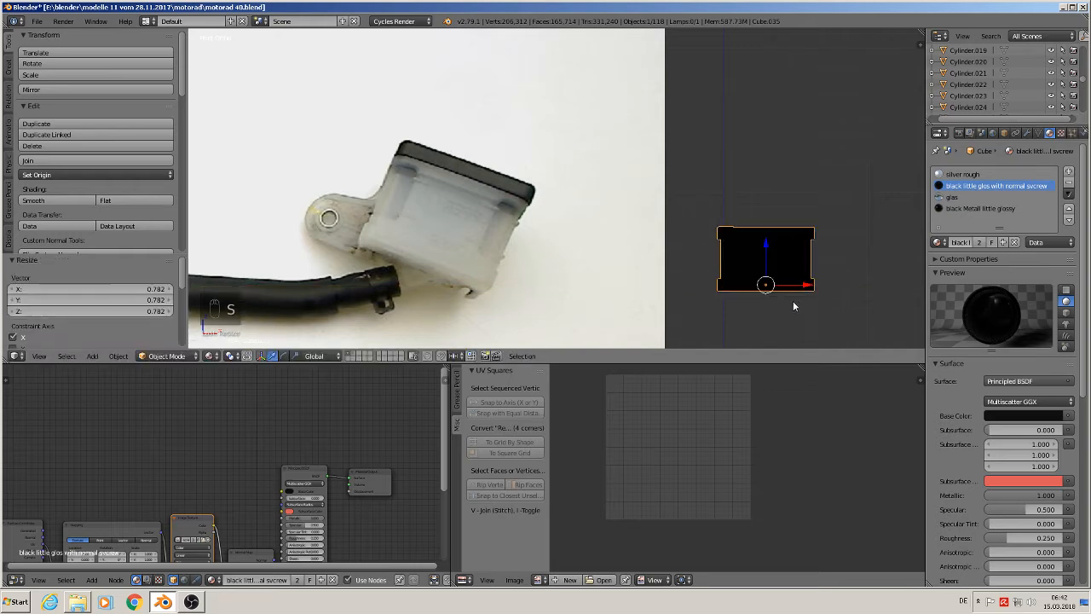
pyautogui.press('s')
pyautogui.press('z')
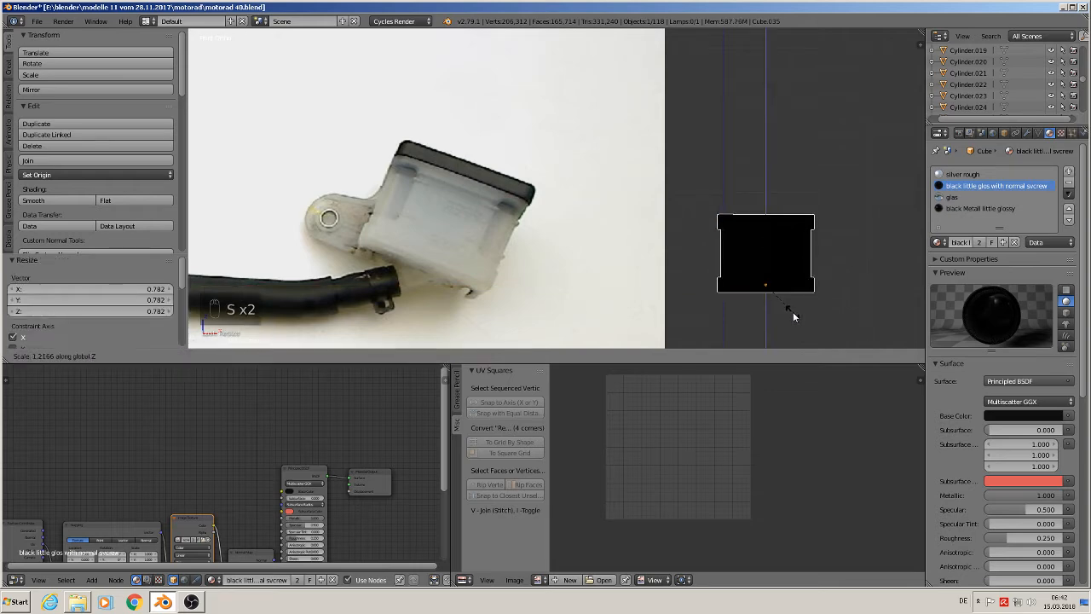
pyautogui.click(793, 310)
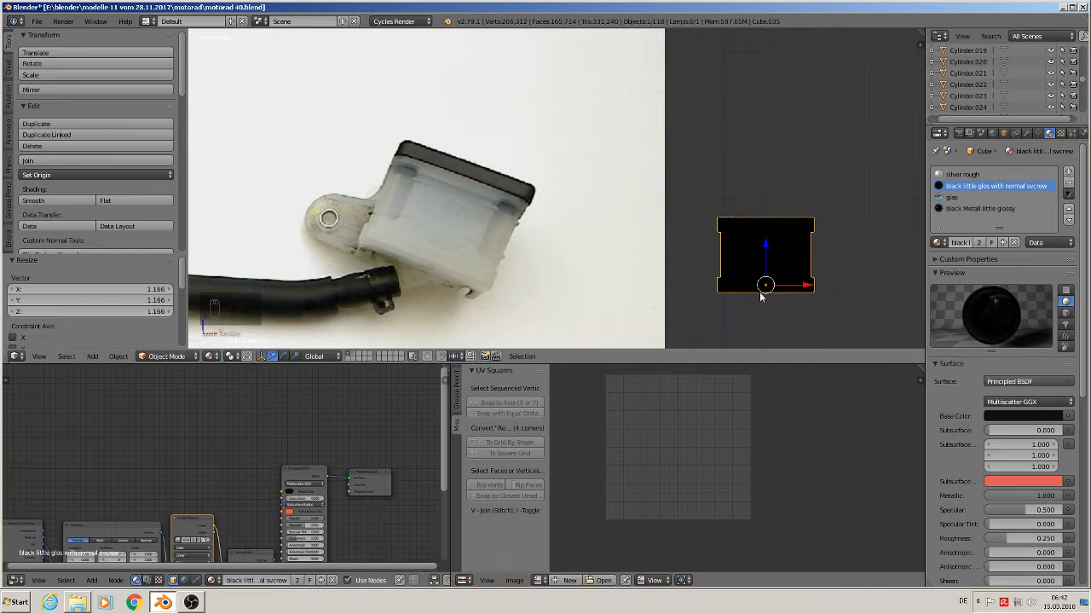
# Remove the silver rough, glas and black Metall little glossy material slots from the box.
pyautogui.press('Tab')
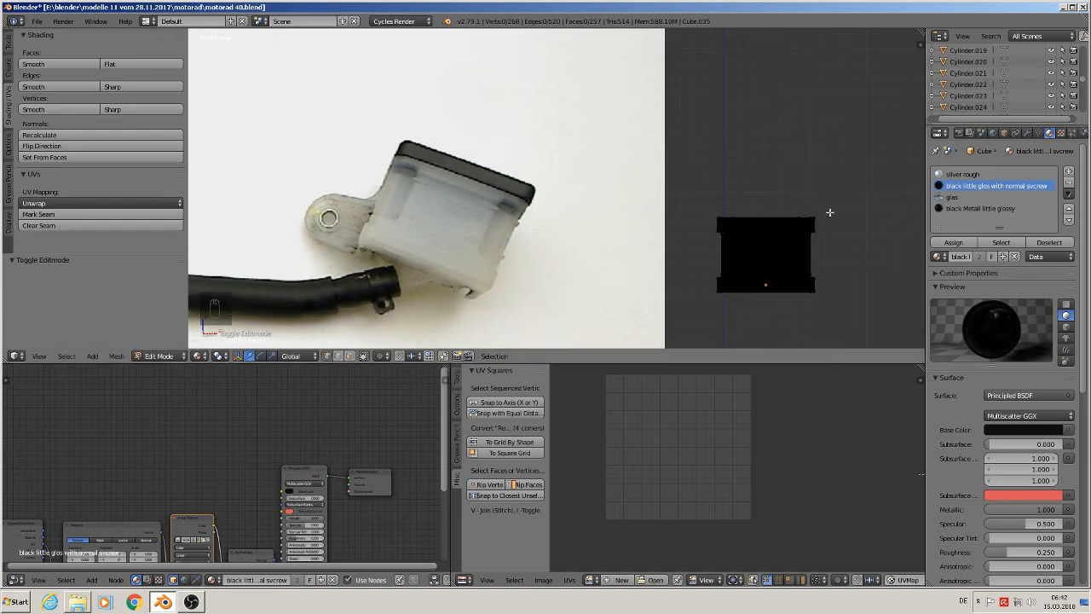
pyautogui.press('Tab')
pyautogui.press('Tab')
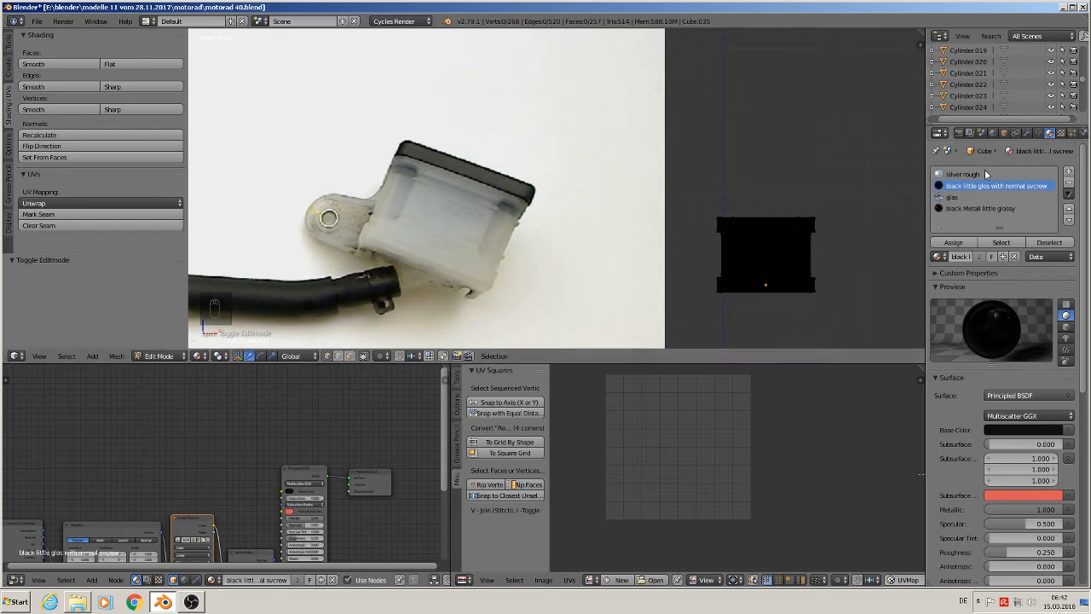
pyautogui.click(980, 173)
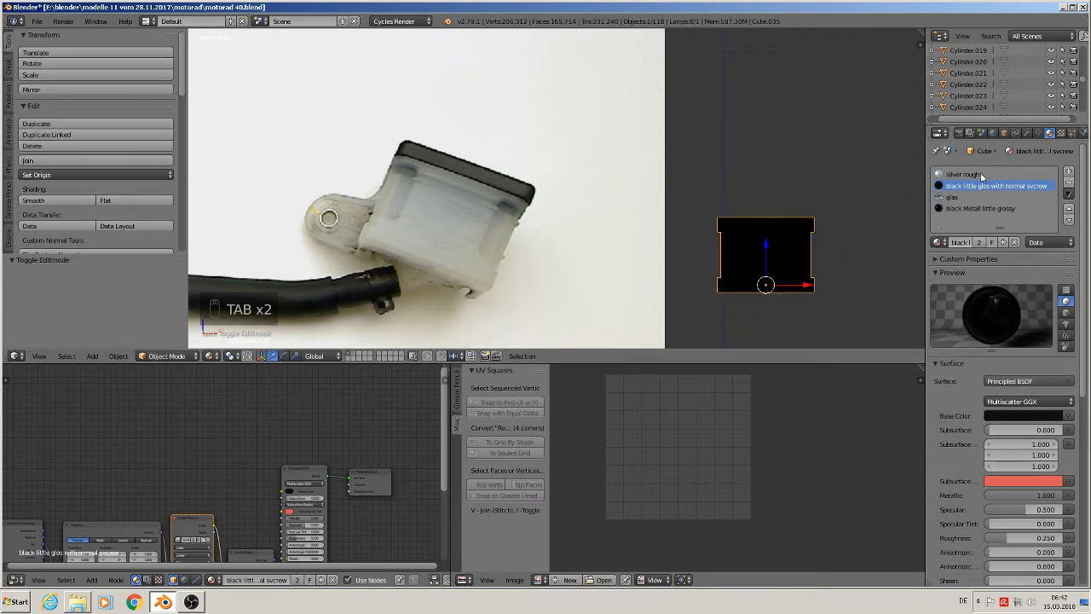
pyautogui.click(1069, 182)
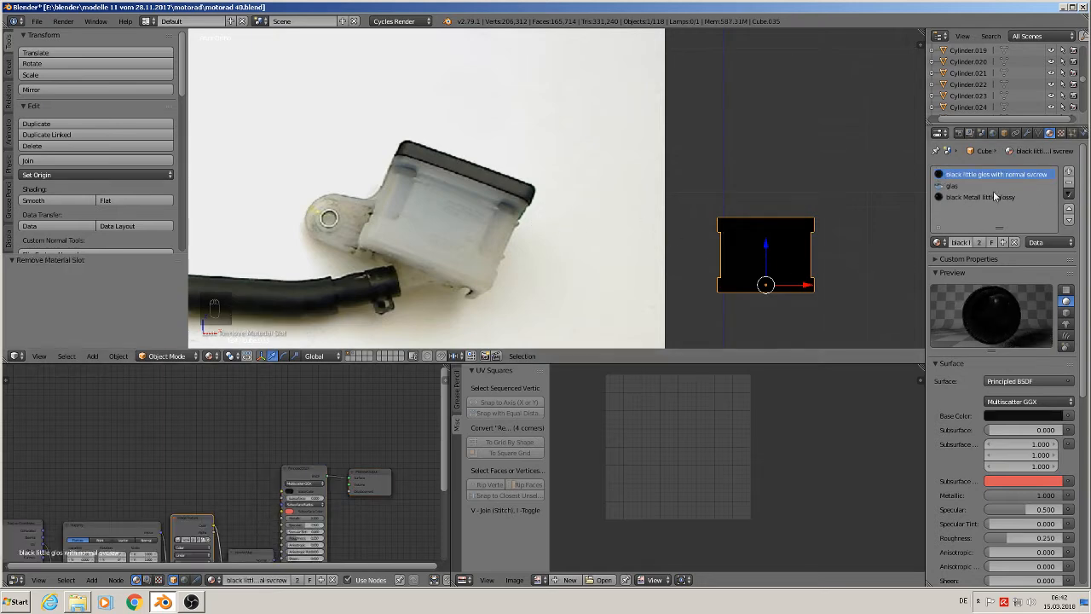
pyautogui.click(958, 187)
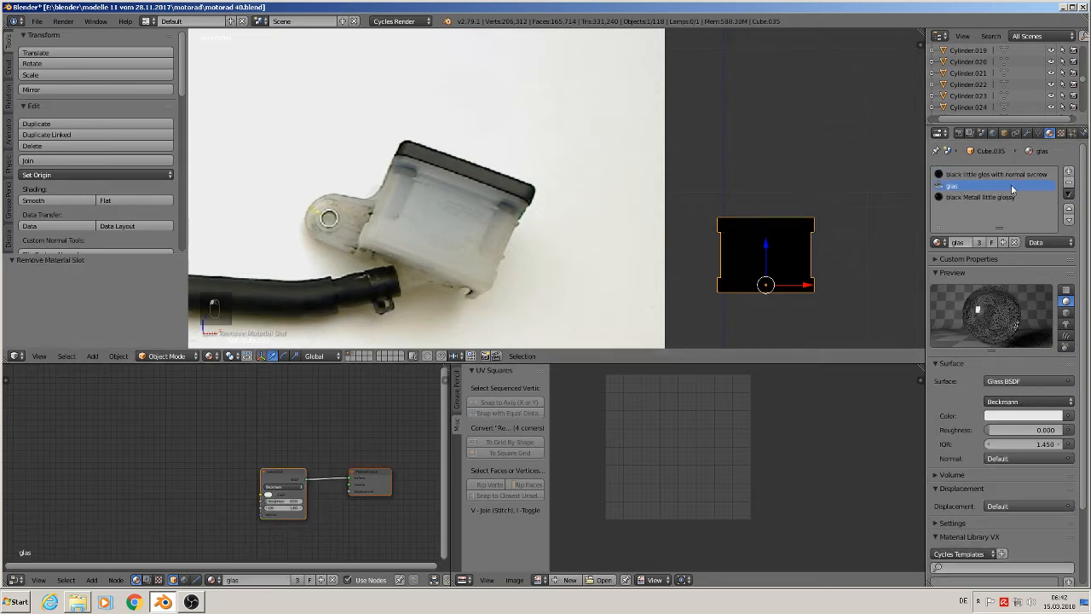
pyautogui.click(1069, 182)
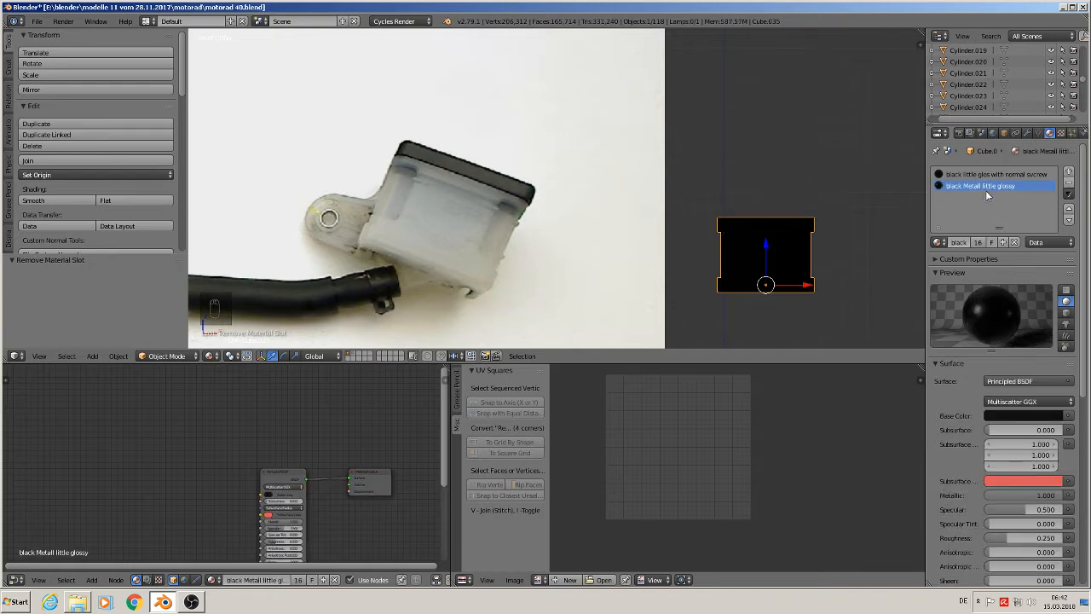
pyautogui.click(1069, 184)
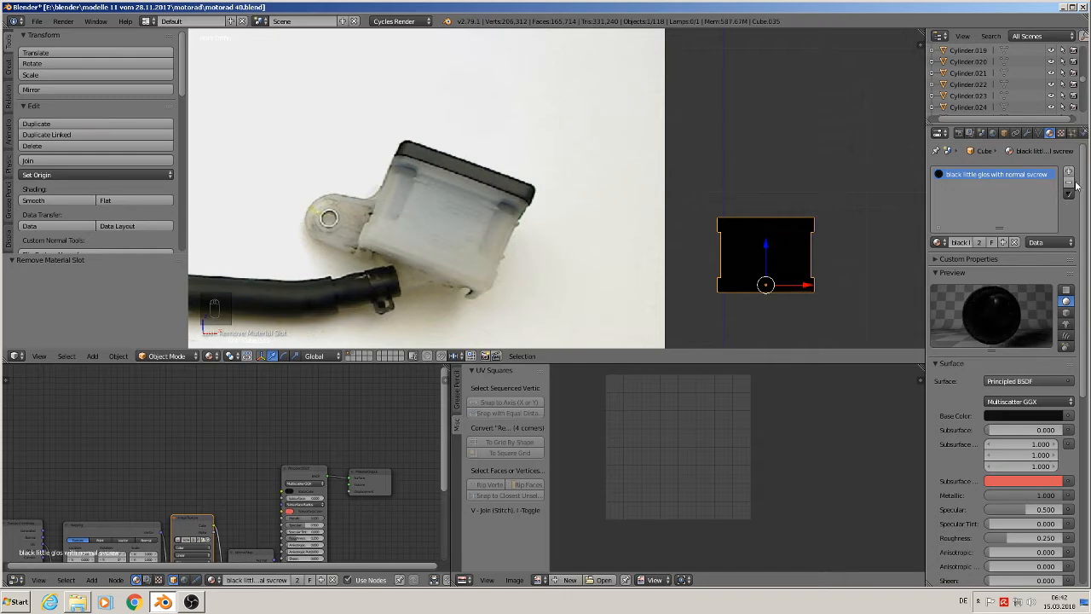
# Enter Edit Mode on the box and select the edge loop around the opening in its upper side.
pyautogui.moveTo(820, 288); pyautogui.dragTo(834, 315, button='middle')
pyautogui.scroll(2, 797, 315)
pyautogui.scroll(2, 834, 316)
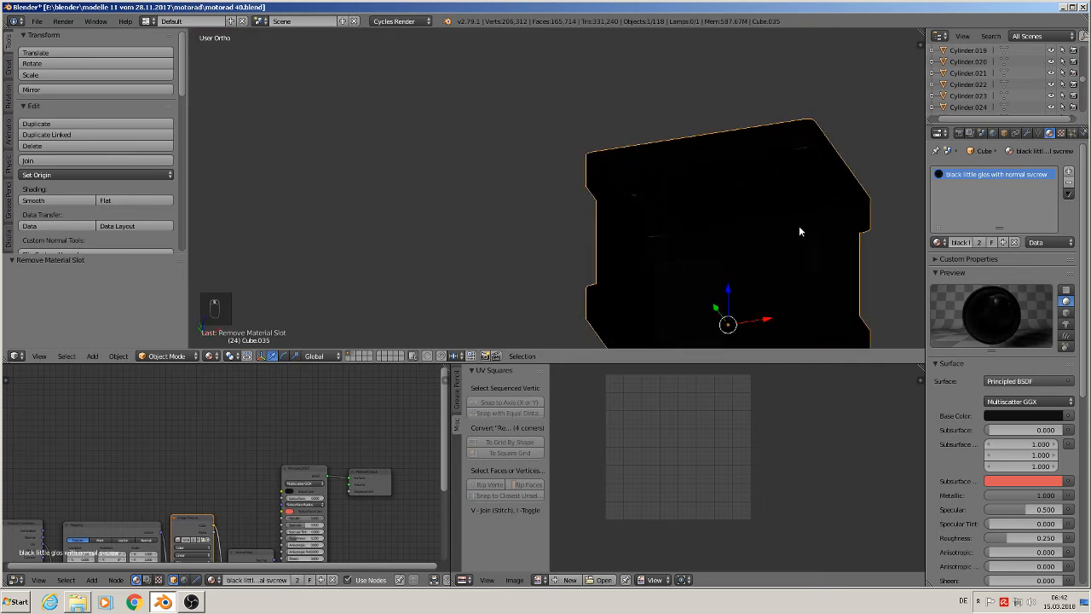
pyautogui.moveTo(798, 231); pyautogui.dragTo(774, 214, button='middle')
pyautogui.press('Tab')
pyautogui.press('Tab')
pyautogui.press('Tab')
pyautogui.keyDown('alt'); pyautogui.rightClick(714, 219); pyautogui.keyUp('alt')
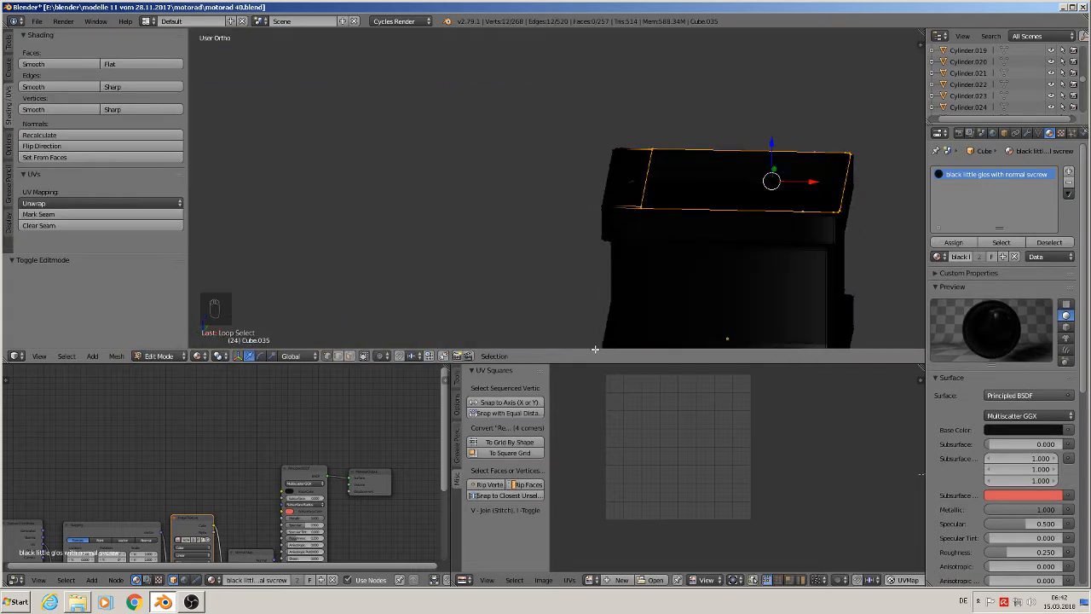
# Set the viewport to Solid shading and turn off Matcap.
pyautogui.click(201, 356)
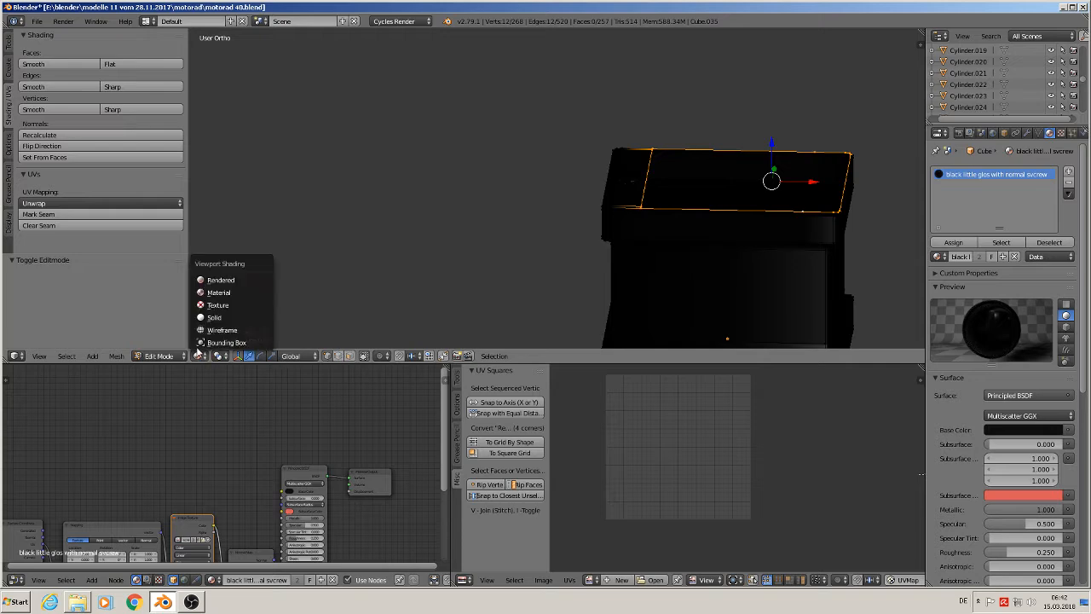
pyautogui.click(213, 317)
pyautogui.moveTo(644, 233); pyautogui.dragTo(729, 280, button='middle')
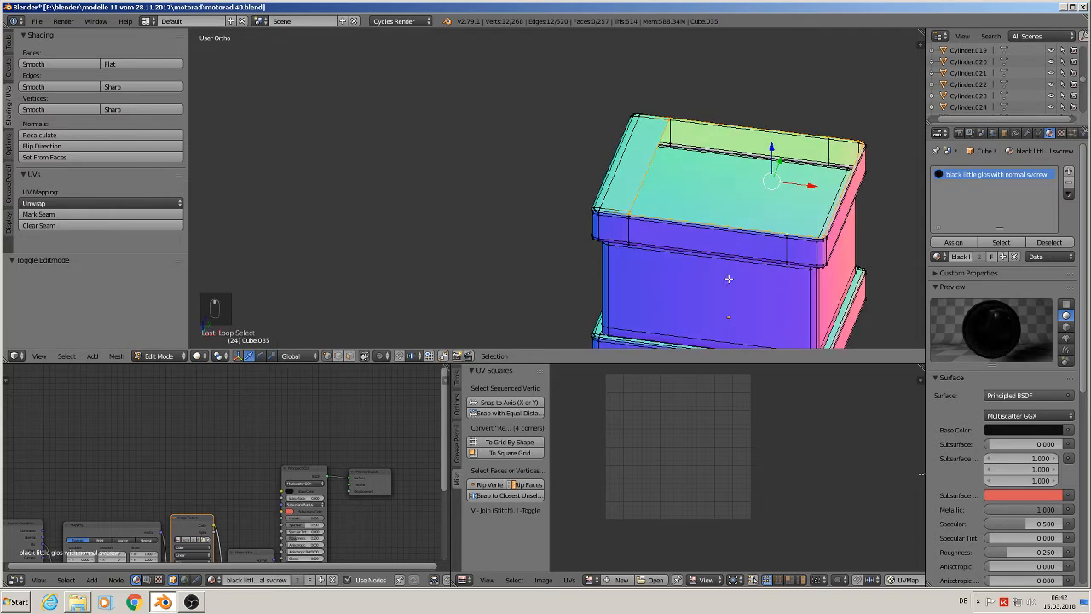
pyautogui.press('n')
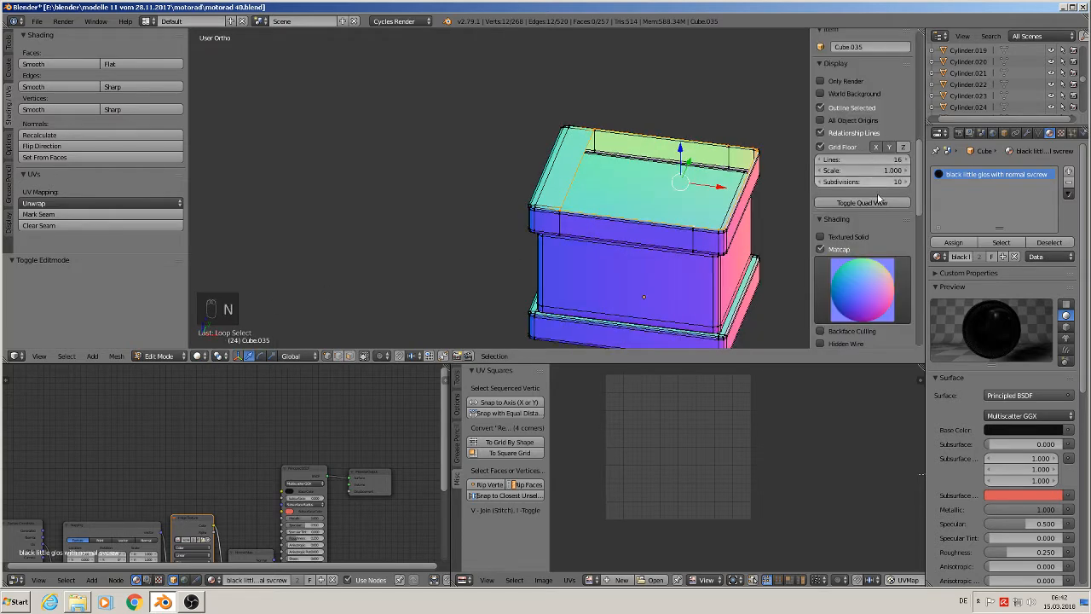
pyautogui.click(820, 249)
pyautogui.press('n')
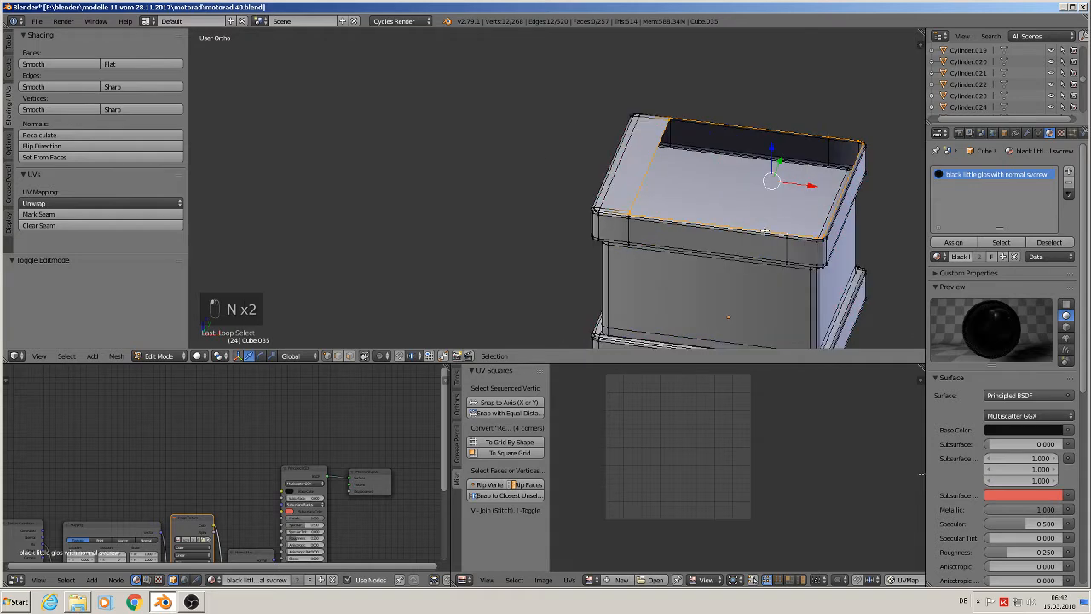
# Reselect the edge loop around the box's upper opening, fill it with a face, and deselect everything.
pyautogui.scroll(3, 766, 239)
pyautogui.keyDown('shift'); pyautogui.moveTo(702, 253); pyautogui.dragTo(562, 290, button='middle'); pyautogui.keyUp('shift')
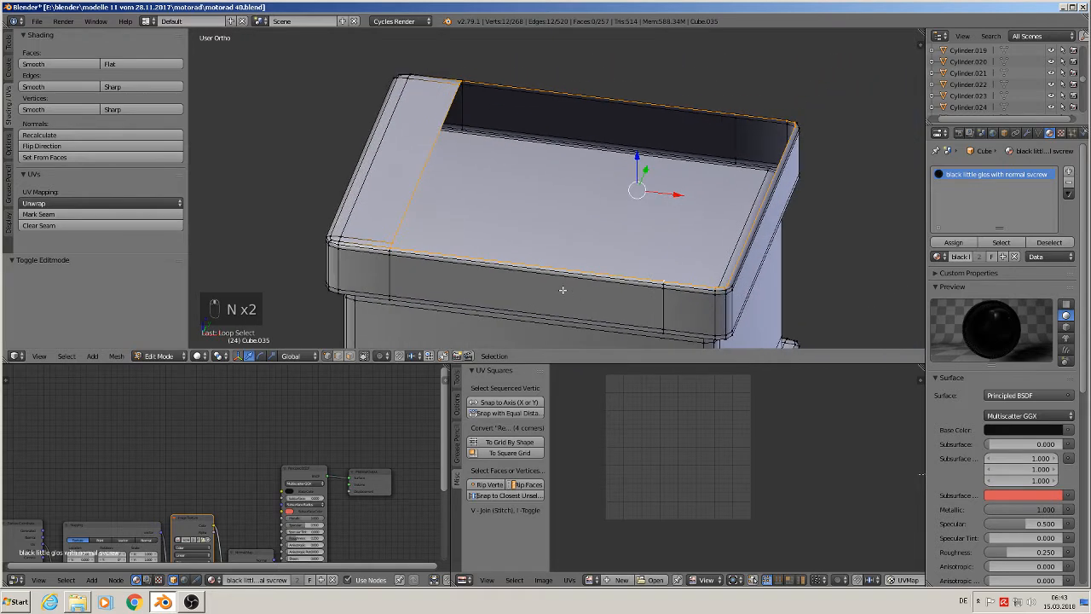
pyautogui.keyDown('alt'); pyautogui.click(591, 261); pyautogui.keyUp('alt')
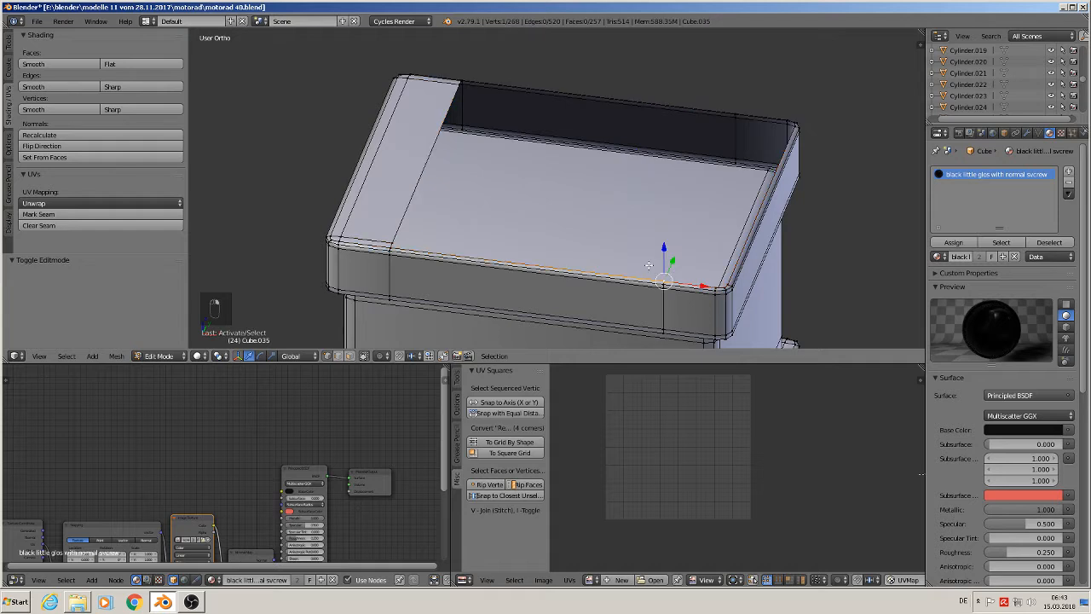
pyautogui.press('a')
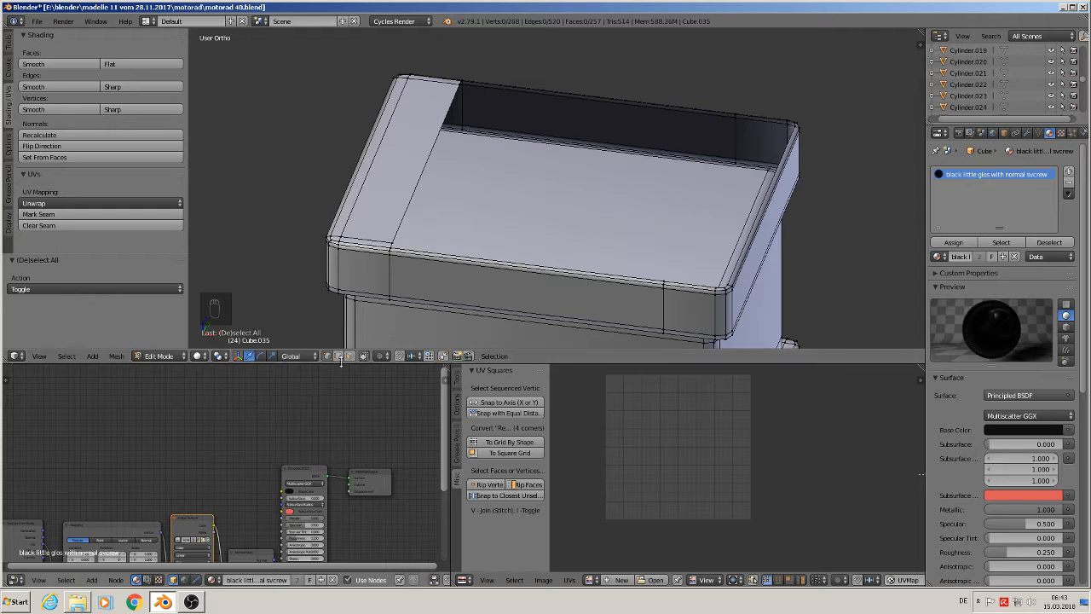
pyautogui.keyDown('alt'); pyautogui.click(505, 252); pyautogui.keyUp('alt')
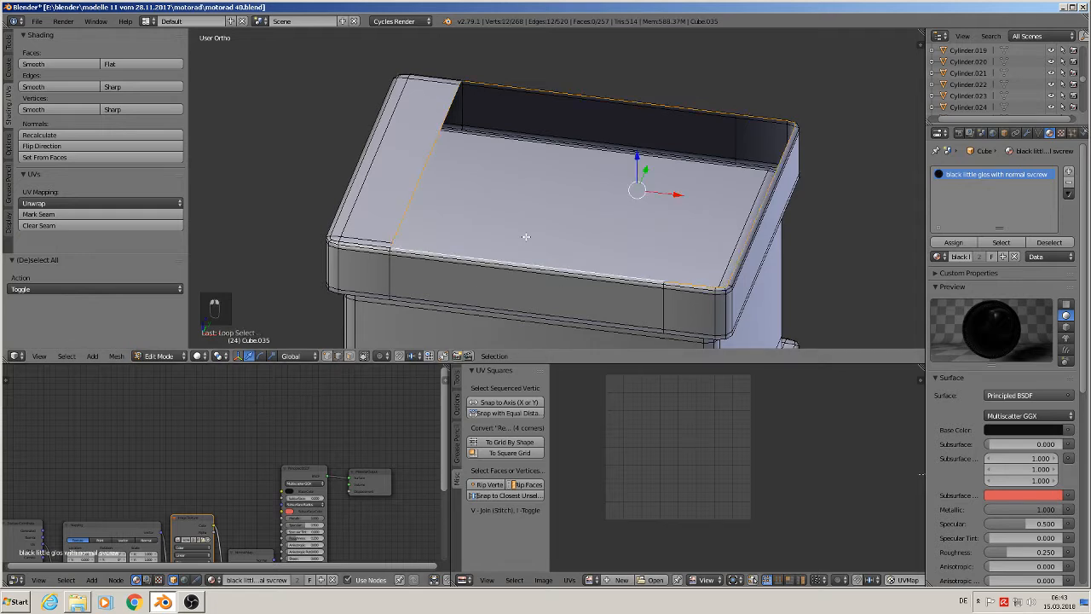
pyautogui.press('f')
pyautogui.moveTo(523, 236); pyautogui.dragTo(507, 277, button='middle')
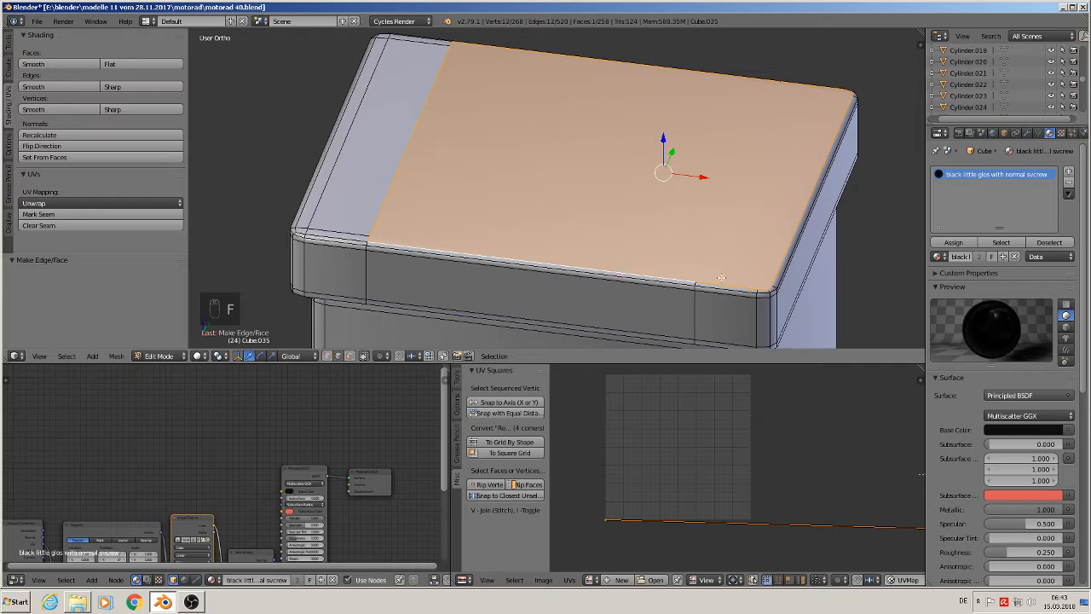
pyautogui.press('a')
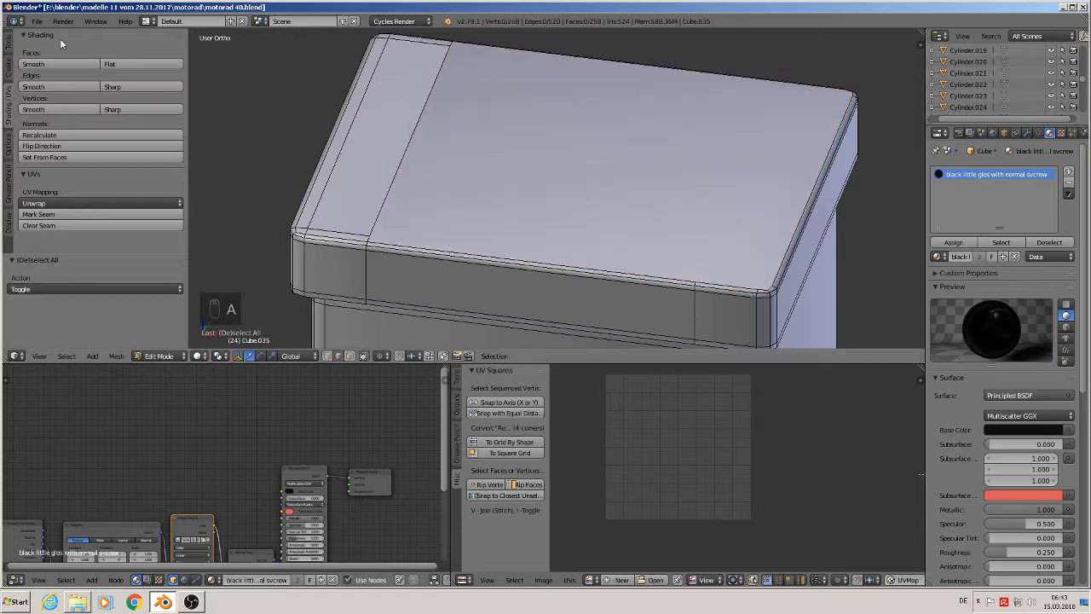
# Knife-cut the box's new upper face along its near long side, from the existing cross edge to the far corner.
pyautogui.click(10, 42)
pyautogui.scroll(-5, 70, 226)
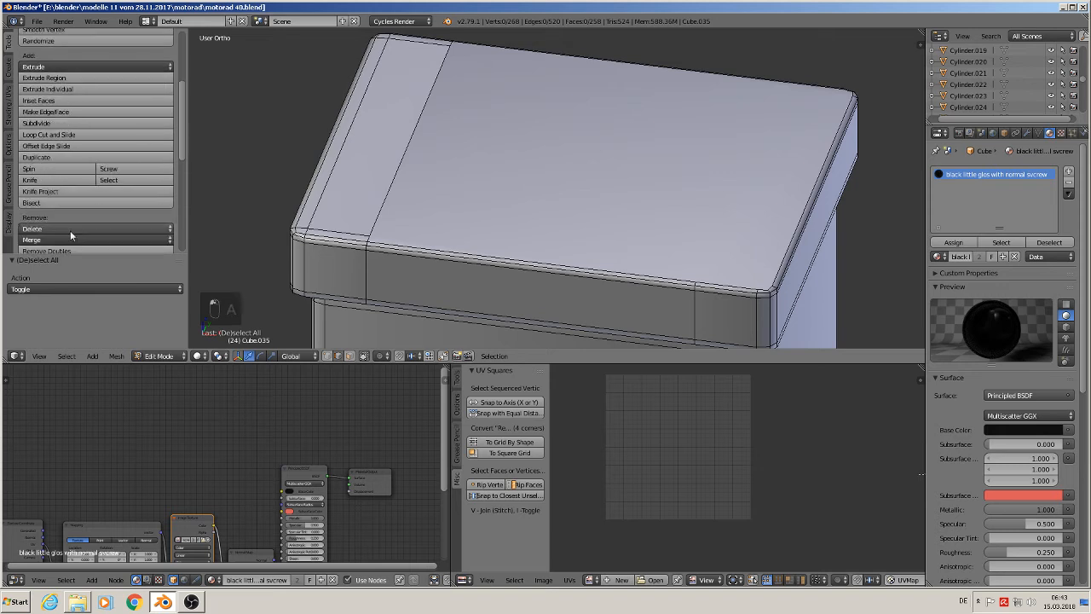
pyautogui.click(42, 178)
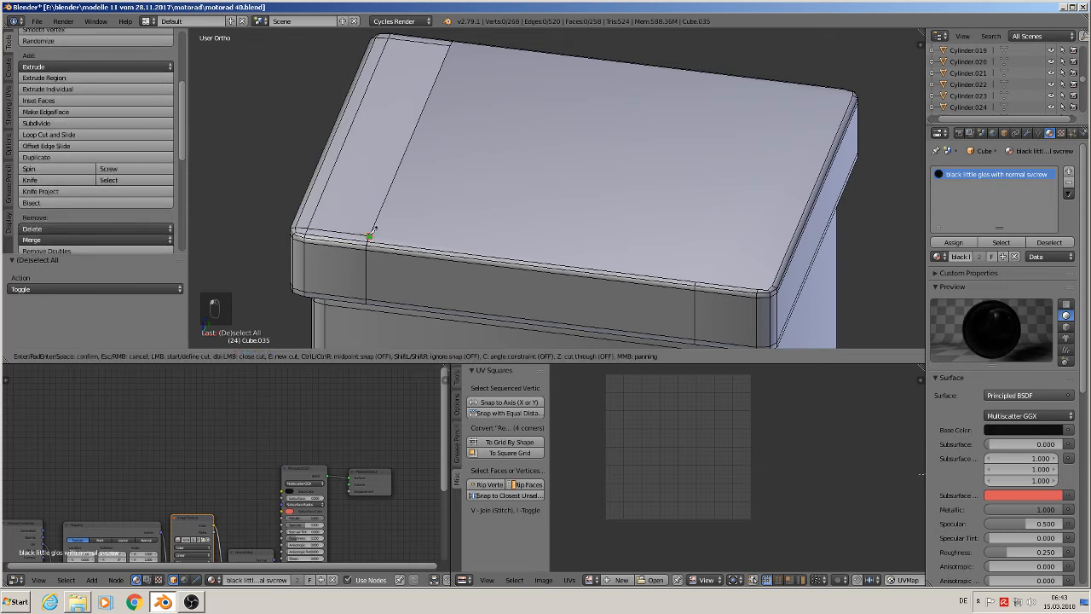
pyautogui.click(369, 236)
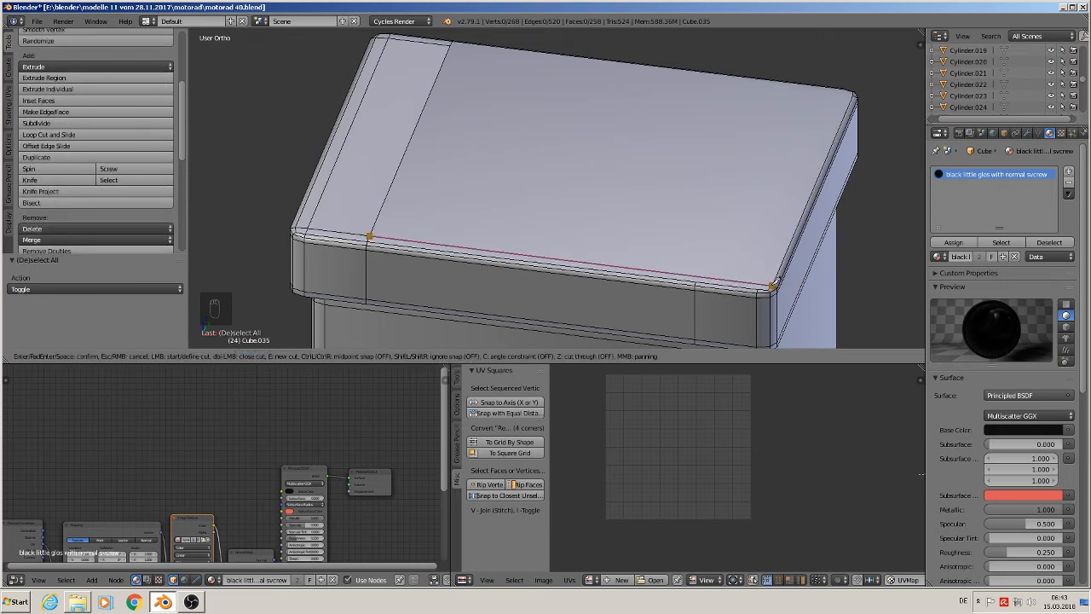
pyautogui.click(773, 284)
pyautogui.press('Return')
# Knife-cut the upper face along its opposite long side, from the existing cross edge to the corner.
pyautogui.moveTo(766, 241); pyautogui.dragTo(440, 235, button='middle')
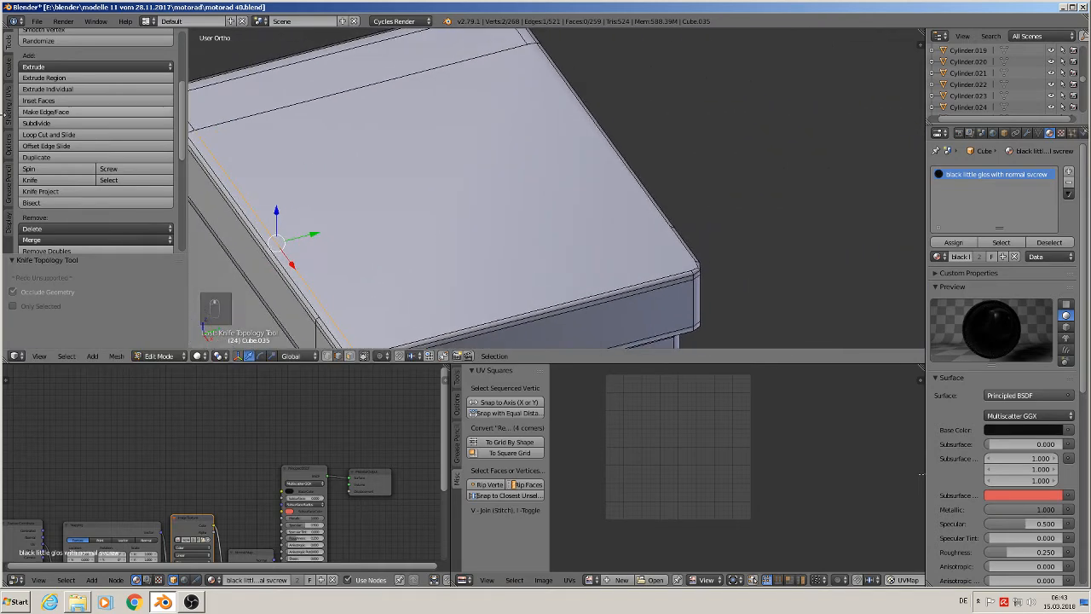
pyautogui.click(31, 180)
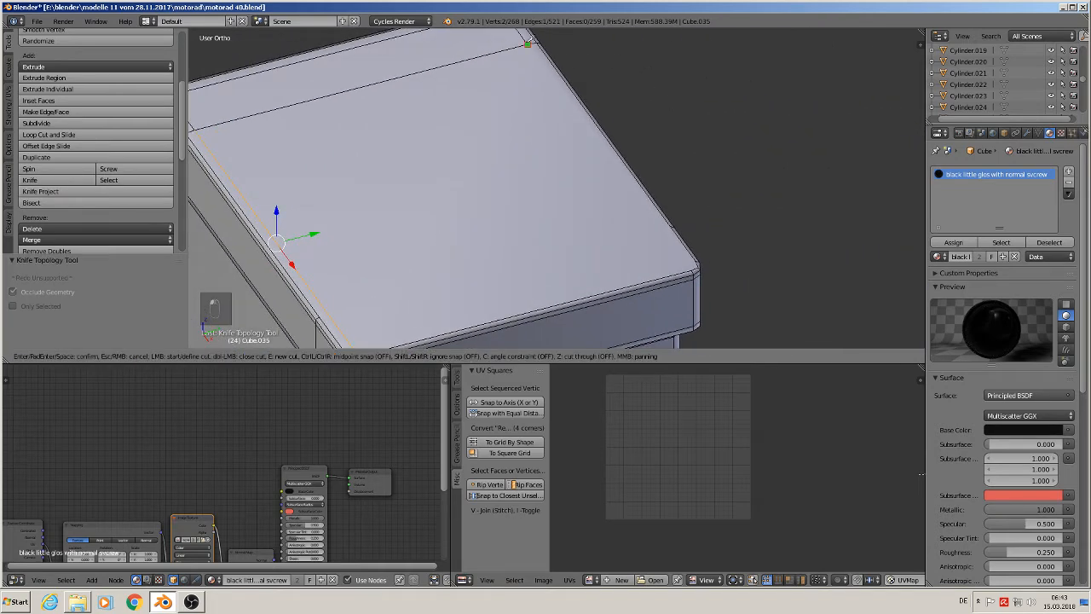
pyautogui.click(529, 42)
pyautogui.click(692, 269)
pyautogui.press('Return')
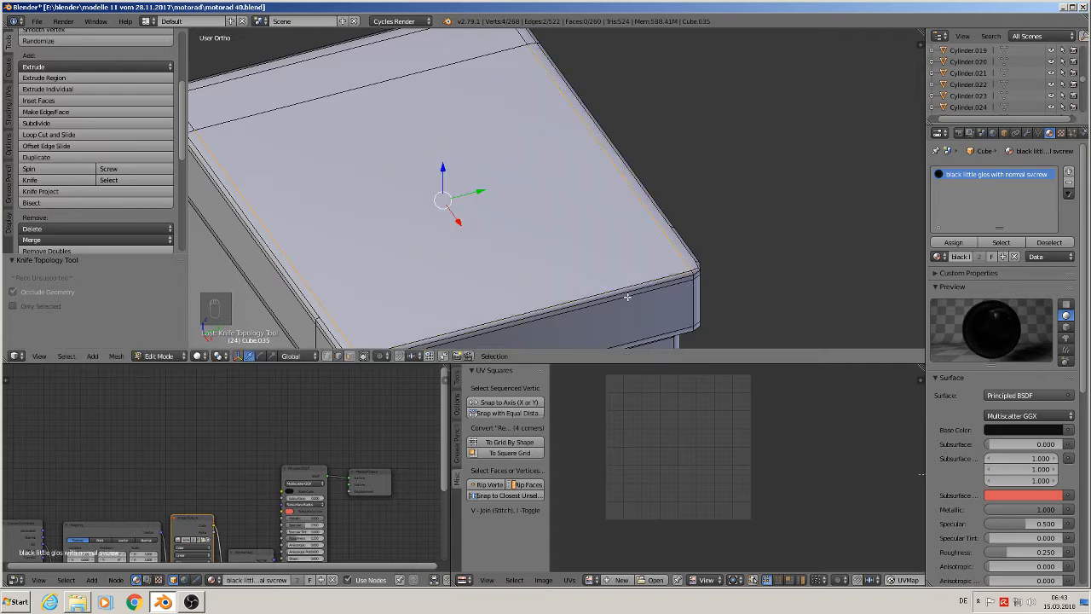
# Knife-cut across the upper face between both long sides, in line with the lid's vertical edge near the end corner.
pyautogui.moveTo(627, 297); pyautogui.dragTo(463, 297, button='middle')
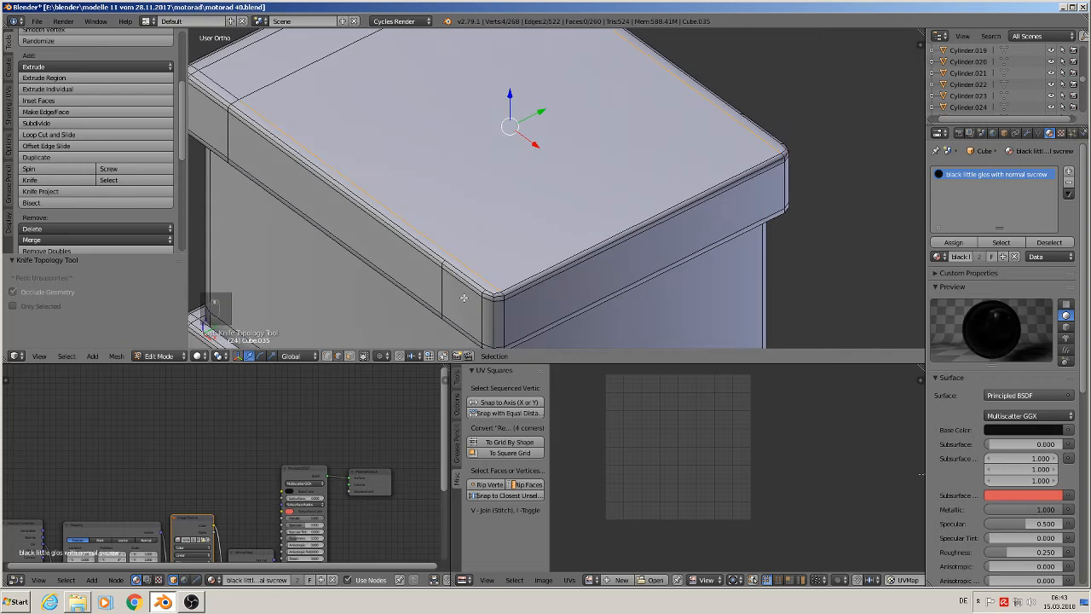
pyautogui.click(34, 180)
pyautogui.click(446, 258)
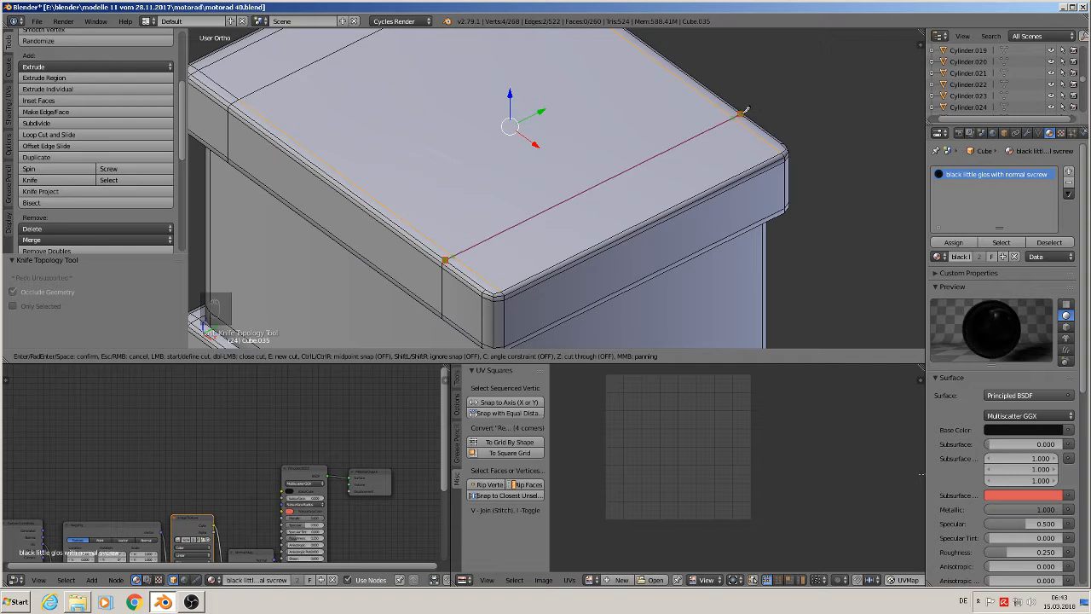
pyautogui.click(743, 110)
pyautogui.press('Return')
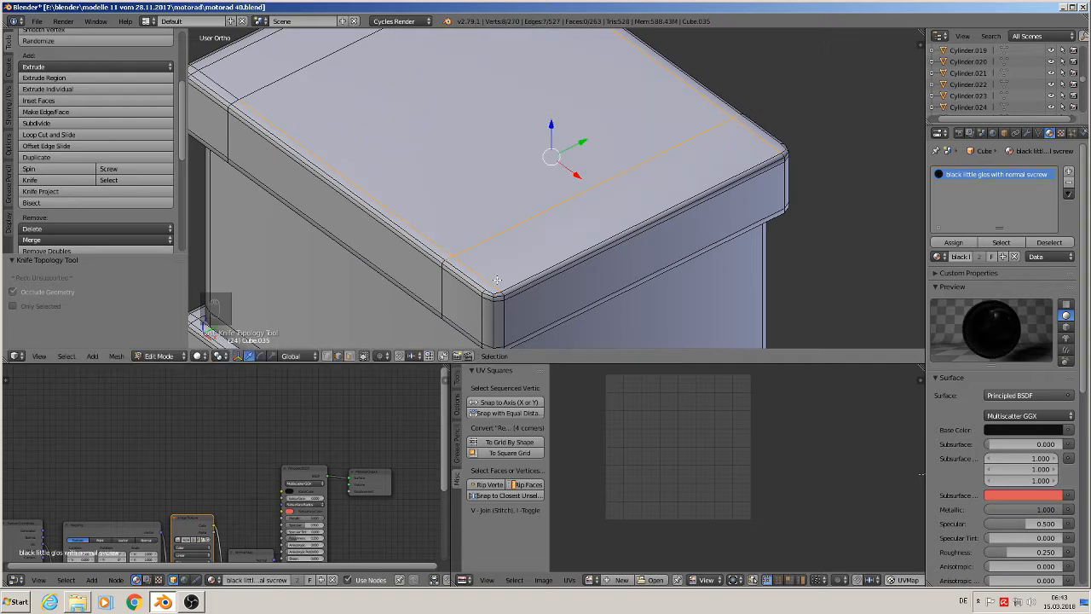
# Knife-cut the upper face along its short end between the two corners and inspect the lid in Object Mode.
pyautogui.click(43, 182)
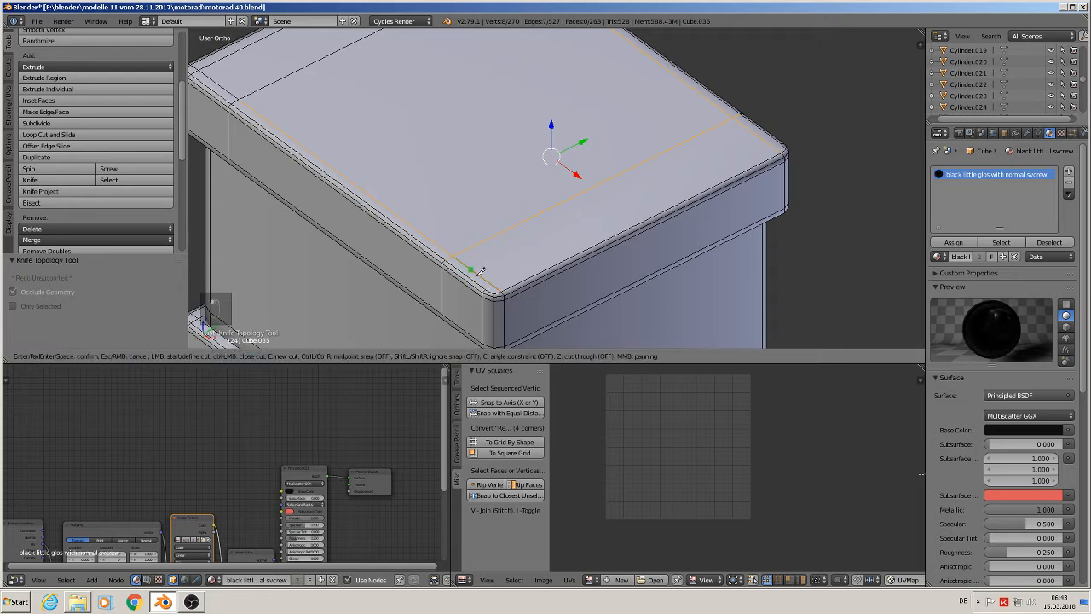
pyautogui.click(490, 287)
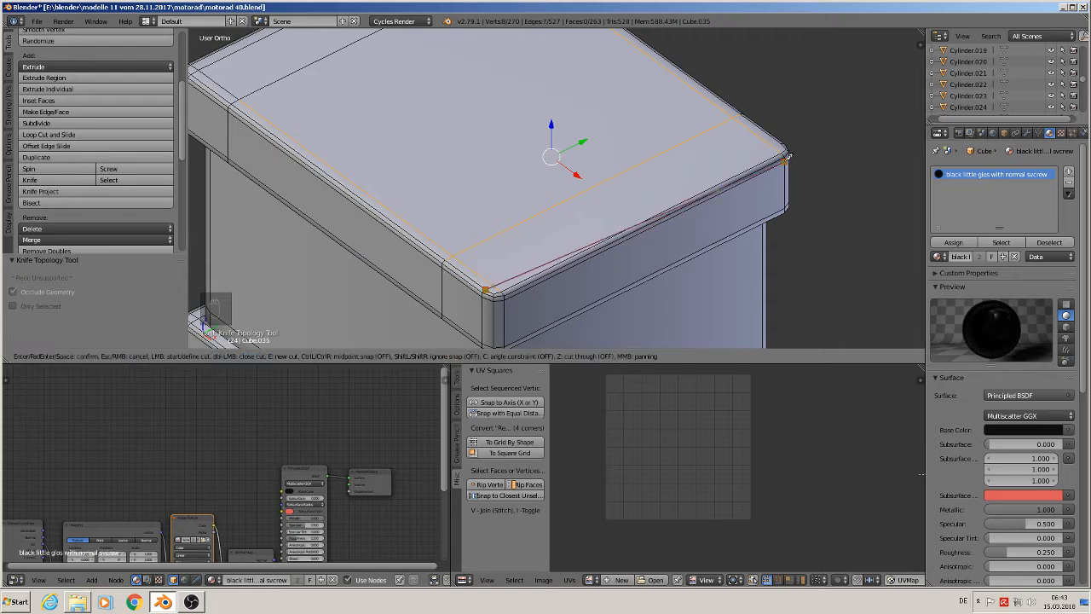
pyautogui.press('space')
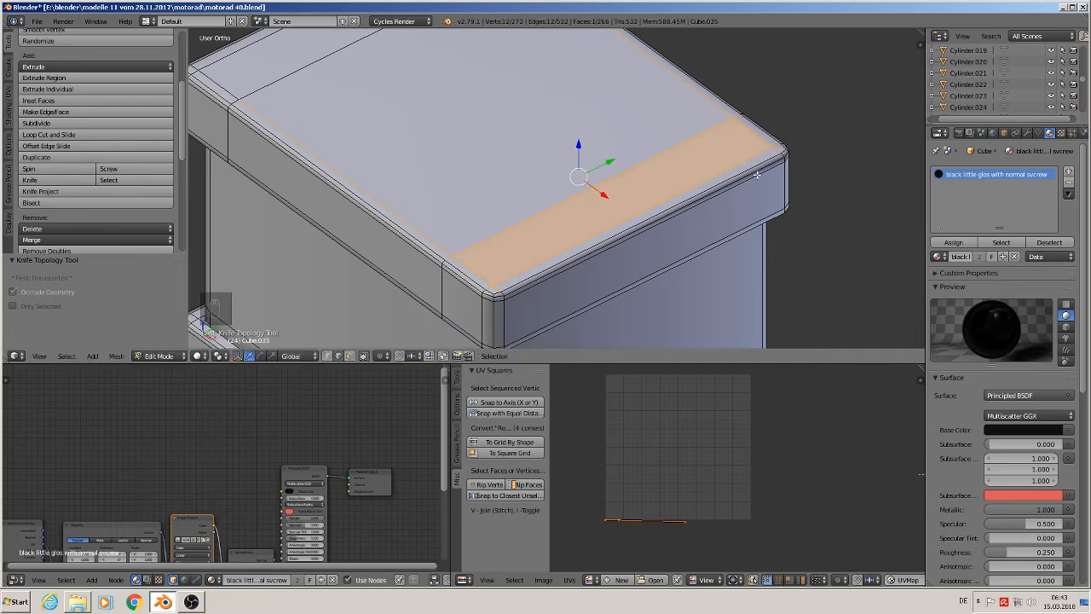
pyautogui.press('Tab')
pyautogui.scroll(-3, 626, 189)
pyautogui.moveTo(550, 180); pyautogui.dragTo(630, 177, button='middle')
pyautogui.press('Tab')
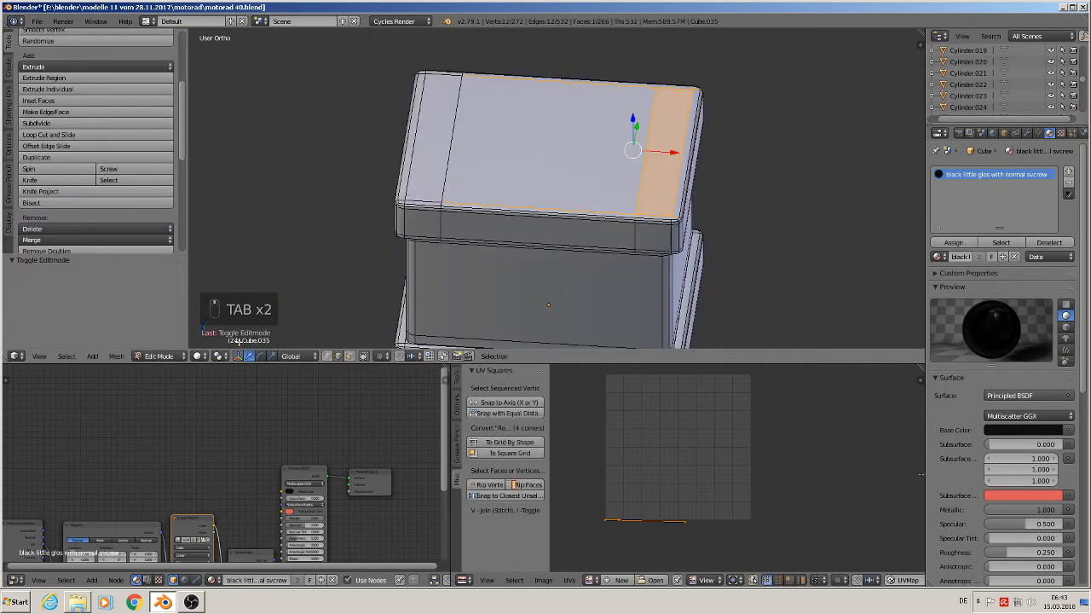
# Set the viewport to Material shading, leave Edit Mode, and show the box in front view beside the reference photo.
pyautogui.click(198, 356)
pyautogui.click(217, 294)
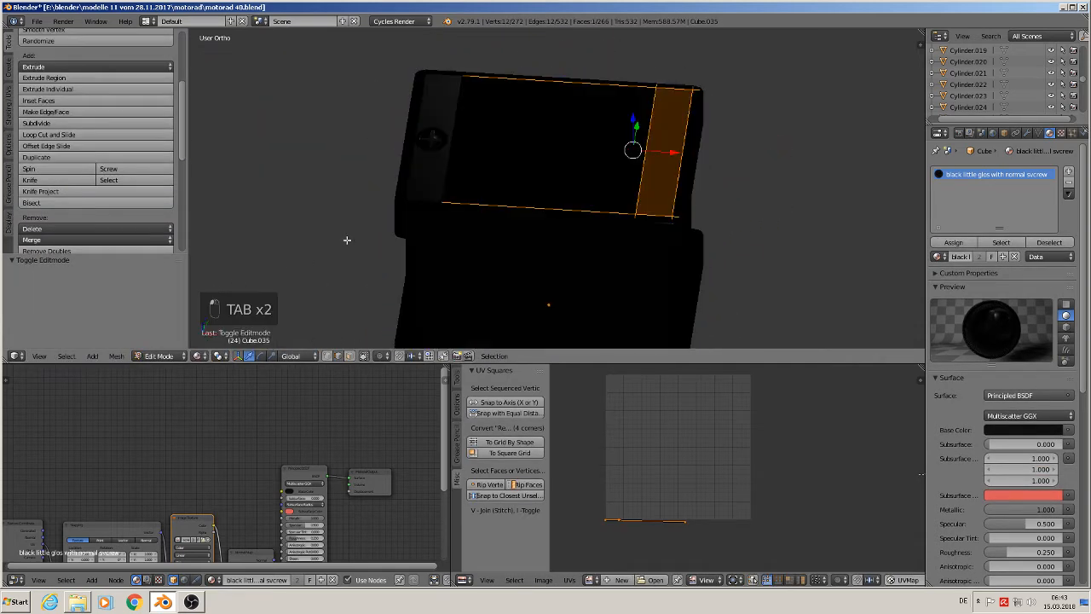
pyautogui.press('Tab')
pyautogui.scroll(1, 474, 209)
pyautogui.scroll(-3, 475, 201)
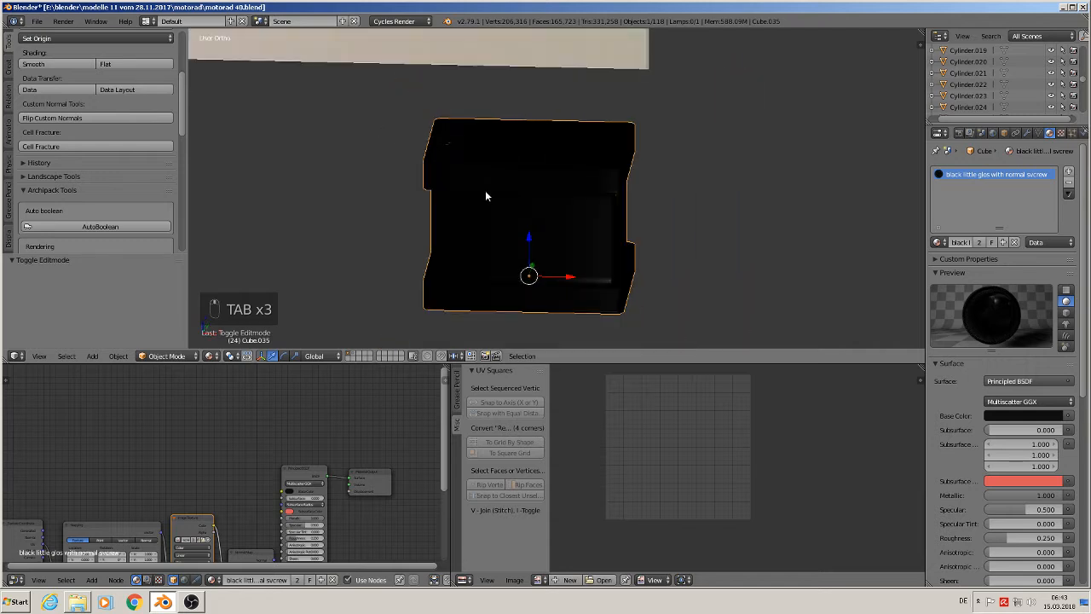
pyautogui.moveTo(485, 192); pyautogui.dragTo(543, 190, button='middle')
pyautogui.scroll(2, 569, 193)
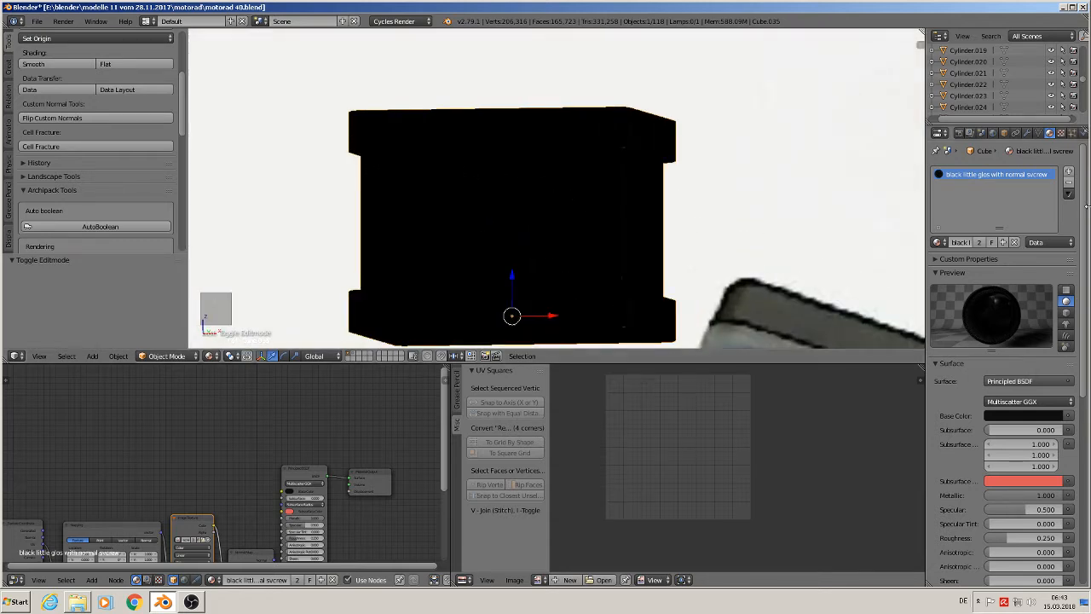
pyautogui.scroll(-4, 529, 298)
pyautogui.press('KP_1')
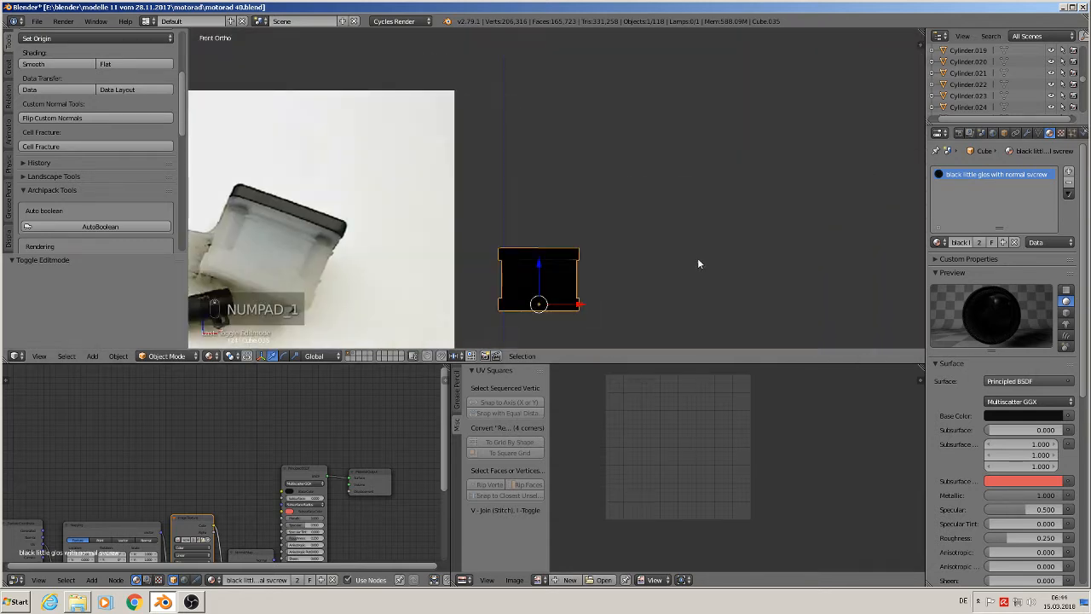
pyautogui.scroll(1, 617, 263)
pyautogui.keyDown('shift'); pyautogui.moveTo(262, 278); pyautogui.dragTo(466, 231, button='middle'); pyautogui.keyUp('shift')
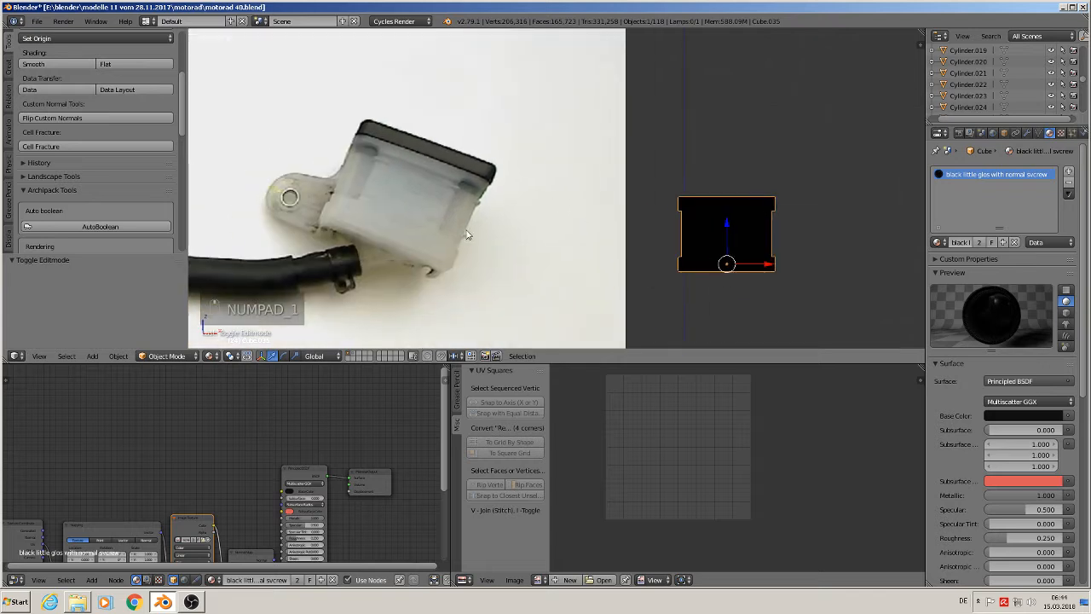
# Add a second material slot with a new material named "plastic white translucent" and set its surface to Translucent BSDF.
pyautogui.click(1069, 171)
pyautogui.click(986, 245)
pyautogui.click(970, 242)
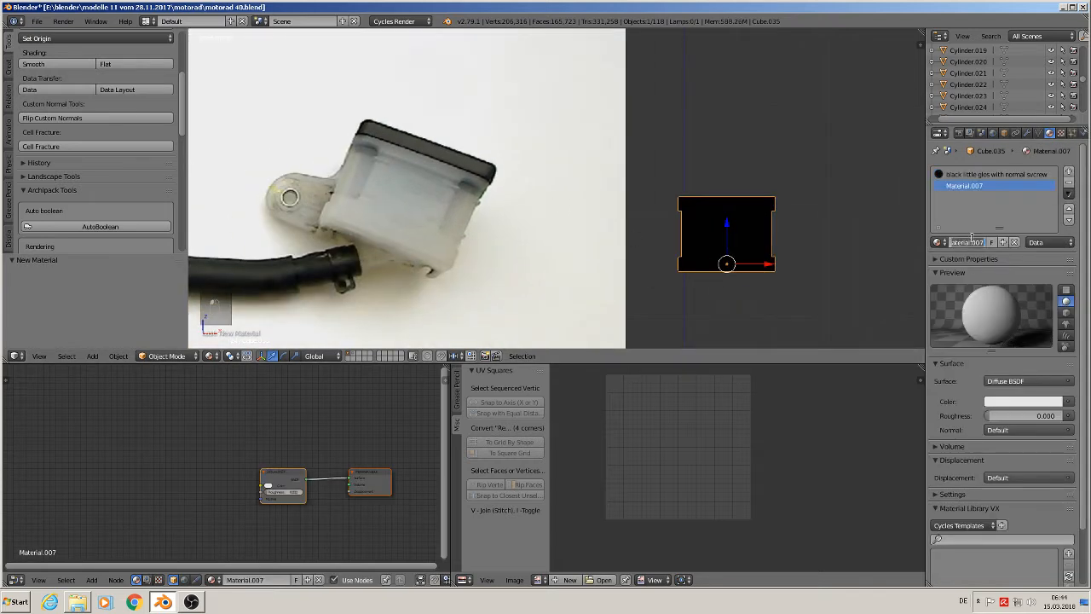
pyautogui.write('plastic white')
pyautogui.write('translucent')
pyautogui.press('Return')
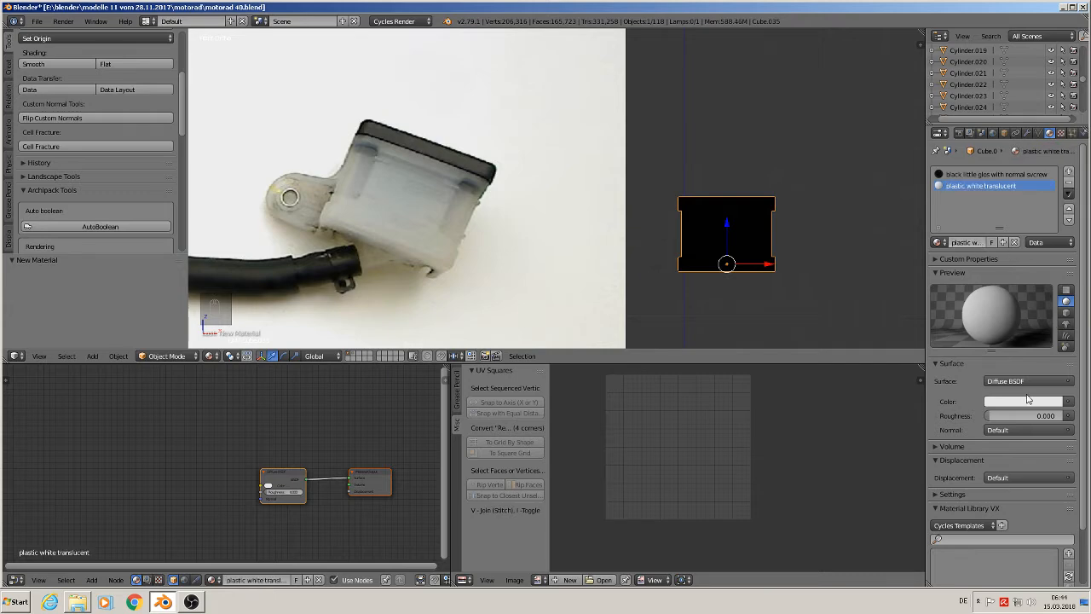
pyautogui.click(1013, 384)
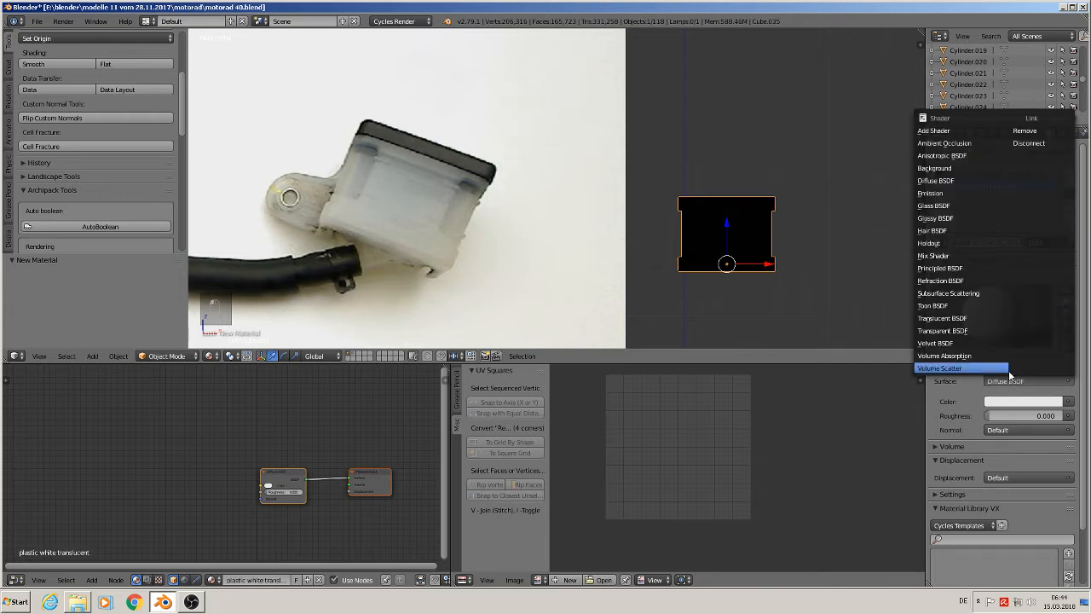
pyautogui.click(955, 321)
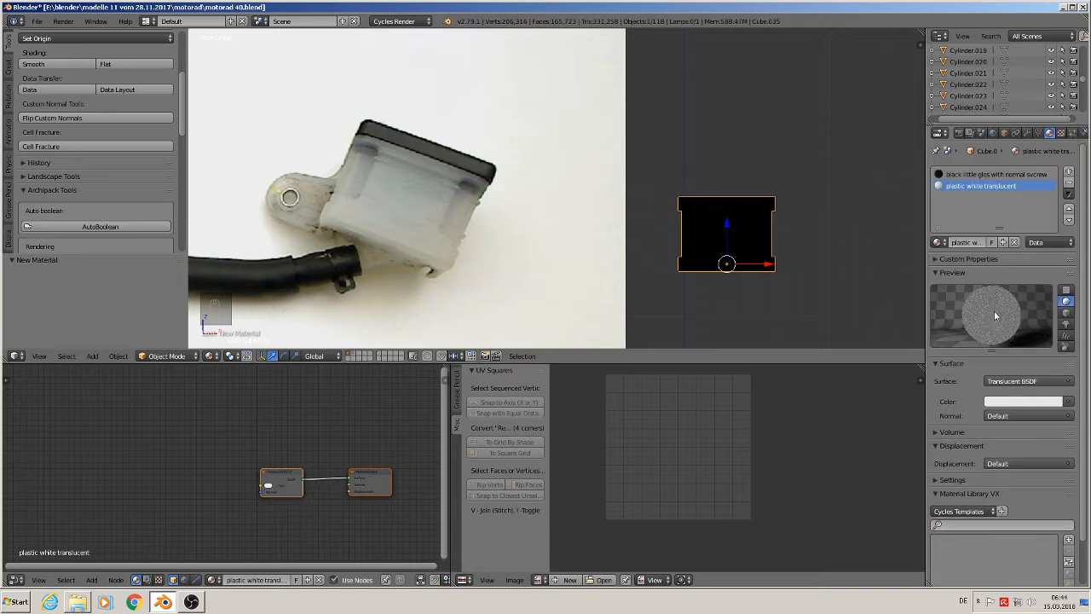
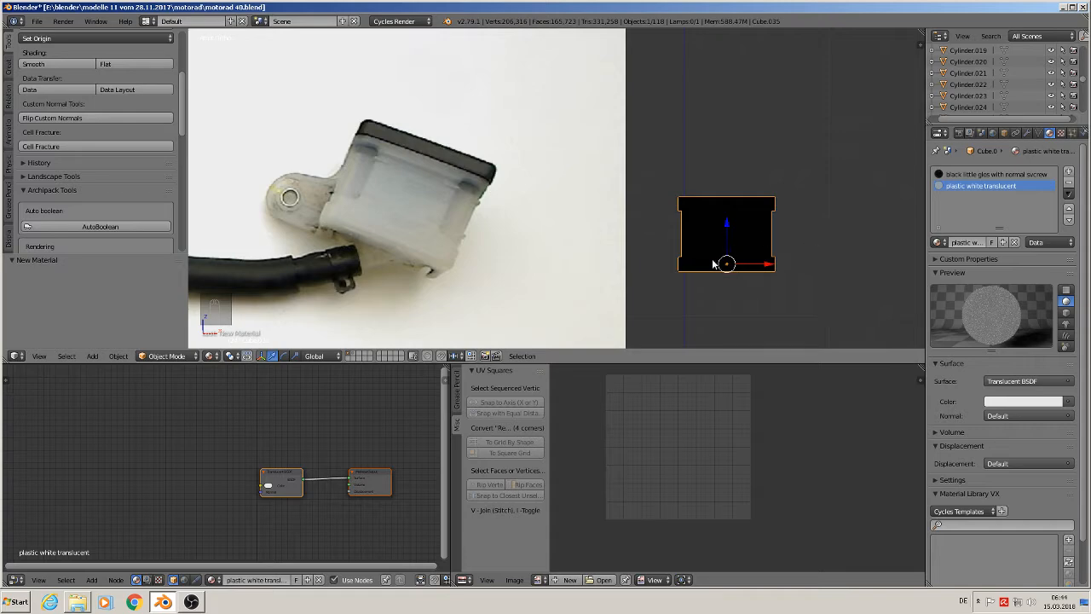
# In Edit Mode, select the box's lower rim by growing its bottom edge loop and assign the plastic white translucent material.
pyautogui.press('Tab')
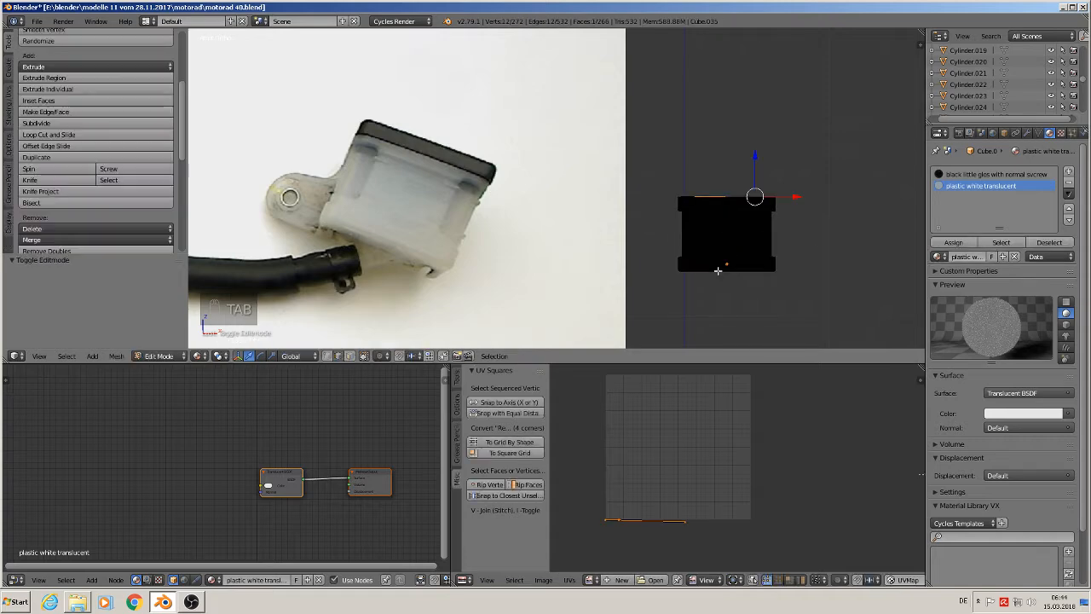
pyautogui.scroll(2, 725, 277)
pyautogui.keyDown('alt'); pyautogui.rightClick(712, 264); pyautogui.keyUp('alt')
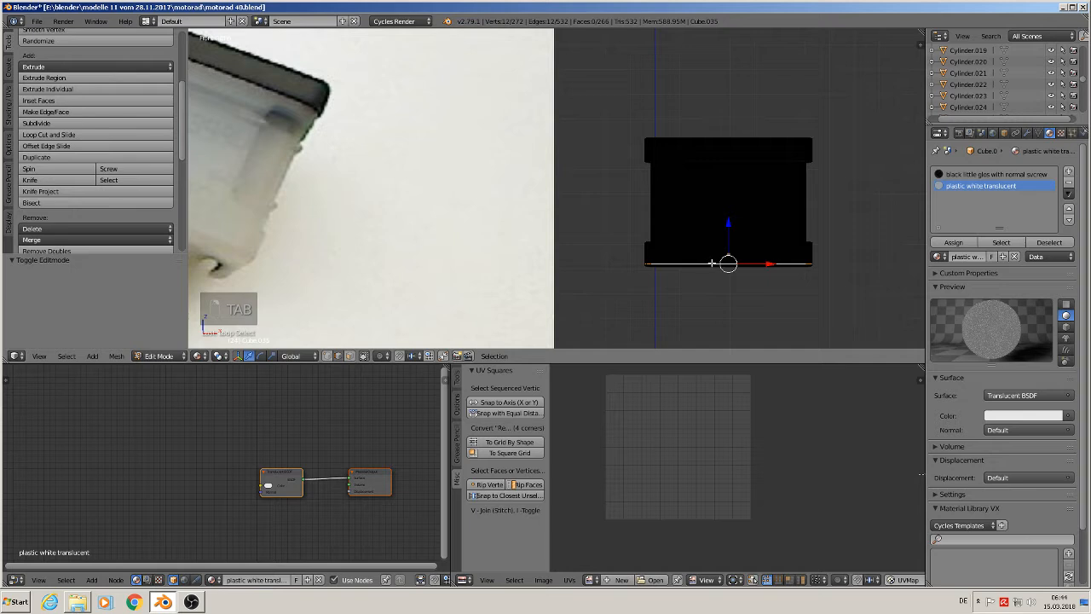
pyautogui.press('ctrl+KP_Add')
pyautogui.press('ctrl+KP_Add')
pyautogui.press('ctrl+KP_Add')
pyautogui.press('ctrl+KP_Add')
pyautogui.press('ctrl+KP_Add')
pyautogui.press('ctrl+KP_Add')
pyautogui.press('ctrl+KP_Add')
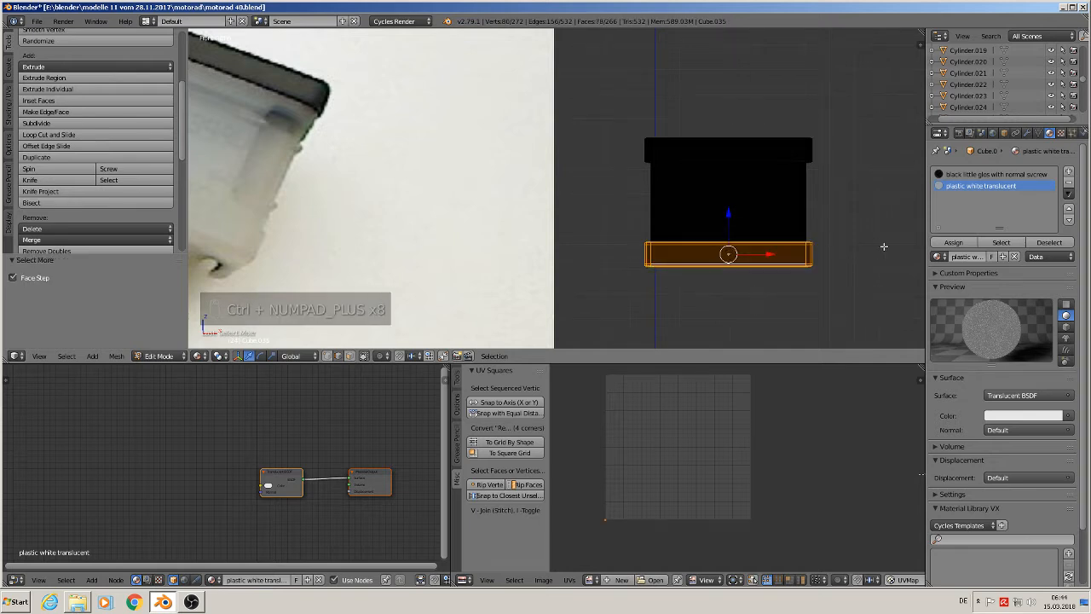
pyautogui.click(953, 242)
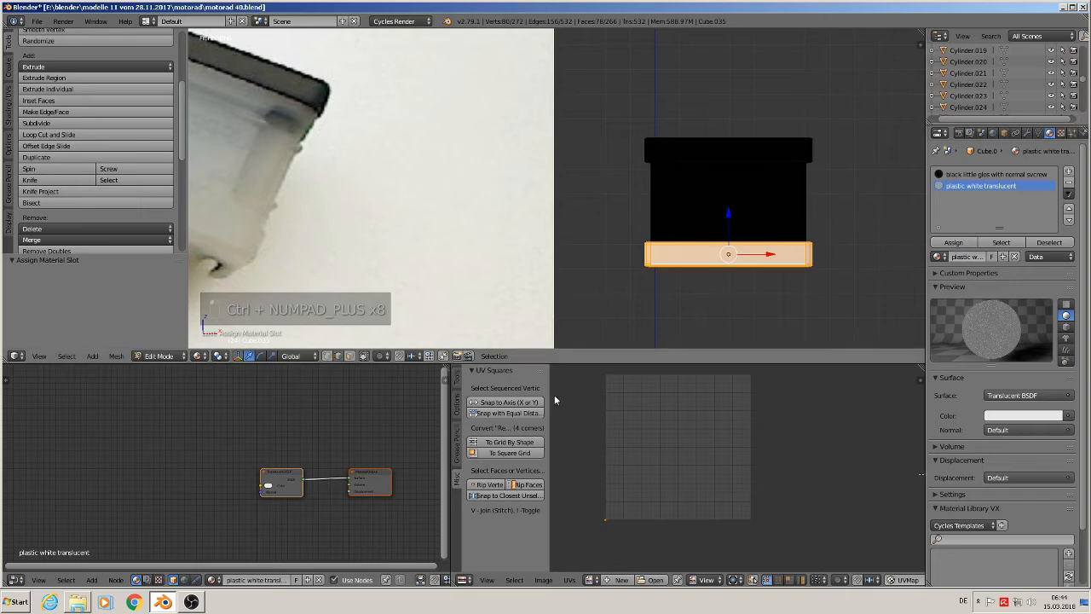
# Select the box's middle wall faces out to both rims, assign plastic white translucent to them, and leave Edit Mode.
pyautogui.keyDown('alt'); pyautogui.rightClick(804, 224); pyautogui.keyUp('alt')
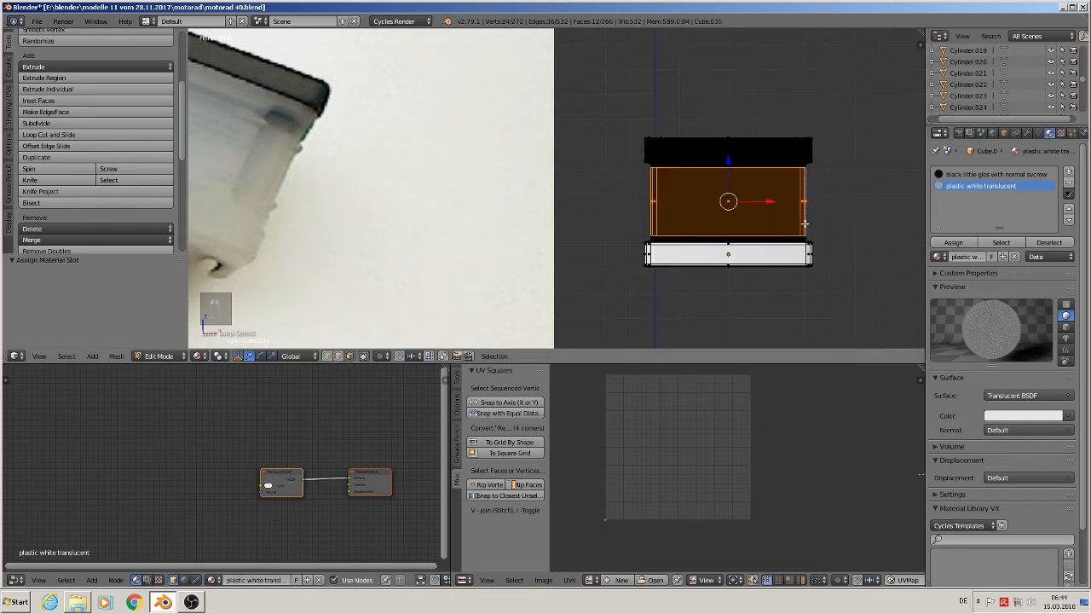
pyautogui.press('ctrl+KP_Add')
pyautogui.press('ctrl+KP_Add')
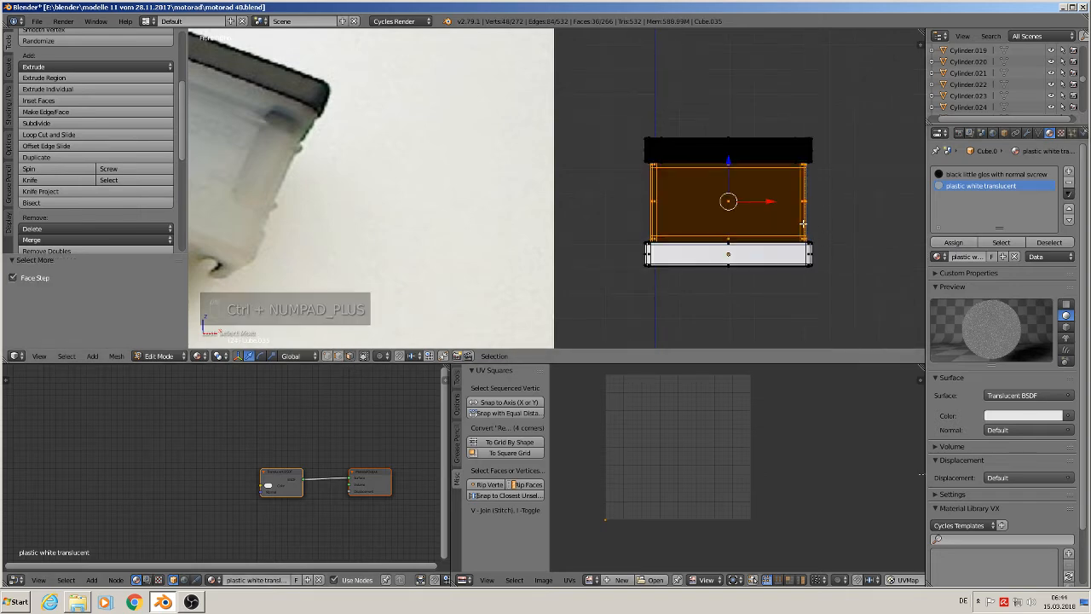
pyautogui.click(953, 242)
pyautogui.press('Tab')
pyautogui.scroll(-3, 677, 236)
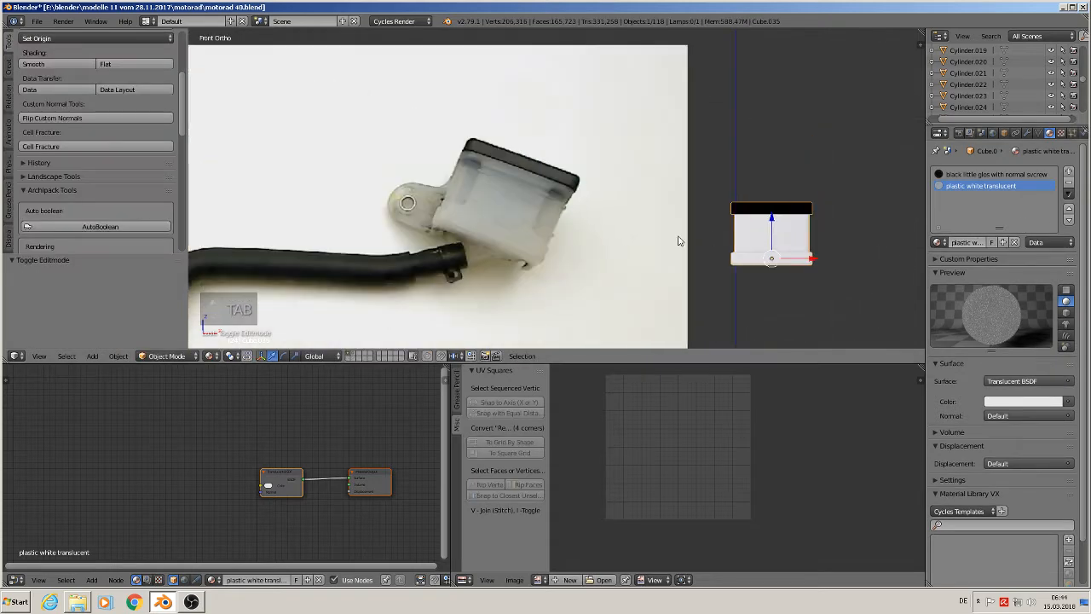
pyautogui.scroll(-1, 540, 285)
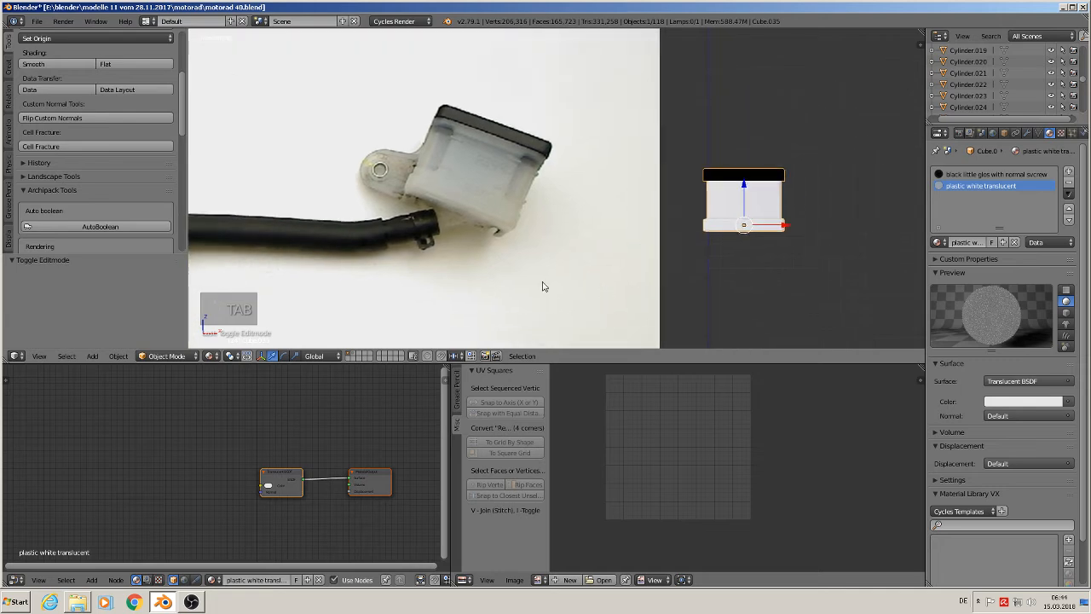
pyautogui.scroll(-2, 461, 205)
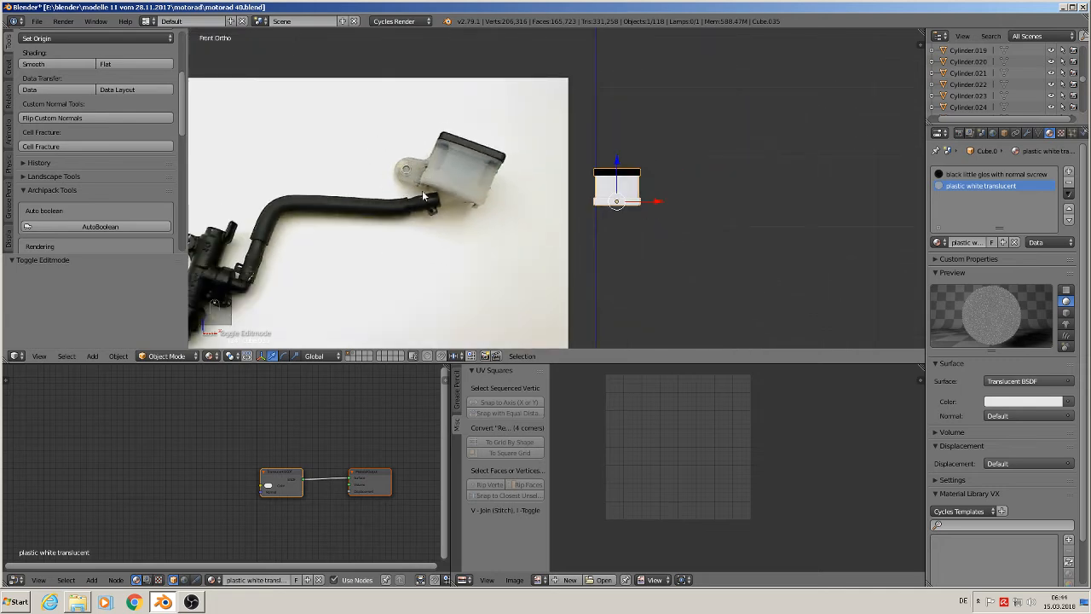
pyautogui.scroll(3, 436, 211)
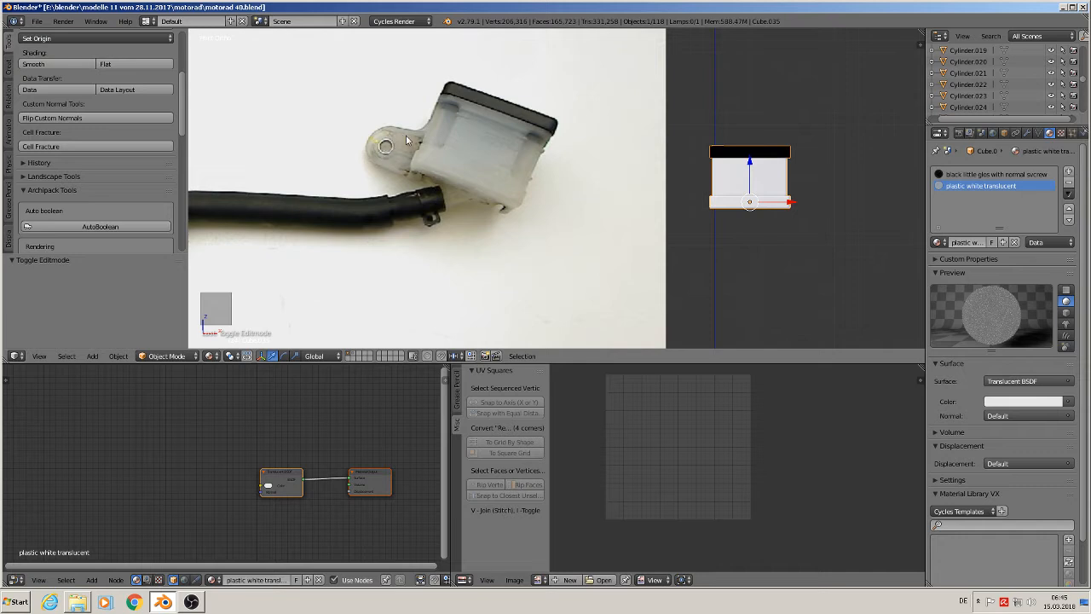
pyautogui.scroll(-2, 508, 209)
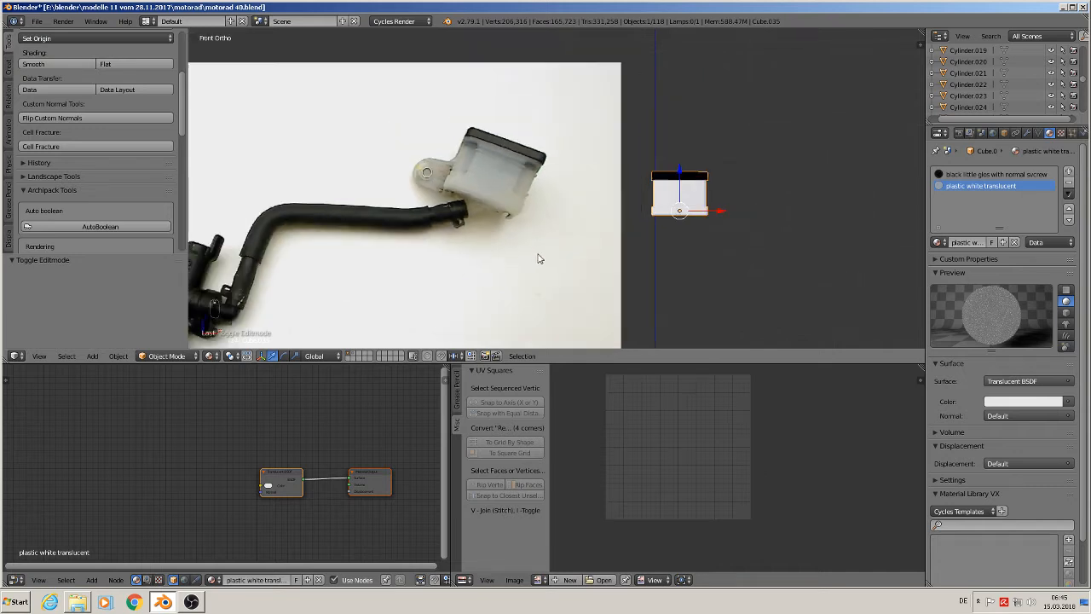
pyautogui.scroll(2, 676, 241)
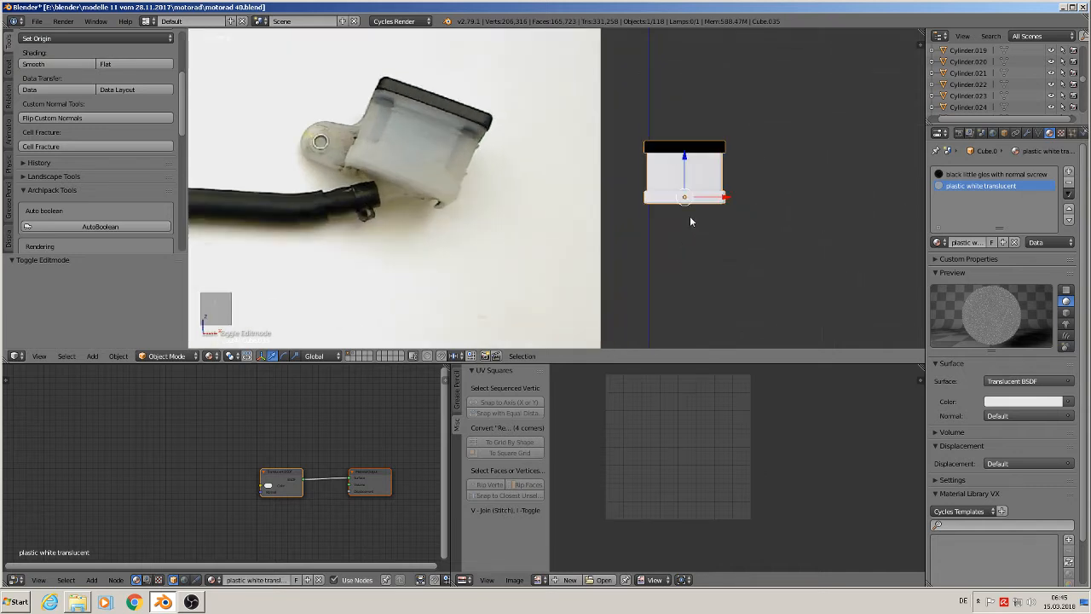
# In Edit Mode, clear the selection and add a cylinder with 12 vertices to the reservoir mesh.
pyautogui.press('Tab')
pyautogui.press('a')
pyautogui.press('a')
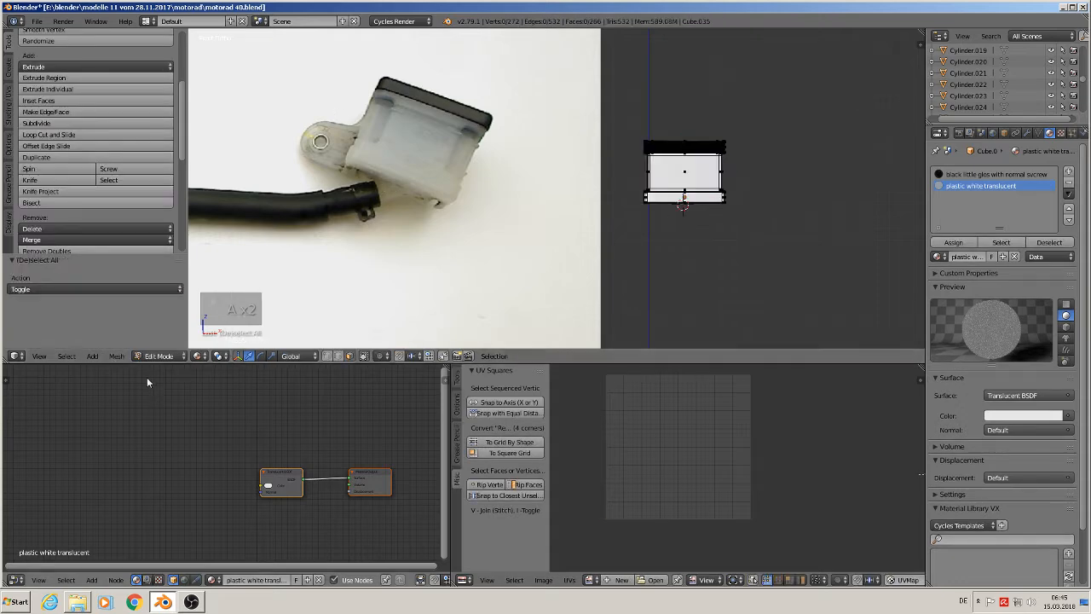
pyautogui.click(116, 357)
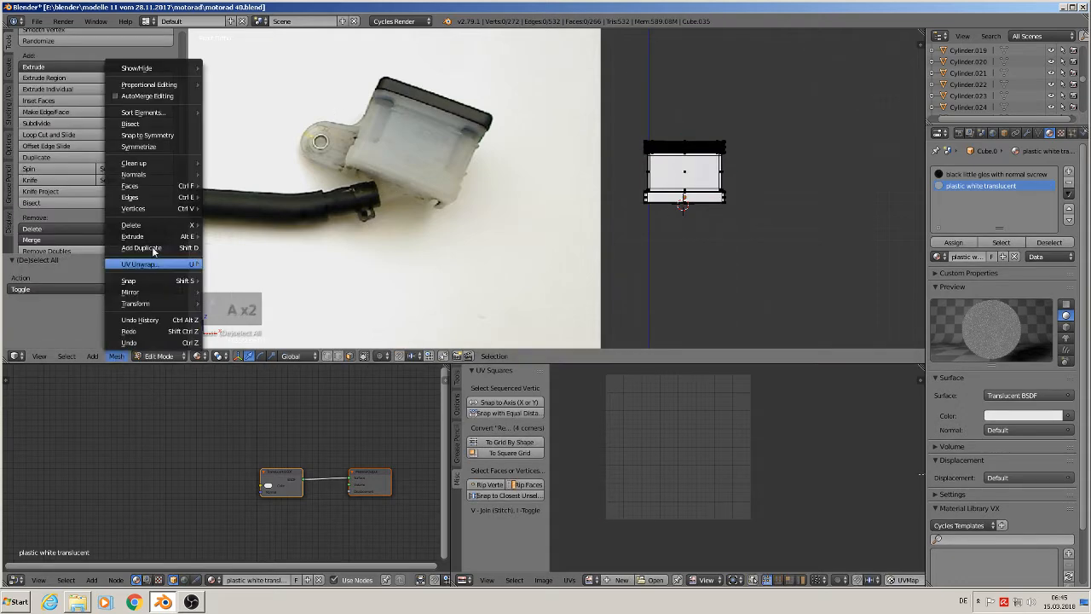
pyautogui.click(93, 355)
pyautogui.click(111, 285)
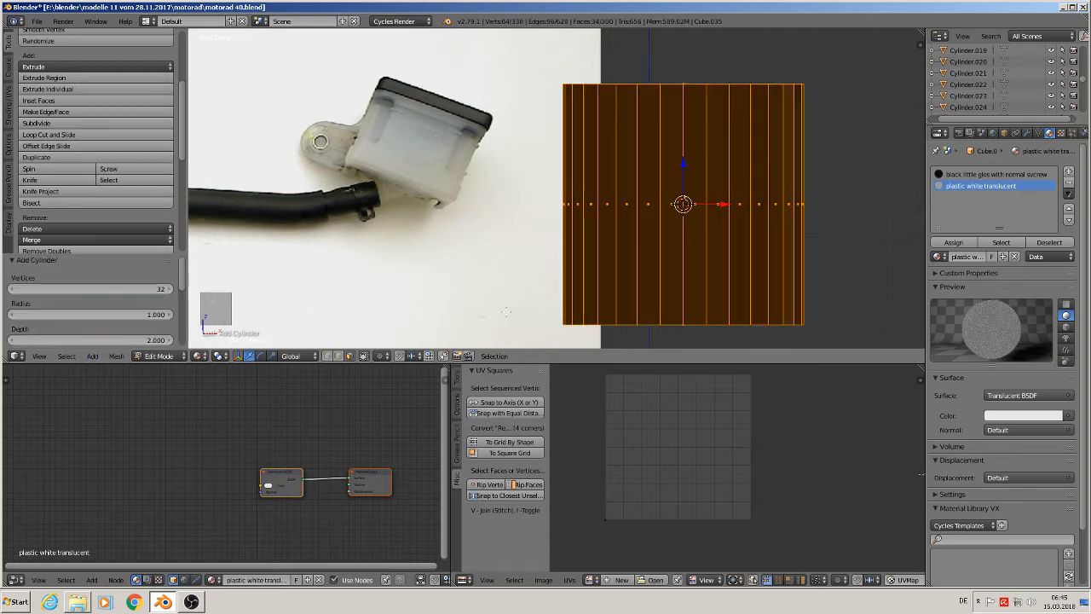
pyautogui.click(117, 290)
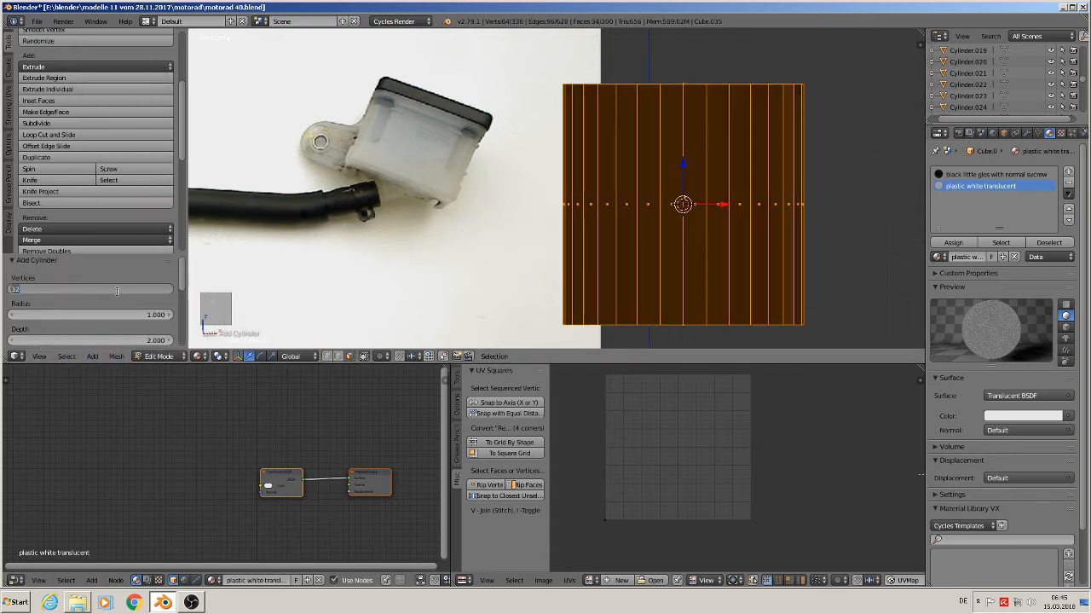
pyautogui.press('Return')
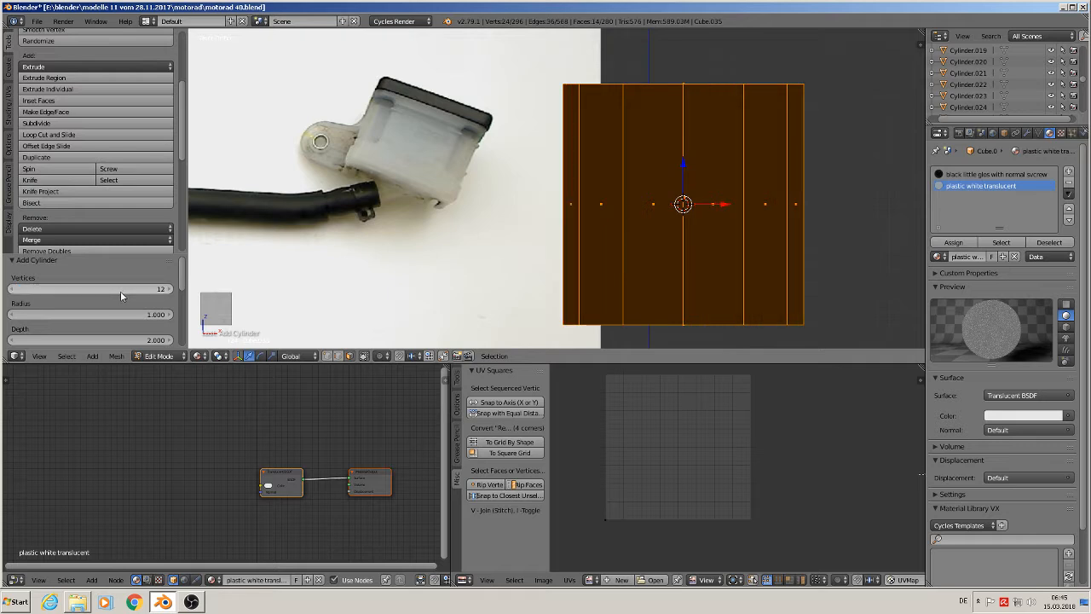
# Scale the cylinder down to a small outlet stub under the box and rotate it about 50° in front view.
pyautogui.press('s')
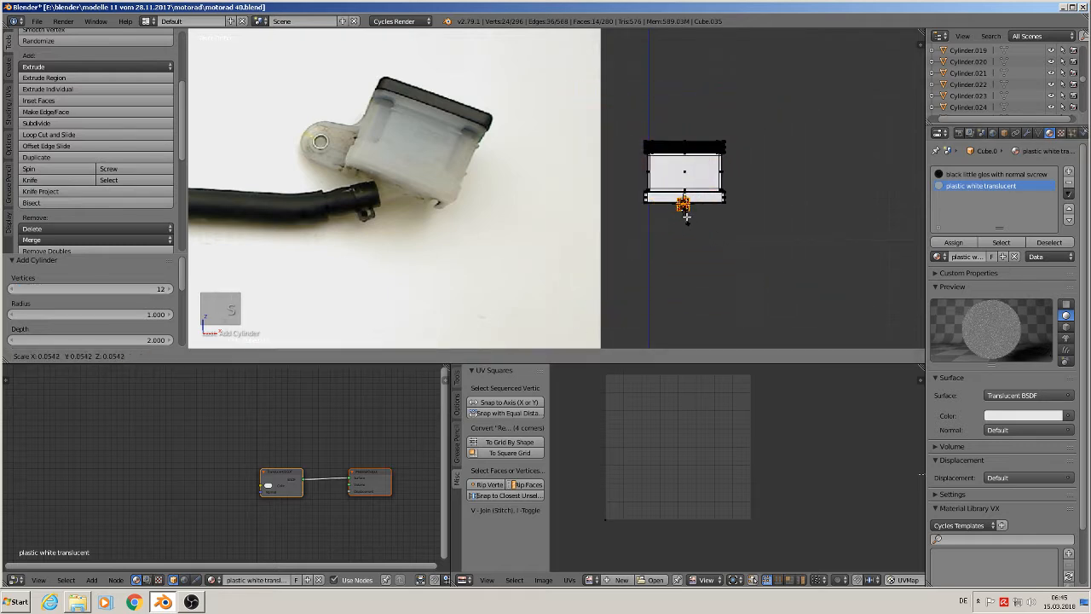
pyautogui.click(688, 216)
pyautogui.press('s')
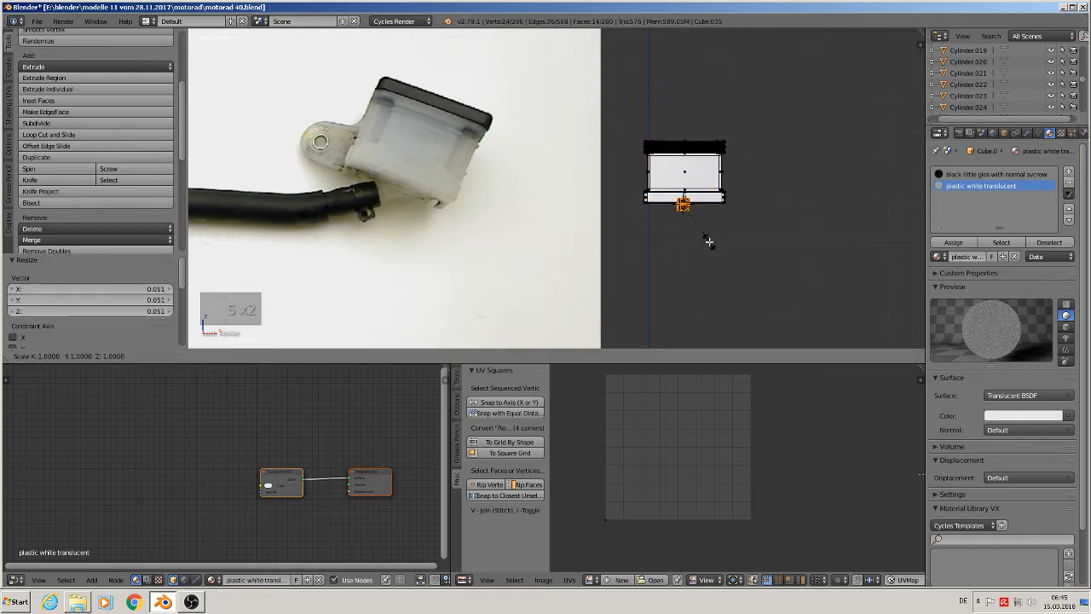
pyautogui.click(710, 310)
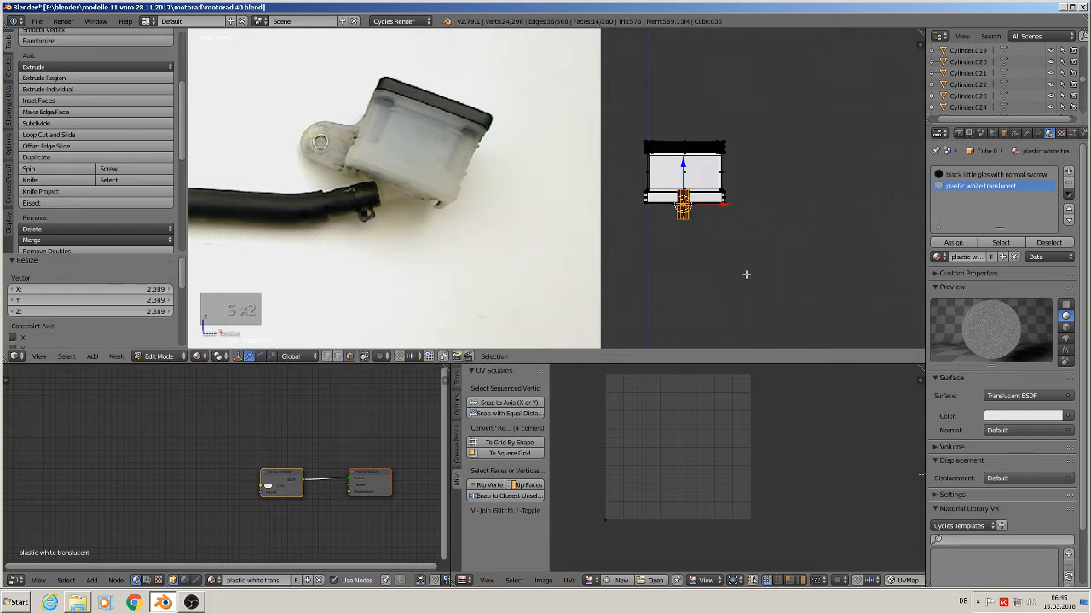
pyautogui.press('r')
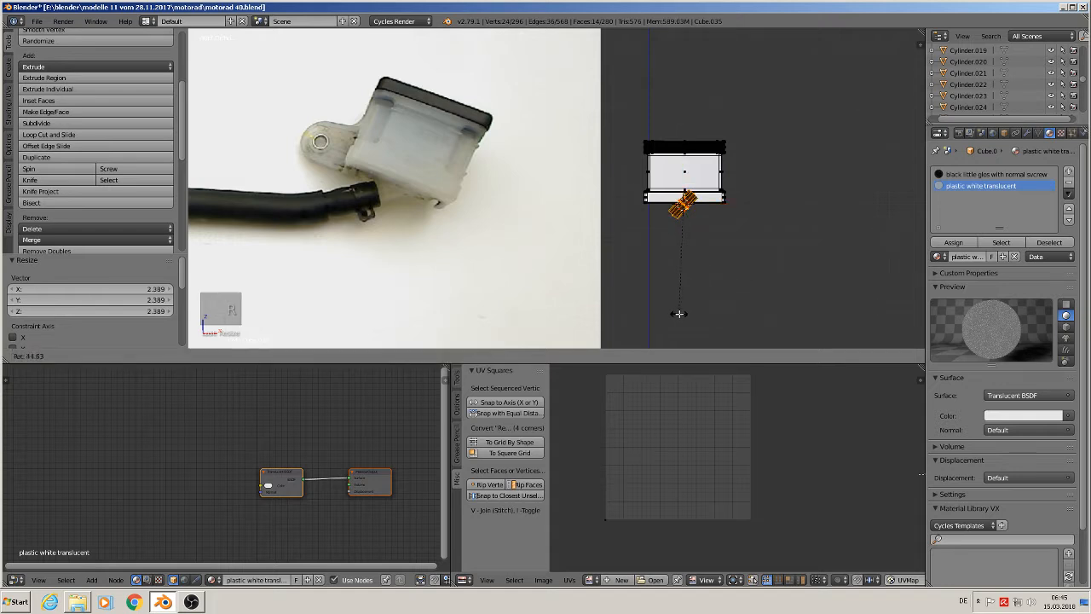
pyautogui.click(667, 310)
# Move the stub along the Y axis under the middle of the box and assign plastic white translucent to it.
pyautogui.moveTo(690, 245); pyautogui.dragTo(767, 286, button='middle')
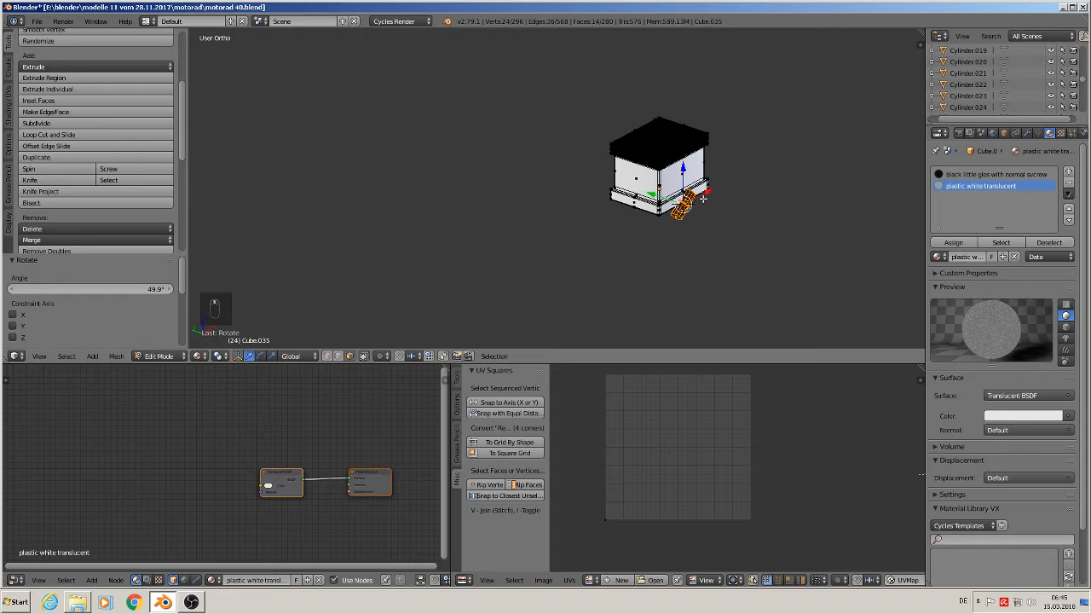
pyautogui.press('KP_7')
pyautogui.press('g')
pyautogui.press('y')
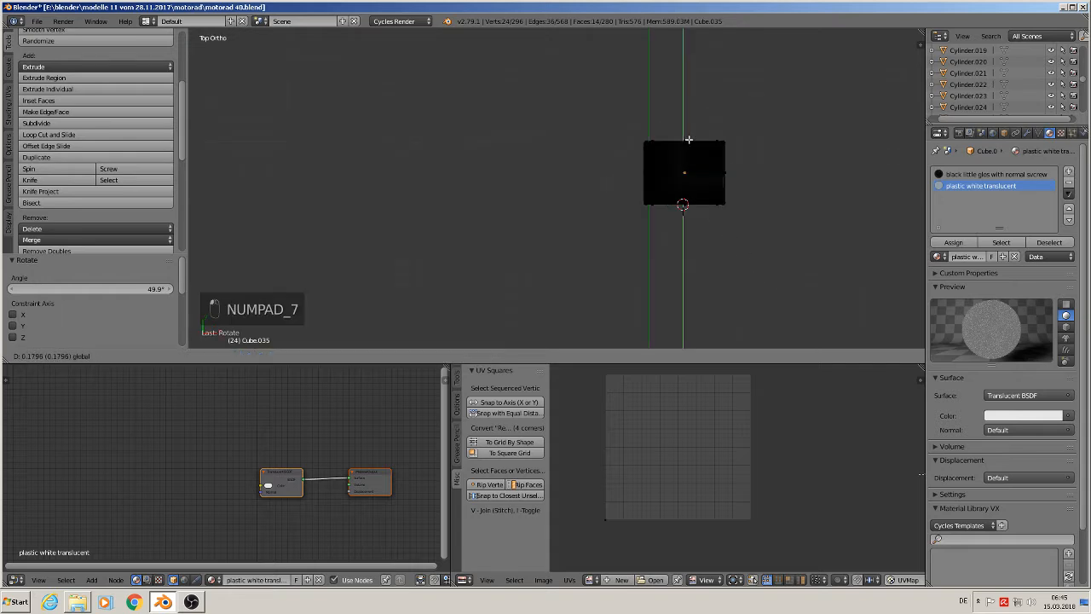
pyautogui.moveTo(689, 137); pyautogui.dragTo(685, 141)
pyautogui.moveTo(683, 275); pyautogui.dragTo(684, 143, button='middle')
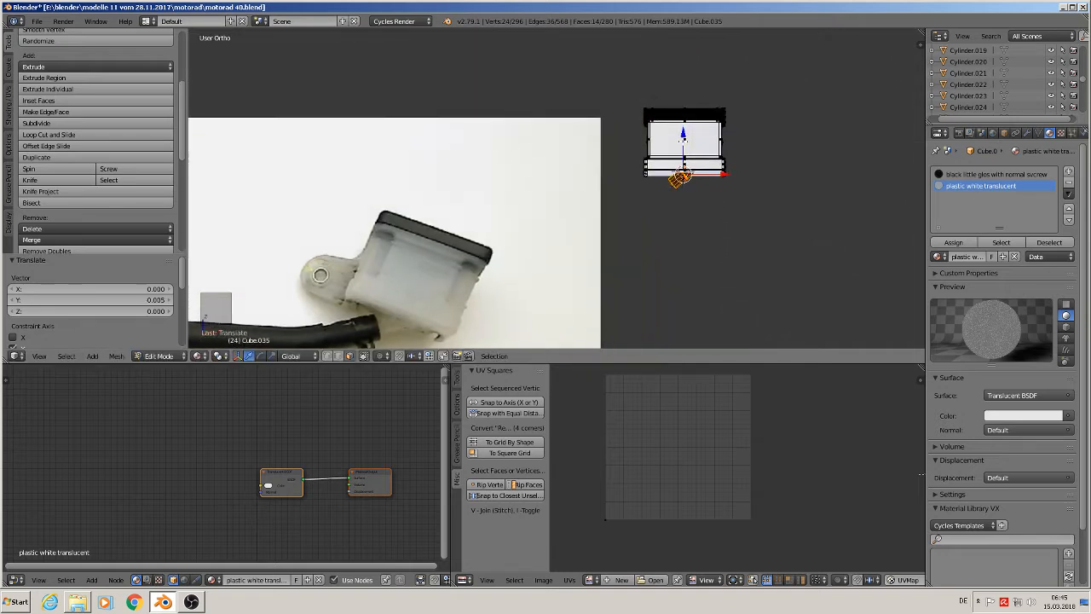
pyautogui.scroll(2, 692, 162)
pyautogui.click(973, 244)
# Leave Edit Mode and apply smooth shading to the whole reservoir.
pyautogui.scroll(6, 651, 195)
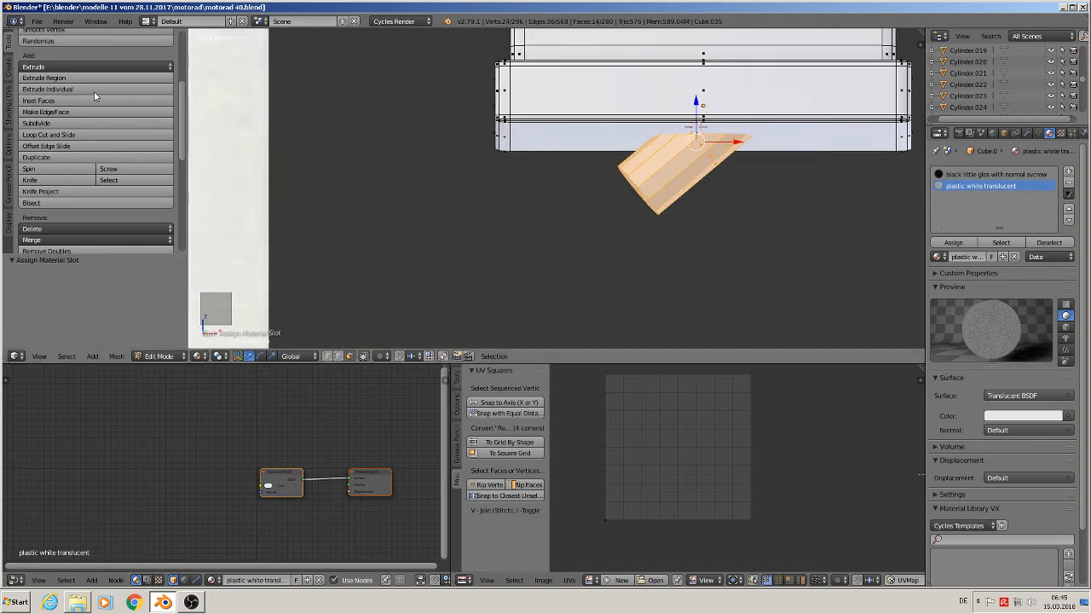
pyautogui.scroll(5, 70, 97)
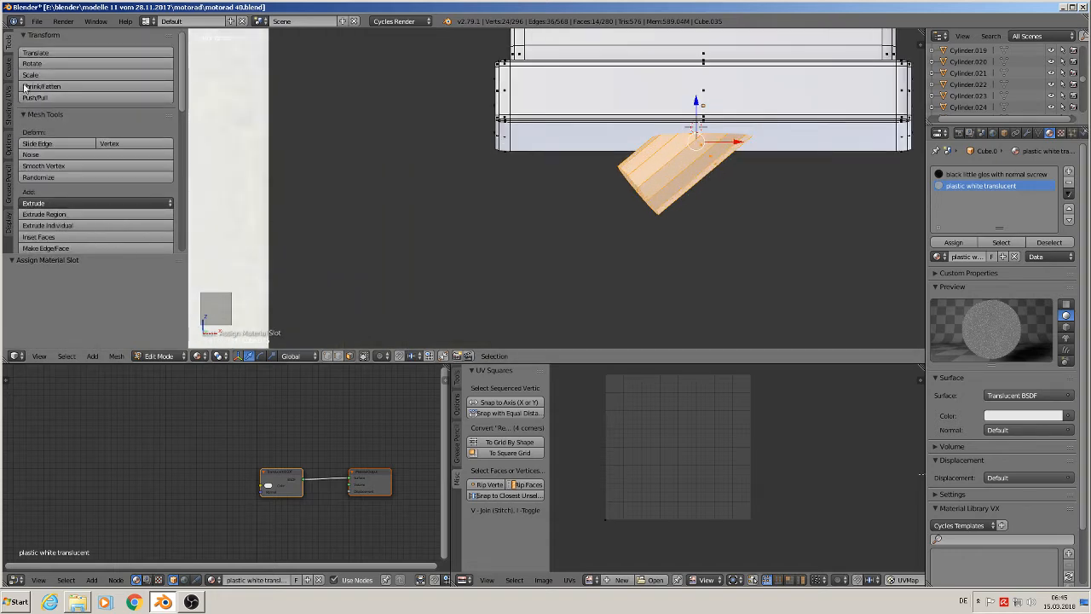
pyautogui.press('Tab')
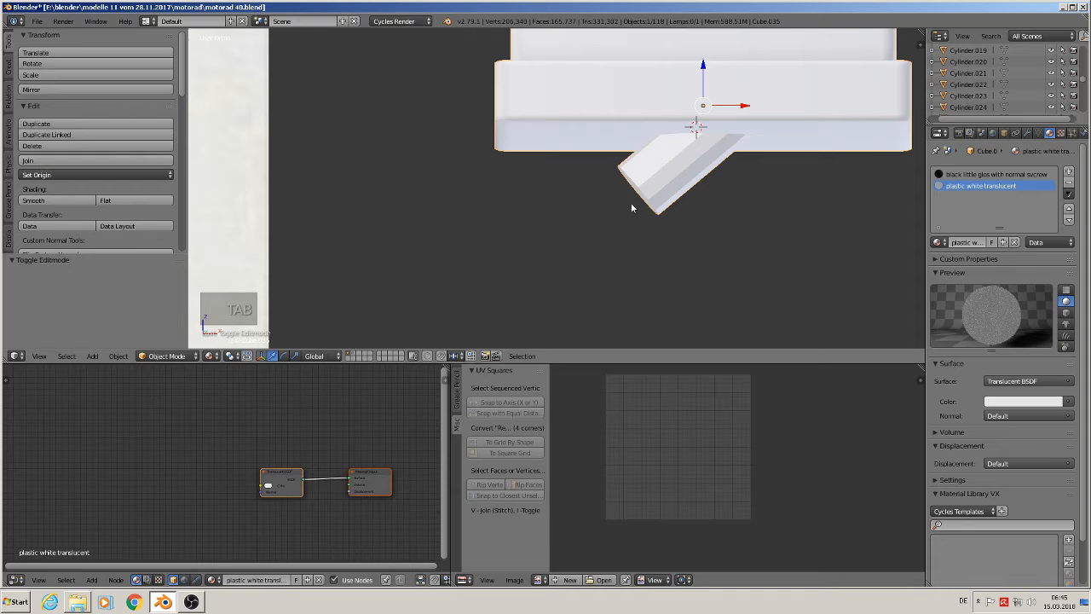
pyautogui.click(43, 199)
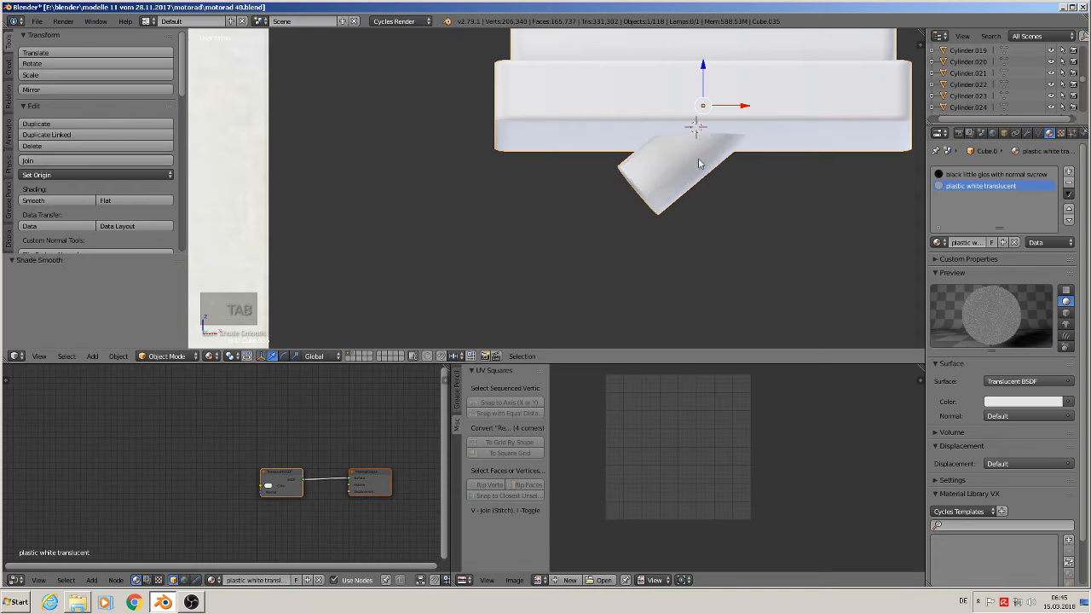
# In Edit Mode, add two loop cuts around the outlet stub, the first one slid close to its free end.
pyautogui.press('Tab')
pyautogui.hotkey('ctrl', 'r')
pyautogui.click(669, 167)
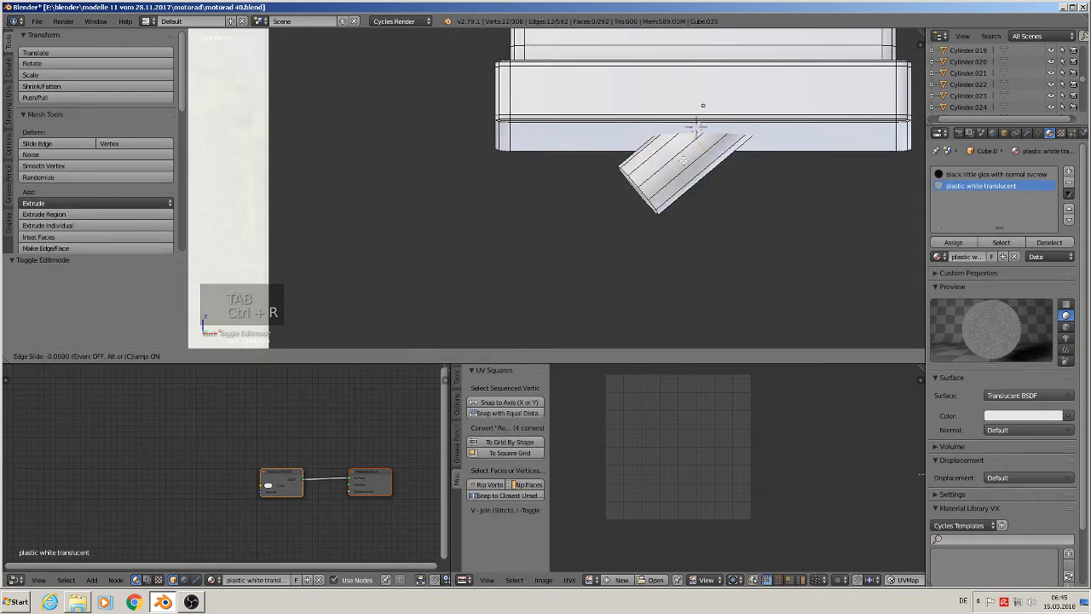
pyautogui.click(615, 188)
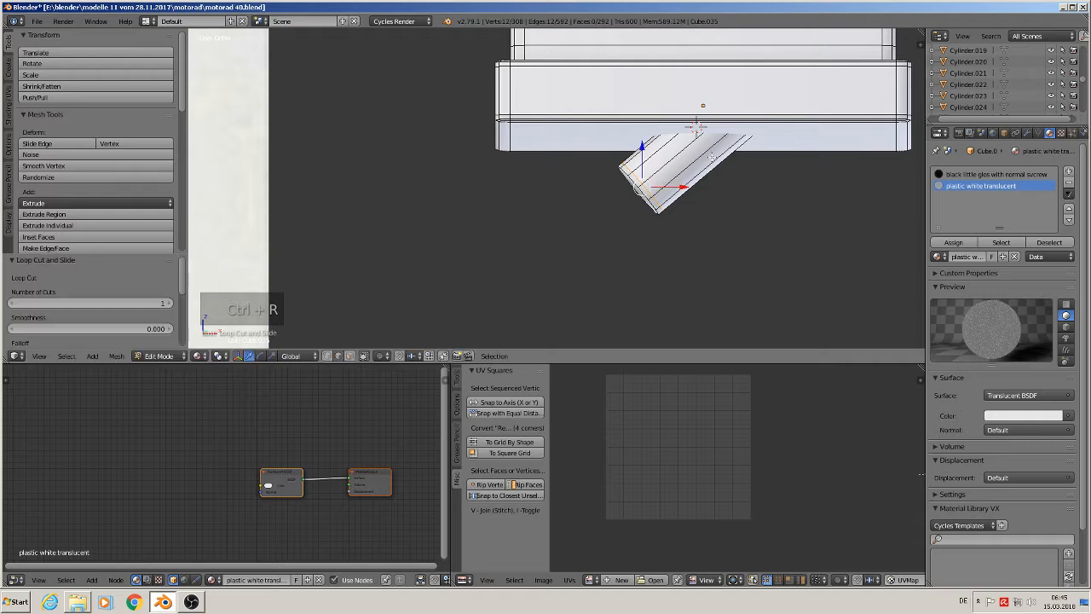
pyautogui.hotkey('ctrl', 'r')
pyautogui.click(673, 183)
pyautogui.click(691, 180)
# Bevel the edge loop at the stub's free end and leave Edit Mode.
pyautogui.scroll(4, 682, 200)
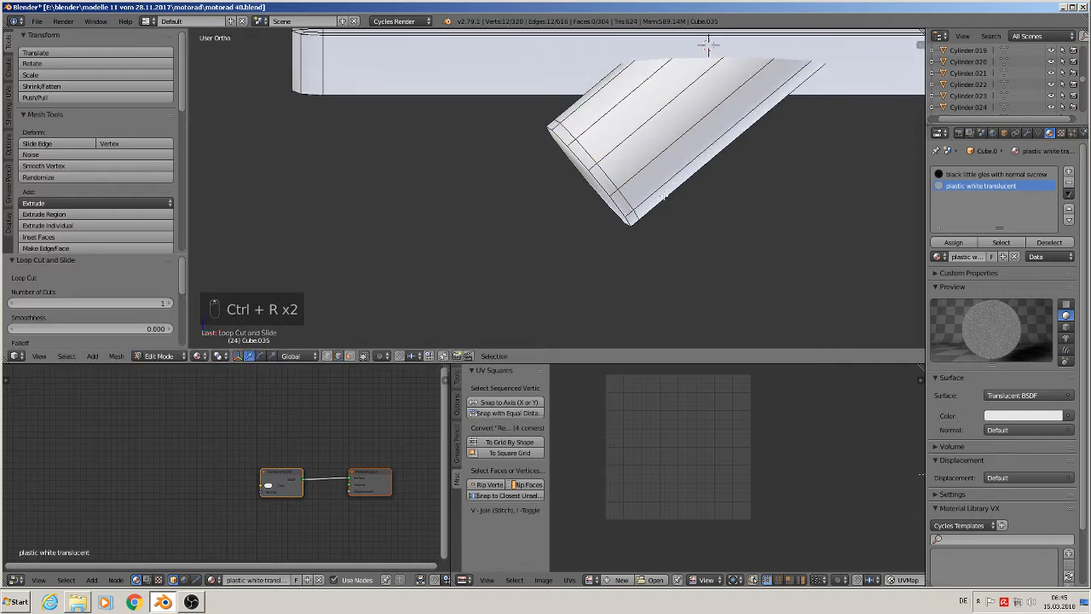
pyautogui.keyDown('alt'); pyautogui.rightClick(591, 179); pyautogui.keyUp('alt')
pyautogui.hotkey('ctrl', 'b')
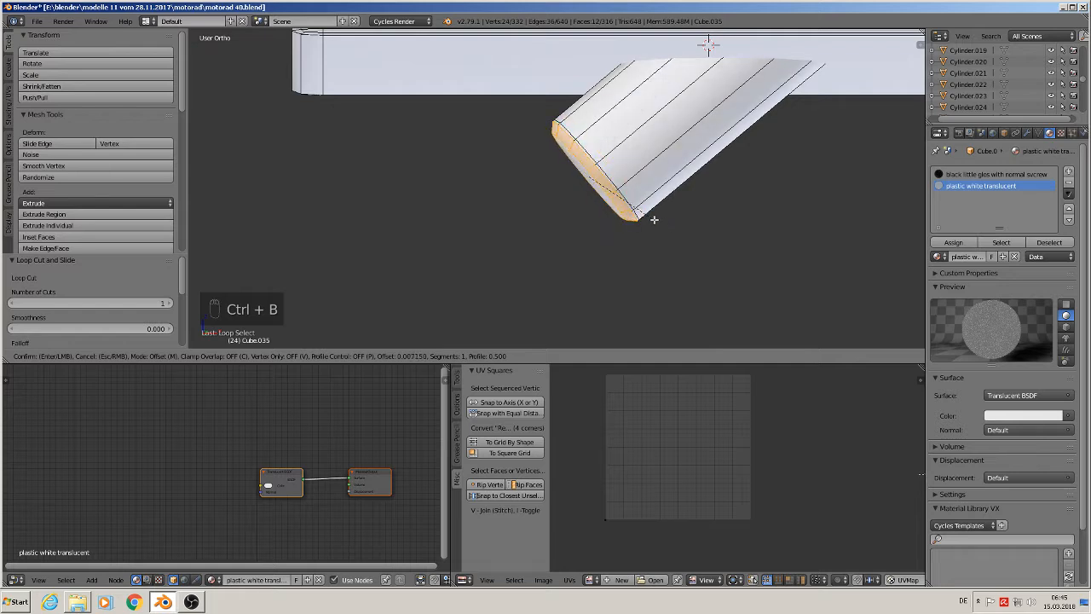
pyautogui.click(654, 219)
pyautogui.press('Tab')
pyautogui.scroll(2, 653, 223)
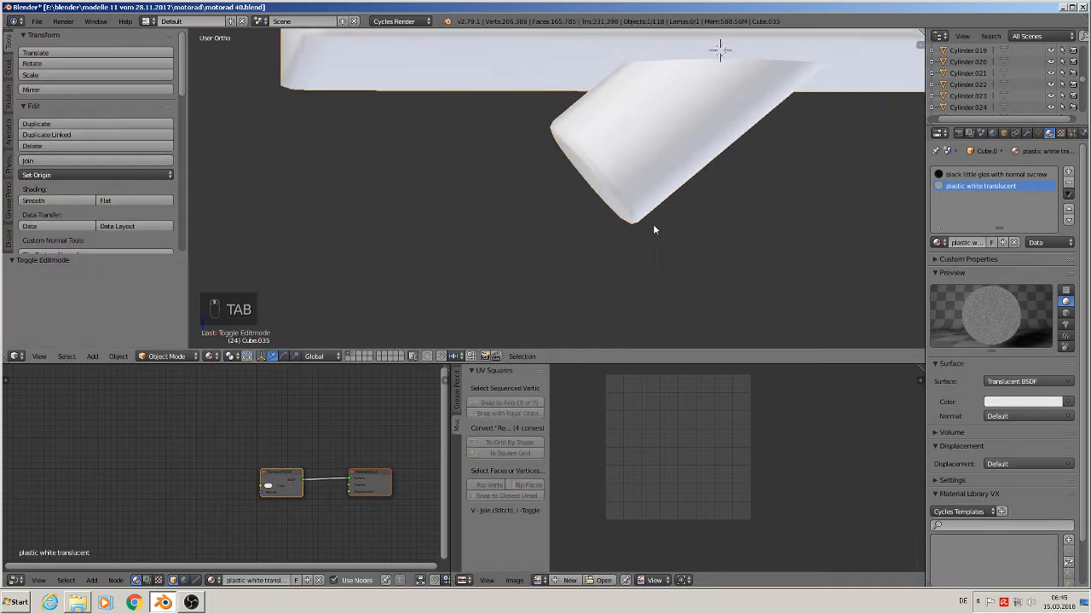
# Compare the reservoir with its reference photo and examine the mounting lugs on the white brake cylinder for a reusable eyelet.
pyautogui.moveTo(676, 223); pyautogui.dragTo(634, 253, button='middle')
pyautogui.scroll(-6, 649, 245)
pyautogui.scroll(-5, 649, 245)
pyautogui.press('KP_1')
pyautogui.scroll(-3, 653, 228)
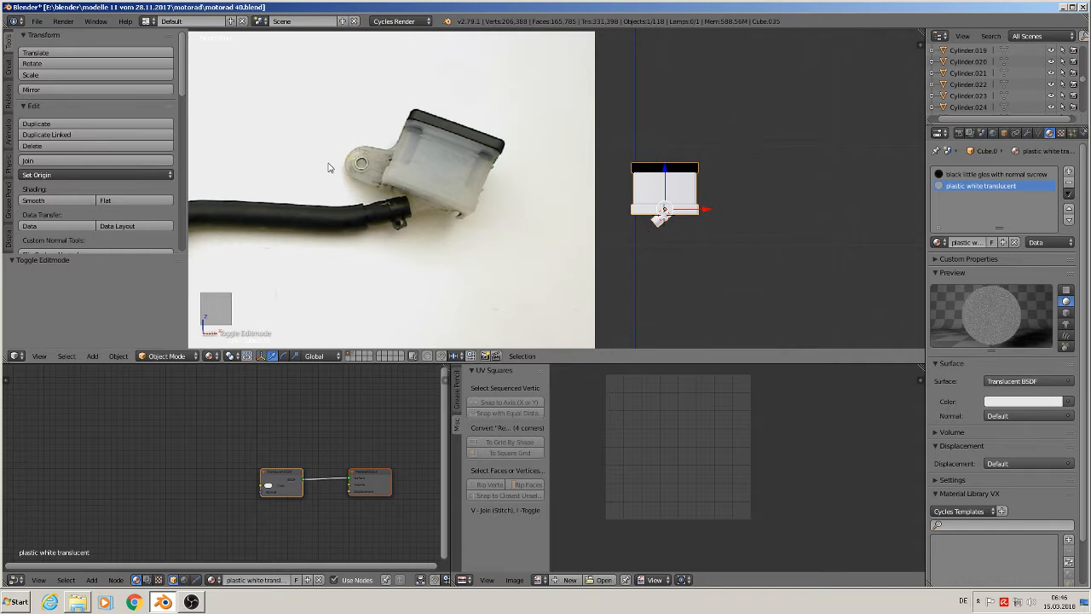
pyautogui.scroll(-5, 390, 183)
pyautogui.scroll(3, 585, 270)
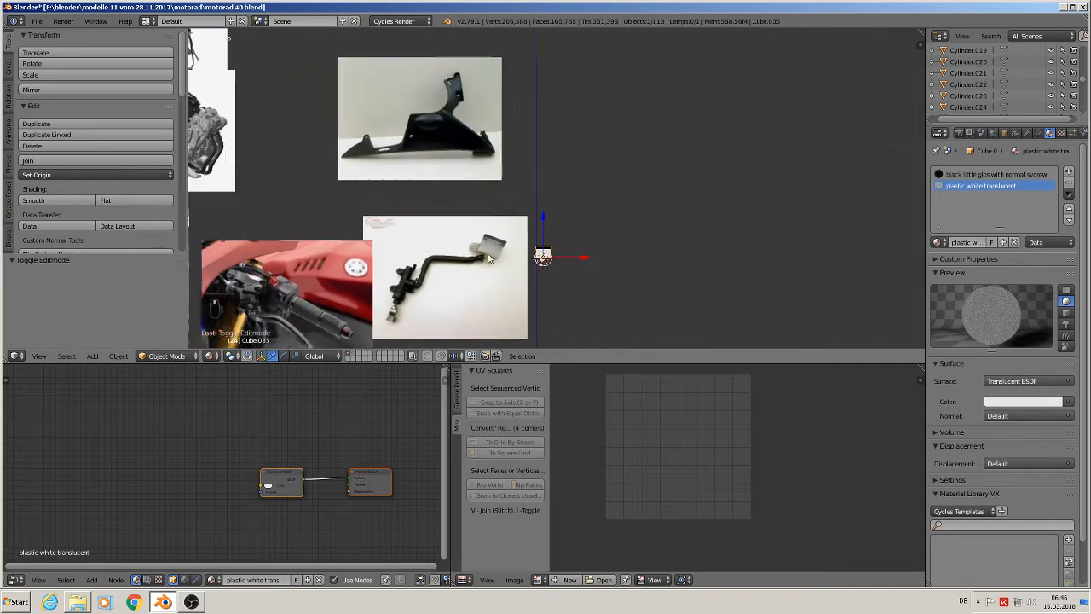
pyautogui.scroll(-2, 585, 269)
pyautogui.keyDown('shift'); pyautogui.moveTo(473, 180); pyautogui.dragTo(541, 253, button='middle'); pyautogui.keyUp('shift')
pyautogui.scroll(6, 427, 153)
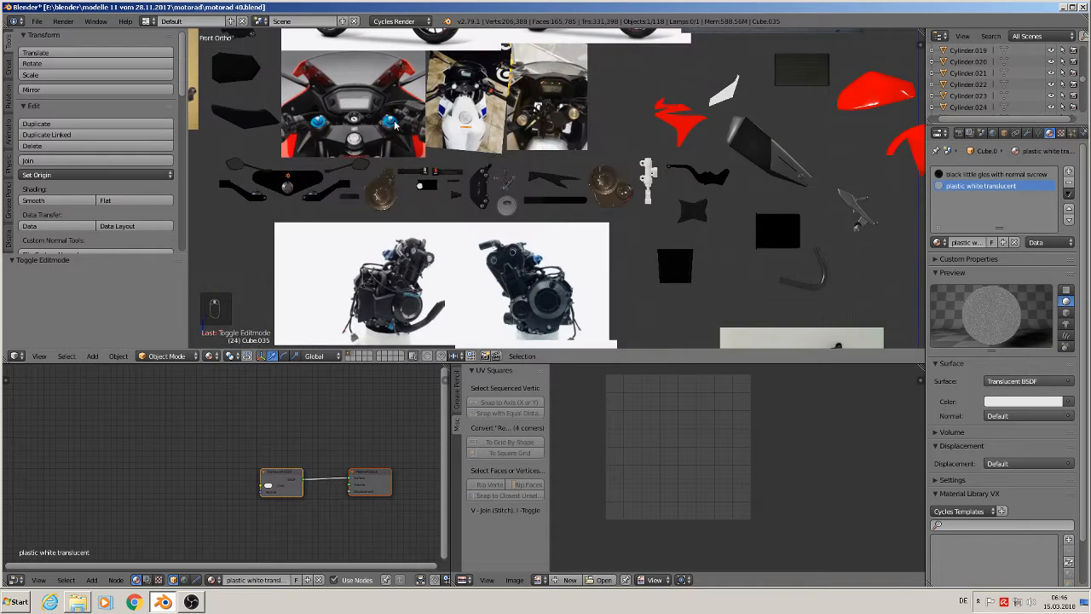
pyautogui.scroll(1, 454, 187)
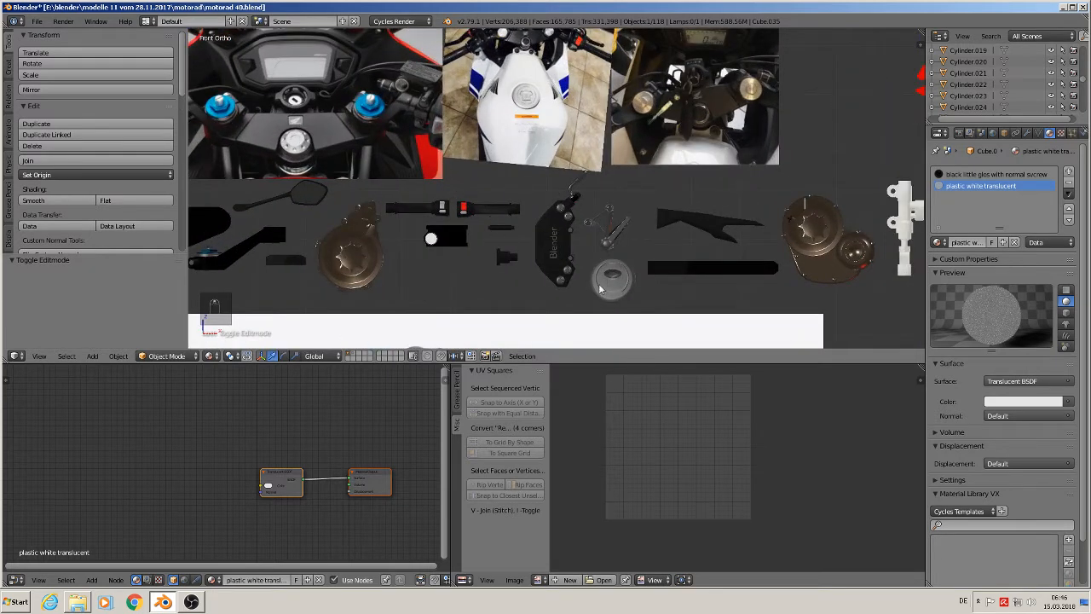
pyautogui.keyDown('shift'); pyautogui.moveTo(709, 281); pyautogui.dragTo(443, 256, button='middle'); pyautogui.keyUp('shift')
pyautogui.scroll(6, 579, 230)
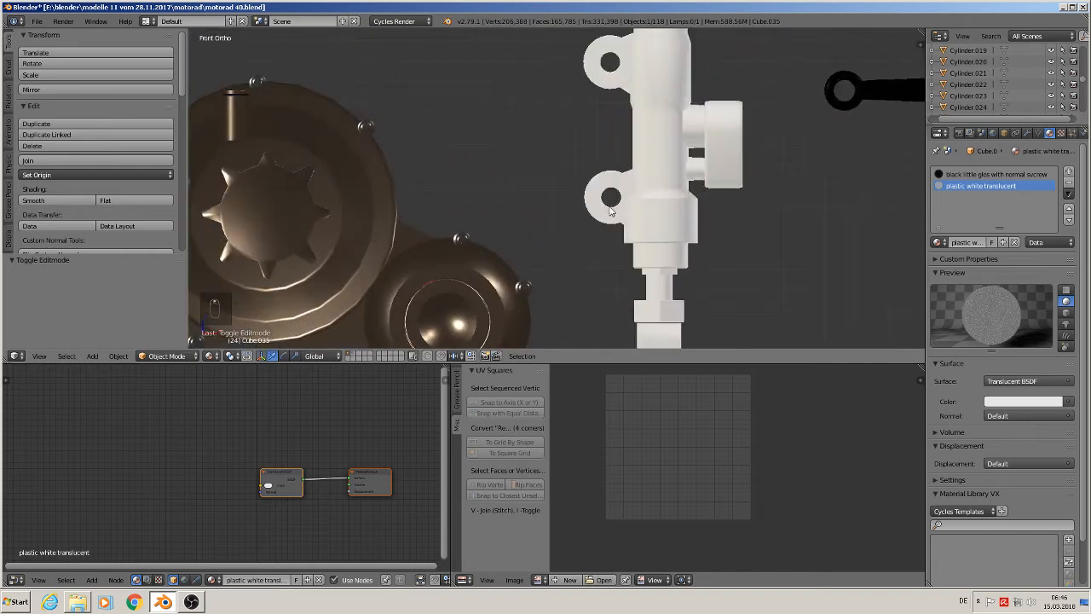
pyautogui.scroll(-6, 612, 206)
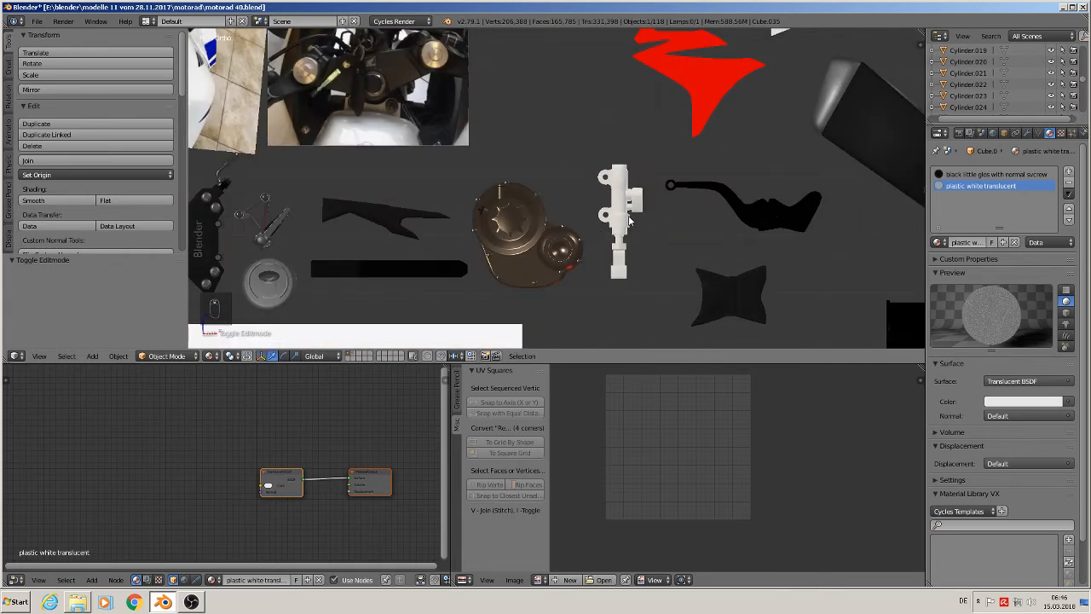
# Look through the other motorcycle parts and select the long black part below the wheel to inspect its two eyelet lugs.
pyautogui.keyDown('shift'); pyautogui.moveTo(762, 127); pyautogui.dragTo(578, 247, button='middle'); pyautogui.keyUp('shift')
pyautogui.scroll(-4, 518, 255)
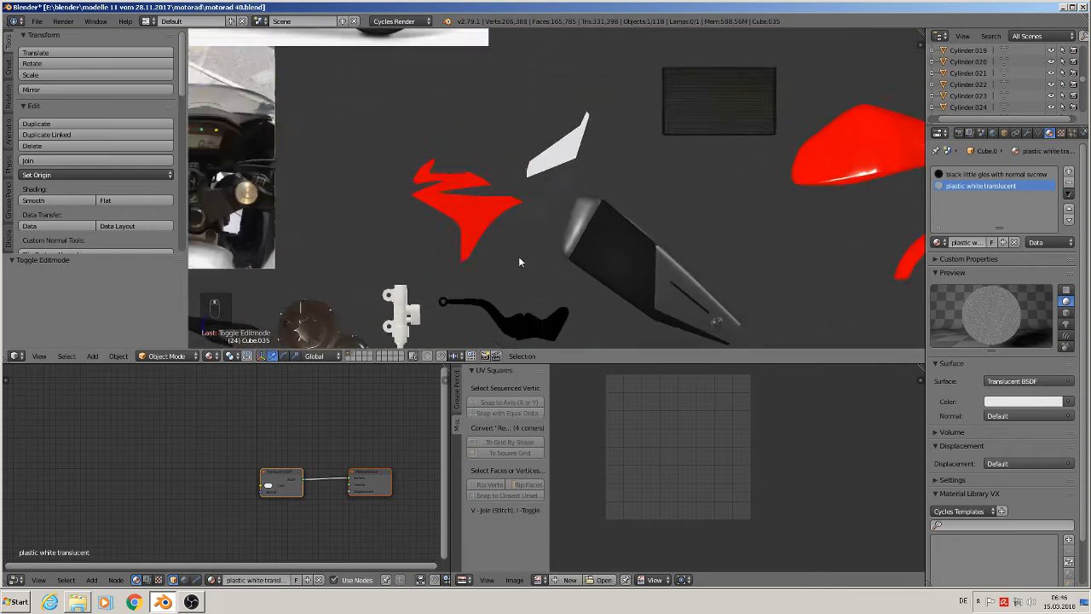
pyautogui.keyDown('shift'); pyautogui.scroll(-3, 617, 229); pyautogui.keyUp('shift')
pyautogui.scroll(-3, 616, 228)
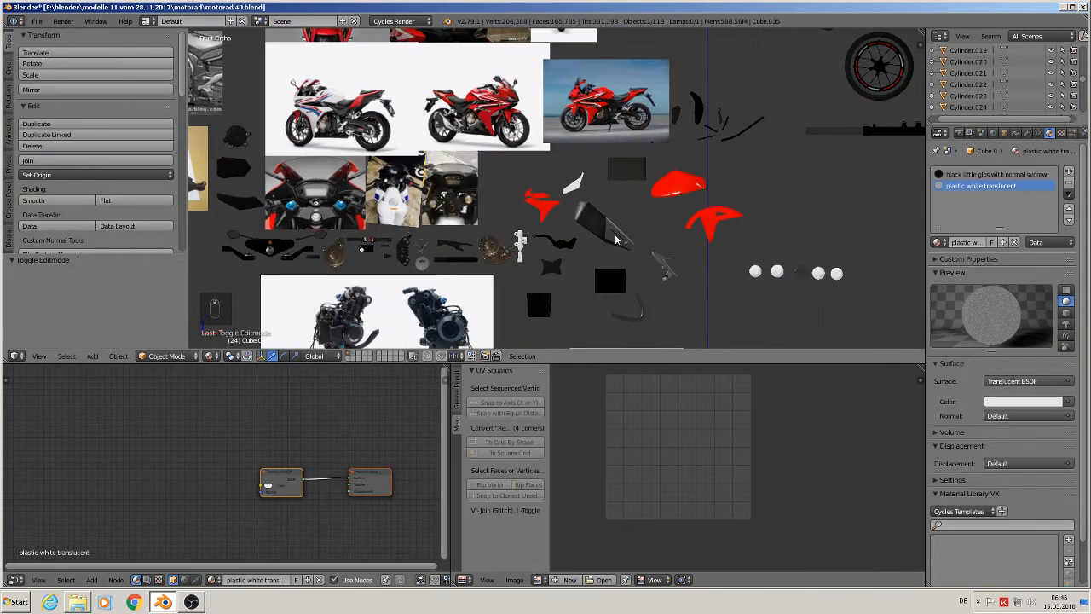
pyautogui.keyDown('shift'); pyautogui.moveTo(766, 180); pyautogui.dragTo(542, 390, button='middle'); pyautogui.keyUp('shift')
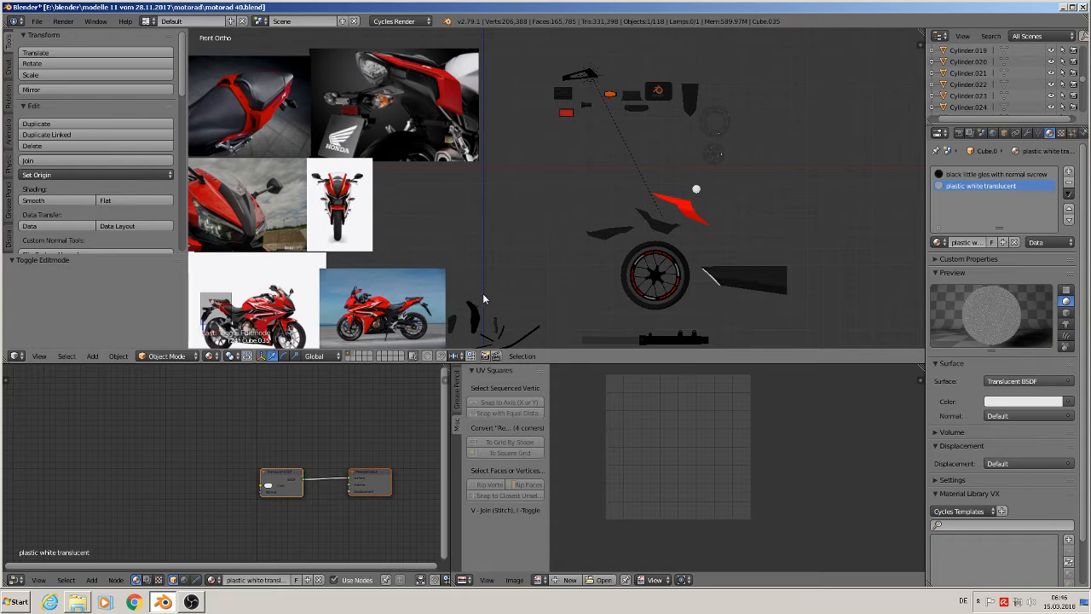
pyautogui.keyDown('shift'); pyautogui.moveTo(483, 293); pyautogui.dragTo(737, 53, button='middle'); pyautogui.keyUp('shift')
pyautogui.keyDown('shift'); pyautogui.moveTo(797, 106); pyautogui.dragTo(429, 233, button='middle'); pyautogui.keyUp('shift')
pyautogui.scroll(12, 645, 169)
pyautogui.scroll(2, 519, 269)
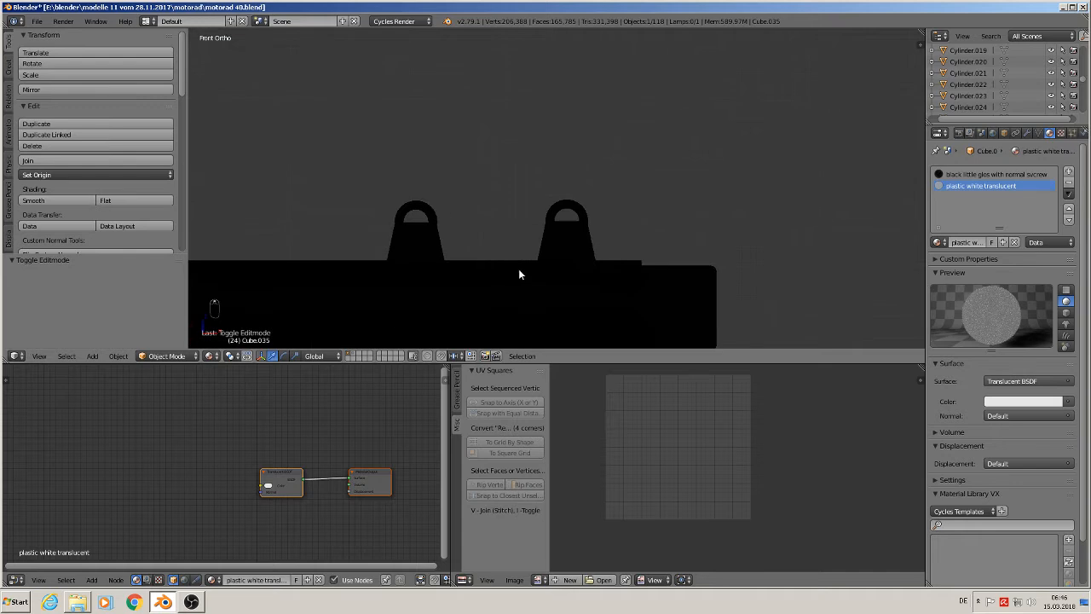
pyautogui.rightClick(549, 237)
pyautogui.moveTo(550, 236)
pyautogui.mouseDown(button='middle')
pyautogui.moveTo(572, 256)
pyautogui.moveTo(589, 244)
pyautogui.moveTo(547, 241)
pyautogui.moveTo(555, 245)
pyautogui.mouseUp(button='middle')
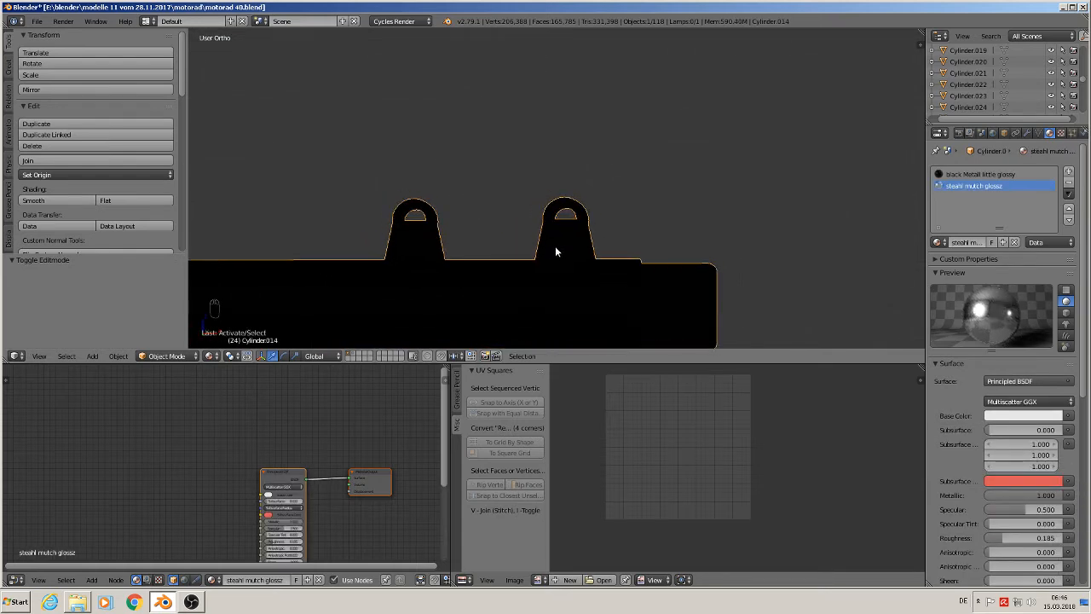
# Look through the other motorcycle parts and select the black cover lettered "Blender" to inspect the stepped tabs along its edge.
pyautogui.scroll(-3, 539, 244)
pyautogui.press('KP_0')
pyautogui.press('KP_1')
pyautogui.scroll(-11, 400, 248)
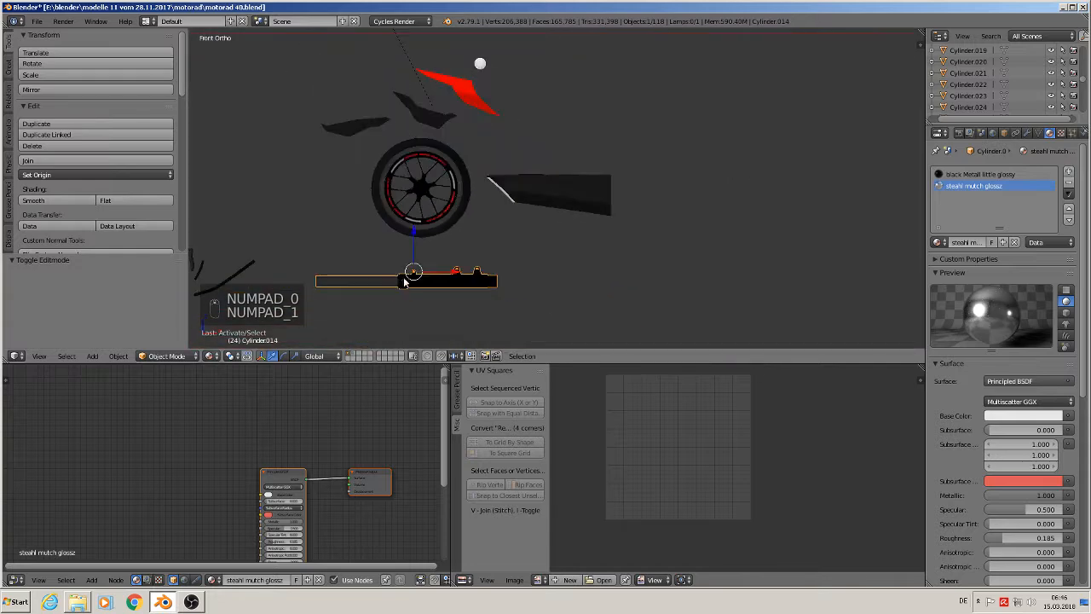
pyautogui.keyDown('shift'); pyautogui.moveTo(396, 300); pyautogui.dragTo(866, 324, button='middle'); pyautogui.keyUp('shift')
pyautogui.scroll(4, 396, 147)
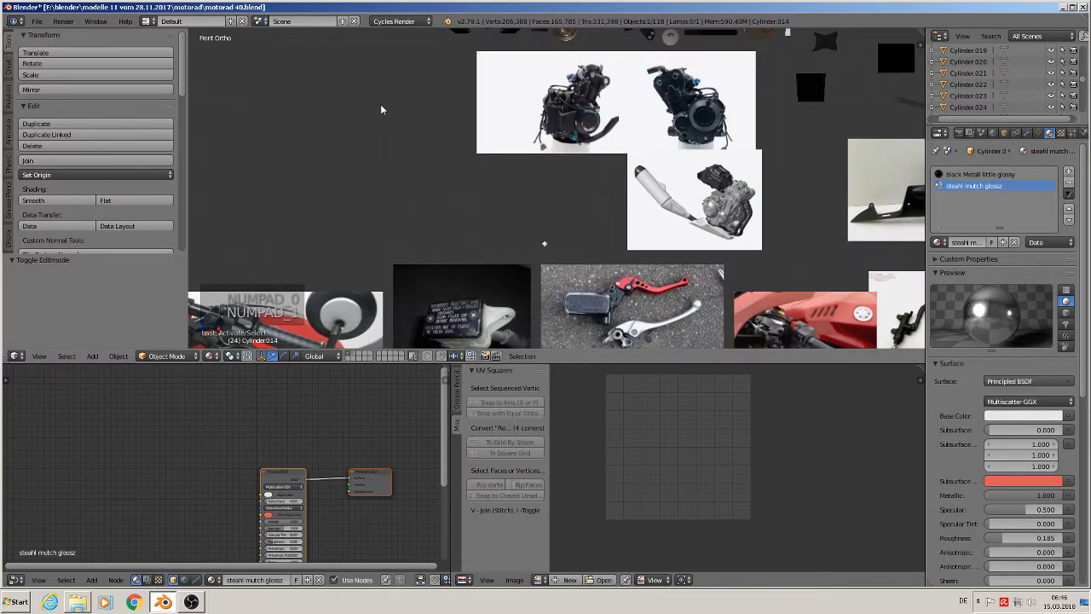
pyautogui.keyDown('shift'); pyautogui.moveTo(482, 75); pyautogui.dragTo(395, 251, button='middle'); pyautogui.keyUp('shift')
pyautogui.scroll(3, 402, 239)
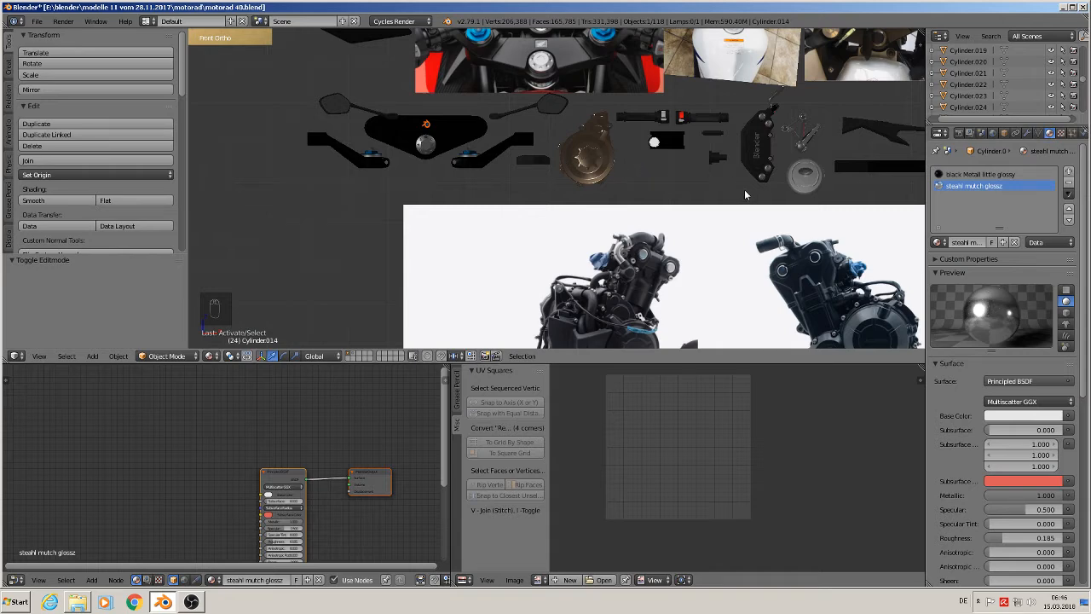
pyautogui.keyDown('shift'); pyautogui.moveTo(846, 228); pyautogui.dragTo(798, 243, button='middle'); pyautogui.keyUp('shift')
pyautogui.scroll(3, 707, 204)
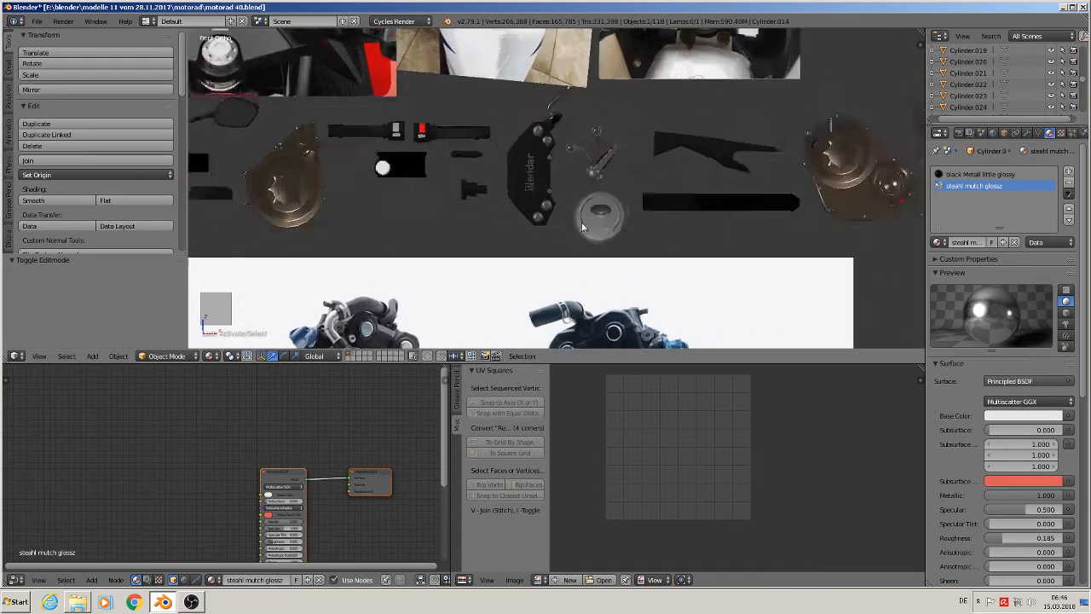
pyautogui.scroll(2, 530, 200)
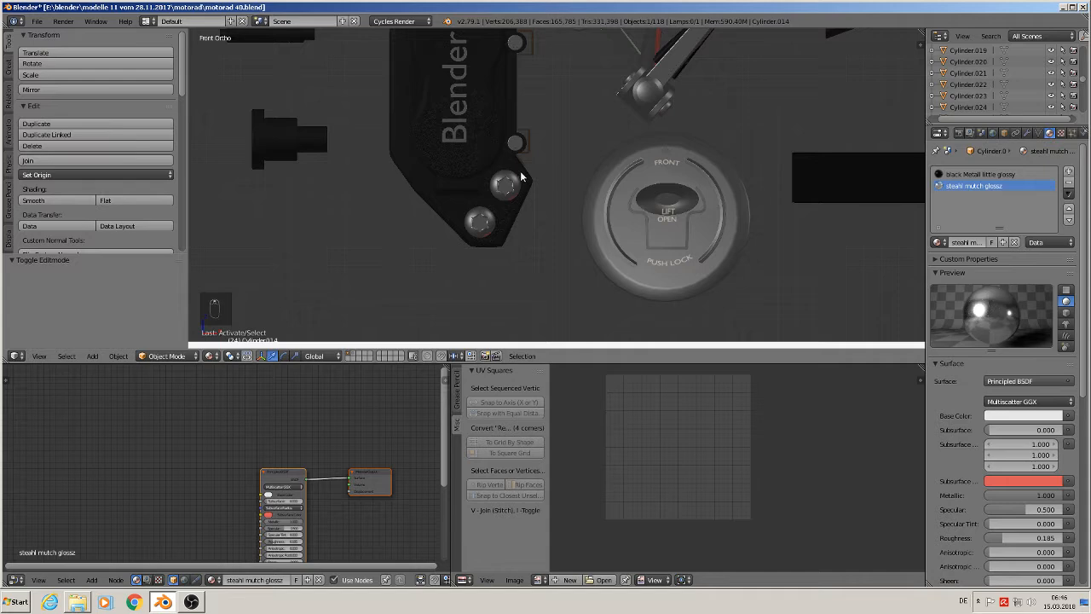
pyautogui.scroll(4, 543, 173)
pyautogui.click(516, 135)
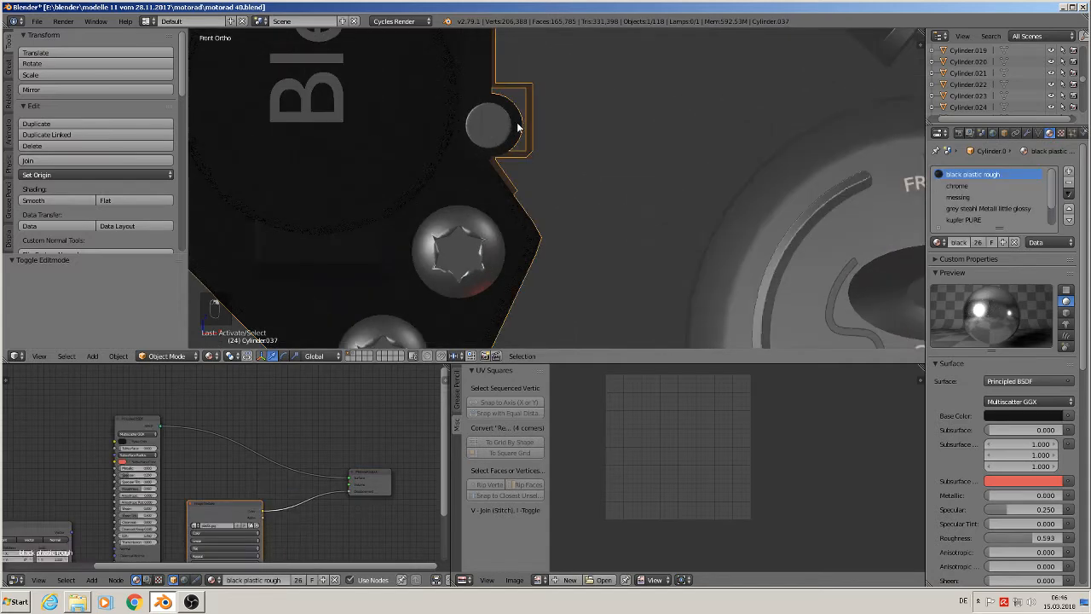
pyautogui.moveTo(516, 135); pyautogui.dragTo(509, 170, button='middle')
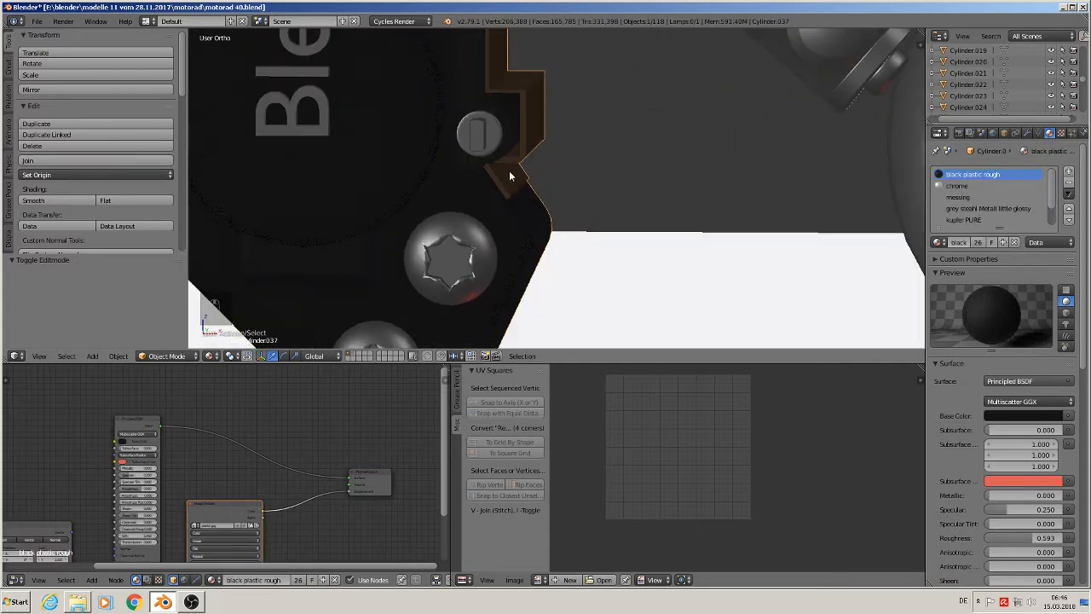
# Find the brake fluid reservoir again and view it from the front beside its reference photo.
pyautogui.scroll(-4, 519, 196)
pyautogui.scroll(-7, 521, 218)
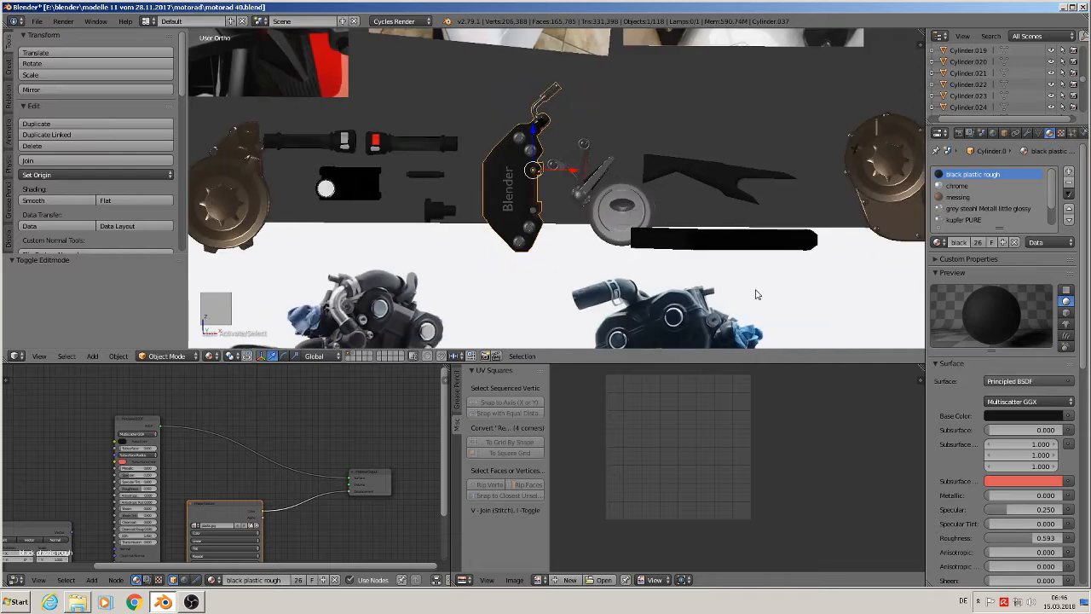
pyautogui.keyDown('shift'); pyautogui.moveTo(758, 295); pyautogui.dragTo(135, 93, button='middle'); pyautogui.keyUp('shift')
pyautogui.scroll(-6, 515, 196)
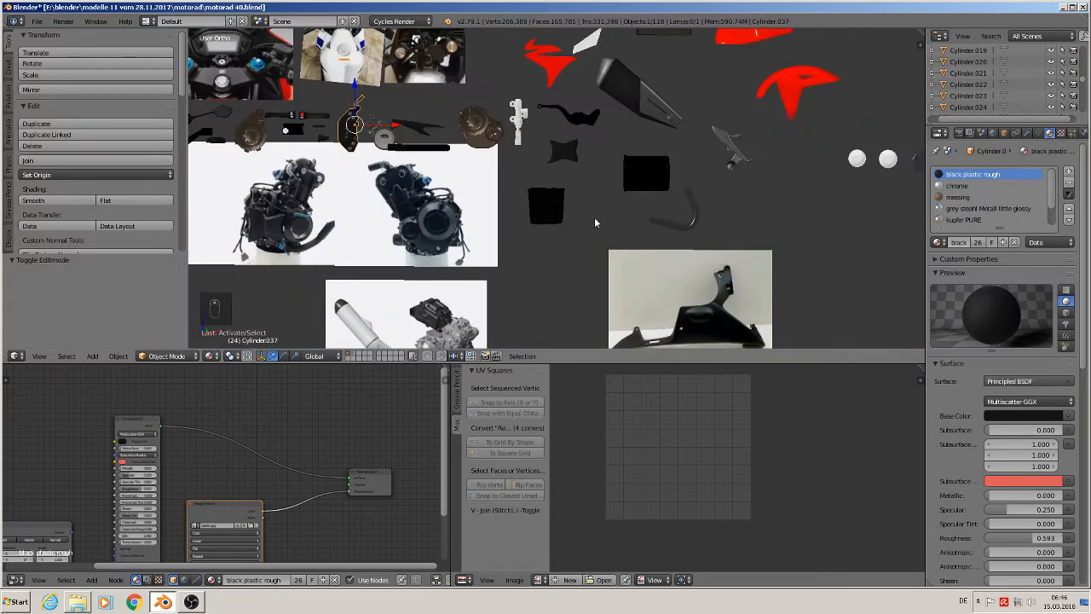
pyautogui.scroll(-1, 593, 226)
pyautogui.scroll(-1, 610, 189)
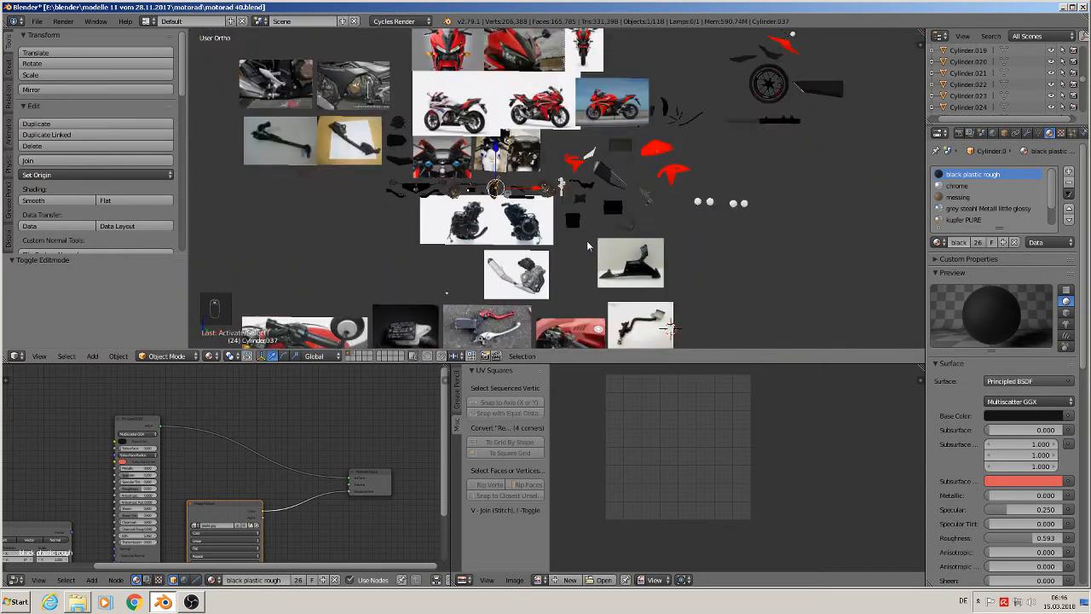
pyautogui.scroll(1, 610, 190)
pyautogui.keyDown('shift'); pyautogui.moveTo(619, 169); pyautogui.dragTo(699, 39, button='middle'); pyautogui.keyUp('shift')
pyautogui.scroll(2, 662, 190)
pyautogui.scroll(2, 662, 189)
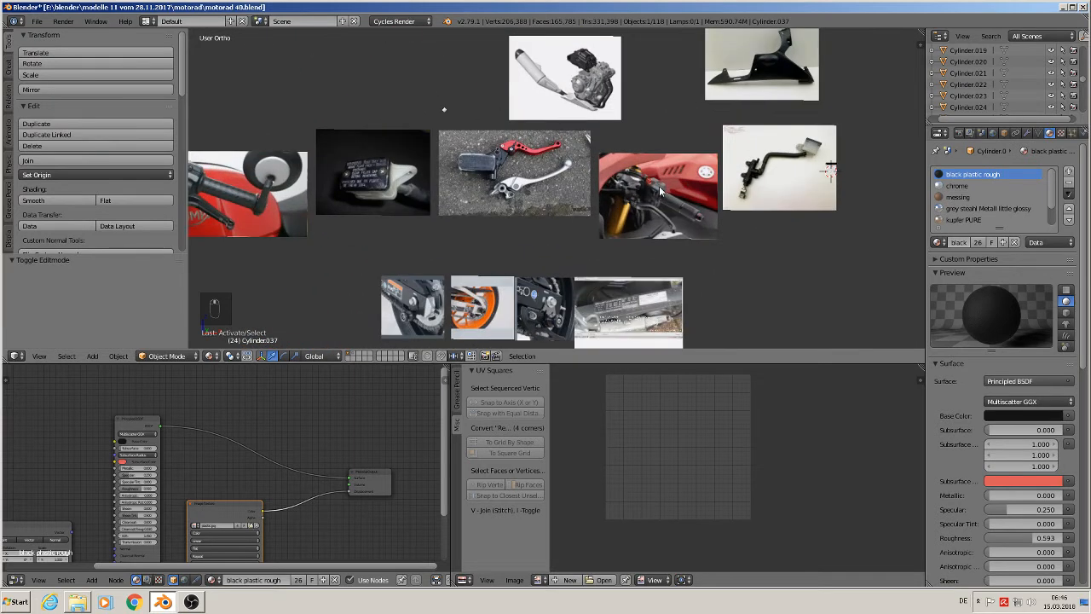
pyautogui.keyDown('shift'); pyautogui.moveTo(785, 178); pyautogui.dragTo(569, 179, button='middle'); pyautogui.keyUp('shift')
pyautogui.scroll(5, 599, 182)
pyautogui.press('KP_1')
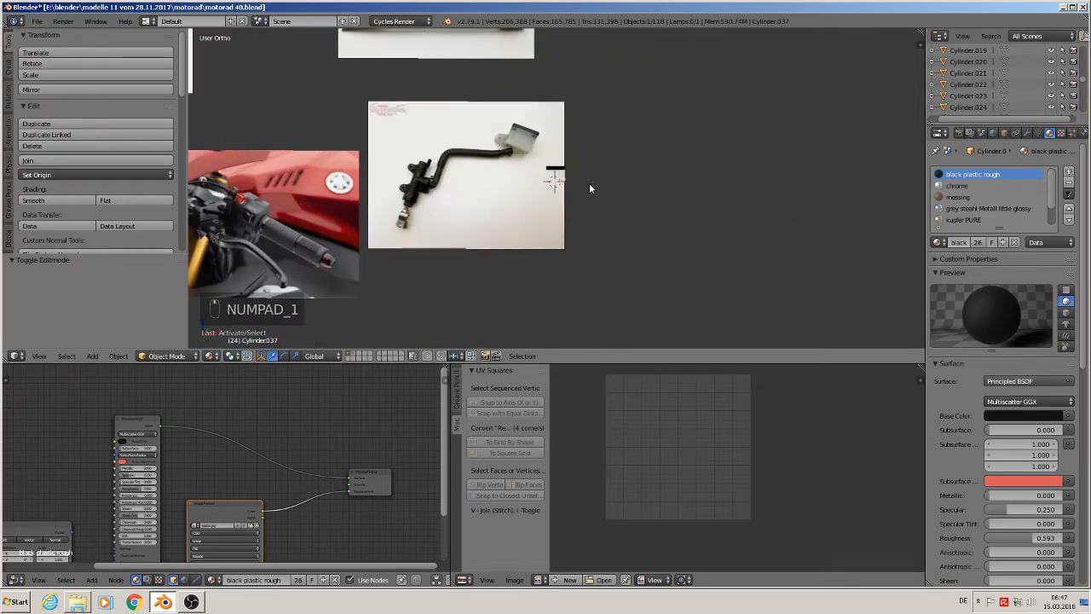
pyautogui.scroll(3, 558, 179)
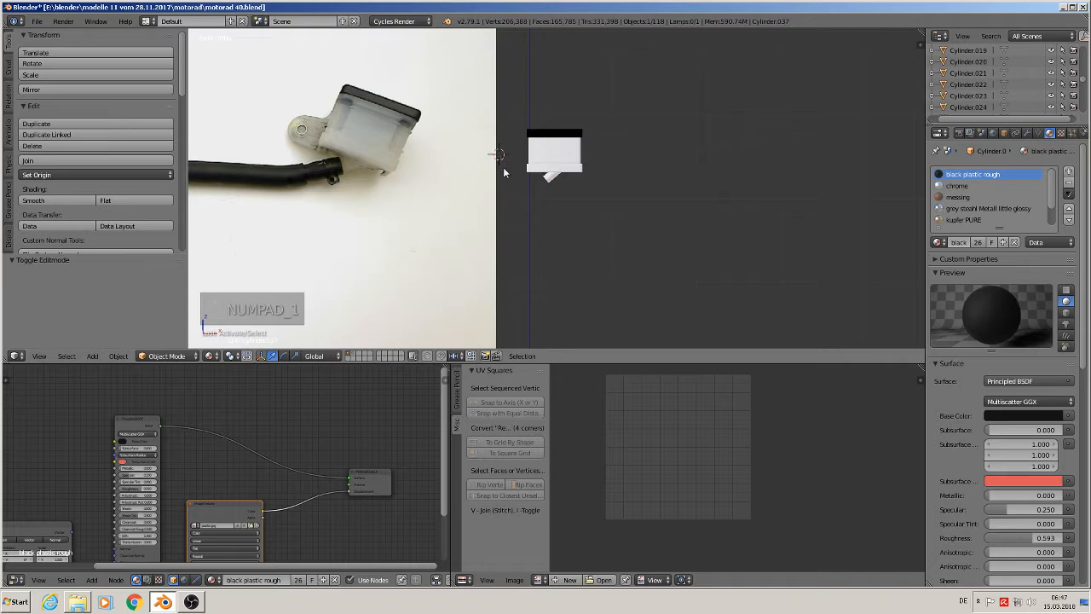
# Add a mesh cylinder with 24 vertices beside the reservoir as the base for its mounting lug.
pyautogui.click(92, 356)
pyautogui.moveTo(109, 344)
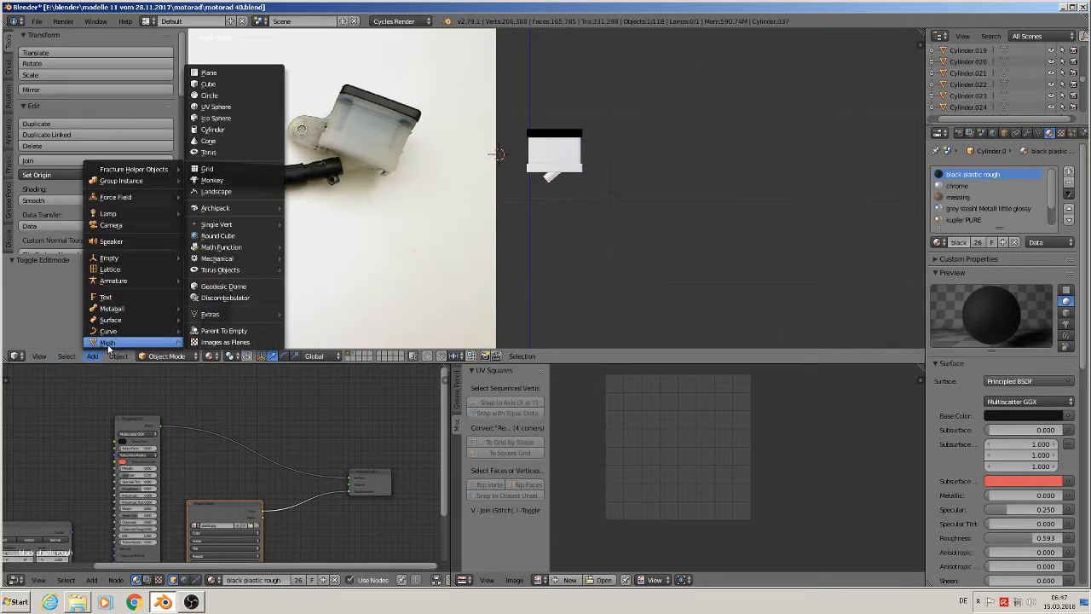
pyautogui.click(254, 131)
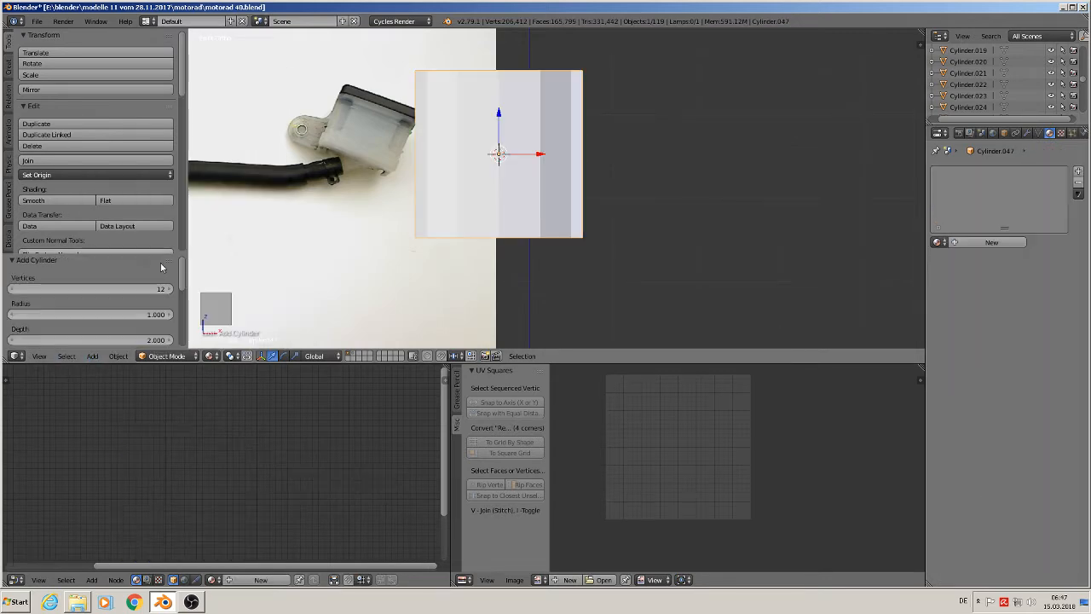
pyautogui.click(126, 289)
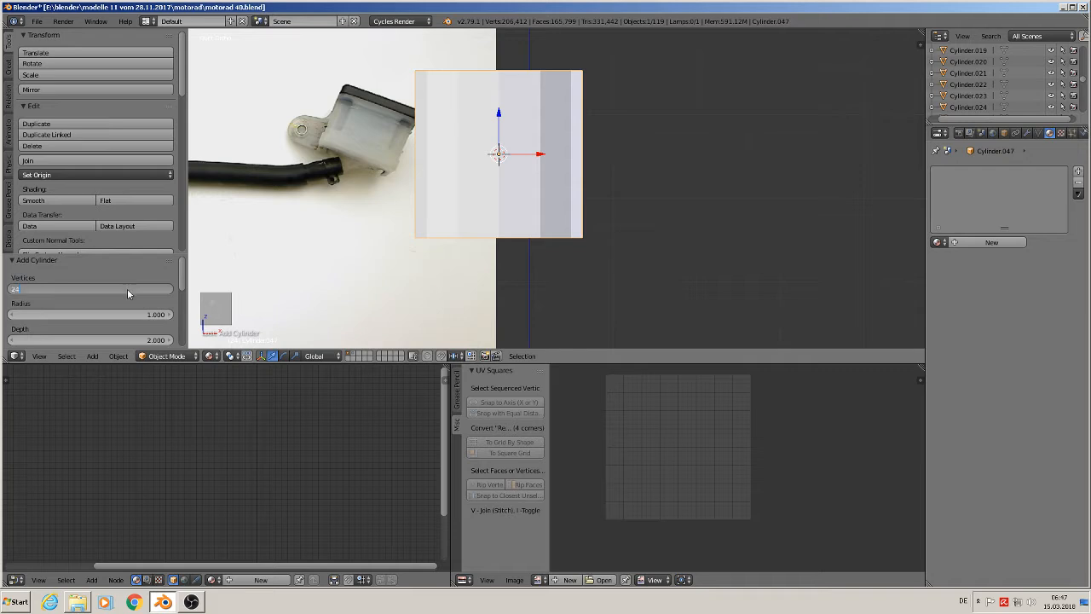
pyautogui.write('24')
pyautogui.press('Return')
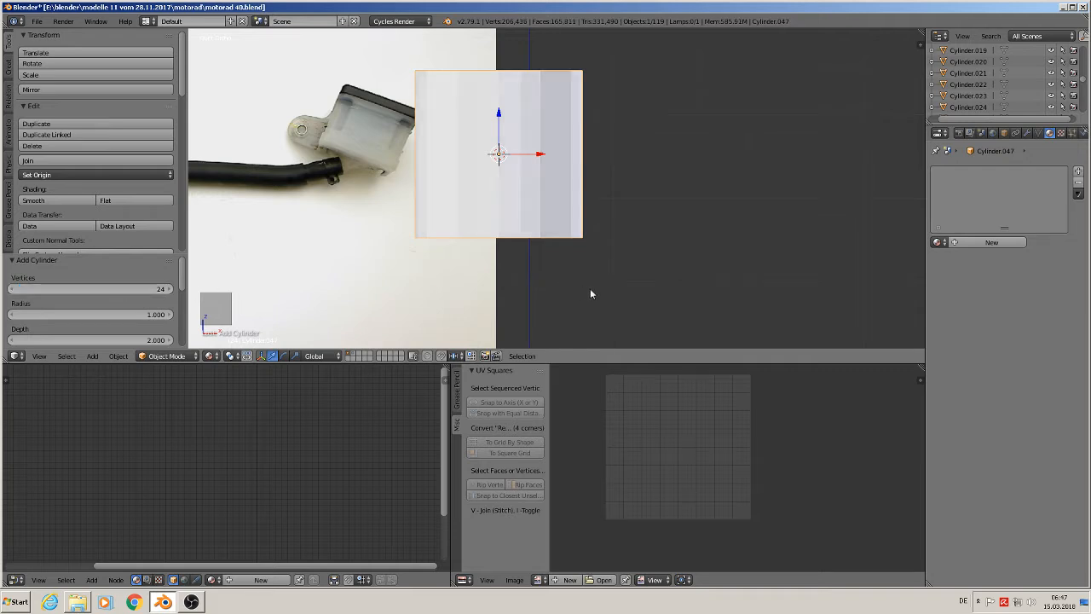
# Scale the new cylinder down to about 0.162 and rotate it 90° around the X axis.
pyautogui.press('s')
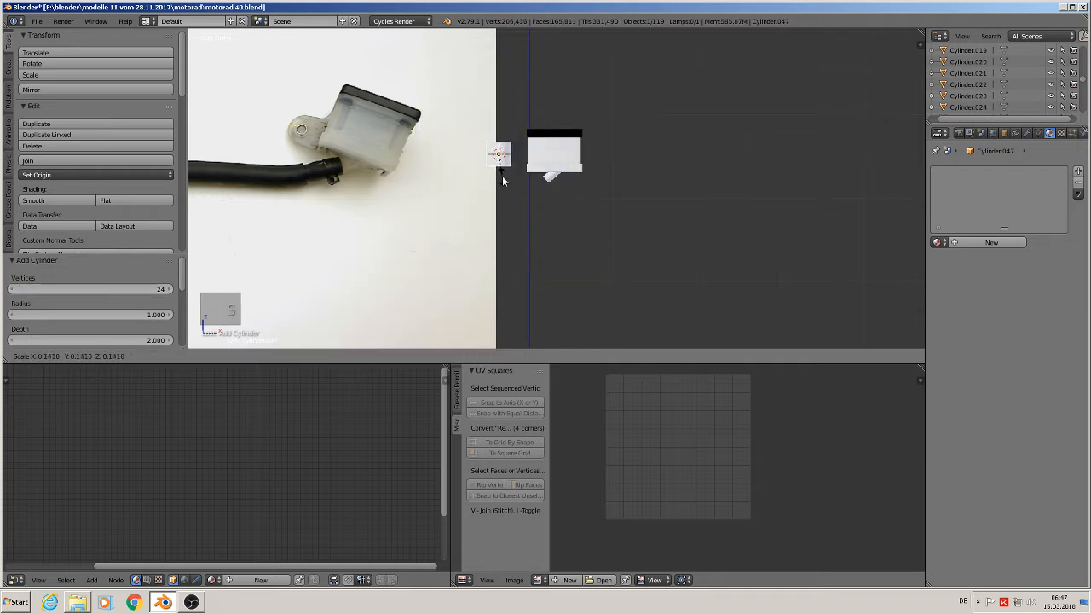
pyautogui.click(505, 178)
pyautogui.write('rx')
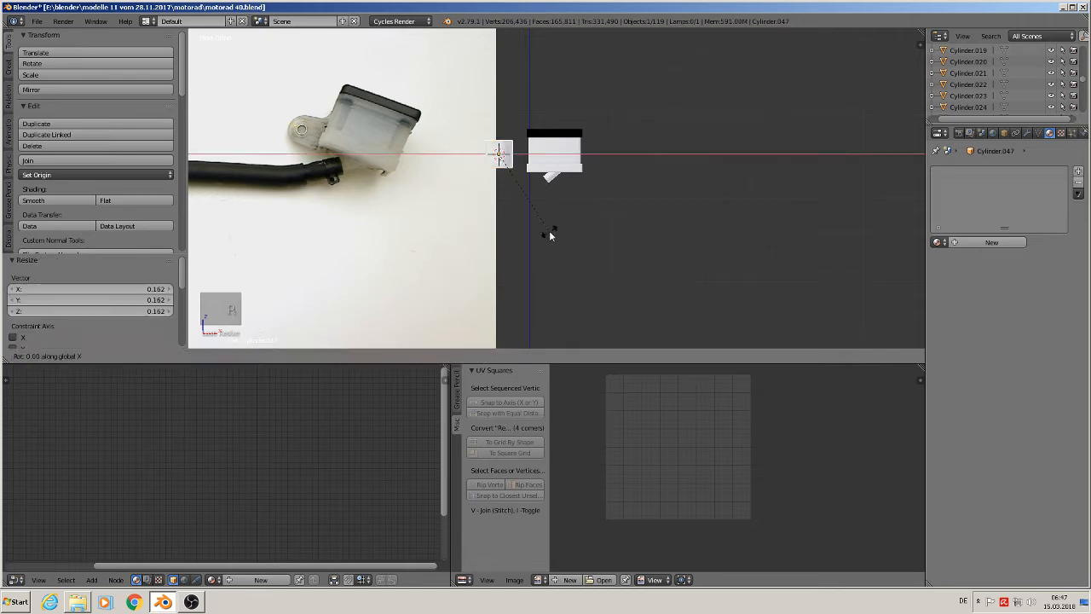
pyautogui.write('90')
pyautogui.press('Return')
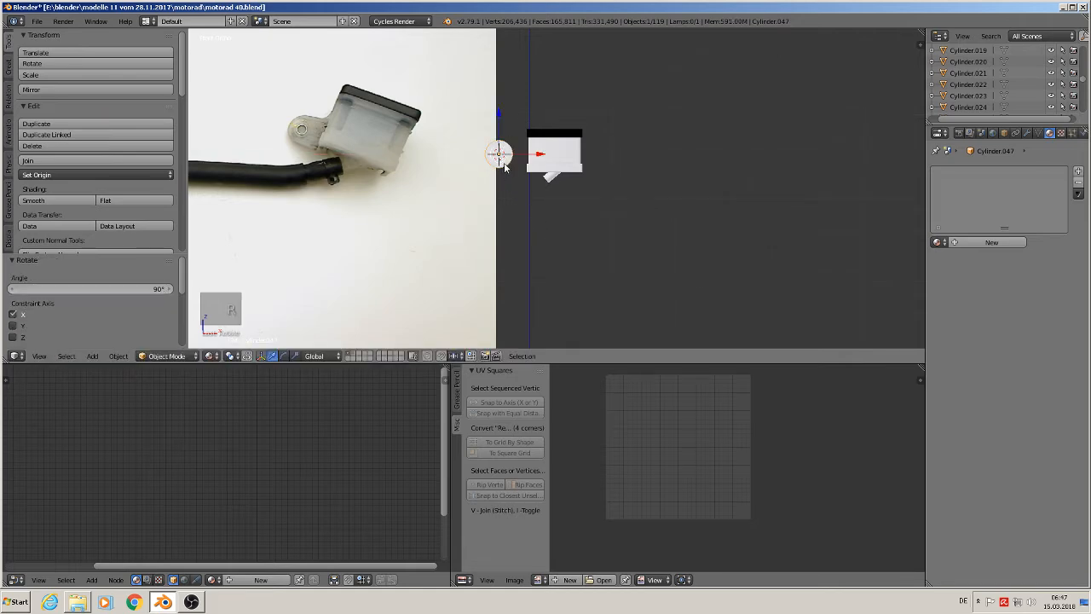
# Move the cylinder about 0.068 down along Z and shrink it slightly by a factor of about 0.931.
pyautogui.press('g')
pyautogui.press('z')
pyautogui.click(553, 208)
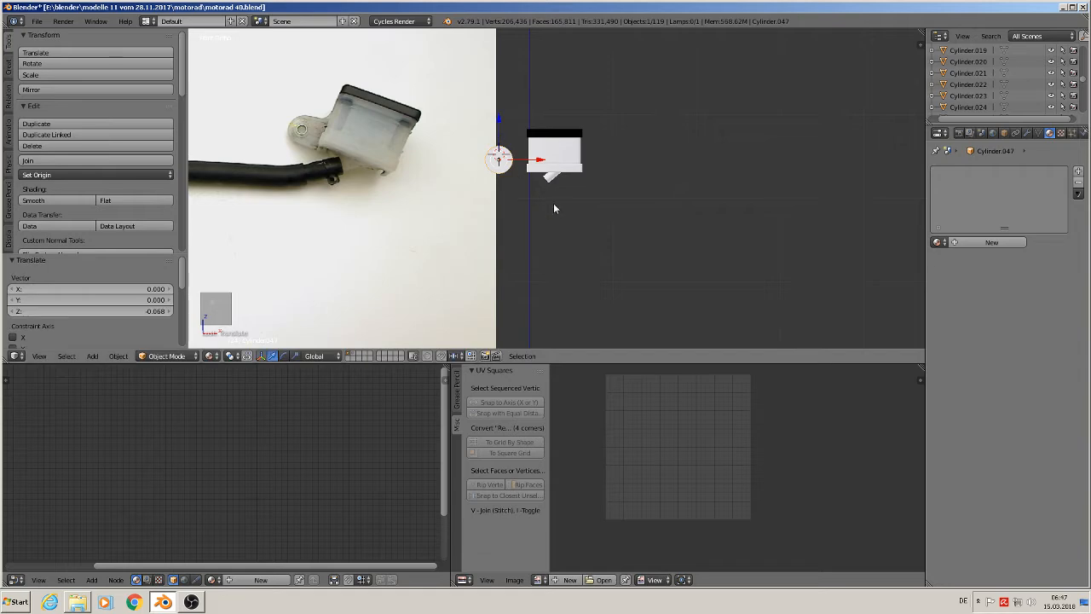
pyautogui.press('s')
pyautogui.click(549, 199)
# Flatten the cylinder along Y by a factor of about 0.178 into a thin disc and shade it smooth.
pyautogui.moveTo(549, 199); pyautogui.dragTo(642, 243, button='middle')
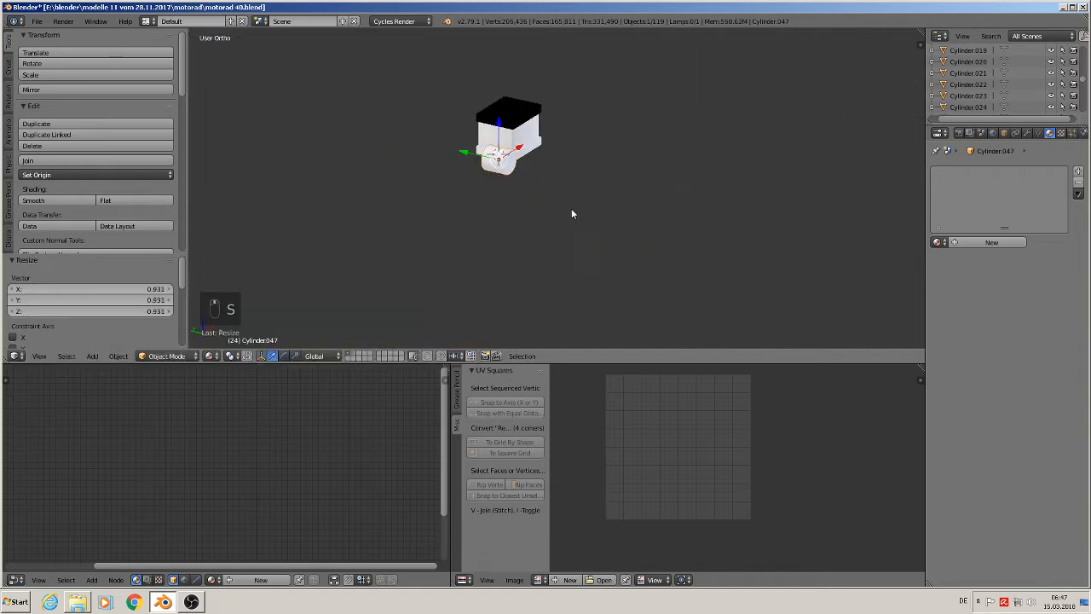
pyautogui.scroll(4, 564, 215)
pyautogui.press('s')
pyautogui.press('y')
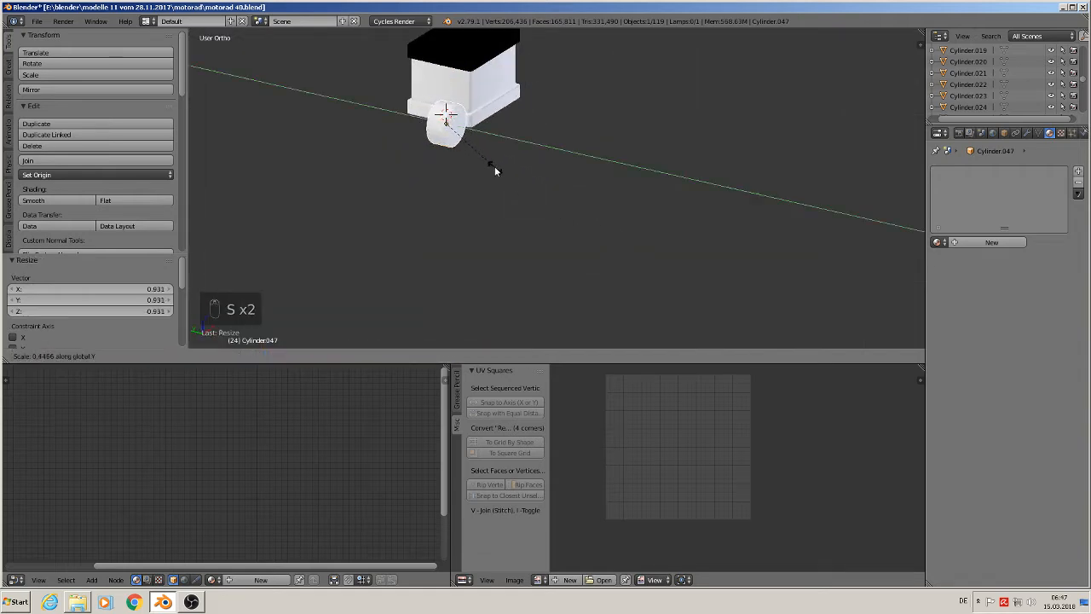
pyautogui.click(462, 143)
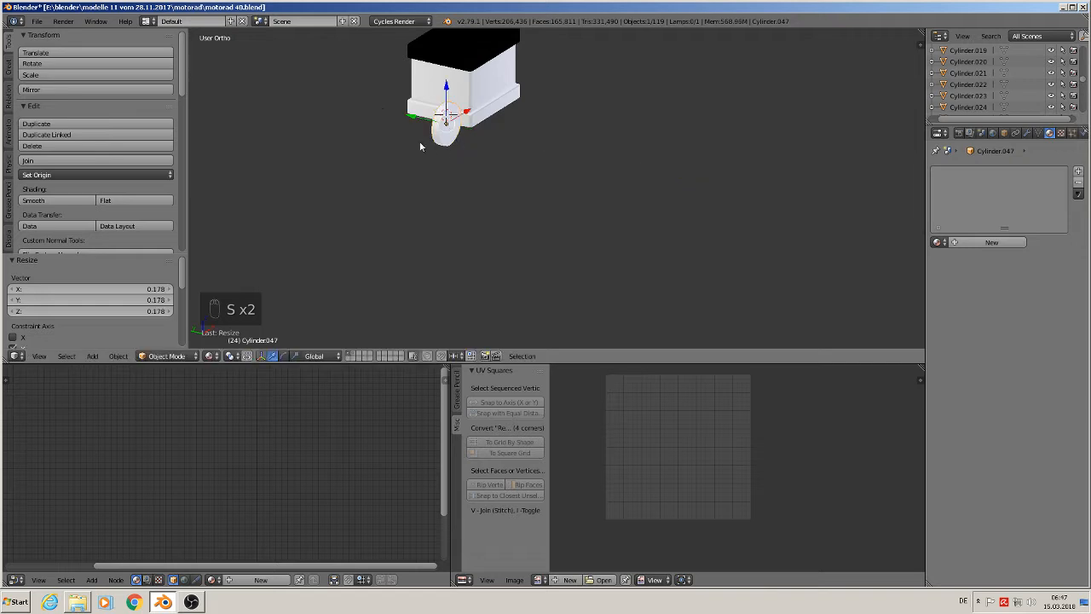
pyautogui.scroll(3, 419, 141)
pyautogui.click(32, 200)
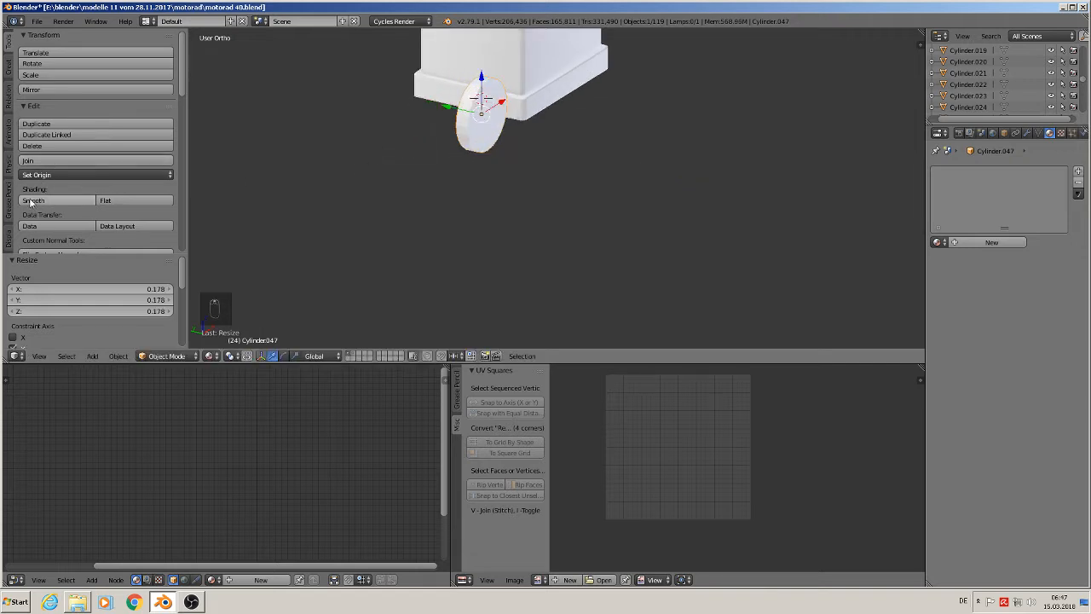
# In Edit Mode, delete the vertices of the disc's half facing the reservoir so only a semicircular rim is left.
pyautogui.press('KP_1')
pyautogui.scroll(2, 602, 160)
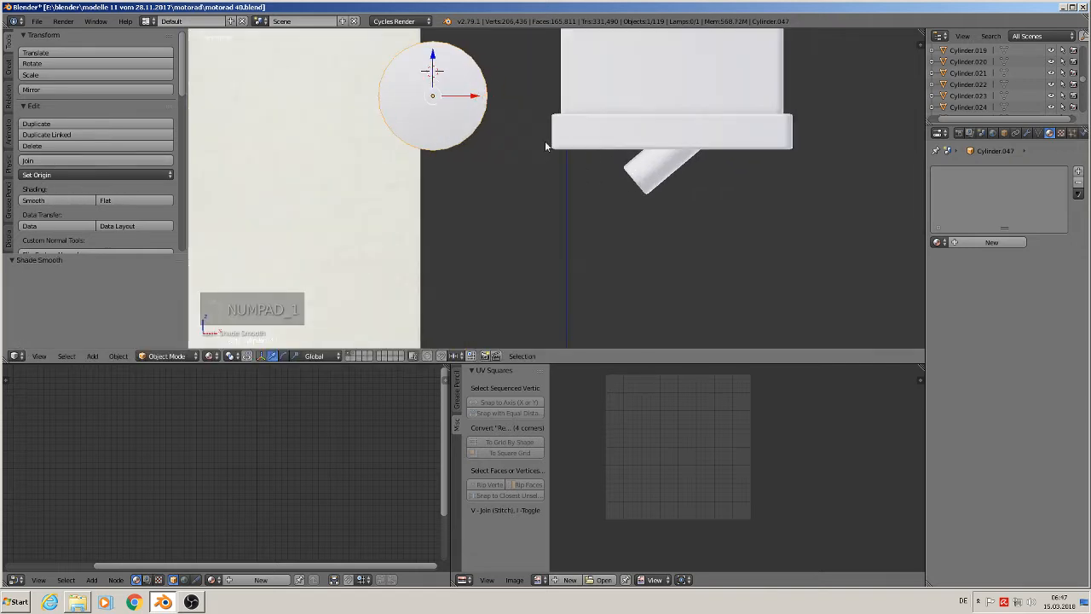
pyautogui.scroll(-8, 522, 132)
pyautogui.scroll(2, 444, 147)
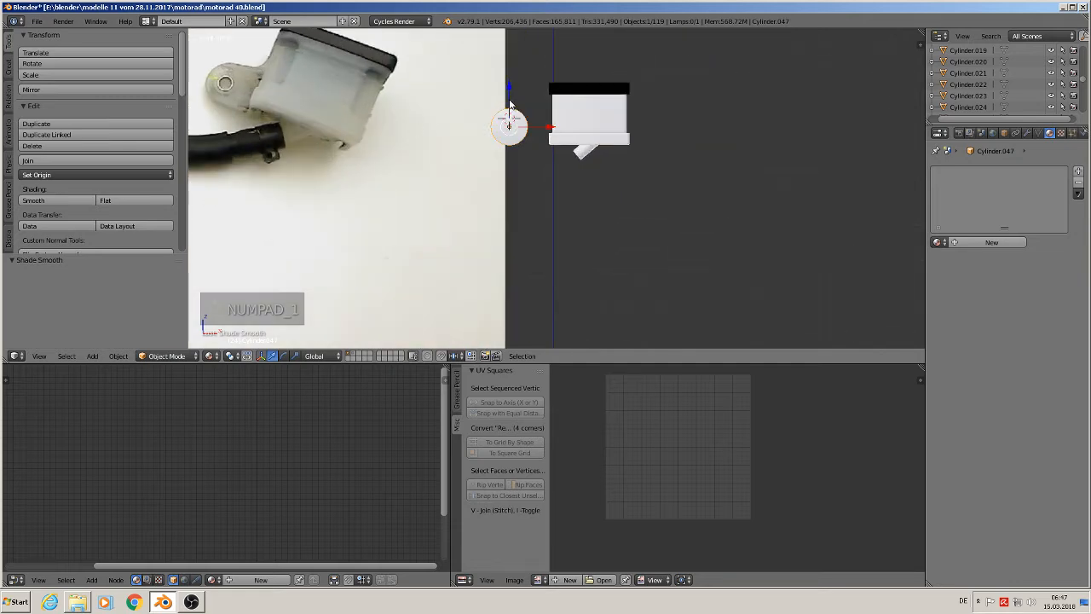
pyautogui.scroll(3, 525, 141)
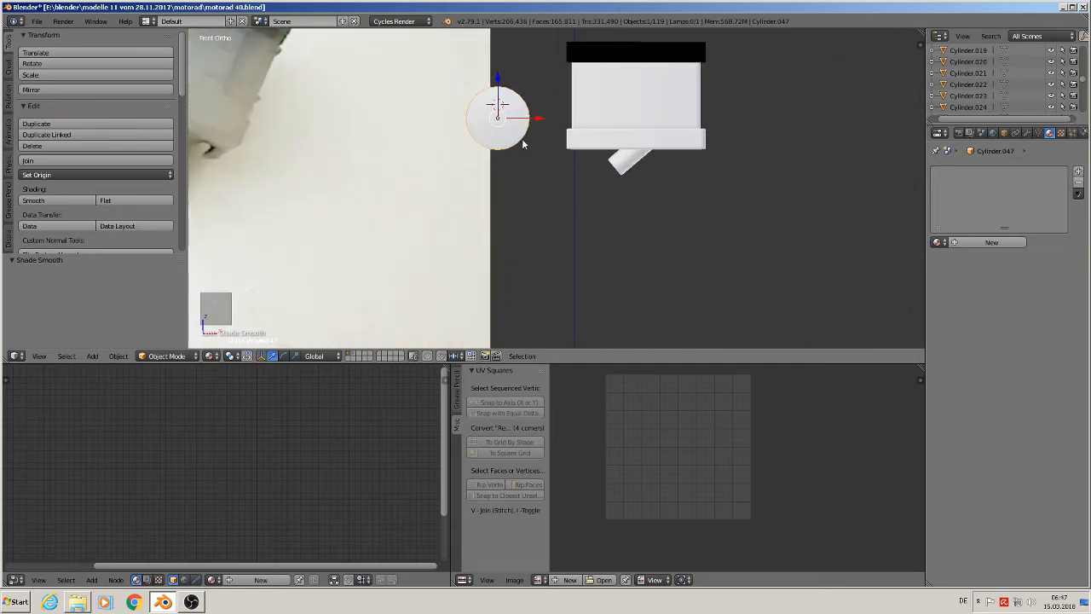
pyautogui.press('Tab')
pyautogui.scroll(2, 530, 175)
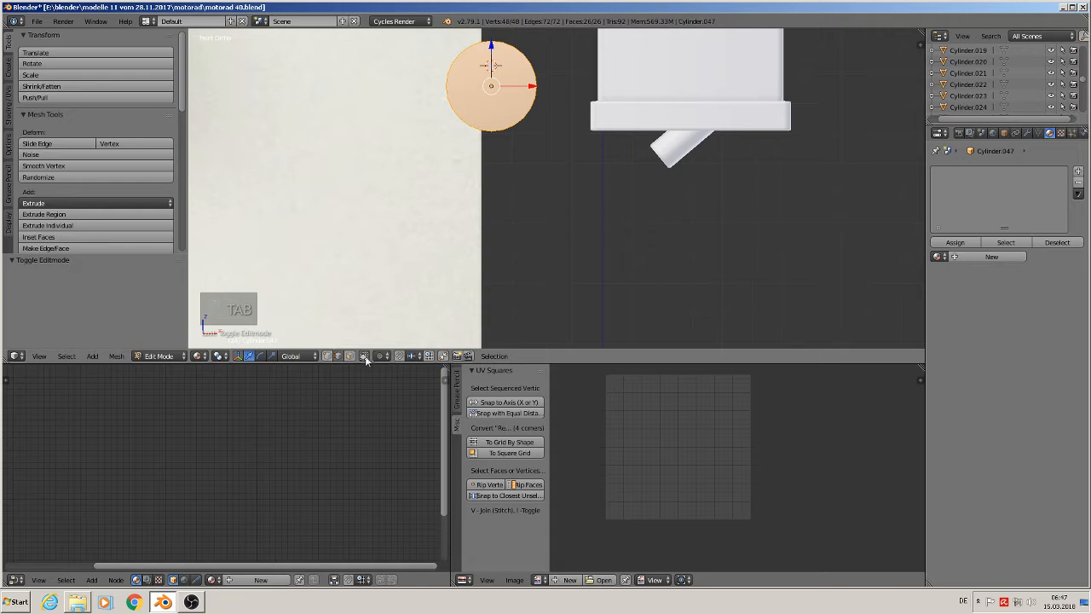
pyautogui.keyDown('shift'); pyautogui.moveTo(570, 121); pyautogui.dragTo(548, 238, button='middle'); pyautogui.keyUp('shift')
pyautogui.press('a')
pyautogui.press('b')
pyautogui.moveTo(553, 251); pyautogui.dragTo(485, 98)
pyautogui.press('x')
pyautogui.click(486, 100)
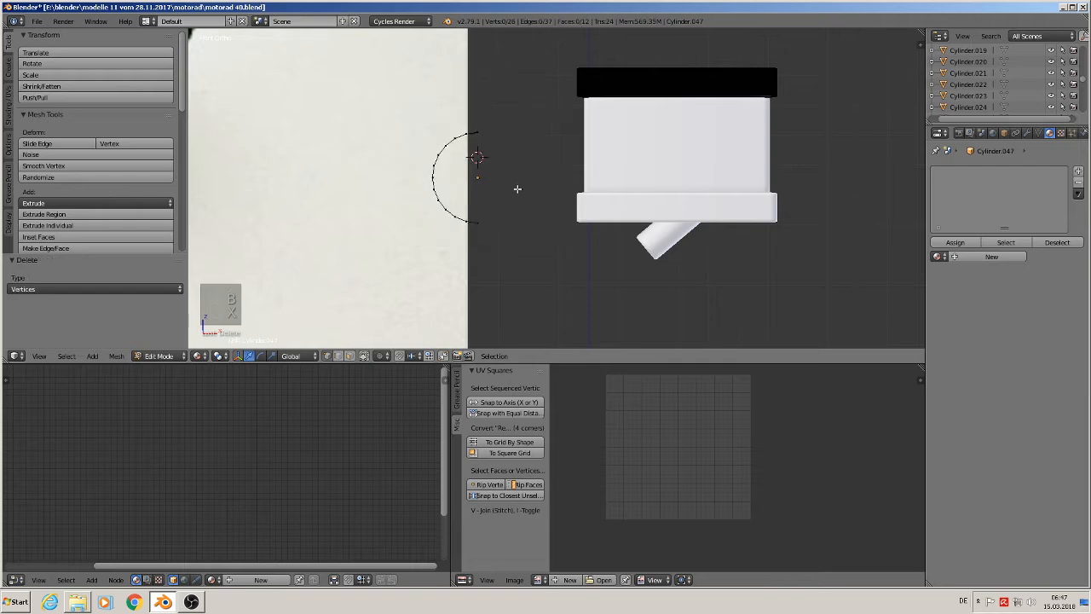
# Extrude the rim's two end edges along X toward the reservoir and close the gap between them with a face.
pyautogui.scroll(2, 517, 189)
pyautogui.moveTo(517, 188); pyautogui.dragTo(525, 213, button='middle')
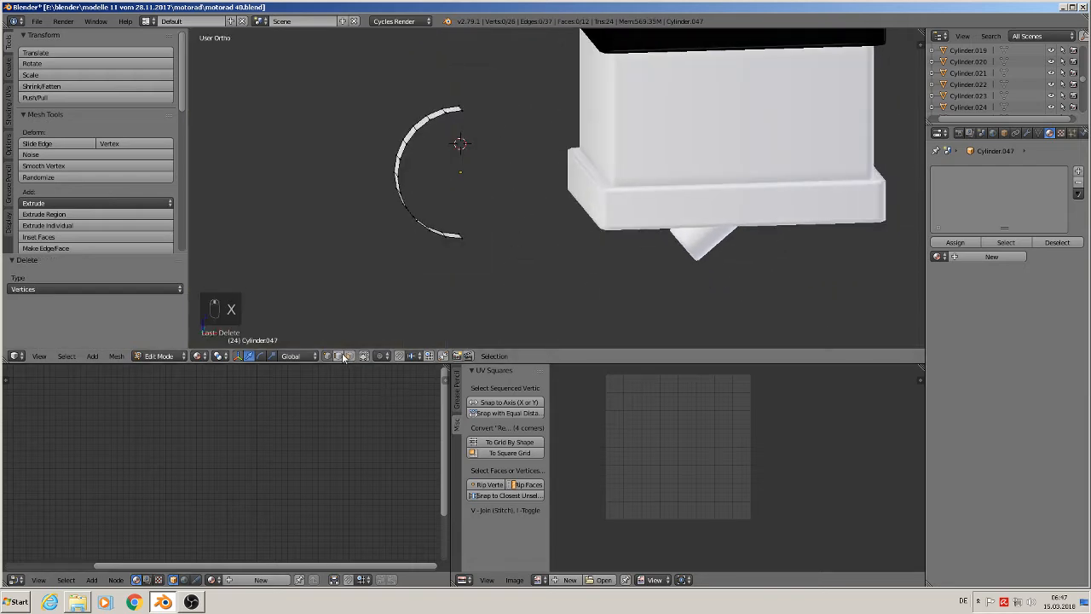
pyautogui.rightClick(460, 108)
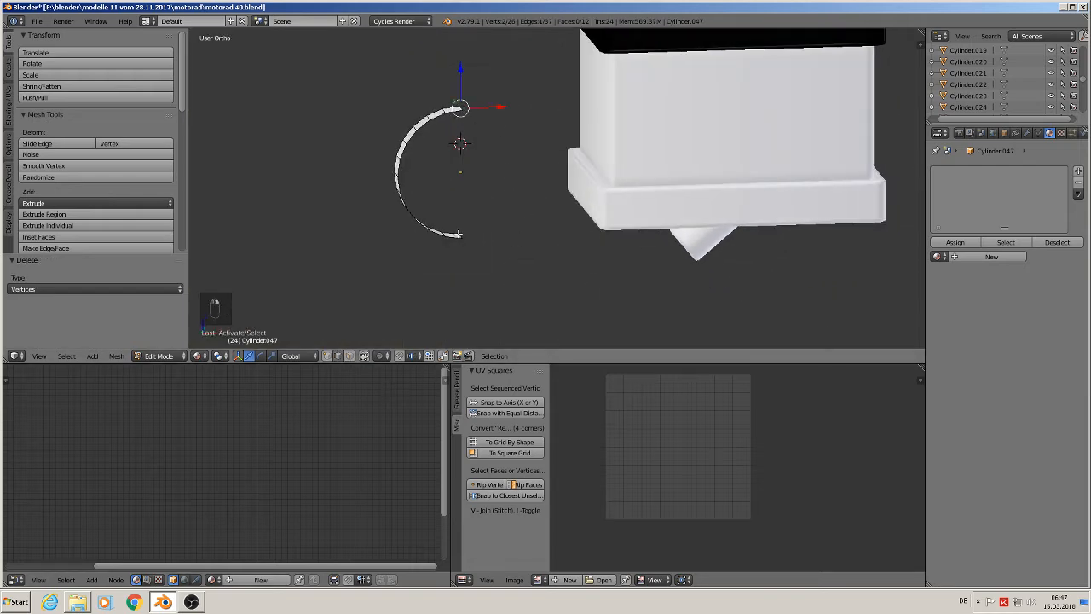
pyautogui.keyDown('shift'); pyautogui.rightClick(458, 233); pyautogui.keyUp('shift')
pyautogui.rightClick(460, 235)
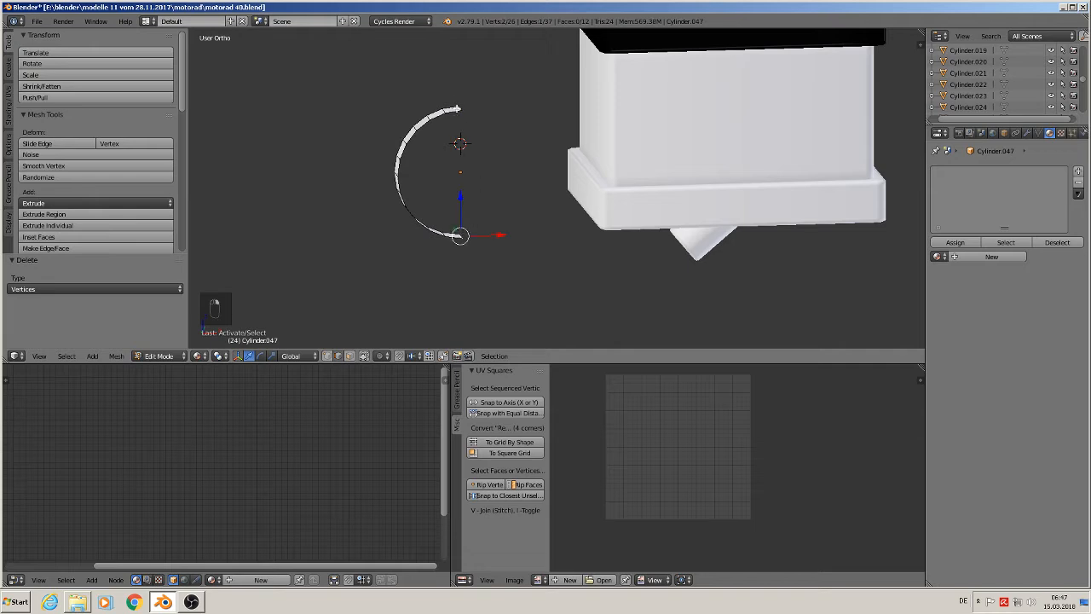
pyautogui.keyDown('shift'); pyautogui.rightClick(460, 105); pyautogui.keyUp('shift')
pyautogui.press('e')
pyautogui.press('x')
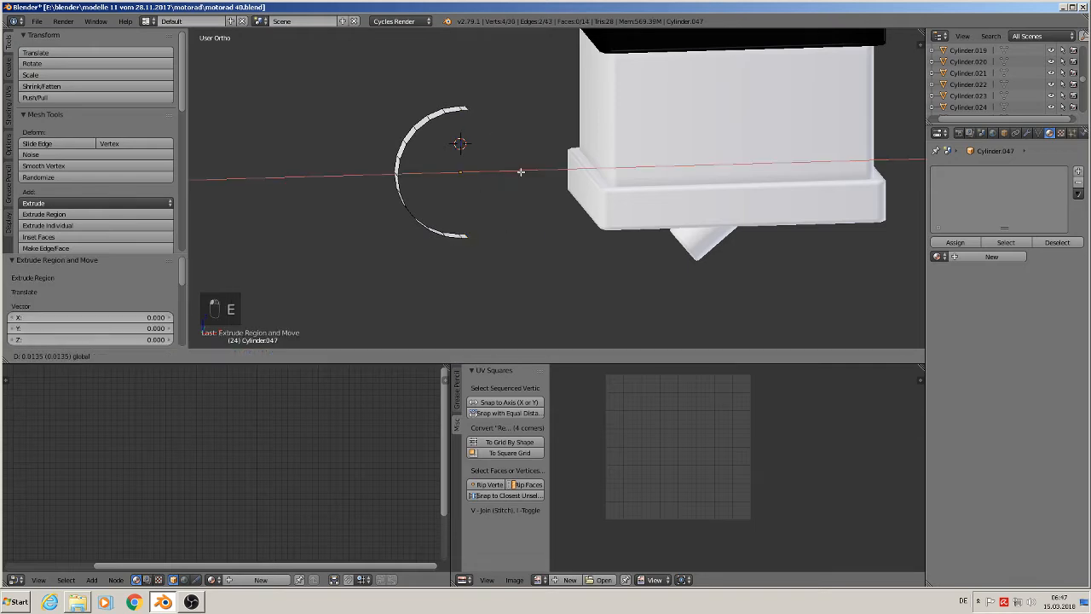
pyautogui.click(585, 193)
pyautogui.press('f')
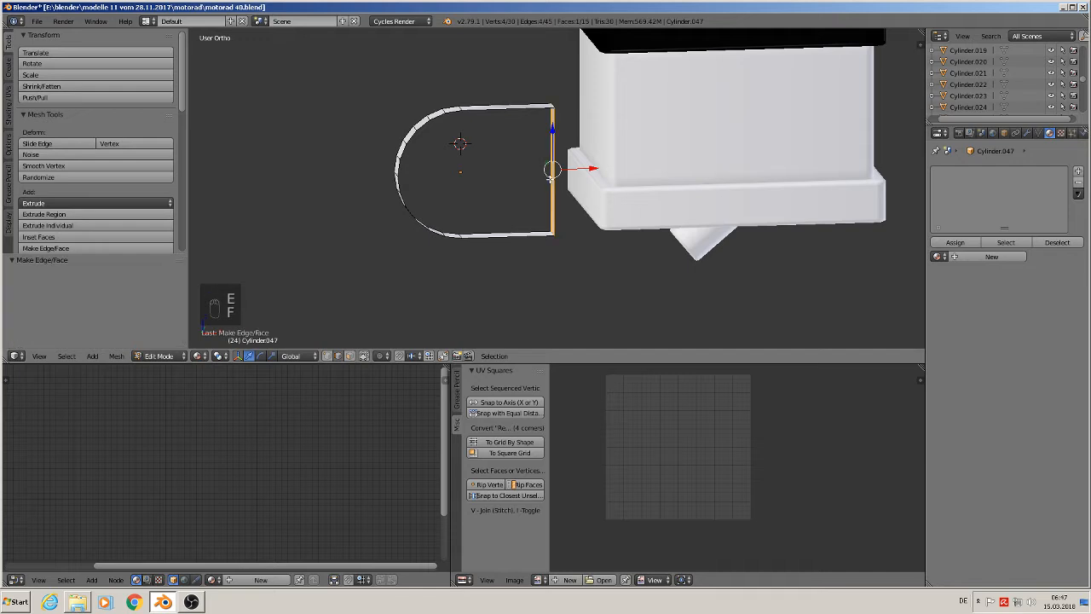
# Fill the front and back openings of the rounded lug's rim with faces.
pyautogui.keyDown('alt'); pyautogui.rightClick(486, 227); pyautogui.keyUp('alt')
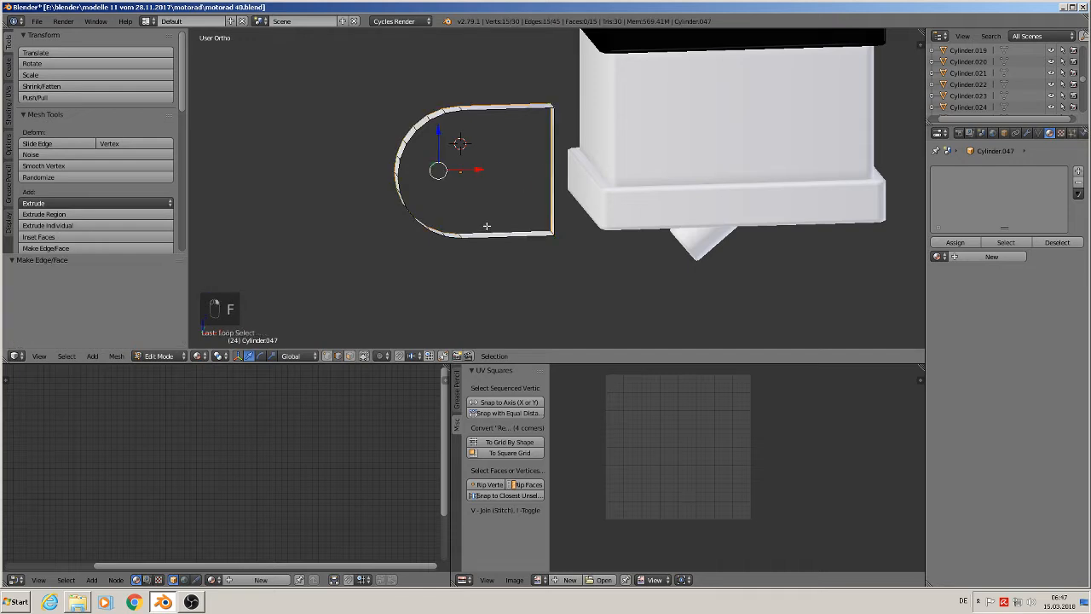
pyautogui.press('f')
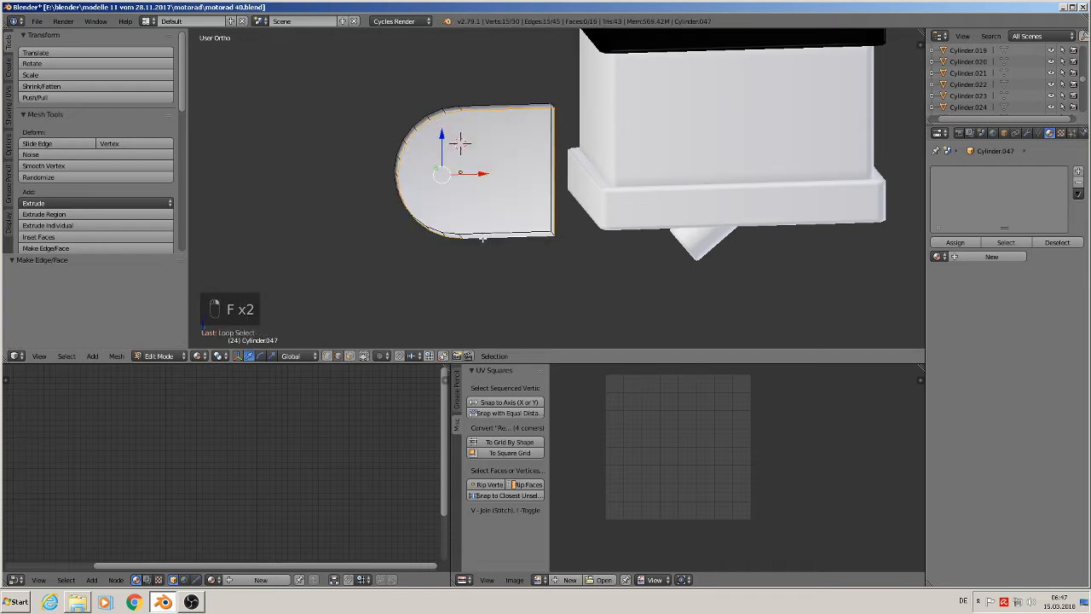
pyautogui.press('f')
# Add two edge loops around the lug's rim, one toward the back edge and one toward the front edge.
pyautogui.moveTo(483, 237); pyautogui.dragTo(421, 103, button='middle')
pyautogui.hotkey('ctrl', 'r')
pyautogui.click(426, 94)
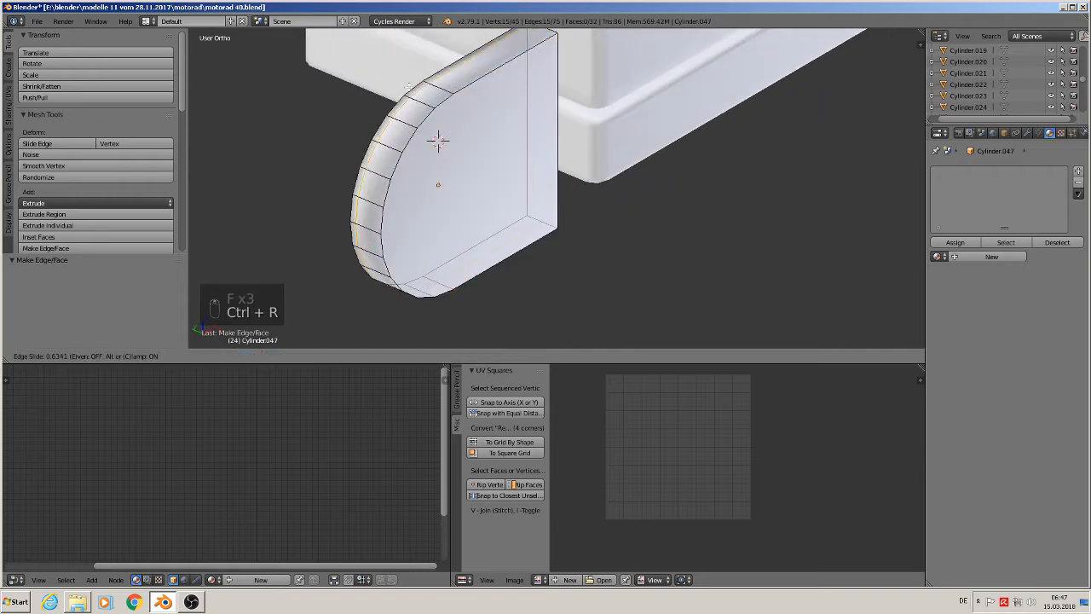
pyautogui.rightClick(431, 93)
pyautogui.hotkey('ctrl', 'r')
pyautogui.click(437, 140)
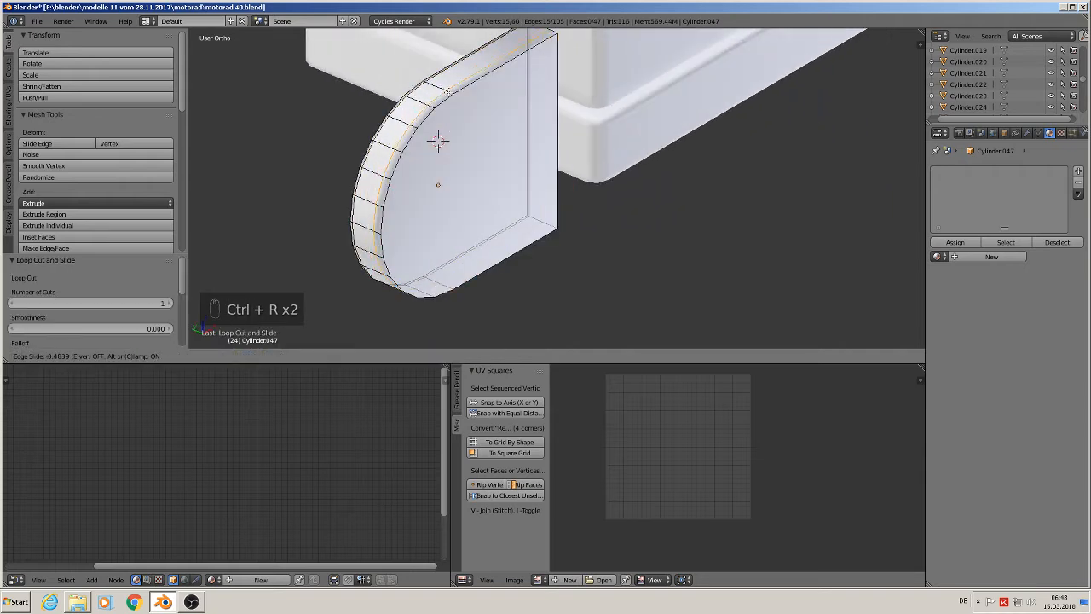
pyautogui.rightClick(437, 140)
# Bevel the lug's front outline by about 0.044 with two segments, bevel the back outline too, and leave Edit Mode.
pyautogui.scroll(2, 437, 141)
pyautogui.keyDown('alt'); pyautogui.rightClick(465, 152); pyautogui.keyUp('alt')
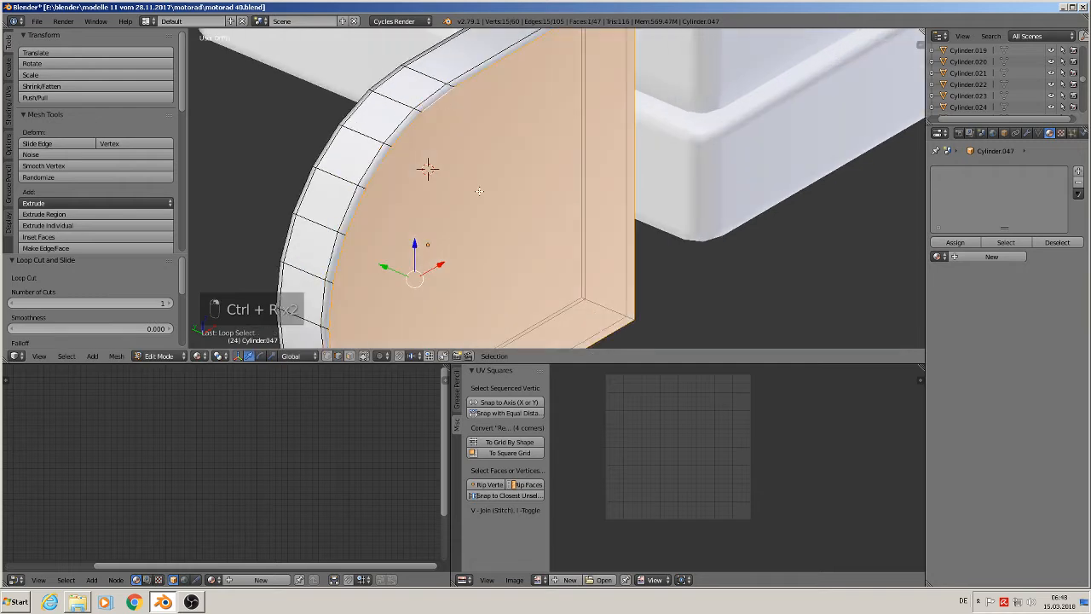
pyautogui.hotkey('ctrl', 'b')
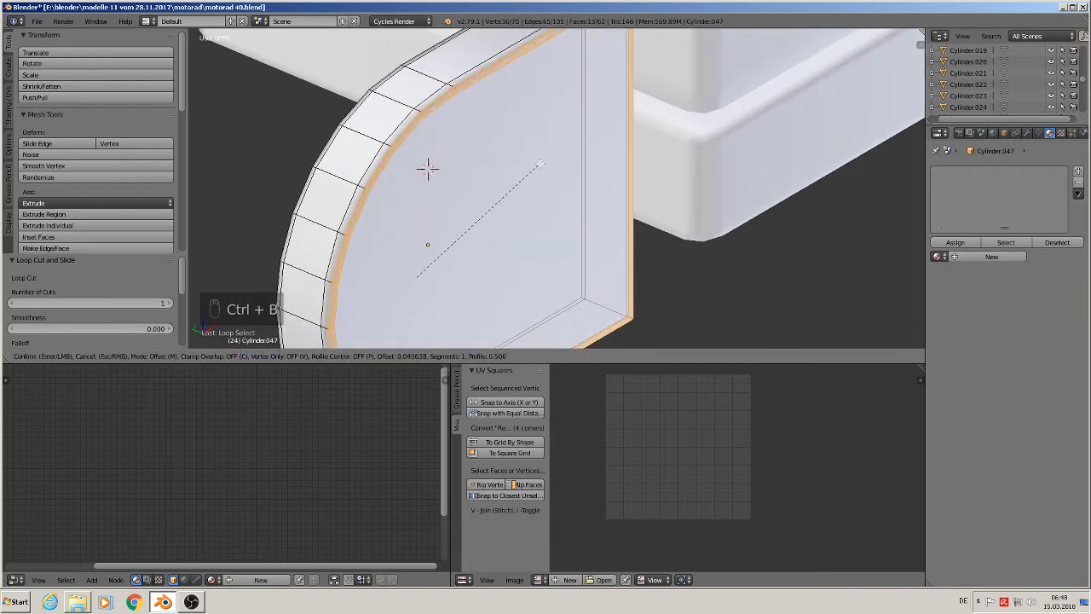
pyautogui.scroll(1, 539, 165)
pyautogui.click(539, 164)
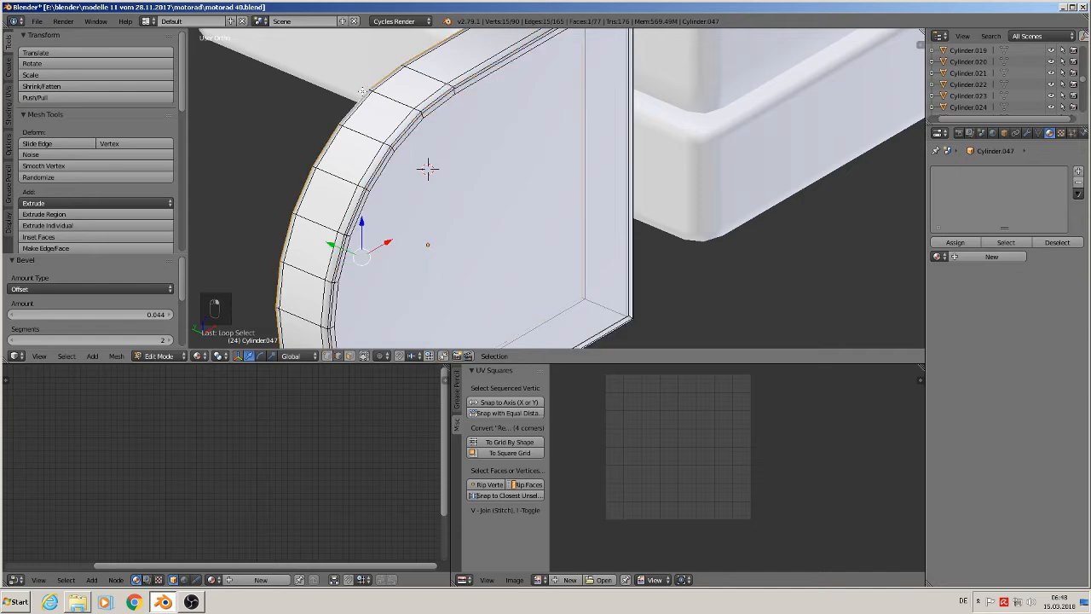
pyautogui.hotkey('ctrl', 'b')
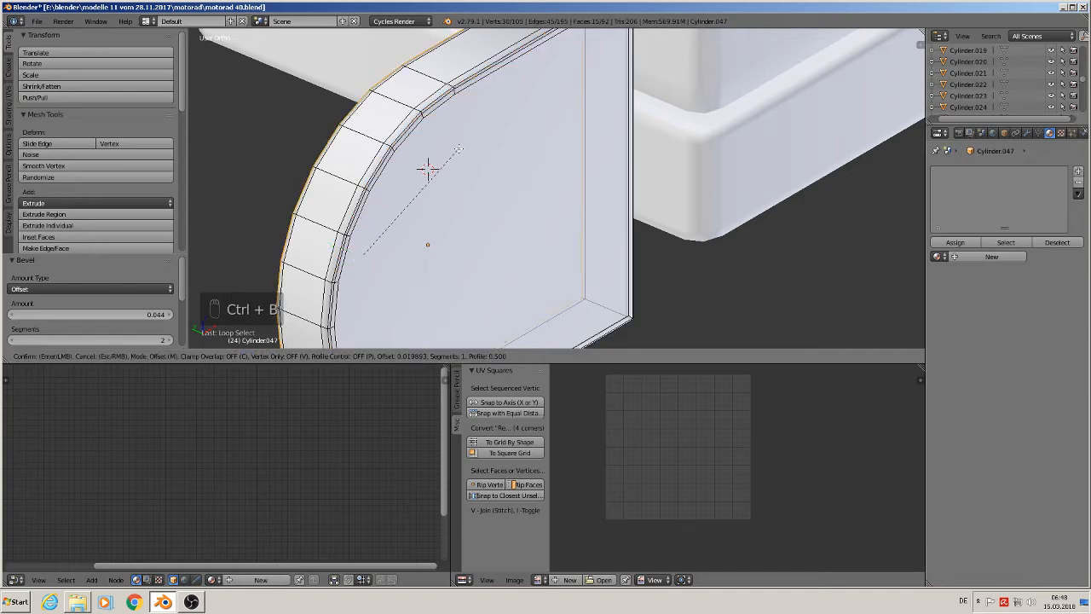
pyautogui.rightClick(427, 168)
pyautogui.press('Tab')
pyautogui.scroll(-4, 506, 187)
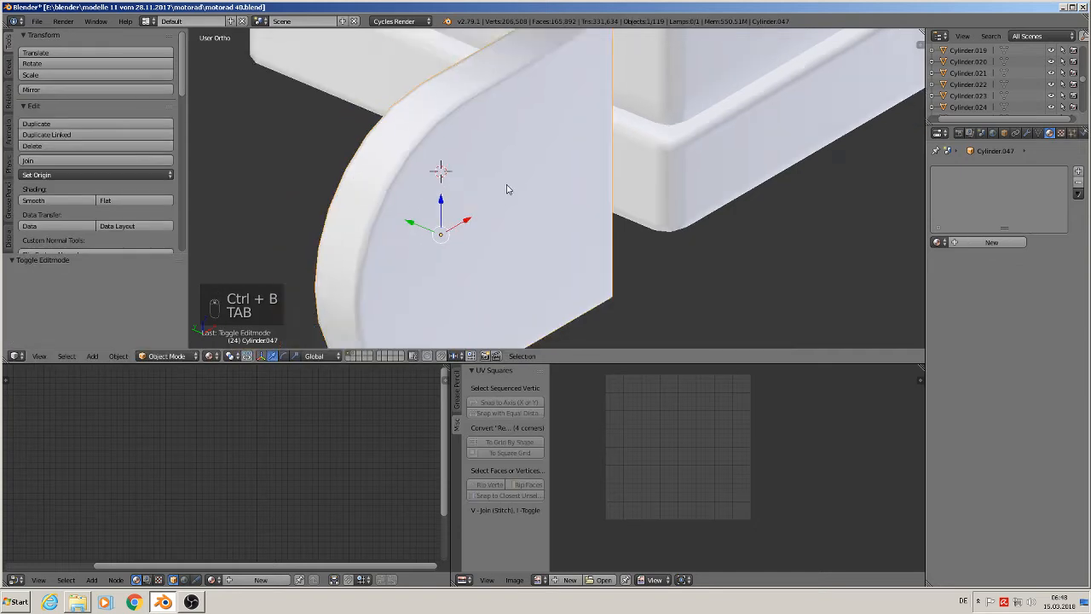
# In front view, scale the lug uniformly by about 0.816 and move it about 0.113 along X toward the reservoir.
pyautogui.scroll(-4, 506, 208)
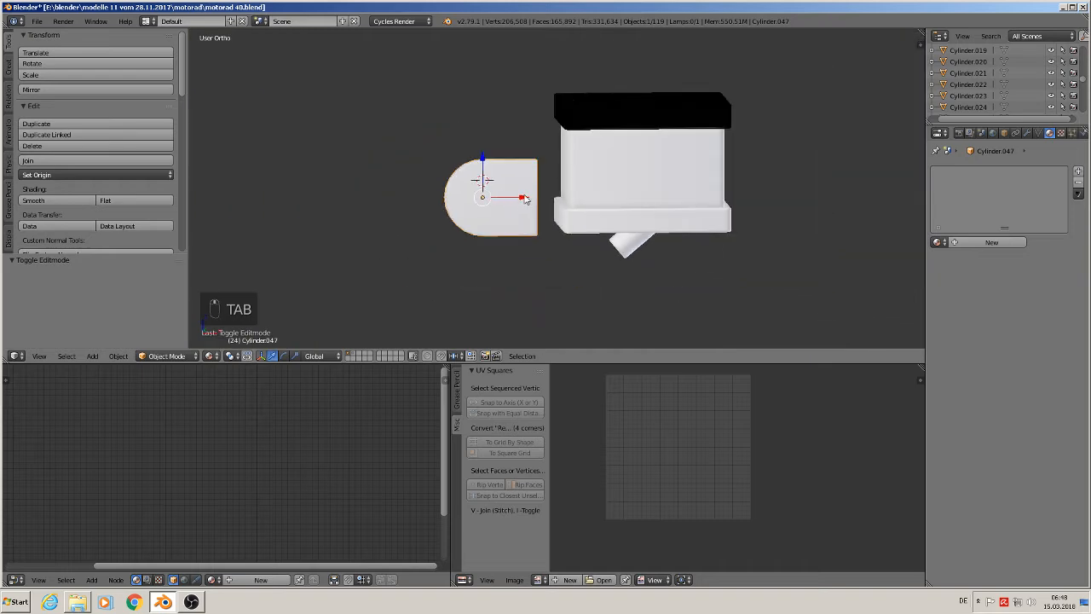
pyautogui.press('KP_1')
pyautogui.scroll(-4, 499, 228)
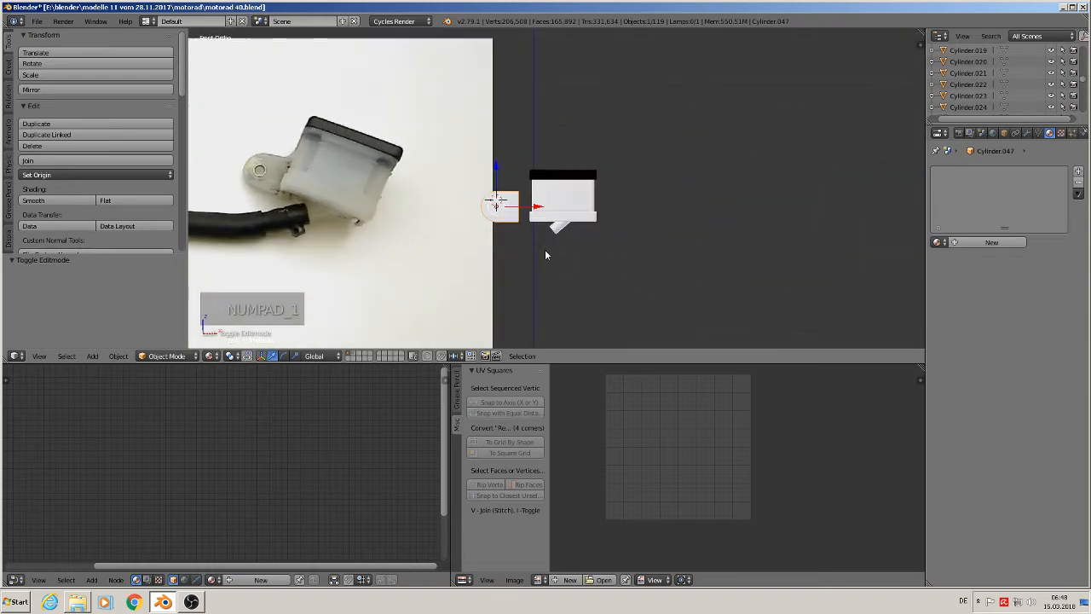
pyautogui.press('s')
pyautogui.click(537, 245)
pyautogui.press('s')
pyautogui.press('x')
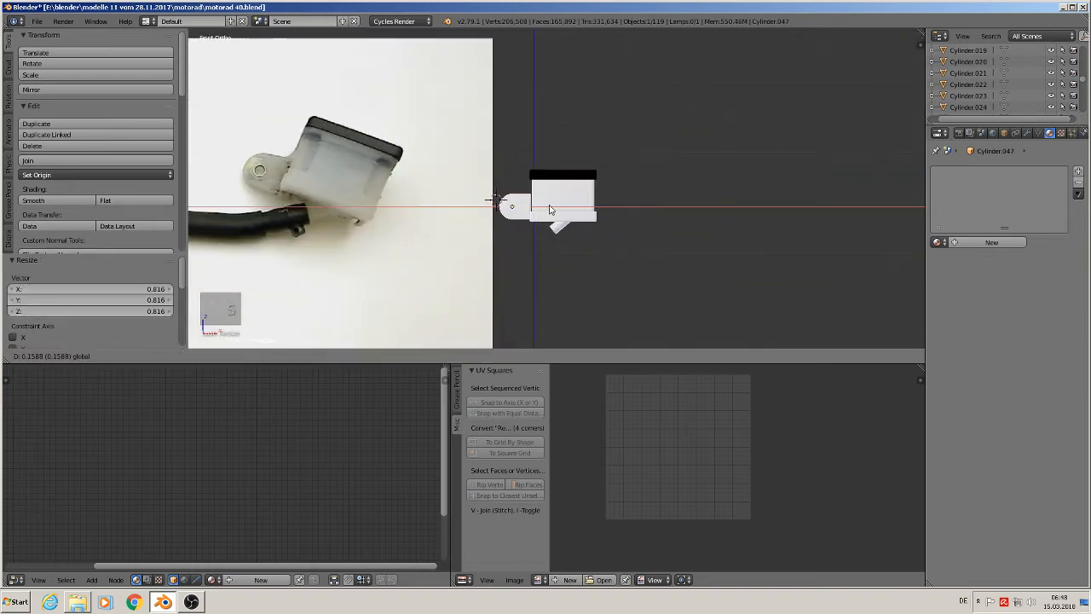
pyautogui.click(554, 211)
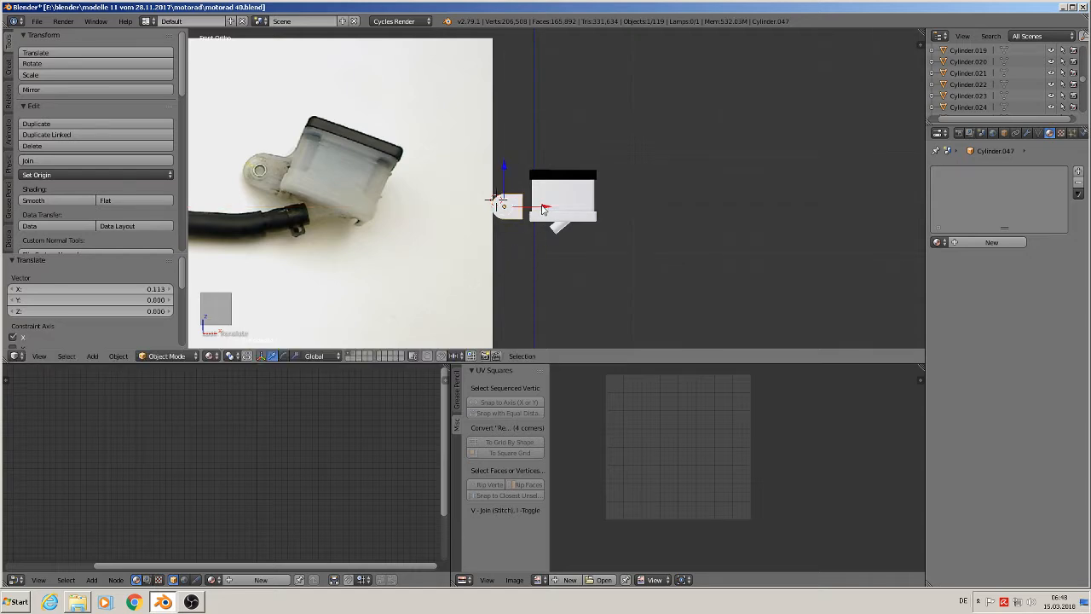
# In Edit Mode, select all vertices of the lug's flat end and move them about 0.073 along X to lengthen it.
pyautogui.press('Tab')
pyautogui.scroll(5, 445, 323)
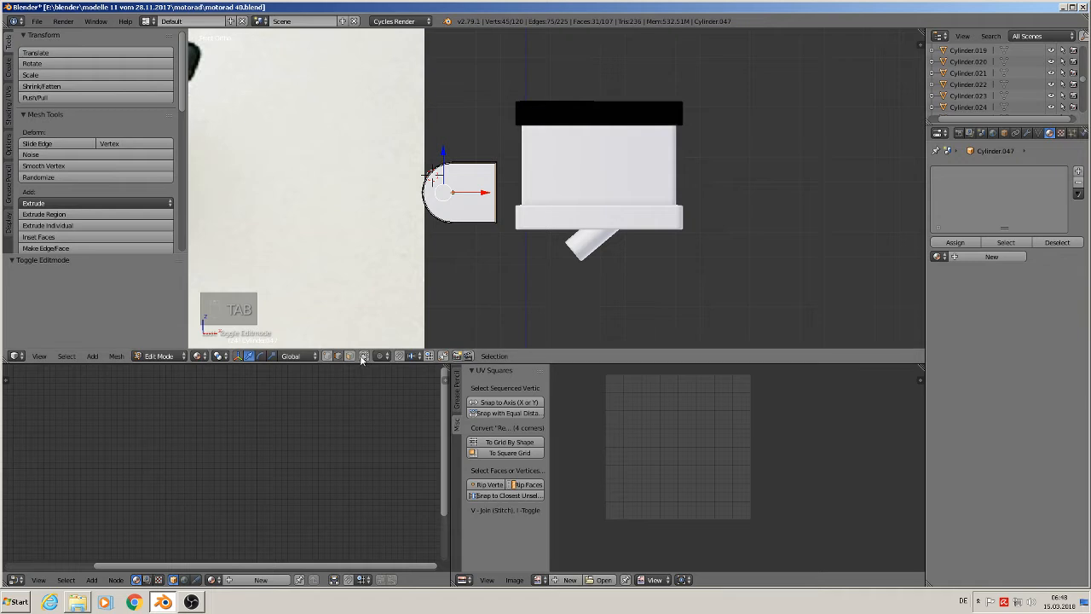
pyautogui.click(338, 358)
pyautogui.press('a')
pyautogui.press('c')
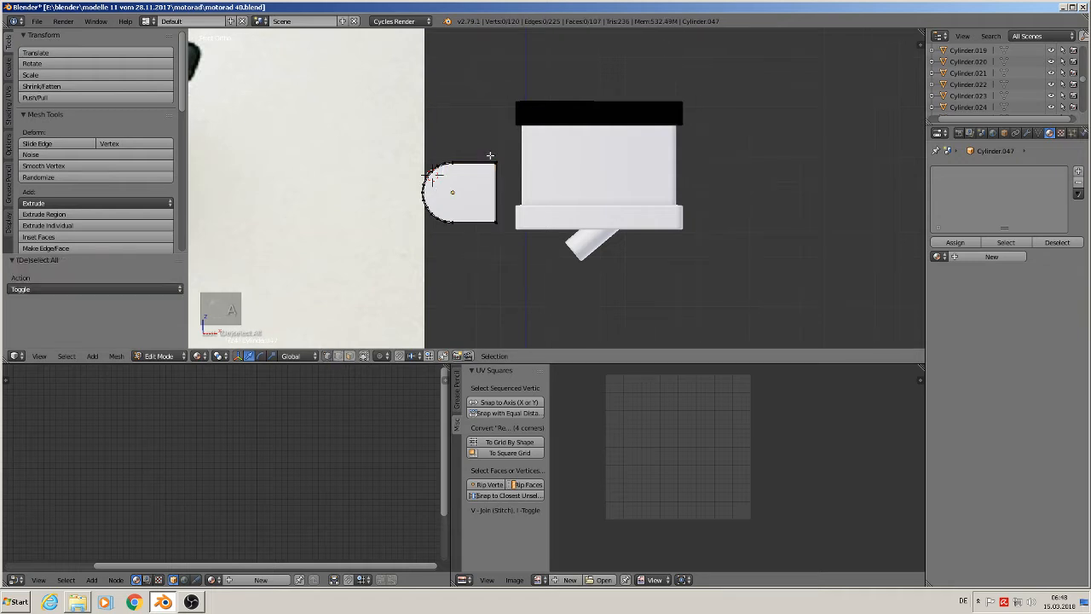
pyautogui.moveTo(489, 156); pyautogui.dragTo(501, 239)
pyautogui.rightClick(501, 238)
pyautogui.click(529, 197)
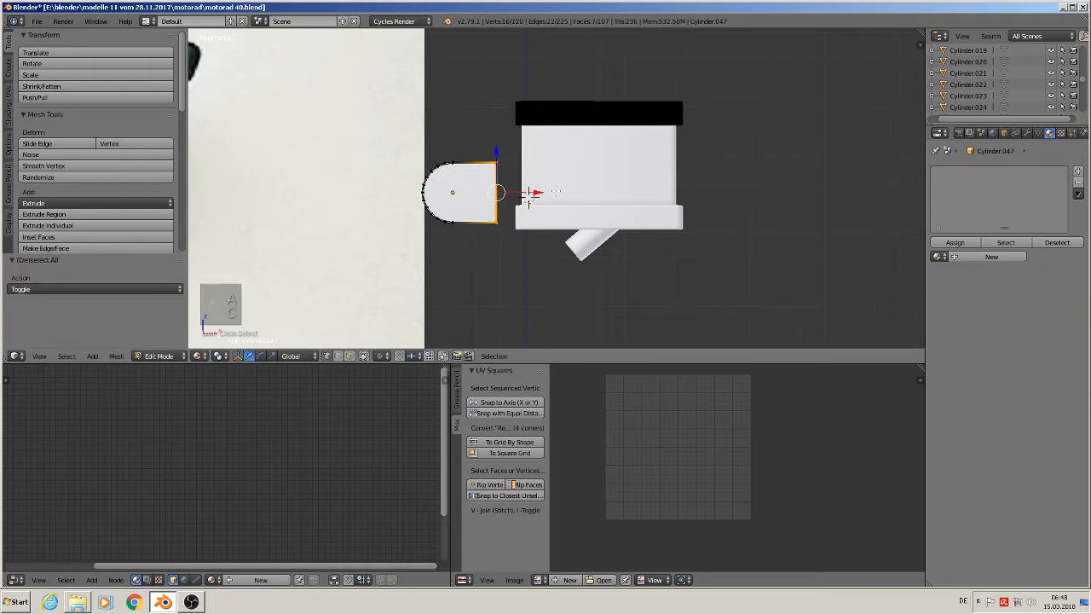
pyautogui.moveTo(535, 193); pyautogui.dragTo(554, 192)
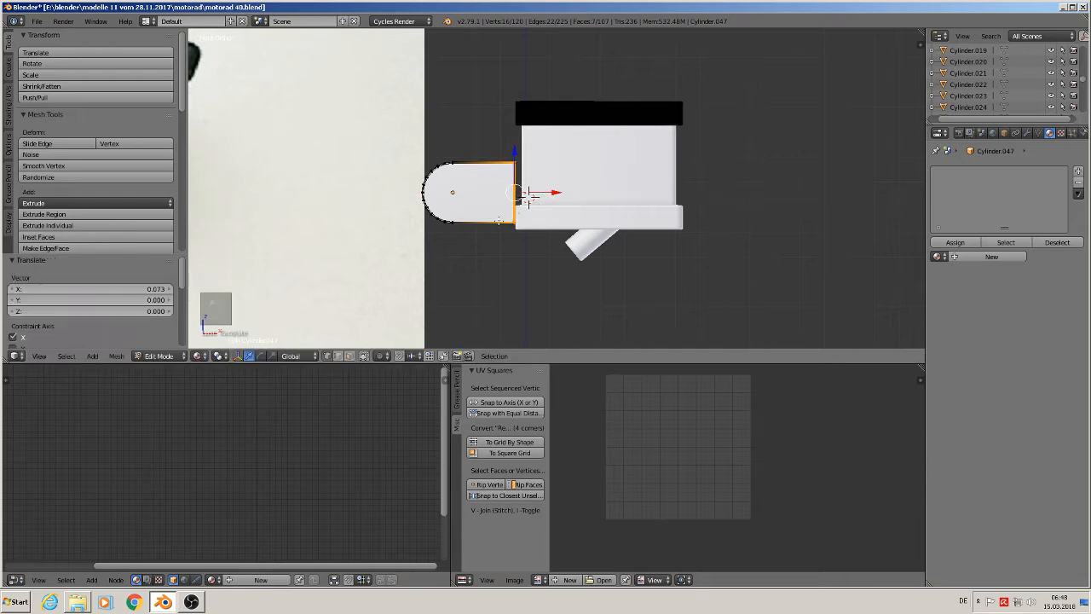
pyautogui.scroll(-4, 498, 222)
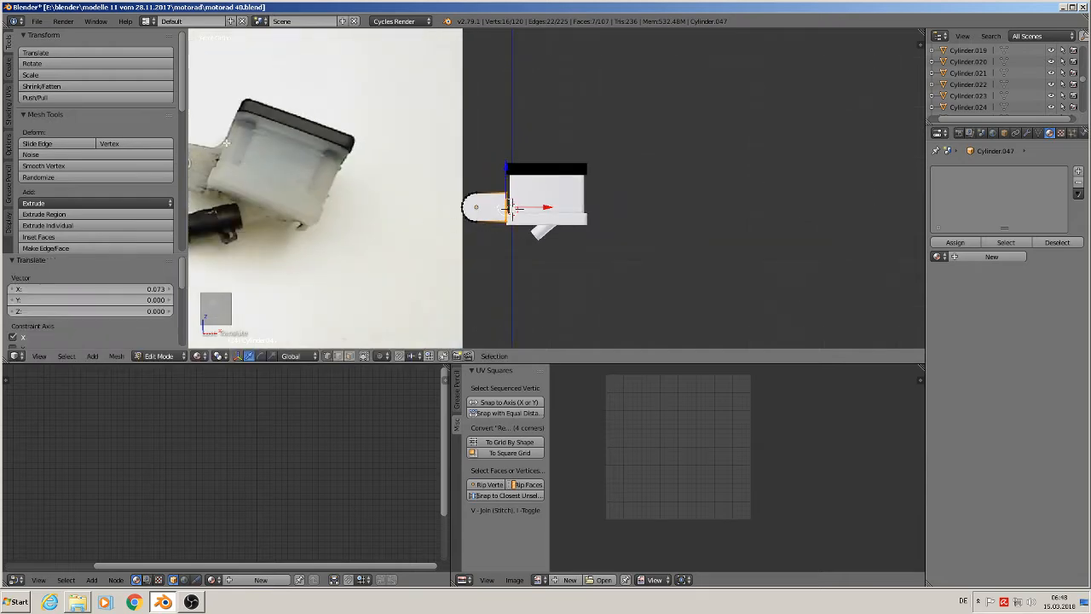
# Back in Object Mode, move the whole lug along X into the reservoir's side and about 0.418 along Y.
pyautogui.press('Tab')
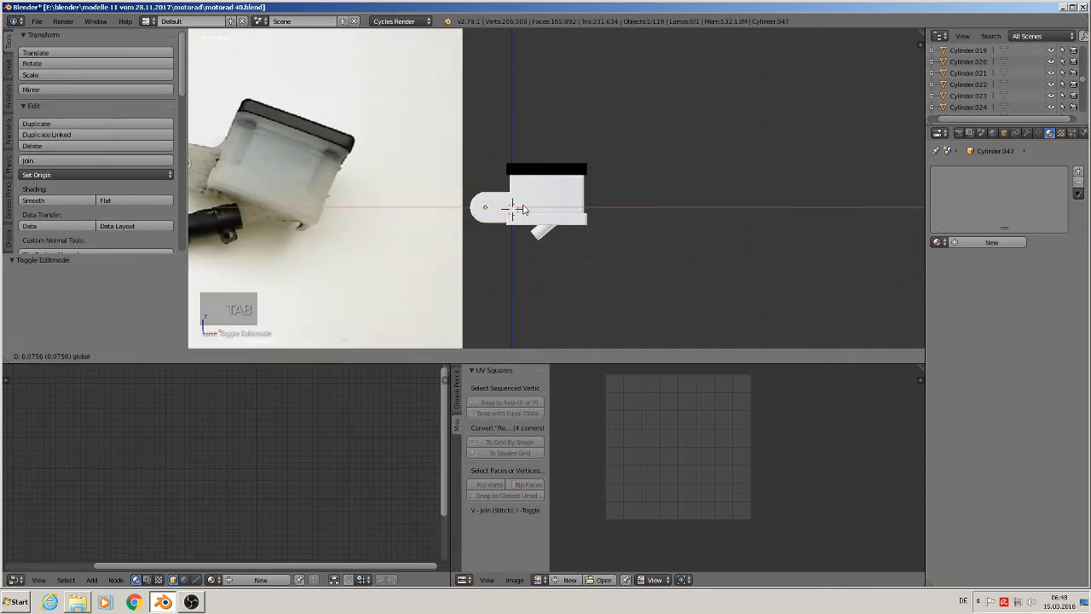
pyautogui.moveTo(490, 207); pyautogui.dragTo(460, 195, button='middle')
pyautogui.moveTo(458, 203); pyautogui.dragTo(424, 179)
pyautogui.press('KP_1')
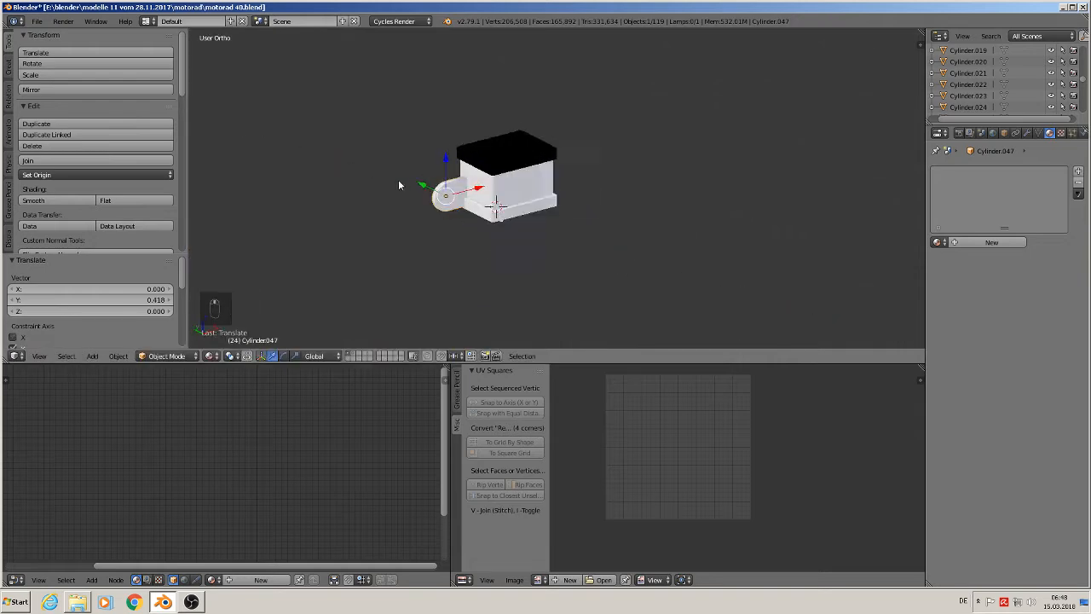
# Join the lug with the reservoir body into one object.
pyautogui.keyDown('shift'); pyautogui.moveTo(393, 209); pyautogui.dragTo(668, 217, button='middle'); pyautogui.keyUp('shift')
pyautogui.scroll(5, 638, 216)
pyautogui.rightClick(715, 184)
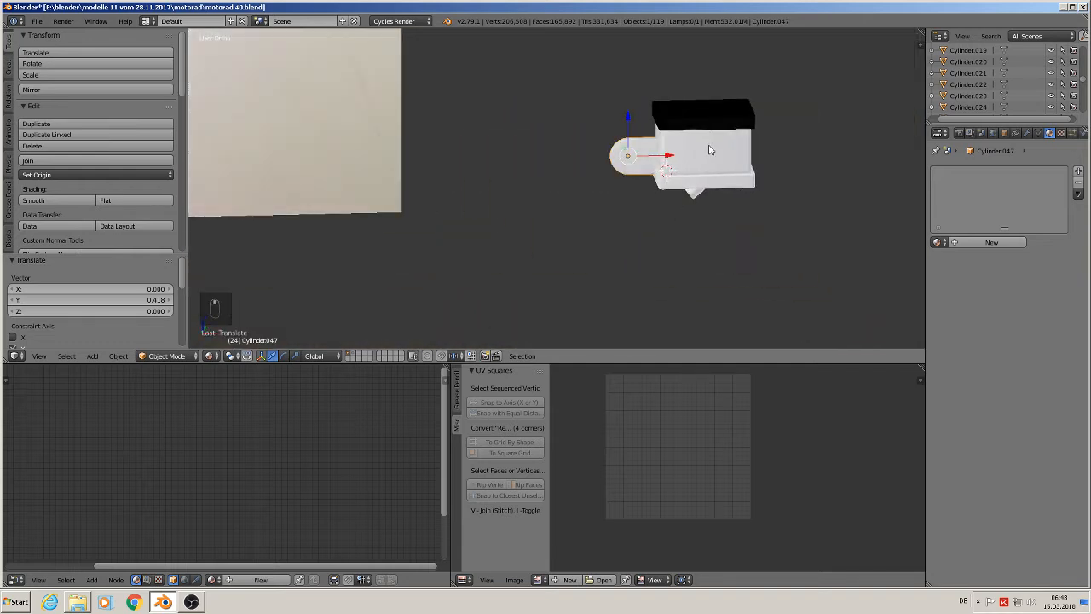
pyautogui.click(58, 162)
pyautogui.scroll(4, 654, 174)
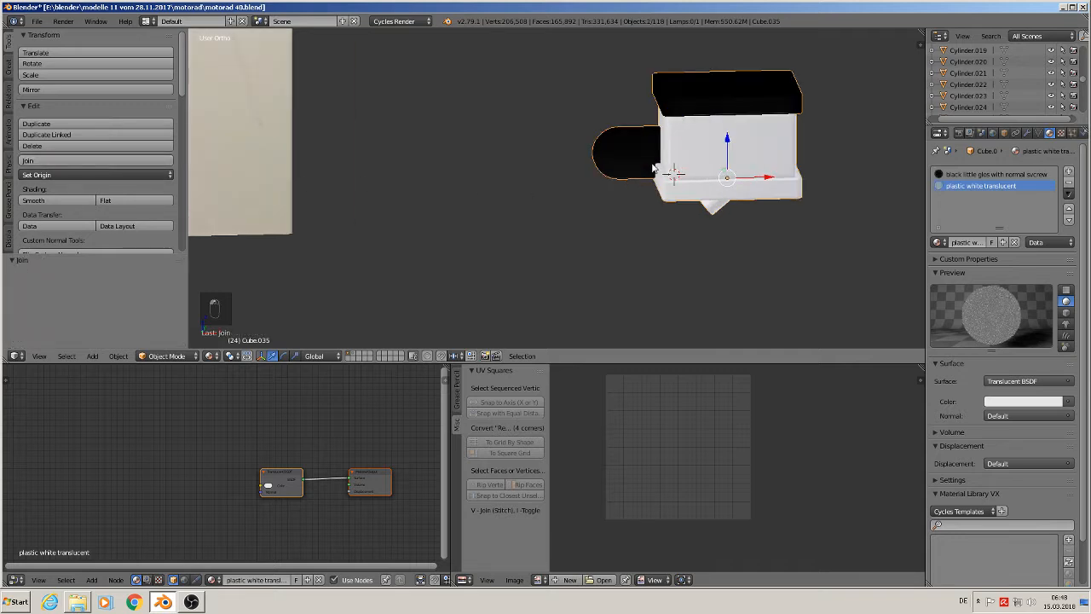
# In Edit Mode, select the lug's linked geometry and assign it the "plastic white translucent" material.
pyautogui.press('Tab')
pyautogui.press('a')
pyautogui.press('a')
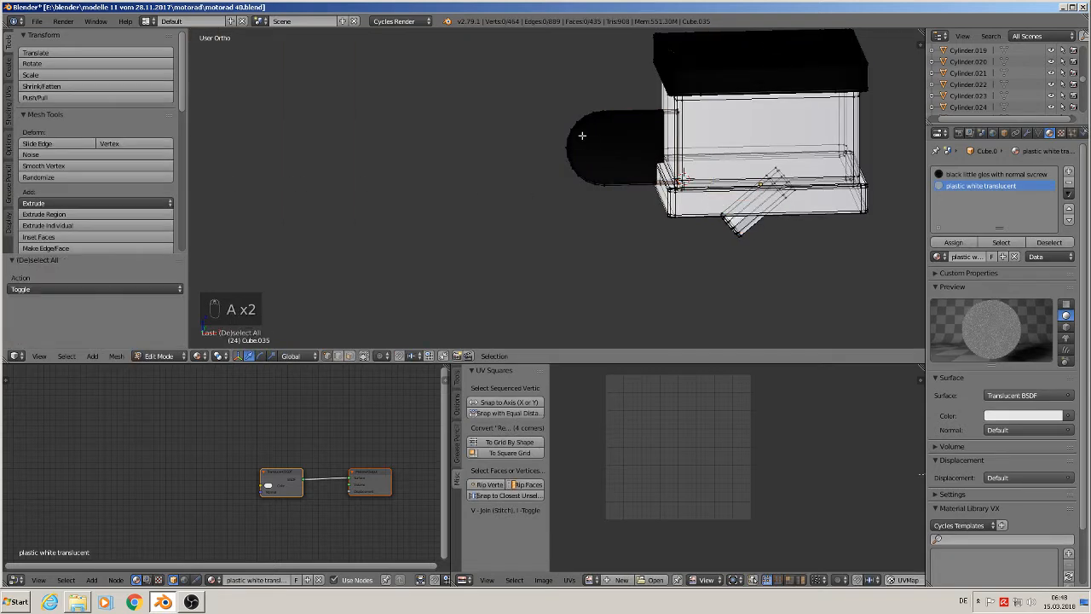
pyautogui.press('l')
pyautogui.click(953, 242)
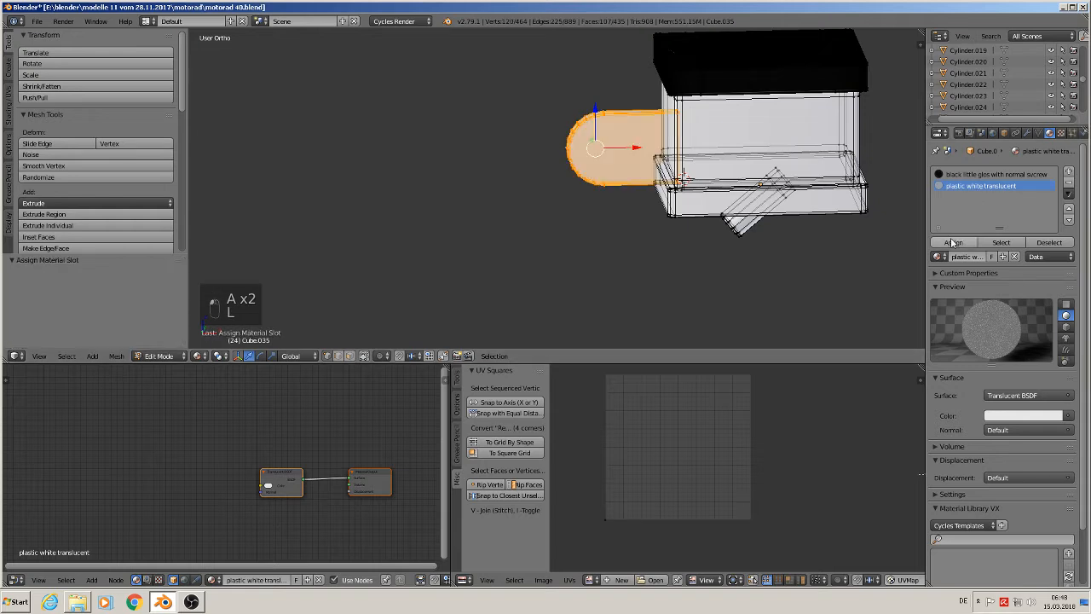
pyautogui.press('Tab')
pyautogui.scroll(-3, 680, 235)
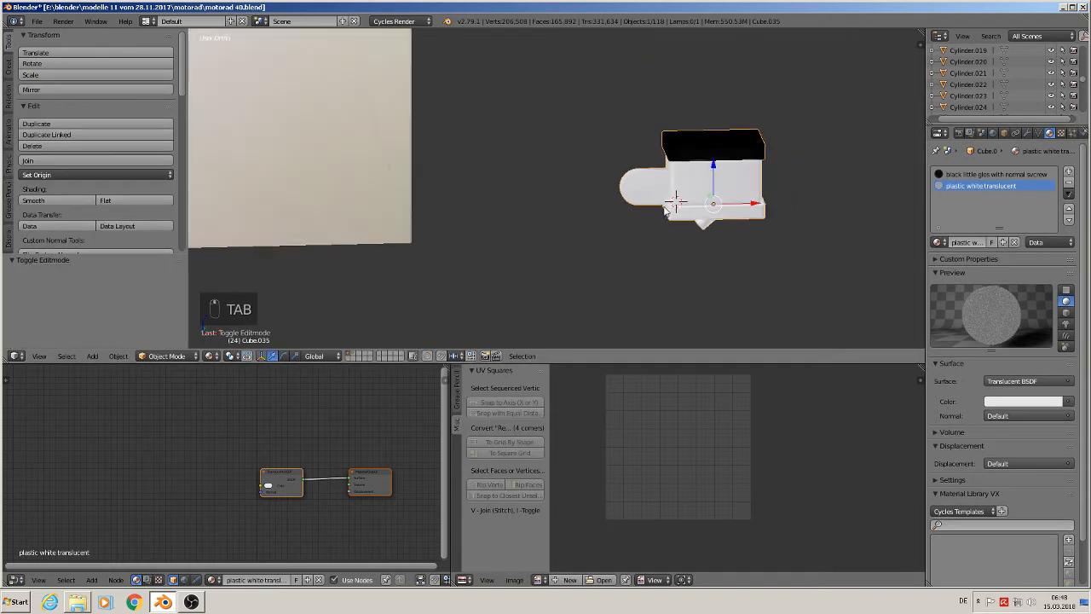
# Switch to the front view and save the blend file.
pyautogui.press('KP_1')
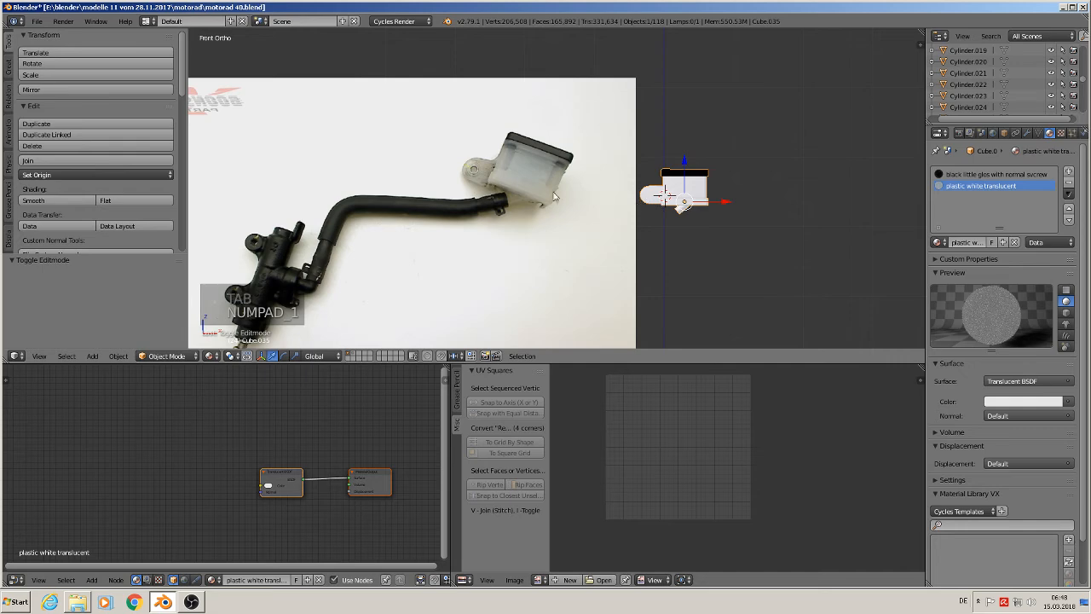
pyautogui.scroll(-2, 553, 196)
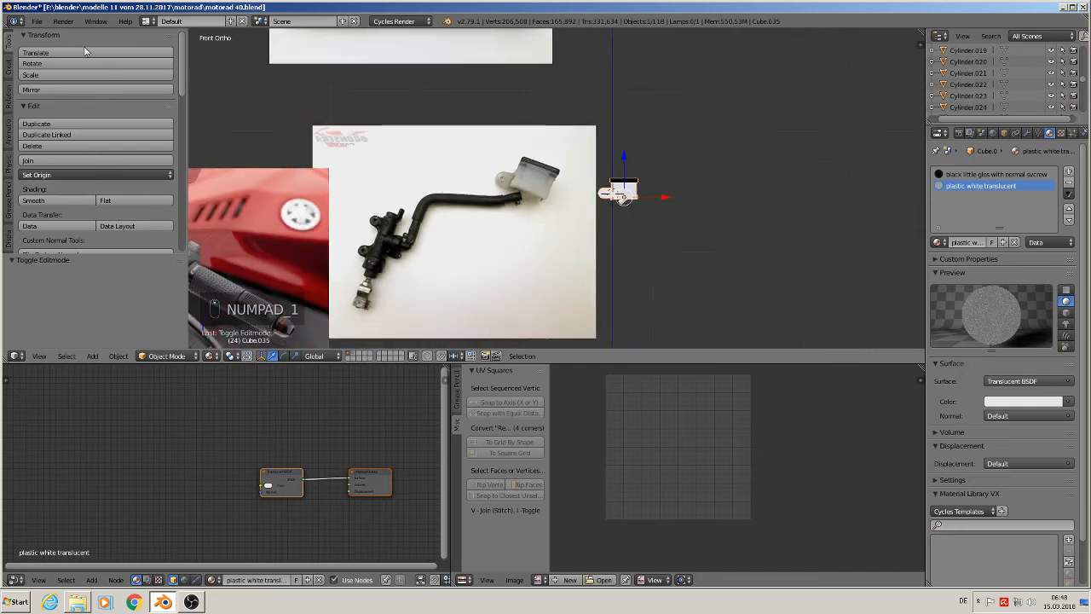
pyautogui.click(37, 21)
pyautogui.click(58, 111)
# Move the finished reservoir about -11.925 along X and 13.063 along Z to the other completed motorcycle parts.
pyautogui.scroll(-5, 684, 261)
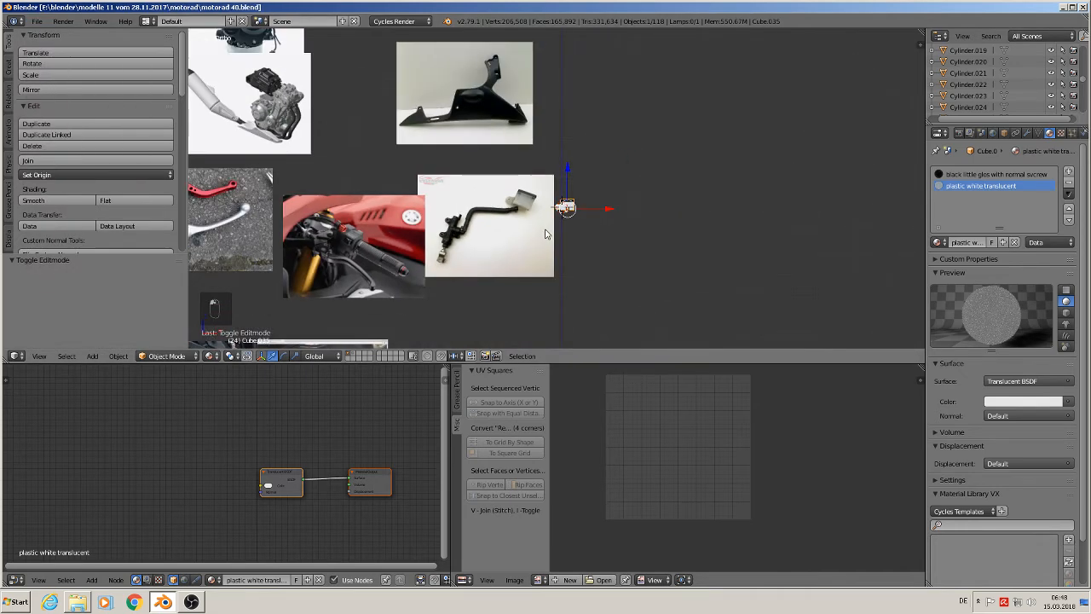
pyautogui.scroll(2, 690, 247)
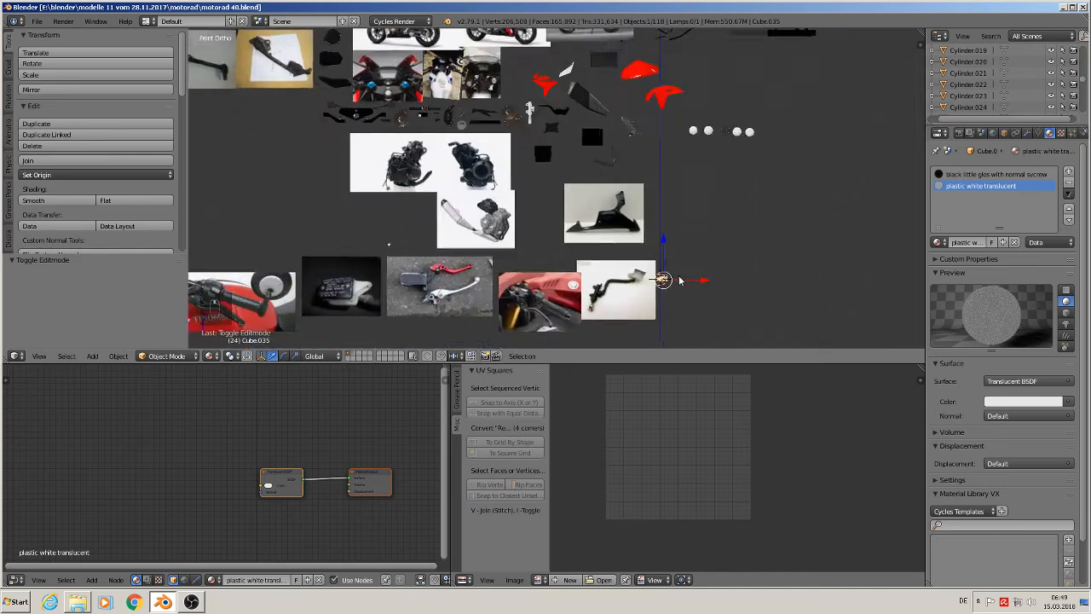
pyautogui.press('g')
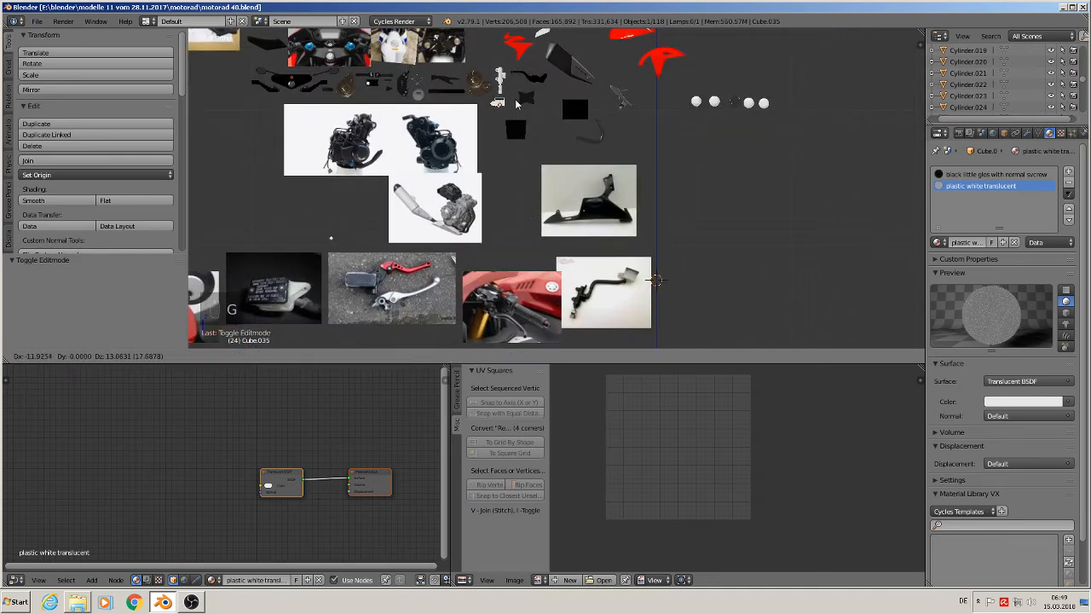
pyautogui.click(494, 75)
pyautogui.scroll(2, 626, 245)
pyautogui.scroll(-3, 626, 245)
pyautogui.scroll(3, 682, 243)
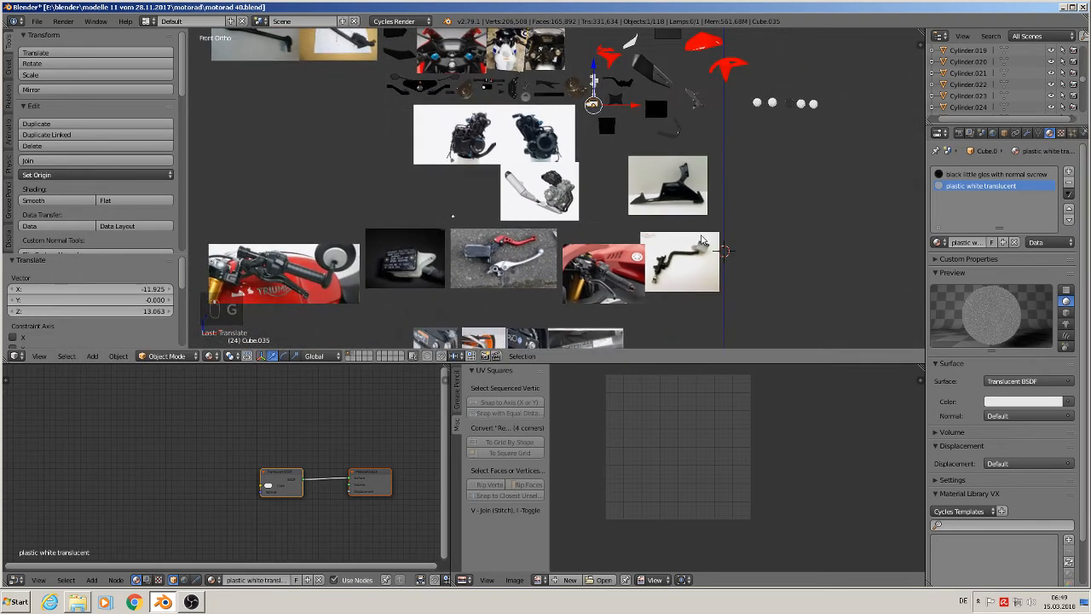
# Place the 3D cursor on the white background beside the brake master cylinder in the reference photo.
pyautogui.keyDown('shift'); pyautogui.moveTo(588, 285); pyautogui.dragTo(680, 182, button='middle'); pyautogui.keyUp('shift')
pyautogui.keyDown('shift'); pyautogui.moveTo(715, 215); pyautogui.dragTo(610, 240, button='middle'); pyautogui.keyUp('shift')
pyautogui.scroll(5, 639, 207)
pyautogui.scroll(5, 639, 207)
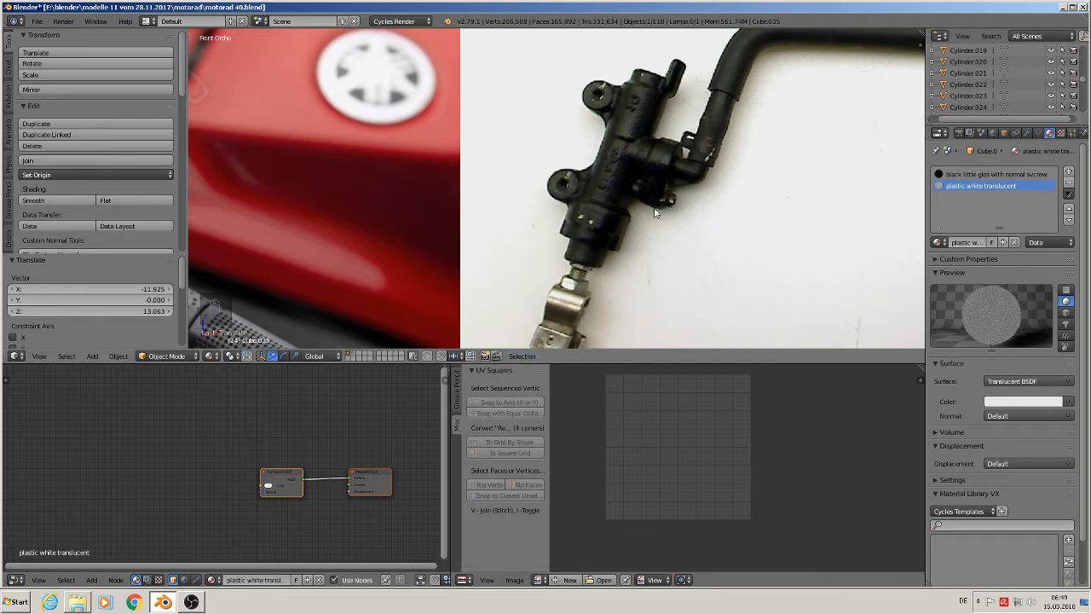
pyautogui.scroll(-3, 714, 195)
pyautogui.scroll(2, 723, 179)
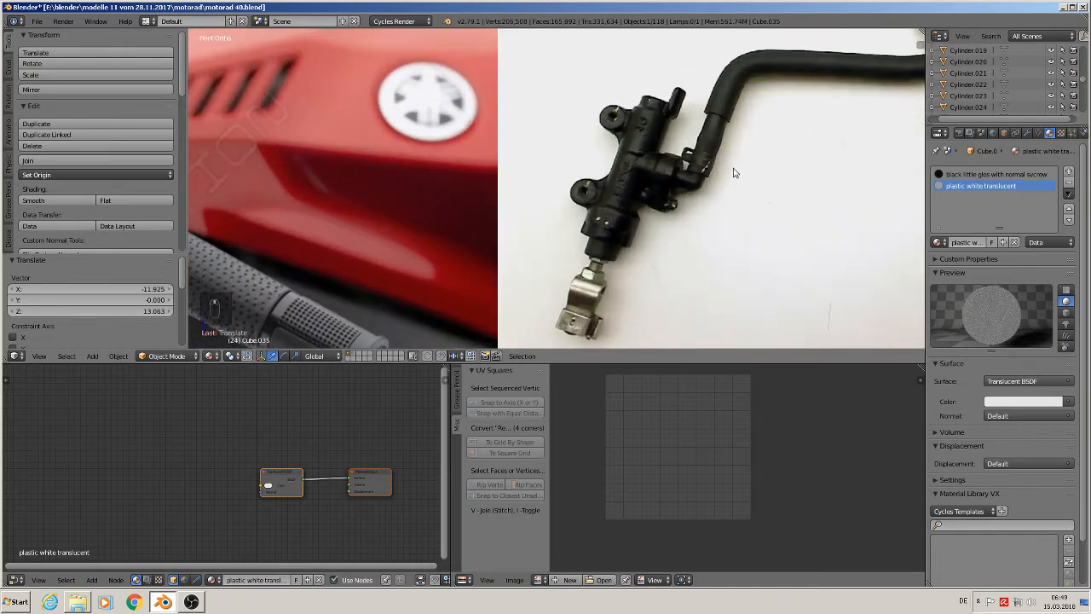
pyautogui.keyDown('shift'); pyautogui.moveTo(733, 170); pyautogui.dragTo(547, 189, button='middle'); pyautogui.keyUp('shift')
pyautogui.scroll(2, 546, 194)
pyautogui.scroll(1, 547, 197)
pyautogui.click(596, 167)
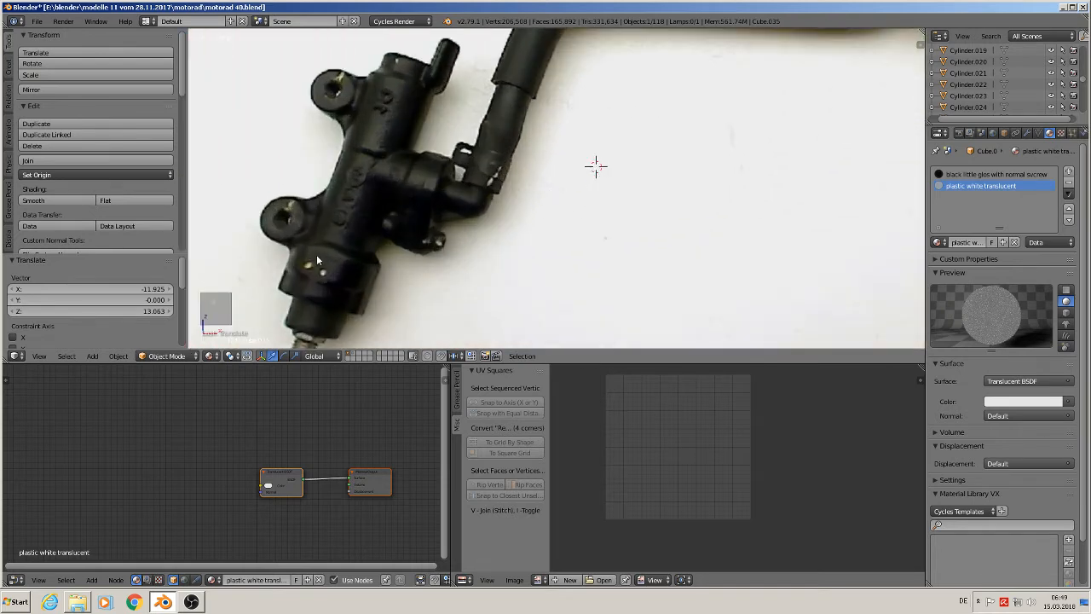
# Add a 24-sided cylinder mesh at the 3D cursor and scale it uniformly to about 0.116.
pyautogui.click(98, 358)
pyautogui.moveTo(107, 343)
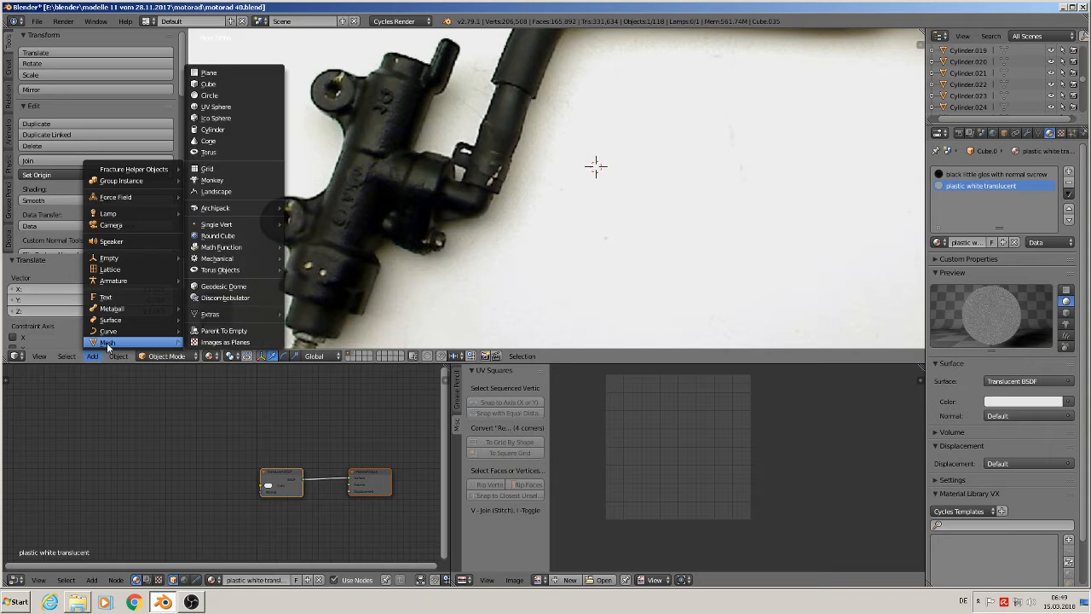
pyautogui.click(209, 130)
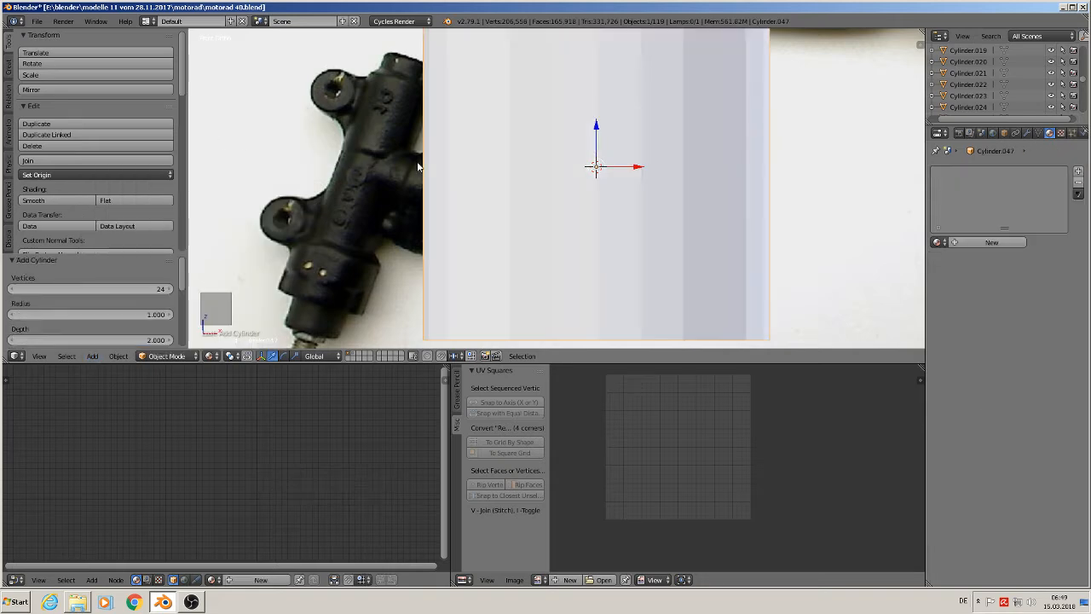
pyautogui.press('s')
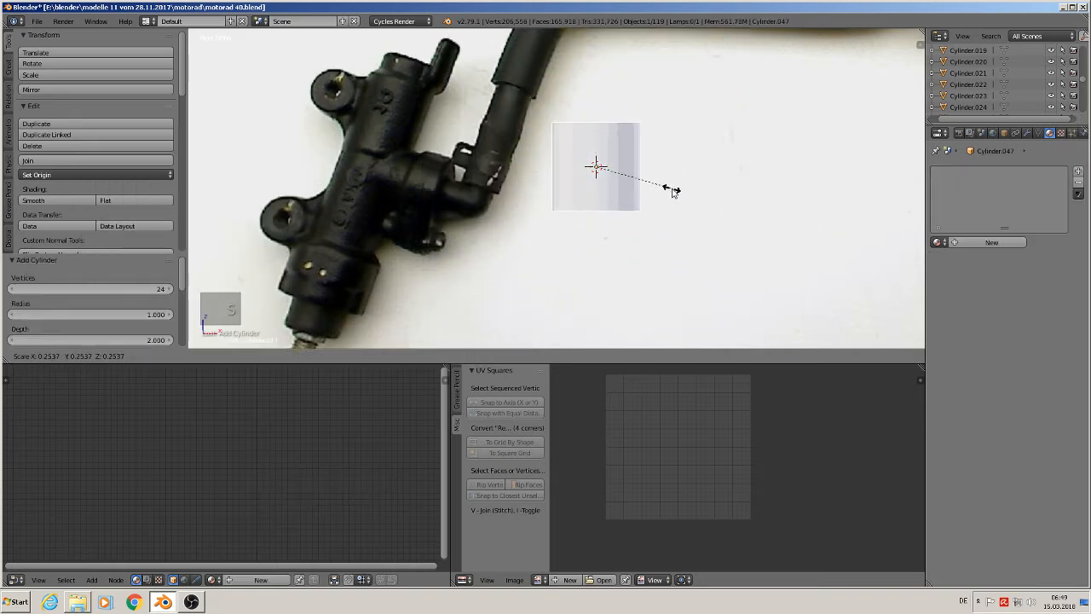
pyautogui.click(631, 179)
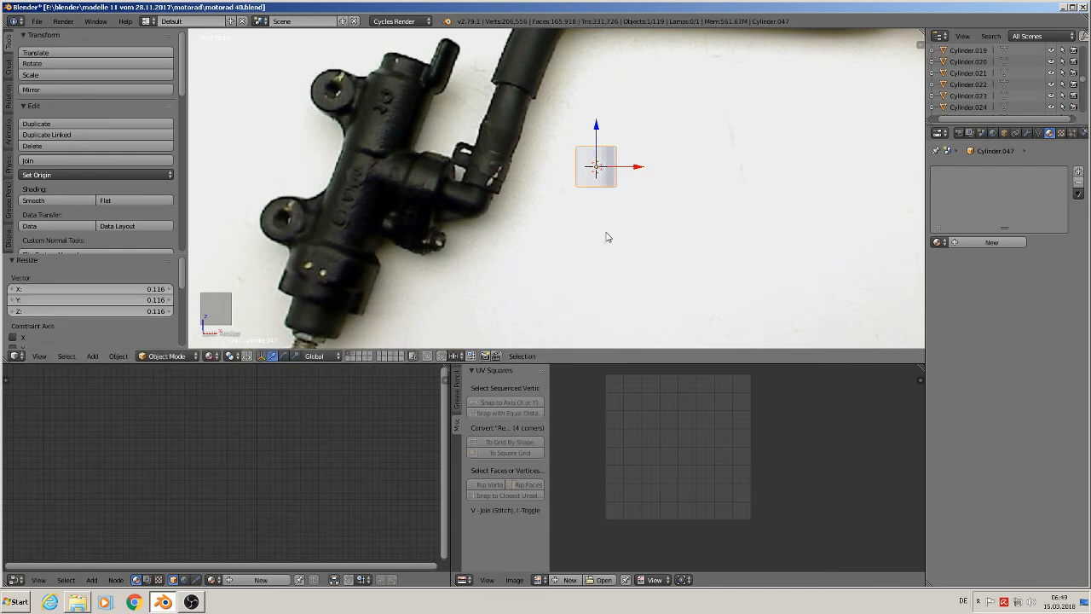
# Flatten the cylinder along Z to roughly three quarters of its height and move it about -2.167 along Y in front of the photo.
pyautogui.press('s')
pyautogui.press('z')
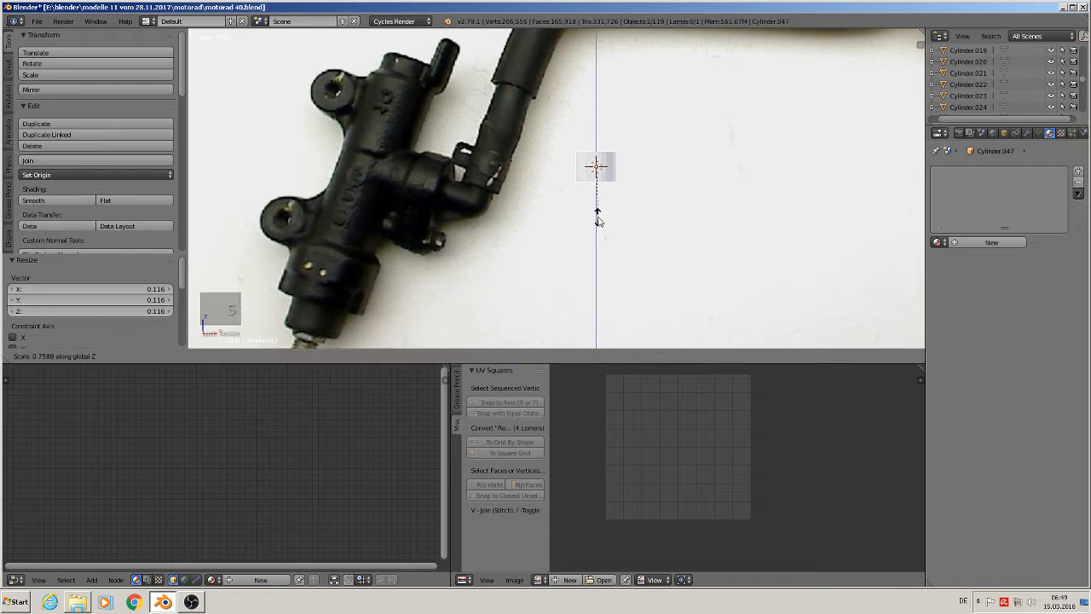
pyautogui.click(598, 215)
pyautogui.moveTo(620, 223); pyautogui.dragTo(693, 275, button='middle')
pyautogui.moveTo(567, 153); pyautogui.dragTo(840, 275)
# In Edit Mode, select the cylinder's top and bottom faces and extrude them inward with a scale of about 0.904.
pyautogui.scroll(-6, 792, 272)
pyautogui.scroll(10, 773, 275)
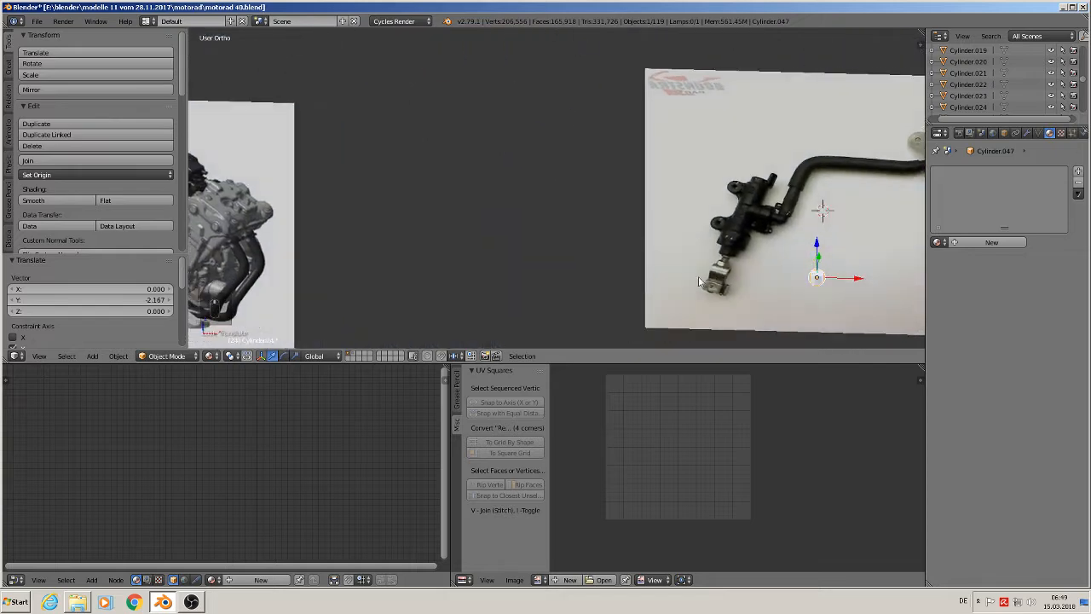
pyautogui.press('KP_Decimal')
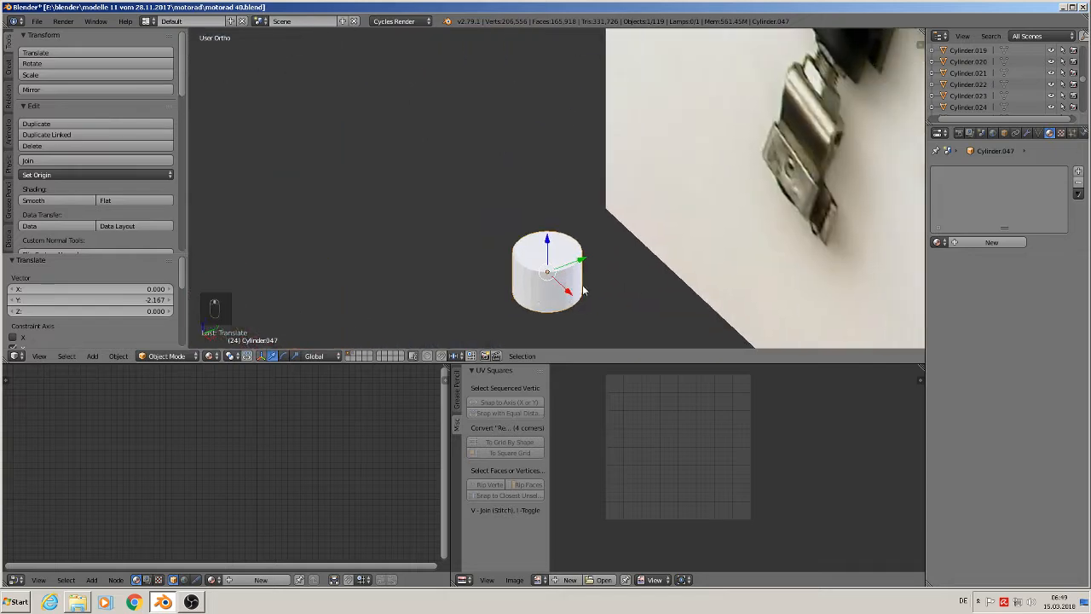
pyautogui.press('Tab')
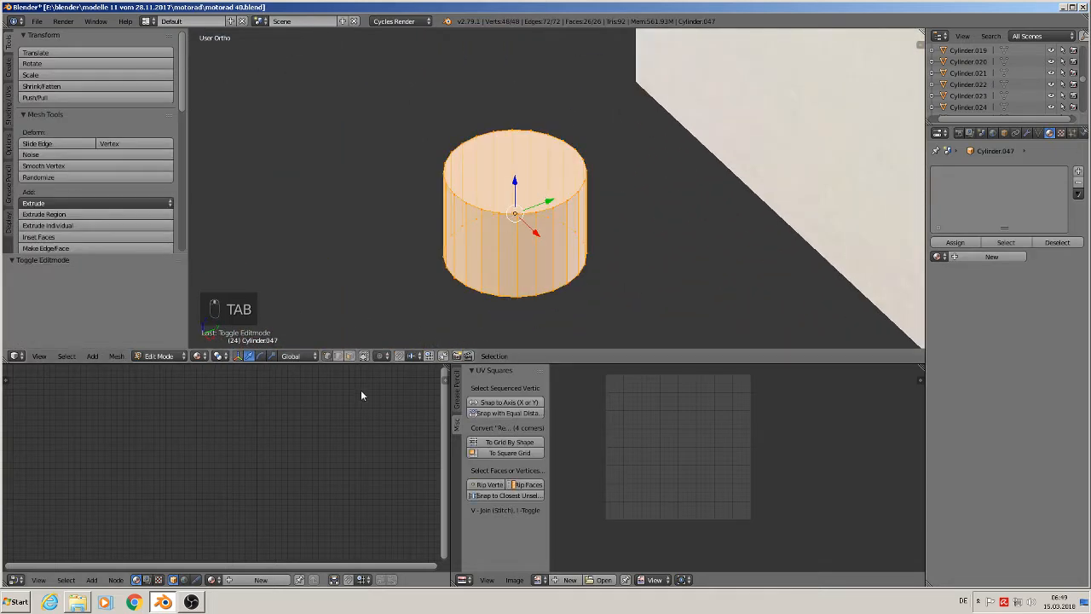
pyautogui.rightClick(482, 193)
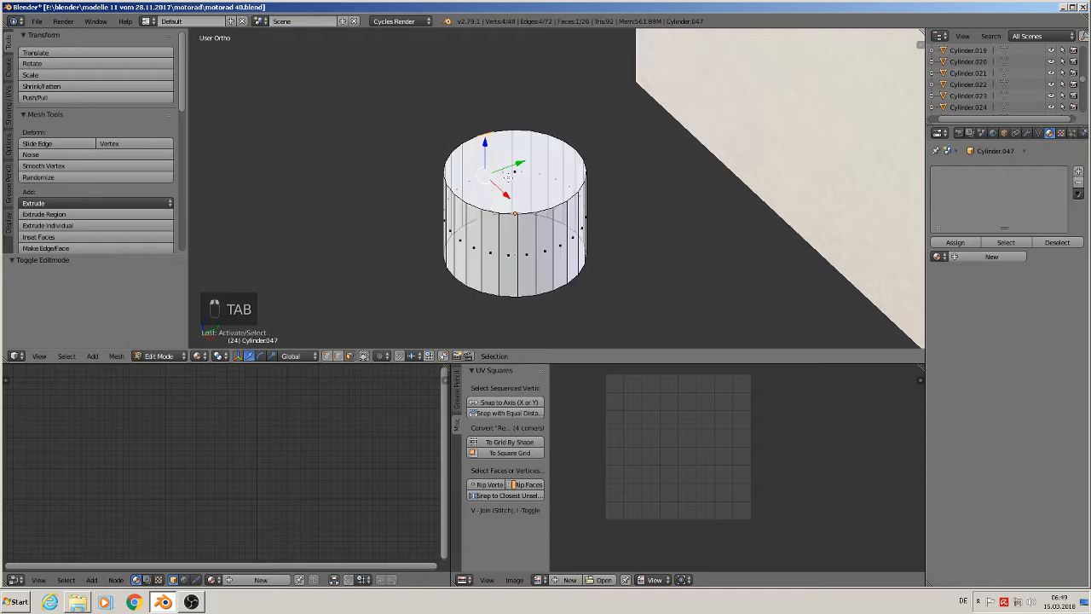
pyautogui.rightClick(518, 174)
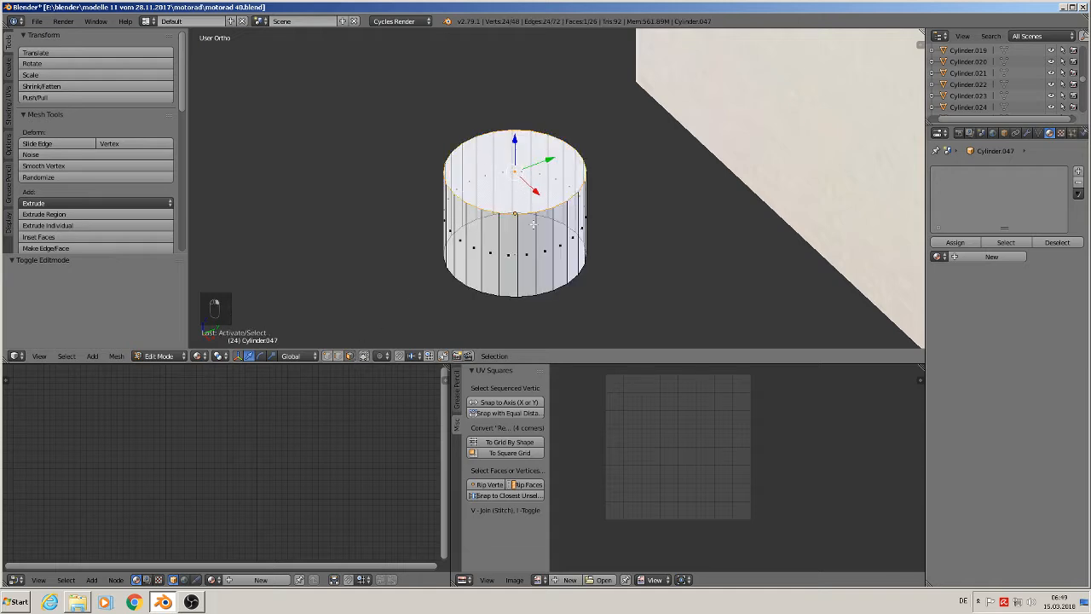
pyautogui.moveTo(535, 321); pyautogui.dragTo(546, 236, button='middle')
pyautogui.keyDown('shift'); pyautogui.rightClick(515, 271); pyautogui.keyUp('shift')
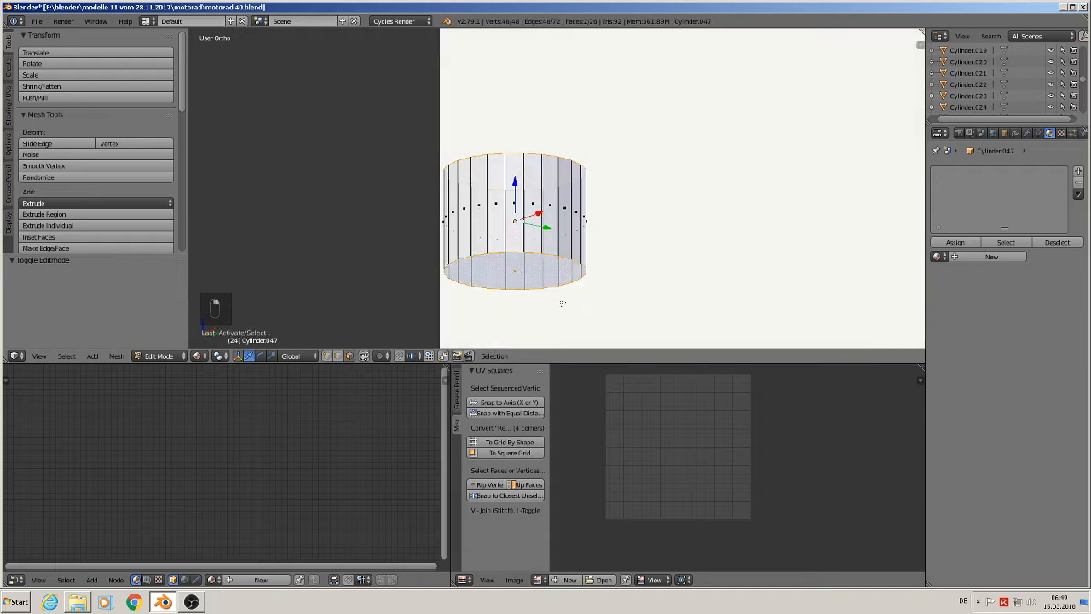
pyautogui.press('e')
pyautogui.press('s')
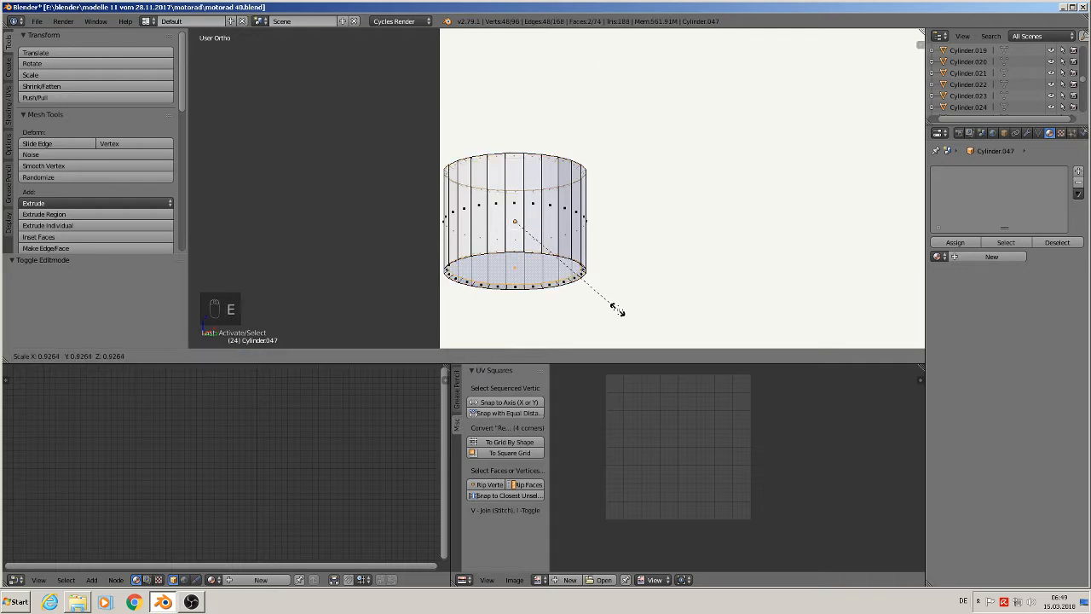
pyautogui.click(613, 306)
# Scale the two inset end faces to about 1.104 along Z, giving the cylinder's rims a slight slope.
pyautogui.moveTo(550, 245); pyautogui.dragTo(544, 295, button='middle')
pyautogui.press('s')
pyautogui.press('z')
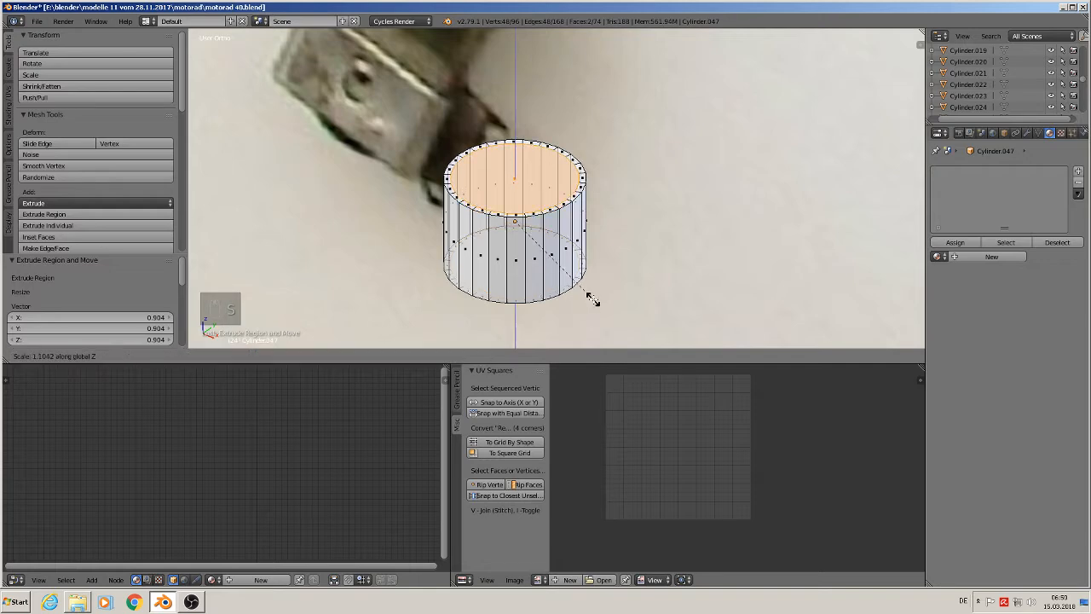
pyautogui.click(593, 299)
pyautogui.scroll(1, 443, 241)
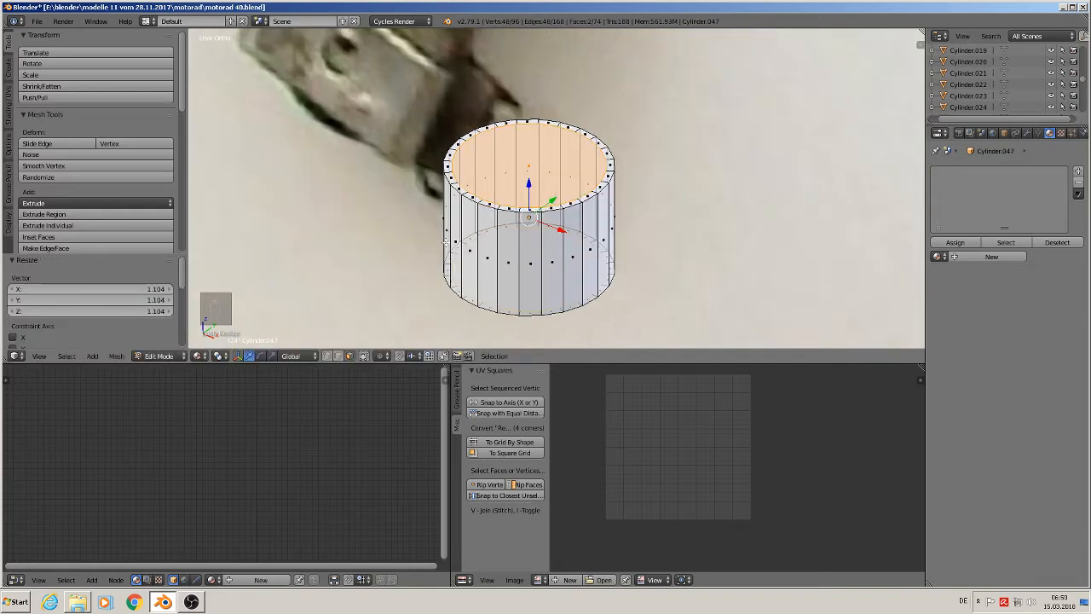
# Delete only the faces of the two inset ends, leaving the cylinder open at both ends.
pyautogui.press('x')
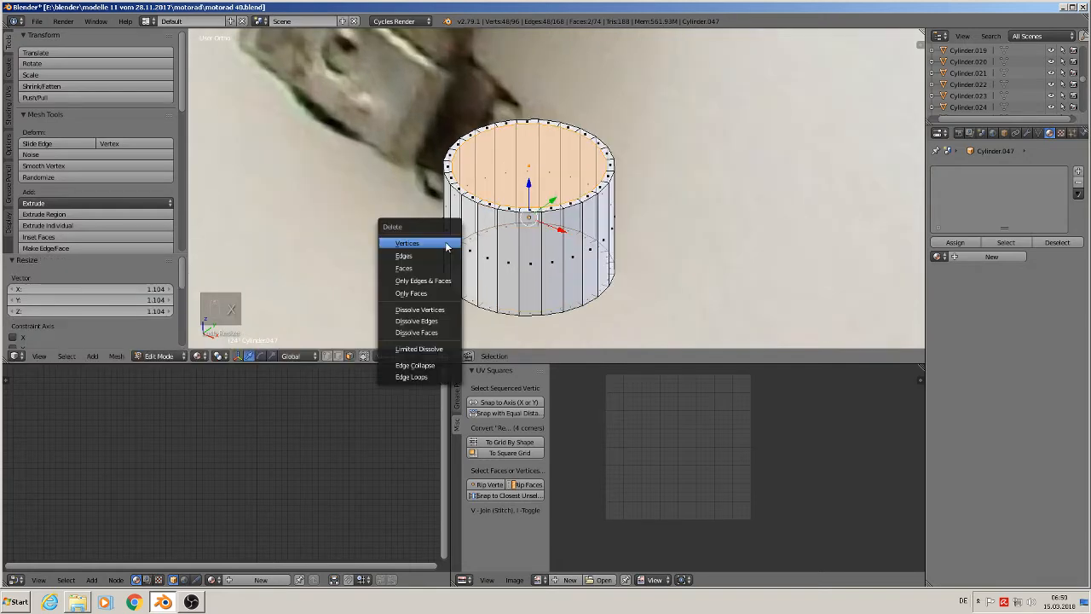
pyautogui.click(449, 293)
pyautogui.moveTo(520, 146); pyautogui.dragTo(594, 206, button='middle')
pyautogui.moveTo(499, 228); pyautogui.dragTo(535, 224, button='middle')
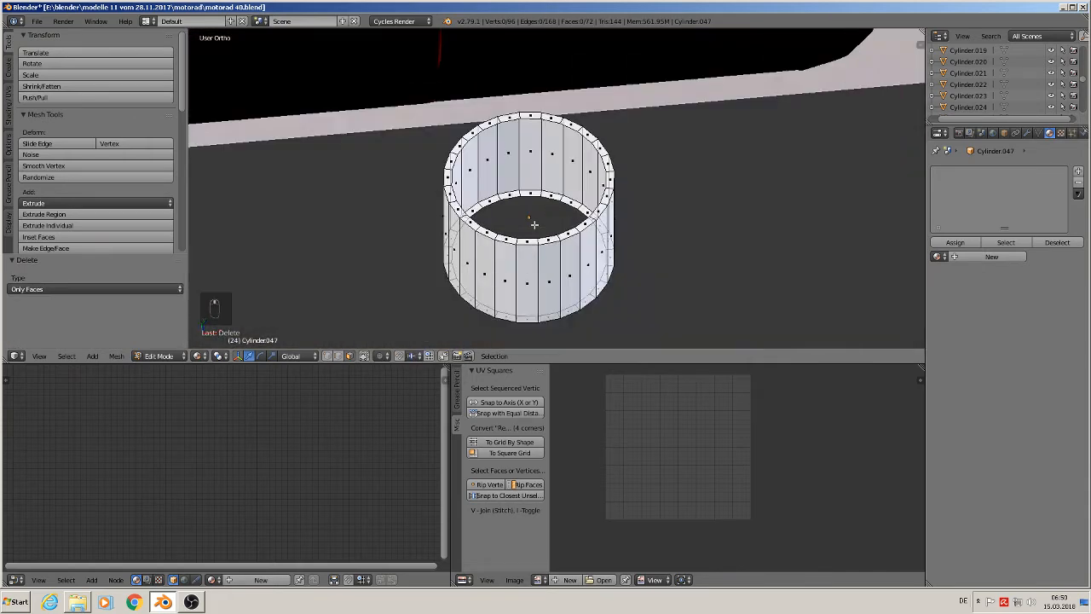
# In edge select mode, select the inner edge loop around the open cylinder's bottom rim.
pyautogui.click(339, 356)
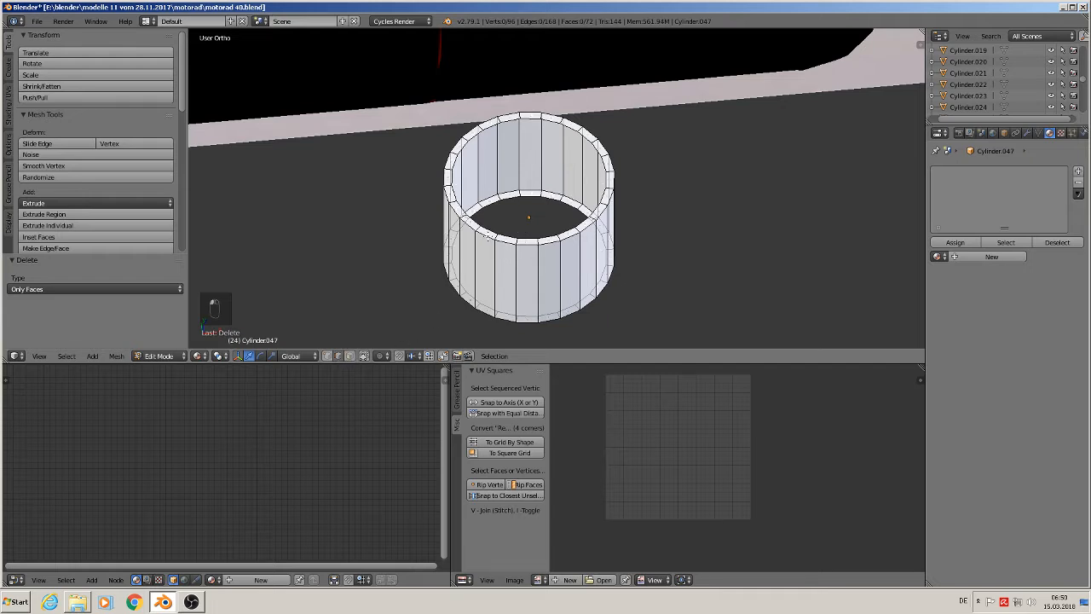
pyautogui.keyDown('alt'); pyautogui.rightClick(514, 196); pyautogui.keyUp('alt')
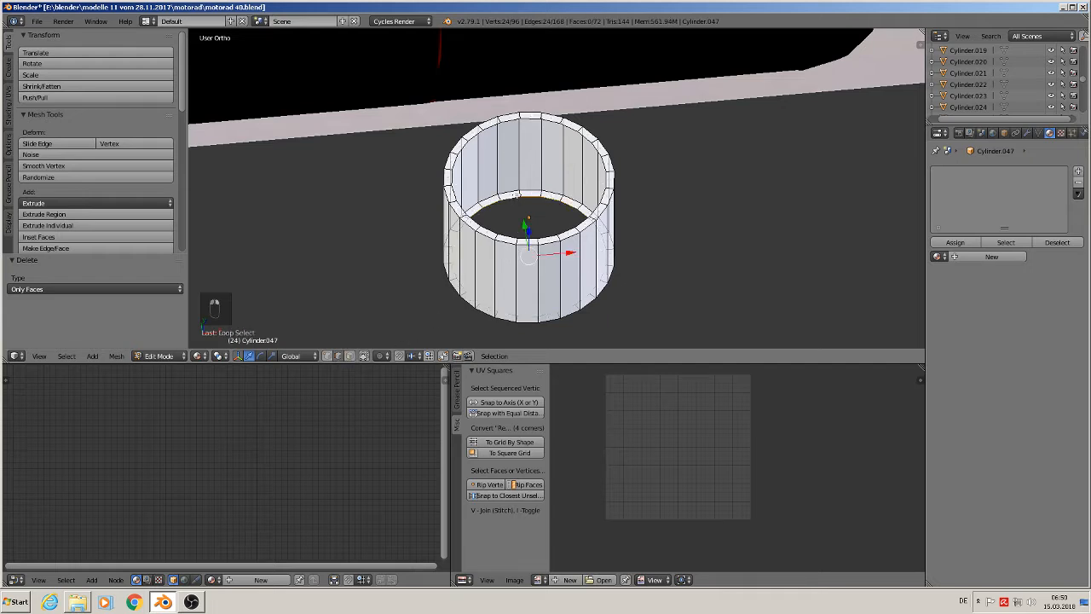
# Bridge the ring's inner top and bottom edge loops with Bridge Edge Loops and apply smooth shading to the object.
pyautogui.keyDown('alt'); pyautogui.keyDown('shift'); pyautogui.rightClick(492, 128); pyautogui.keyUp('shift'); pyautogui.keyUp('alt')
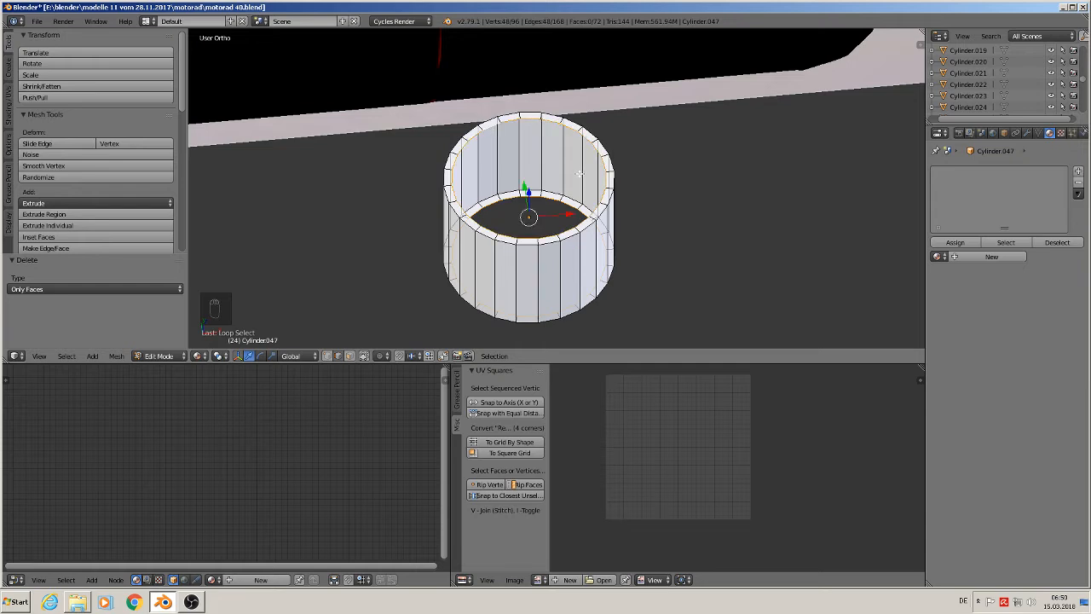
pyautogui.press('space')
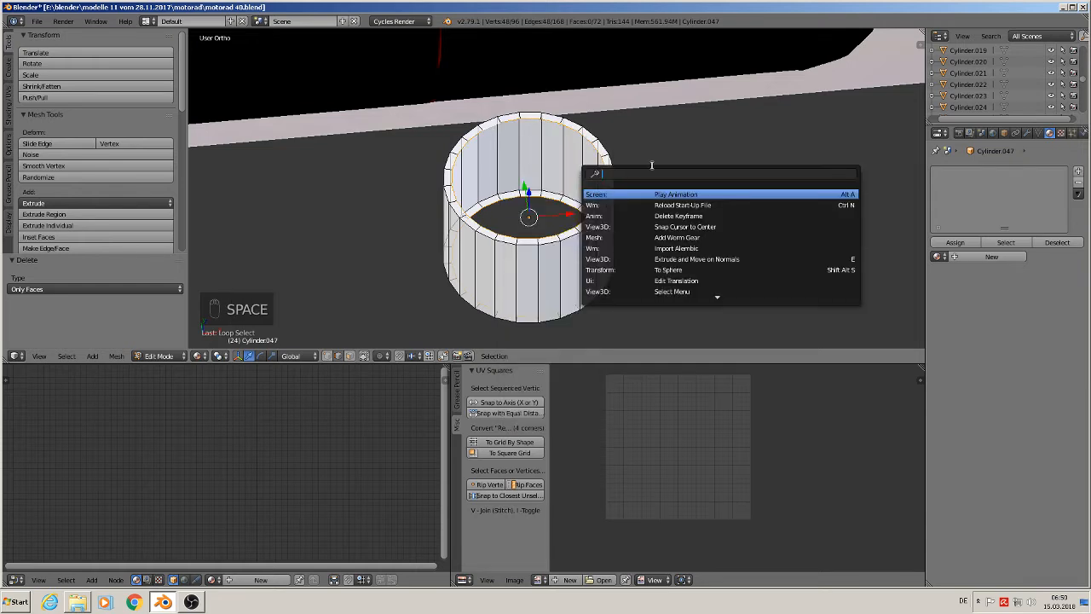
pyautogui.write('bri')
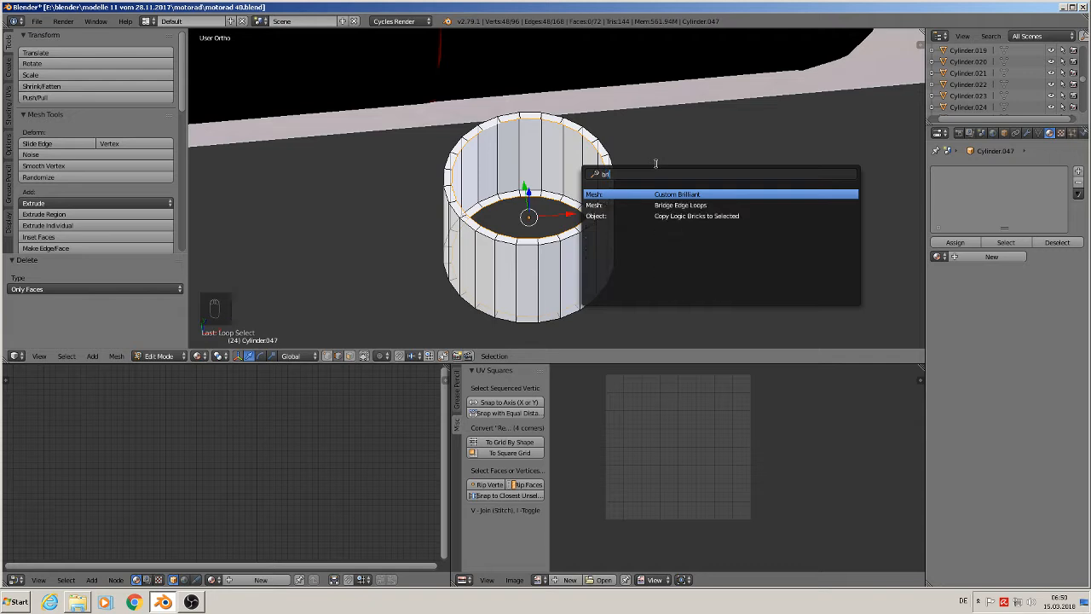
pyautogui.click(711, 205)
pyautogui.press('Tab')
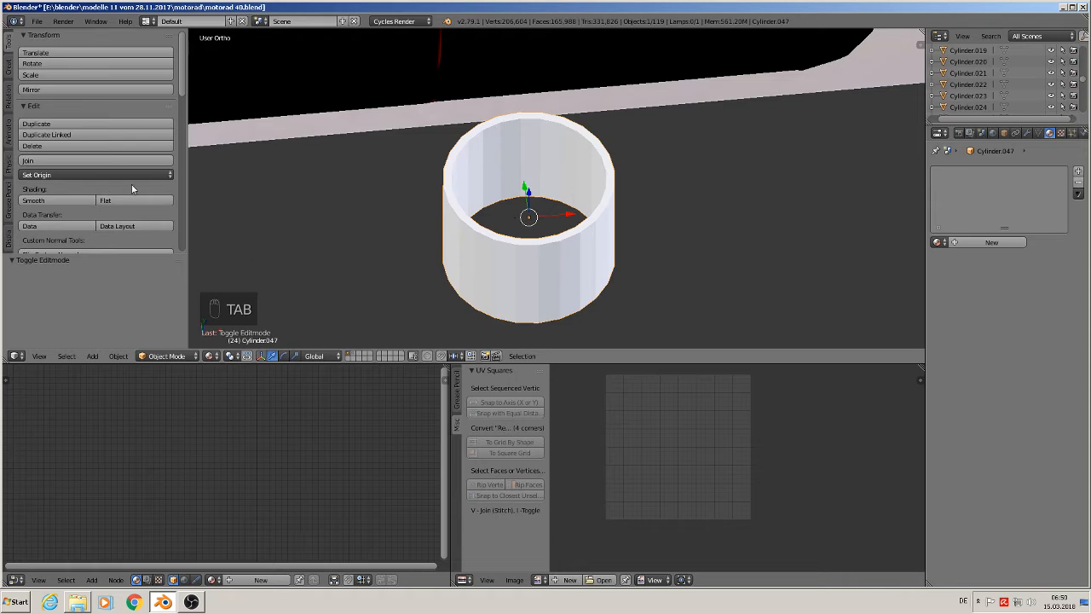
pyautogui.click(55, 200)
# Add a horizontal loop cut just below the ring's top rim and shift it by about -0.009 along Z.
pyautogui.moveTo(588, 247); pyautogui.dragTo(545, 176, button='middle')
pyautogui.press('Tab')
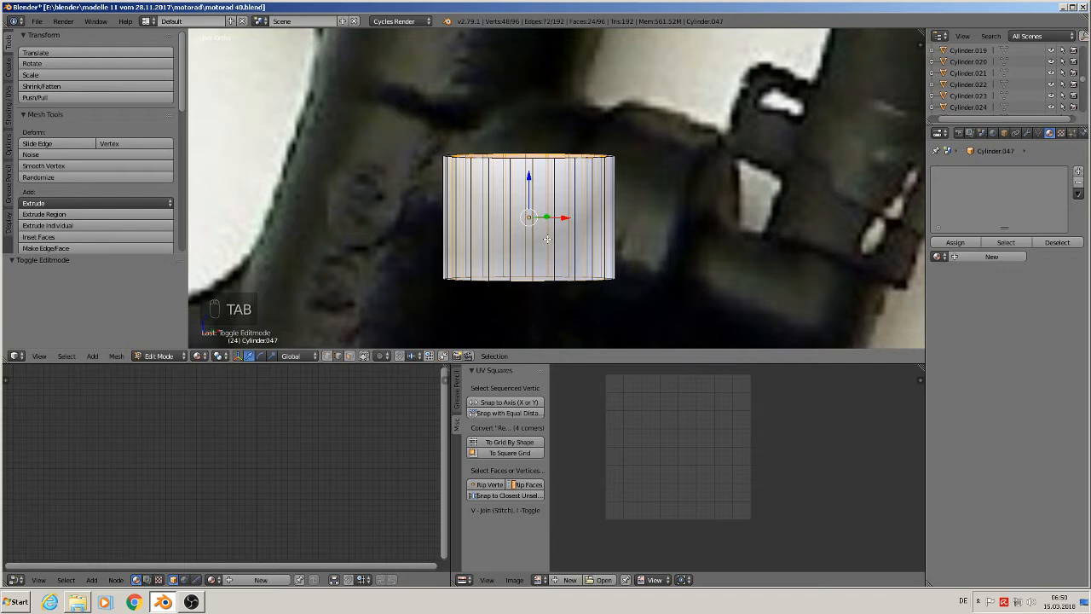
pyautogui.hotkey('ctrl', 'r')
pyautogui.click(547, 239)
pyautogui.click(556, 181)
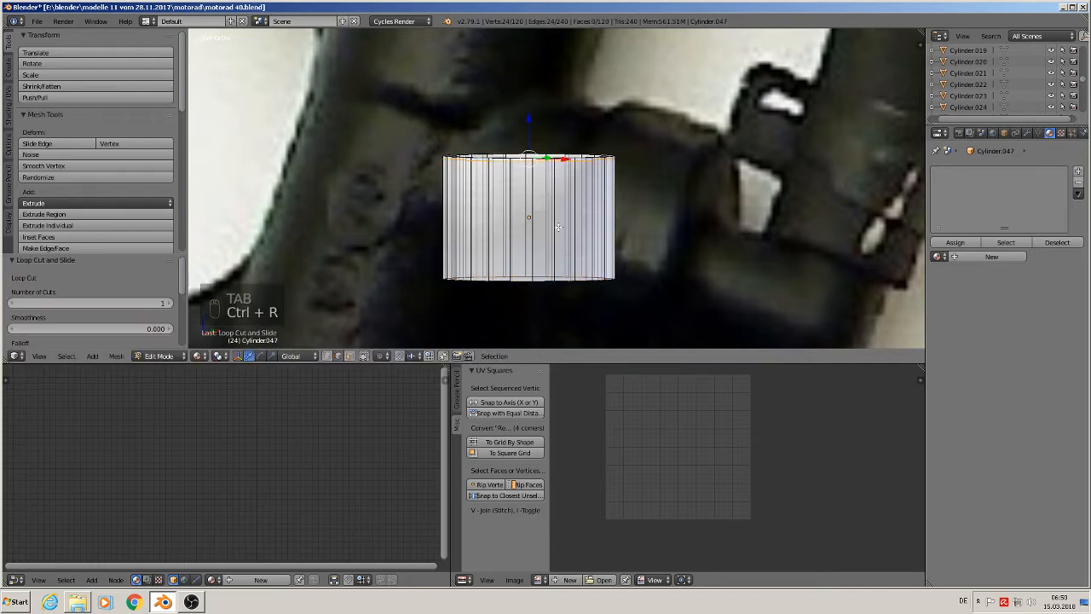
pyautogui.moveTo(529, 134); pyautogui.dragTo(532, 145)
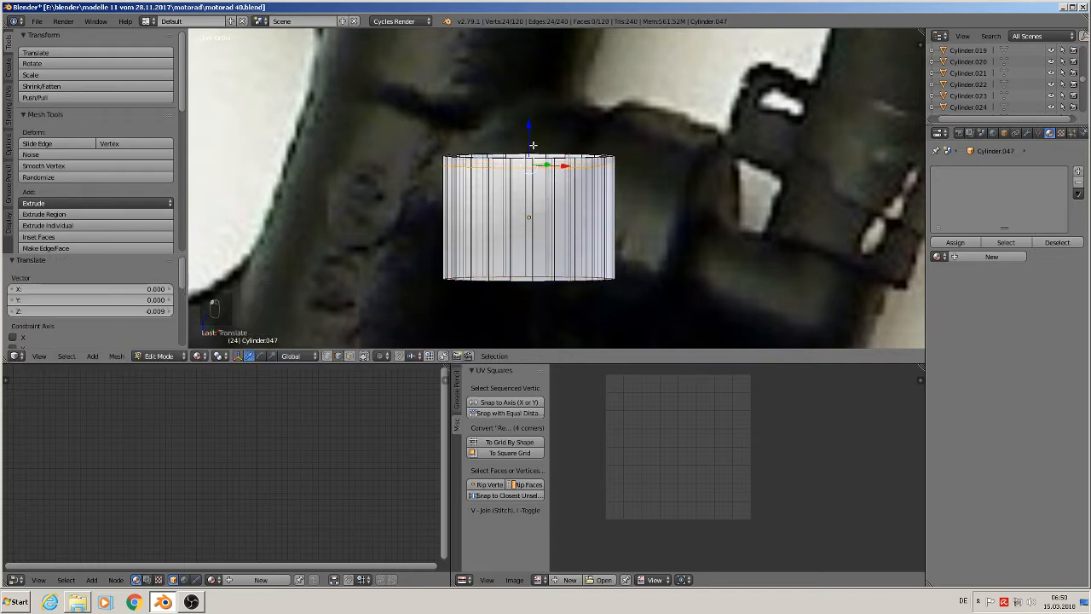
# Add a second horizontal loop cut just above the ring's bottom rim.
pyautogui.hotkey('ctrl', 'r')
pyautogui.click(526, 272)
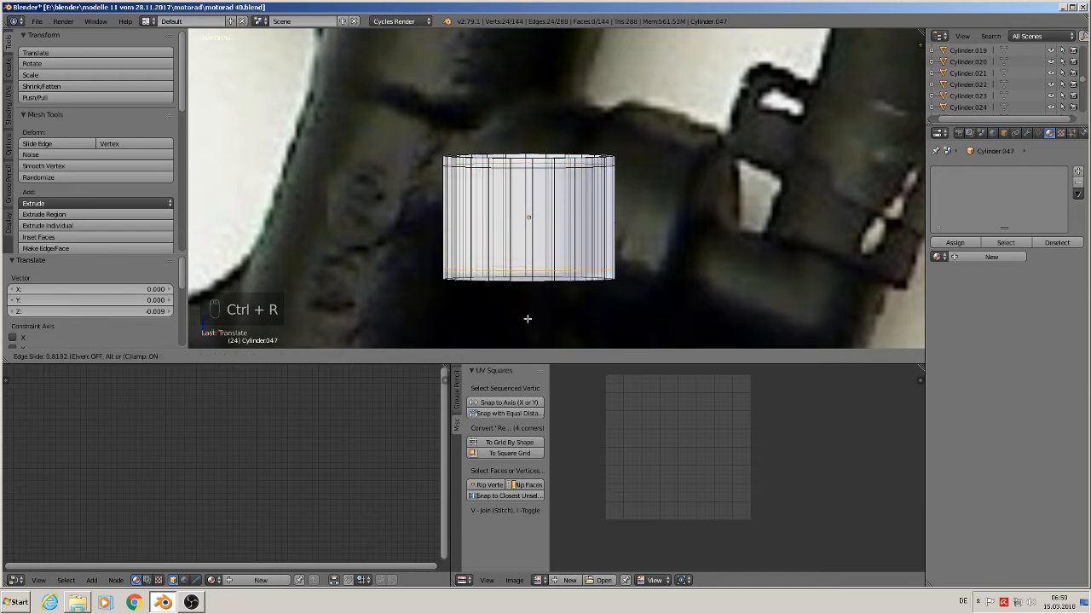
pyautogui.click(528, 320)
# Bevel the outer edge loop of the ring's top rim by about 0.030 with 2 segments.
pyautogui.moveTo(481, 150); pyautogui.dragTo(452, 181, button='middle')
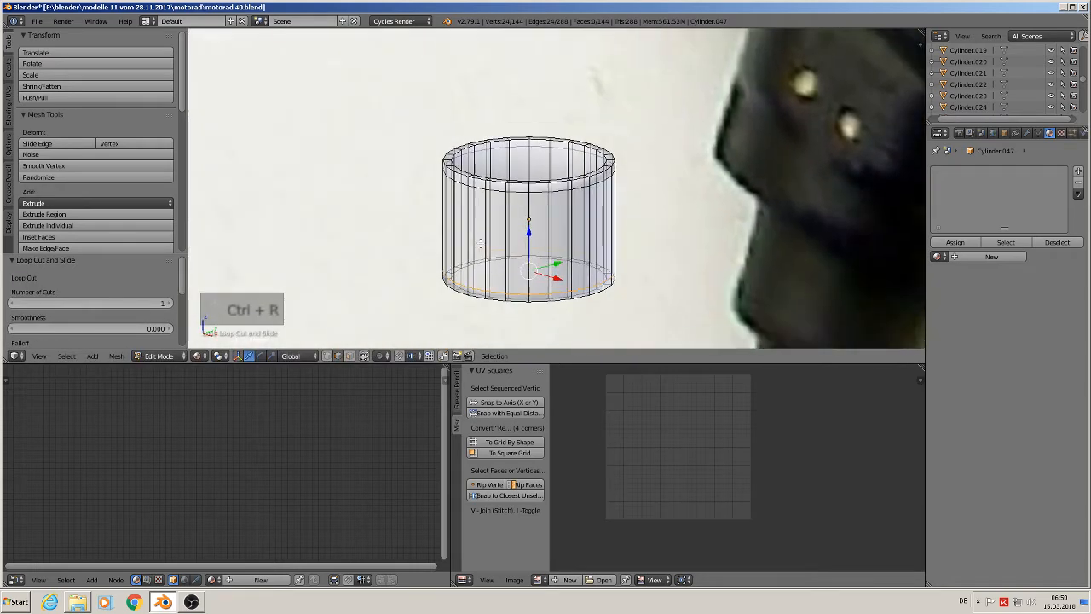
pyautogui.scroll(3, 451, 181)
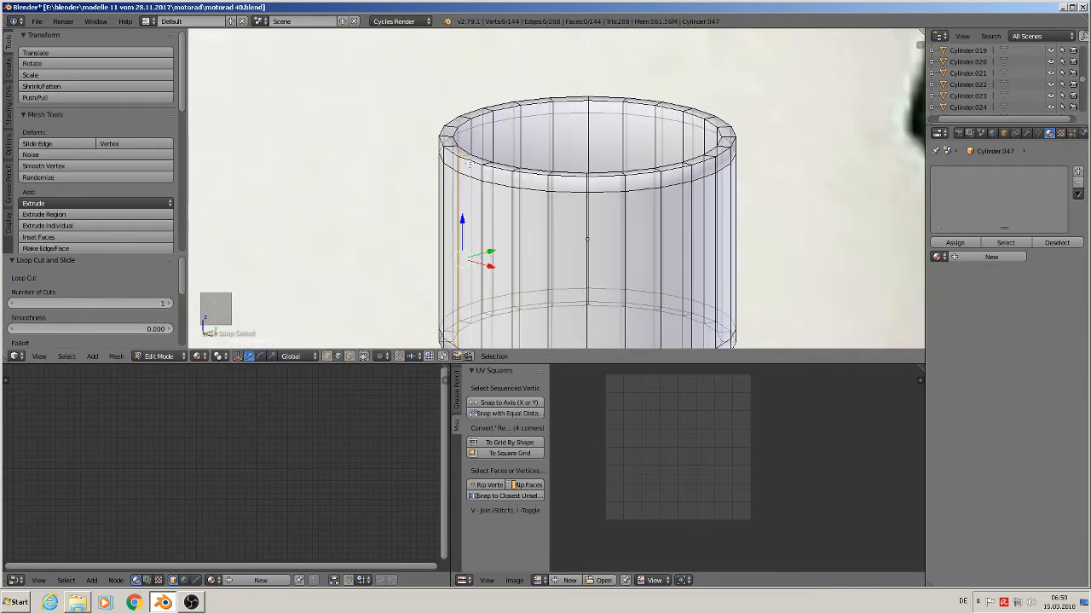
pyautogui.keyDown('alt'); pyautogui.rightClick(469, 161); pyautogui.keyUp('alt')
pyautogui.hotkey('ctrl', 'b')
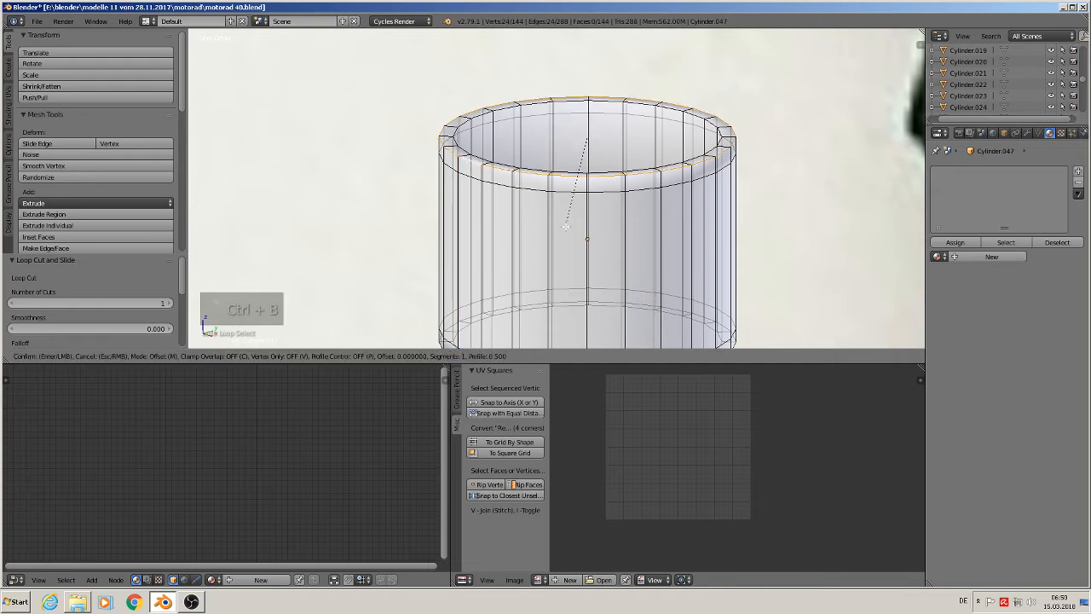
pyautogui.scroll(1, 596, 271)
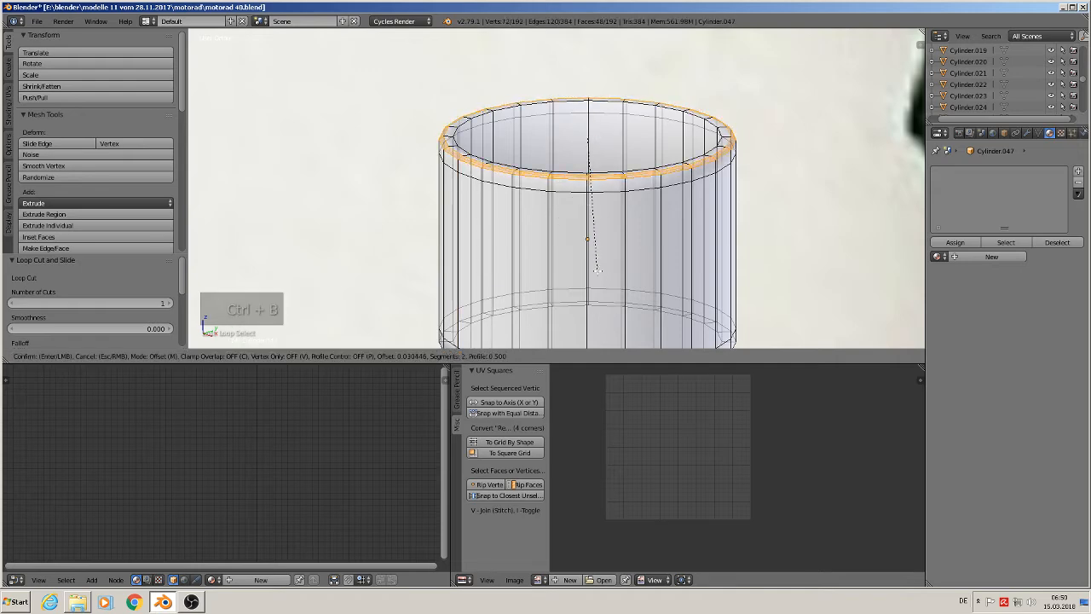
pyautogui.click(594, 270)
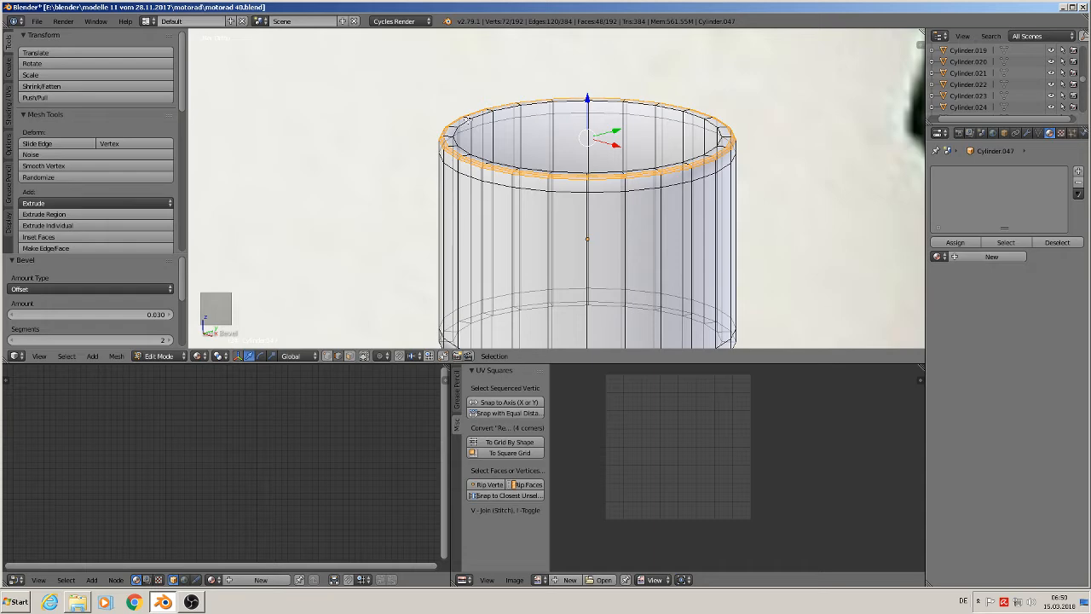
# Bevel the outer edge loop of the ring's bottom rim by about 0.036 with 2 segments.
pyautogui.keyDown('alt'); pyautogui.rightClick(467, 121); pyautogui.keyUp('alt')
pyautogui.moveTo(576, 237); pyautogui.dragTo(577, 274, button='middle')
pyautogui.keyDown('ctrl'); pyautogui.rightClick(517, 301); pyautogui.keyUp('ctrl')
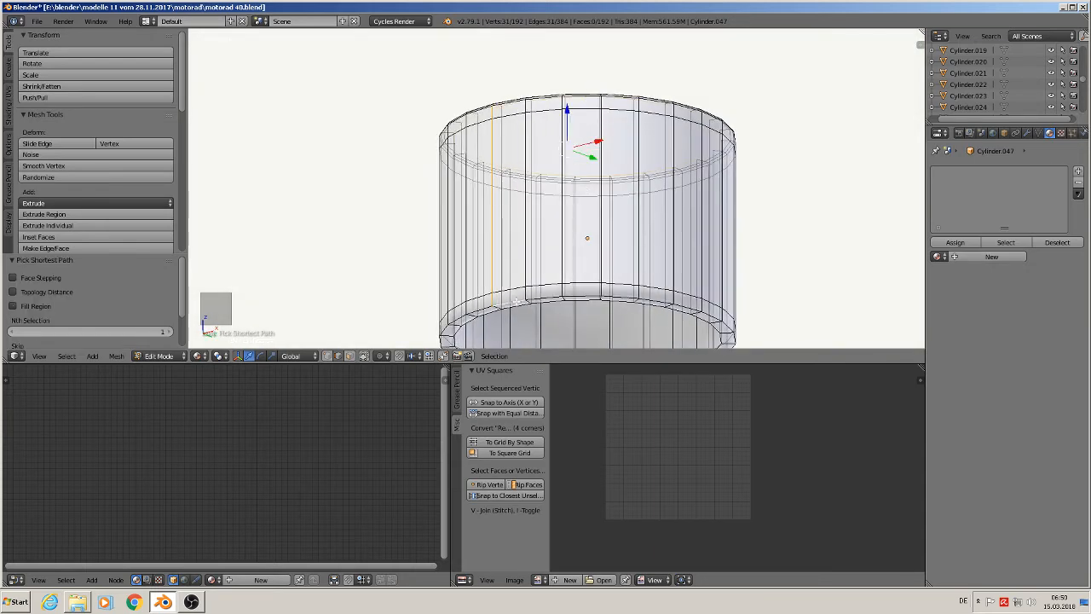
pyautogui.keyDown('alt'); pyautogui.rightClick(516, 302); pyautogui.keyUp('alt')
pyautogui.hotkey('ctrl', 'b')
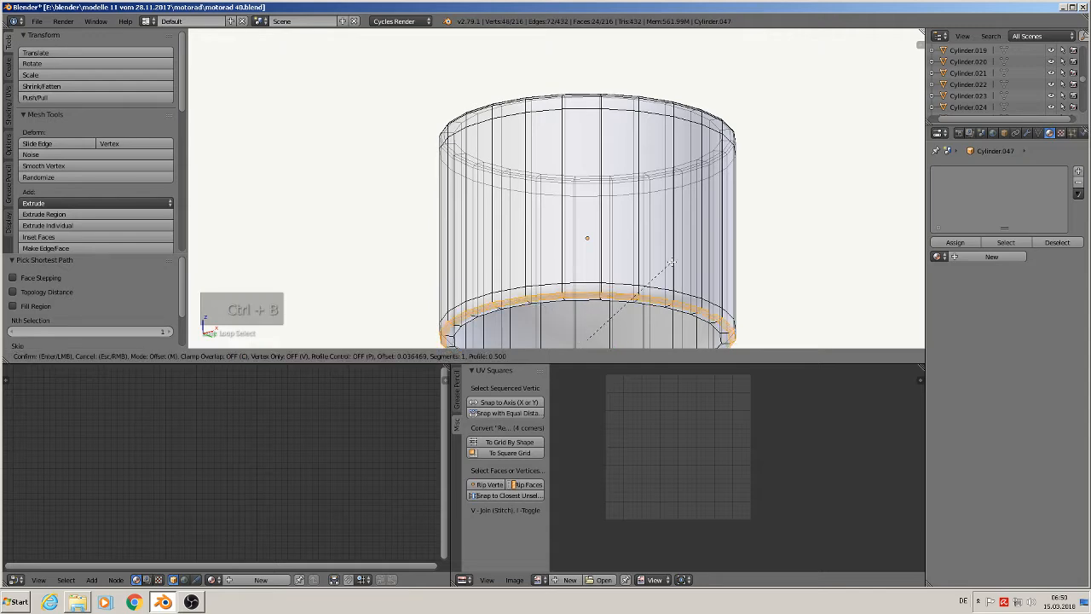
pyautogui.scroll(1, 670, 262)
pyautogui.click(672, 263)
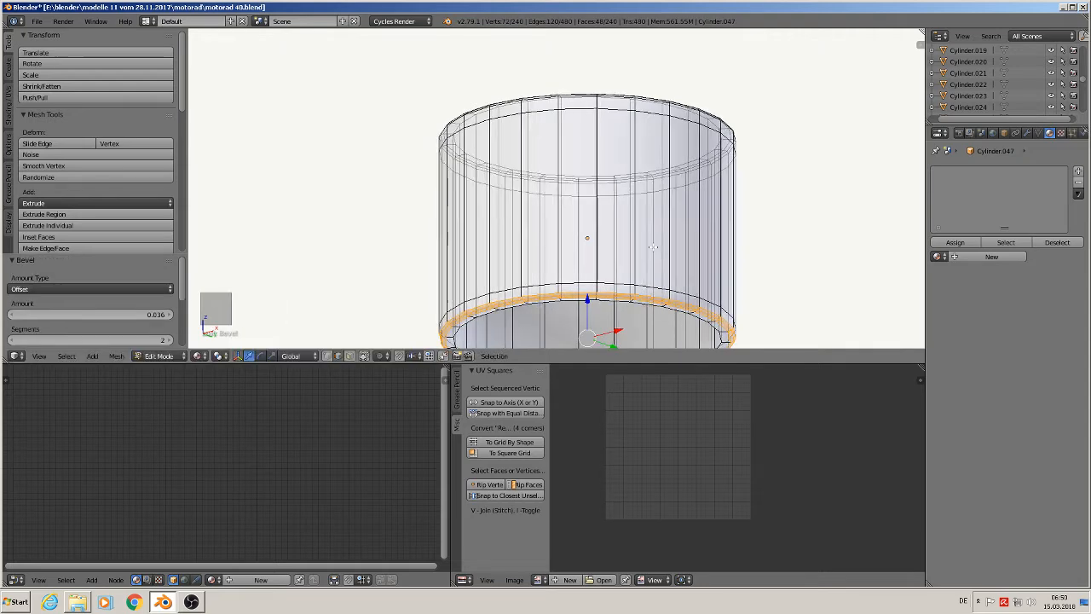
# Examine the shaded ring in Object Mode and compare it with the hose clamp in the front-view reference photo.
pyautogui.press('Tab')
pyautogui.scroll(-3, 648, 281)
pyautogui.scroll(-1, 650, 281)
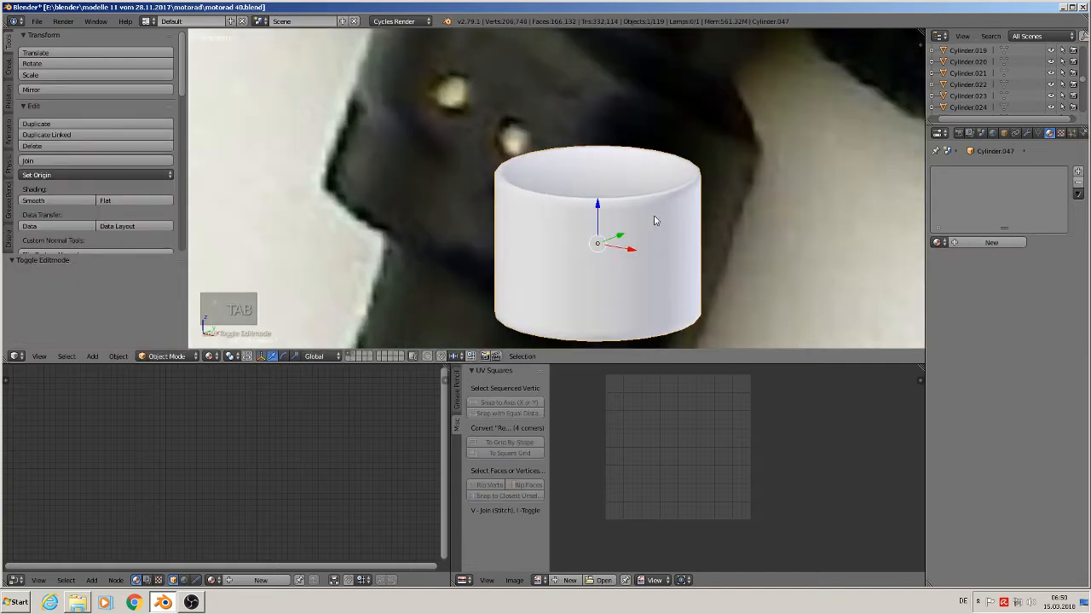
pyautogui.scroll(-3, 653, 219)
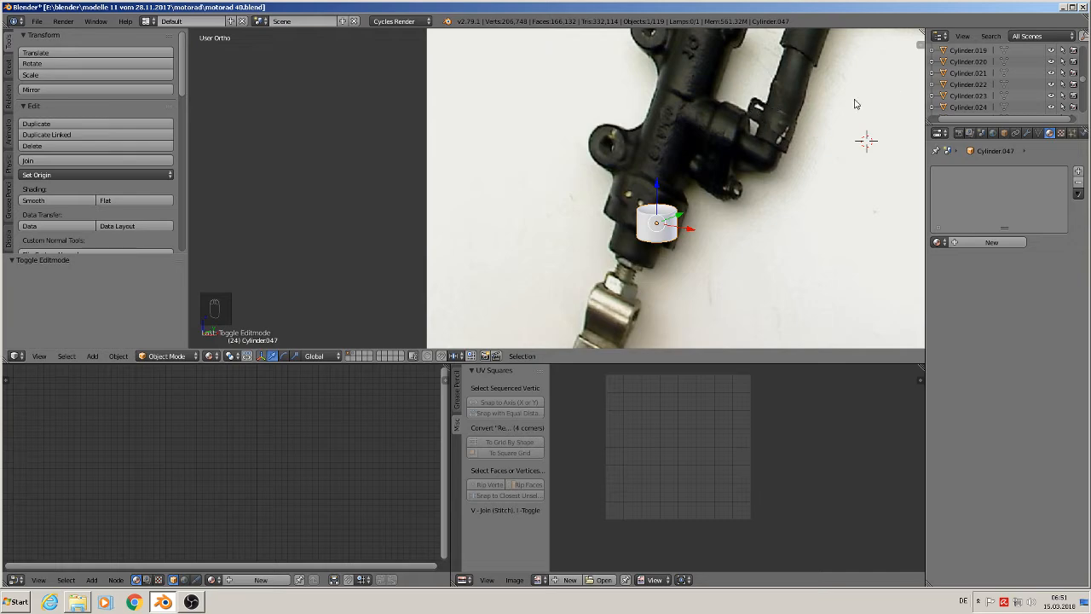
pyautogui.press('KP_1')
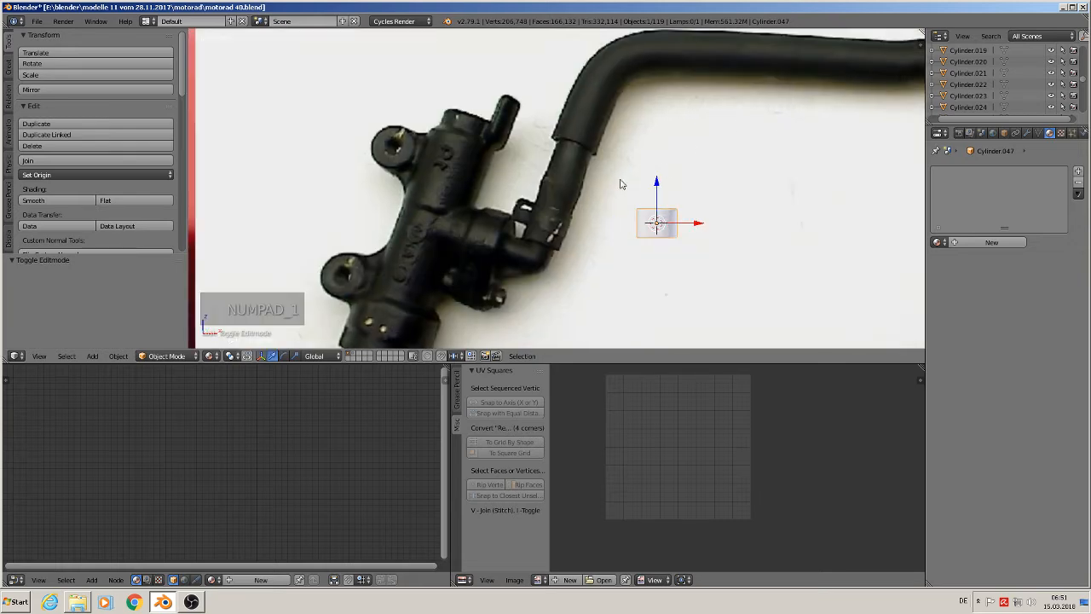
pyautogui.scroll(1, 656, 220)
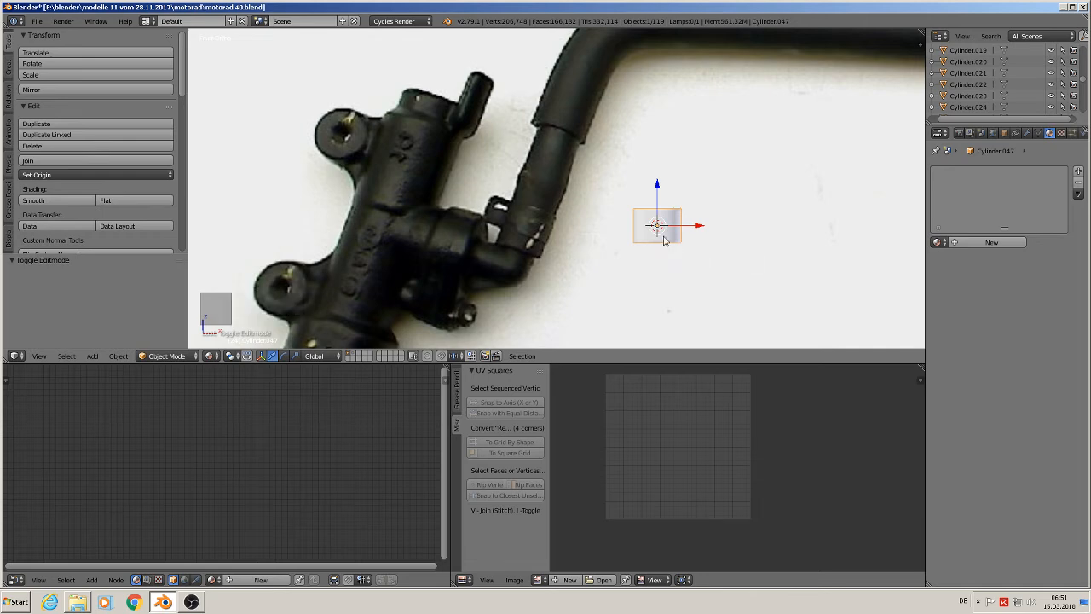
pyautogui.scroll(2, 668, 241)
pyautogui.scroll(2, 633, 227)
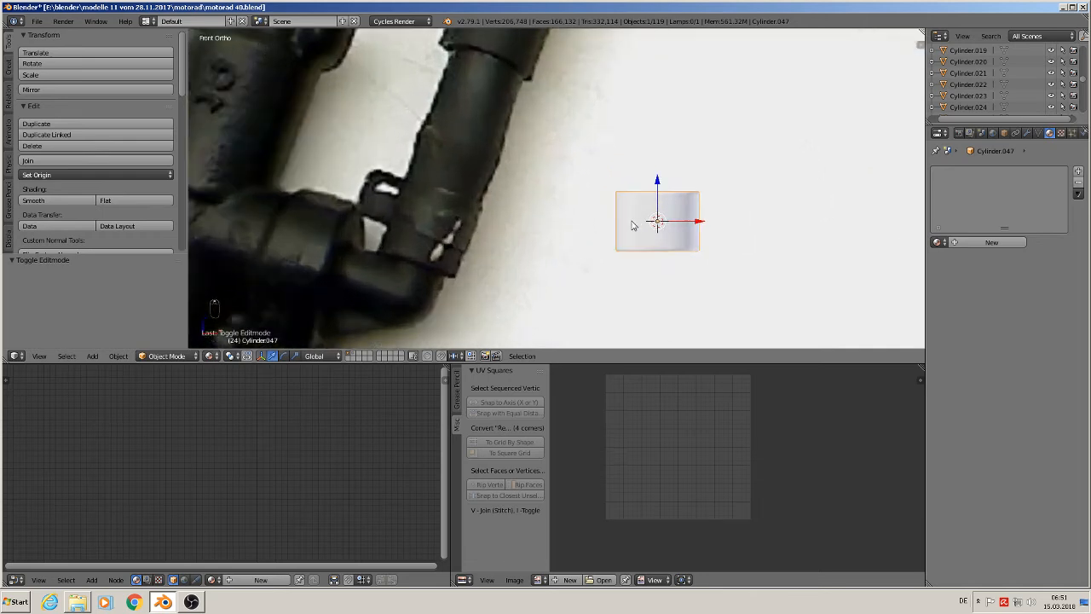
# Enter Edit Mode on the ring and limit selection to visible geometry.
pyautogui.press('Tab')
pyautogui.moveTo(630, 225); pyautogui.dragTo(641, 271, button='middle')
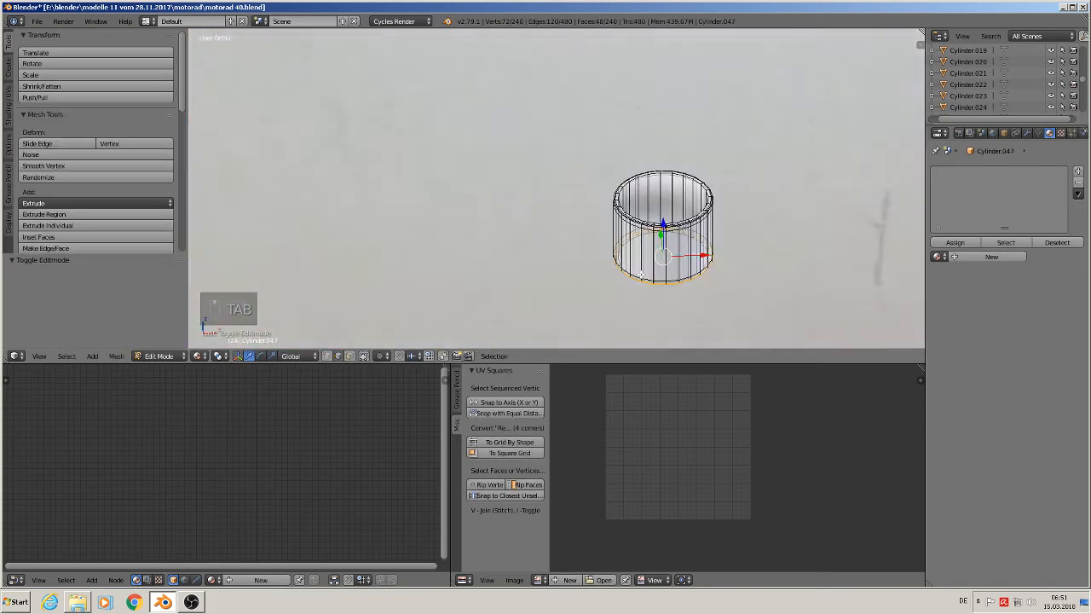
pyautogui.click(364, 357)
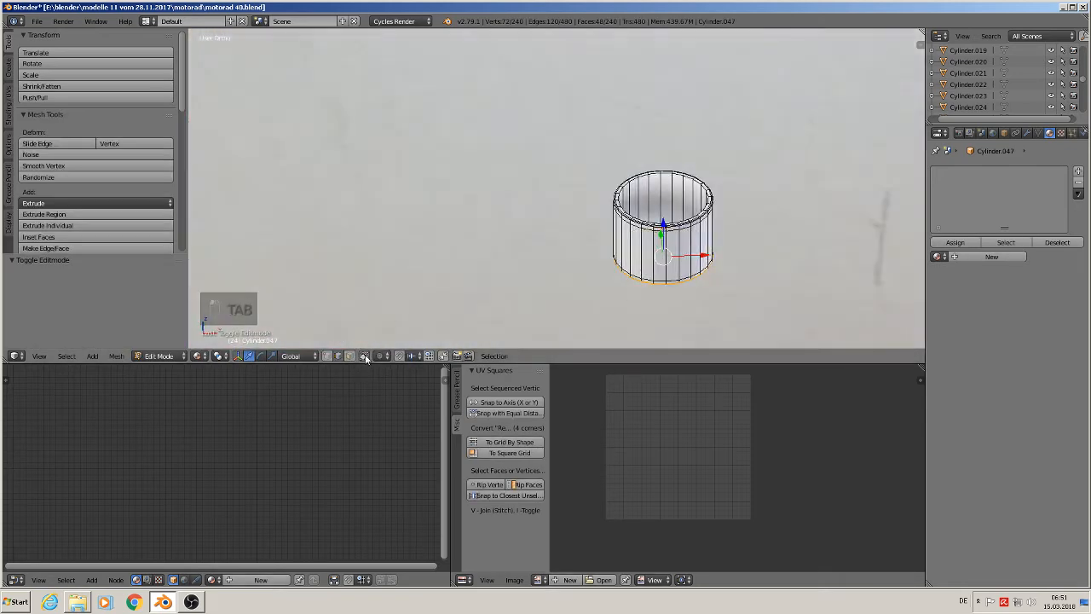
# Try selecting one vertical strip of faces around the ring wall in face selection mode.
pyautogui.click(349, 356)
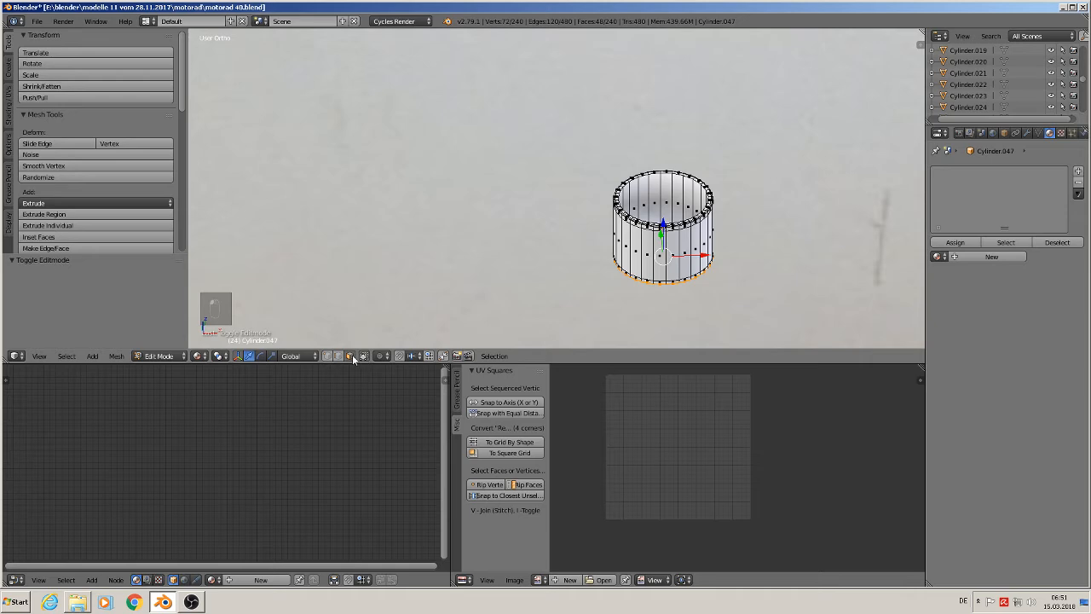
pyautogui.moveTo(358, 315); pyautogui.dragTo(460, 277, button='middle')
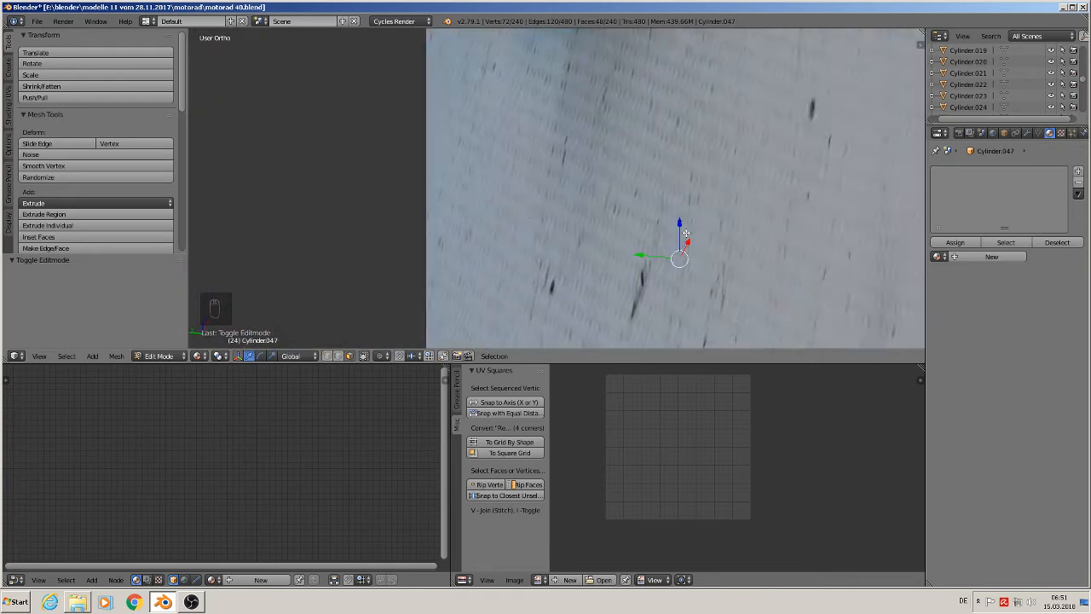
pyautogui.scroll(5, 669, 208)
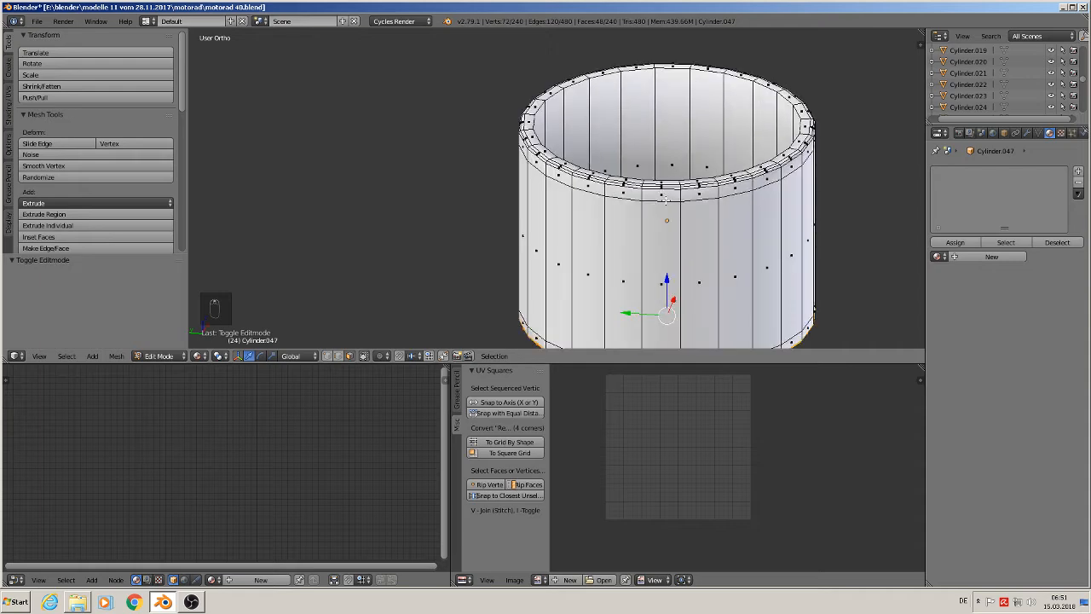
pyautogui.keyDown('alt'); pyautogui.rightClick(663, 197); pyautogui.keyUp('alt')
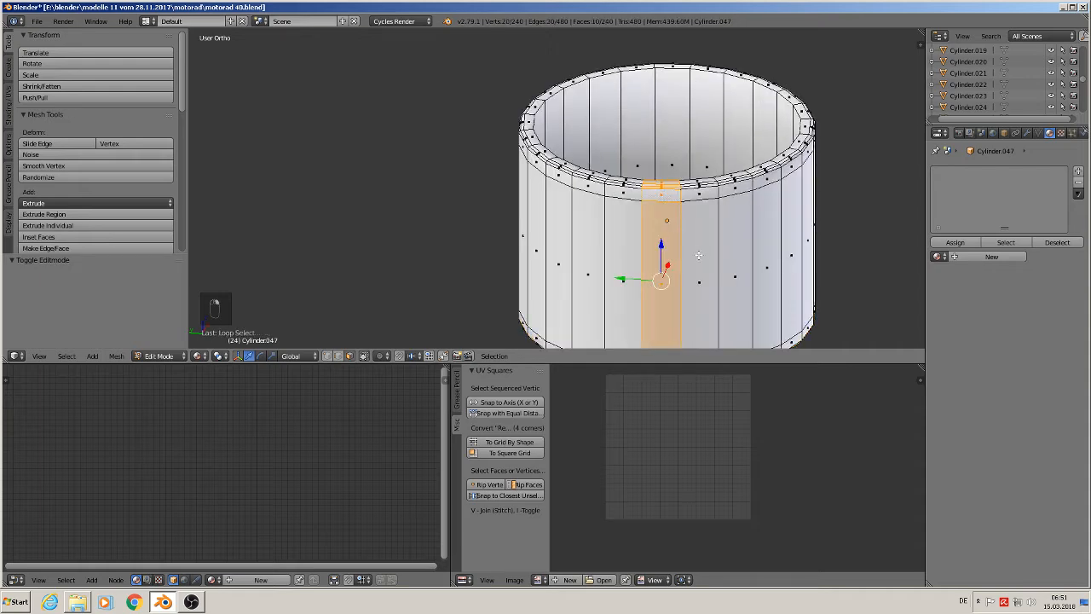
pyautogui.keyDown('shift'); pyautogui.moveTo(698, 255); pyautogui.dragTo(682, 211, button='middle'); pyautogui.keyUp('shift')
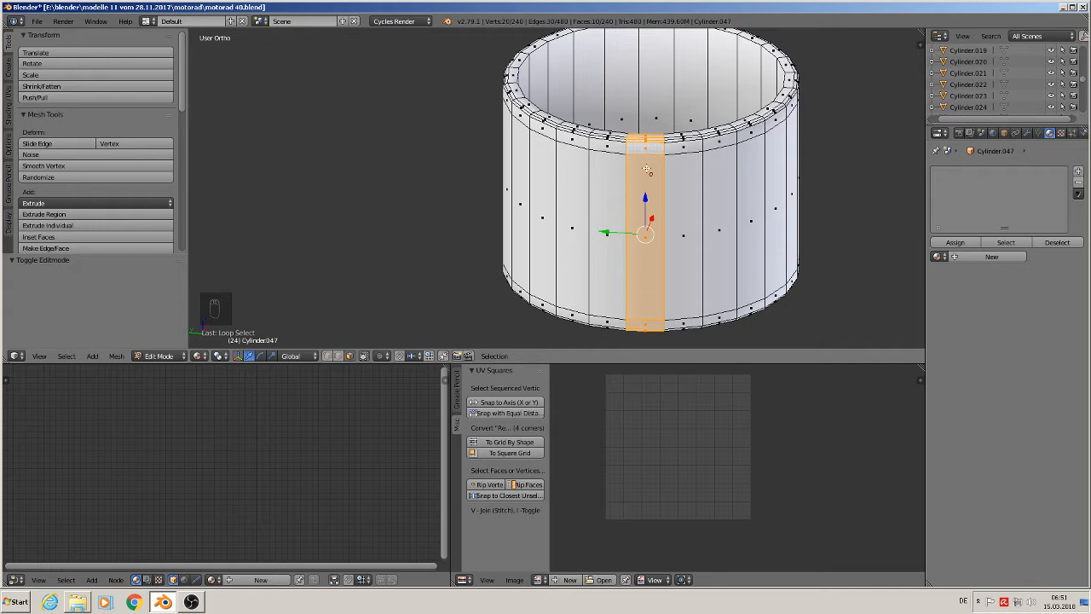
# Delete the short horizontal edges of one vertical strip on the ring's outer wall and rims to open a slot.
pyautogui.click(338, 355)
pyautogui.press('a')
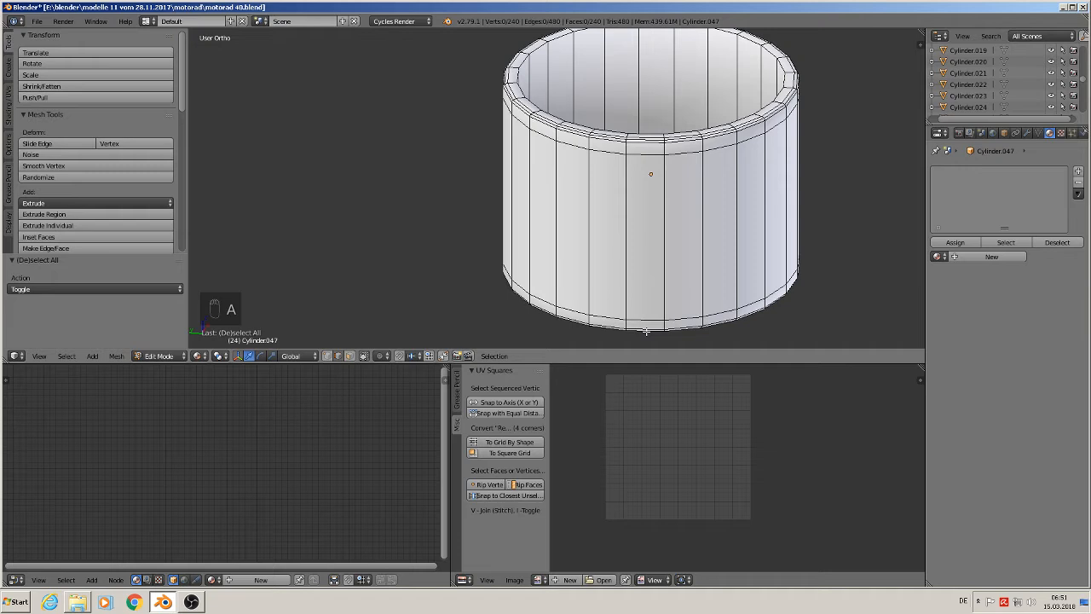
pyautogui.press('c')
pyautogui.click(645, 328)
pyautogui.click(645, 141)
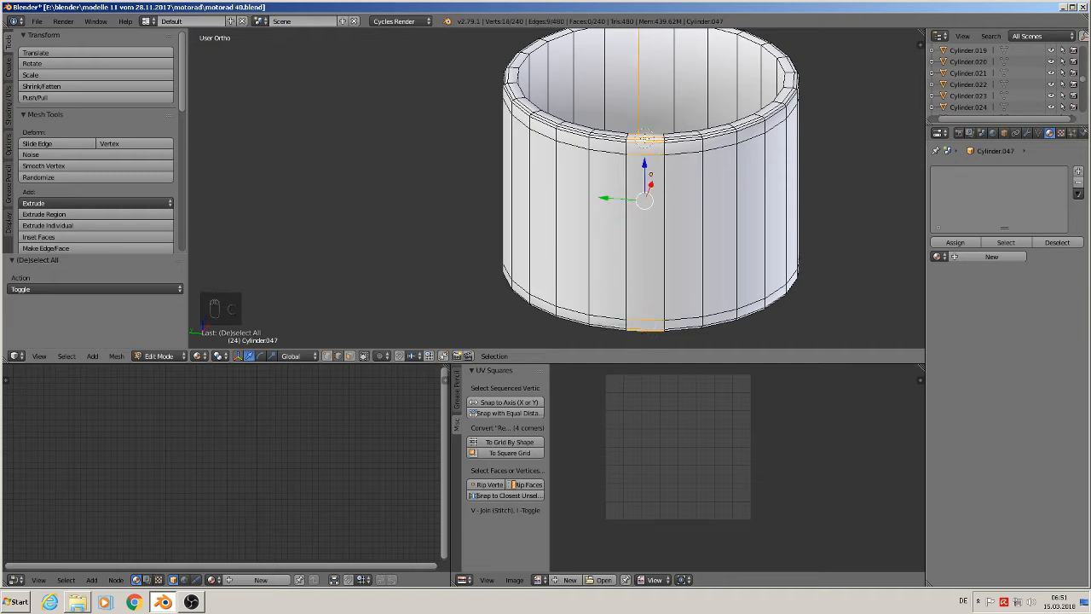
pyautogui.rightClick(644, 137)
pyautogui.keyDown('shift'); pyautogui.rightClick(640, 109); pyautogui.keyUp('shift')
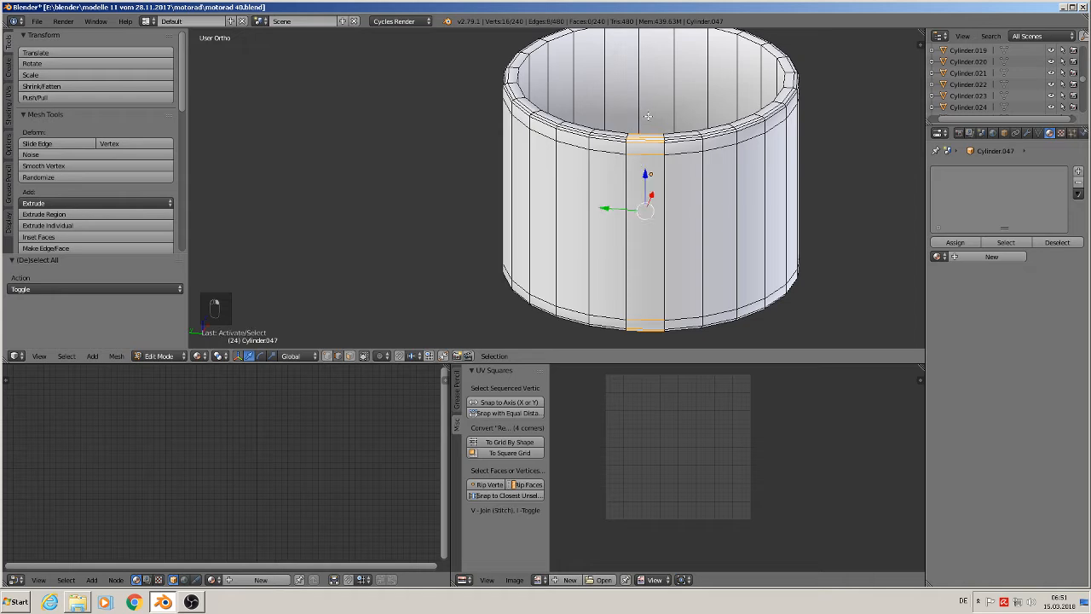
pyautogui.press('x')
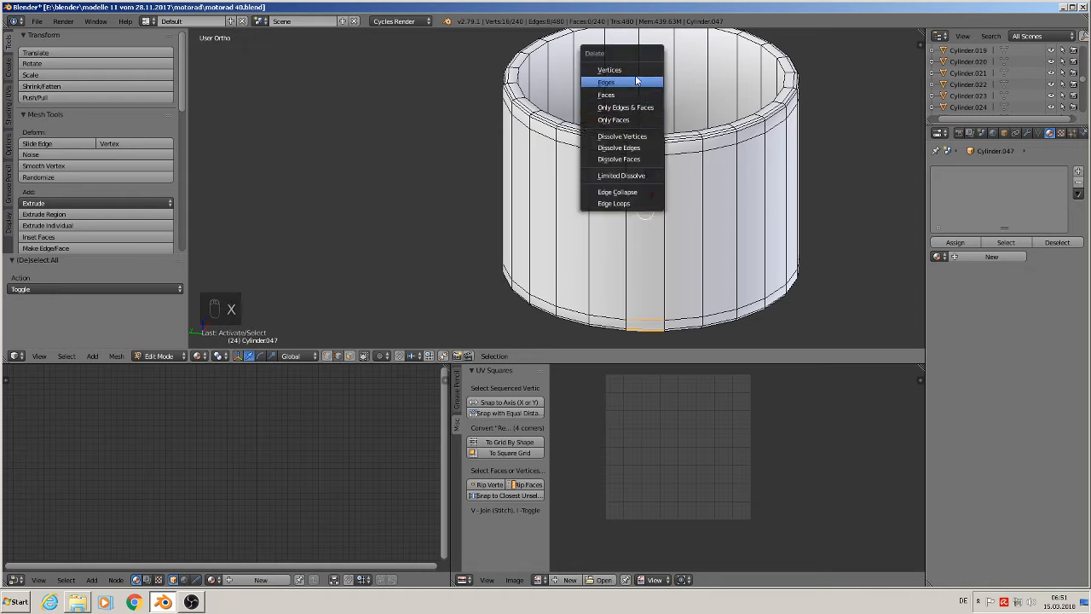
pyautogui.click(636, 78)
# Delete the leftover edges that still span the slot at the ring's bottom rim.
pyautogui.rightClick(651, 322)
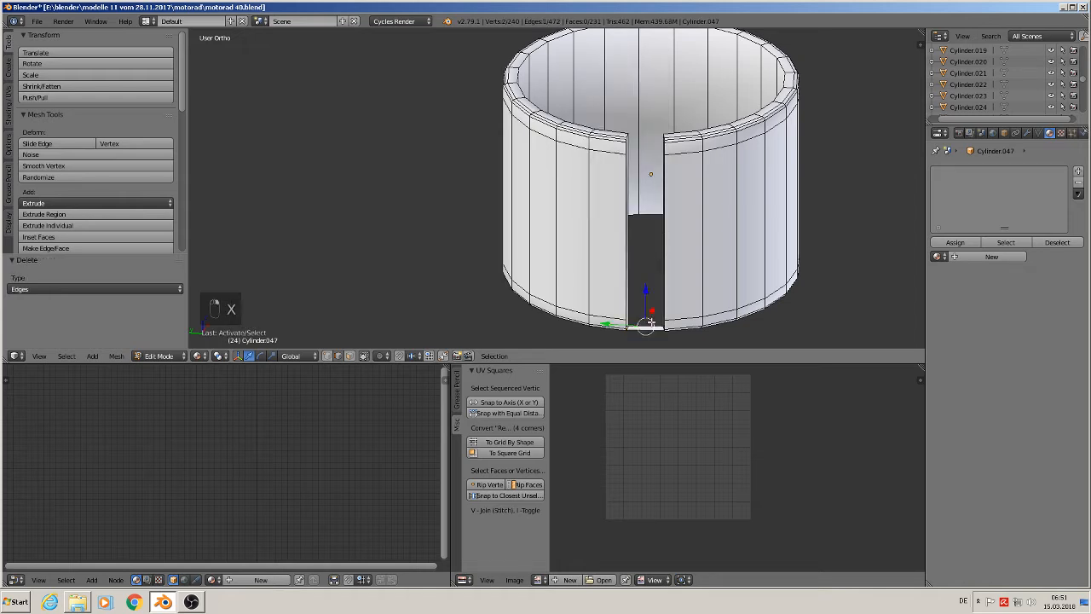
pyautogui.keyDown('shift'); pyautogui.rightClick(652, 340); pyautogui.keyUp('shift')
pyautogui.press('x')
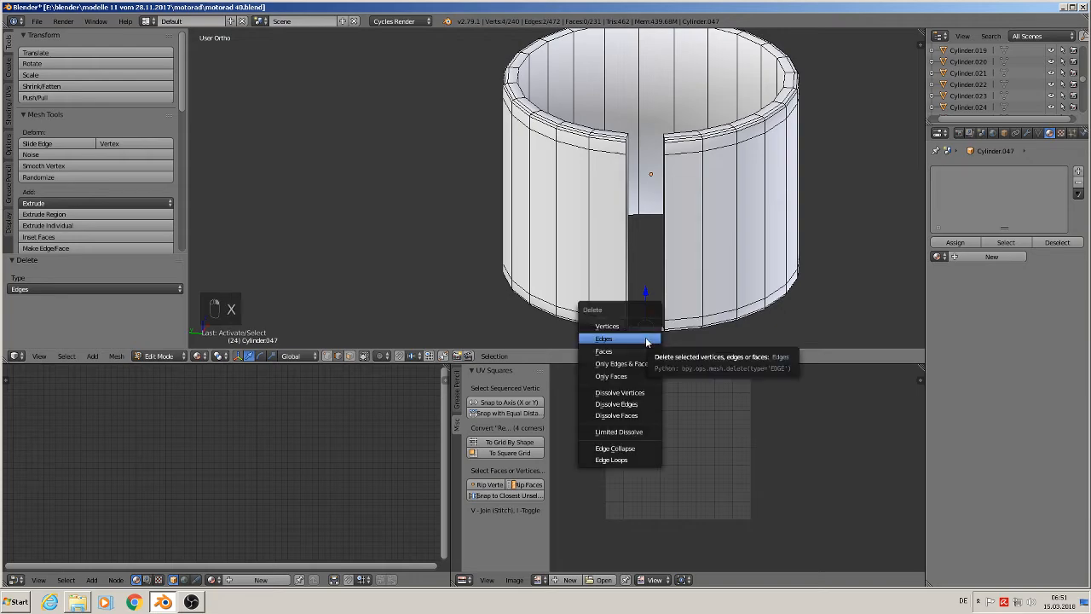
pyautogui.click(645, 338)
pyautogui.moveTo(656, 326); pyautogui.dragTo(606, 305, button='middle')
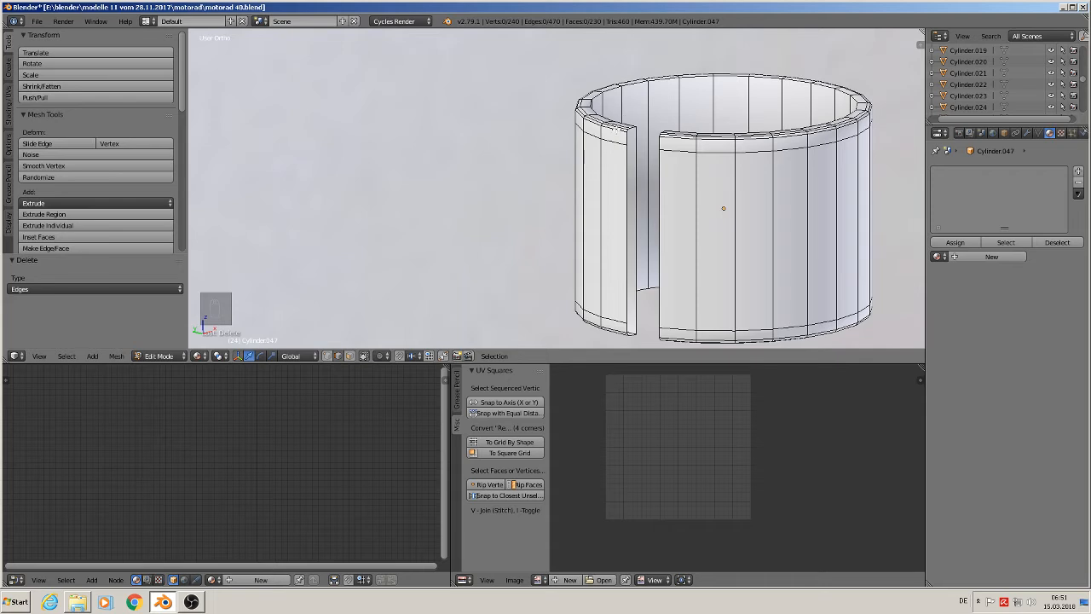
# Add a vertical loop cut close to each of the two slot edges on the ring wall.
pyautogui.hotkey('ctrl', 'r')
pyautogui.click(618, 239)
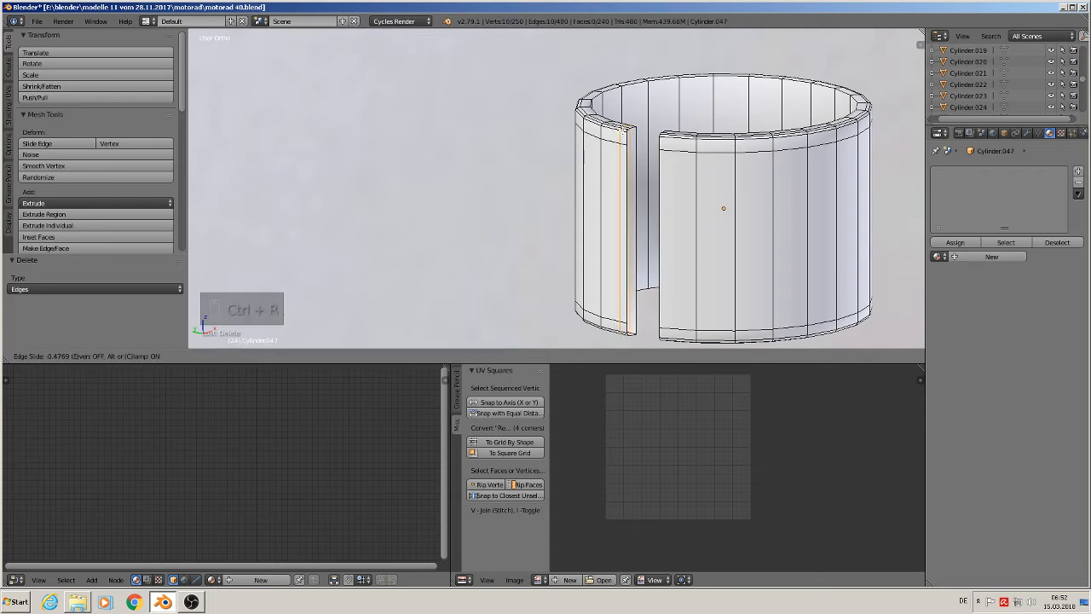
pyautogui.click(623, 227)
pyautogui.hotkey('ctrl', 'r')
pyautogui.click(666, 143)
pyautogui.click(655, 151)
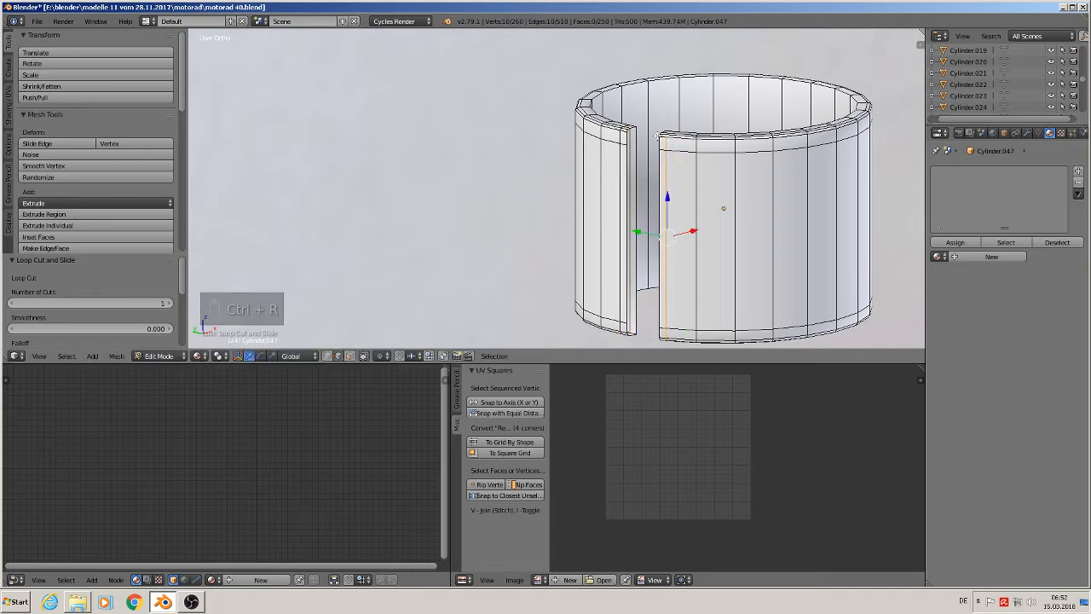
# Extrude the narrow three-face strip beside the first slot edge outward by -0.111 along X to form a flange.
pyautogui.click(349, 355)
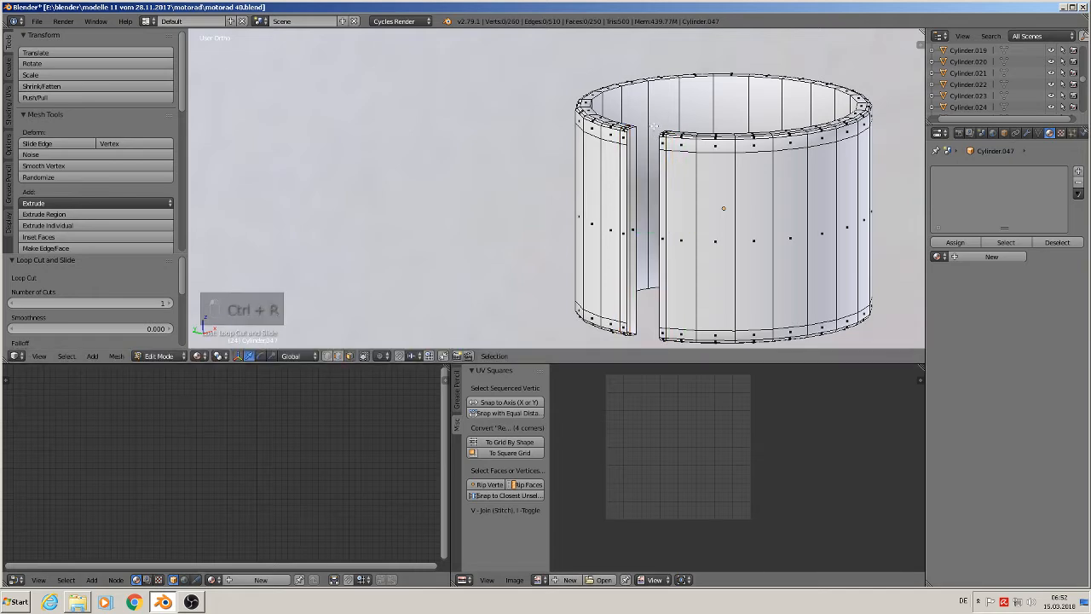
pyautogui.rightClick(624, 139)
pyautogui.keyDown('shift'); pyautogui.rightClick(623, 173); pyautogui.keyUp('shift')
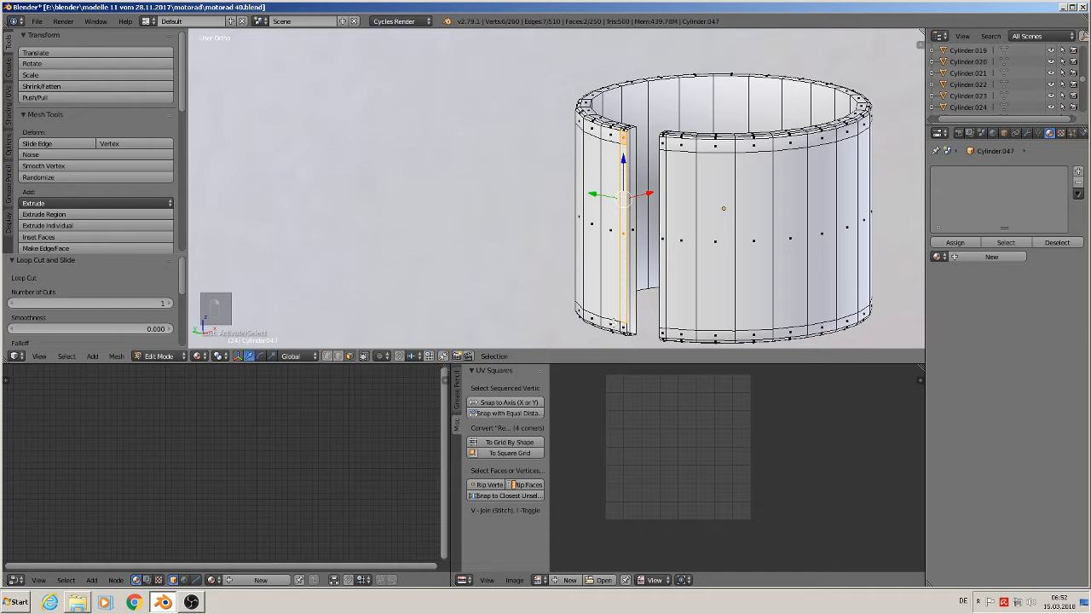
pyautogui.keyDown('shift'); pyautogui.rightClick(623, 232); pyautogui.keyUp('shift')
pyautogui.moveTo(664, 308); pyautogui.dragTo(600, 310, button='middle')
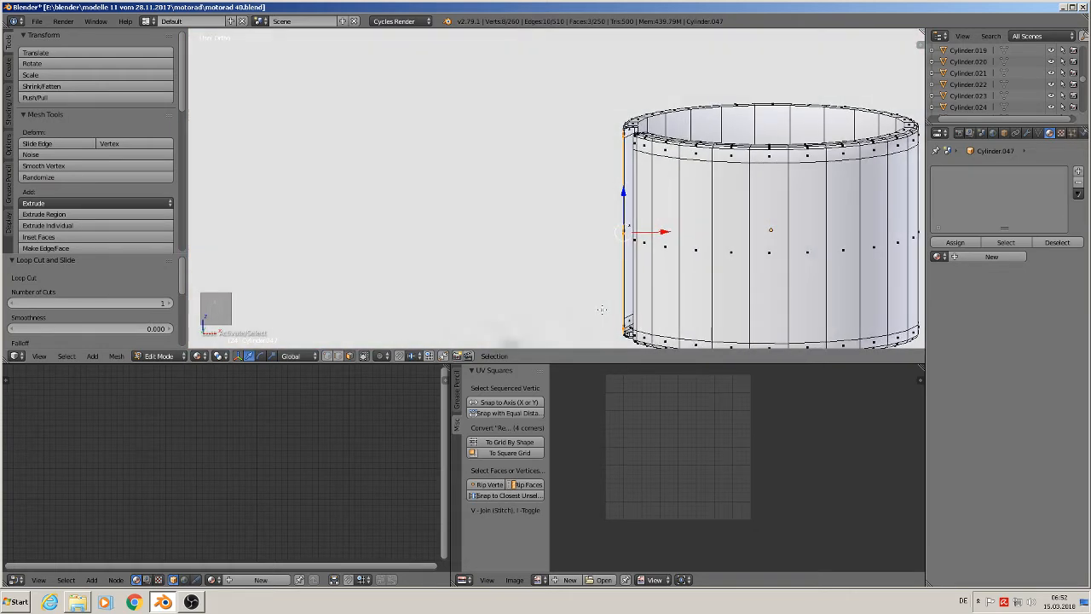
pyautogui.press('e')
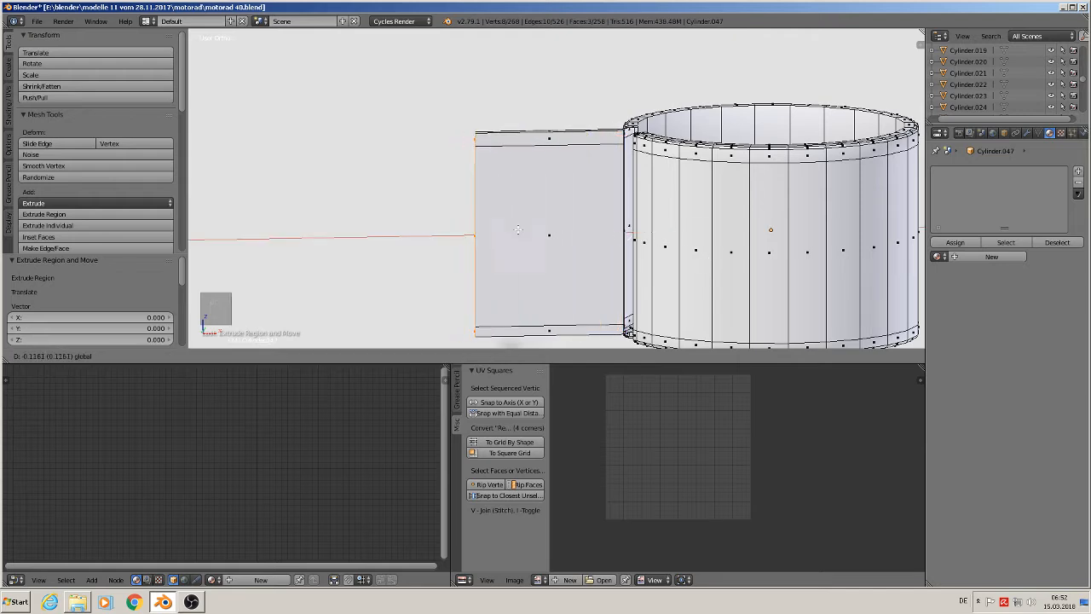
pyautogui.click(528, 168)
# Add two vertical loop cuts to the flange, one near its outer end and one near the ring.
pyautogui.hotkey('ctrl', 'r')
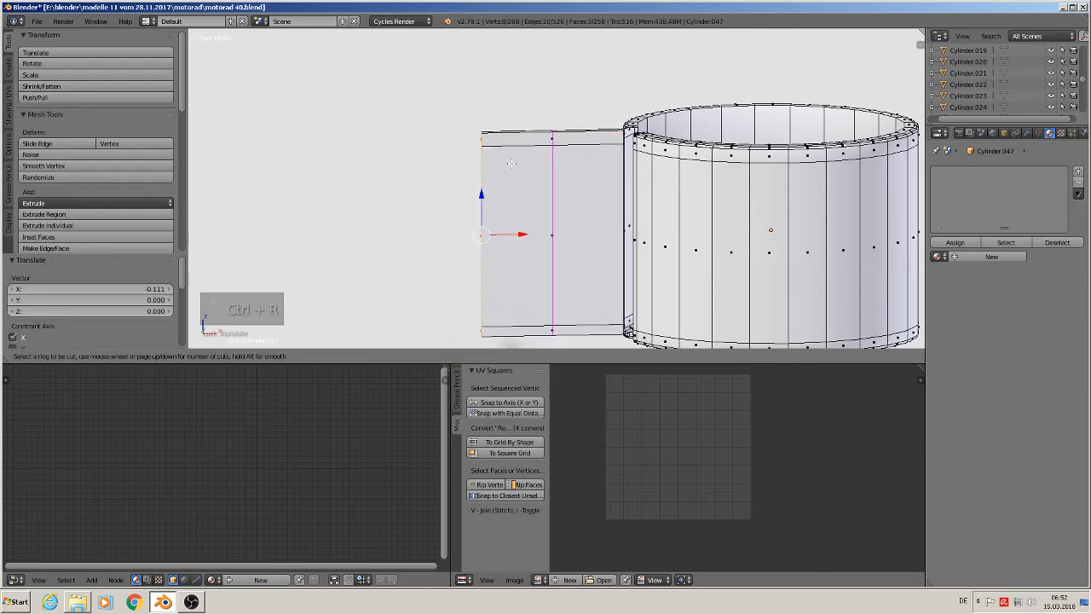
pyautogui.click(509, 165)
pyautogui.click(451, 157)
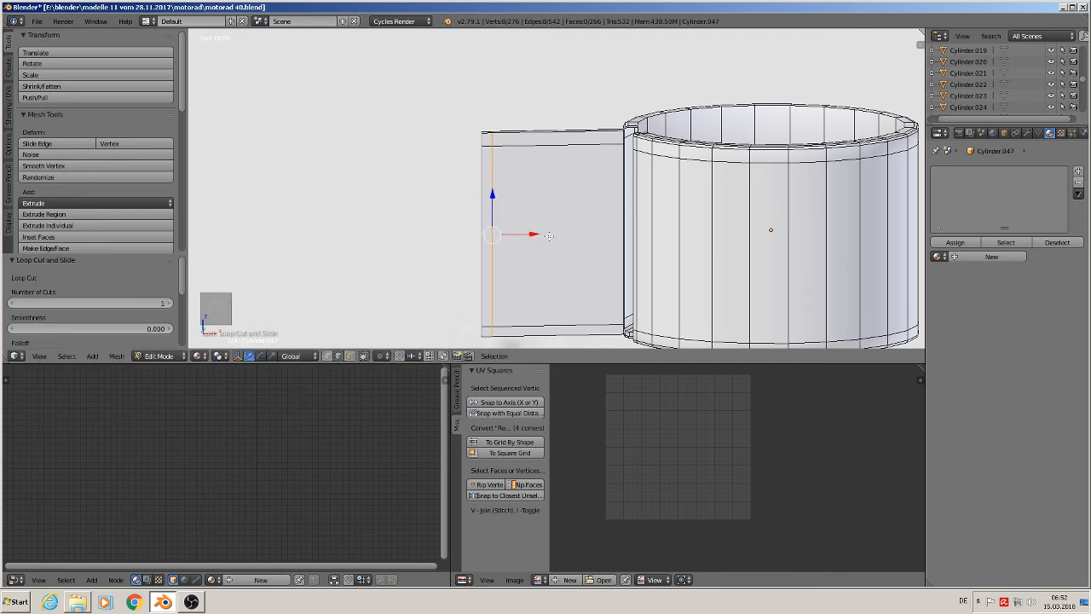
pyautogui.click(350, 357)
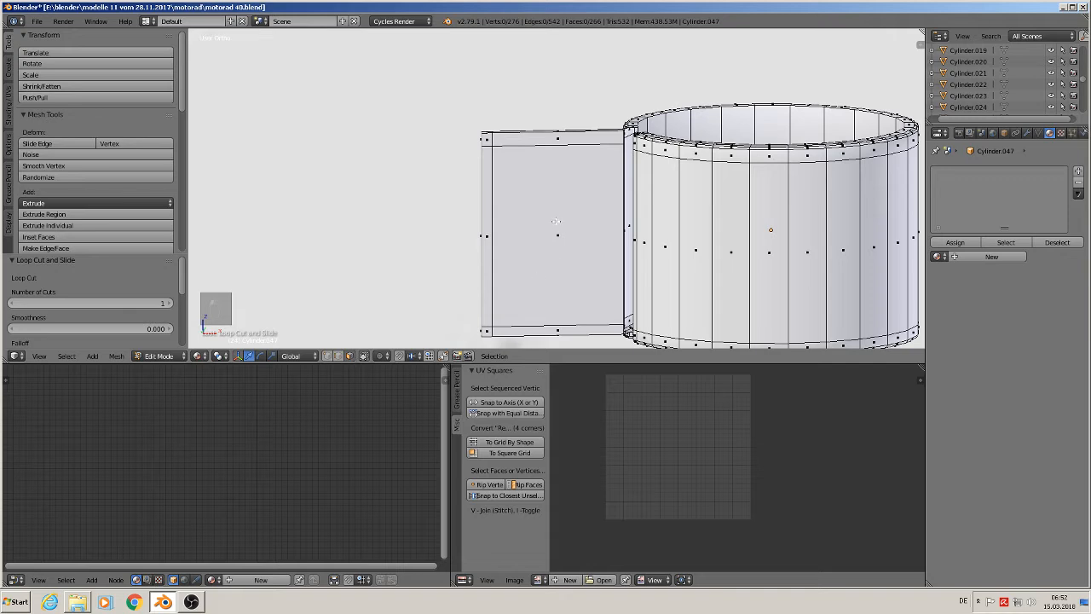
pyautogui.hotkey('ctrl', 'r')
pyautogui.click(597, 143)
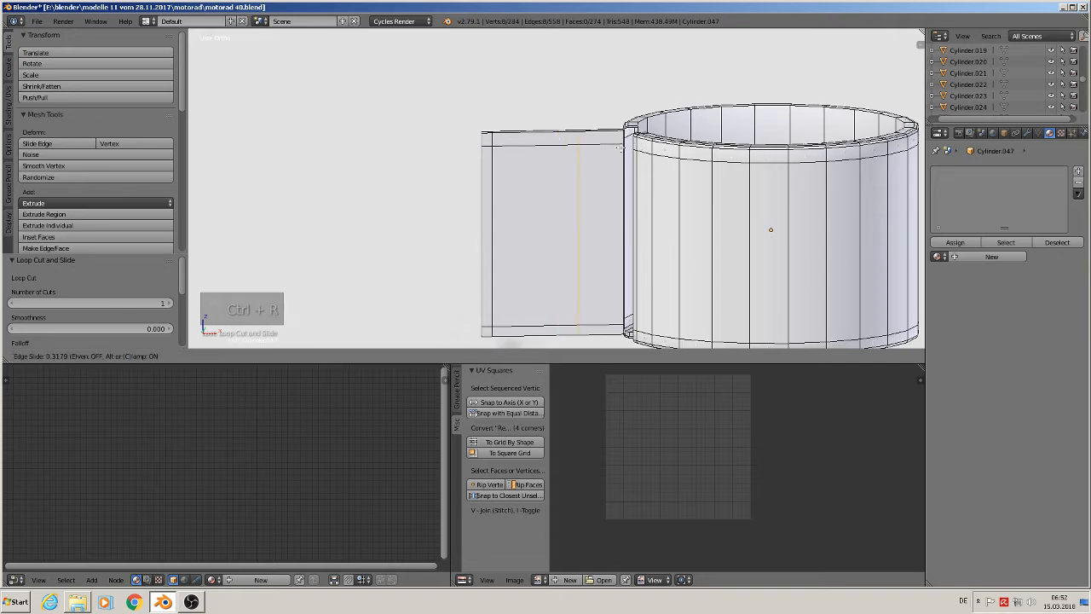
pyautogui.click(653, 145)
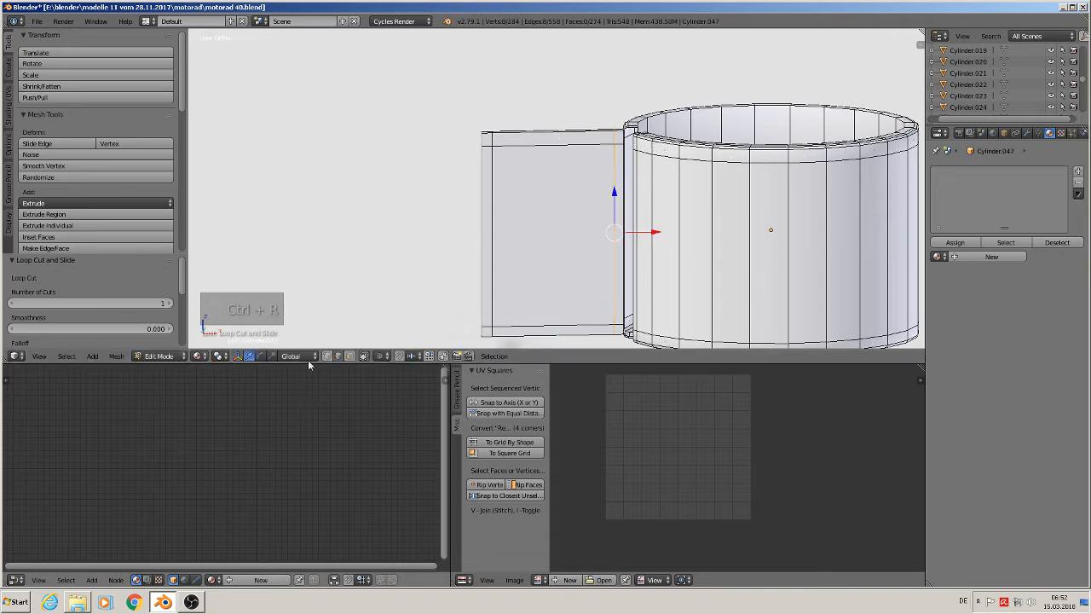
# Delete only the large middle faces on both sides of the flange to open a window.
pyautogui.click(350, 357)
pyautogui.rightClick(529, 216)
pyautogui.moveTo(556, 274); pyautogui.dragTo(716, 321, button='middle')
pyautogui.keyDown('shift'); pyautogui.rightClick(566, 270); pyautogui.keyUp('shift')
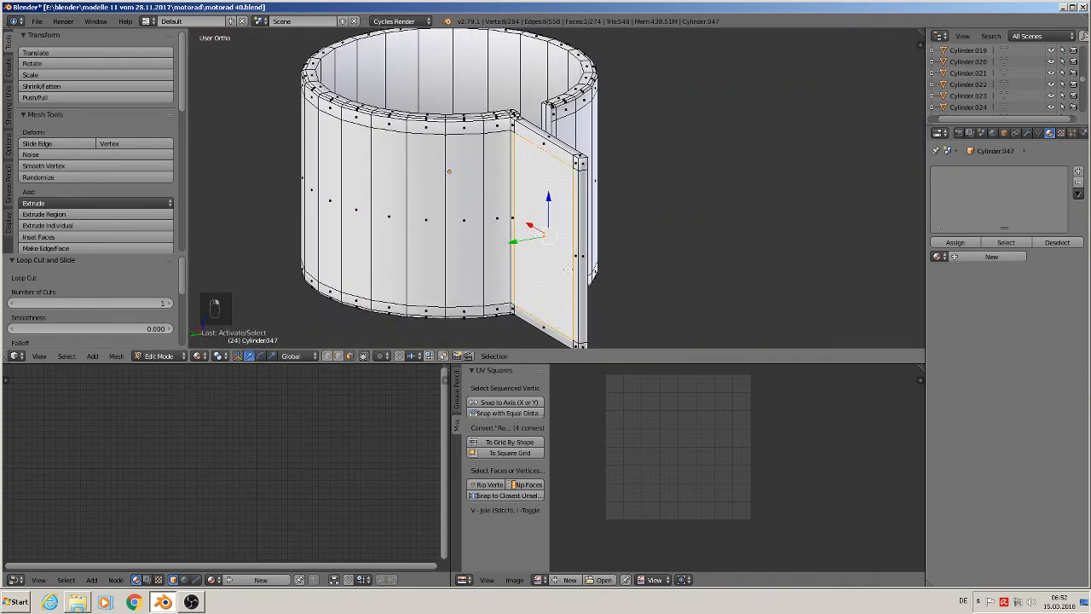
pyautogui.press('x')
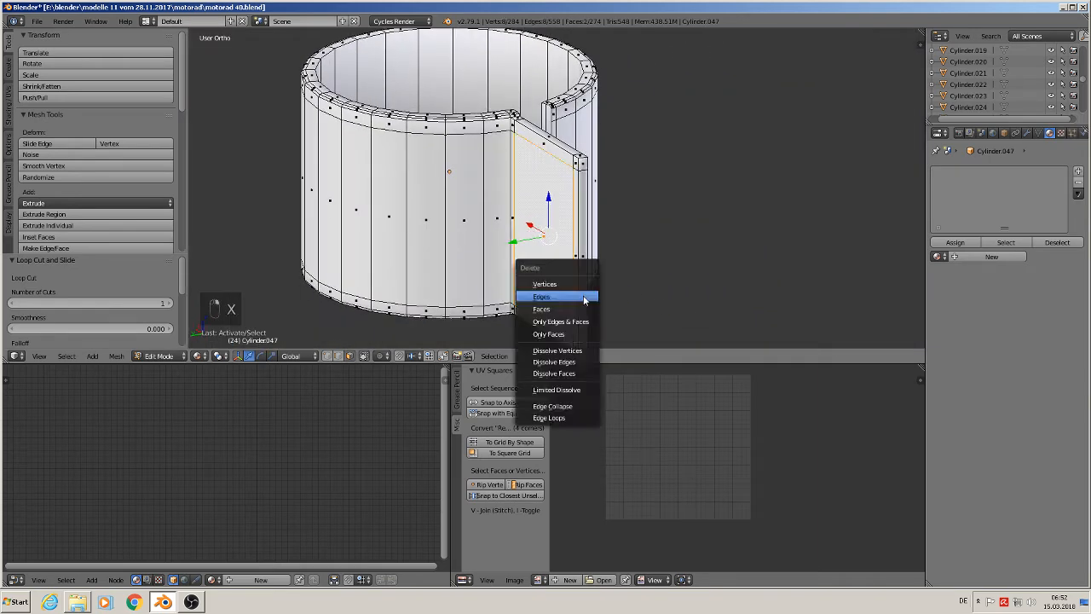
pyautogui.click(565, 339)
# Bridge the front and back edge loops of the flange window to close its inner walls.
pyautogui.moveTo(631, 312); pyautogui.dragTo(578, 218, button='middle')
pyautogui.scroll(2, 583, 239)
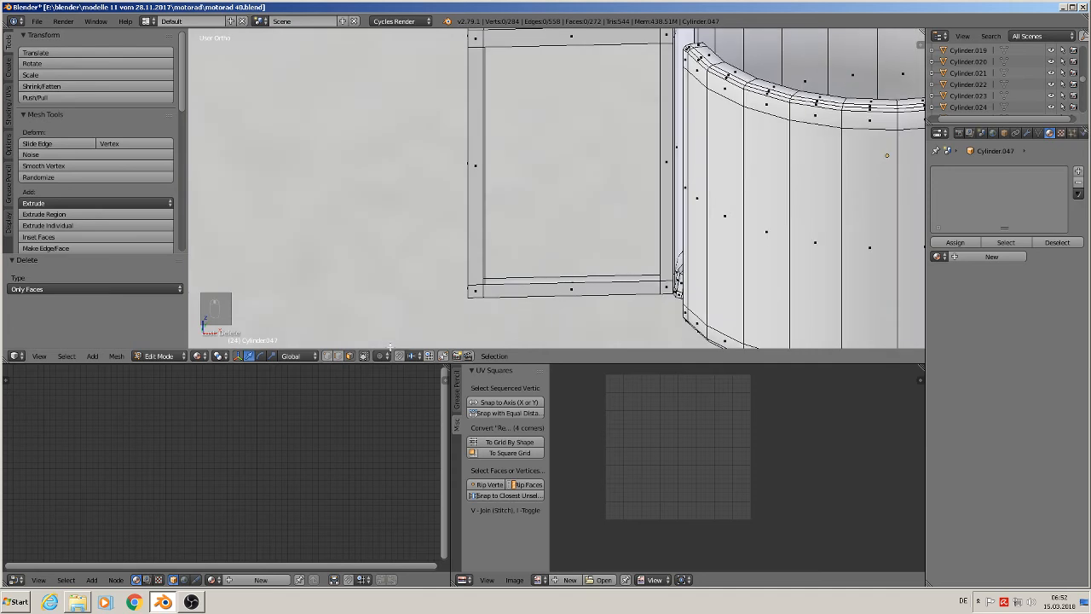
pyautogui.click(338, 356)
pyautogui.keyDown('alt'); pyautogui.click(510, 279); pyautogui.keyUp('alt')
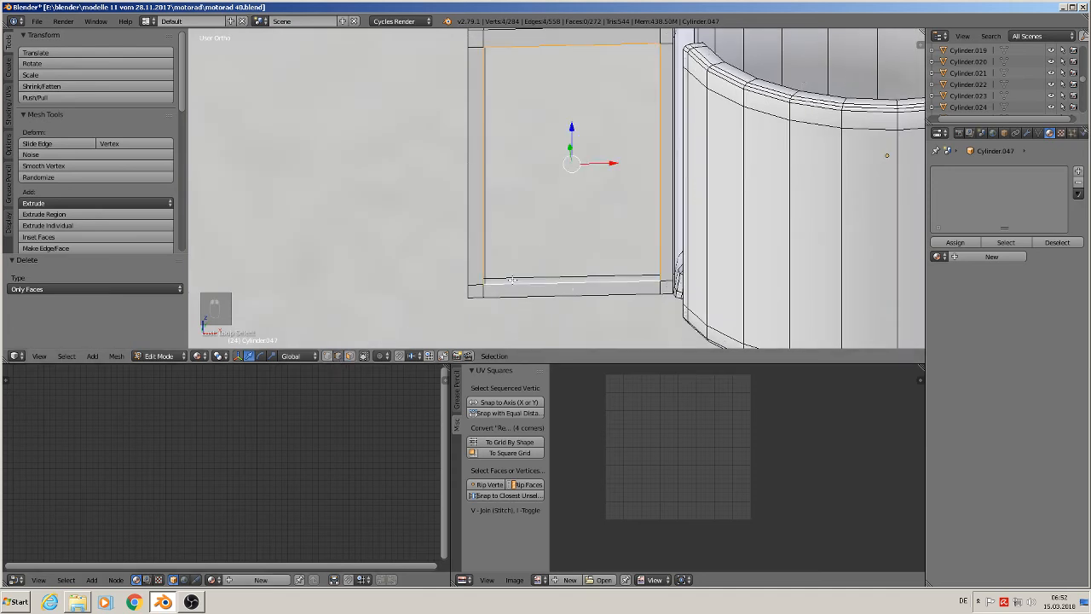
pyautogui.keyDown('alt'); pyautogui.keyDown('shift'); pyautogui.click(533, 270); pyautogui.keyUp('shift'); pyautogui.keyUp('alt')
pyautogui.press('w')
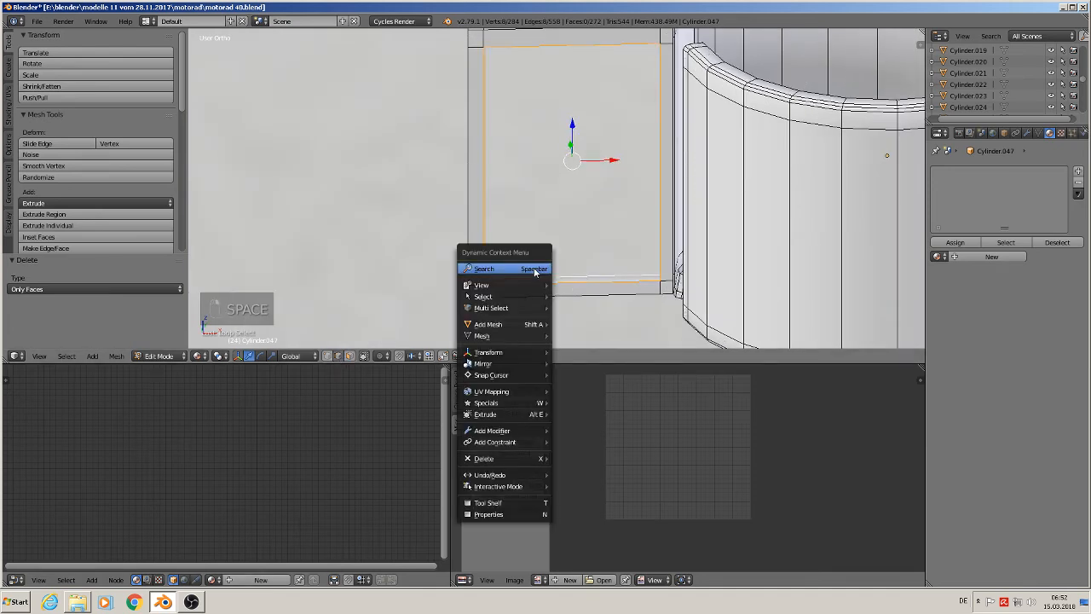
pyautogui.press('Escape')
pyautogui.press('space')
pyautogui.click(621, 289)
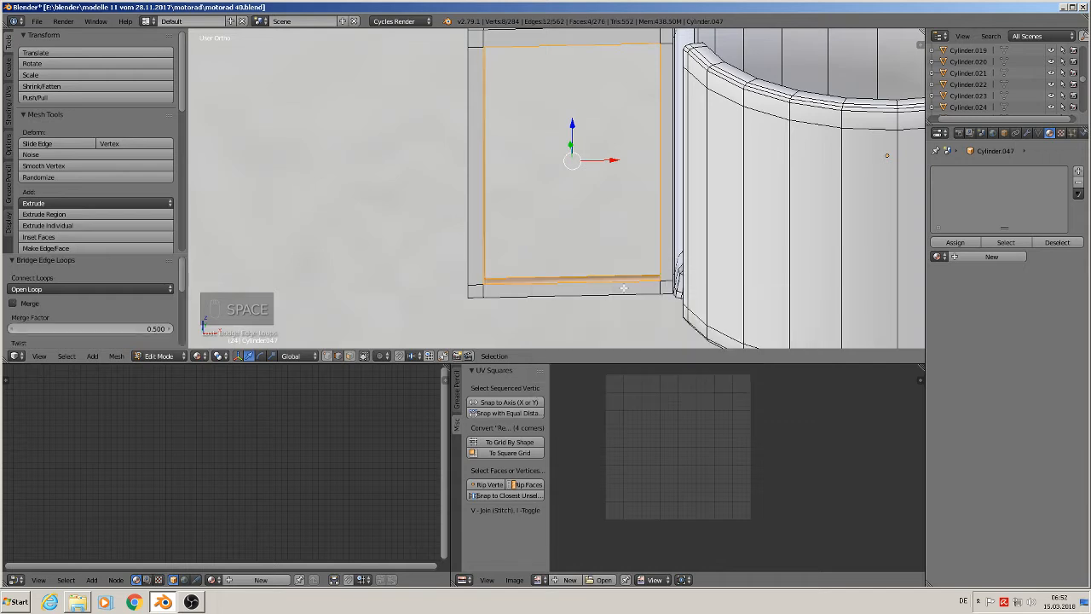
# Inspect the shaded clamp and its framed flange in Object Mode from several angles and distances.
pyautogui.press('Tab')
pyautogui.scroll(-3, 627, 288)
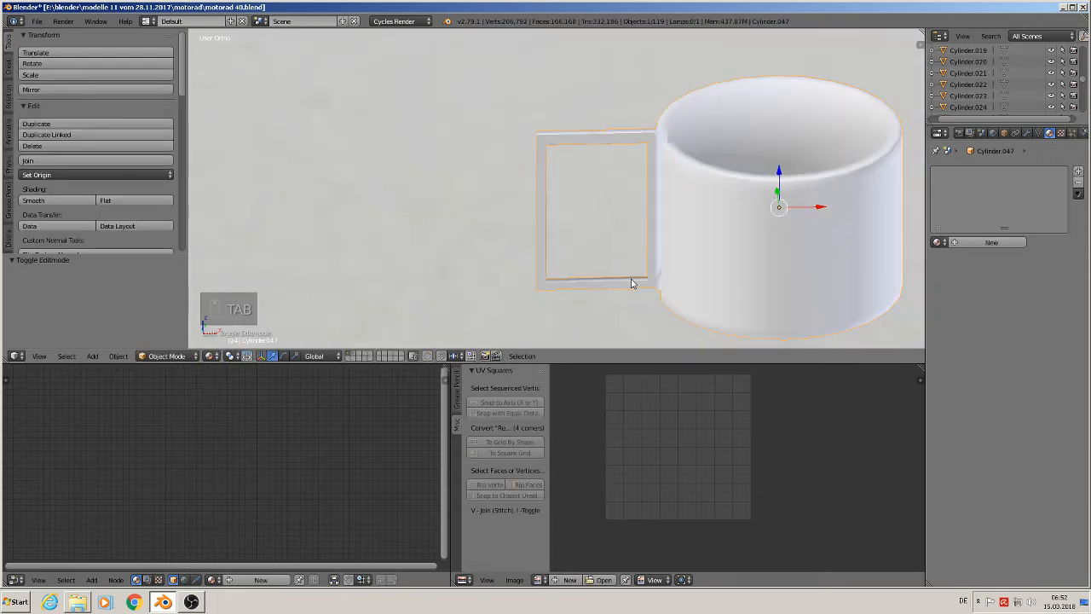
pyautogui.moveTo(635, 282); pyautogui.dragTo(636, 251, button='middle')
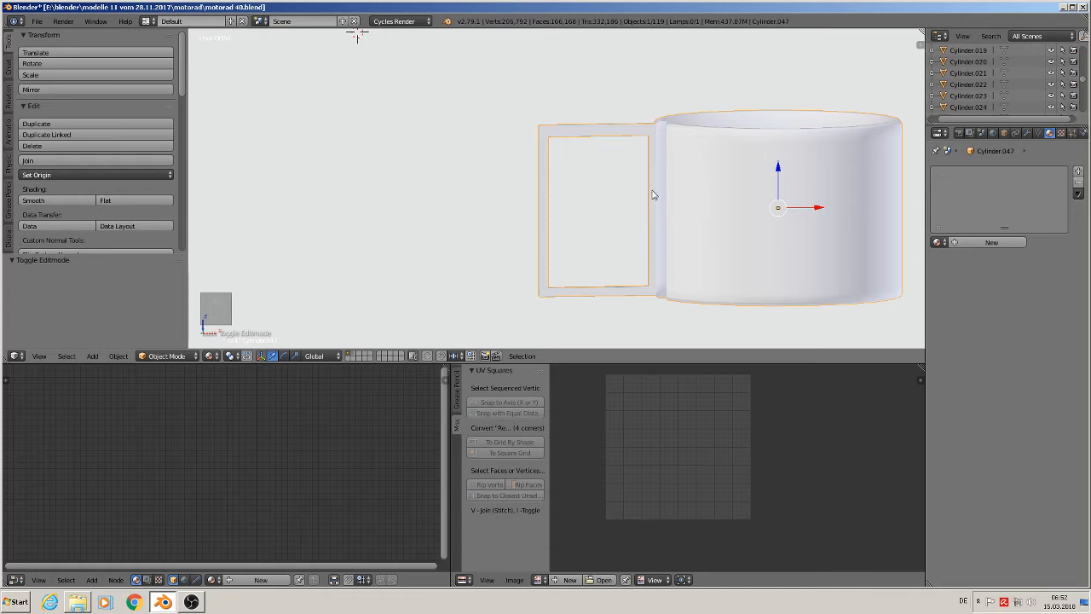
pyautogui.moveTo(684, 183); pyautogui.dragTo(725, 246, button='middle')
pyautogui.scroll(2, 723, 247)
pyautogui.scroll(-3, 724, 248)
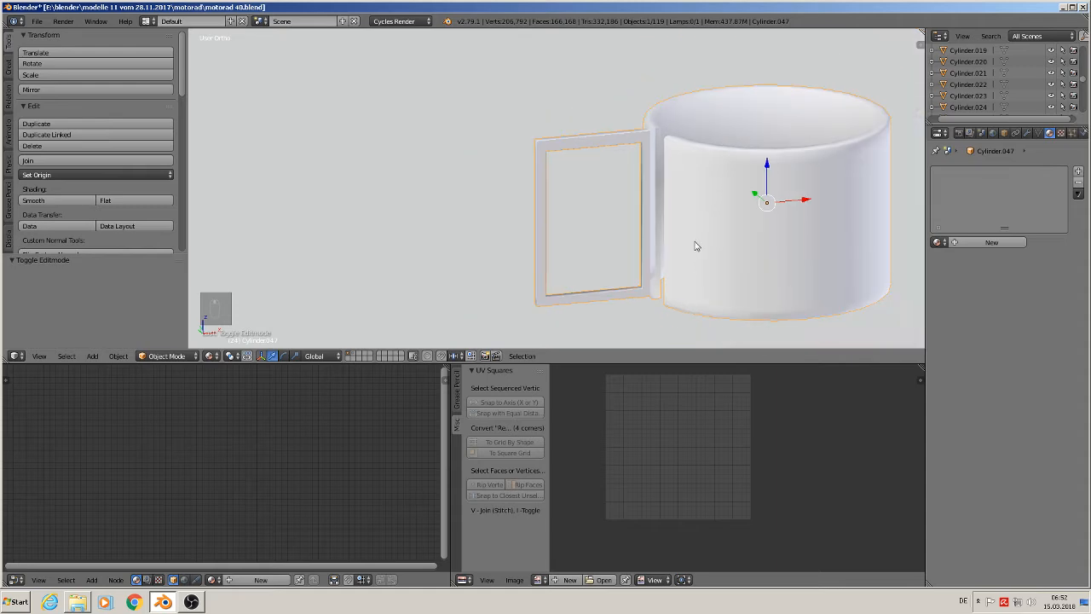
pyautogui.scroll(3, 696, 242)
pyautogui.scroll(-4, 687, 251)
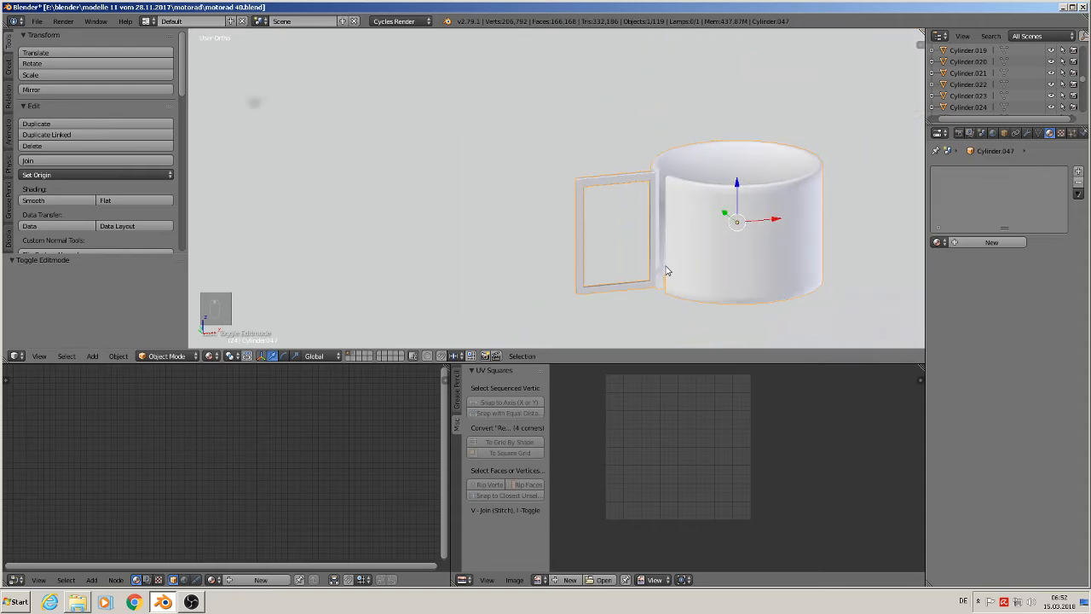
pyautogui.scroll(4, 673, 260)
# In Edit Mode, fill the open end of the ring wall beside the flange with a face and clear the selection.
pyautogui.press('Tab')
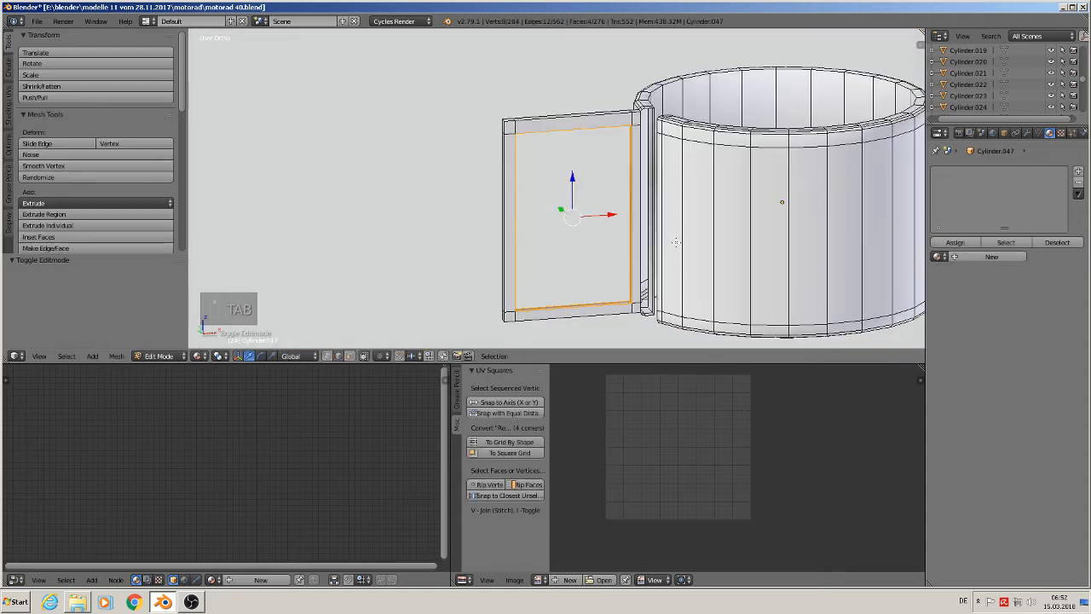
pyautogui.scroll(2, 682, 219)
pyautogui.scroll(3, 664, 153)
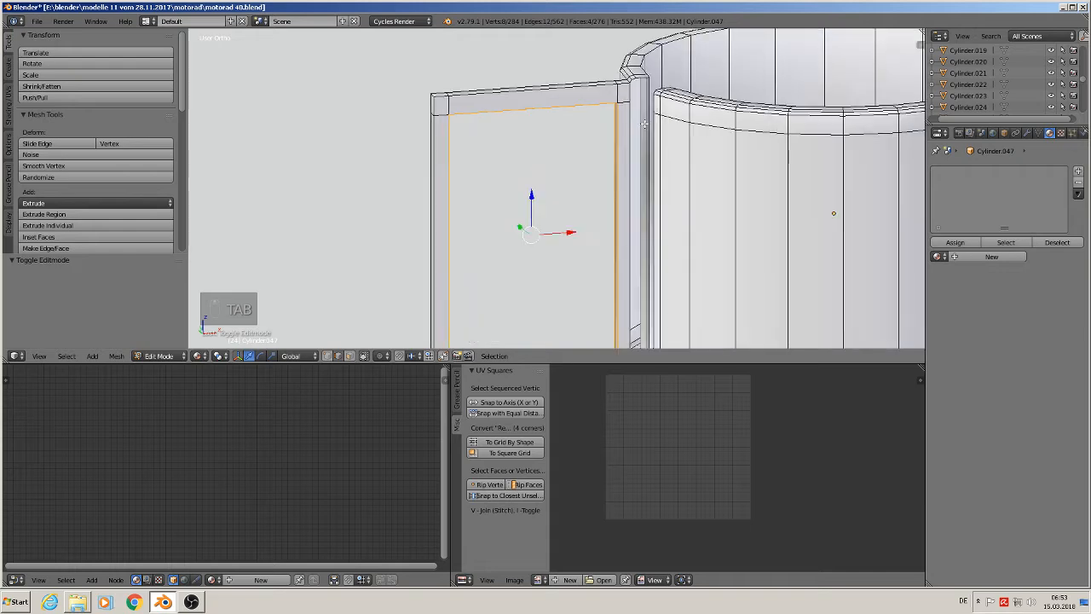
pyautogui.keyDown('alt'); pyautogui.rightClick(630, 89); pyautogui.keyUp('alt')
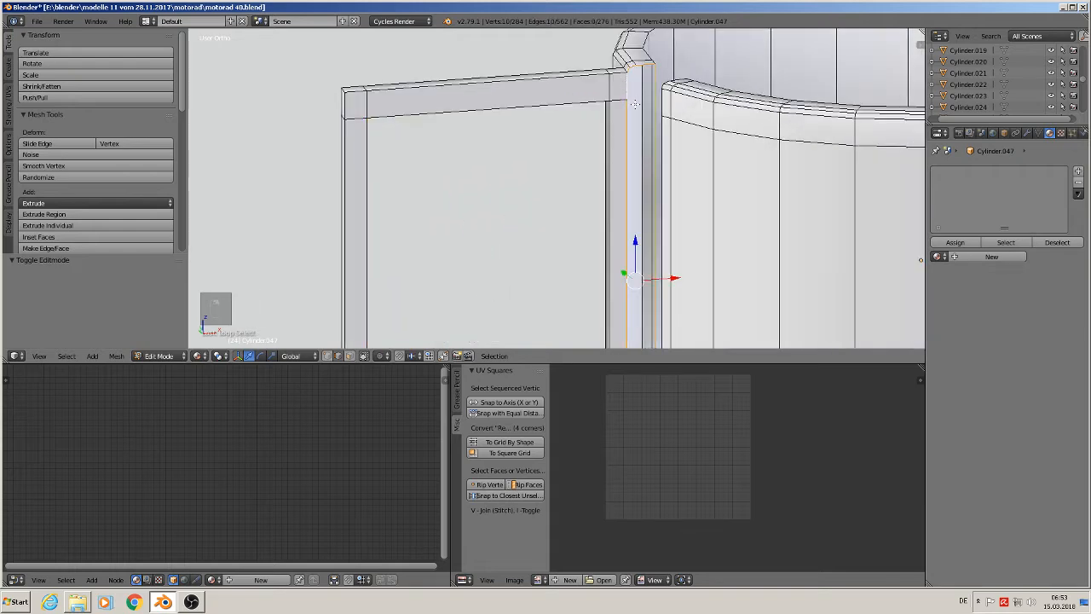
pyautogui.press('f')
pyautogui.press('a')
# Try to extrude the narrow three-face strip along the opposite slot edge, and undo the extrusion.
pyautogui.scroll(-5, 683, 207)
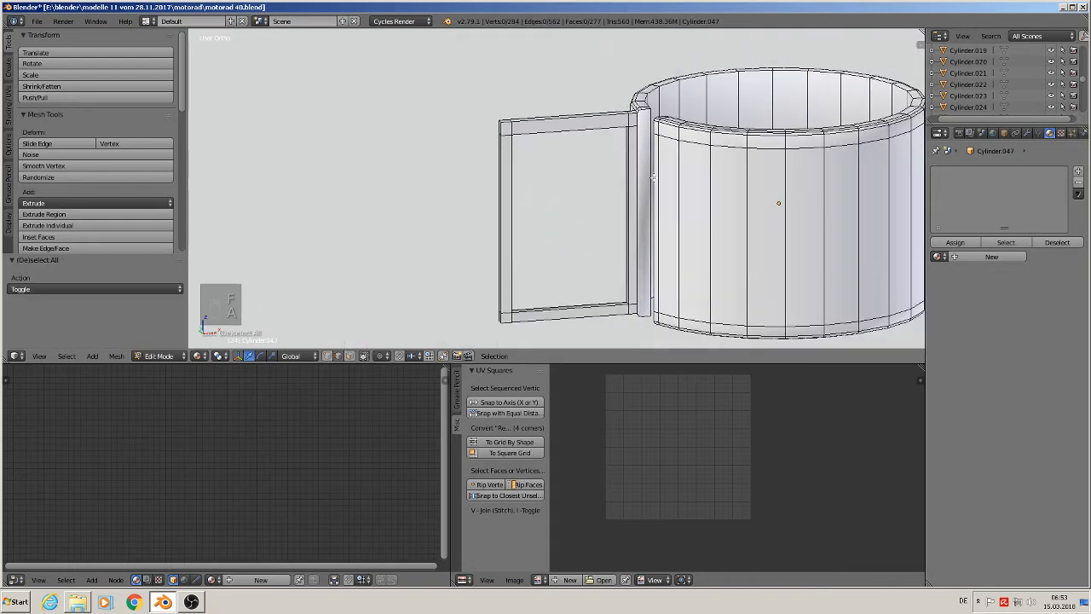
pyautogui.moveTo(684, 207); pyautogui.dragTo(714, 216, button='middle')
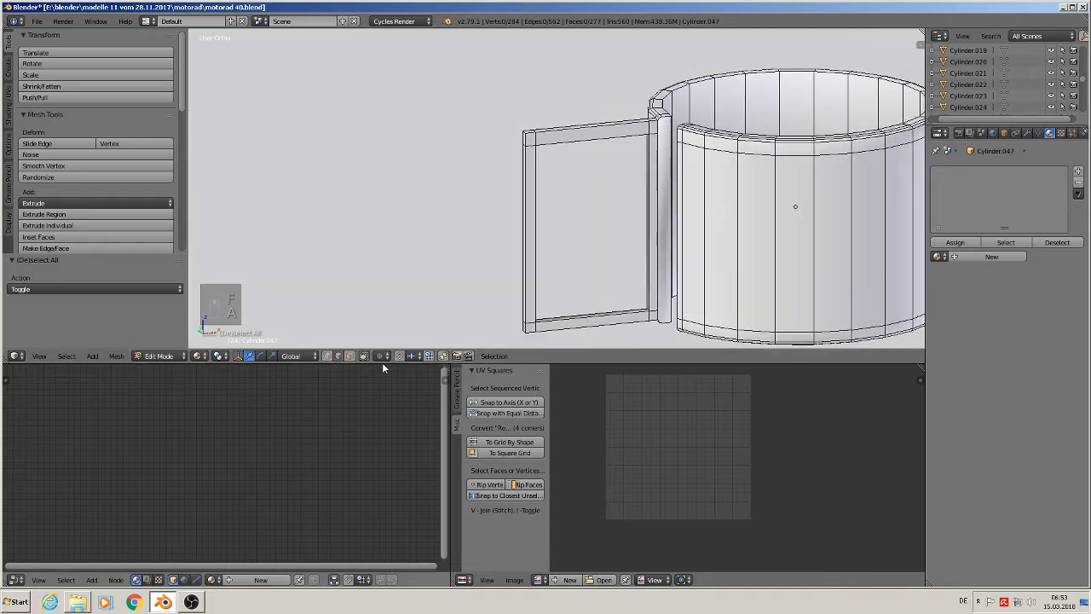
pyautogui.click(327, 355)
pyautogui.rightClick(682, 132)
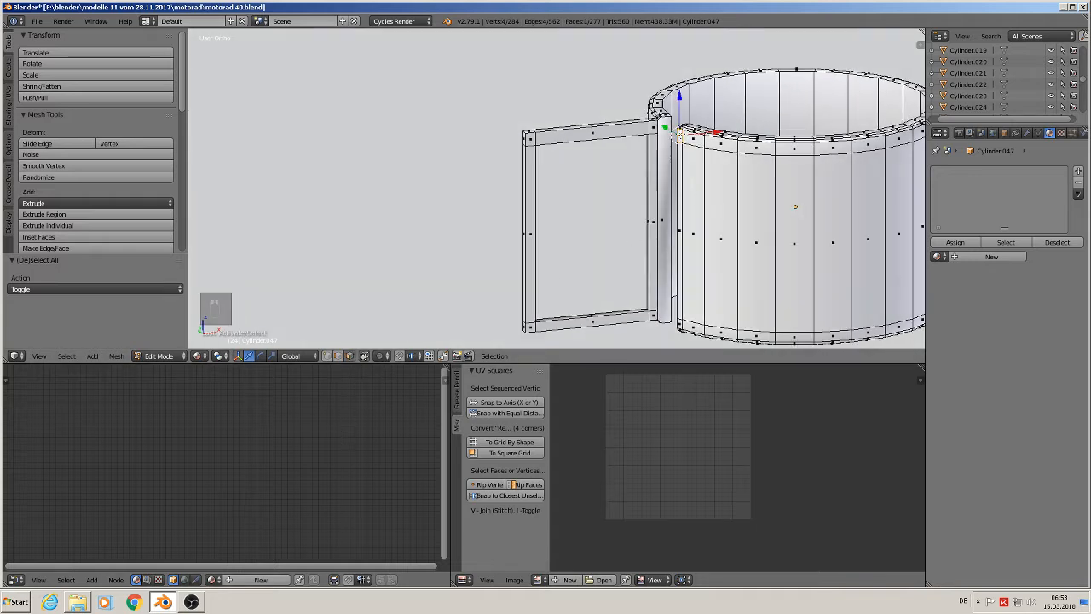
pyautogui.keyDown('shift'); pyautogui.rightClick(681, 215); pyautogui.keyUp('shift')
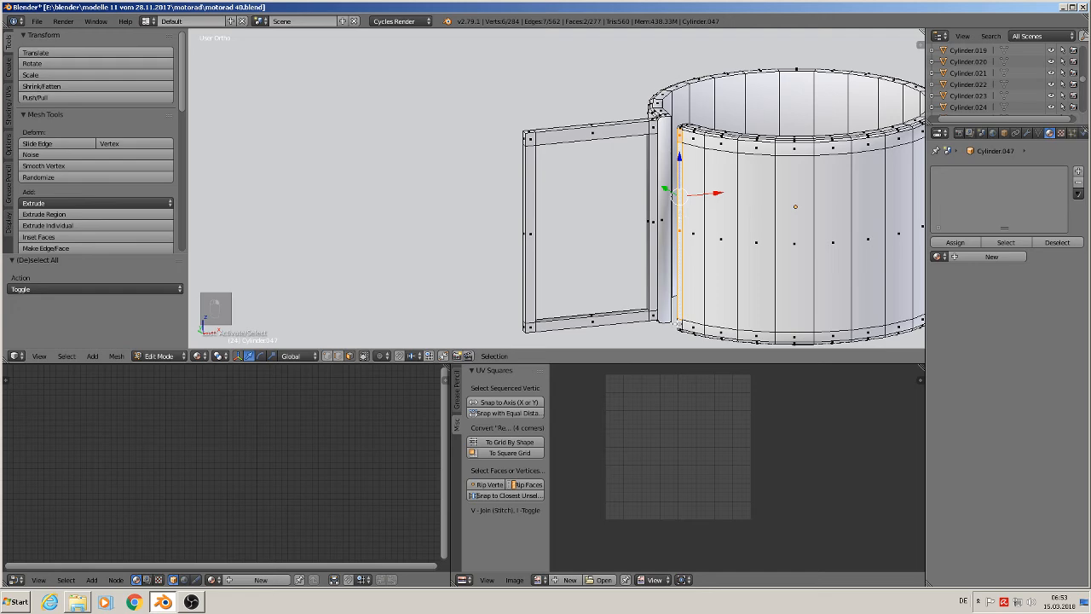
pyautogui.keyDown('shift'); pyautogui.rightClick(679, 324); pyautogui.keyUp('shift')
pyautogui.moveTo(678, 334); pyautogui.dragTo(651, 333, button='middle')
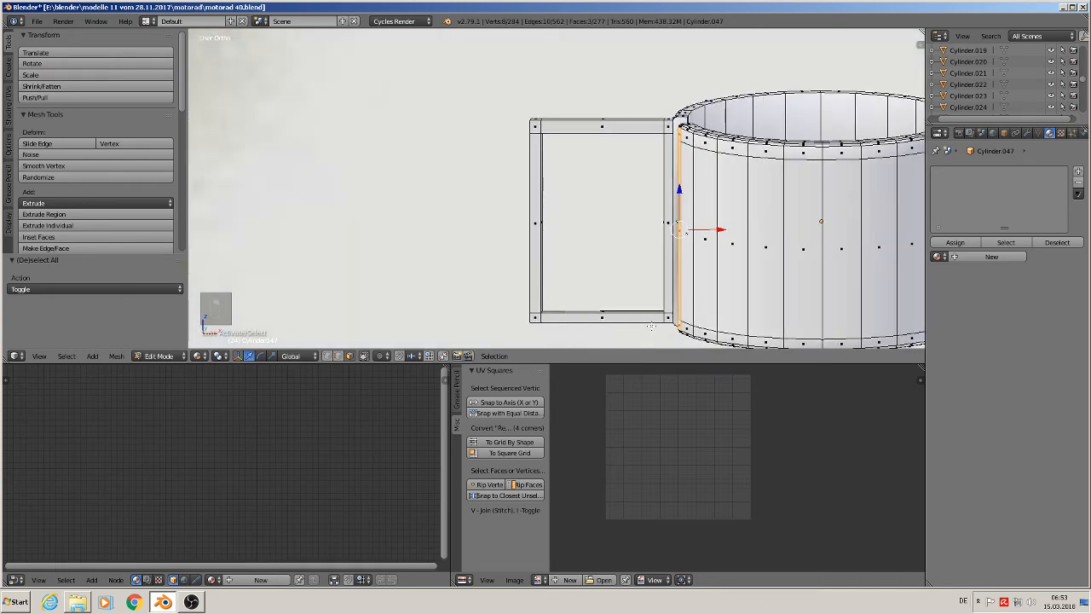
pyautogui.press('e')
pyautogui.rightClick(651, 325)
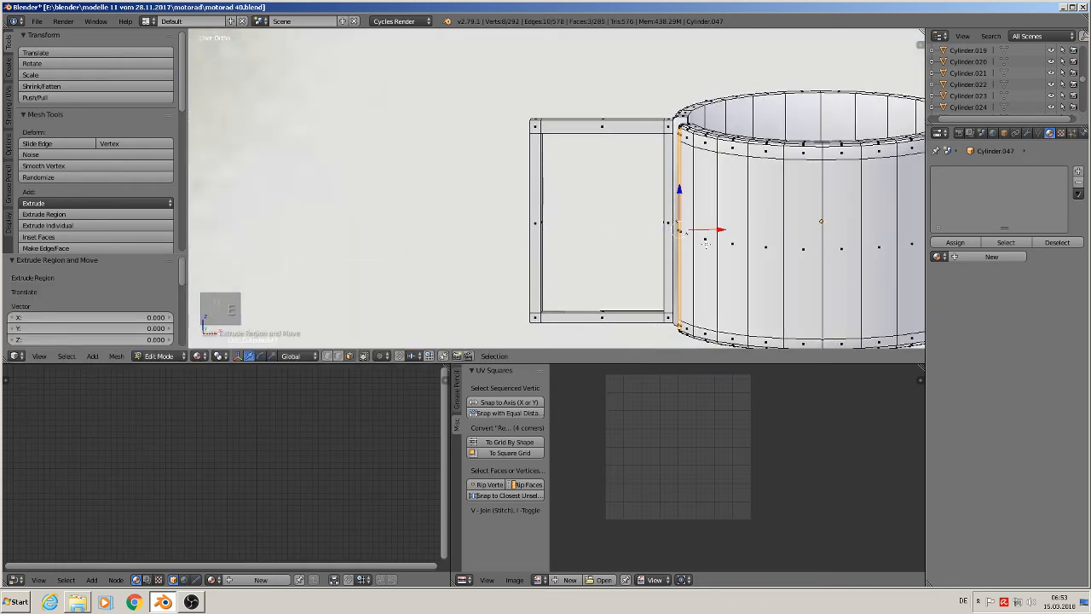
pyautogui.hotkey('ctrl', 'z')
pyautogui.hotkey('ctrl', 'z')
pyautogui.hotkey('ctrl', 'z')
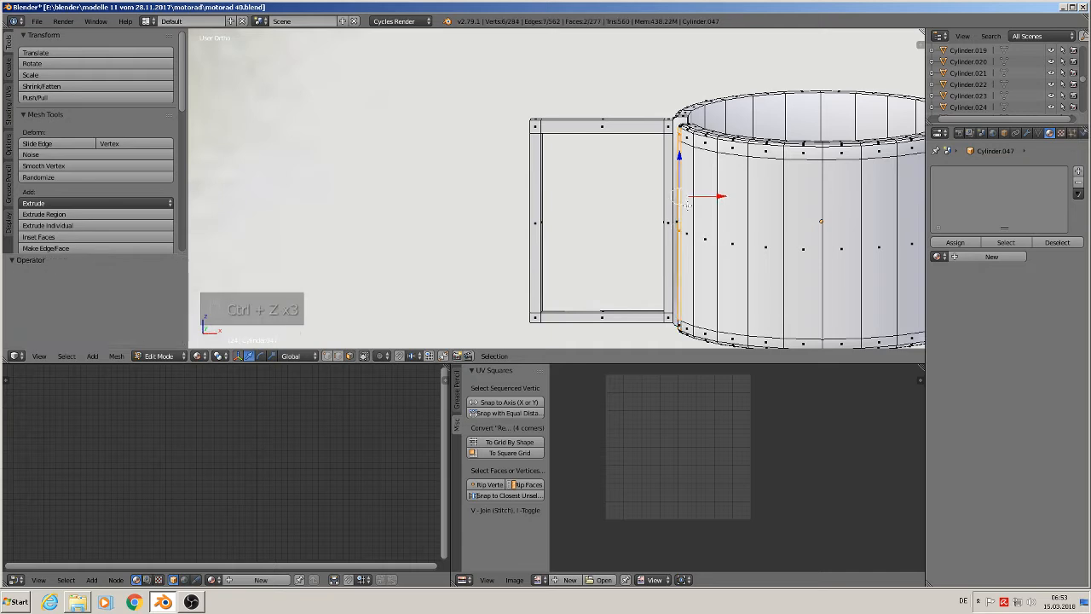
# Extrude only the long middle face at the opposite slot edge by -0.103 along X to form a second flange.
pyautogui.rightClick(678, 228)
pyautogui.press('e')
pyautogui.rightClick(678, 229)
pyautogui.moveTo(720, 230); pyautogui.dragTo(588, 230)
# Add one loop cut across the second flange and slide it towards the ring.
pyautogui.moveTo(623, 261); pyautogui.dragTo(741, 317, button='middle')
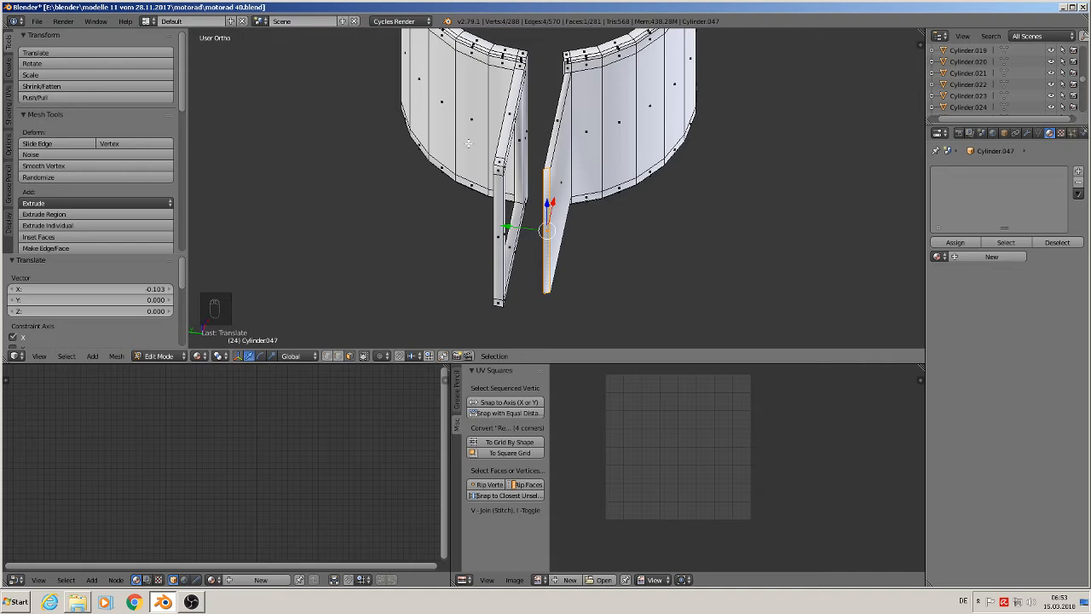
pyautogui.moveTo(681, 196); pyautogui.dragTo(694, 249, button='middle')
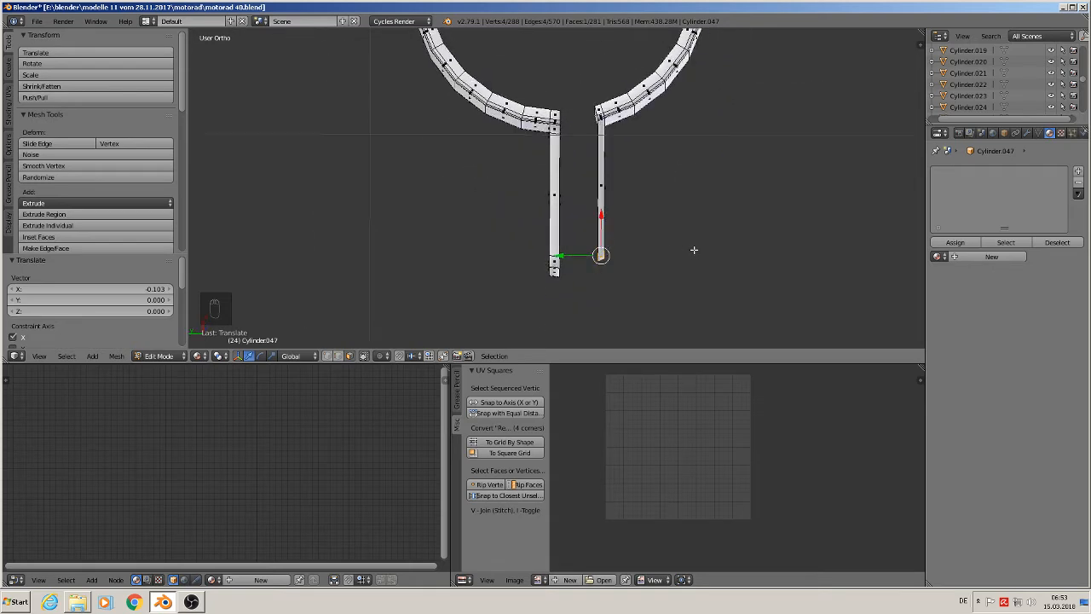
pyautogui.scroll(3, 630, 201)
pyautogui.hotkey('ctrl', 'r')
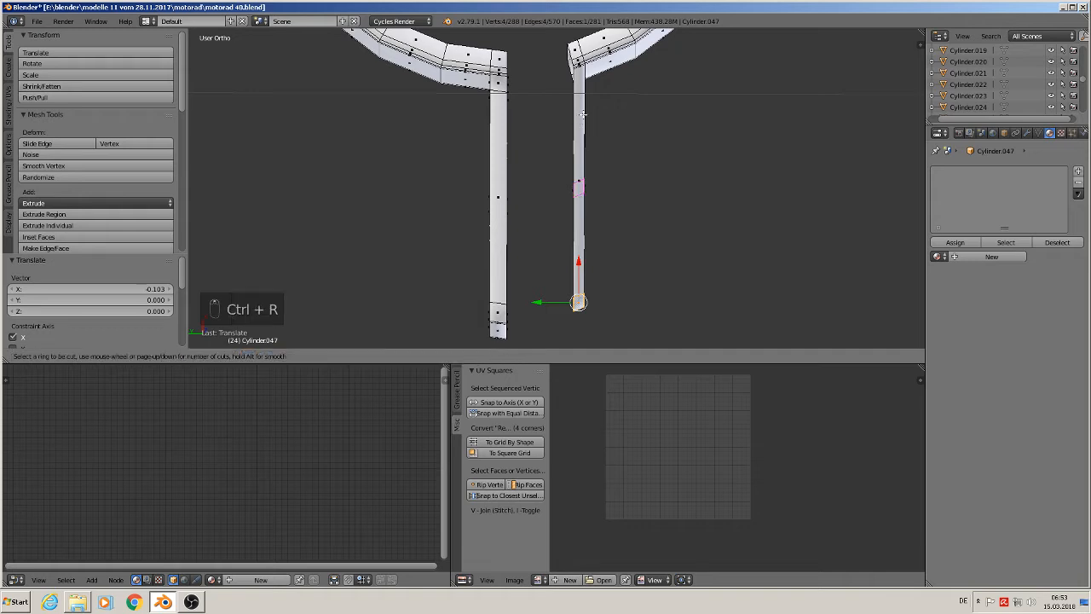
pyautogui.click(577, 115)
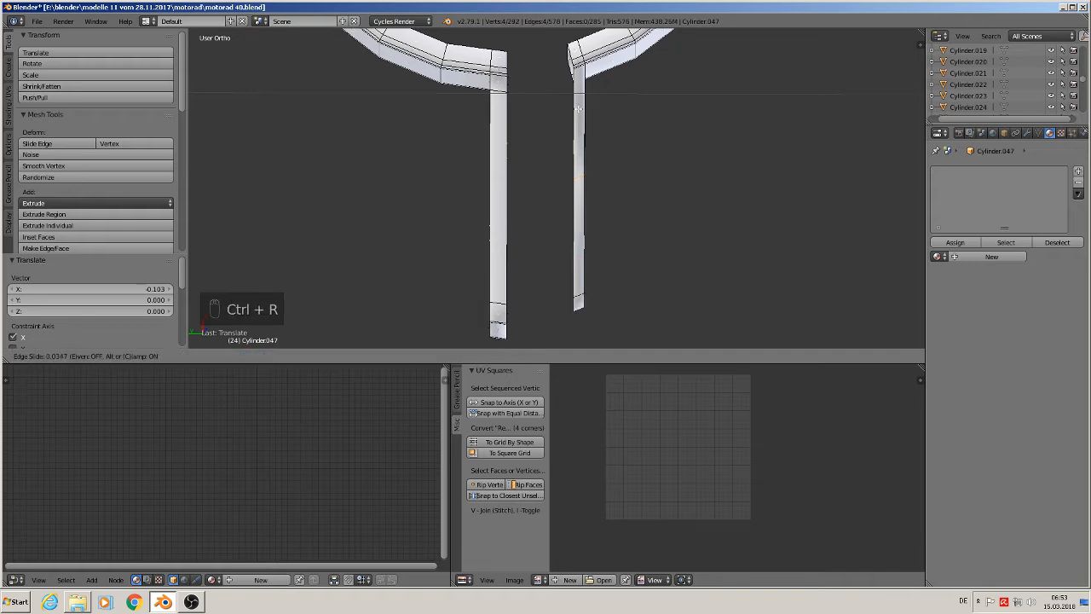
pyautogui.click(581, 41)
pyautogui.moveTo(590, 167)
pyautogui.mouseDown(button='middle')
pyautogui.moveTo(546, 131)
pyautogui.moveTo(588, 155)
pyautogui.mouseUp(button='middle')
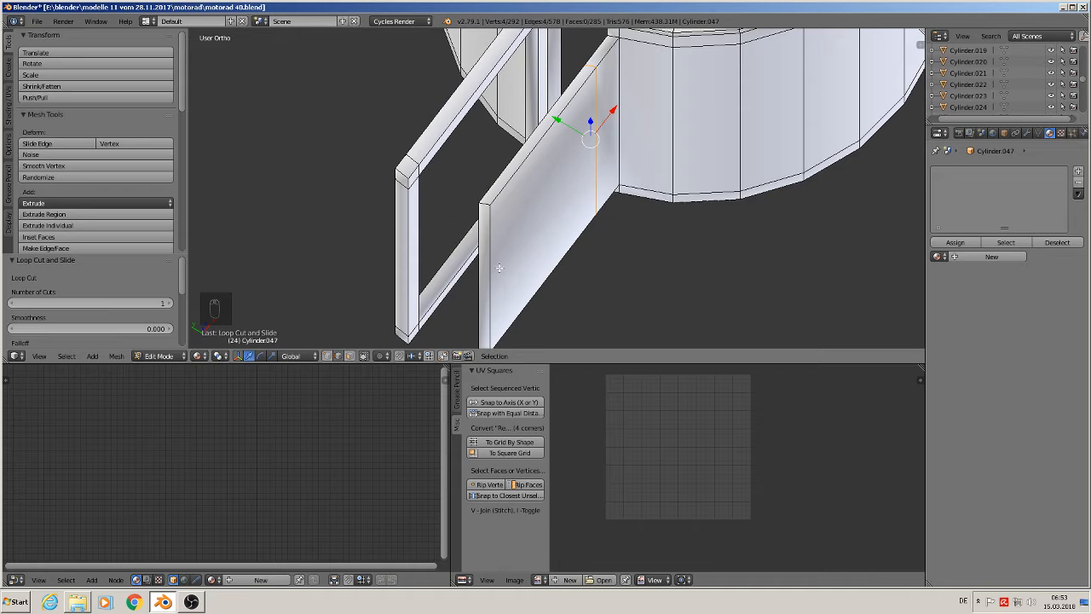
pyautogui.scroll(-2, 502, 233)
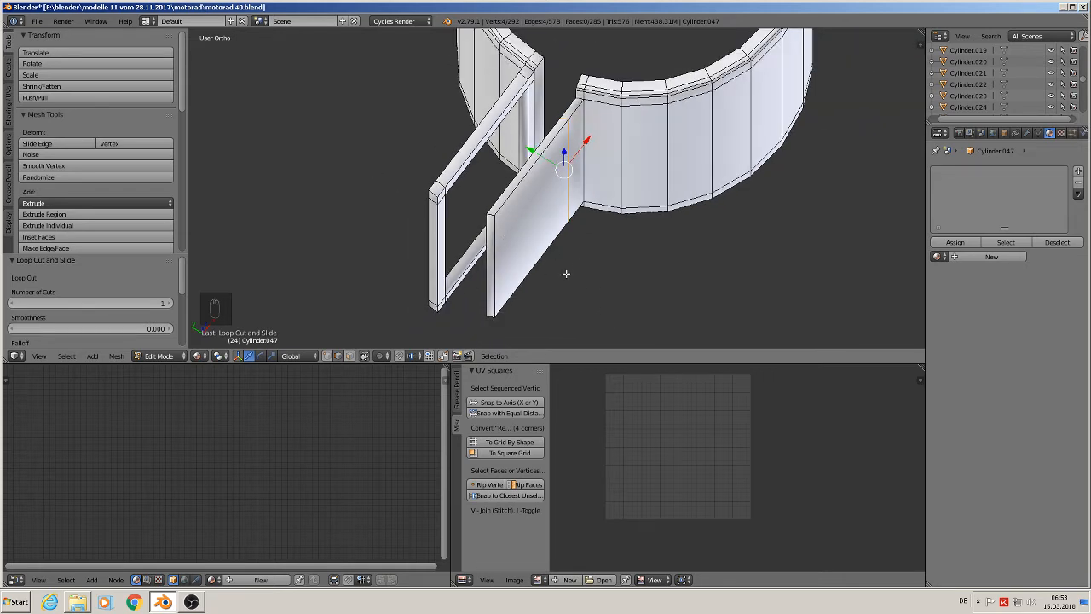
# Select the vertices of the second flange's outer part beyond the loop cut and move them 0.047 along Y, behind the framed flange.
pyautogui.click(327, 356)
pyautogui.press('c')
pyautogui.moveTo(494, 216)
pyautogui.mouseDown()
pyautogui.moveTo(506, 250)
pyautogui.moveTo(485, 320)
pyautogui.mouseUp()
pyautogui.middleClick(427, 198)
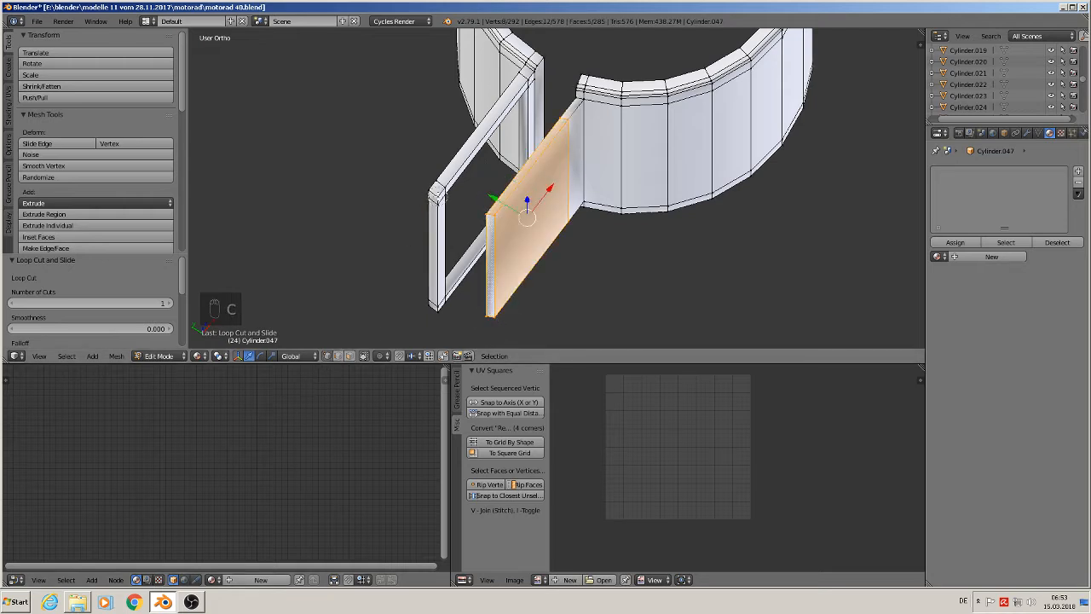
pyautogui.rightClick(437, 196)
pyautogui.moveTo(450, 217); pyautogui.dragTo(480, 230, button='middle')
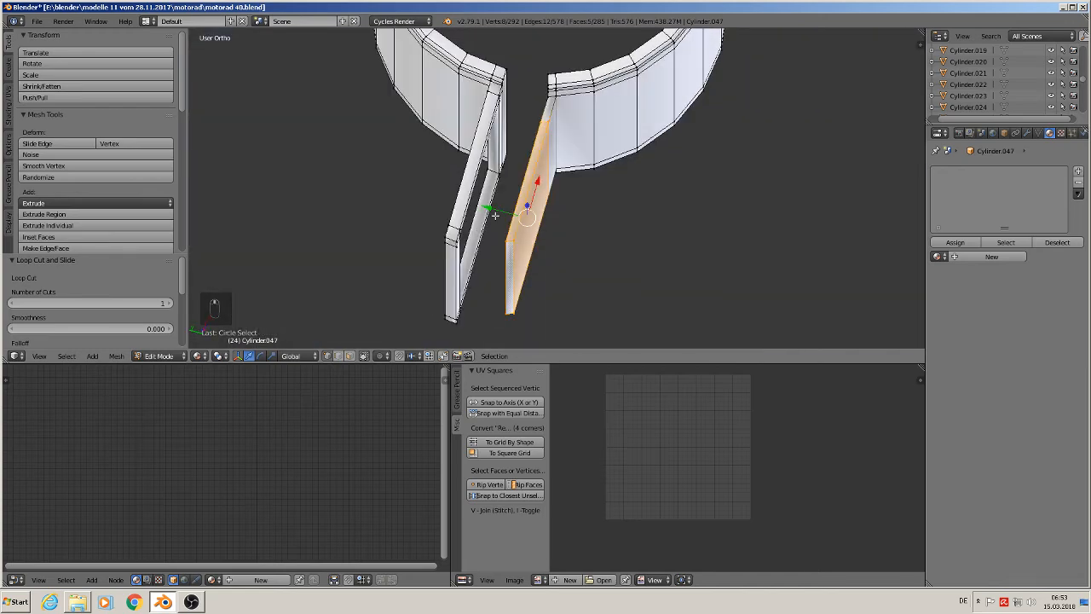
pyautogui.press('g')
pyautogui.press('y')
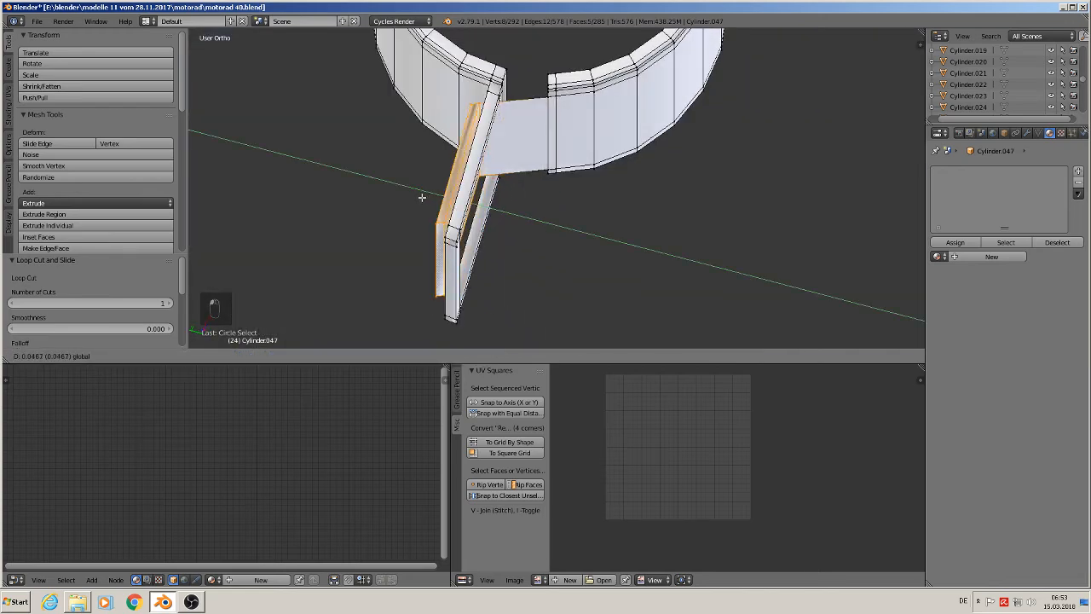
pyautogui.moveTo(422, 198); pyautogui.dragTo(422, 198)
pyautogui.moveTo(433, 200); pyautogui.dragTo(347, 138, button='middle')
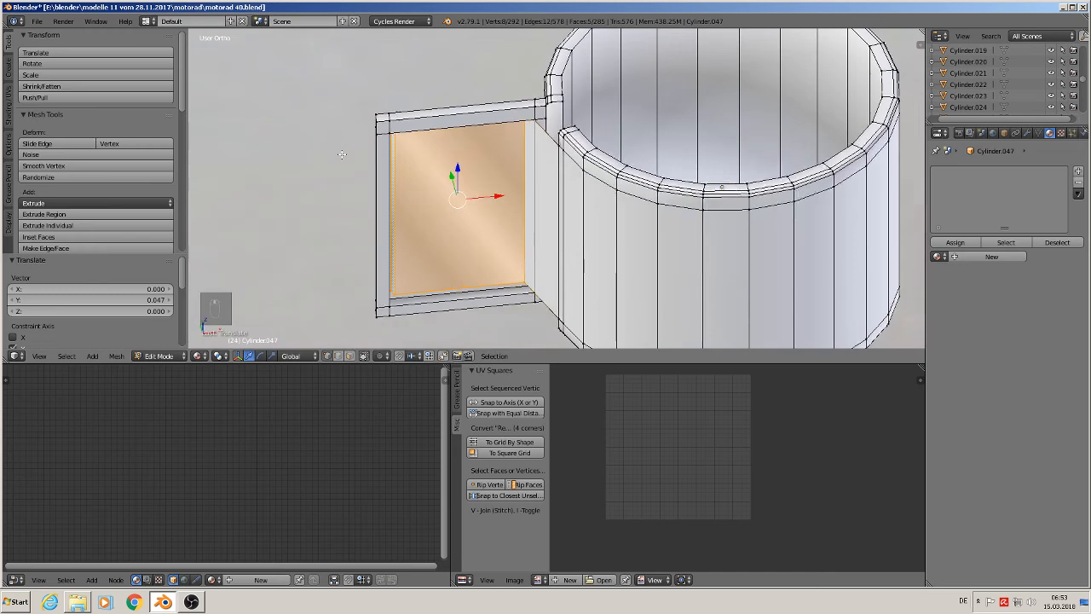
# Shift the second flange's outer part by -0.008 along X to line it up with the frame.
pyautogui.press('g')
pyautogui.press('x')
pyautogui.click(502, 198)
pyautogui.moveTo(496, 199); pyautogui.dragTo(497, 157, button='middle')
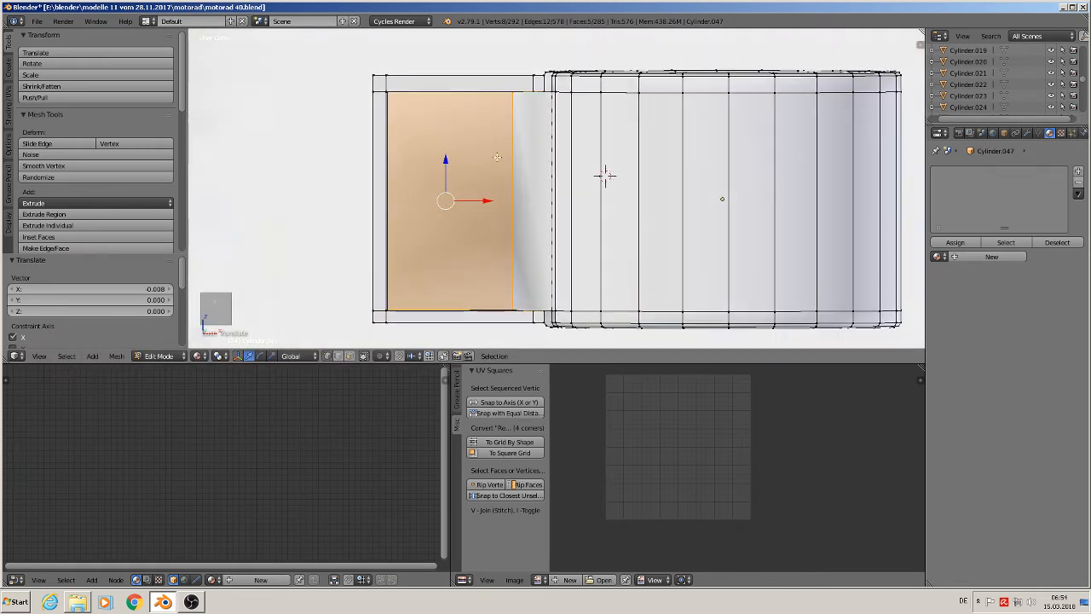
# Shade the second flange's outer part flat and select the slanted face joining it to the ring, checking the shading in Object Mode.
pyautogui.press('Tab')
pyautogui.moveTo(556, 216); pyautogui.dragTo(549, 260, button='middle')
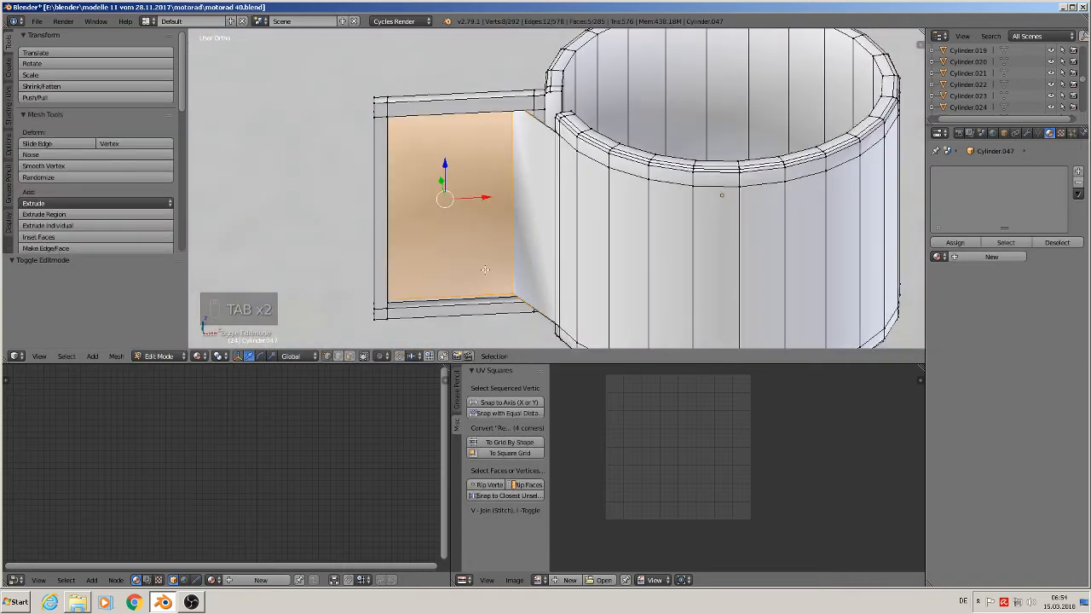
pyautogui.click(8, 103)
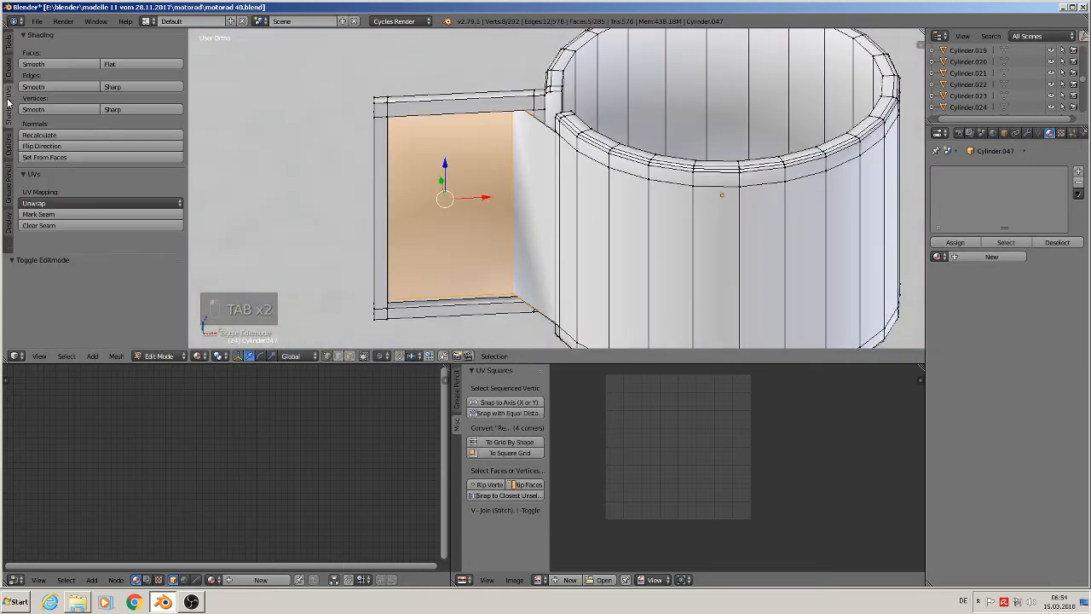
pyautogui.click(140, 64)
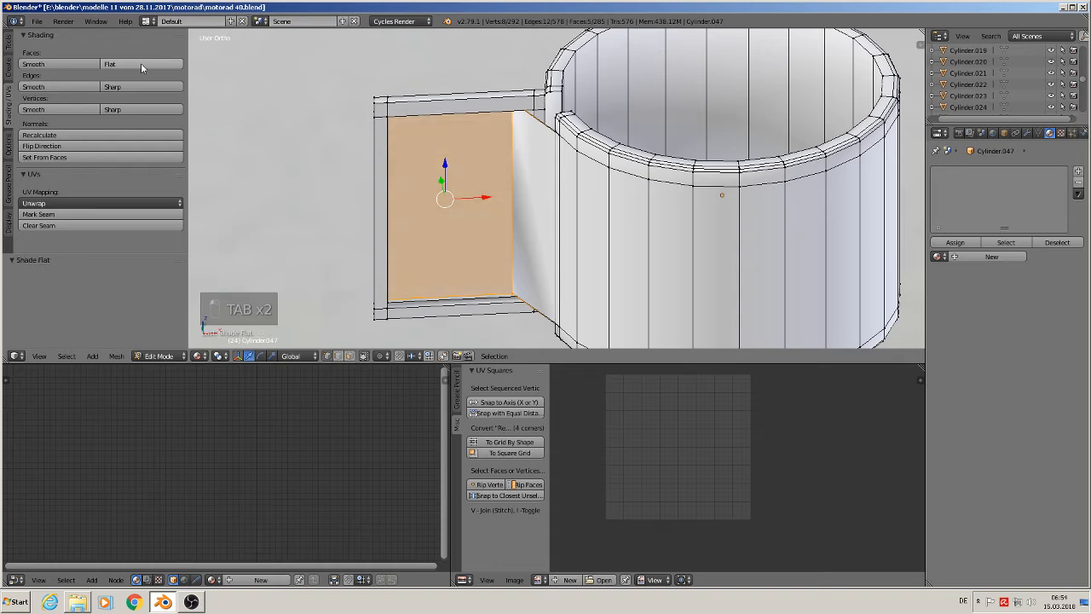
pyautogui.click(350, 356)
pyautogui.rightClick(534, 184)
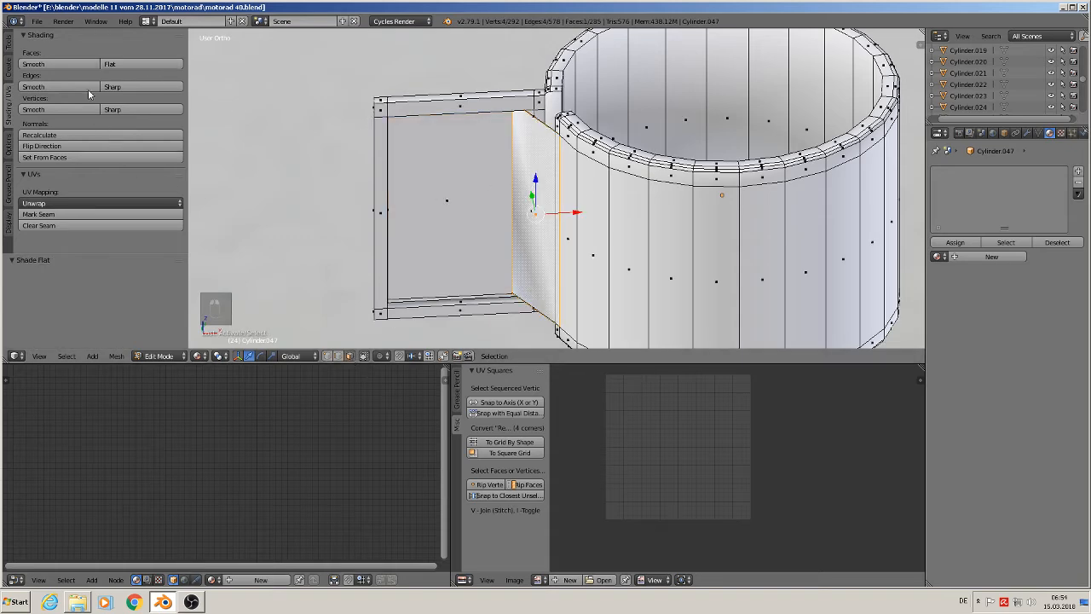
pyautogui.press('Tab')
pyautogui.moveTo(445, 248); pyautogui.dragTo(450, 222, button='middle')
pyautogui.press('Tab')
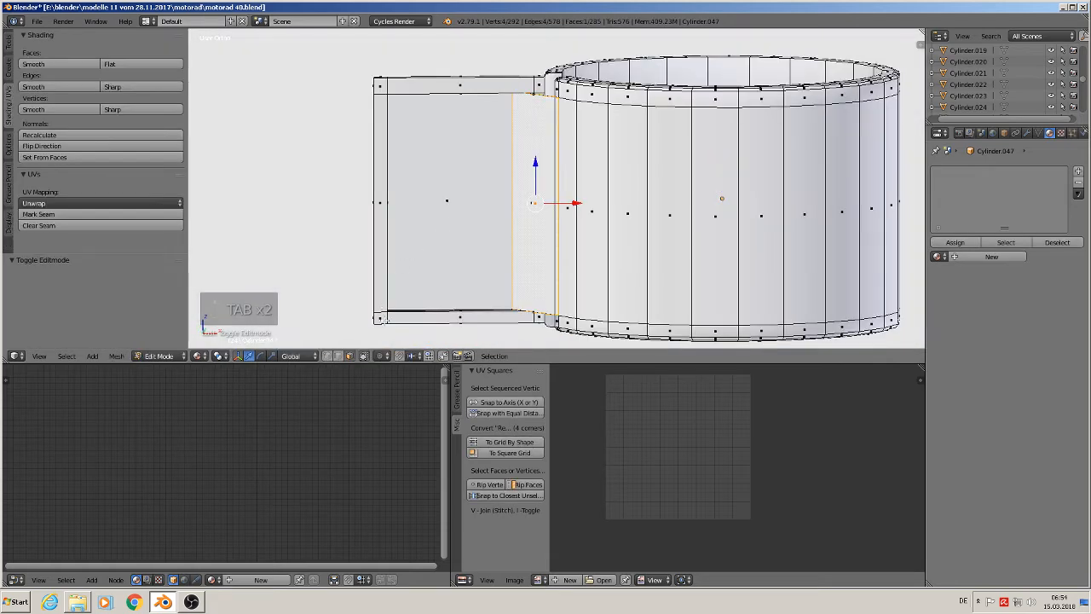
# Shade the face loop around the framed flange's outer end flat.
pyautogui.keyDown('alt'); pyautogui.rightClick(381, 317); pyautogui.keyUp('alt')
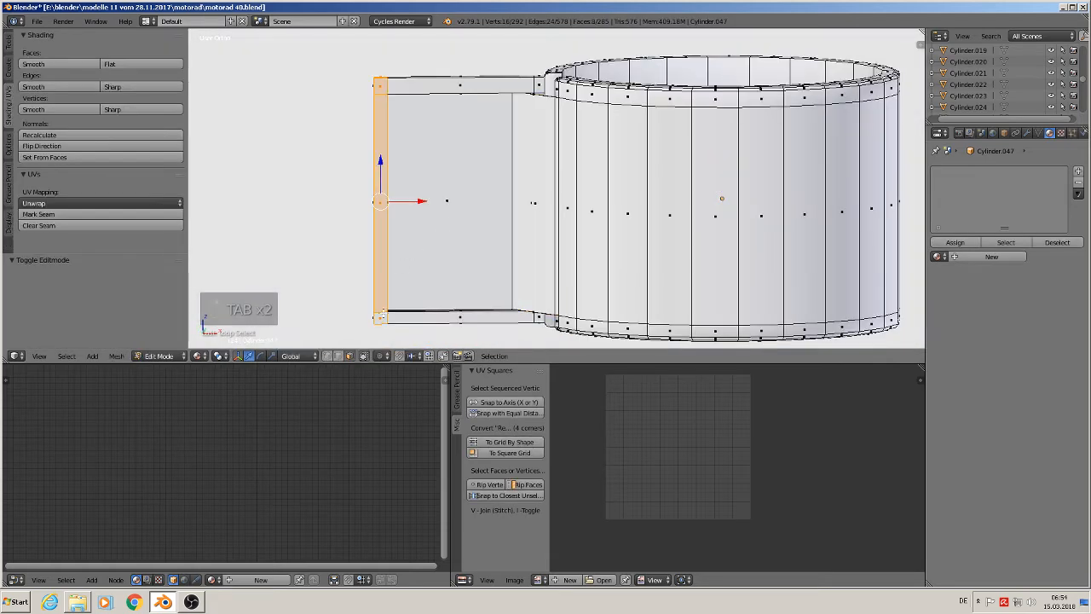
pyautogui.click(120, 64)
pyautogui.keyDown('alt'); pyautogui.rightClick(394, 87); pyautogui.keyUp('alt')
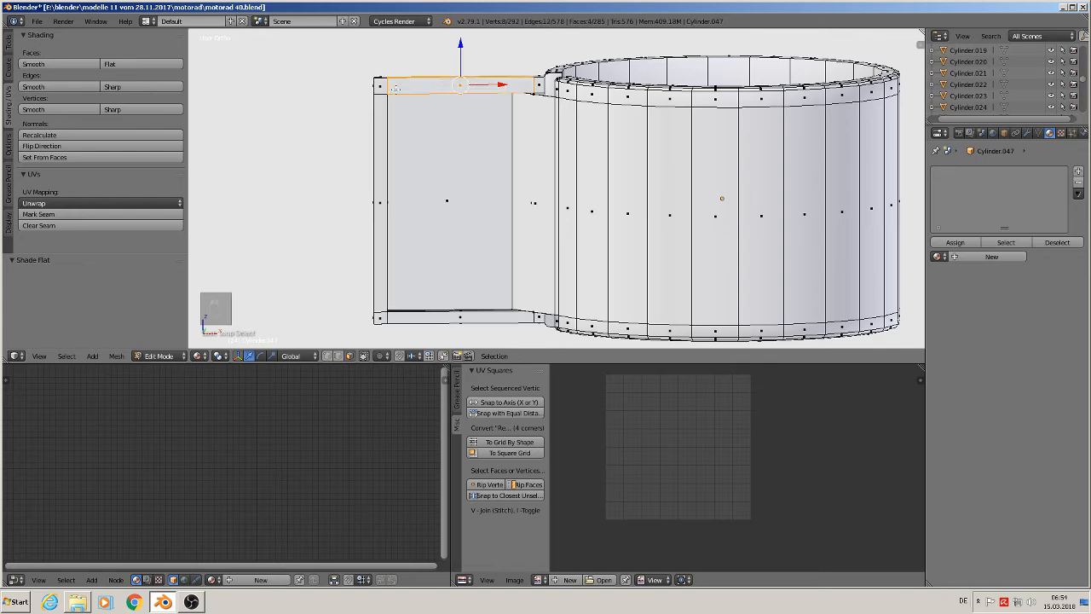
pyautogui.keyDown('alt'); pyautogui.rightClick(382, 86); pyautogui.keyUp('alt')
# Shade the framed flange's upper and lower strips flat and check the clamp's shading in Object Mode.
pyautogui.rightClick(411, 86)
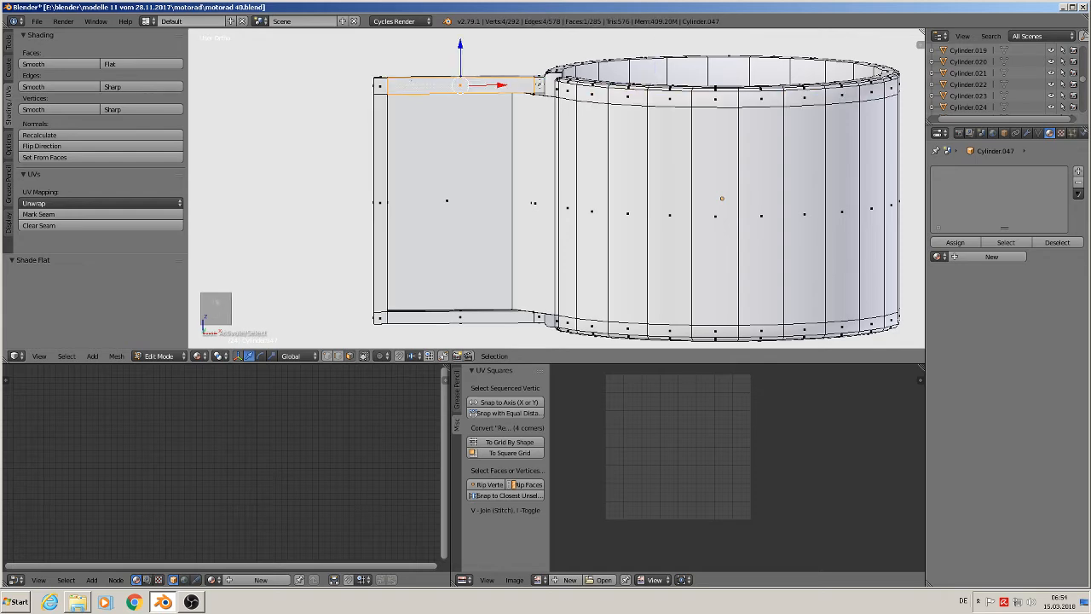
pyautogui.keyDown('shift'); pyautogui.rightClick(368, 89); pyautogui.keyUp('shift')
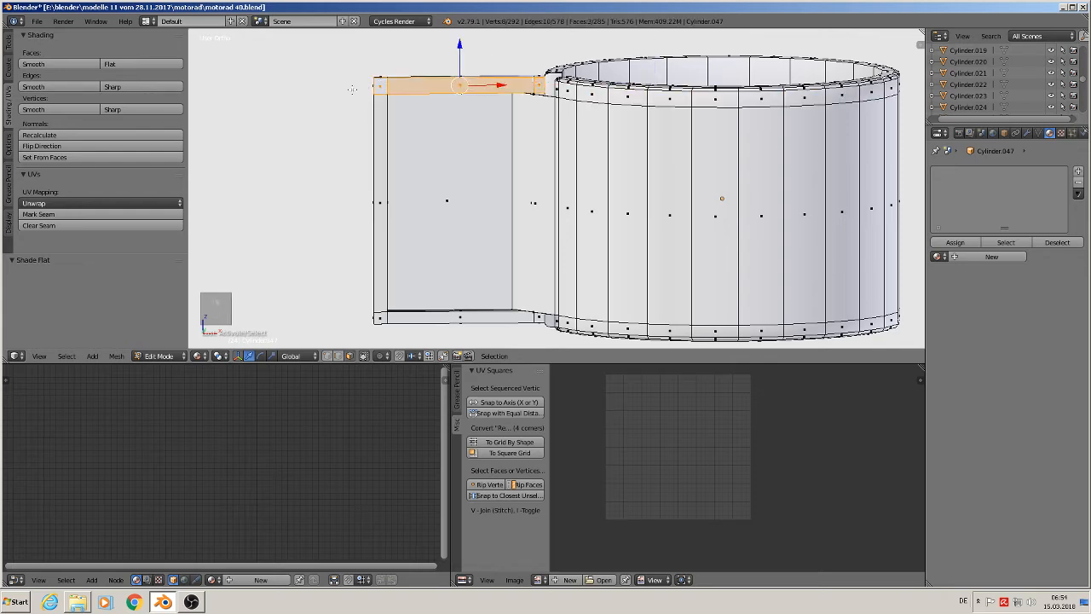
pyautogui.rightClick(383, 317)
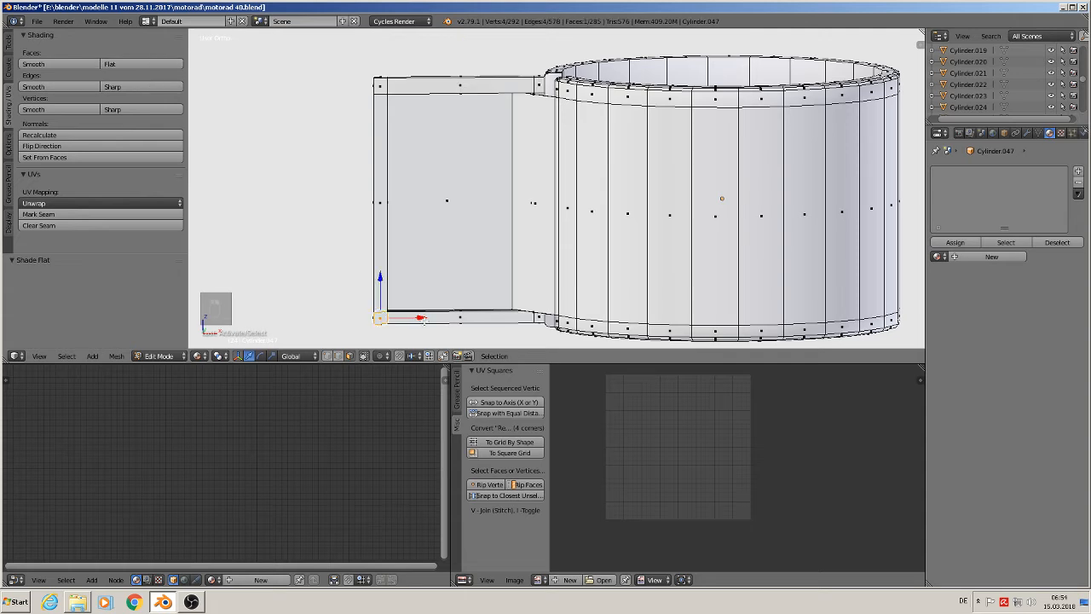
pyautogui.keyDown('shift'); pyautogui.rightClick(428, 319); pyautogui.keyUp('shift')
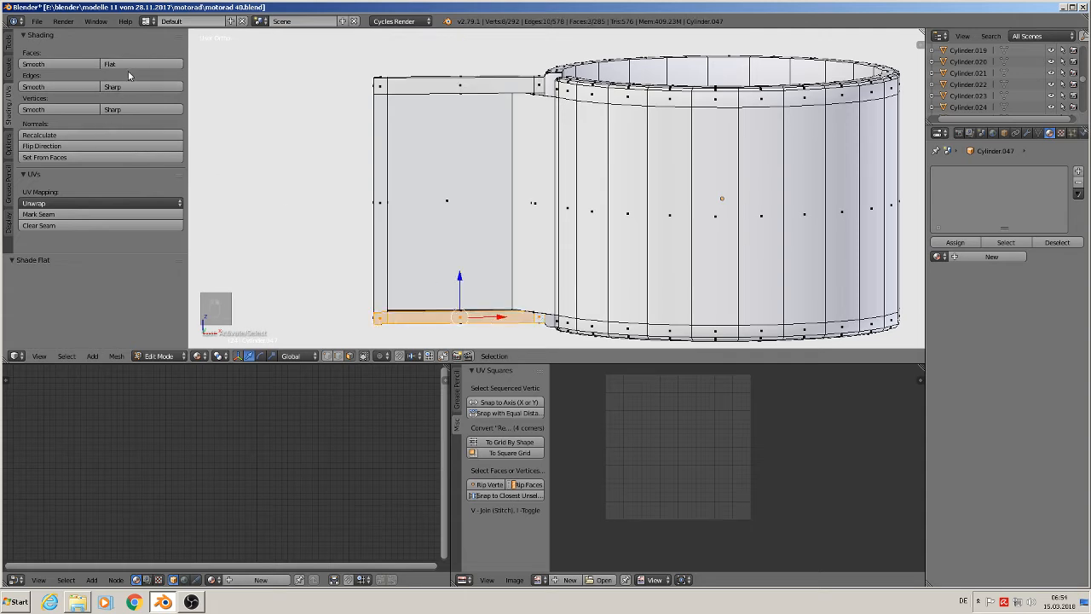
pyautogui.press('Tab')
pyautogui.scroll(-2, 408, 239)
pyautogui.moveTo(408, 238)
pyautogui.mouseDown(button='middle')
pyautogui.moveTo(473, 281)
pyautogui.moveTo(400, 244)
pyautogui.mouseUp(button='middle')
pyautogui.scroll(2, 440, 183)
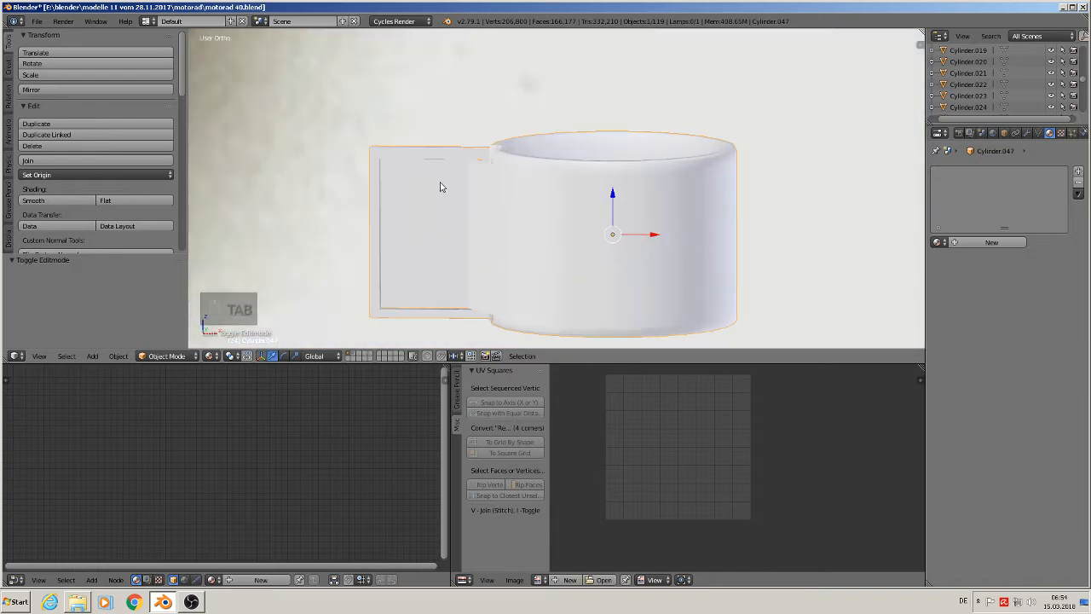
pyautogui.press('Tab')
pyautogui.scroll(2, 439, 220)
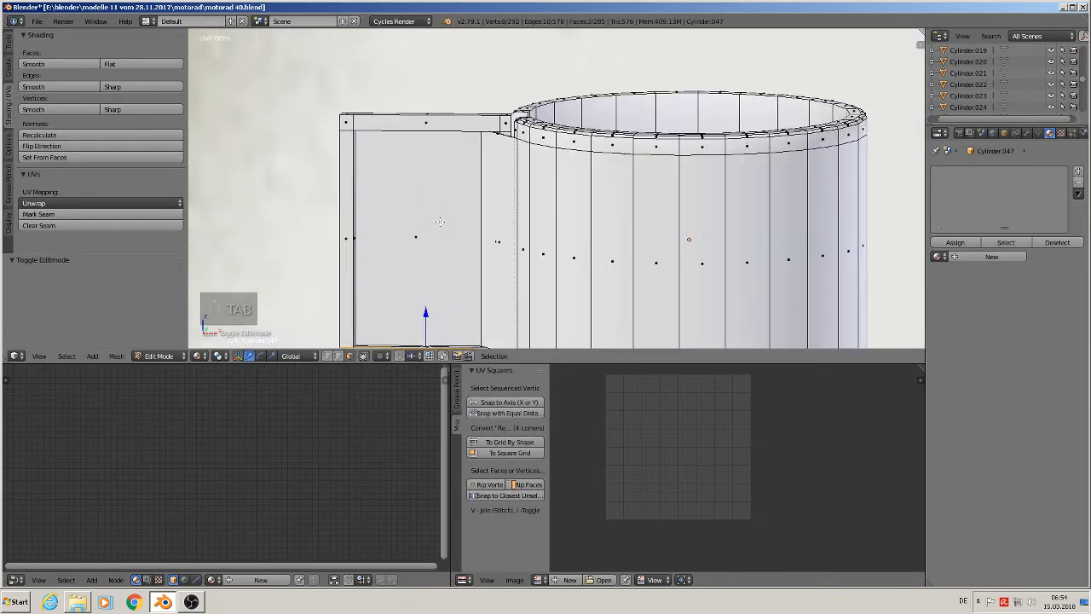
pyautogui.moveTo(458, 191); pyautogui.dragTo(461, 175, button='middle')
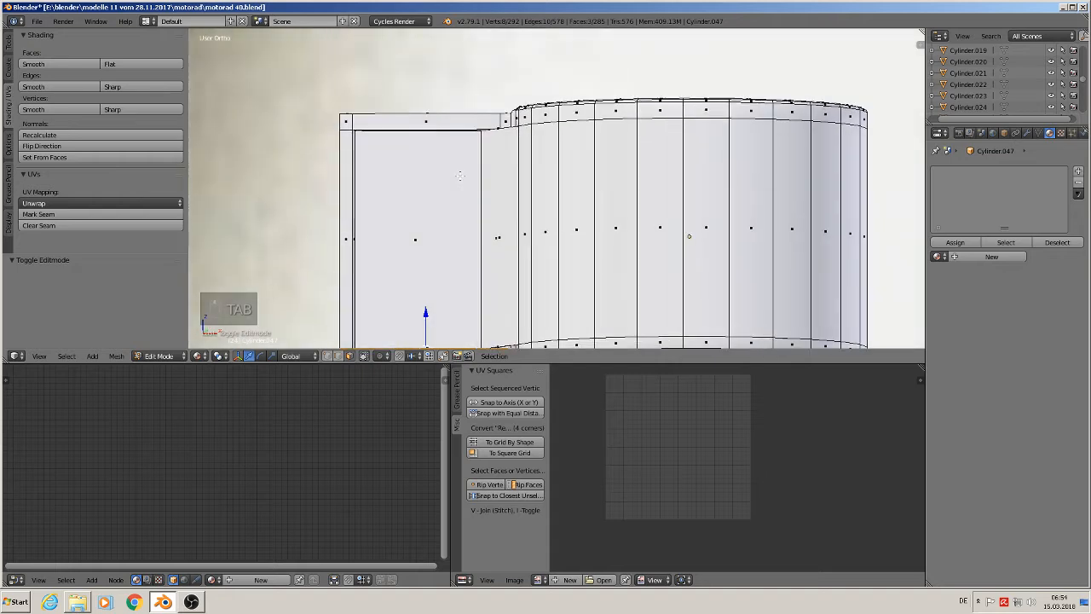
pyautogui.rightClick(444, 225)
pyautogui.moveTo(443, 232); pyautogui.dragTo(444, 247, button='middle')
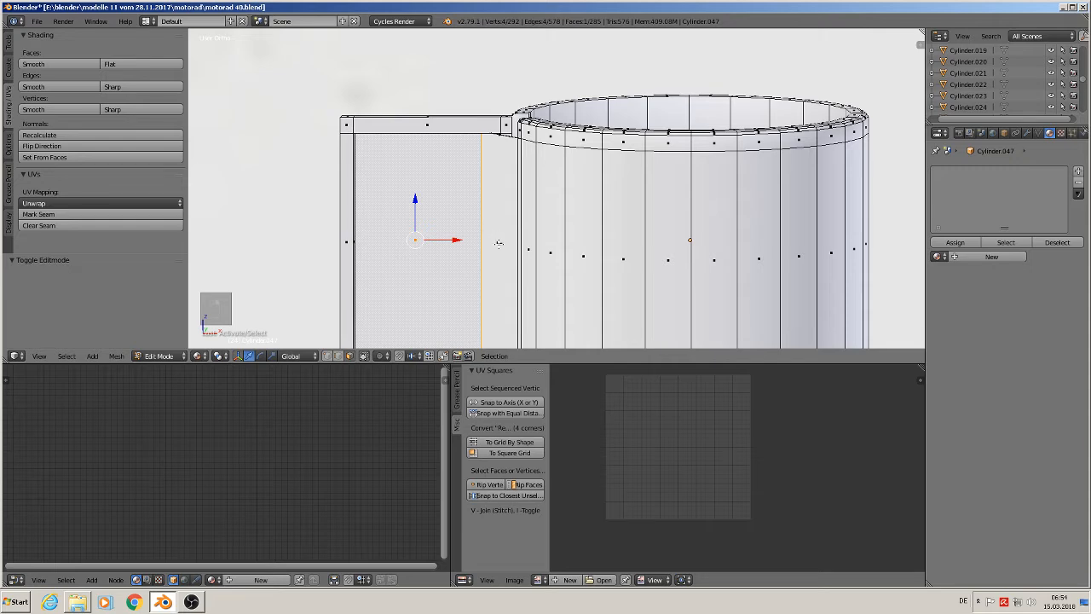
pyautogui.keyDown('shift'); pyautogui.rightClick(499, 244); pyautogui.keyUp('shift')
pyautogui.moveTo(501, 242); pyautogui.dragTo(503, 247, button='middle')
pyautogui.press('s')
pyautogui.press('z')
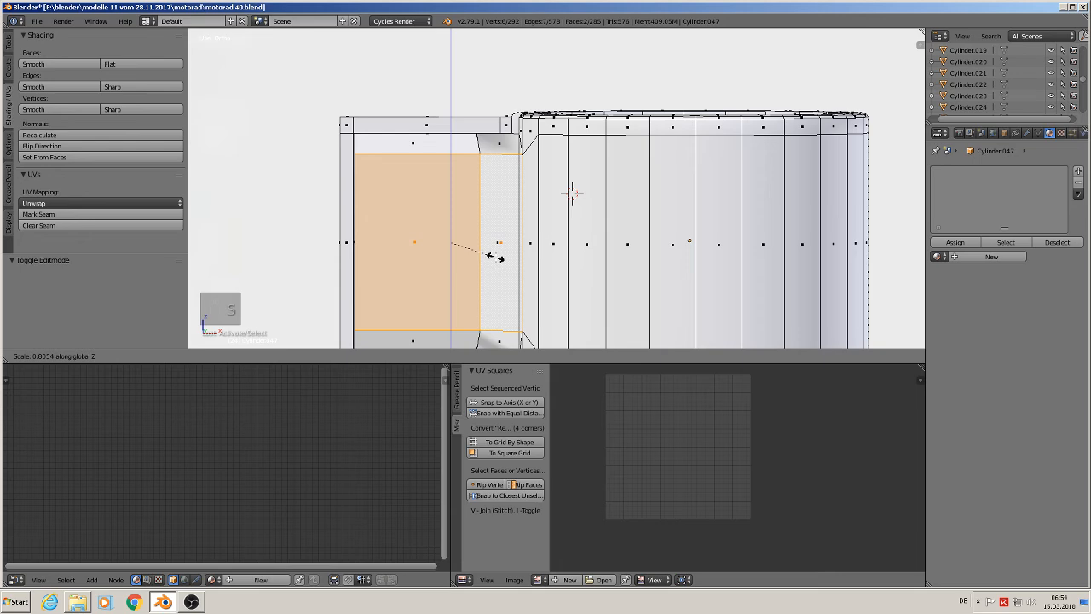
pyautogui.press('Escape')
# Select the narrow face loop around the second flange's rim with hidden geometry selectable, leaving out the small faces at the ring's slot edge.
pyautogui.moveTo(442, 258); pyautogui.dragTo(476, 233, button='middle')
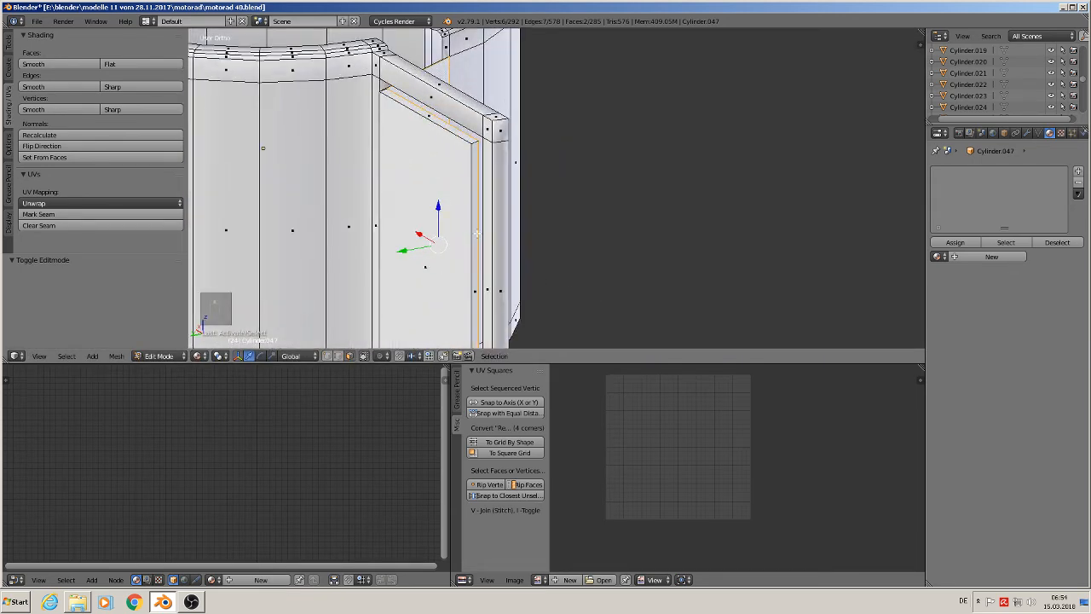
pyautogui.keyDown('alt'); pyautogui.rightClick(472, 142); pyautogui.keyUp('alt')
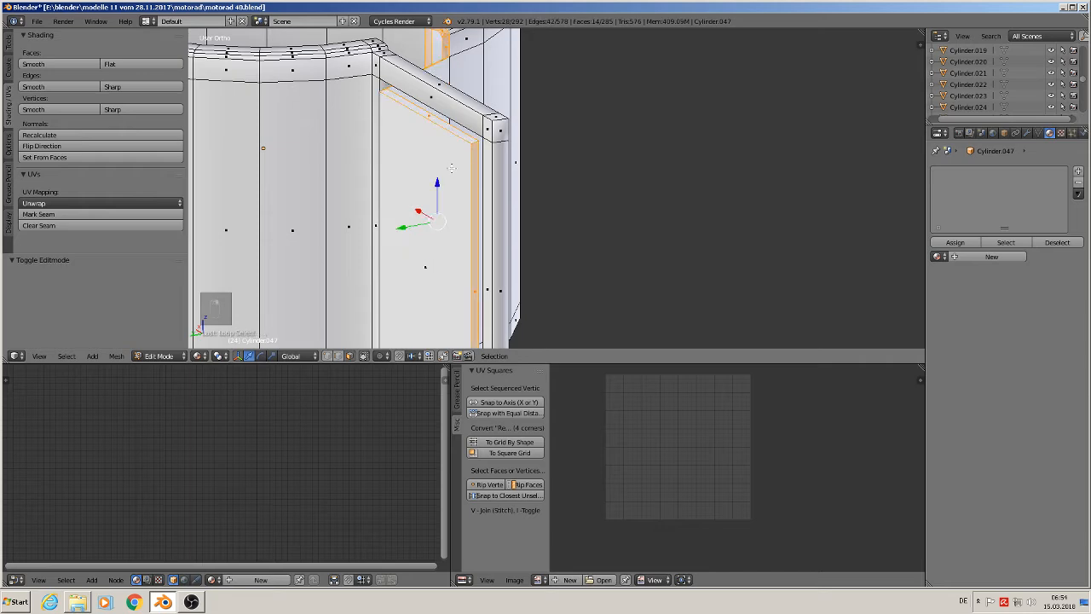
pyautogui.moveTo(452, 168); pyautogui.dragTo(427, 73, button='middle')
pyautogui.scroll(-2, 426, 68)
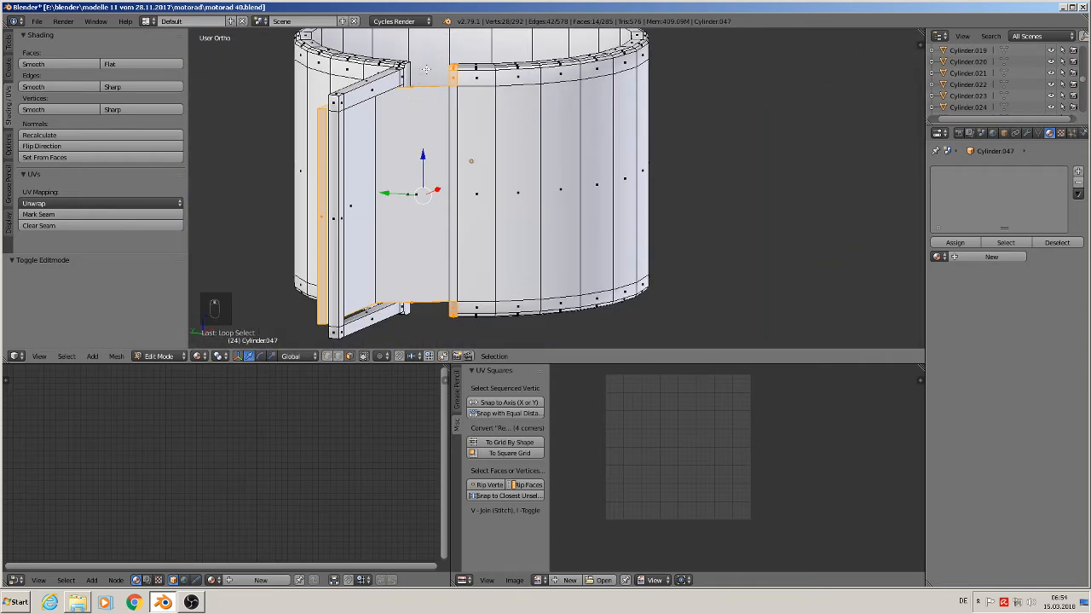
pyautogui.press('x')
pyautogui.click(364, 356)
pyautogui.press('c')
pyautogui.middleClick(453, 74)
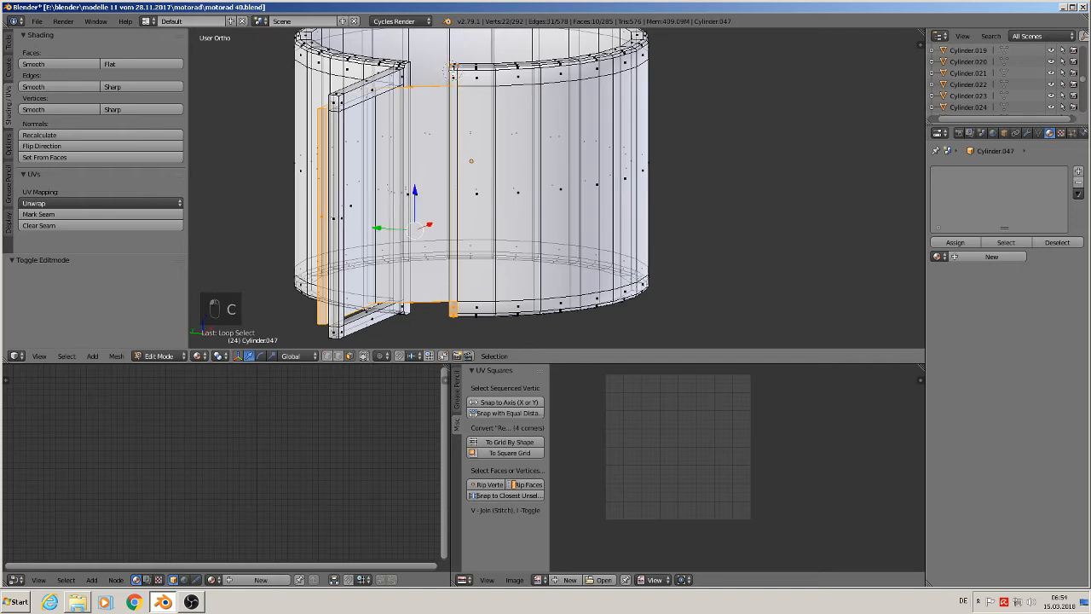
pyautogui.middleClick(453, 312)
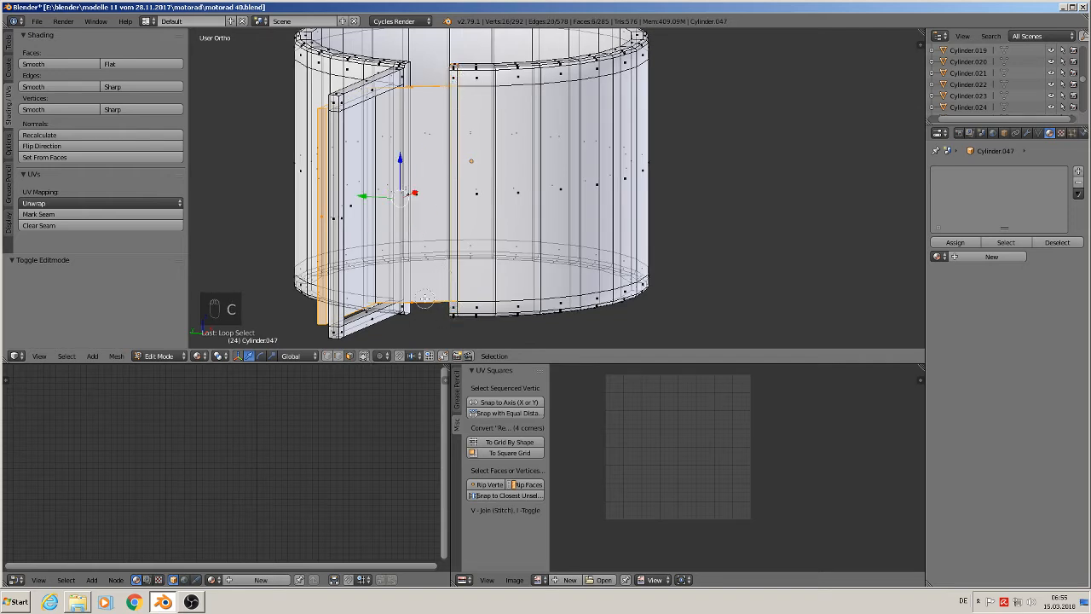
pyautogui.rightClick(284, 321)
# Switch to vertex selection and remove the vertices at the upper corner of the ring's slot edge from the selection.
pyautogui.click(328, 357)
pyautogui.scroll(-3, 439, 189)
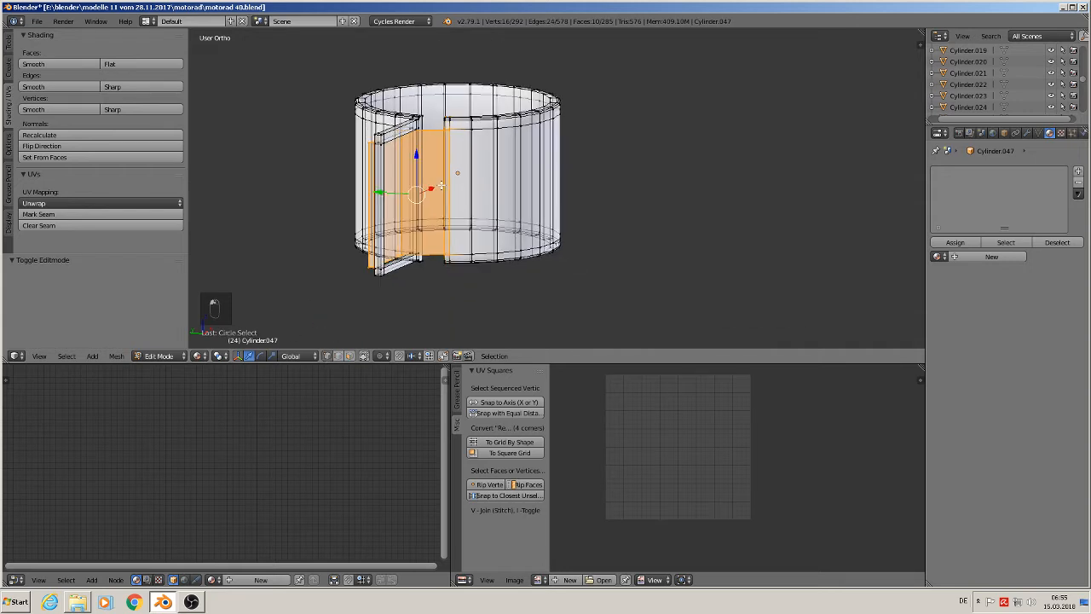
pyautogui.press('c')
pyautogui.moveTo(452, 109); pyautogui.dragTo(452, 122)
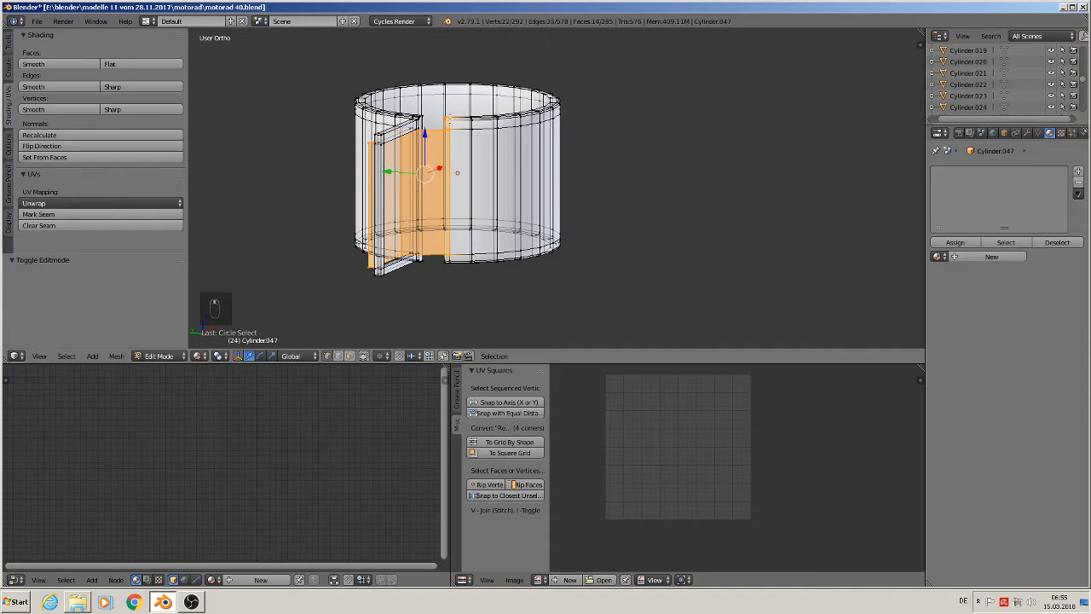
pyautogui.press('c')
pyautogui.middleClick(452, 120)
pyautogui.rightClick(451, 120)
# Deselect the vertices at the lower corner of the ring's slot edge, keeping only the second flange's vertices selected.
pyautogui.scroll(1, 439, 246)
pyautogui.moveTo(445, 249); pyautogui.dragTo(390, 261, button='middle')
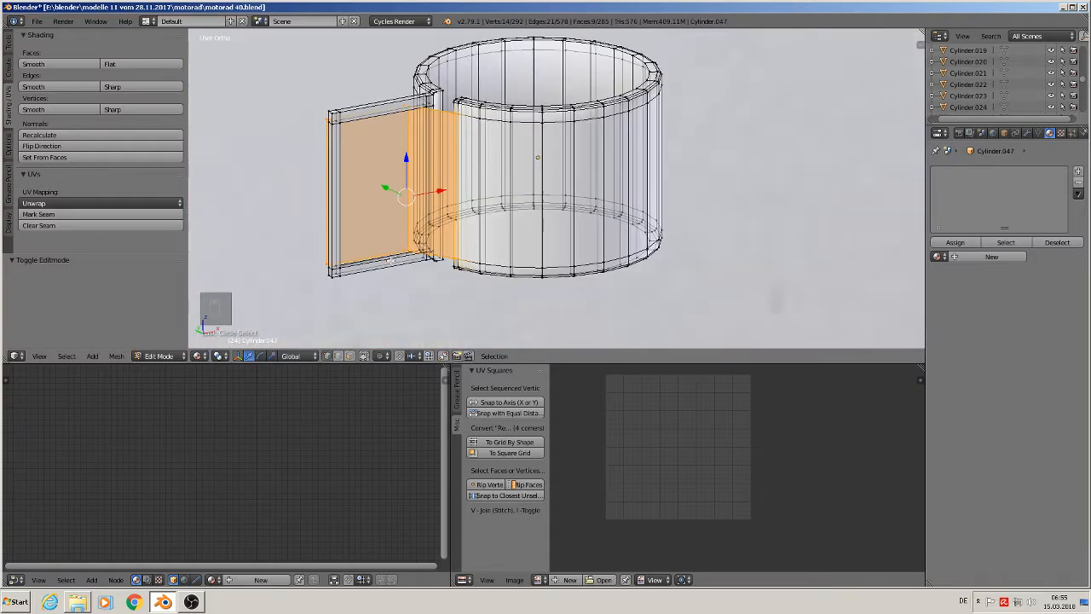
pyautogui.scroll(4, 401, 266)
pyautogui.press('c')
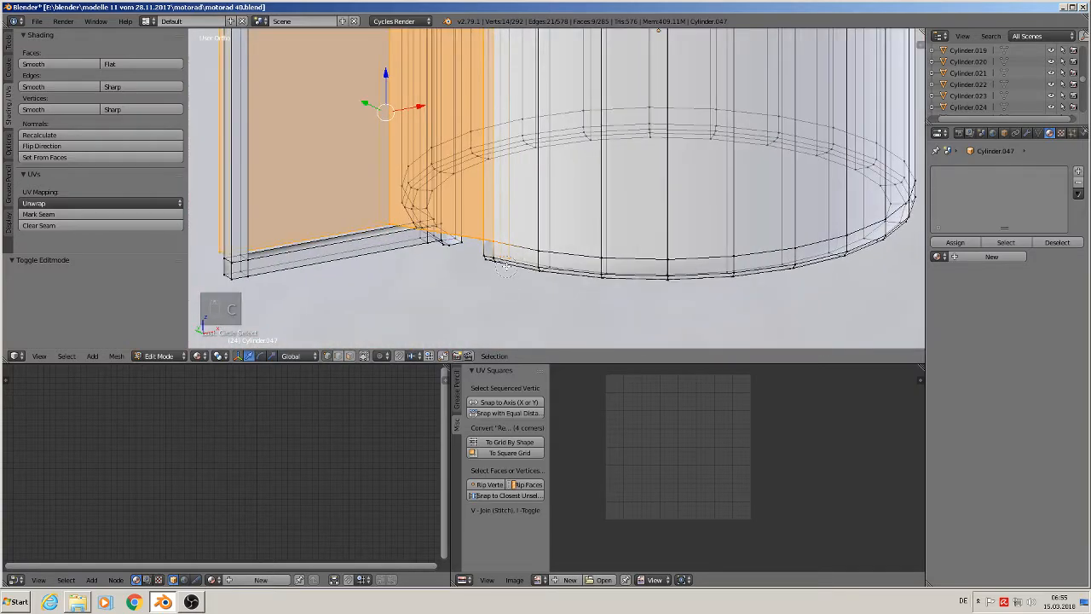
pyautogui.middleClick(506, 265)
pyautogui.scroll(-1, 411, 258)
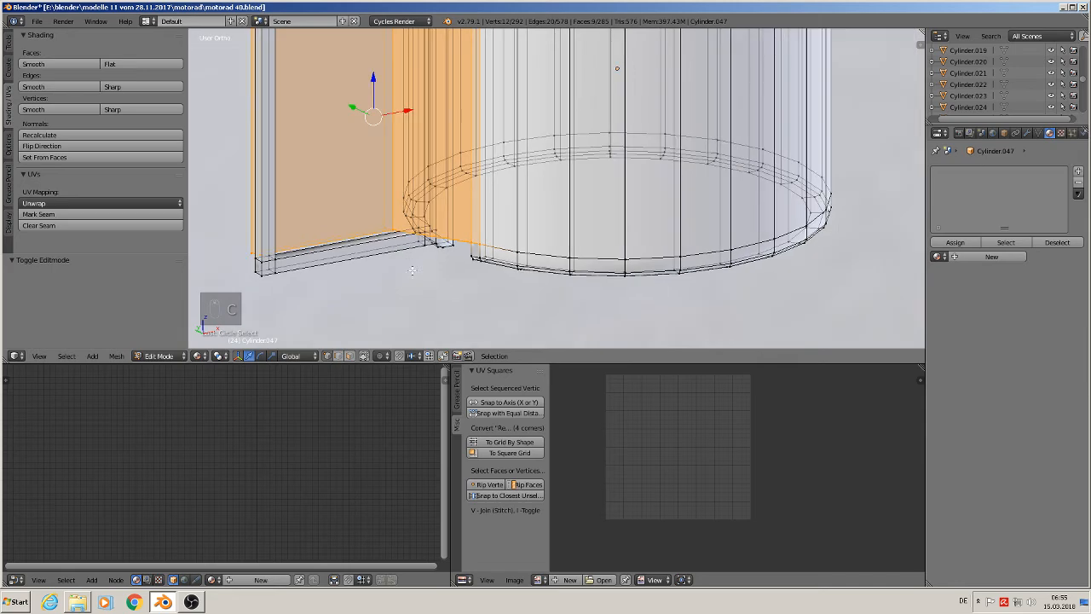
# Scale the second flange's selected part to about 0.902 along Z and check the clamp in Object Mode.
pyautogui.keyDown('shift'); pyautogui.moveTo(413, 261); pyautogui.dragTo(363, 319, button='middle'); pyautogui.keyUp('shift')
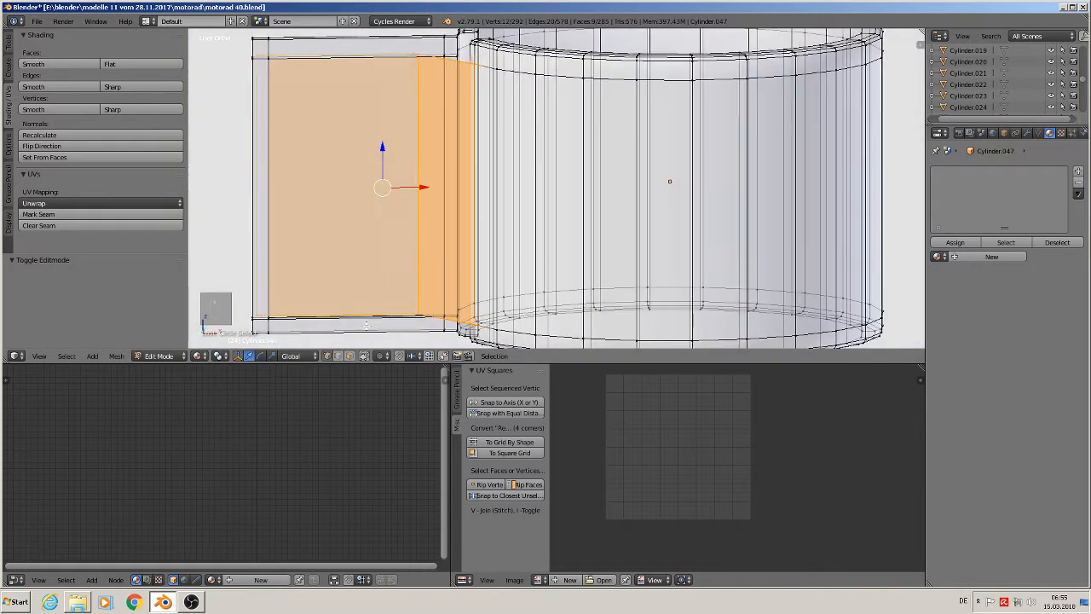
pyautogui.press('s')
pyautogui.press('z')
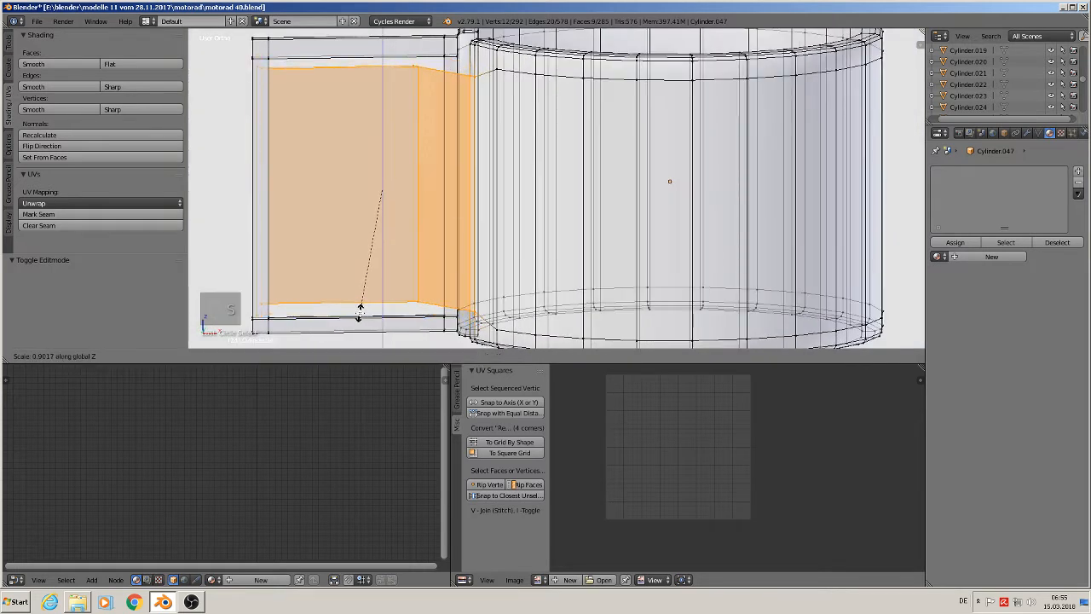
pyautogui.click(359, 309)
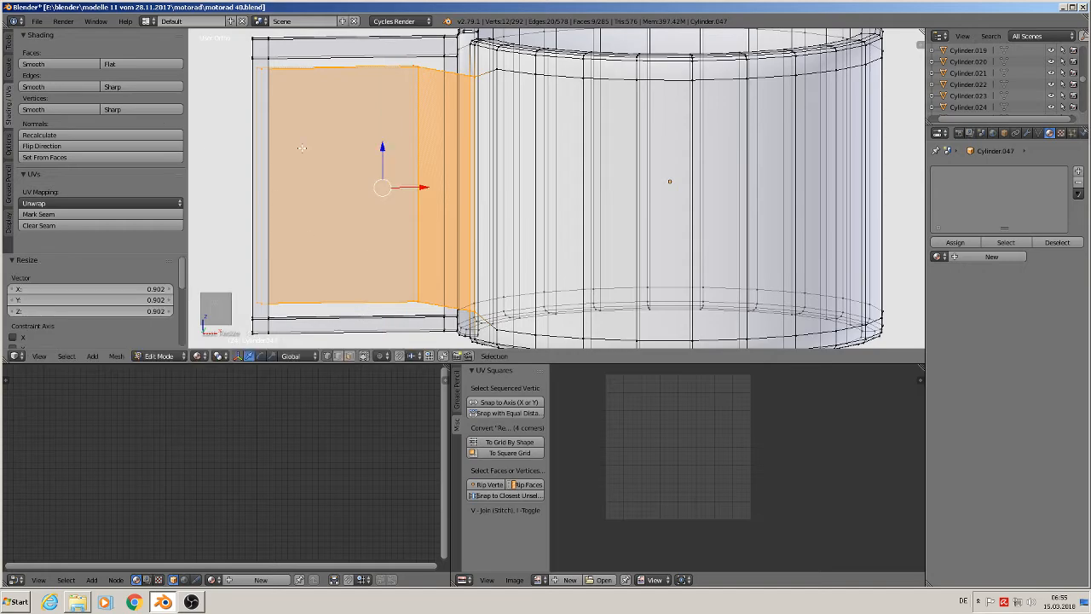
pyautogui.moveTo(375, 256); pyautogui.dragTo(328, 214, button='middle')
pyautogui.press('Tab')
pyautogui.scroll(-3, 418, 236)
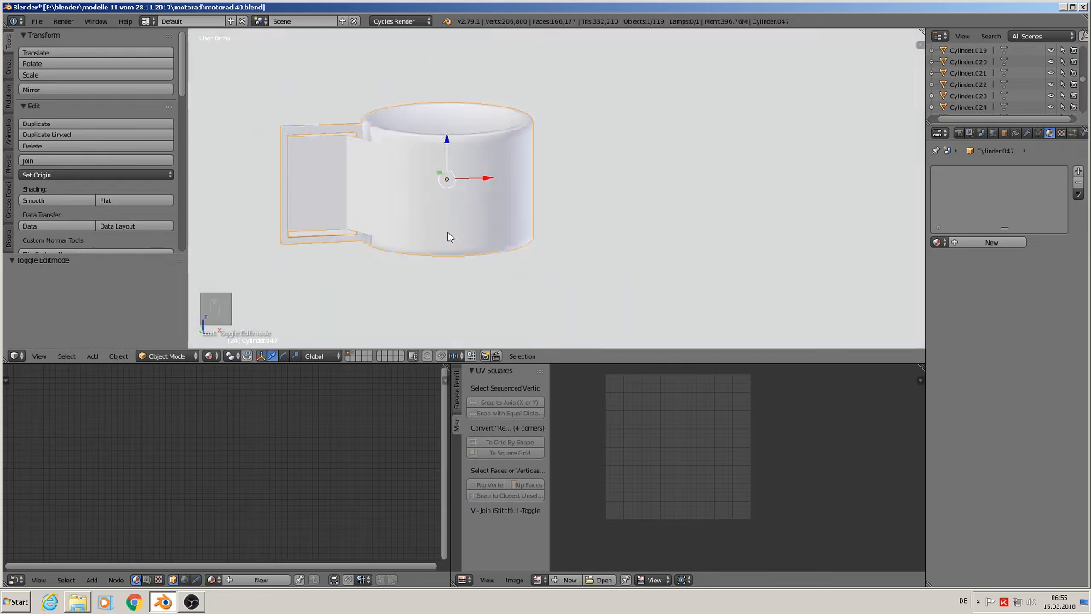
# Compare the clamp with the reference photo in front view and scale it to about 0.817 along Z.
pyautogui.press('a')
pyautogui.scroll(-3, 436, 241)
pyautogui.scroll(-4, 440, 244)
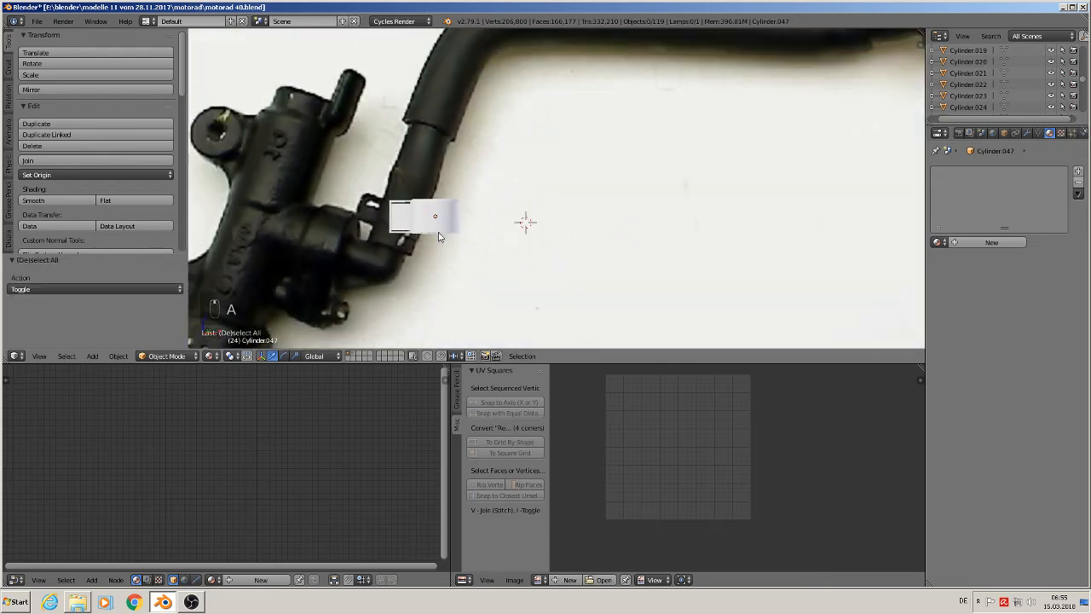
pyautogui.press('KP_1')
pyautogui.scroll(-5, 441, 237)
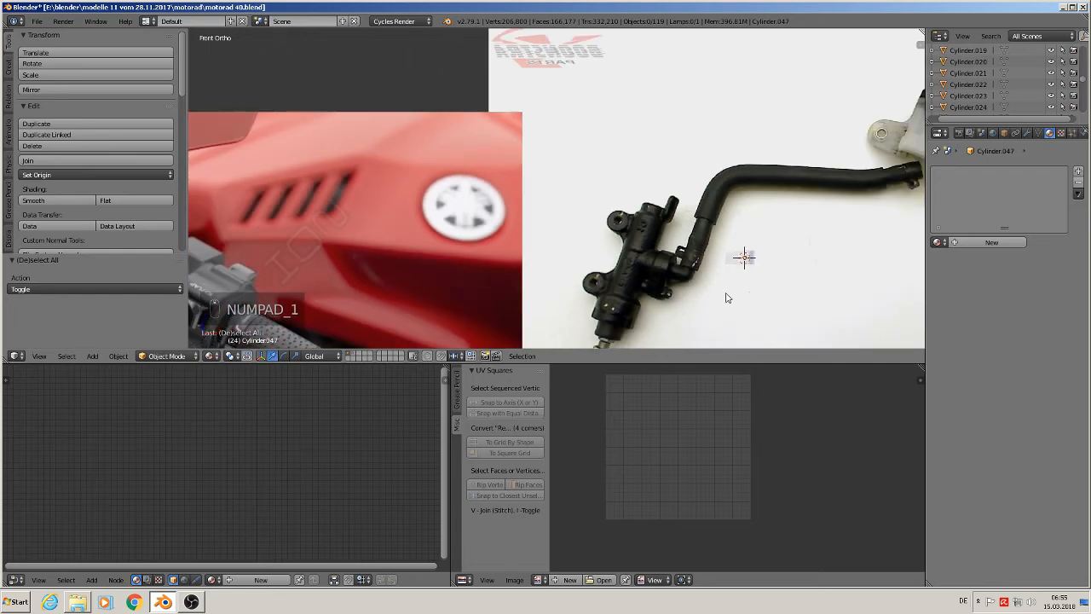
pyautogui.keyDown('shift'); pyautogui.moveTo(738, 276); pyautogui.dragTo(592, 232, button='middle'); pyautogui.keyUp('shift')
pyautogui.scroll(4, 615, 213)
pyautogui.scroll(3, 600, 228)
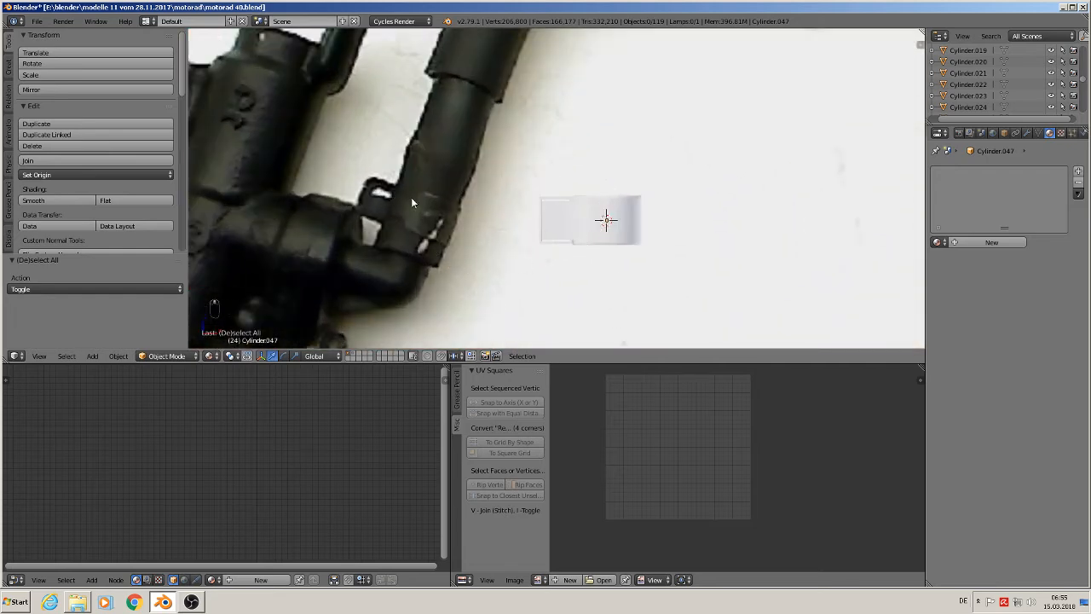
pyautogui.rightClick(609, 237)
pyautogui.press('s')
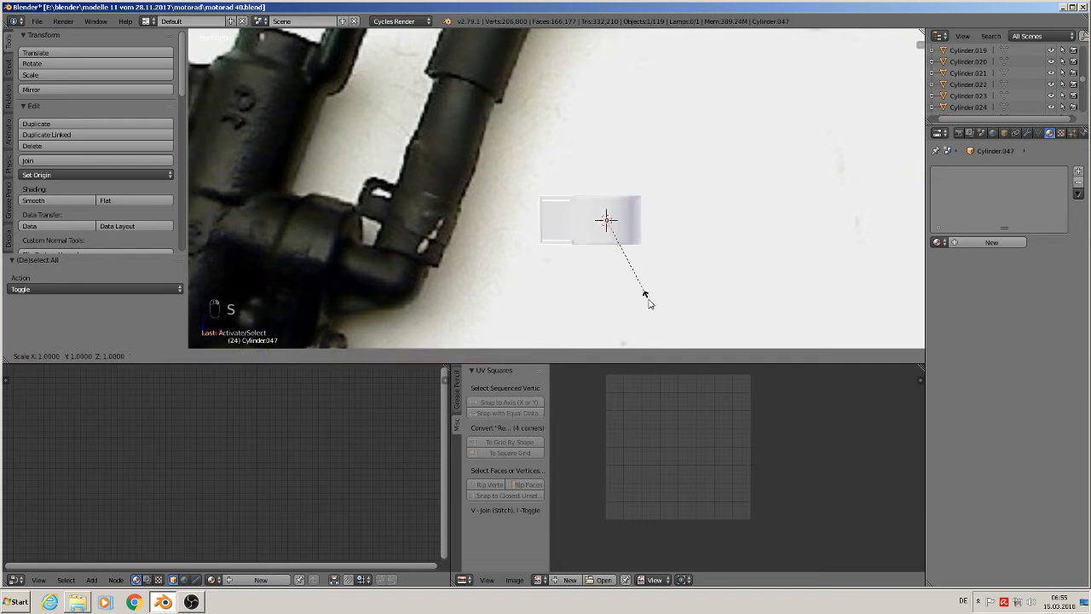
pyautogui.press('z')
pyautogui.click(631, 289)
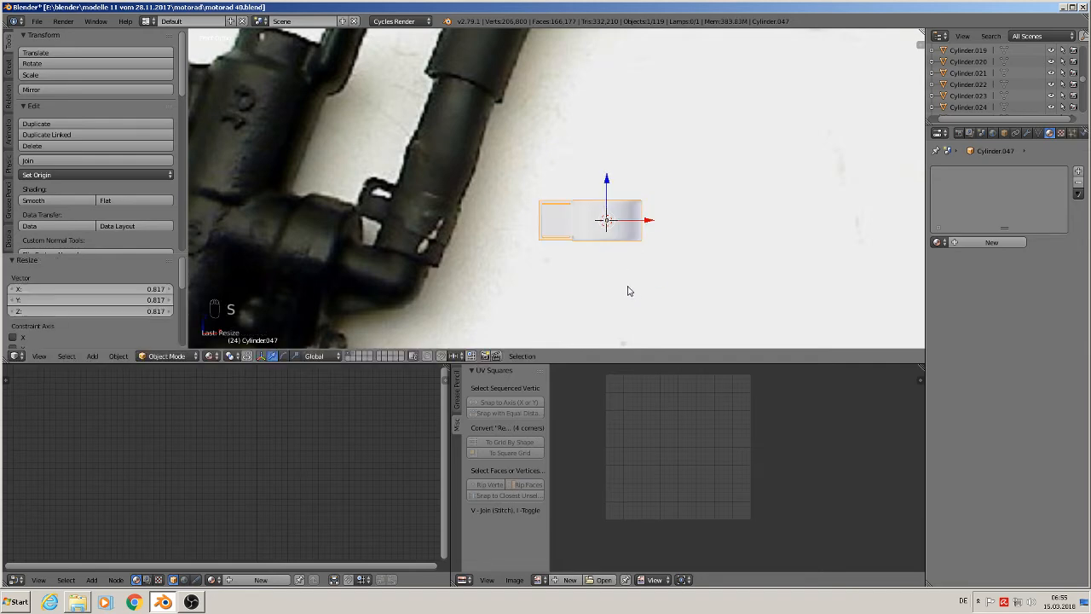
pyautogui.moveTo(588, 263)
pyautogui.mouseDown(button='middle')
pyautogui.moveTo(596, 290)
pyautogui.moveTo(634, 297)
pyautogui.moveTo(580, 292)
pyautogui.moveTo(585, 278)
pyautogui.mouseUp(button='middle')
pyautogui.press('a')
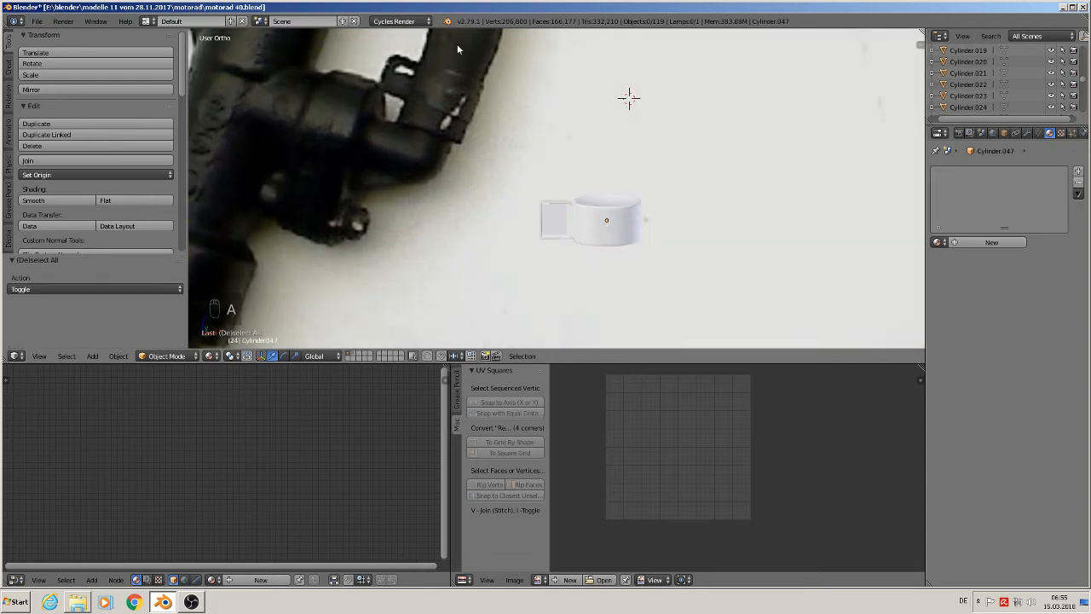
# Assign the existing material "black metal rough" to the clamp, searching the materials for "black".
pyautogui.press('KP_1')
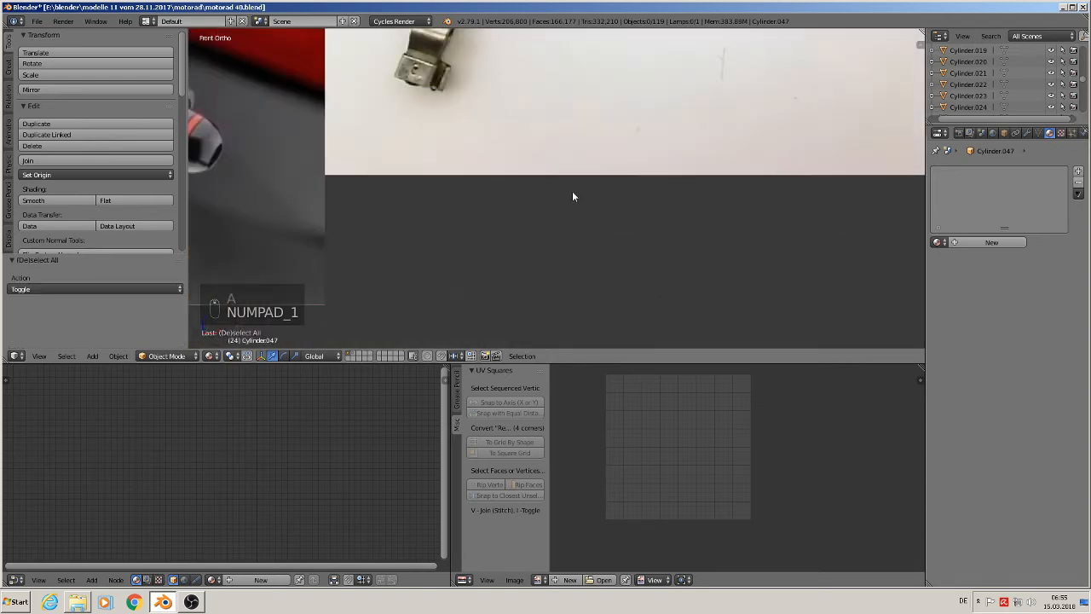
pyautogui.scroll(7, 549, 164)
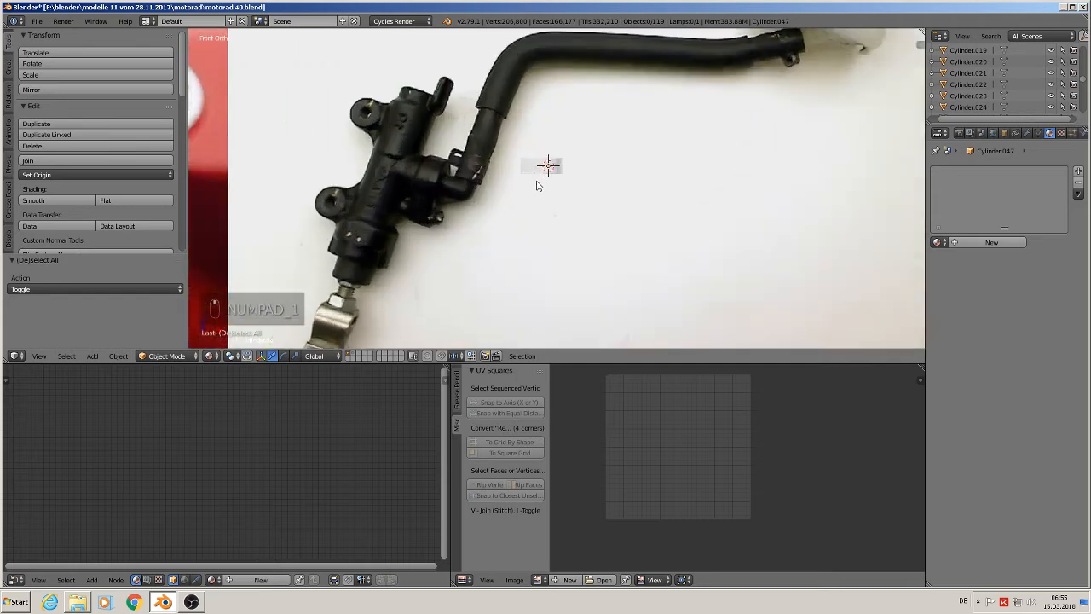
pyautogui.rightClick(545, 163)
pyautogui.click(942, 243)
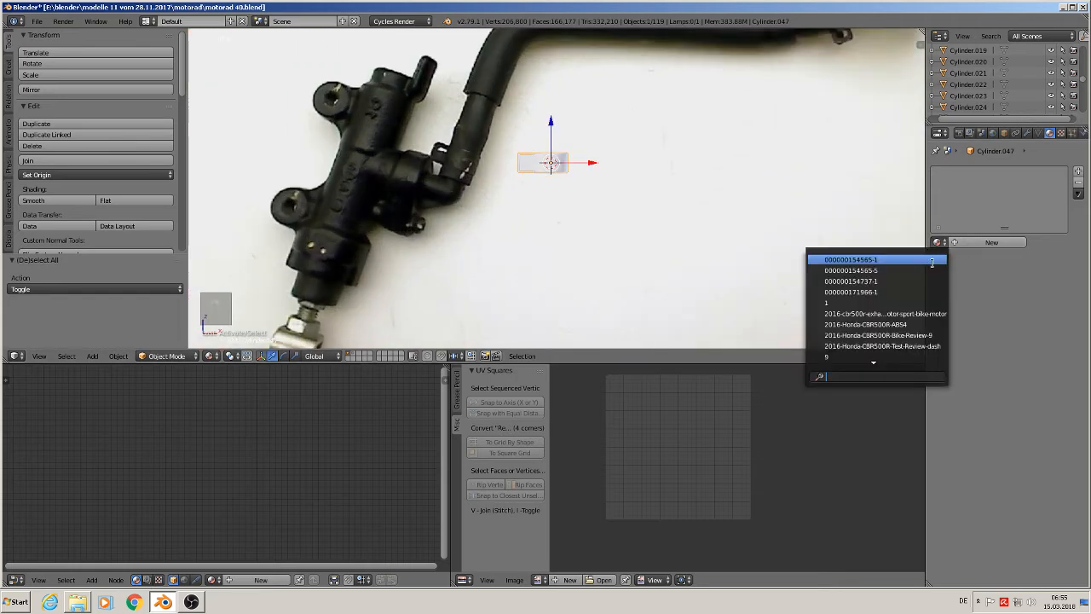
pyautogui.write('black')
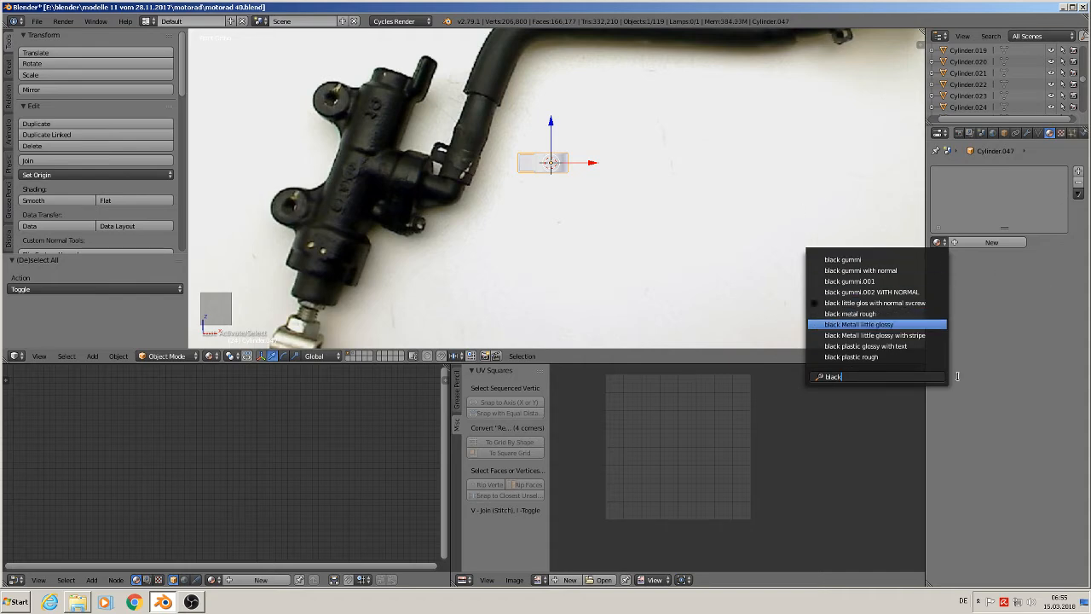
pyautogui.click(844, 315)
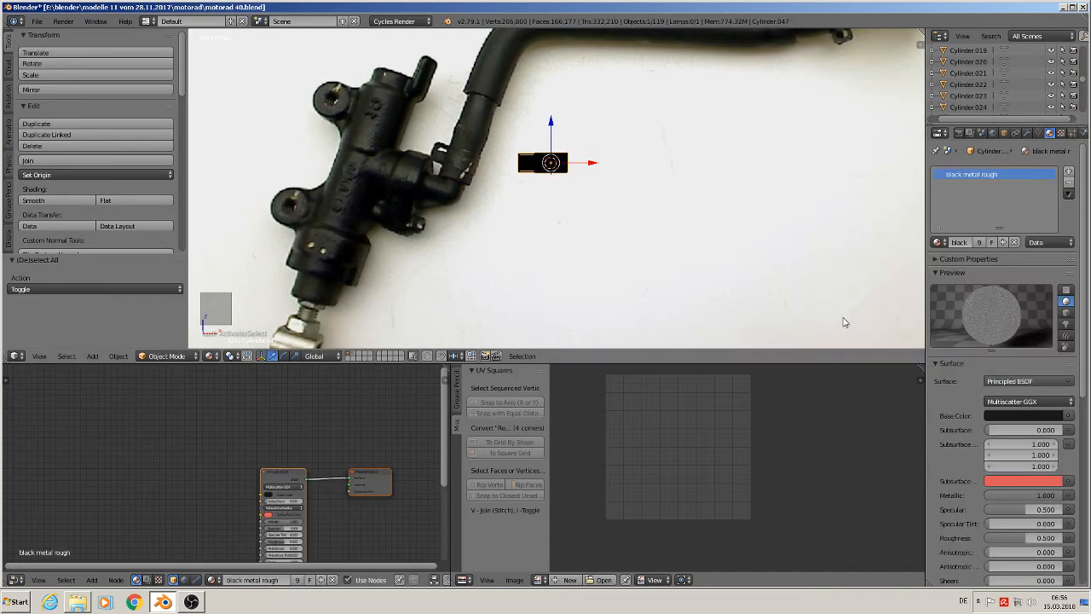
# Select the clamp's entire mesh in Edit Mode and unwrap it.
pyautogui.press('Tab')
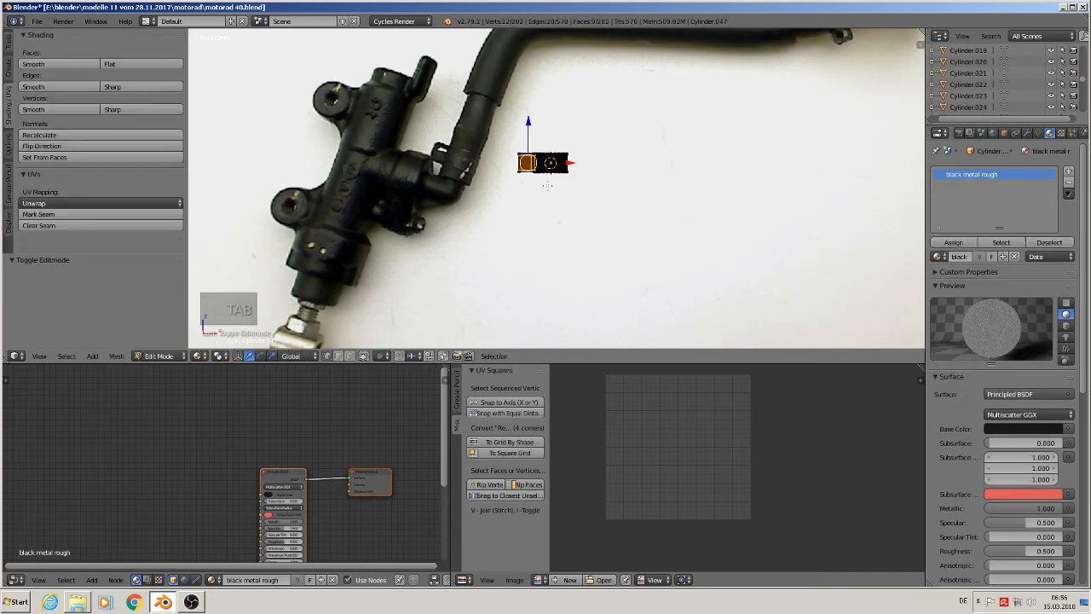
pyautogui.press('a')
pyautogui.press('a')
pyautogui.press('a')
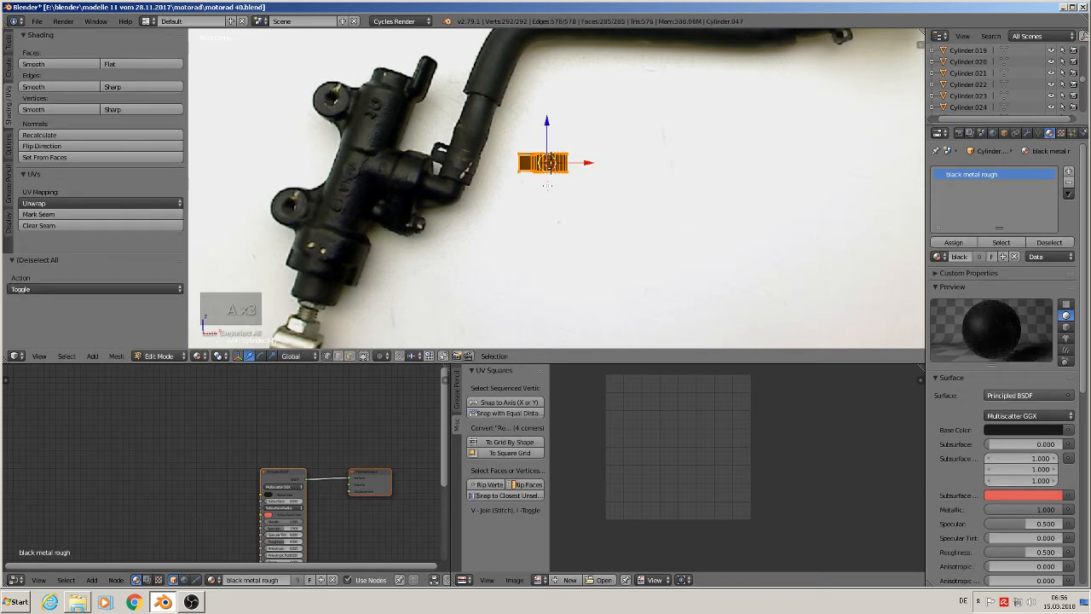
pyautogui.press('u')
pyautogui.click(523, 97)
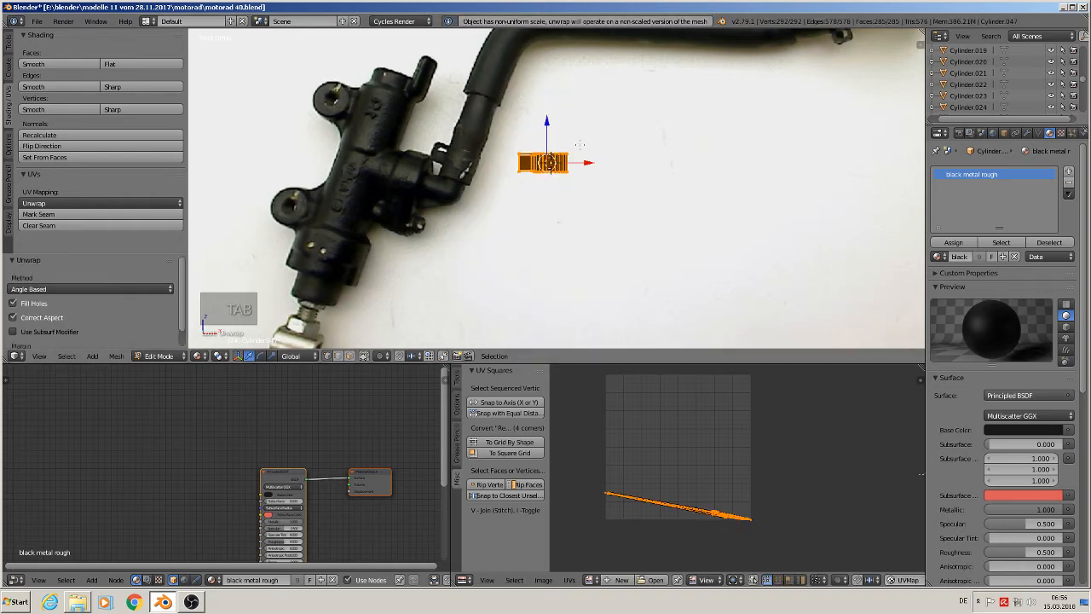
# Apply the clamp's rotation and scale in Object Mode.
pyautogui.scroll(1, 545, 179)
pyautogui.press('Tab')
pyautogui.press('Tab')
pyautogui.scroll(2, 542, 184)
pyautogui.scroll(1, 480, 233)
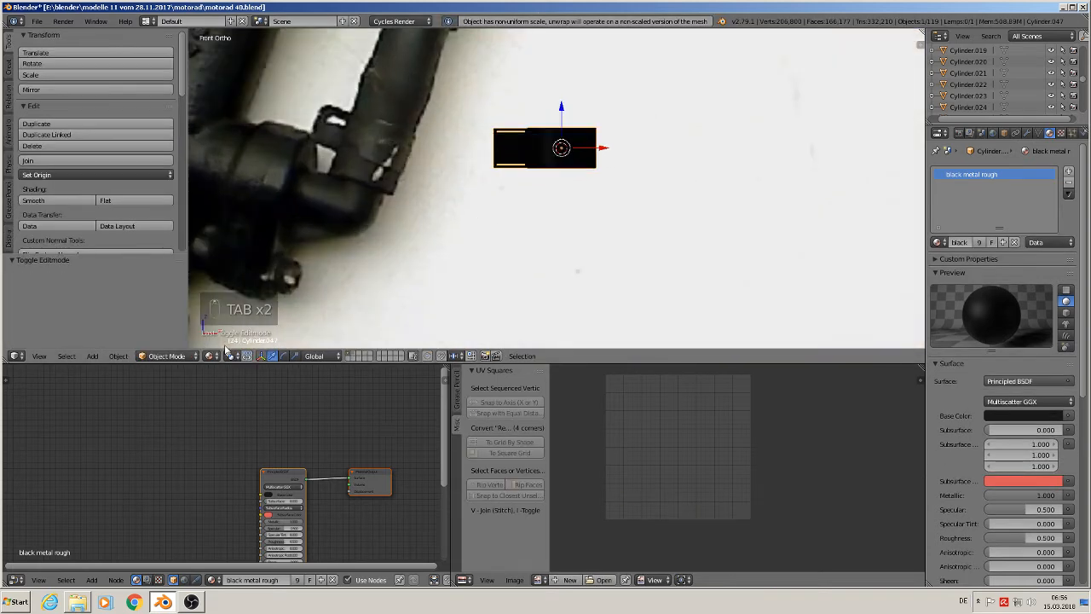
pyautogui.click(111, 357)
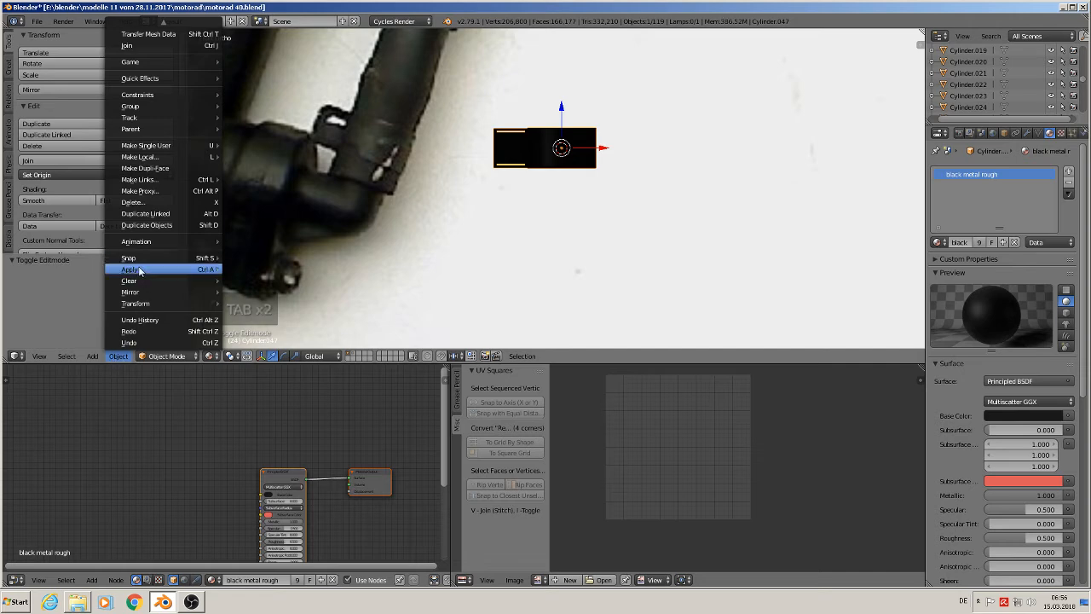
pyautogui.moveTo(204, 269)
pyautogui.click(286, 303)
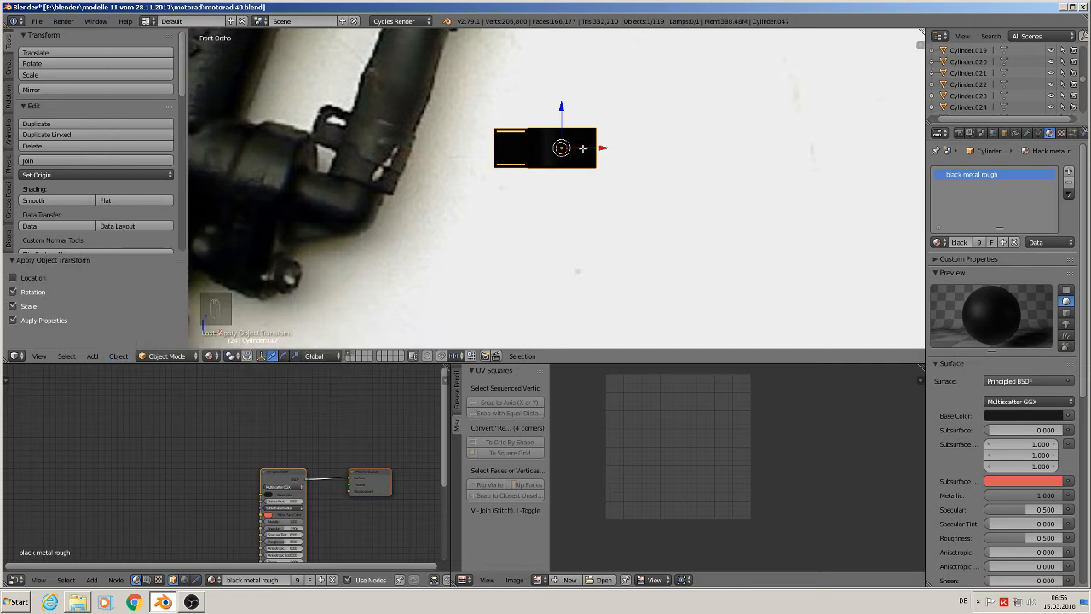
# Unwrap the clamp's whole mesh again with its scale applied and save the file.
pyautogui.press('Tab')
pyautogui.press('u')
pyautogui.click(582, 147)
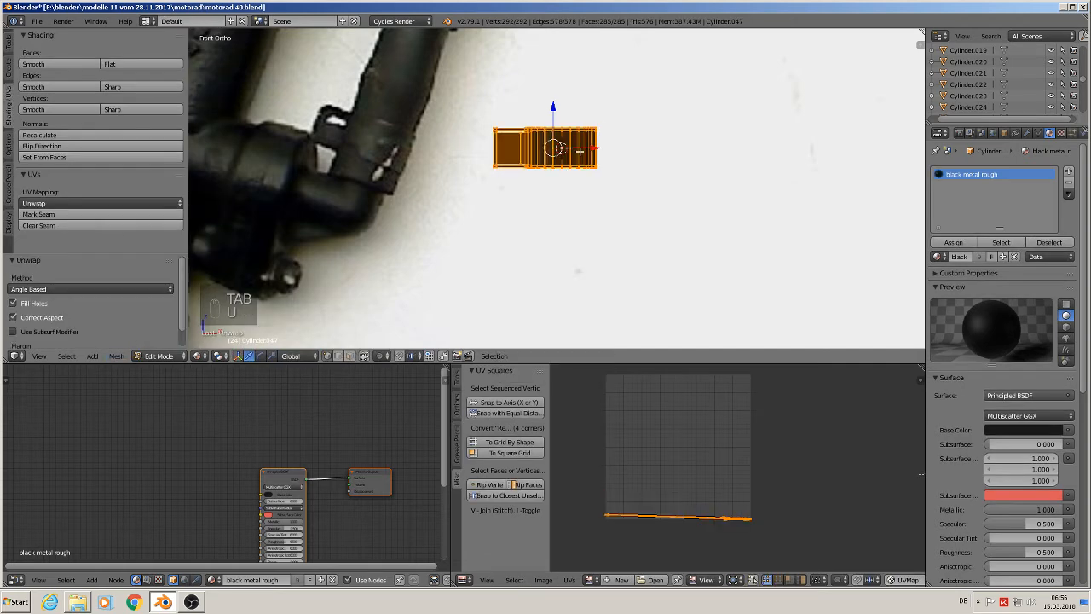
pyautogui.press('Tab')
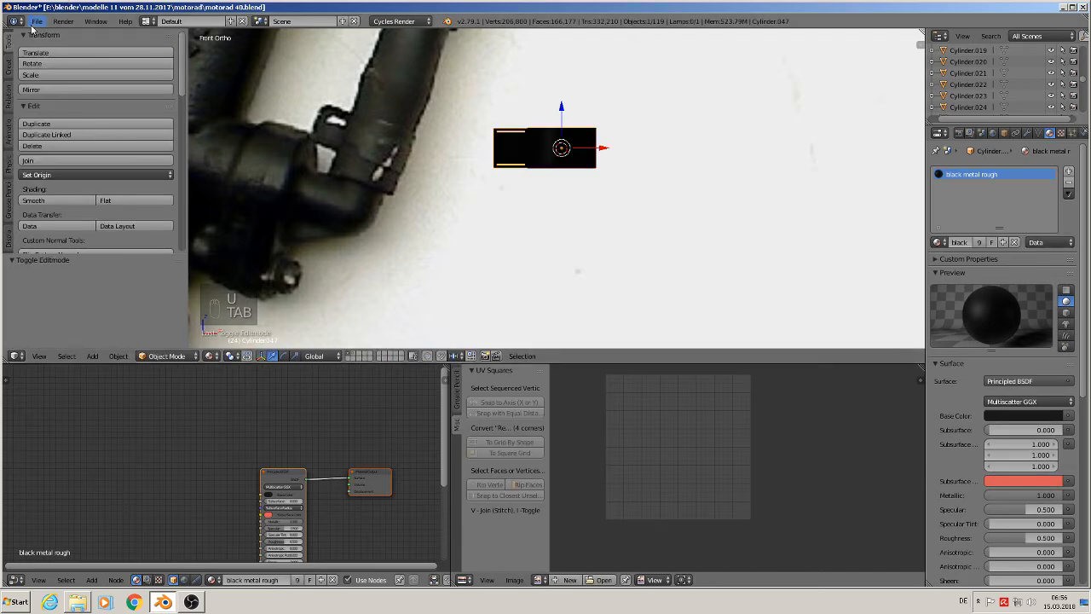
pyautogui.click(34, 21)
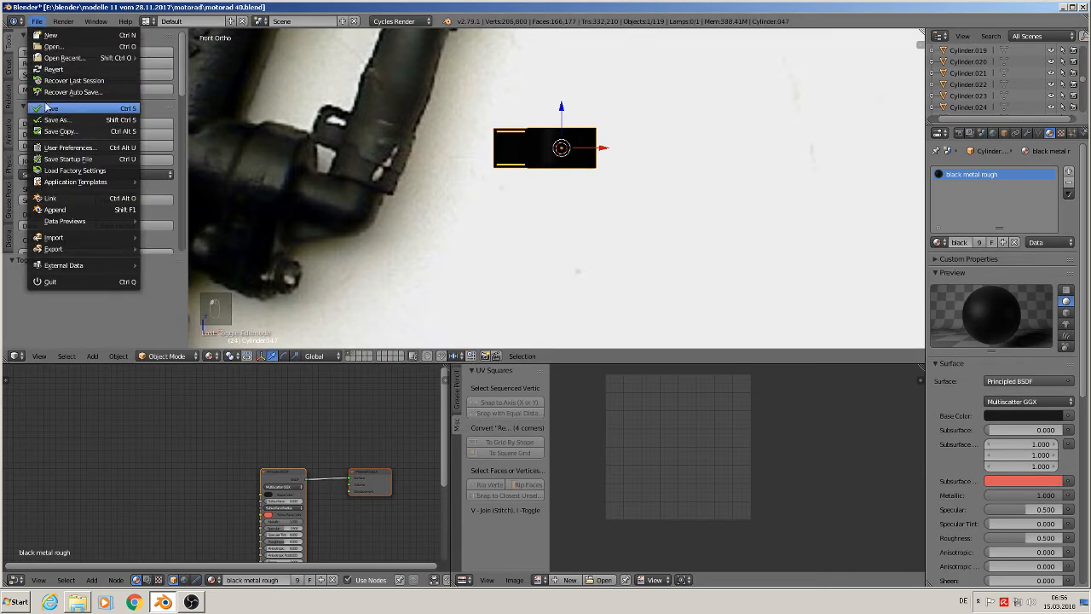
pyautogui.click(46, 103)
# Move the clamp about -6.4 in X and 14.1 in Z, beside the other modelled parts, and scale it by about 1.547.
pyautogui.scroll(-6, 500, 204)
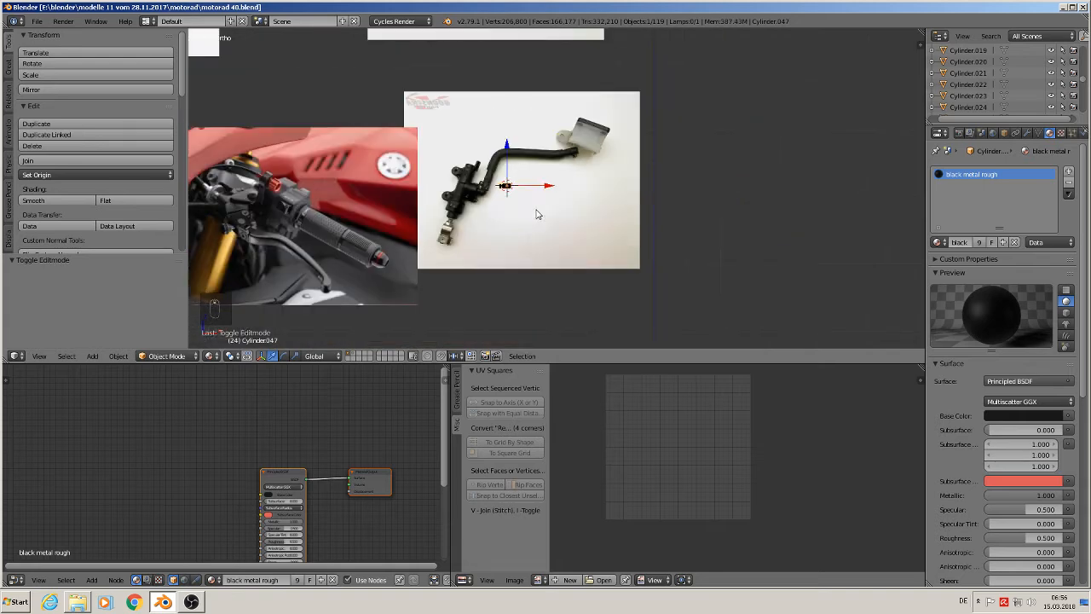
pyautogui.scroll(-6, 541, 213)
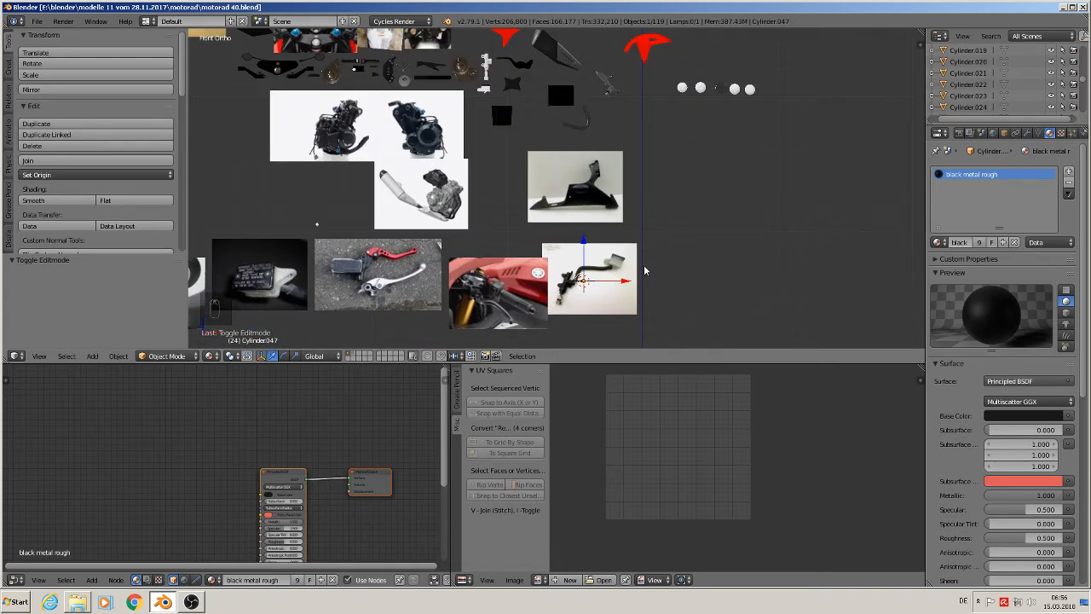
pyautogui.press('g')
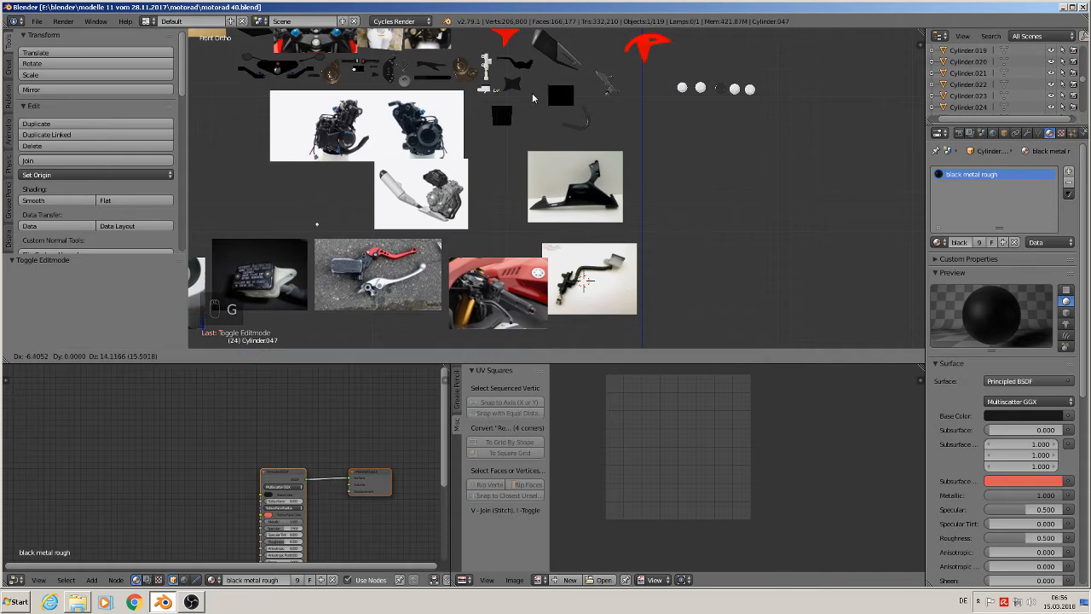
pyautogui.click(534, 98)
pyautogui.scroll(5, 533, 99)
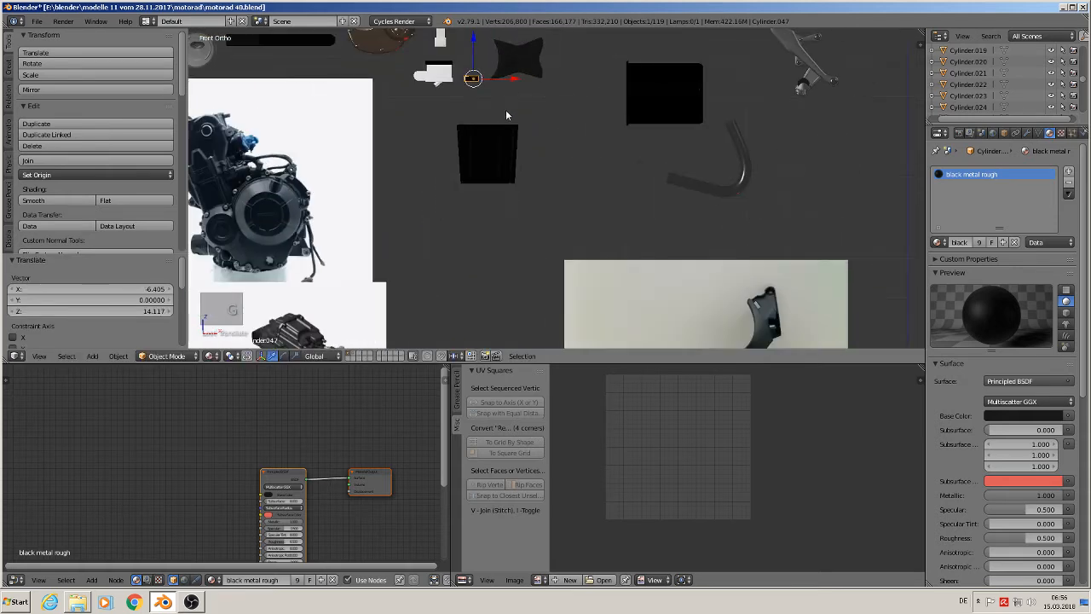
pyautogui.press('s')
pyautogui.click(523, 126)
# Duplicate the clamp about 12.6 in X, beside the row of material spheres, and scale the copy up about 3 times.
pyautogui.scroll(-4, 523, 127)
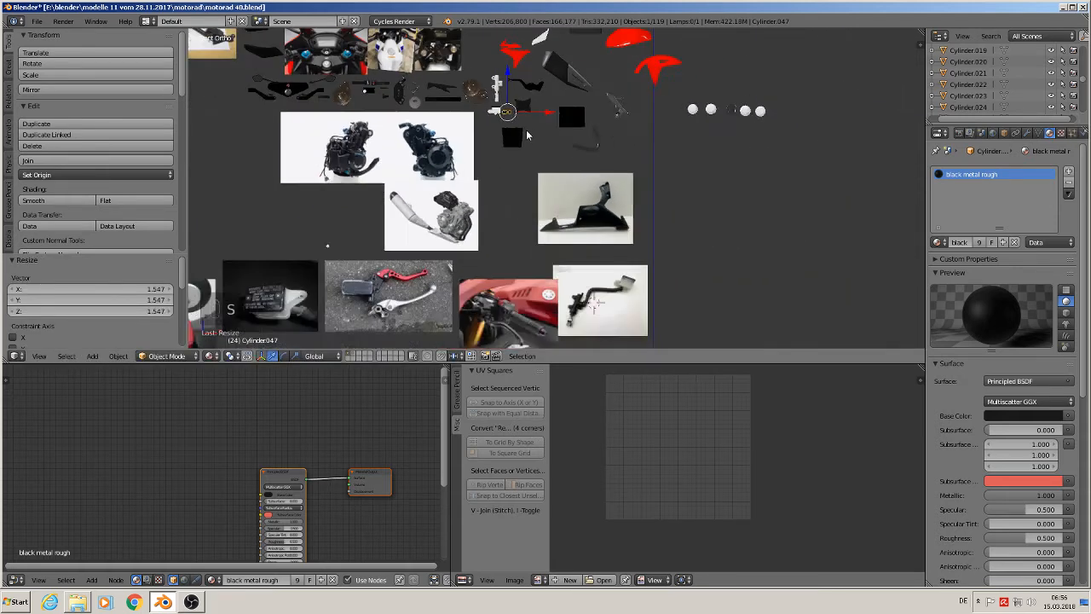
pyautogui.hotkey('shift', 'd')
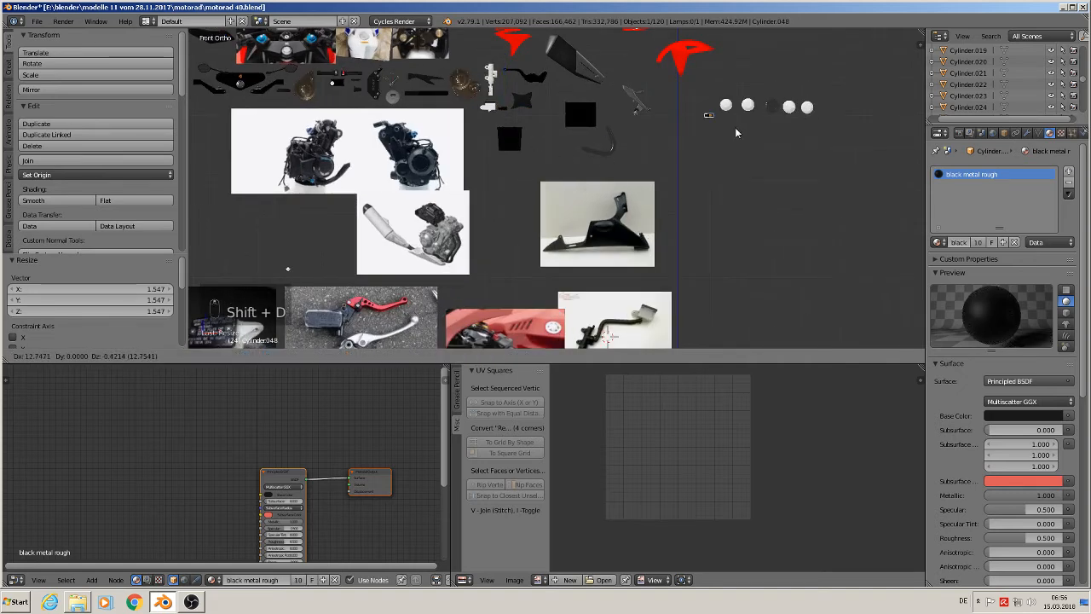
pyautogui.click(729, 131)
pyautogui.press('s')
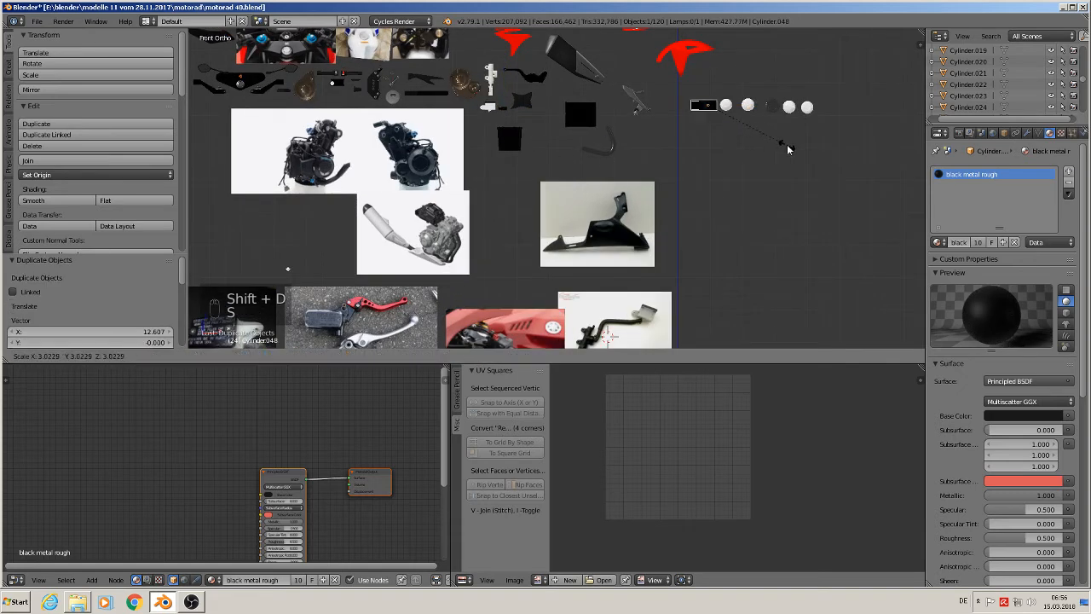
pyautogui.click(786, 147)
pyautogui.press('a')
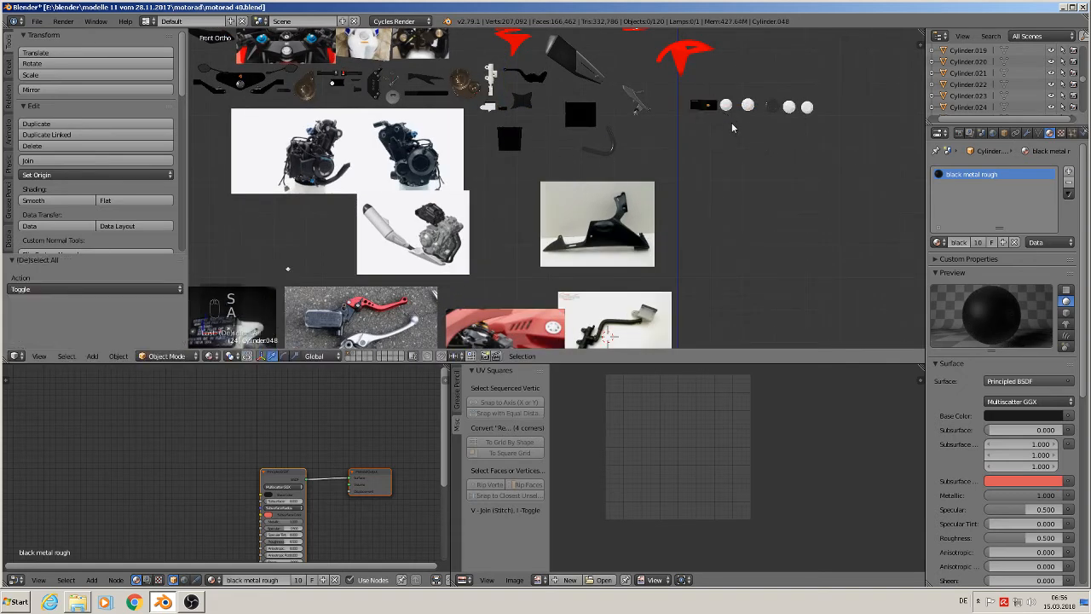
# Duplicate the original clamp about 1.44 in X, move the copy to layer 2 and save the file.
pyautogui.rightClick(505, 109)
pyautogui.hotkey('shift', 'd')
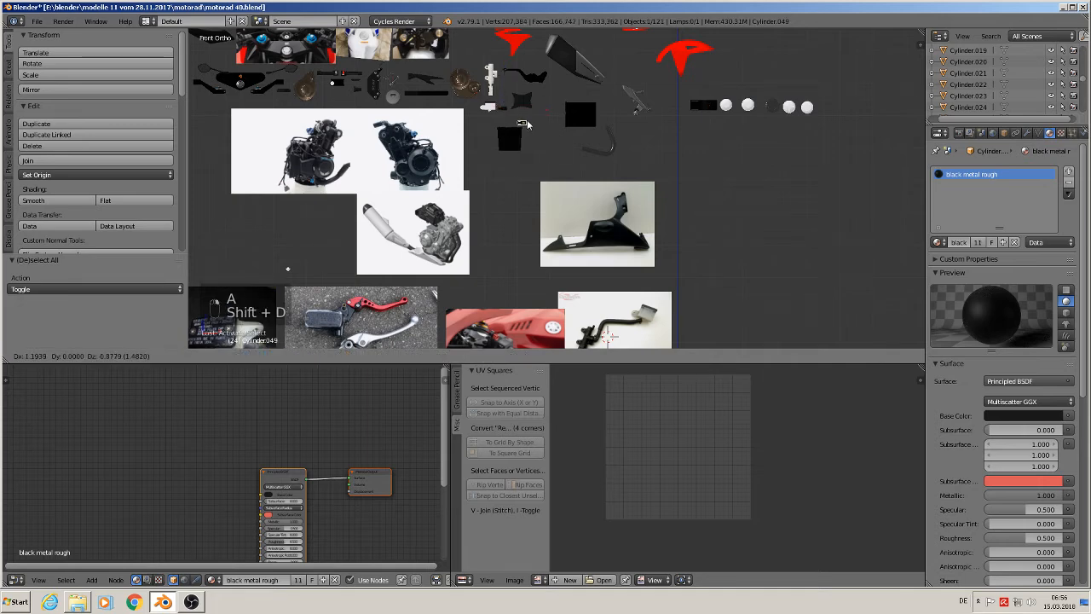
pyautogui.click(527, 120)
pyautogui.press('m')
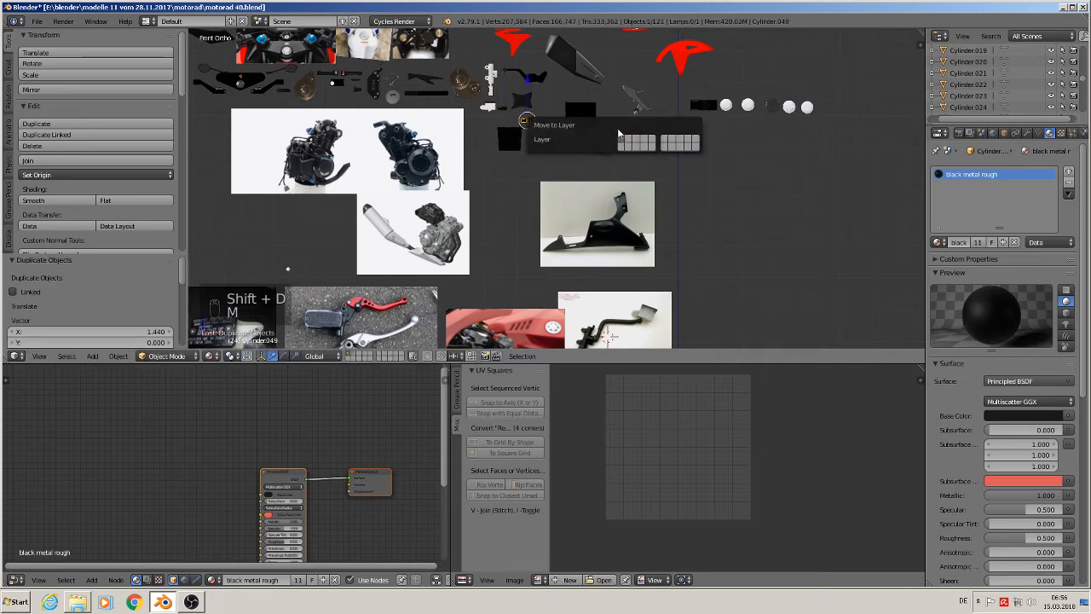
pyautogui.click(629, 143)
pyautogui.click(37, 21)
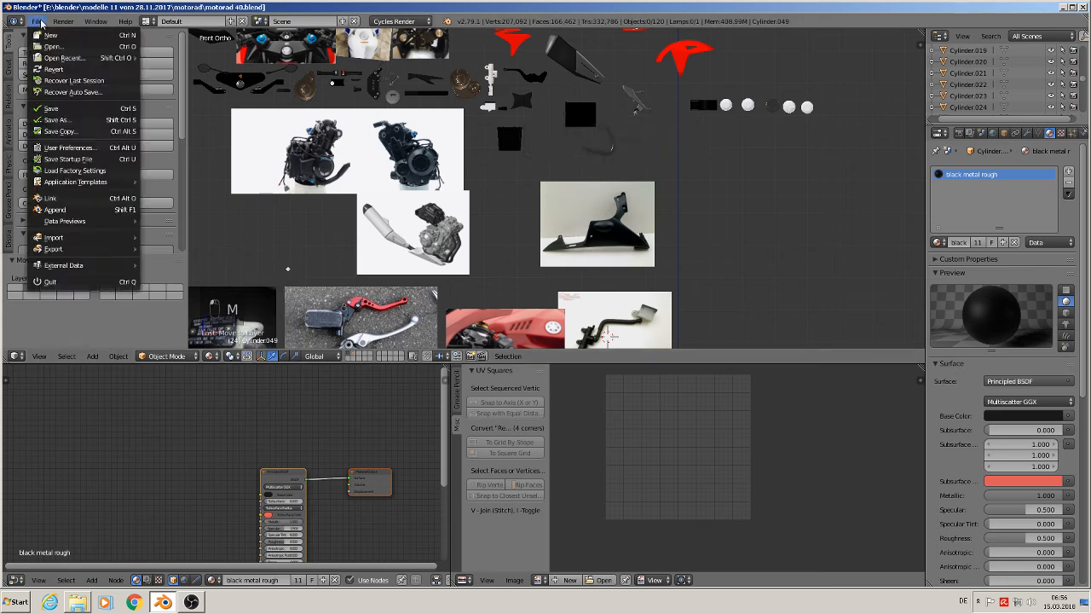
pyautogui.click(71, 108)
# Delete the reference photo of the brake cylinder with its hose and reservoir.
pyautogui.scroll(-3, 622, 173)
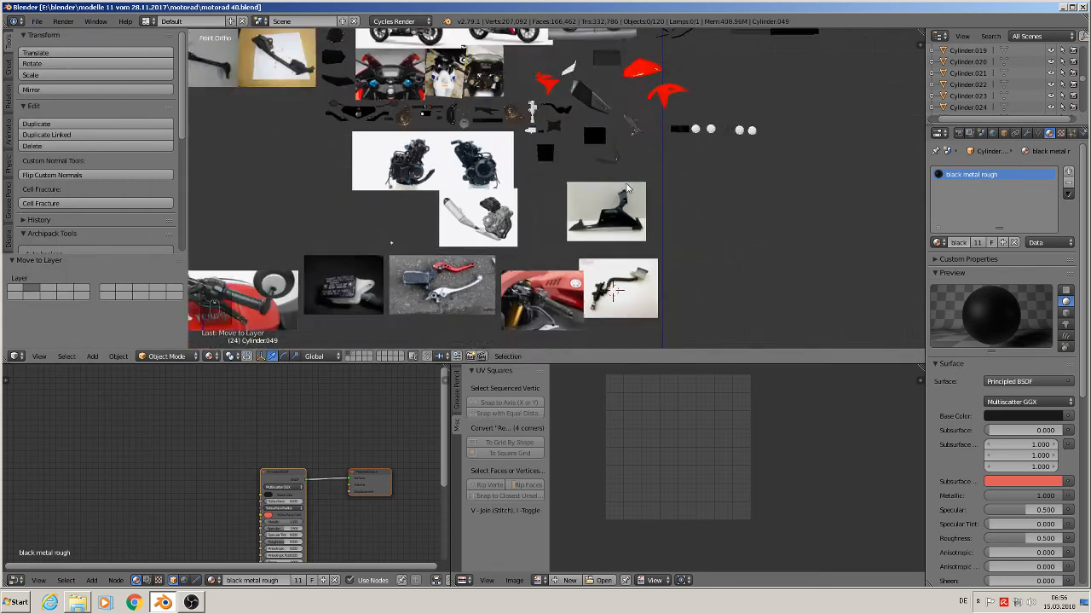
pyautogui.keyDown('shift'); pyautogui.moveTo(616, 238); pyautogui.dragTo(630, 169, button='middle'); pyautogui.keyUp('shift')
pyautogui.scroll(7, 634, 175)
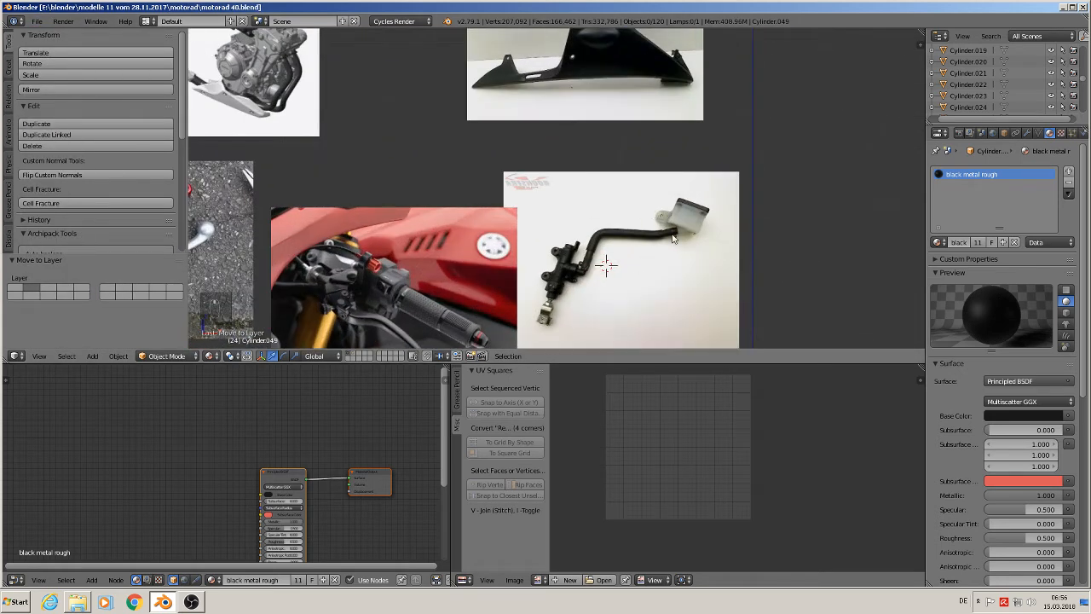
pyautogui.rightClick(646, 275)
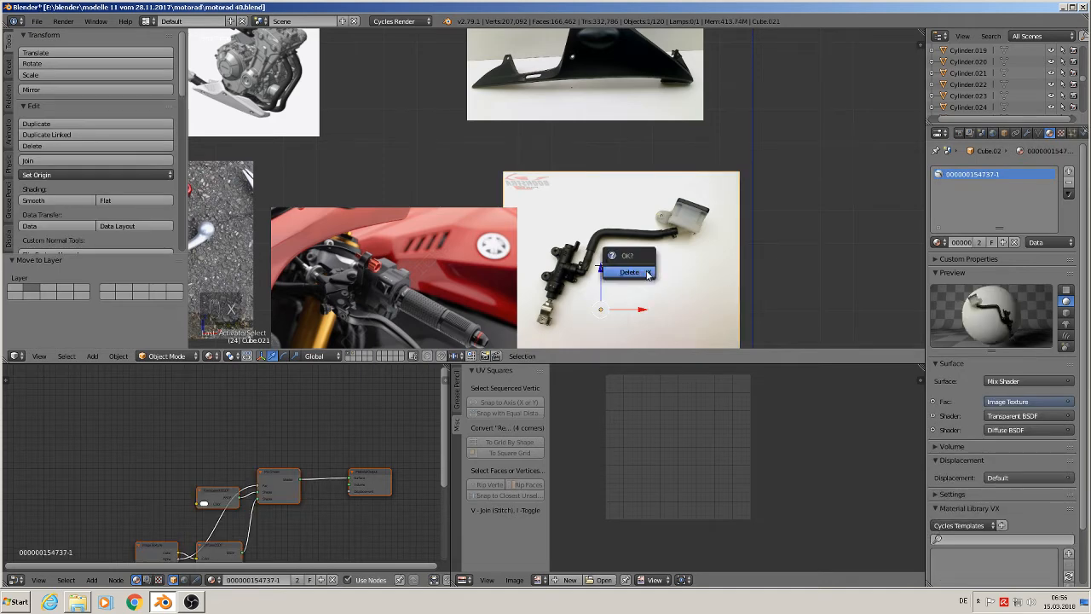
pyautogui.press('x')
pyautogui.click(646, 281)
# Replace the white brake cylinder's photo material with the existing "black metal rough" material.
pyautogui.scroll(-3, 597, 231)
pyautogui.keyDown('shift'); pyautogui.moveTo(461, 123); pyautogui.dragTo(539, 206, button='middle'); pyautogui.keyUp('shift')
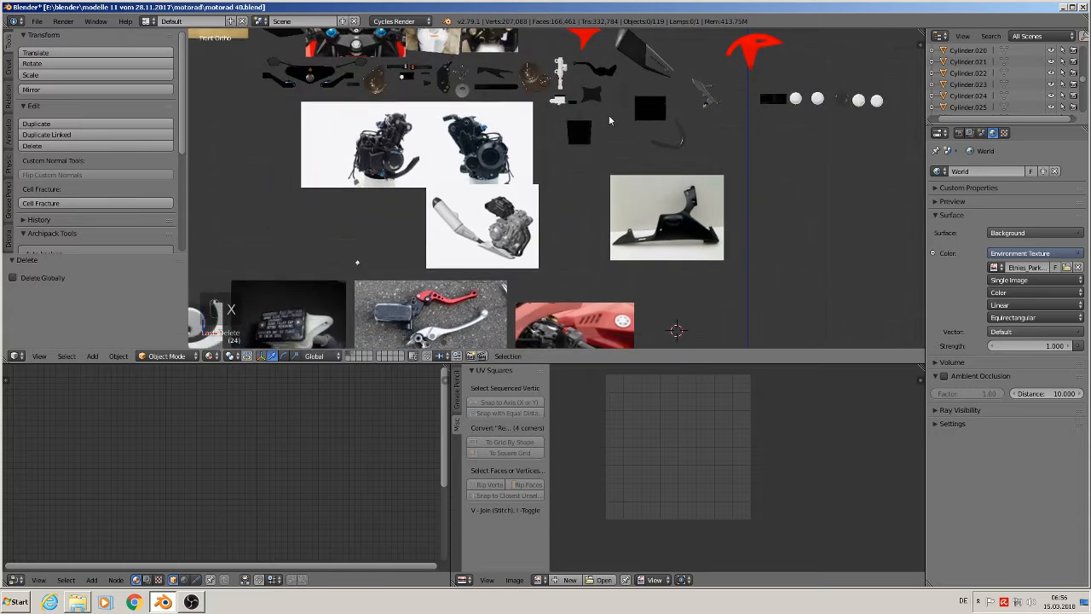
pyautogui.scroll(1, 609, 118)
pyautogui.keyDown('shift'); pyautogui.moveTo(556, 118); pyautogui.dragTo(562, 184, button='middle'); pyautogui.keyUp('shift')
pyautogui.scroll(8, 558, 164)
pyautogui.keyDown('shift'); pyautogui.moveTo(556, 122); pyautogui.dragTo(560, 216, button='middle'); pyautogui.keyUp('shift')
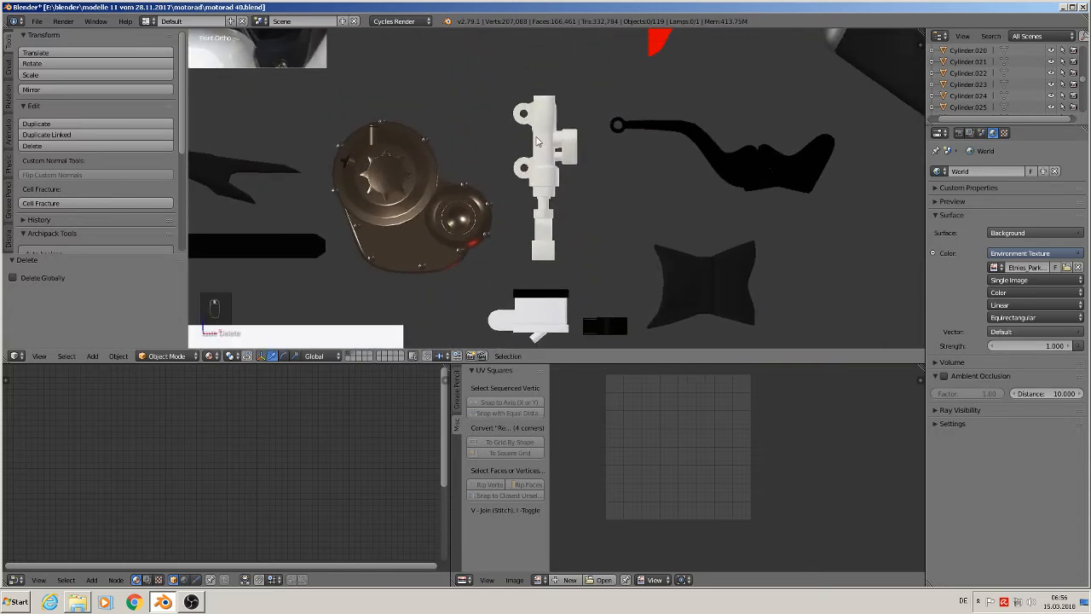
pyautogui.rightClick(560, 216)
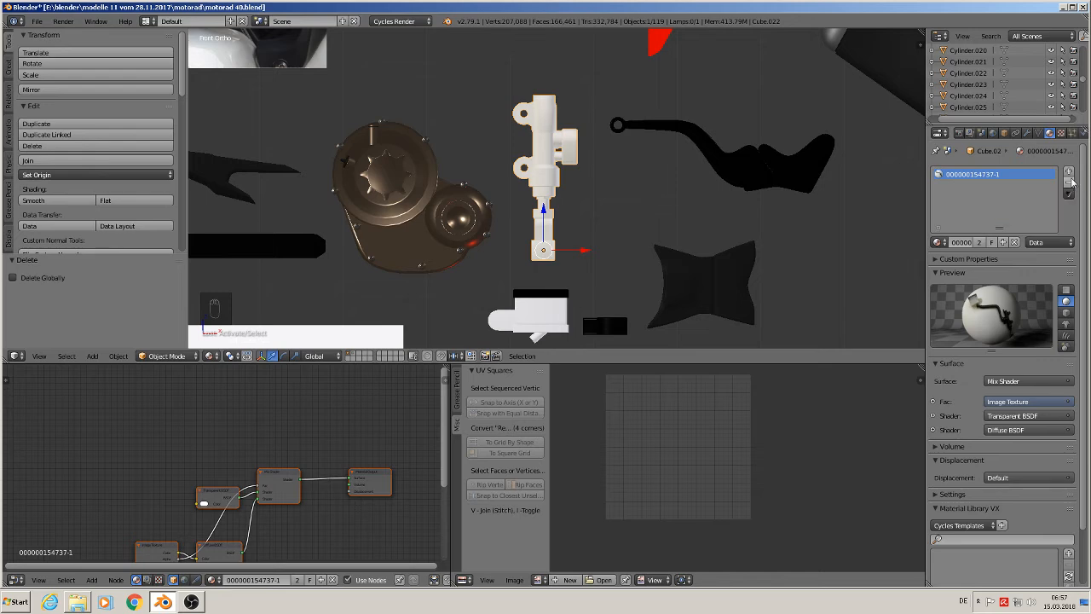
pyautogui.click(1070, 182)
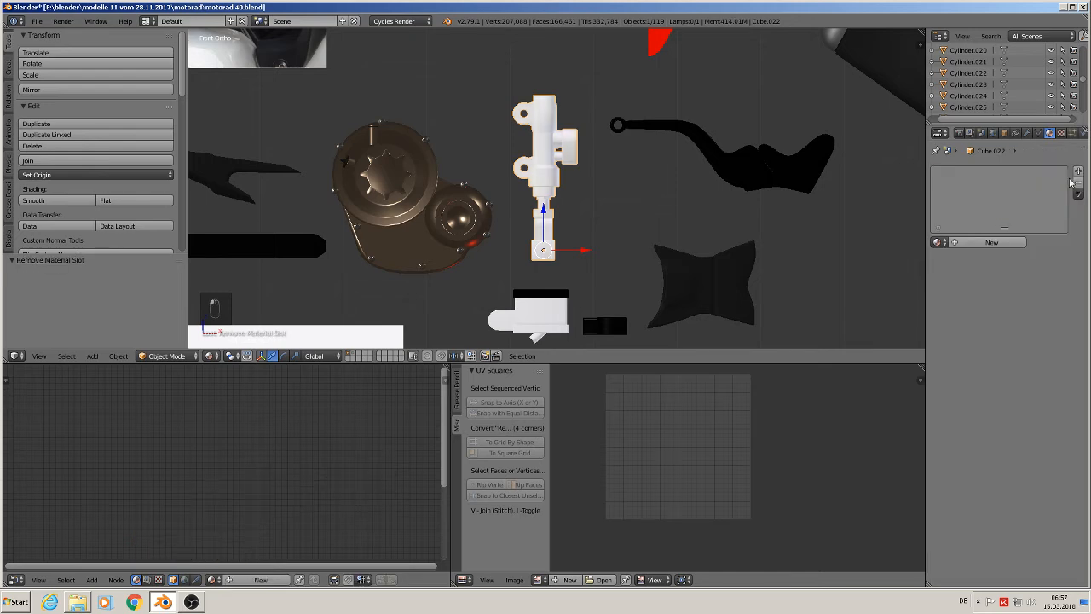
pyautogui.click(937, 243)
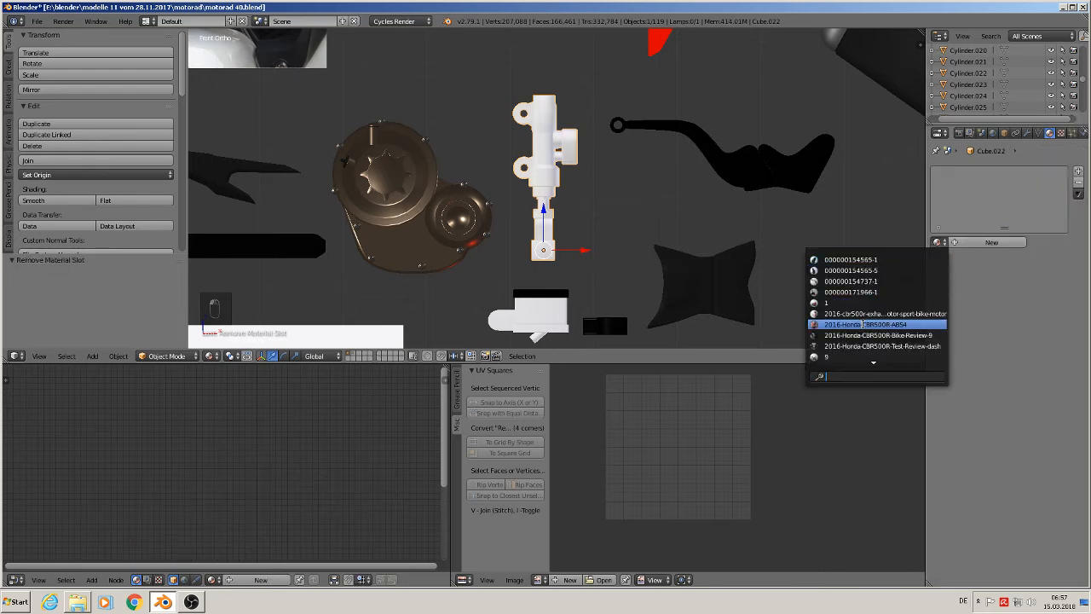
pyautogui.write('black')
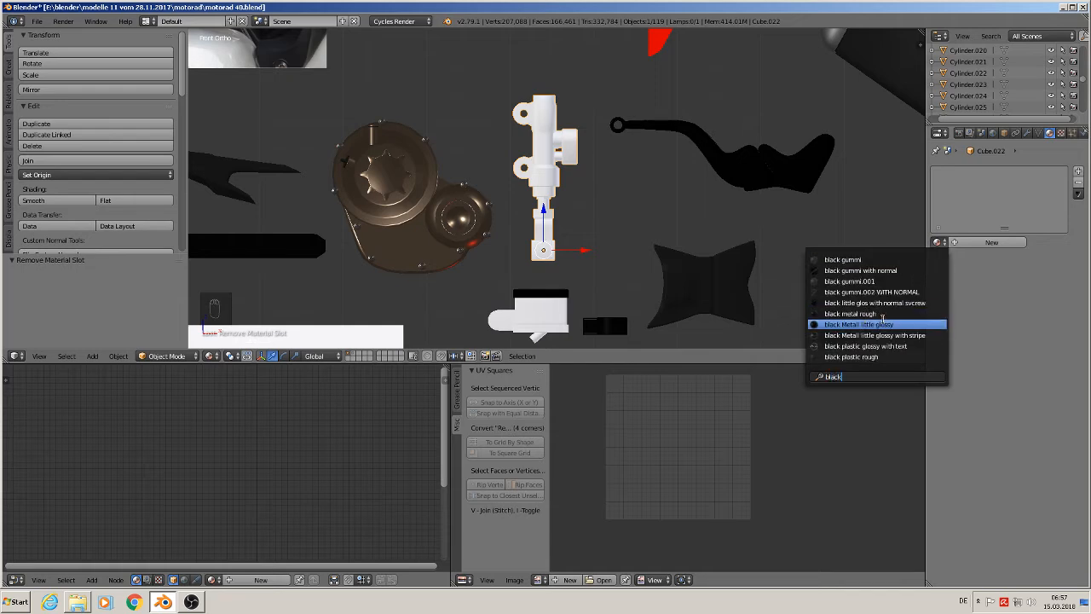
pyautogui.click(885, 313)
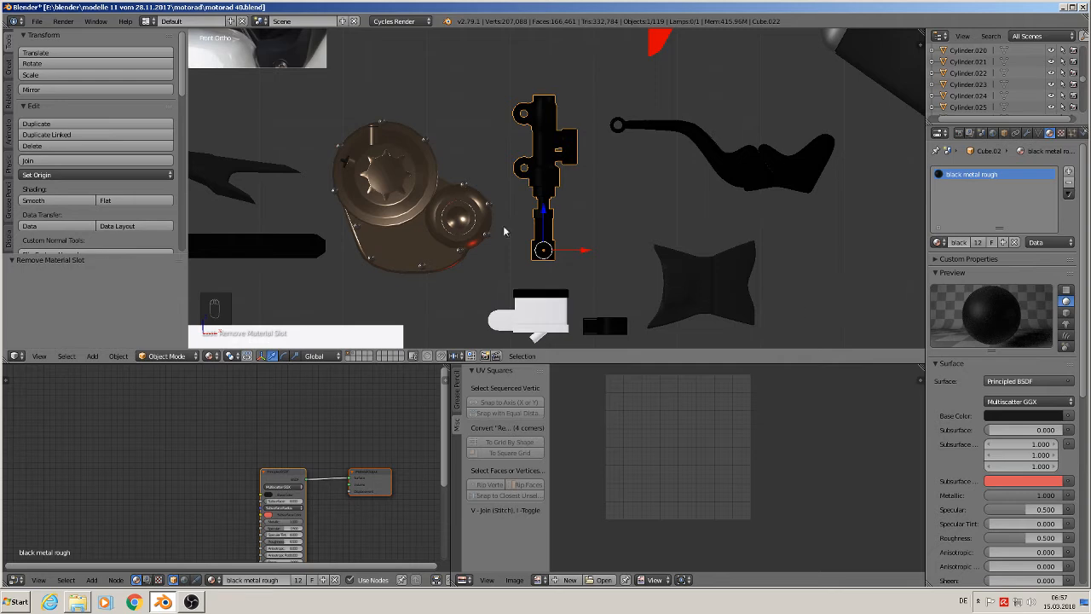
# Add a second material slot to the brake cylinder and load "grey steahl Metall little glossy" into it.
pyautogui.click(1070, 171)
pyautogui.click(937, 242)
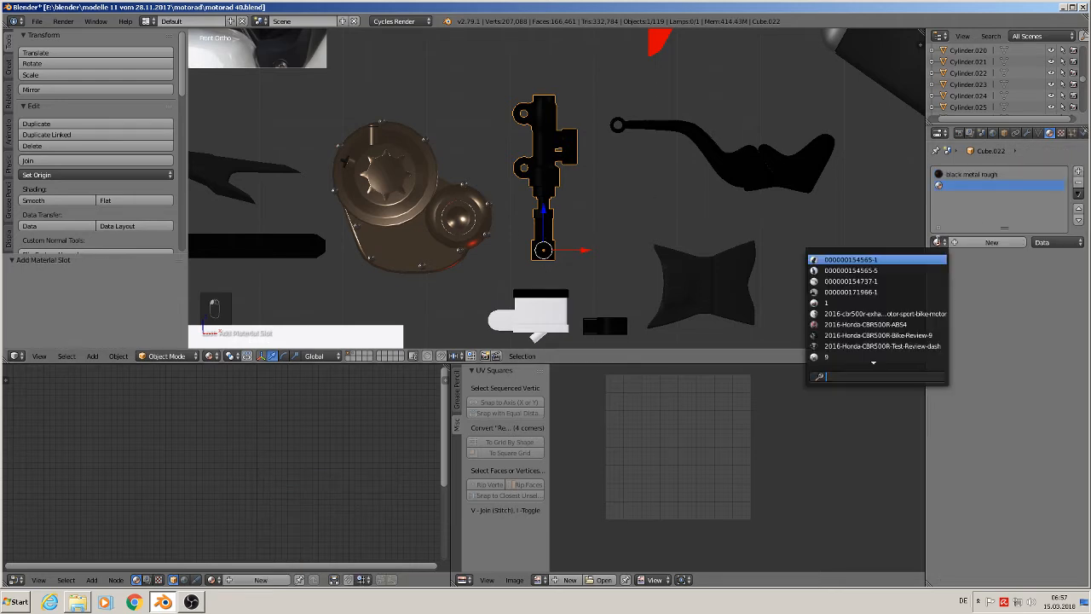
pyautogui.write('stea')
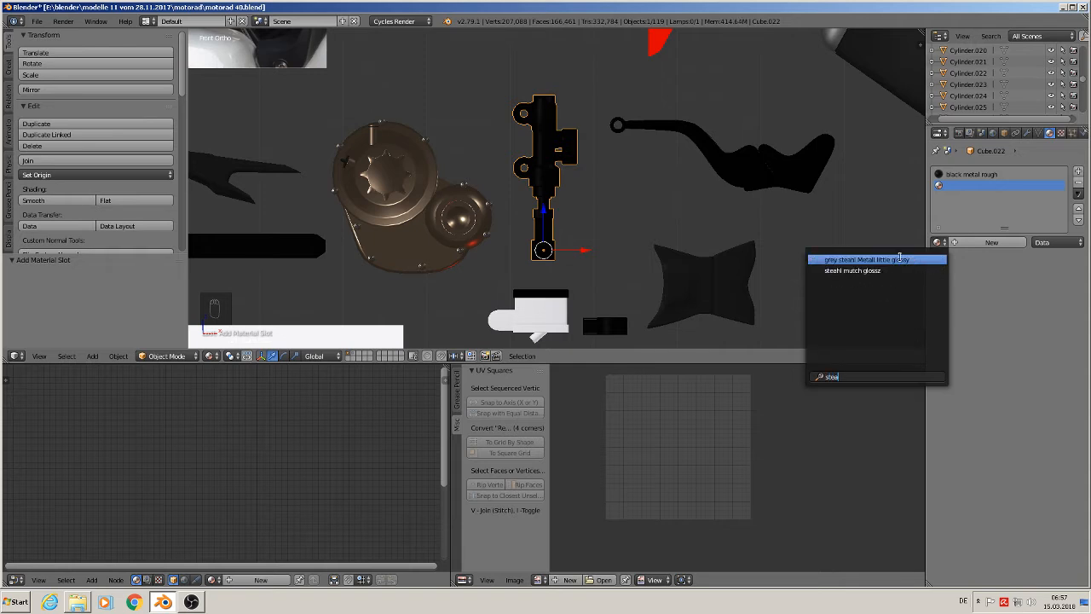
pyautogui.click(899, 258)
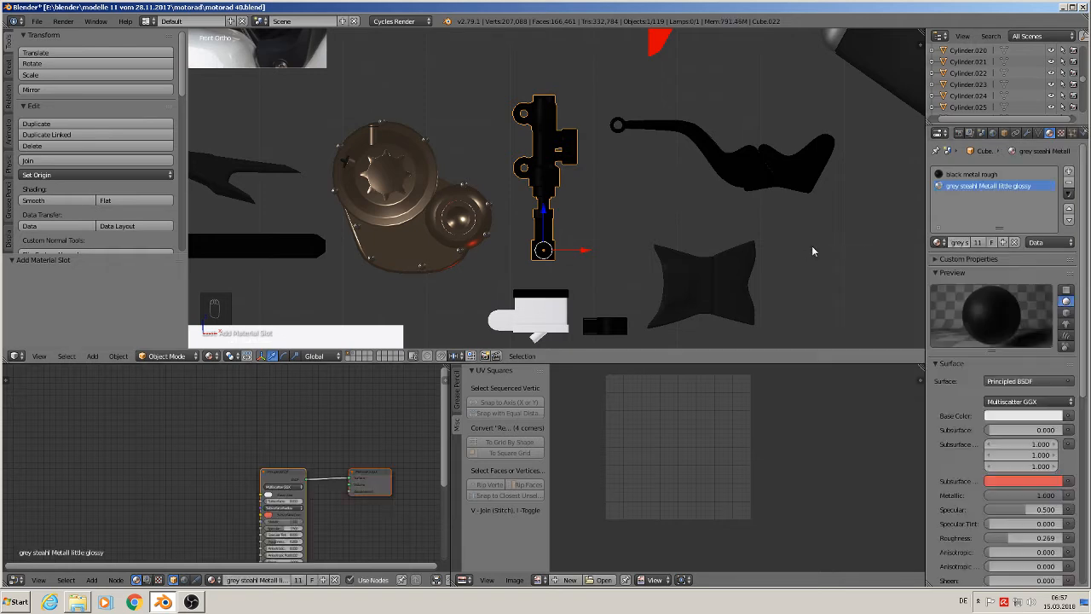
# Assign the grey steel material to the brake cylinder's lower fork, end block, nut and rod in Edit Mode.
pyautogui.scroll(5, 498, 267)
pyautogui.press('Tab')
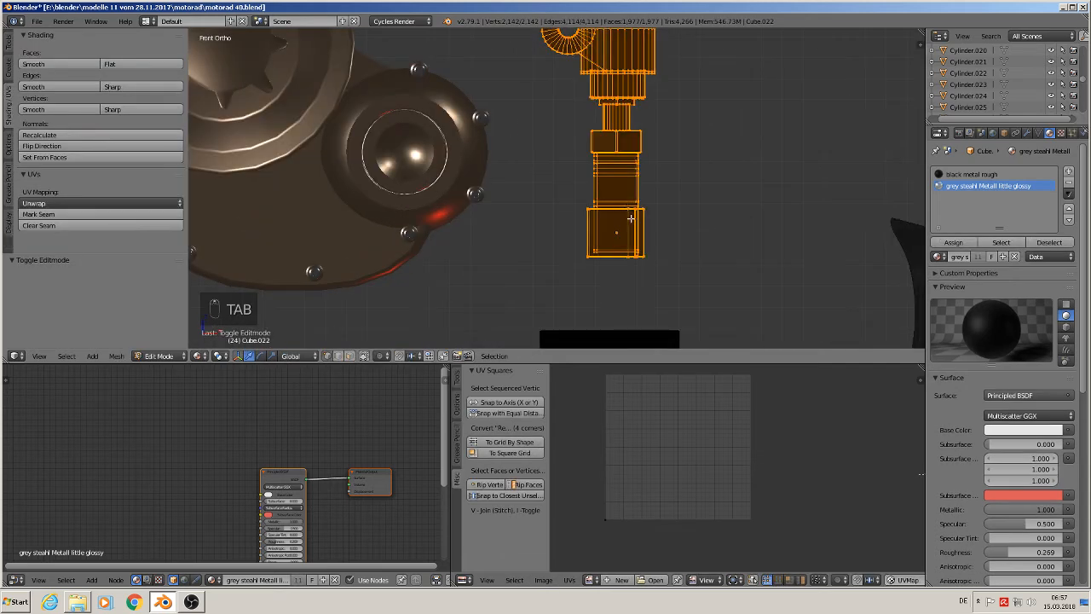
pyautogui.press('a')
pyautogui.press('a')
pyautogui.press('l')
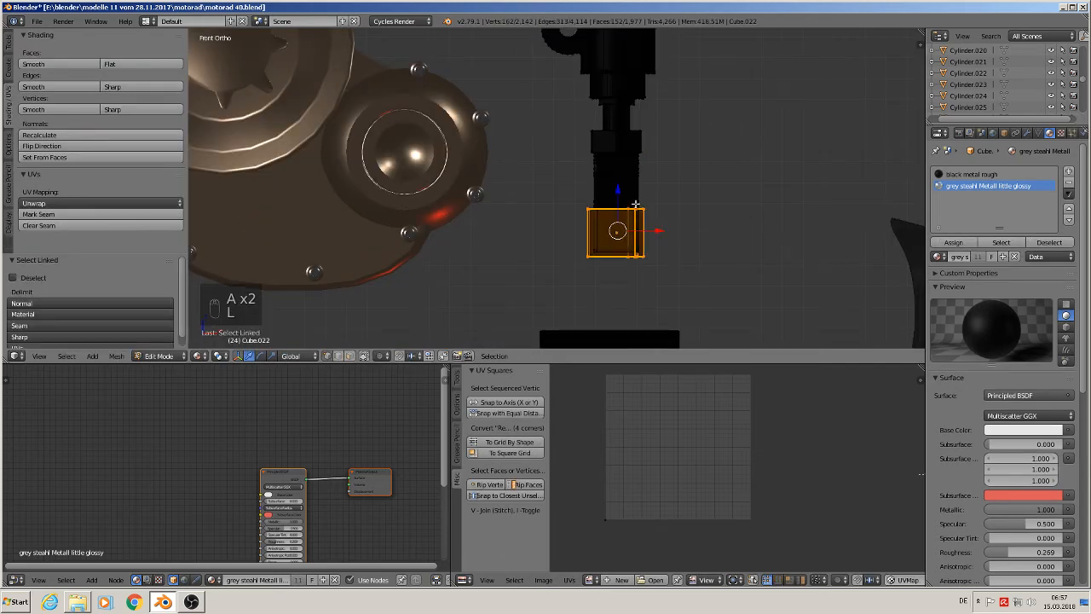
pyautogui.press('l')
pyautogui.moveTo(602, 201); pyautogui.dragTo(580, 205, button='middle')
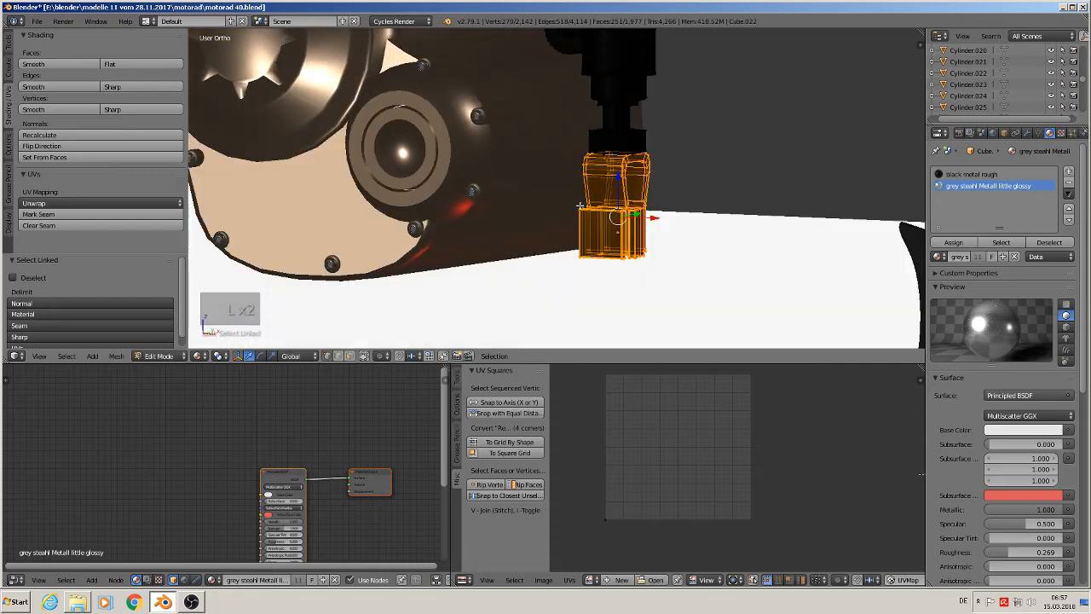
pyautogui.press('l')
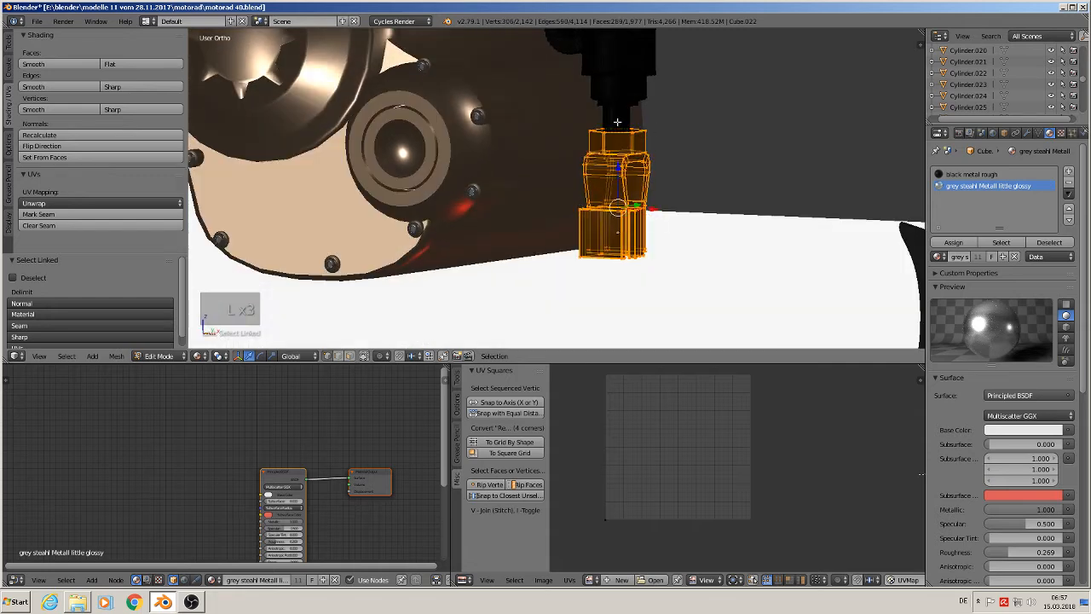
pyautogui.press('l')
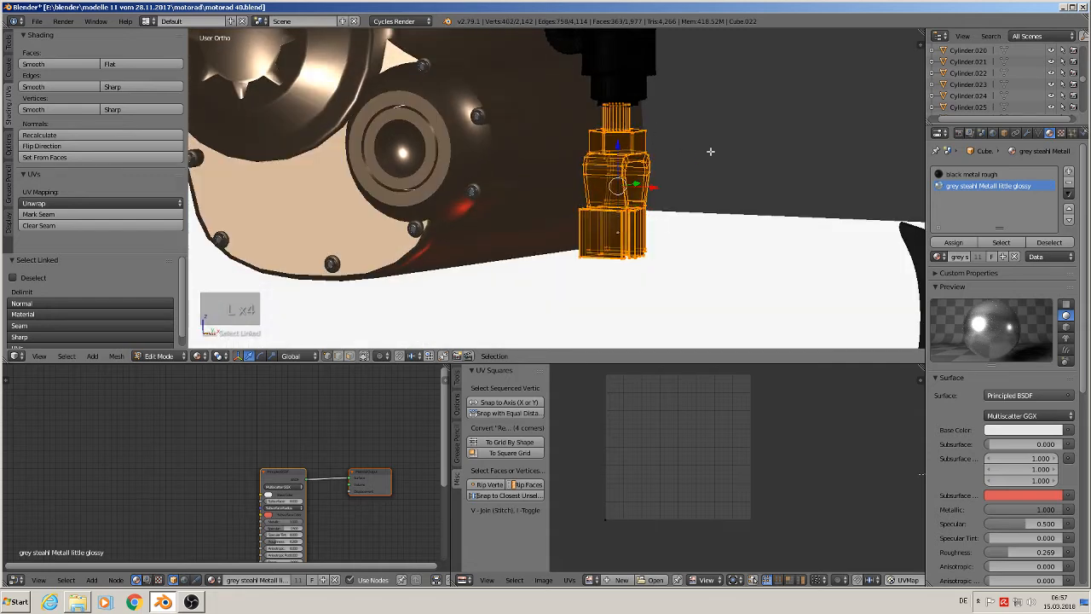
pyautogui.click(953, 242)
pyautogui.press('Tab')
pyautogui.scroll(-5, 681, 250)
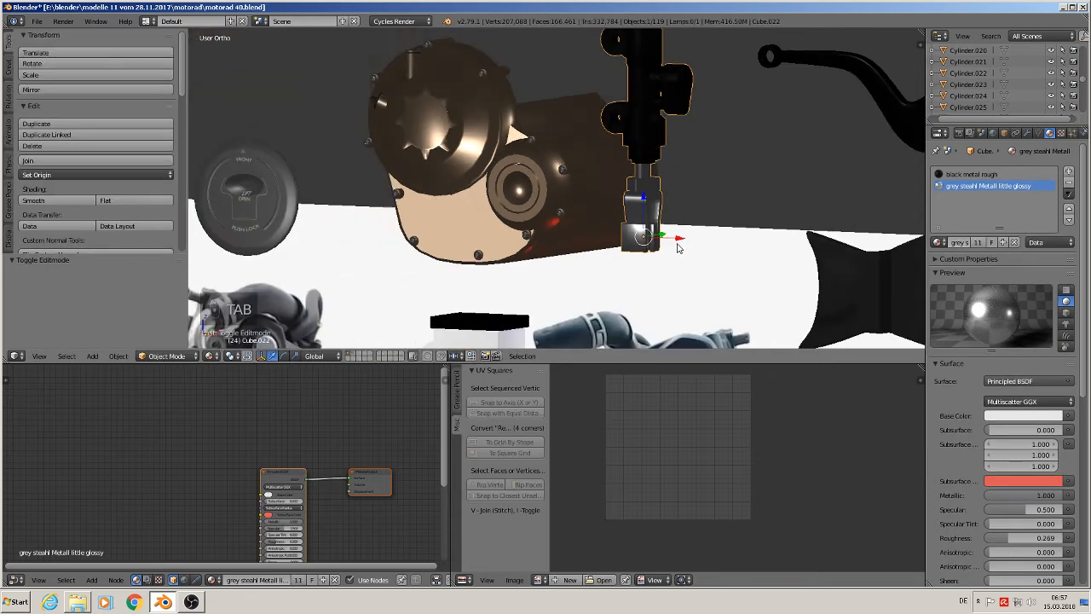
pyautogui.press('a')
pyautogui.press('a')
pyautogui.moveTo(698, 251); pyautogui.dragTo(726, 270, button='middle')
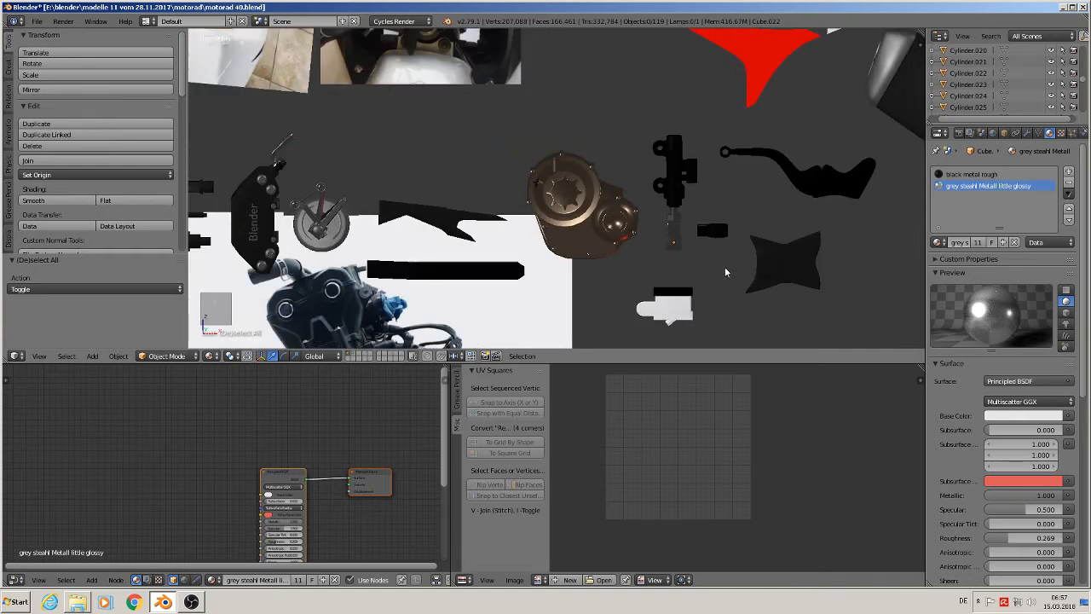
# Select the brake cylinder with its entire mesh and apply its rotation and scale in Object Mode.
pyautogui.press('KP_1')
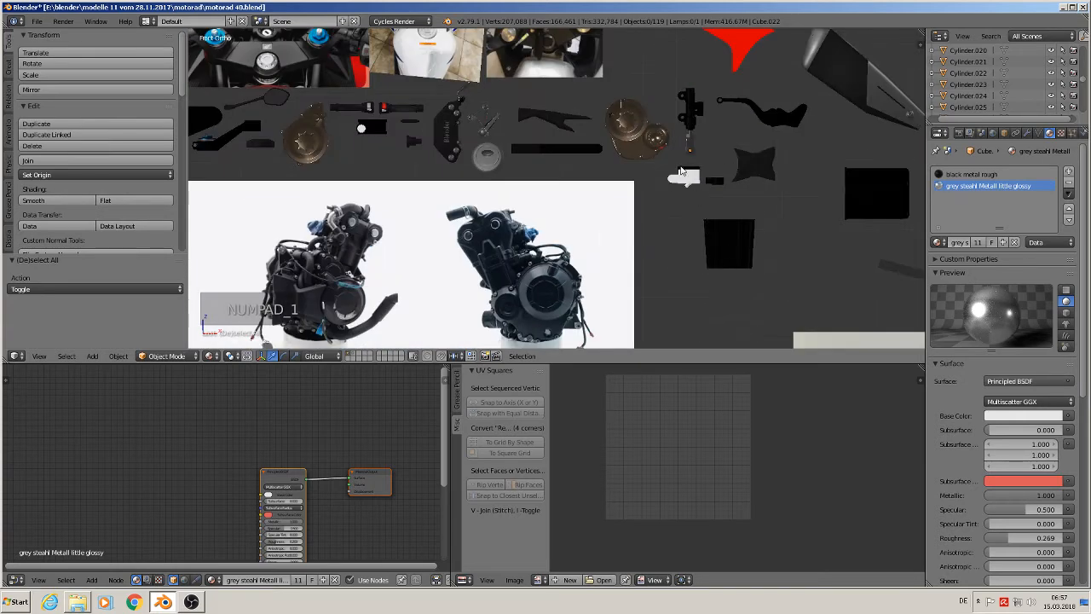
pyautogui.scroll(6, 680, 172)
pyautogui.rightClick(590, 184)
pyautogui.press('Tab')
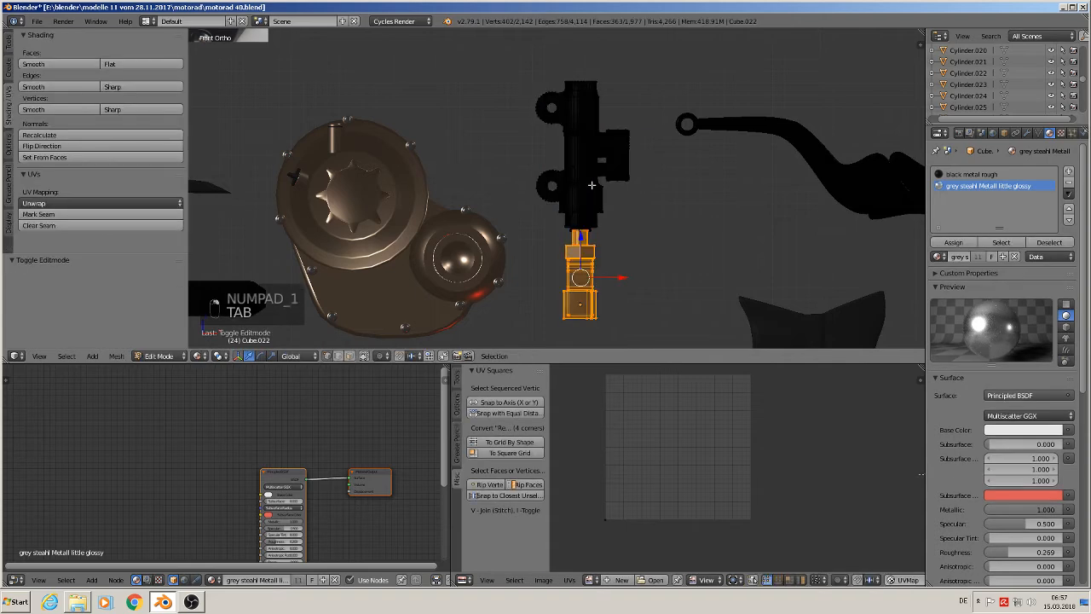
pyautogui.press('a')
pyautogui.press('a')
pyautogui.press('a')
pyautogui.press('a')
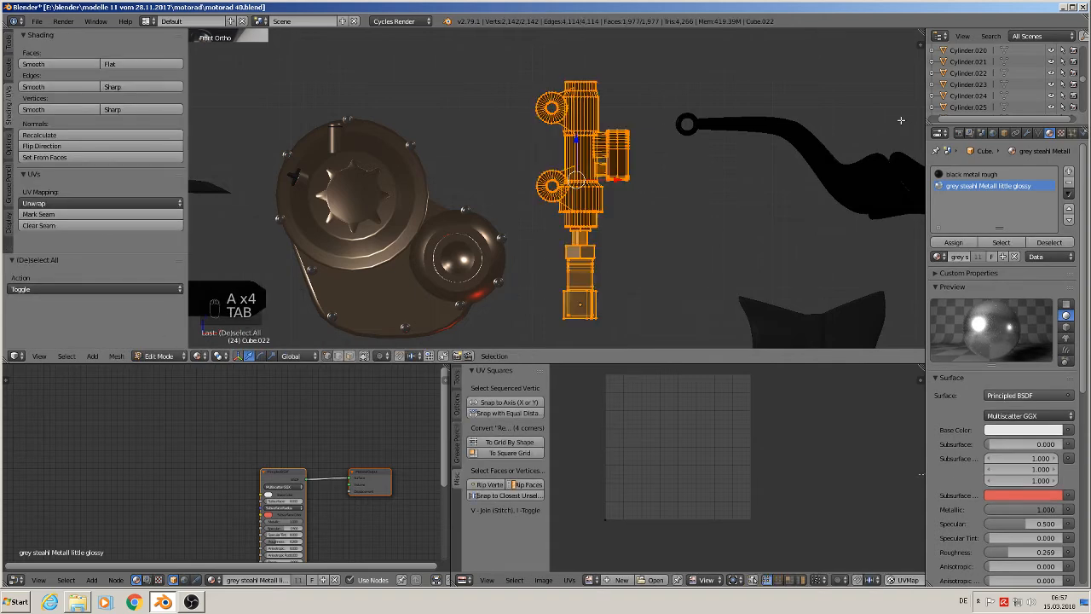
pyautogui.press('Tab')
pyautogui.click(128, 356)
pyautogui.moveTo(162, 270)
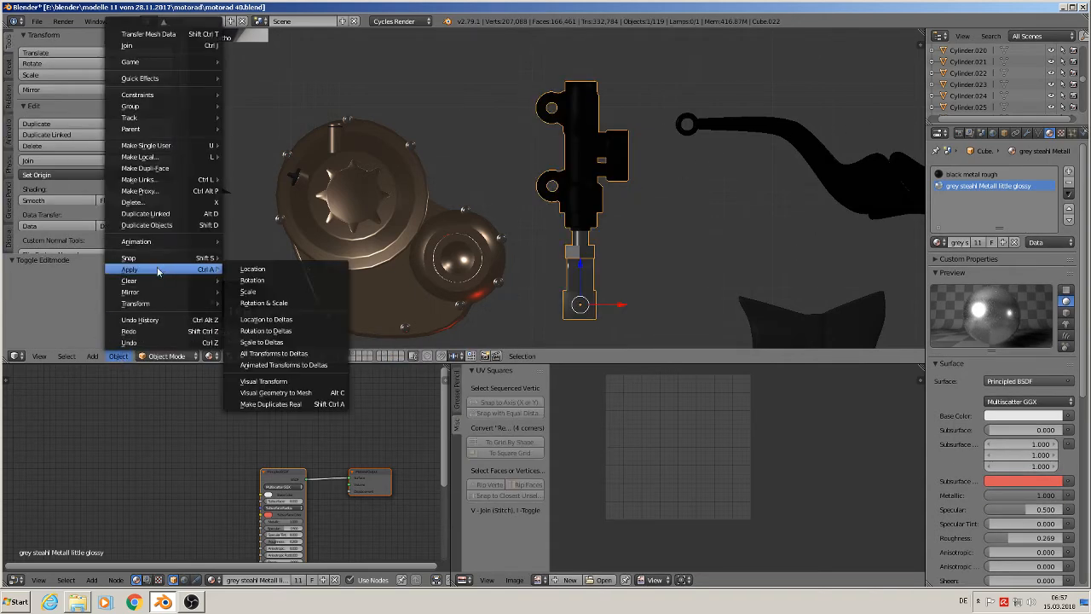
pyautogui.click(287, 299)
# Unwrap the brake cylinder's whole mesh and save the file.
pyautogui.press('Tab')
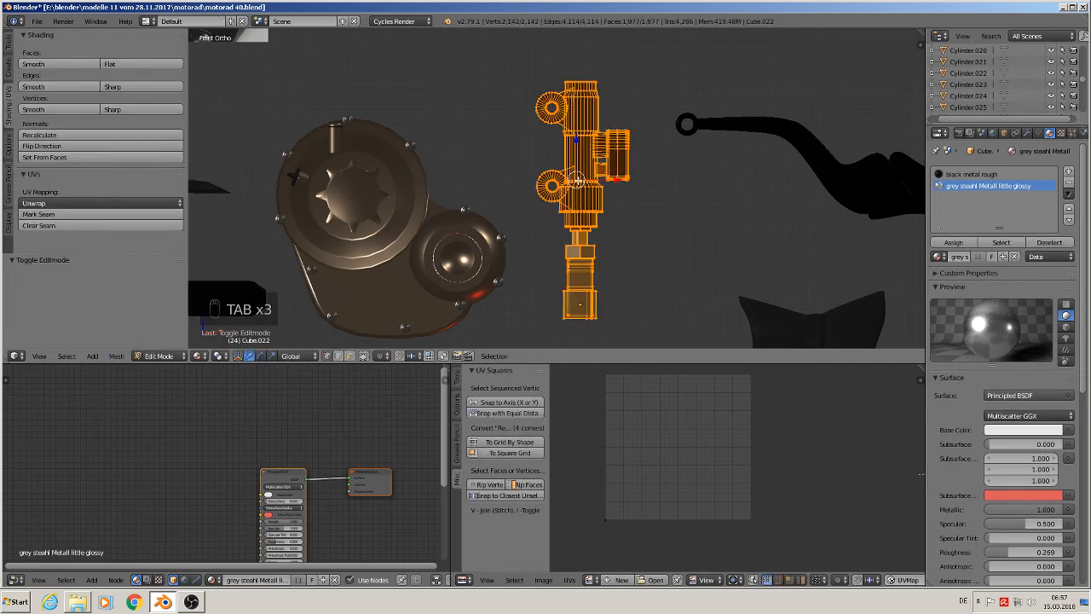
pyautogui.press('u')
pyautogui.click(578, 181)
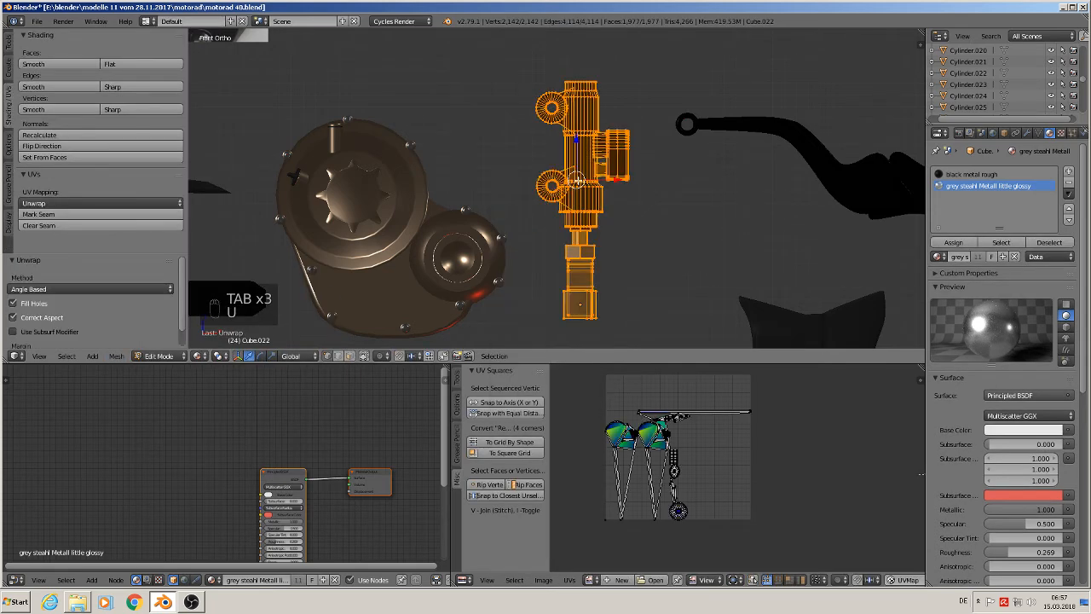
pyautogui.press('Tab')
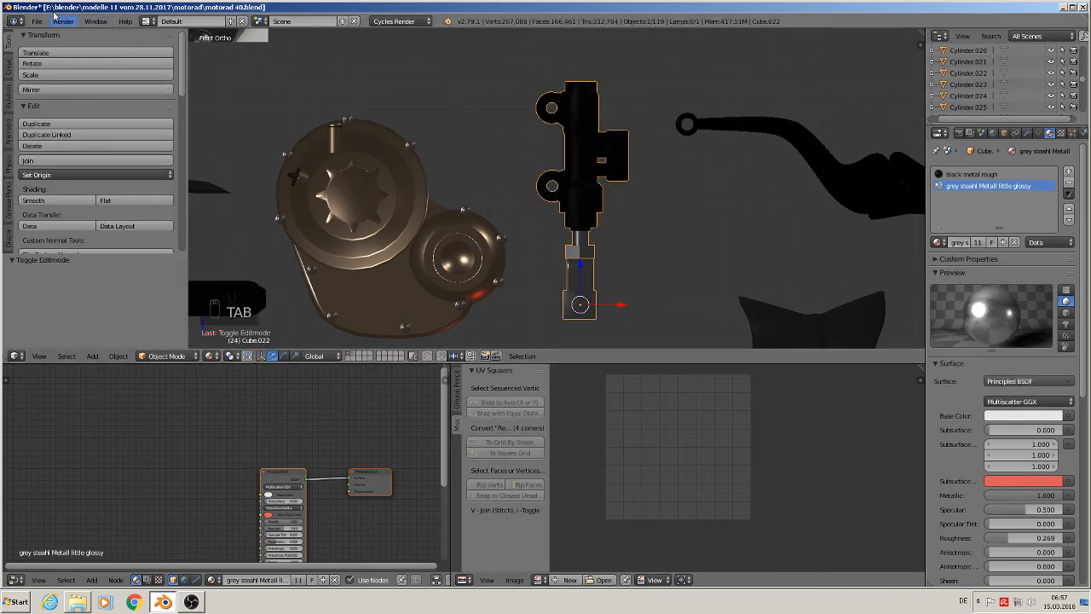
pyautogui.click(37, 20)
pyautogui.click(76, 109)
pyautogui.scroll(-1, 473, 170)
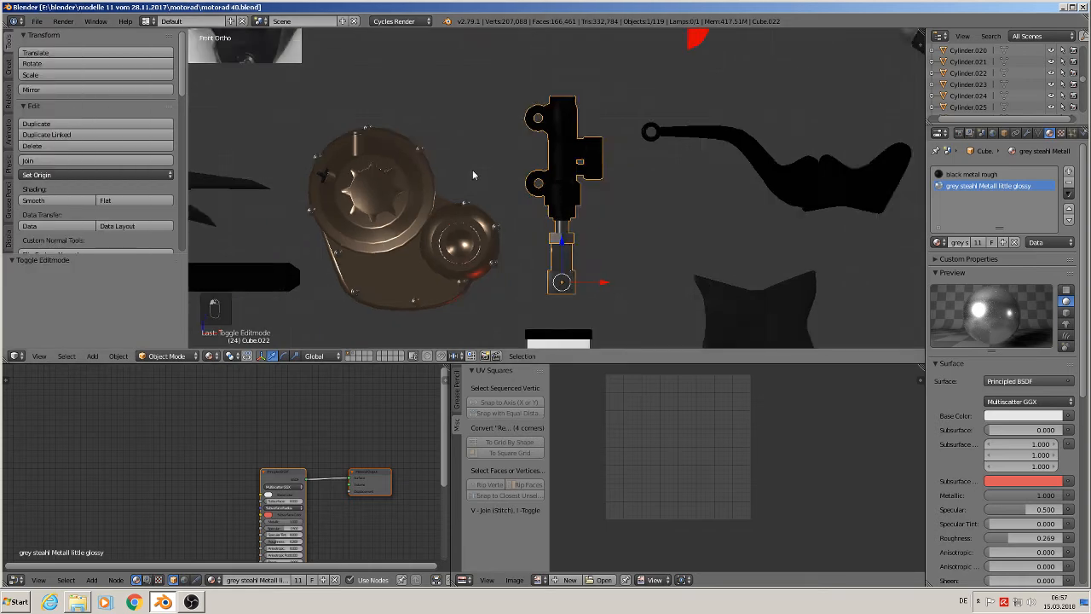
# Select the small white brake fluid reservoir with the black lid, stored just below the brake cylinder.
pyautogui.scroll(-10, 472, 169)
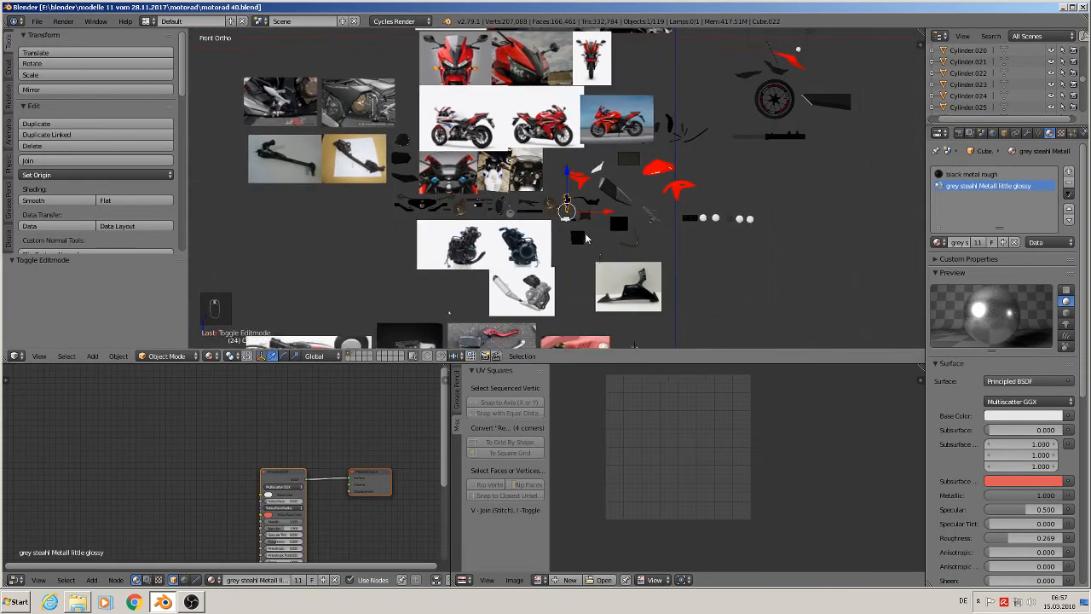
pyautogui.keyDown('shift'); pyautogui.moveTo(586, 240); pyautogui.dragTo(529, 159, button='middle'); pyautogui.keyUp('shift')
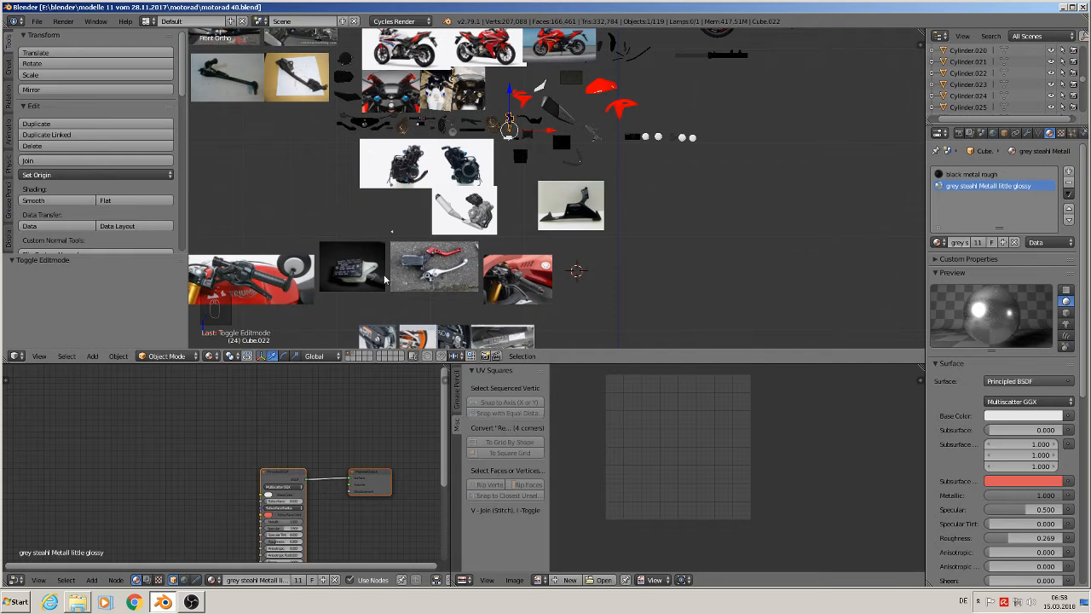
pyautogui.scroll(4, 378, 283)
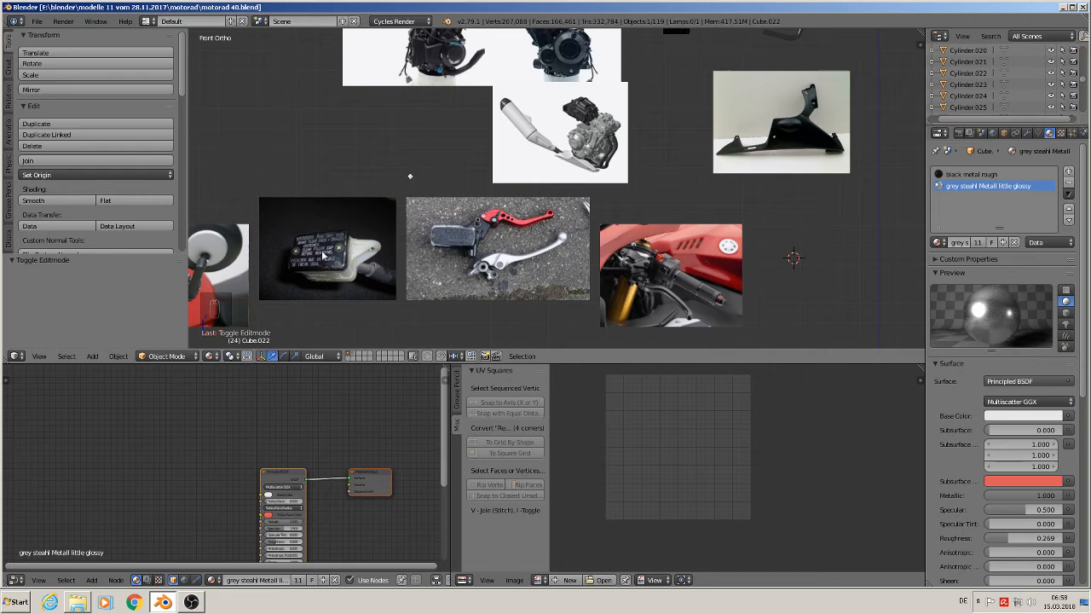
pyautogui.keyDown('shift'); pyautogui.moveTo(702, 75); pyautogui.dragTo(525, 297, button='middle'); pyautogui.keyUp('shift')
pyautogui.scroll(3, 524, 293)
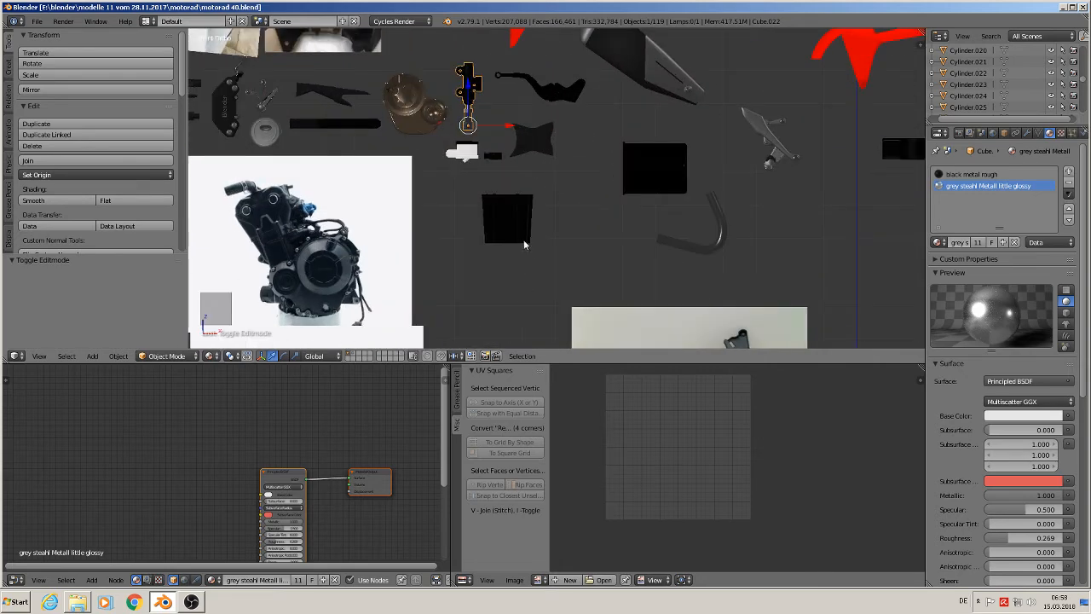
pyautogui.scroll(2, 489, 162)
pyautogui.rightClick(474, 153)
pyautogui.moveTo(473, 155); pyautogui.dragTo(425, 220, button='middle')
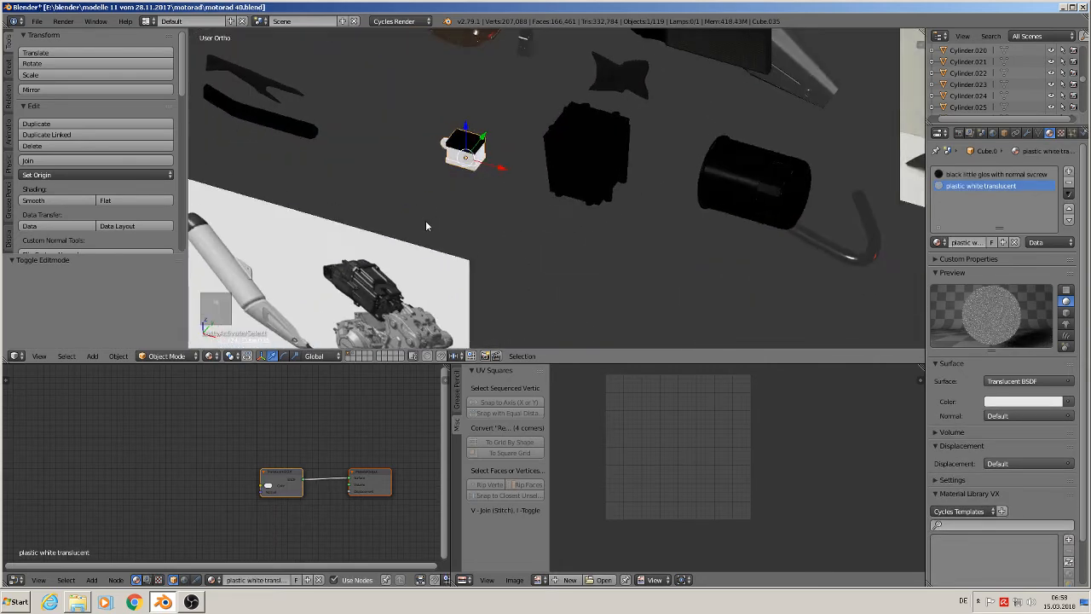
pyautogui.scroll(2, 456, 193)
pyautogui.moveTo(530, 183); pyautogui.dragTo(637, 294, button='middle')
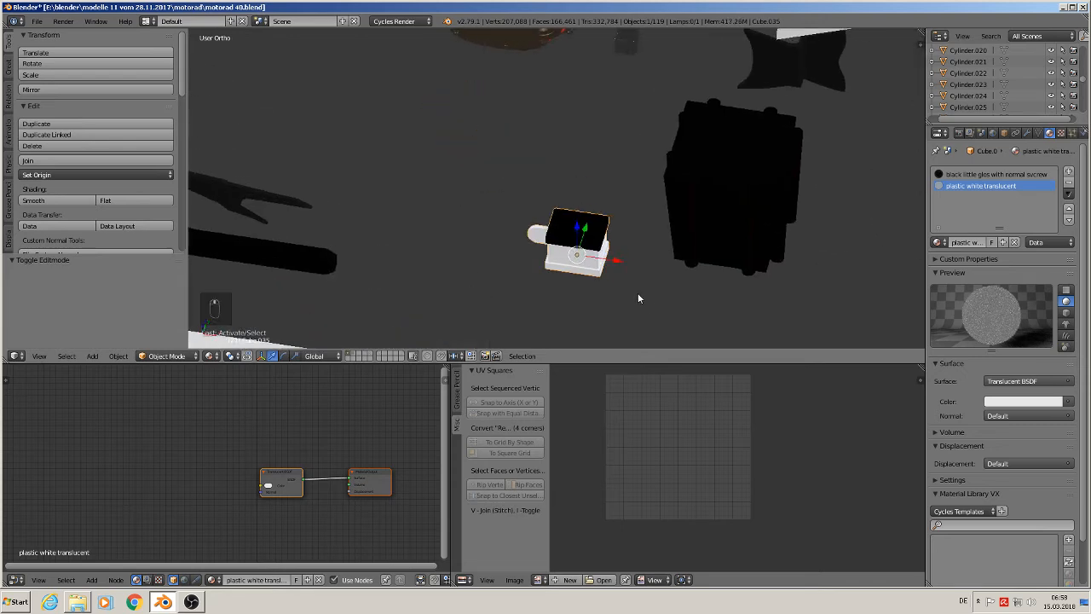
pyautogui.scroll(6, 629, 264)
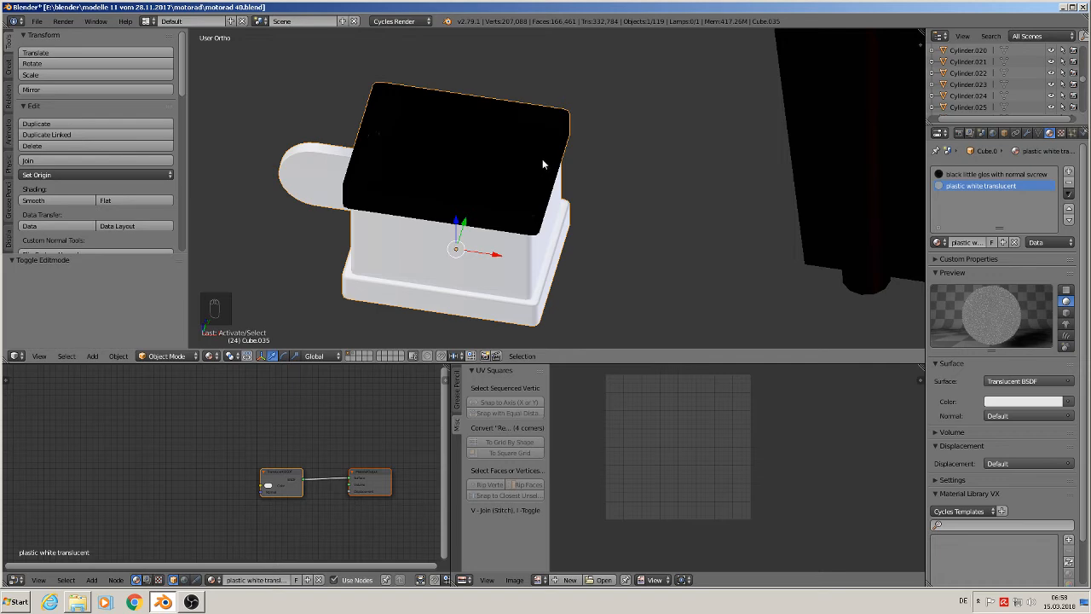
# Assign the "black little glos with normal svcrew" material to the narrow strip face on the reservoir lid in Edit Mode.
pyautogui.press('Tab')
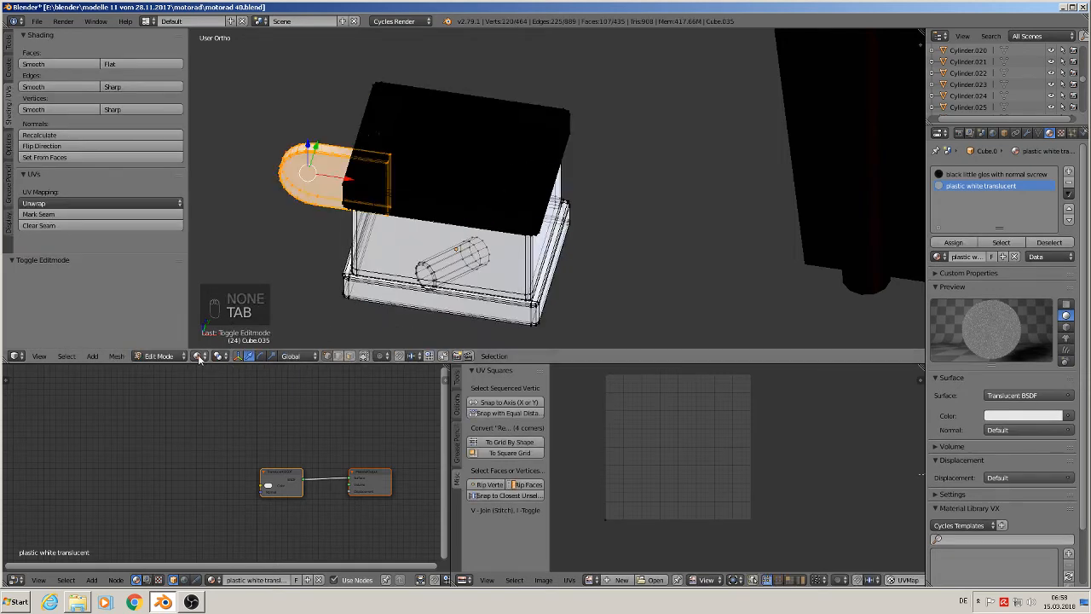
pyautogui.click(351, 357)
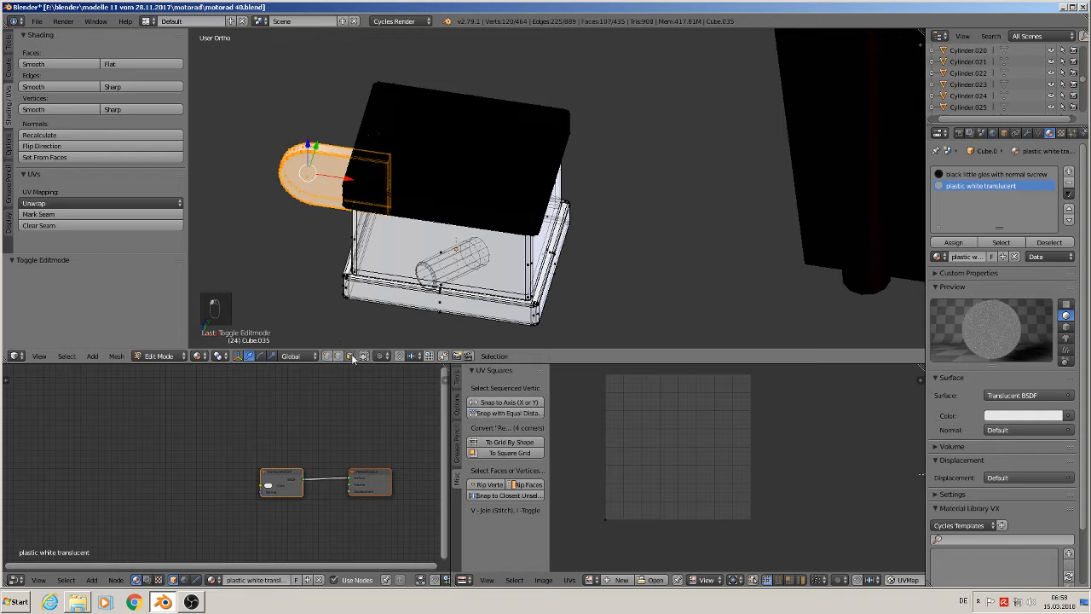
pyautogui.rightClick(525, 159)
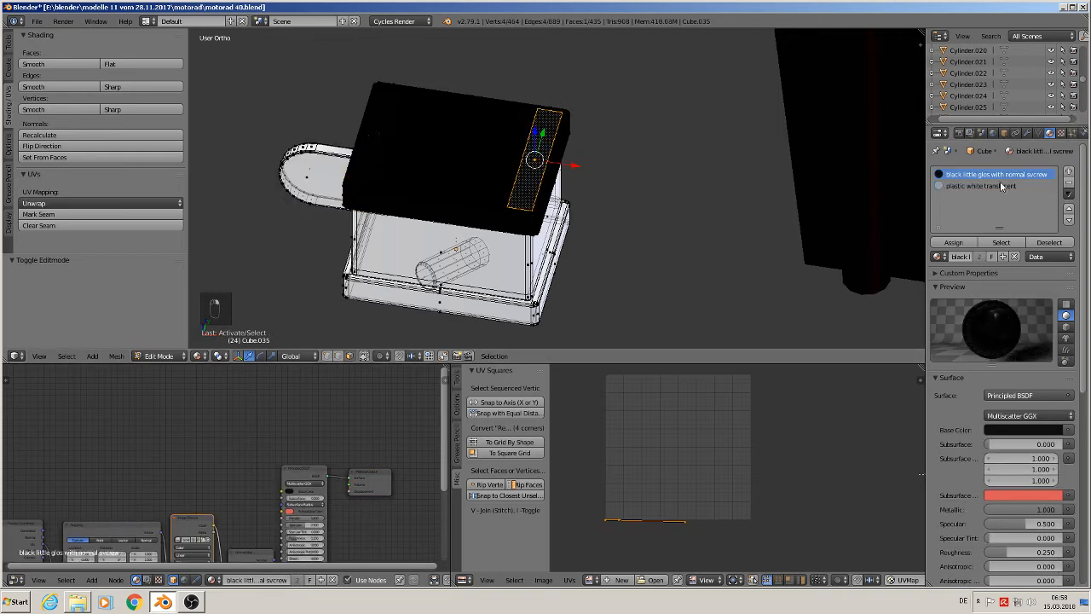
pyautogui.click(954, 243)
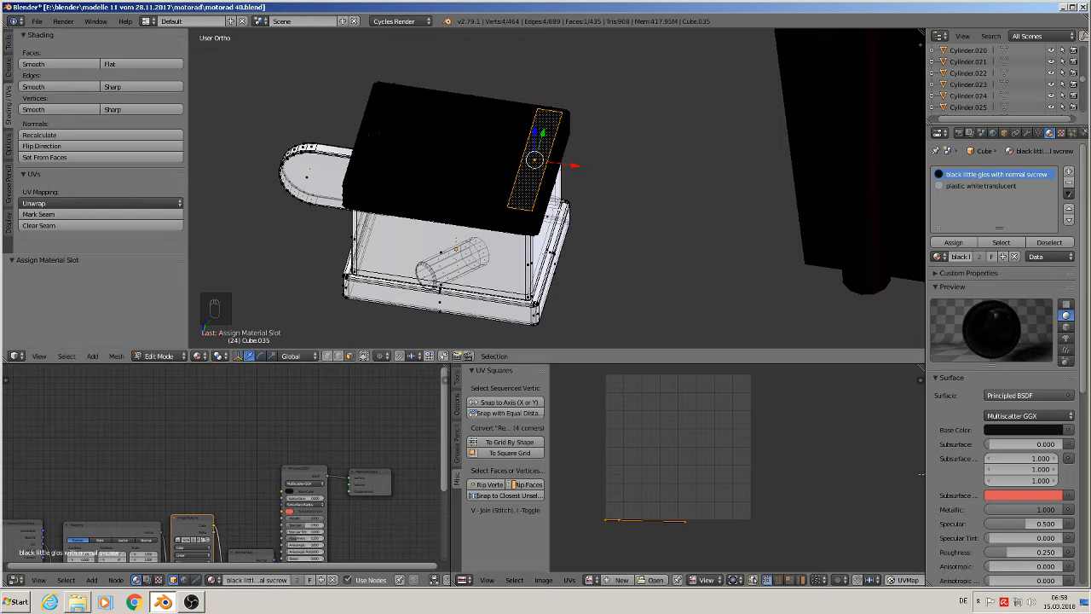
# Unwrap the lid's strip face and move its UV island up to about the middle of the UV area.
pyautogui.press('u')
pyautogui.click(522, 214)
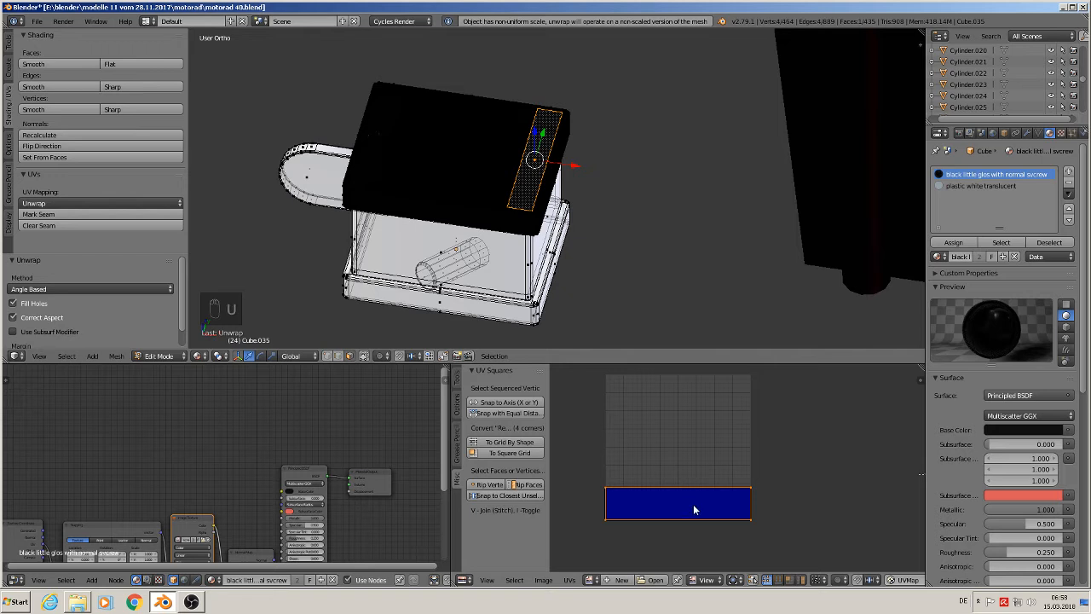
pyautogui.press('a')
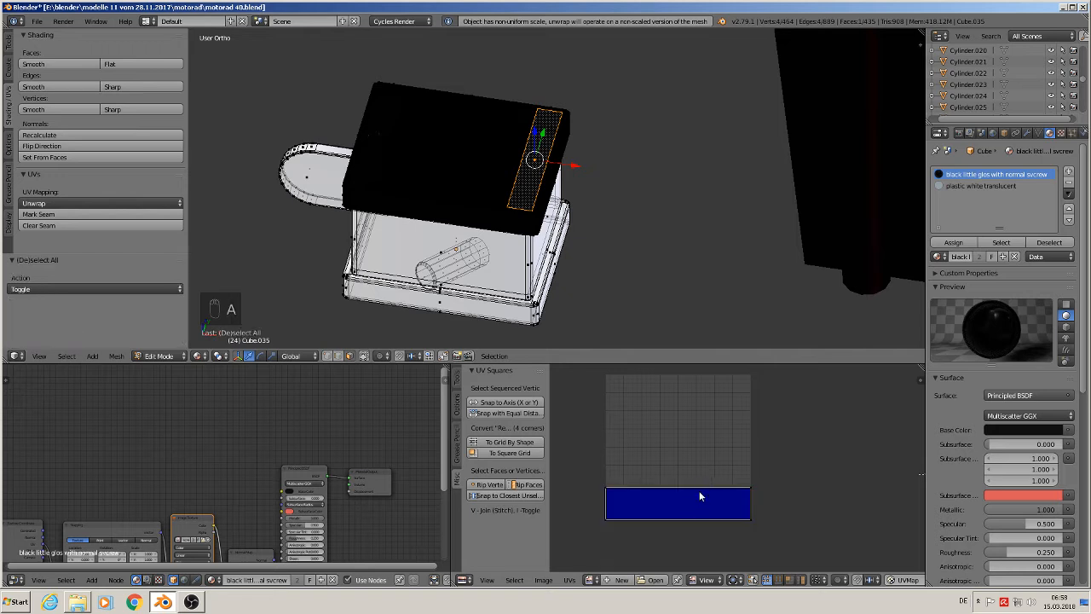
pyautogui.press('a')
pyautogui.press('g')
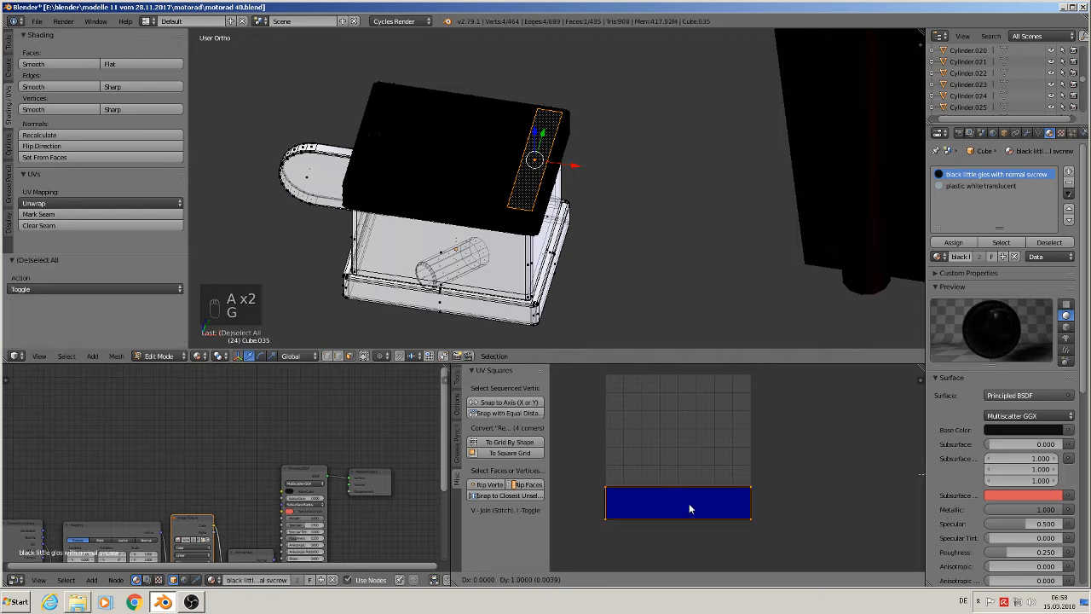
pyautogui.click(681, 435)
# Show the existing "screw head uv normal" image behind the strip's UV island.
pyautogui.click(594, 580)
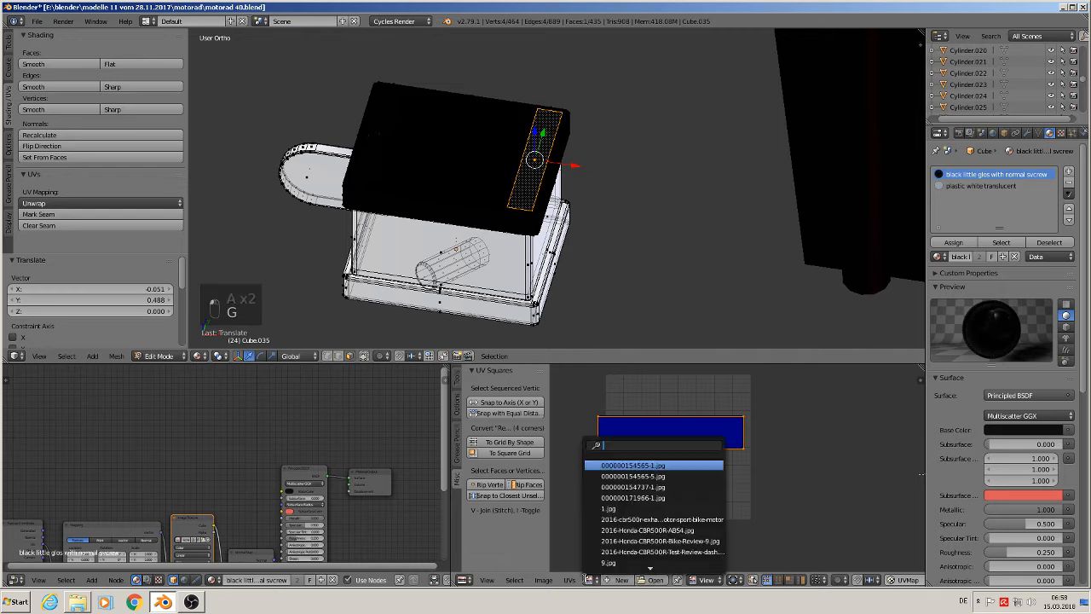
pyautogui.scroll(-12, 651, 501)
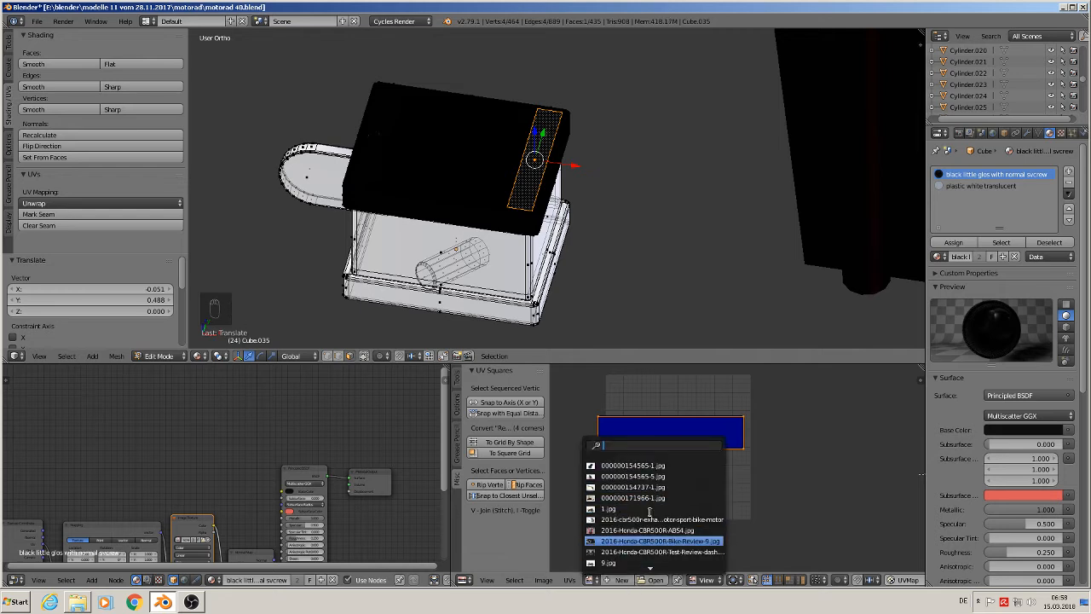
pyautogui.scroll(-3, 650, 517)
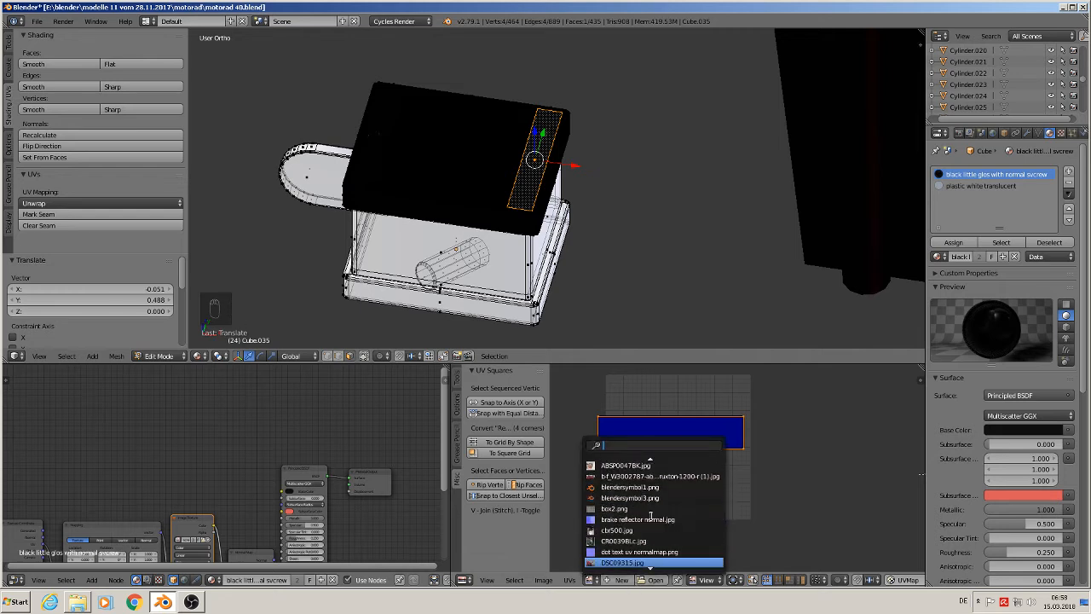
pyautogui.scroll(-1, 650, 516)
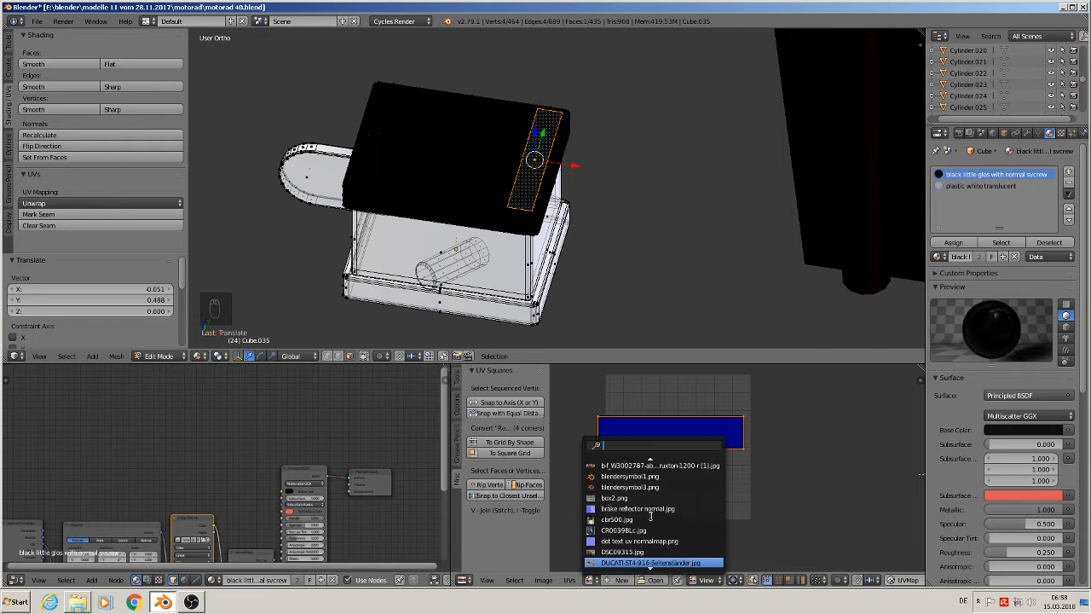
pyautogui.scroll(-15, 650, 515)
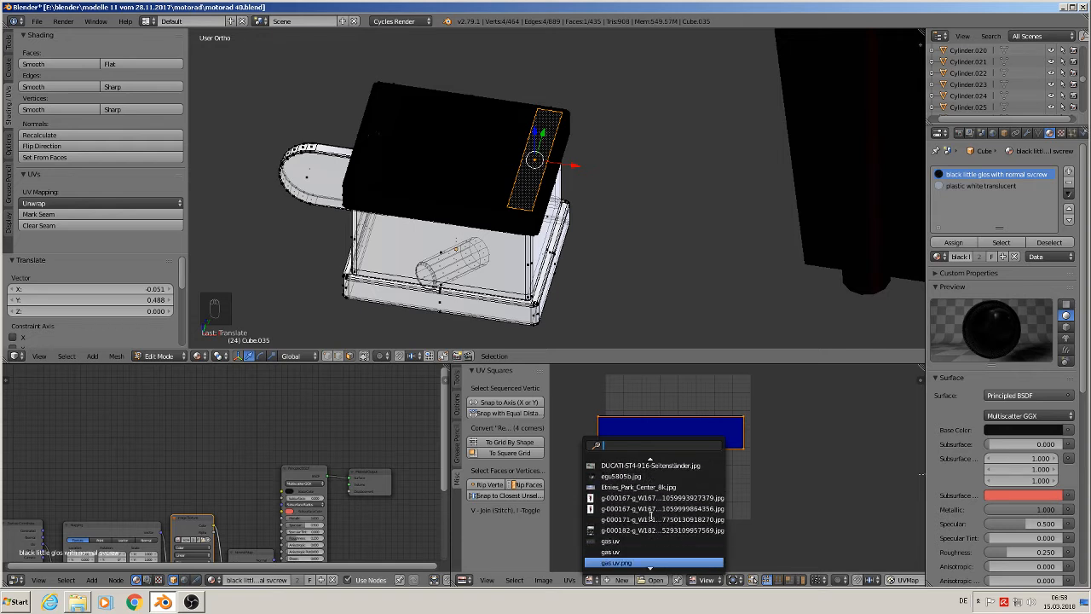
pyautogui.scroll(-6, 651, 516)
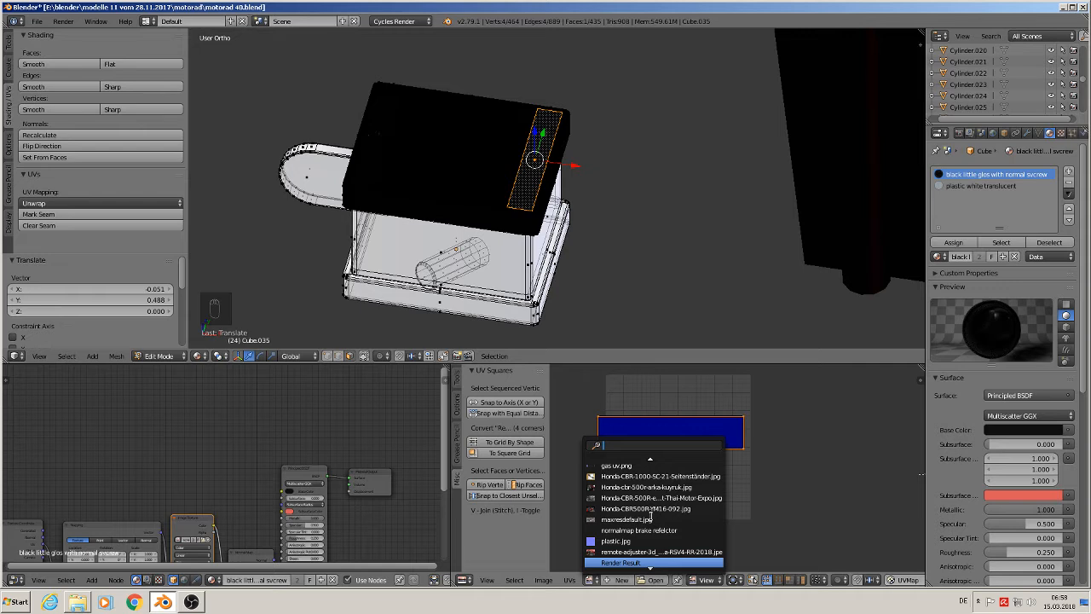
pyautogui.scroll(-6, 650, 517)
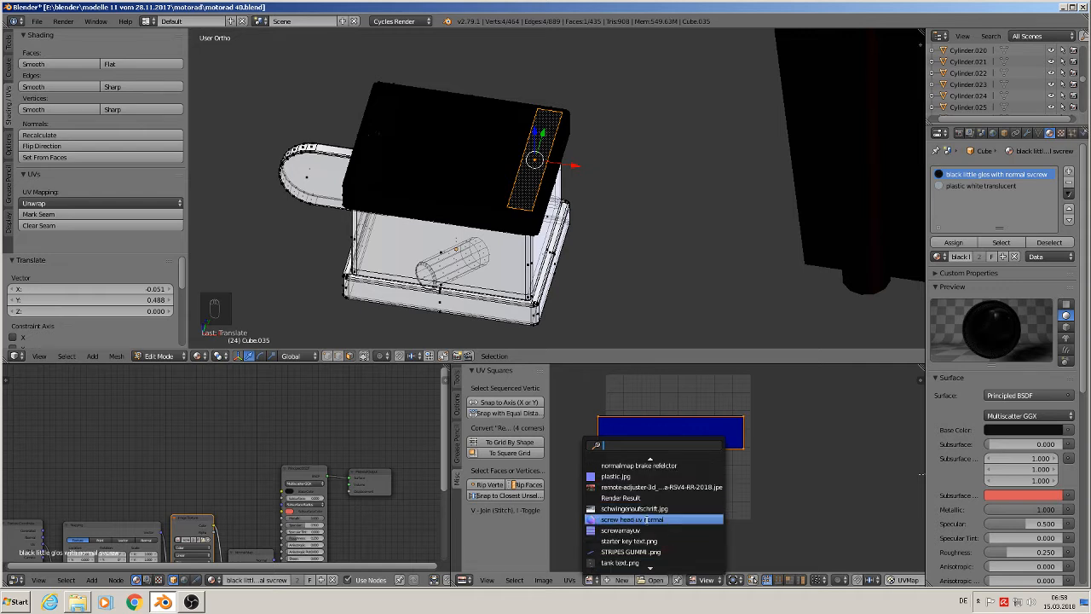
pyautogui.click(647, 519)
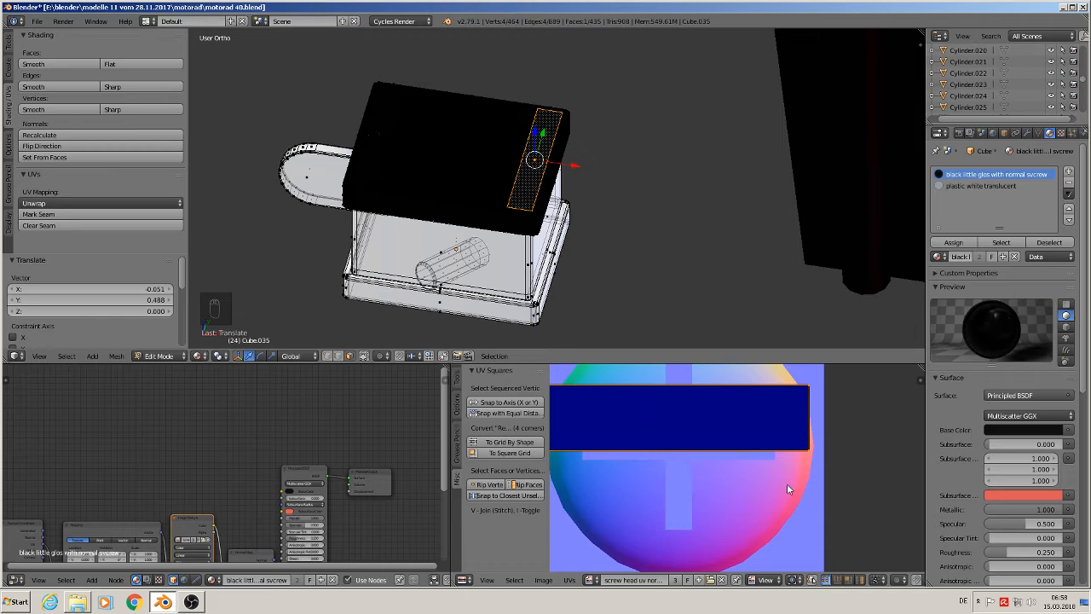
# Scale the strip's UV island against the screw head image and return the reservoir to Object Mode.
pyautogui.press('s')
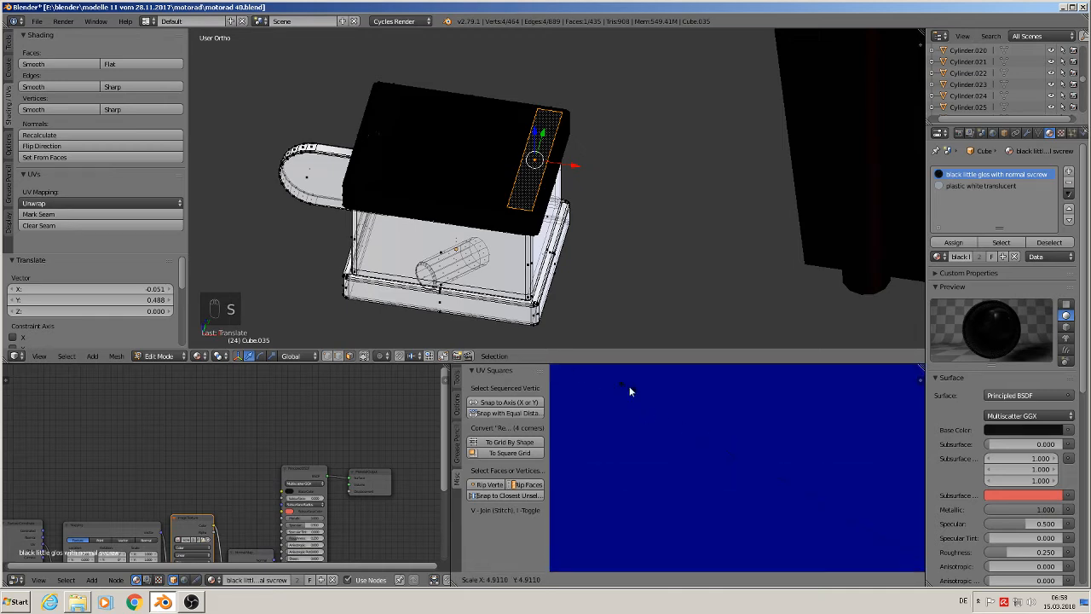
pyautogui.click(615, 353)
pyautogui.press('Tab')
pyautogui.moveTo(597, 285); pyautogui.dragTo(534, 144, button='middle')
pyautogui.keyDown('shift'); pyautogui.moveTo(511, 247); pyautogui.dragTo(580, 239, button='middle'); pyautogui.keyUp('shift')
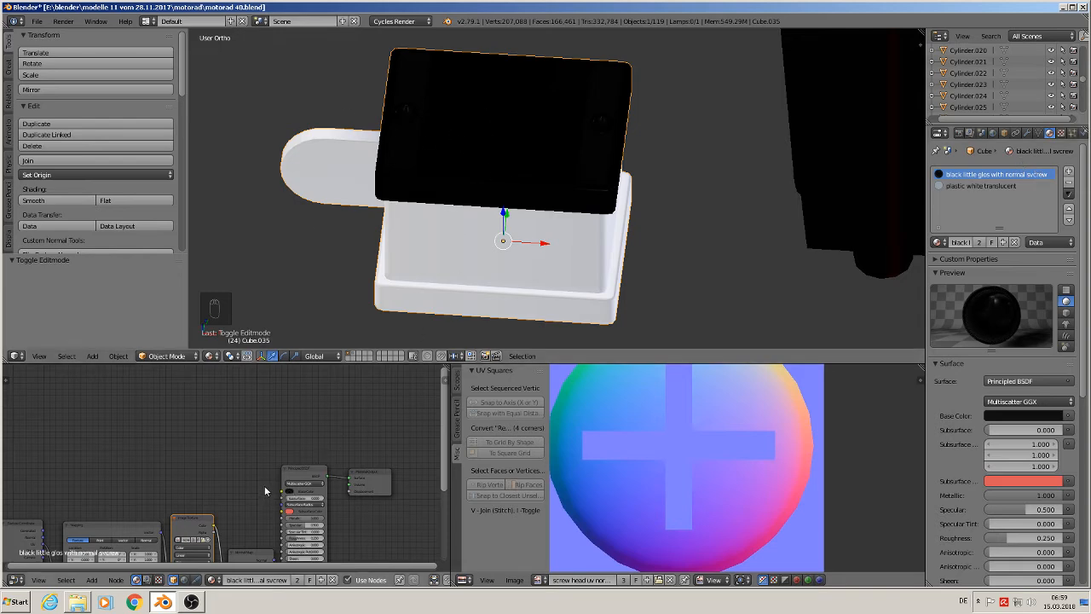
# Duplicate the black screw material's Image Texture node and place the copy above the original.
pyautogui.moveTo(265, 479); pyautogui.dragTo(293, 385, button='middle')
pyautogui.scroll(-1, 286, 433)
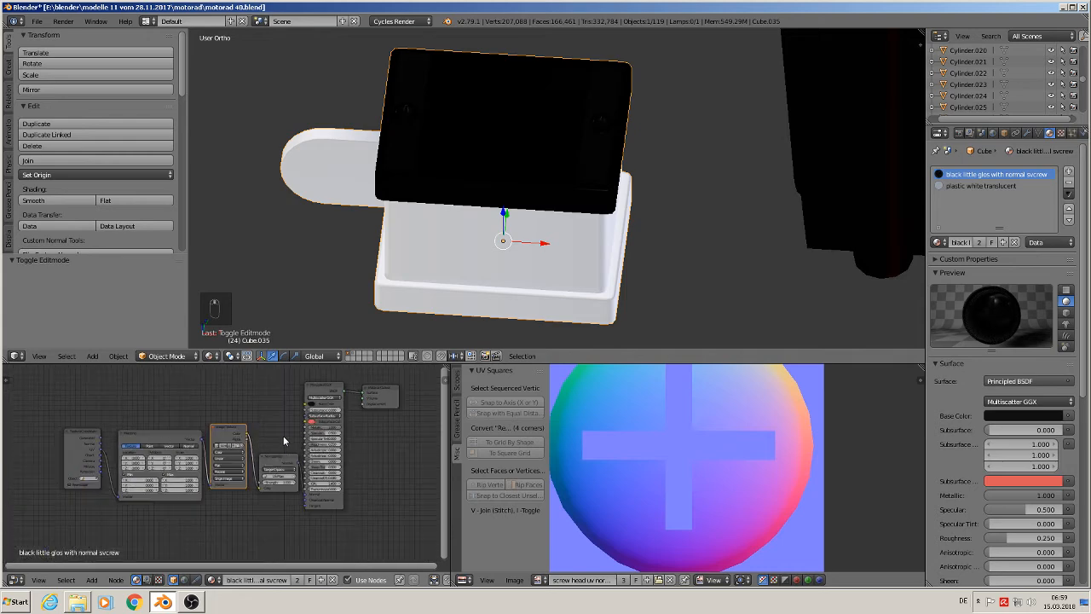
pyautogui.moveTo(300, 477); pyautogui.dragTo(225, 497, button='middle')
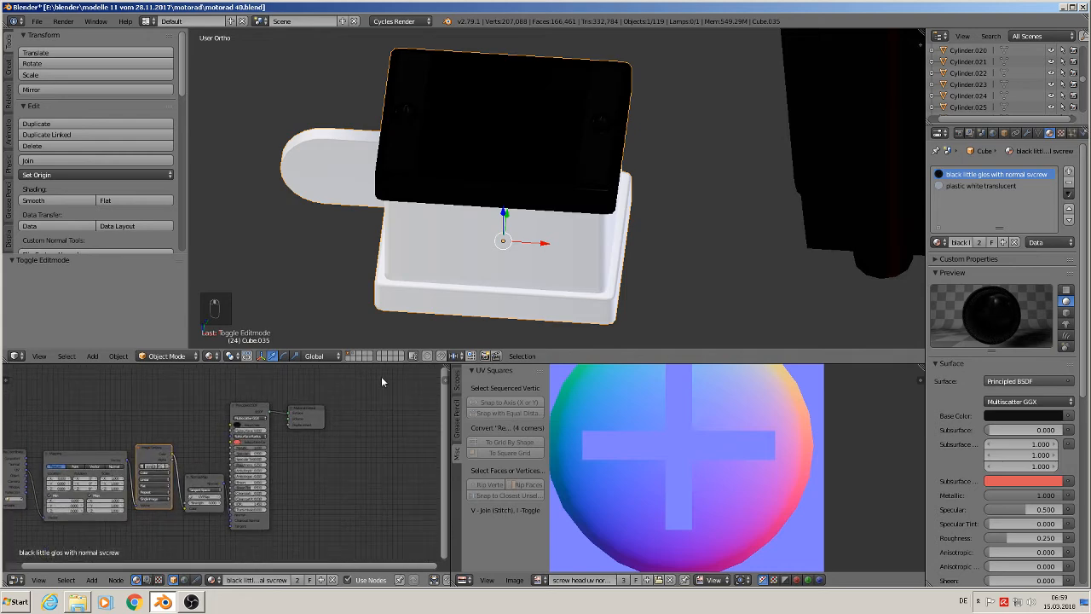
pyautogui.moveTo(418, 403); pyautogui.dragTo(36, 415, button='middle')
pyautogui.scroll(4, 150, 461)
pyautogui.click(245, 463)
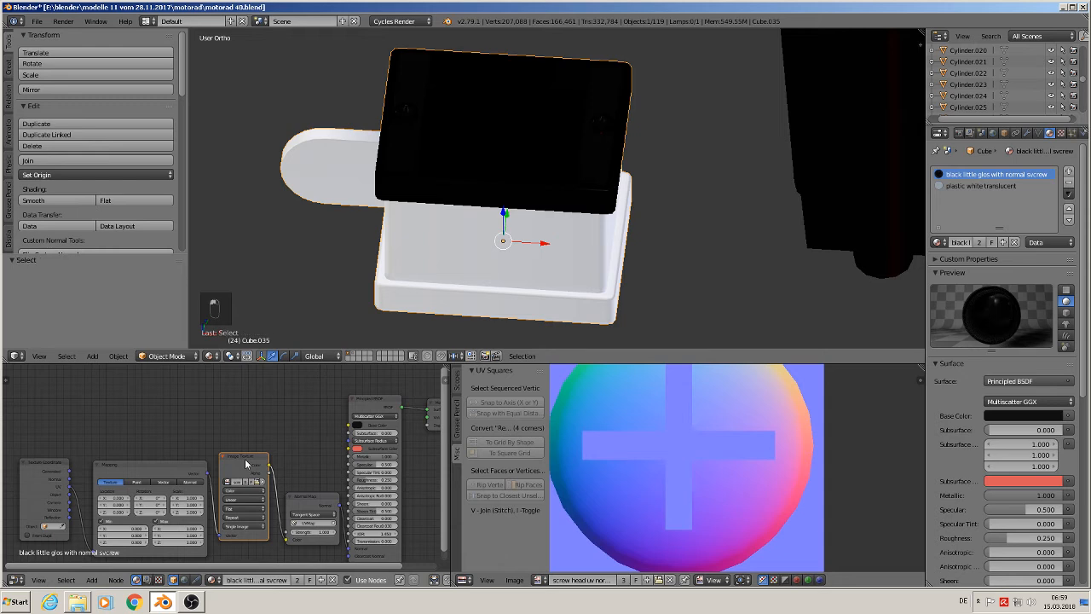
pyautogui.hotkey('shift', 'd')
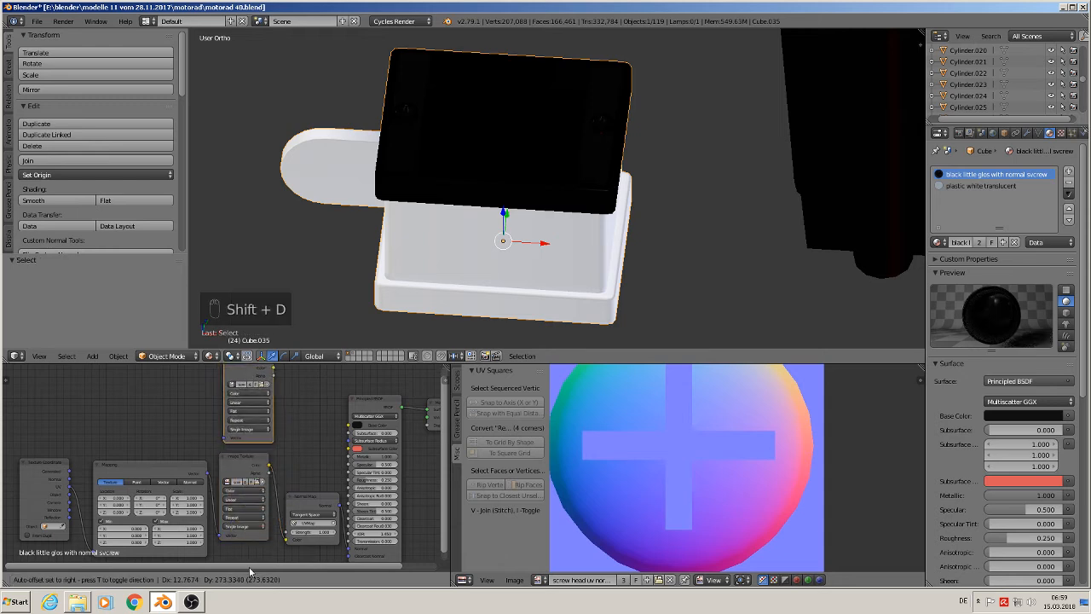
pyautogui.click(250, 366)
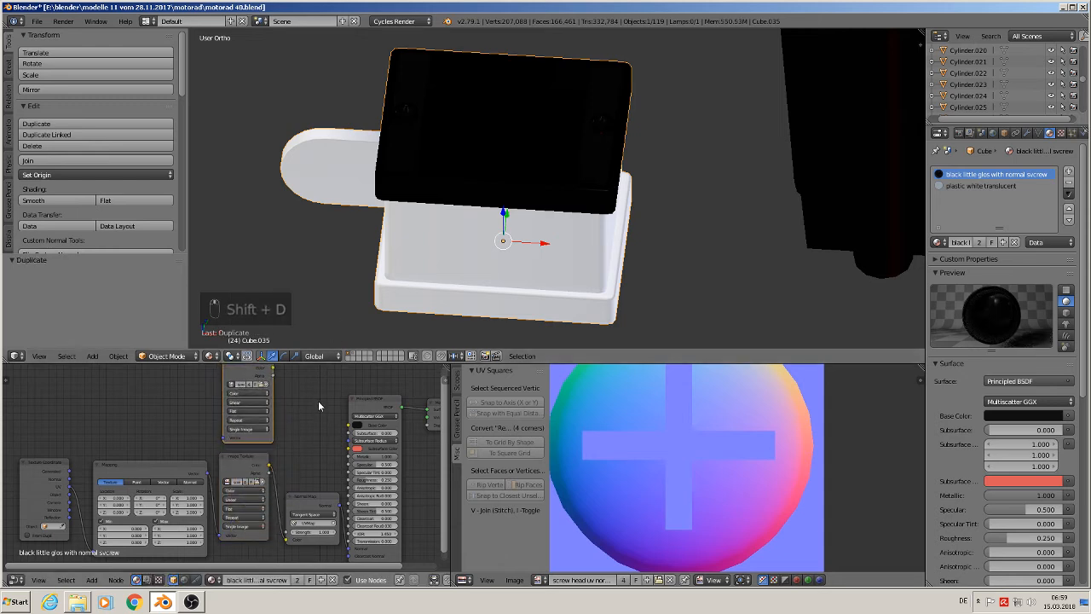
# Load "brake text1.png" from the textures folder into the duplicated Image Texture node, using thumbnails to find it.
pyautogui.moveTo(318, 401); pyautogui.dragTo(334, 437, button='middle')
pyautogui.scroll(2, 280, 423)
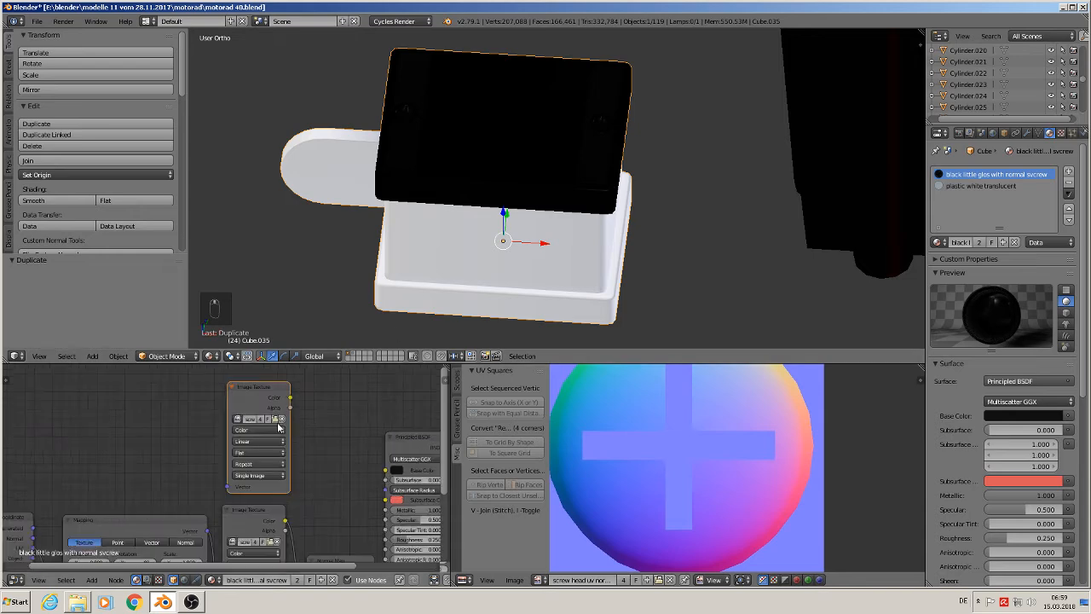
pyautogui.click(278, 418)
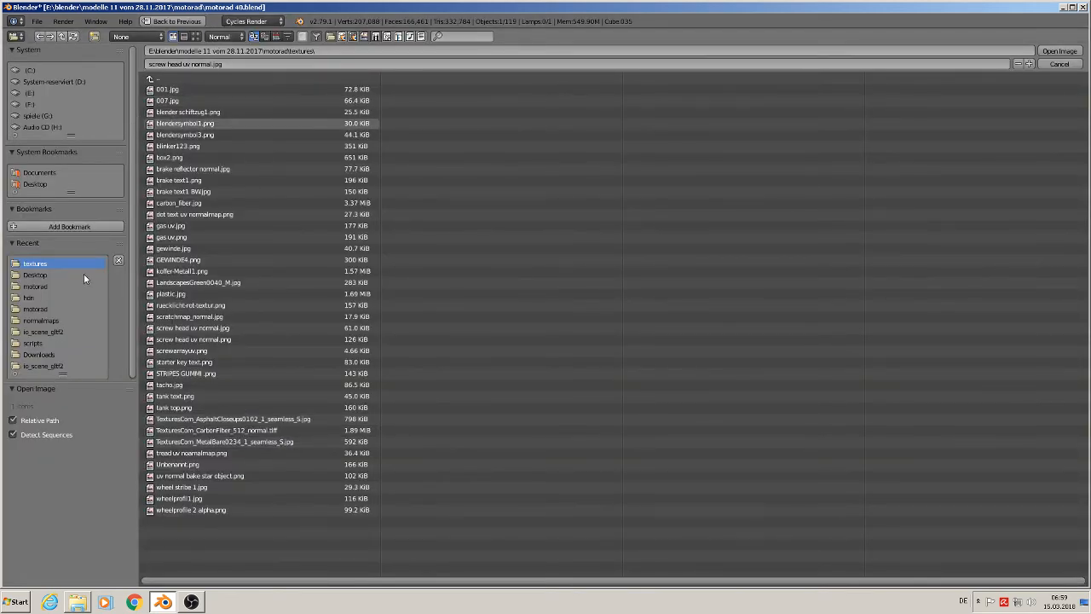
pyautogui.click(195, 36)
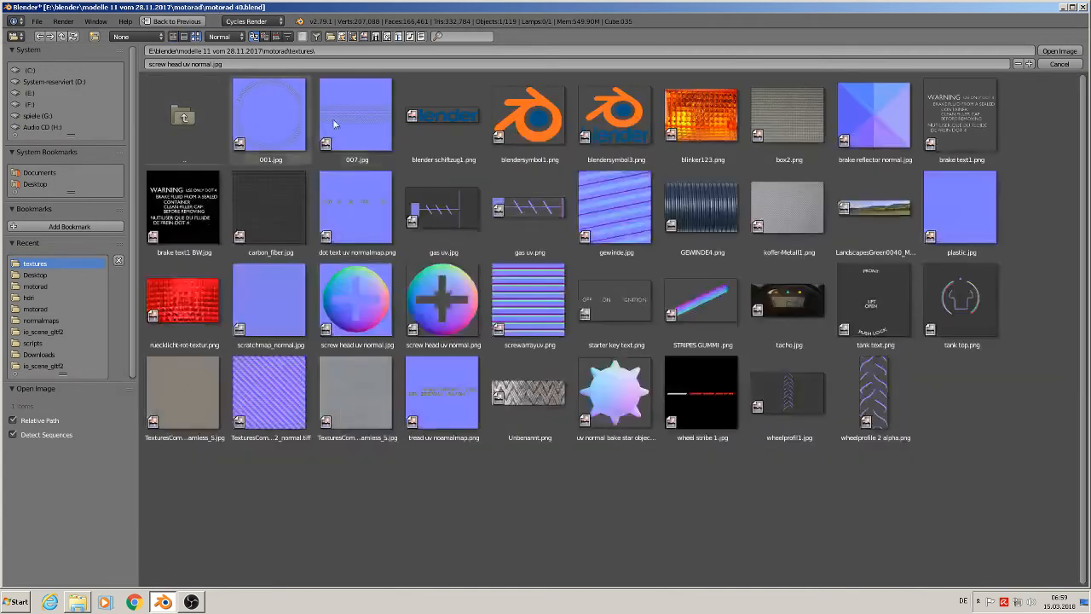
pyautogui.doubleClick(968, 125)
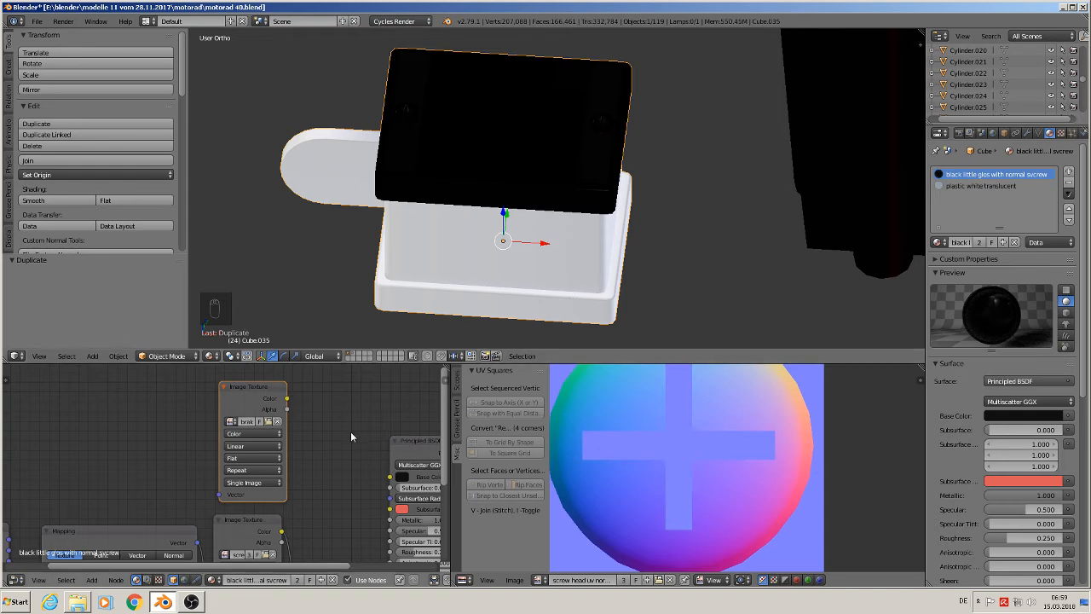
# Move the Material Output node farther away from the Principled BSDF node to widen the gap between them.
pyautogui.scroll(-1, 388, 453)
pyautogui.moveTo(299, 468); pyautogui.dragTo(183, 470, button='middle')
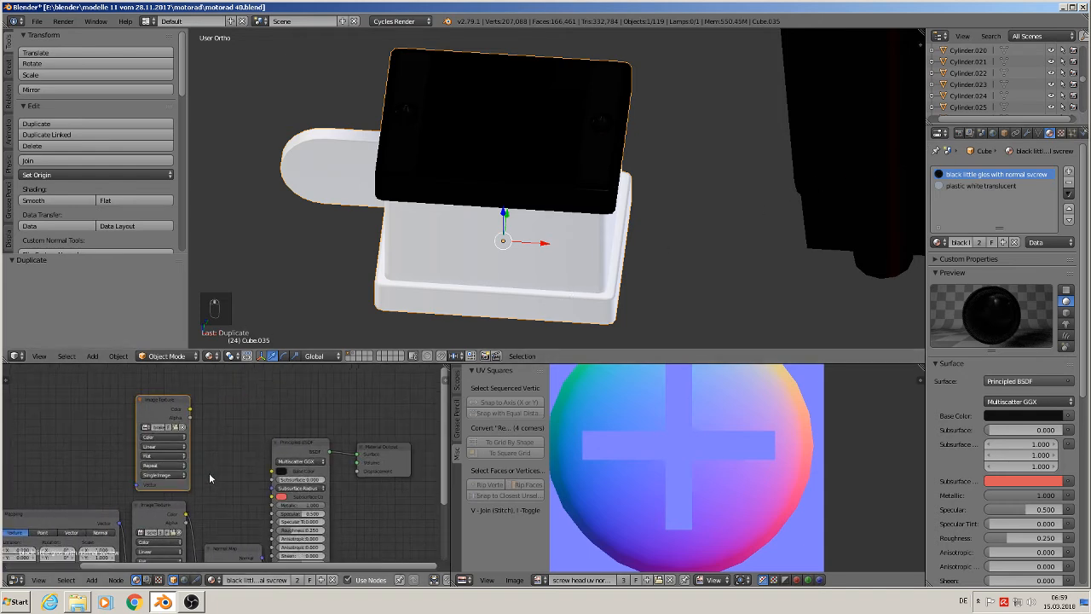
pyautogui.scroll(-5, 238, 486)
pyautogui.moveTo(322, 472); pyautogui.dragTo(377, 457)
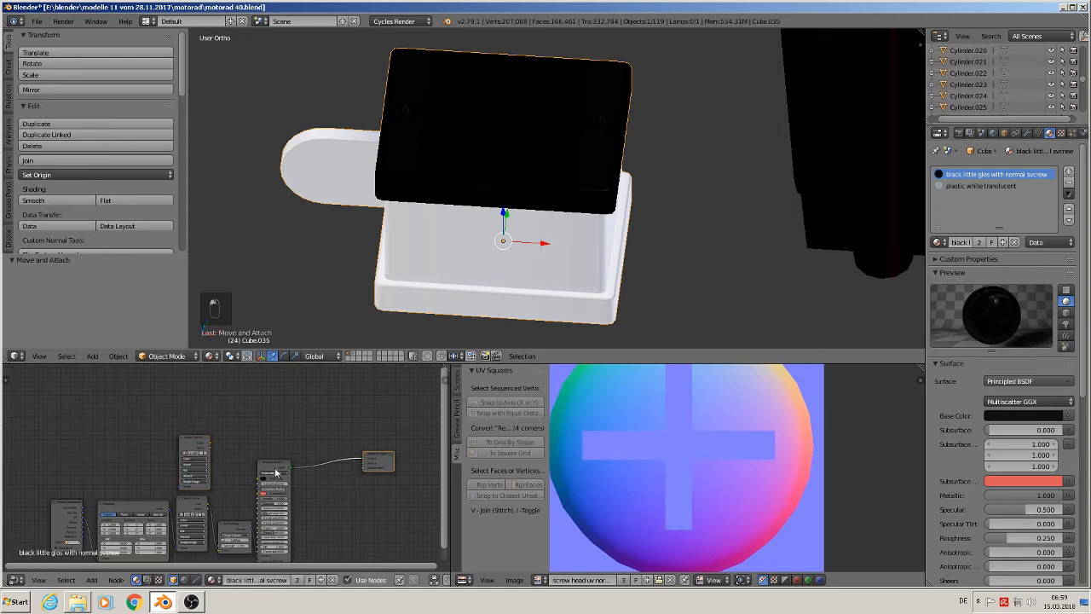
# Duplicate the Principled BSDF node, place the copy above the original, and set the copy's Base Color to white.
pyautogui.moveTo(275, 471); pyautogui.dragTo(289, 490)
pyautogui.hotkey('shift', 'd')
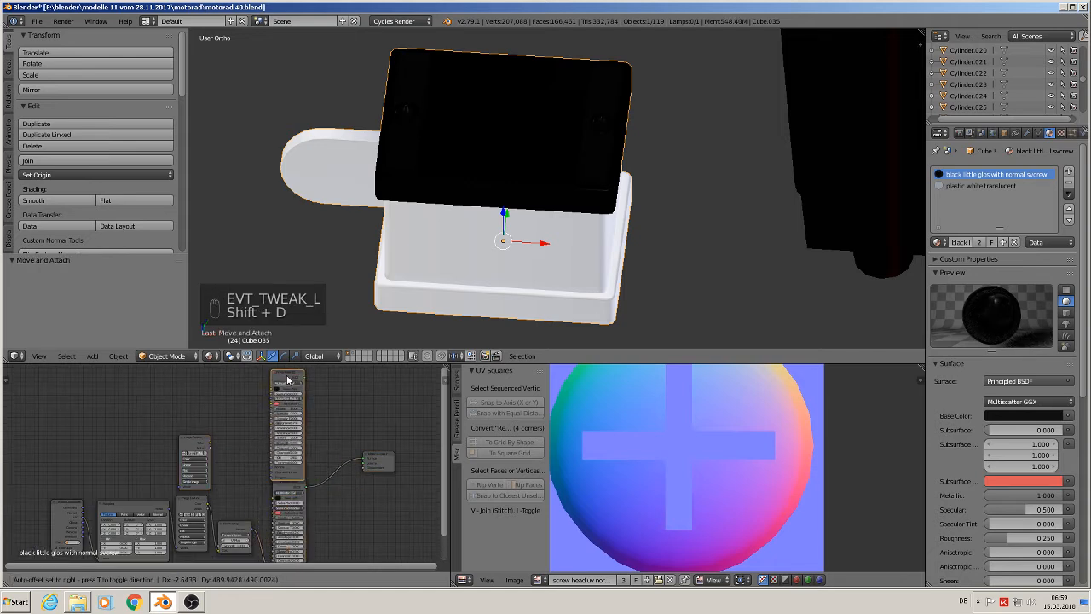
pyautogui.click(277, 388)
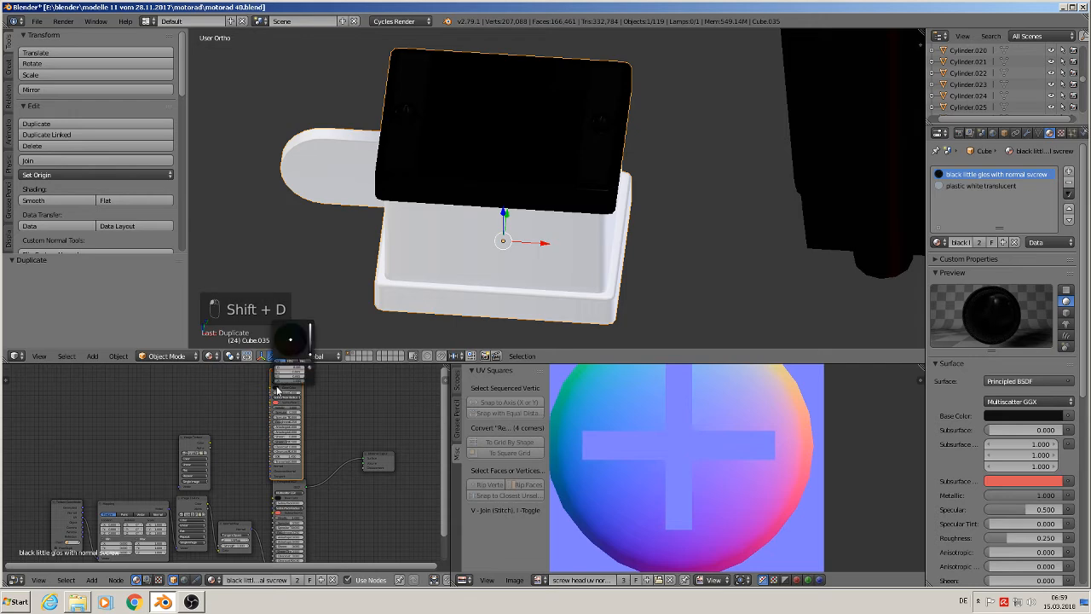
pyautogui.click(311, 326)
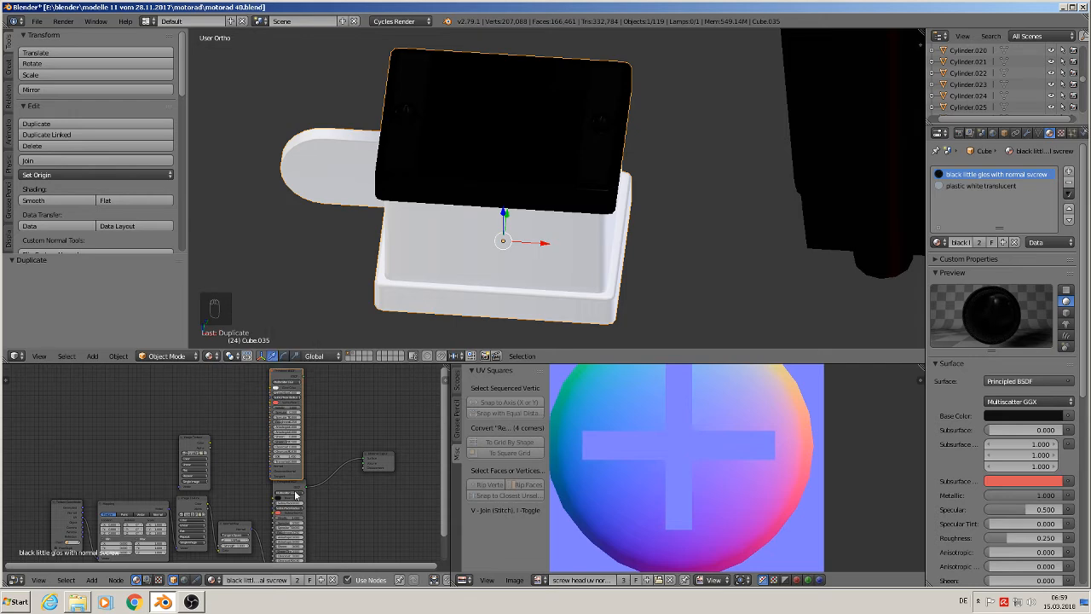
pyautogui.scroll(1, 286, 477)
pyautogui.scroll(-1, 239, 454)
pyautogui.scroll(-1, 238, 453)
pyautogui.moveTo(238, 453); pyautogui.dragTo(222, 473, button='middle')
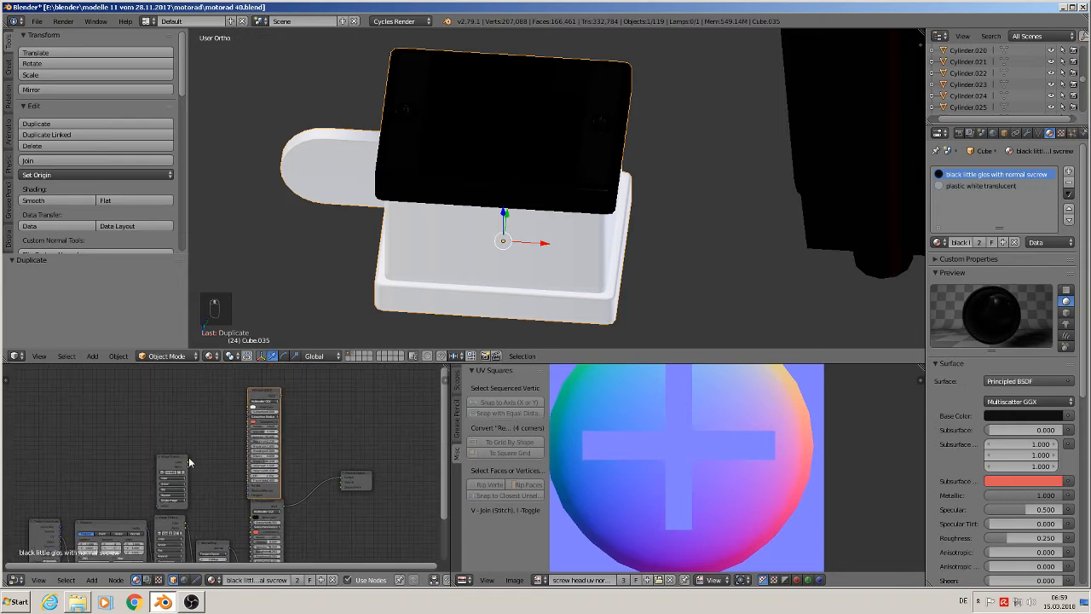
pyautogui.moveTo(188, 461); pyautogui.dragTo(252, 410)
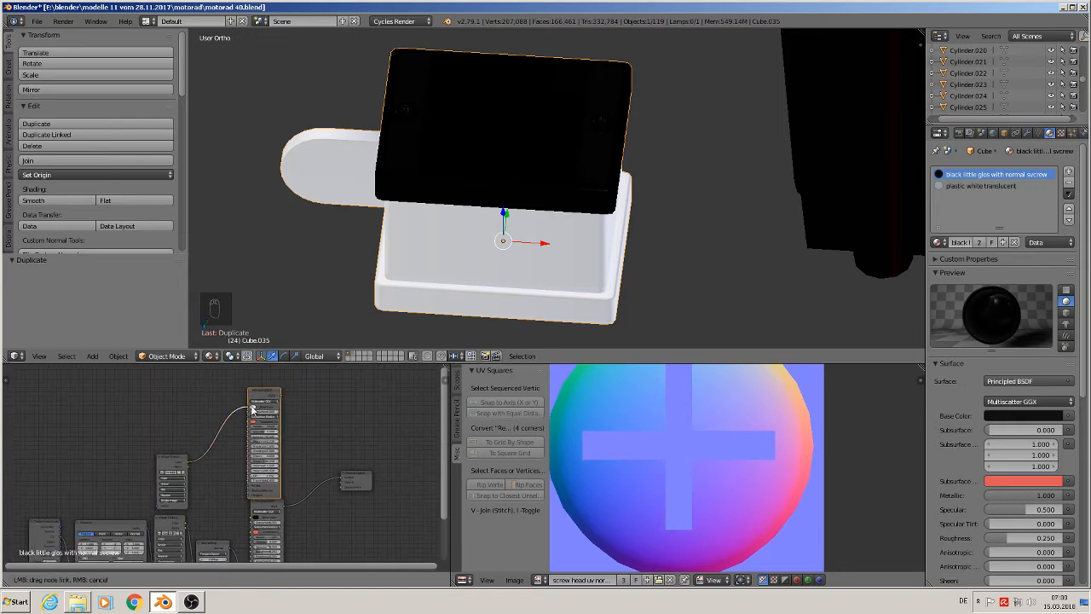
pyautogui.moveTo(252, 410); pyautogui.dragTo(305, 420)
# Insert a Mix Shader before the Material Output and link the white Principled BSDF to its second shader input.
pyautogui.moveTo(319, 460); pyautogui.dragTo(382, 488)
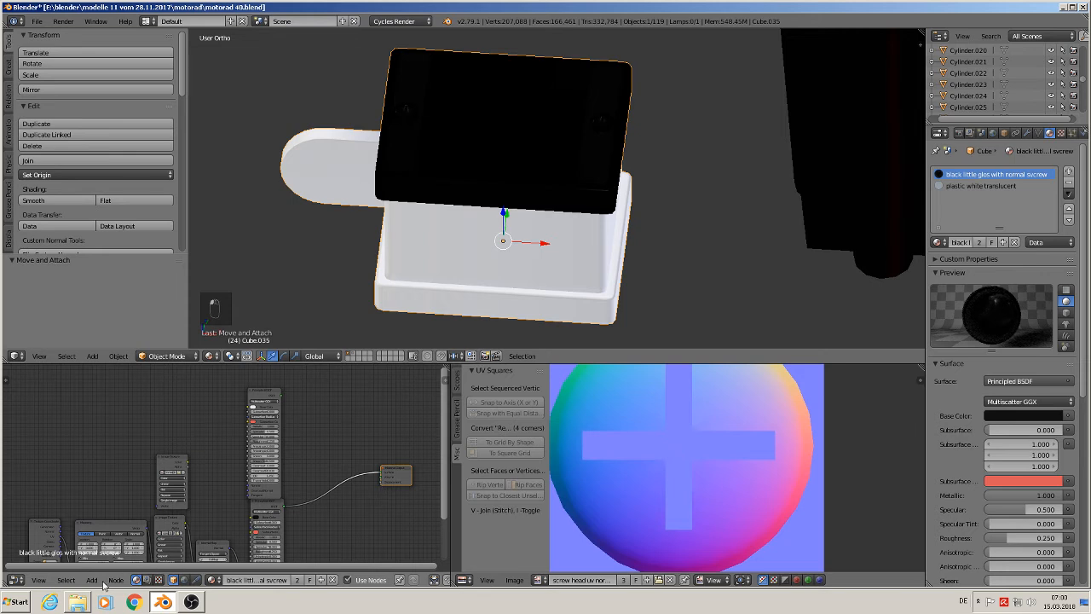
pyautogui.click(94, 581)
pyautogui.moveTo(115, 535)
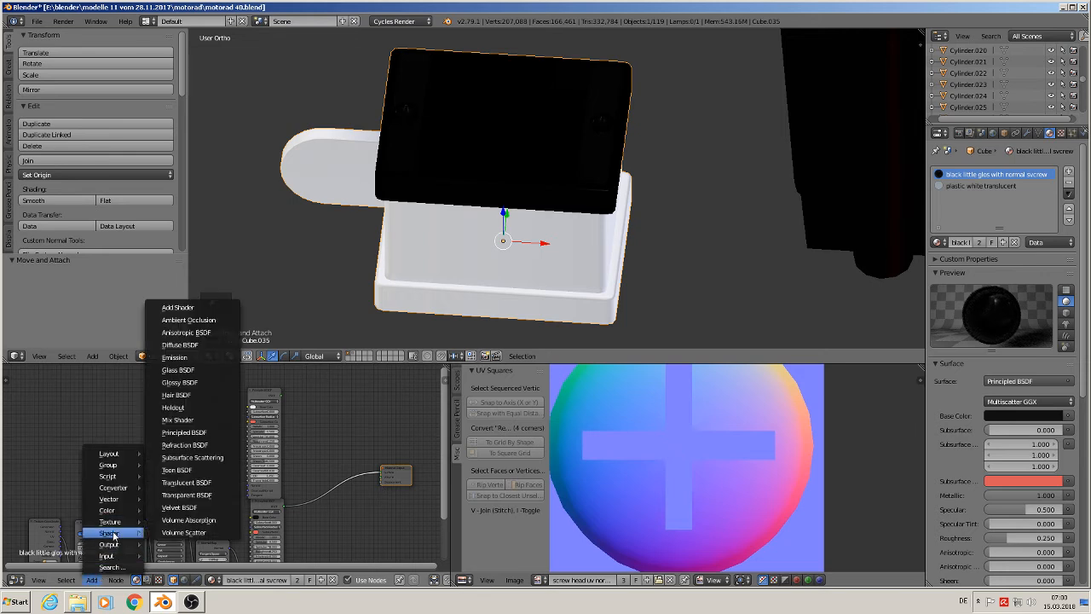
pyautogui.click(179, 420)
pyautogui.click(348, 477)
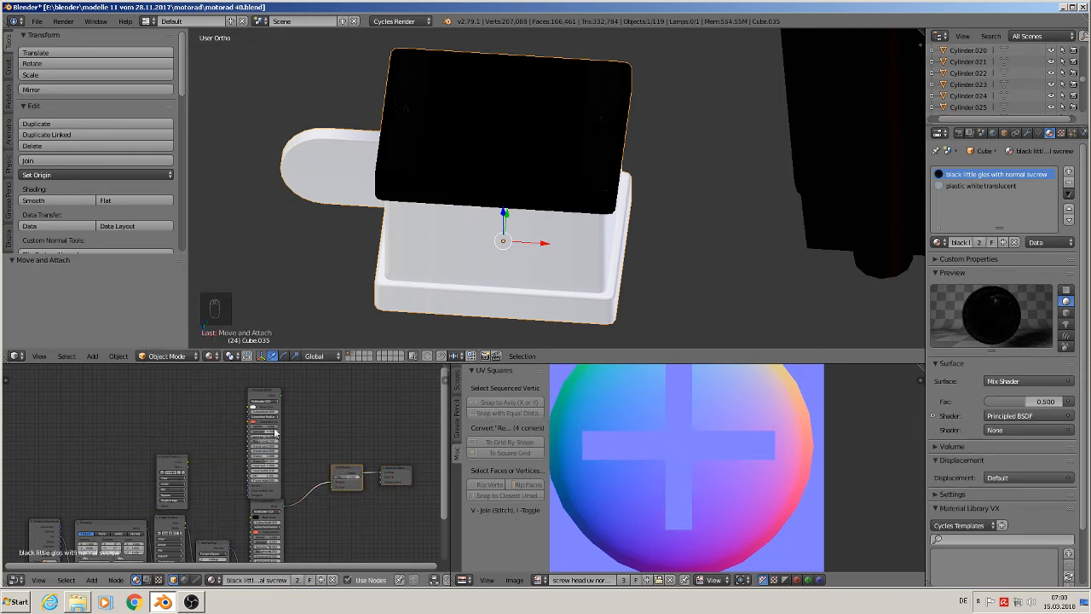
pyautogui.moveTo(280, 398); pyautogui.dragTo(335, 485)
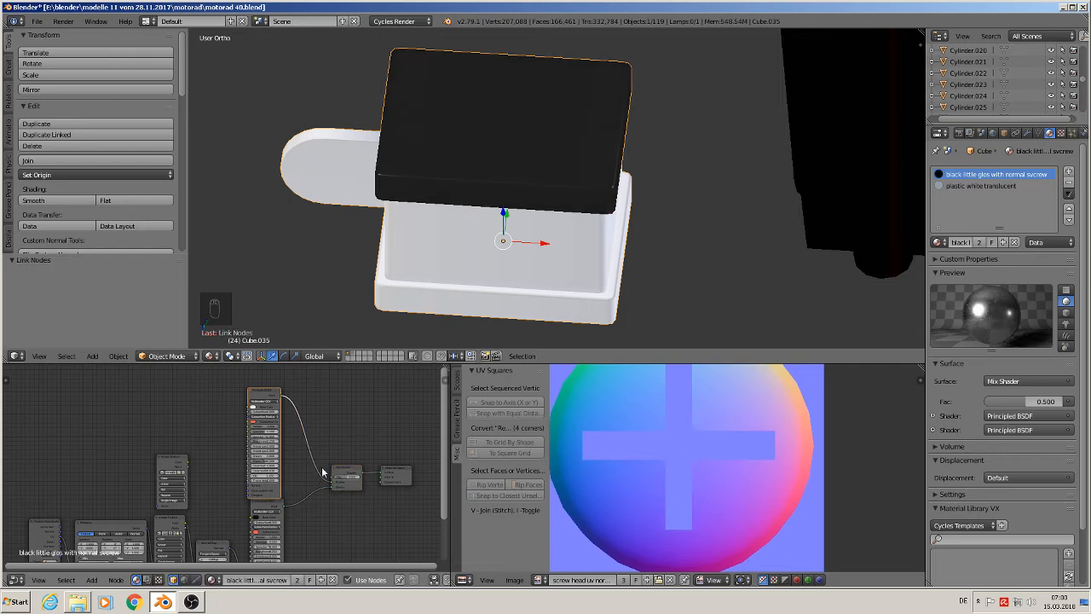
# Link the warning text Image Texture's Alpha output to the white Principled BSDF's Base Color.
pyautogui.scroll(3, 335, 490)
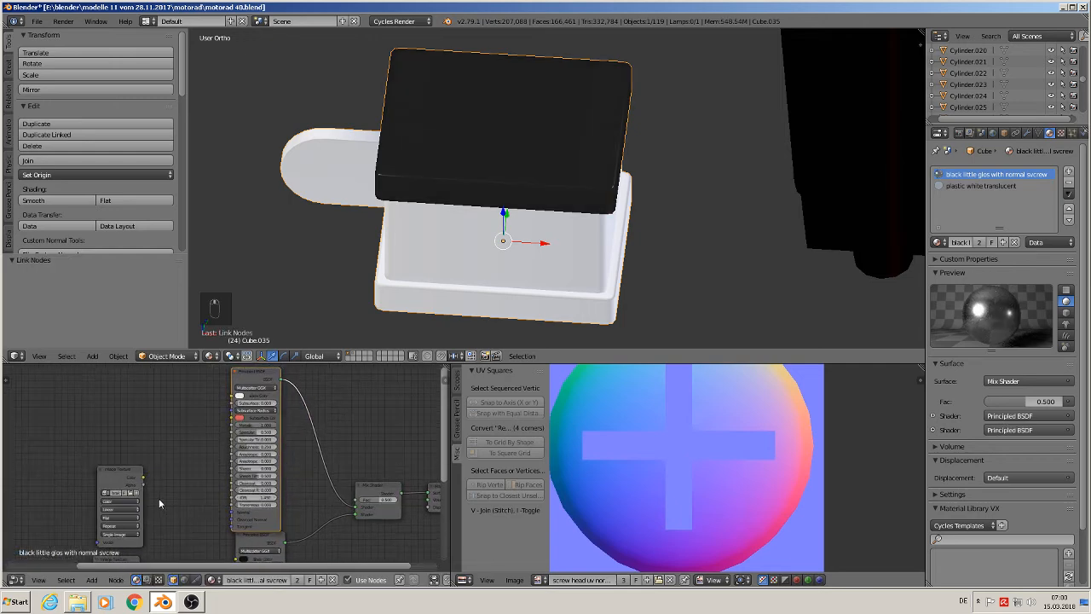
pyautogui.moveTo(116, 475); pyautogui.dragTo(232, 398)
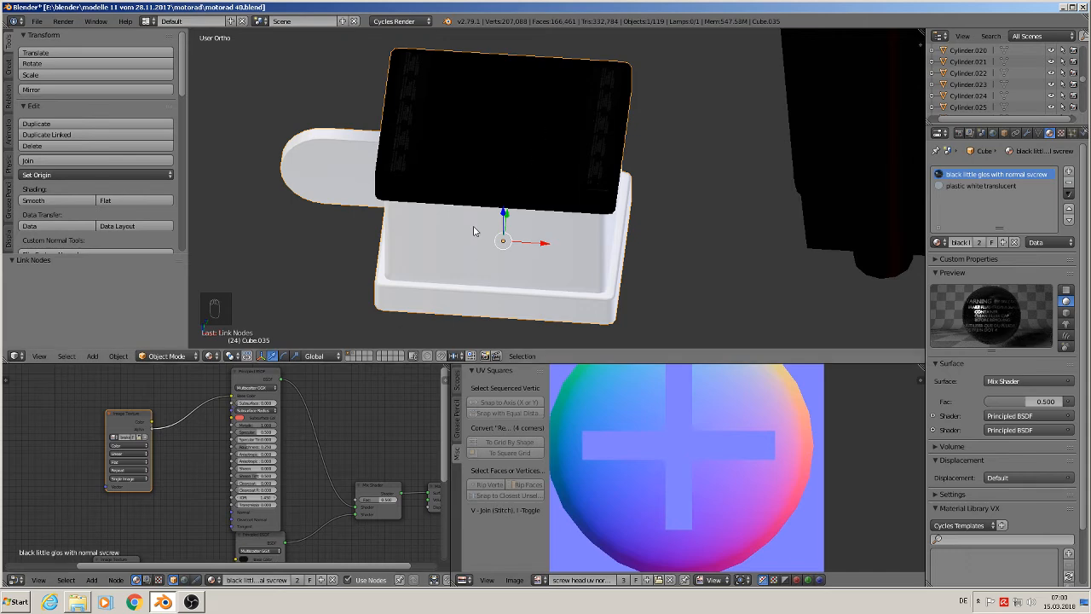
pyautogui.moveTo(208, 498); pyautogui.dragTo(357, 392, button='middle')
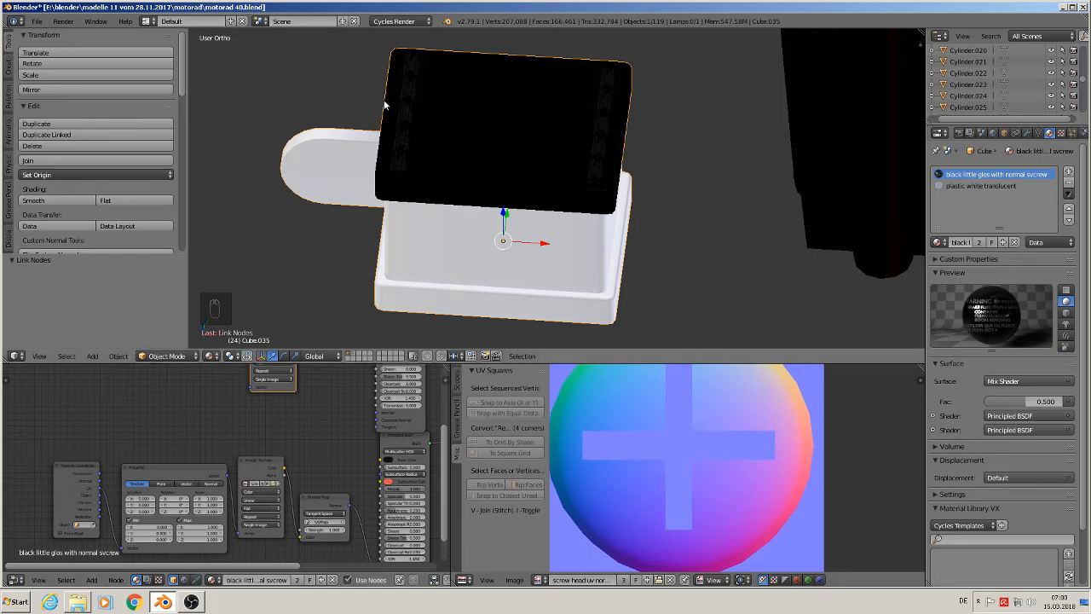
# Select the lid's large middle top face and both side strips in Edit Mode and unwrap them with Project From View from the top.
pyautogui.scroll(3, 383, 100)
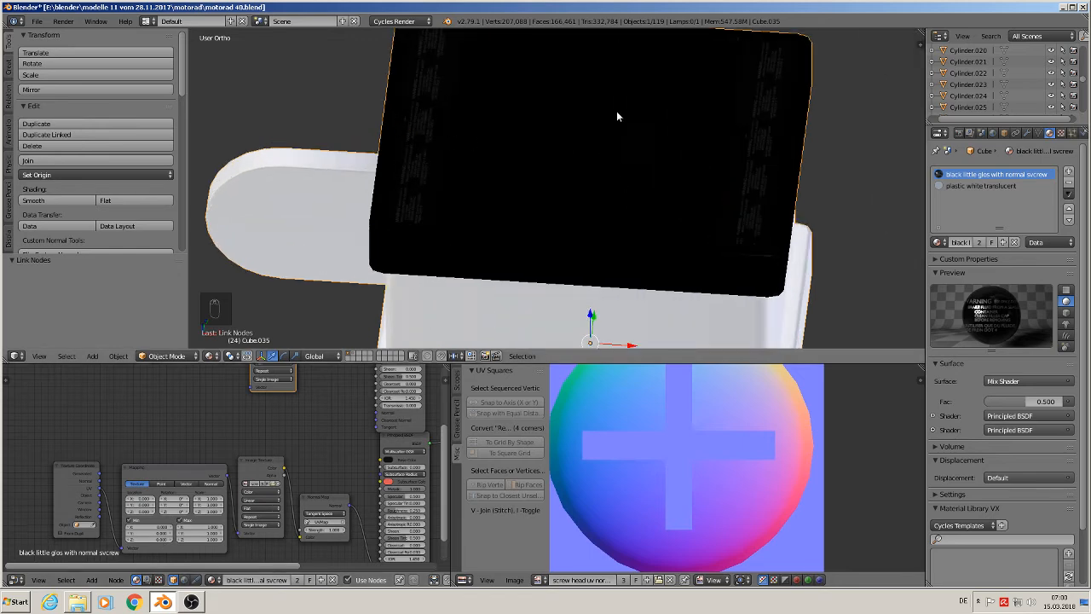
pyautogui.press('Tab')
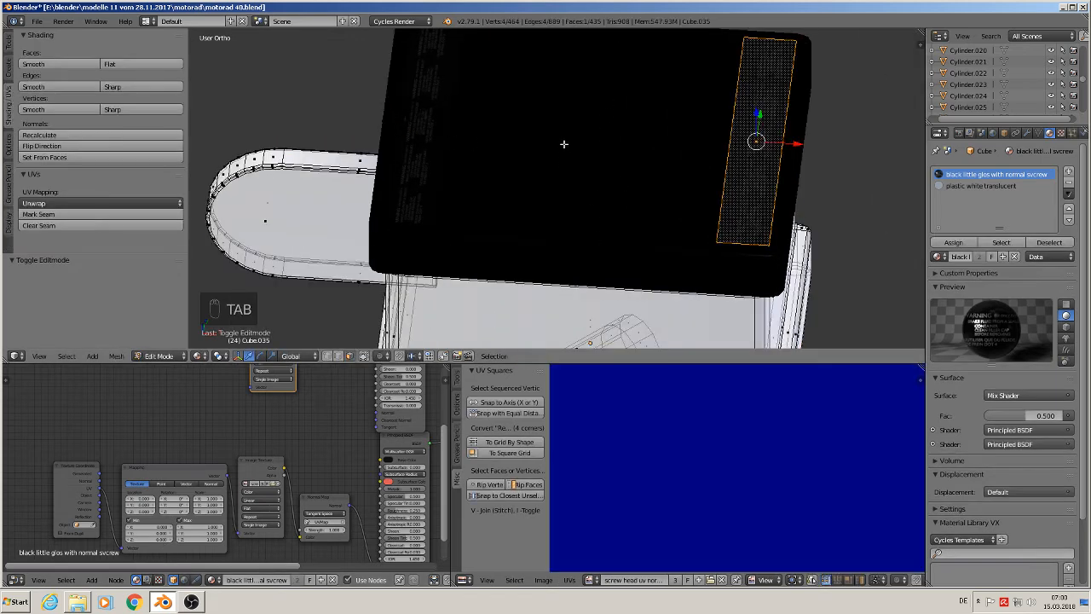
pyautogui.rightClick(571, 136)
pyautogui.scroll(-3, 698, 500)
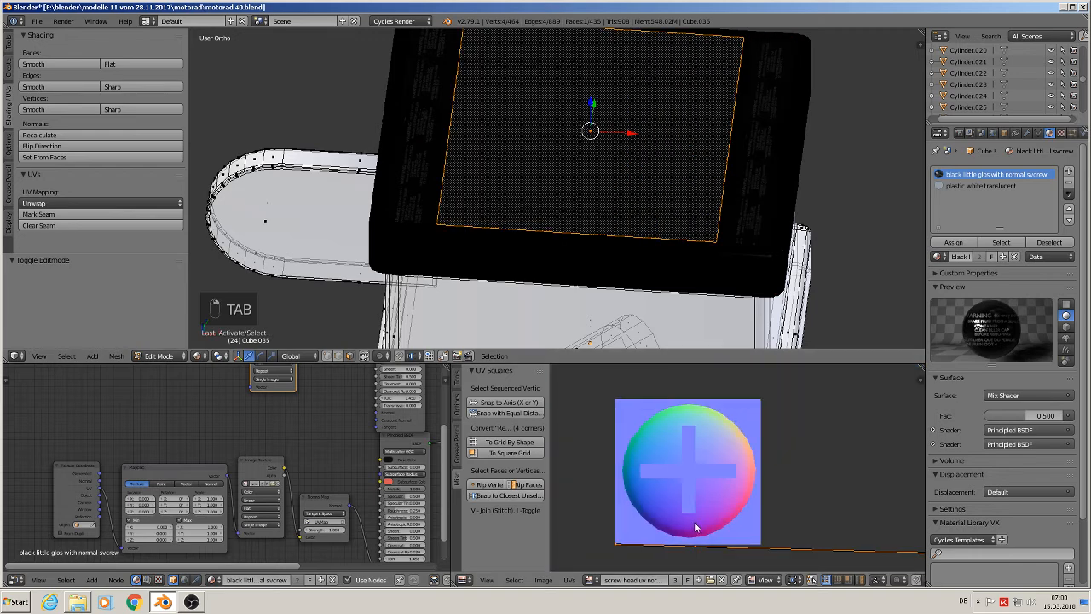
pyautogui.scroll(2, 685, 514)
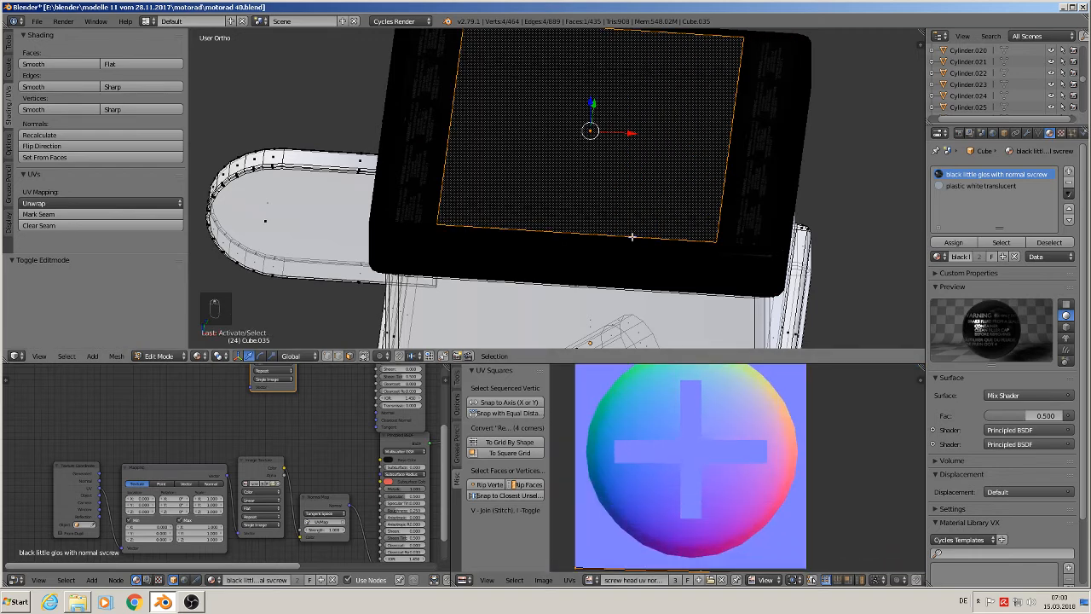
pyautogui.press('KP_7')
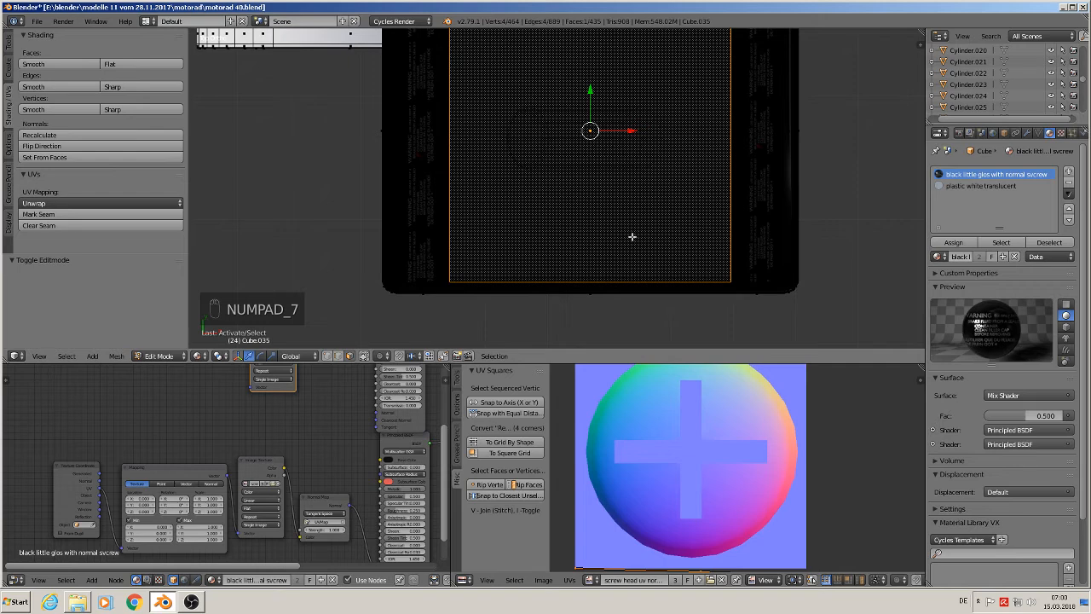
pyautogui.keyDown('shift'); pyautogui.rightClick(419, 150); pyautogui.keyUp('shift')
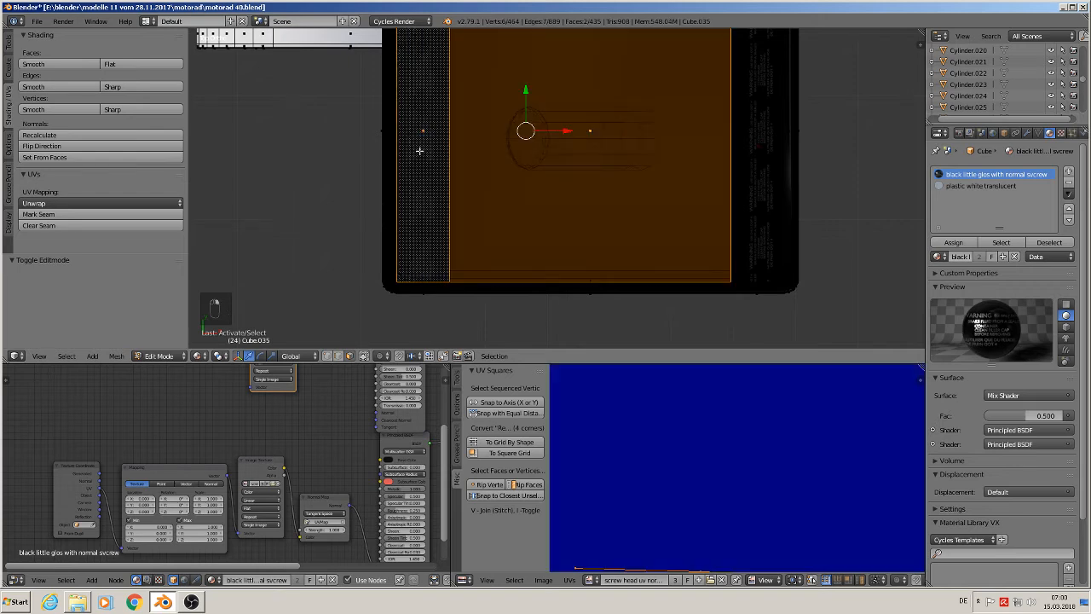
pyautogui.keyDown('shift'); pyautogui.rightClick(764, 161); pyautogui.keyUp('shift')
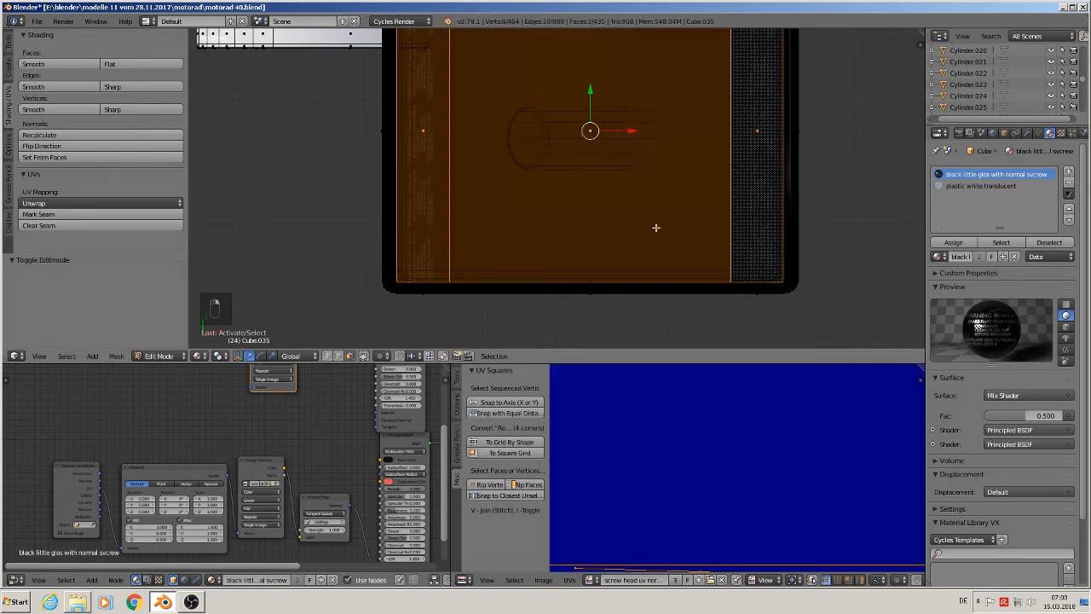
pyautogui.press('u')
pyautogui.click(643, 318)
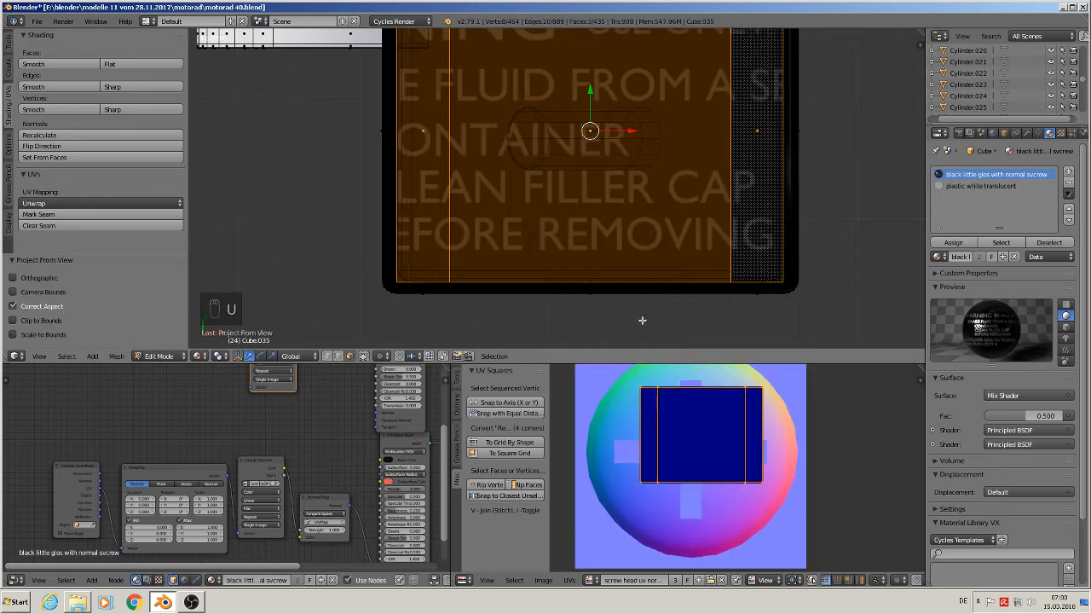
# Show the "brake text1.png" image behind the lid's UVs in the UV editor.
pyautogui.scroll(-1, 755, 428)
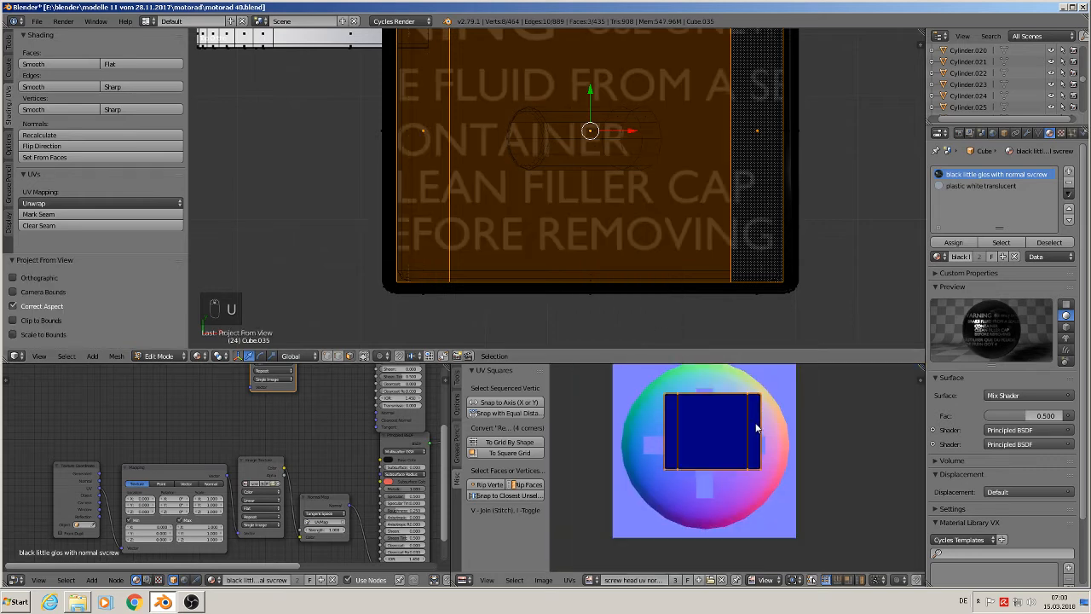
pyautogui.click(590, 579)
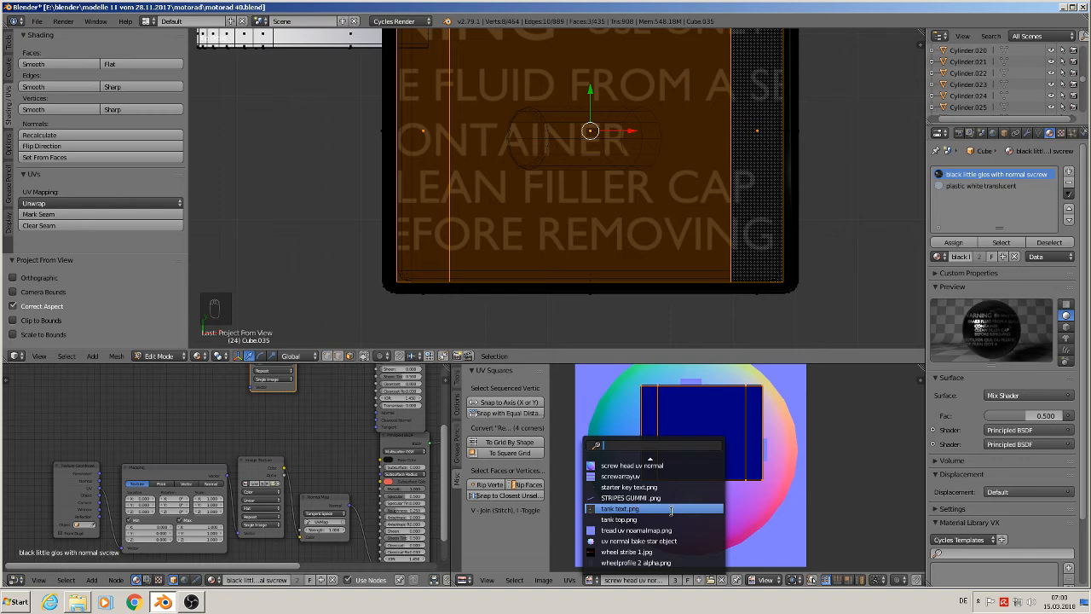
pyautogui.press('Down')
pyautogui.press('Down')
pyautogui.press('Down')
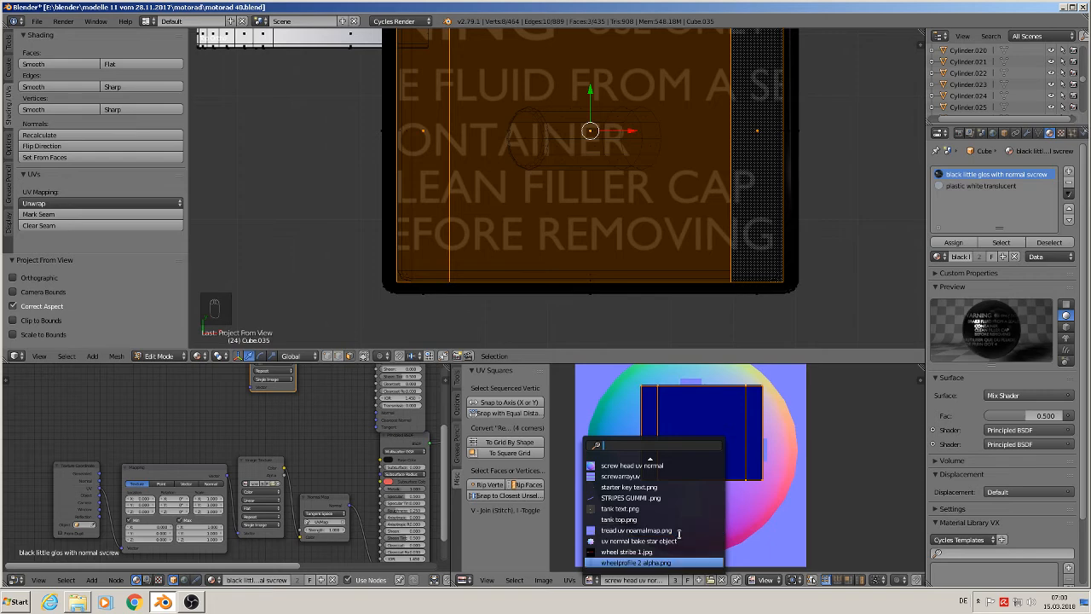
pyautogui.press('Up')
pyautogui.press('Up')
pyautogui.press('Up')
pyautogui.press('Up')
pyautogui.press('Up')
pyautogui.press('Up')
pyautogui.press('Up')
pyautogui.press('Up')
pyautogui.press('Up')
pyautogui.press('Up')
pyautogui.press('Up')
pyautogui.press('Up')
pyautogui.press('Up')
pyautogui.press('Up')
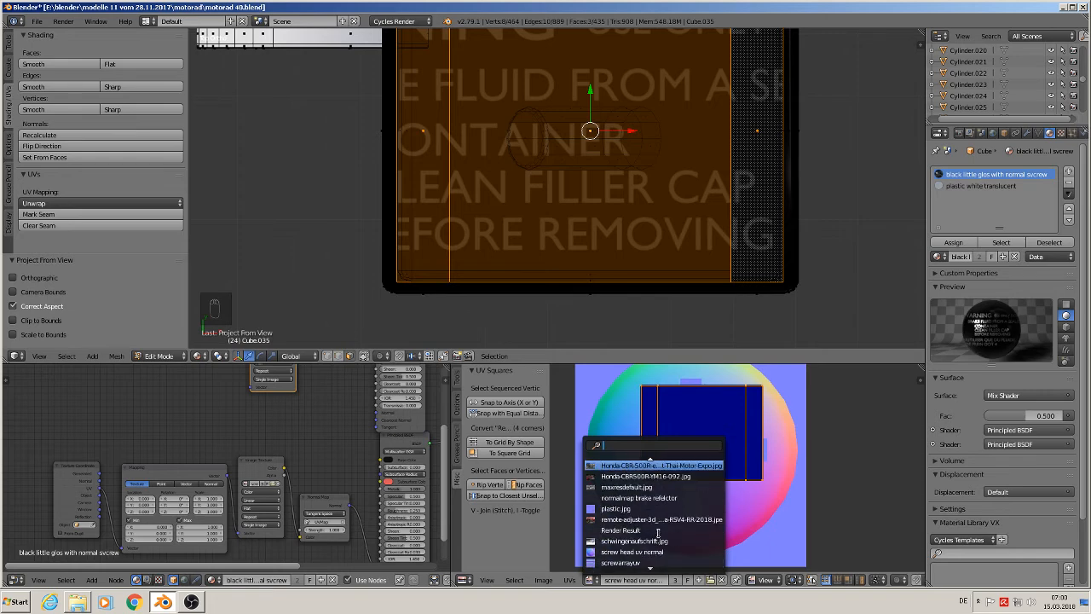
pyautogui.press('Up')
pyautogui.press('Up')
pyautogui.press('Up')
pyautogui.press('Up')
pyautogui.press('Up')
pyautogui.press('Up')
pyautogui.press('Up')
pyautogui.press('Up')
pyautogui.press('Up')
pyautogui.press('Up')
pyautogui.press('Up')
pyautogui.press('Up')
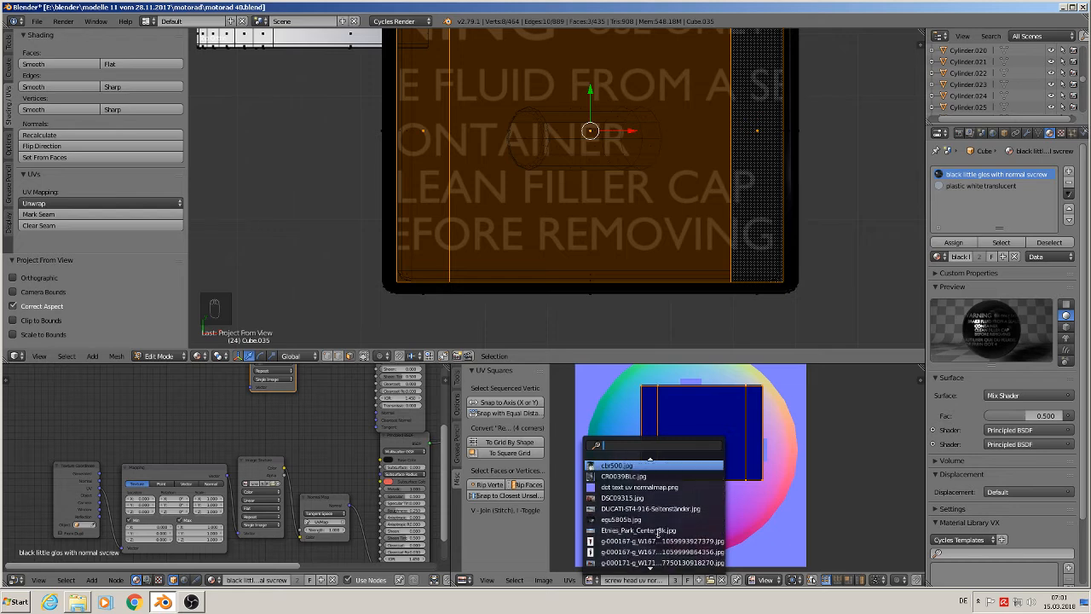
pyautogui.press('Up')
pyautogui.press('Up')
pyautogui.press('Up')
pyautogui.press('Up')
pyautogui.press('Up')
pyautogui.press('Up')
pyautogui.press('Up')
pyautogui.press('Up')
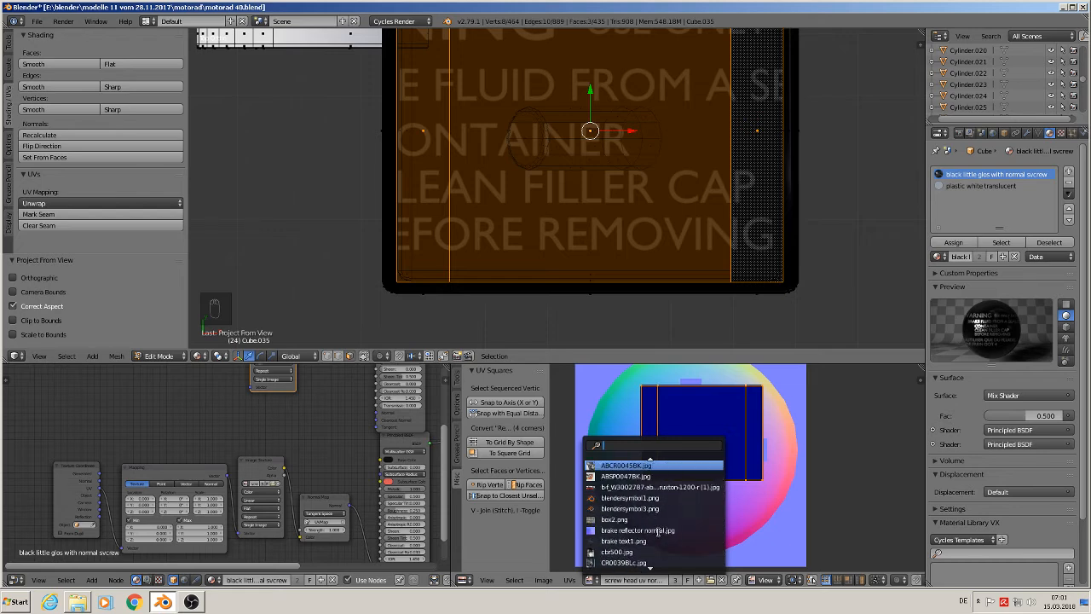
pyautogui.click(652, 545)
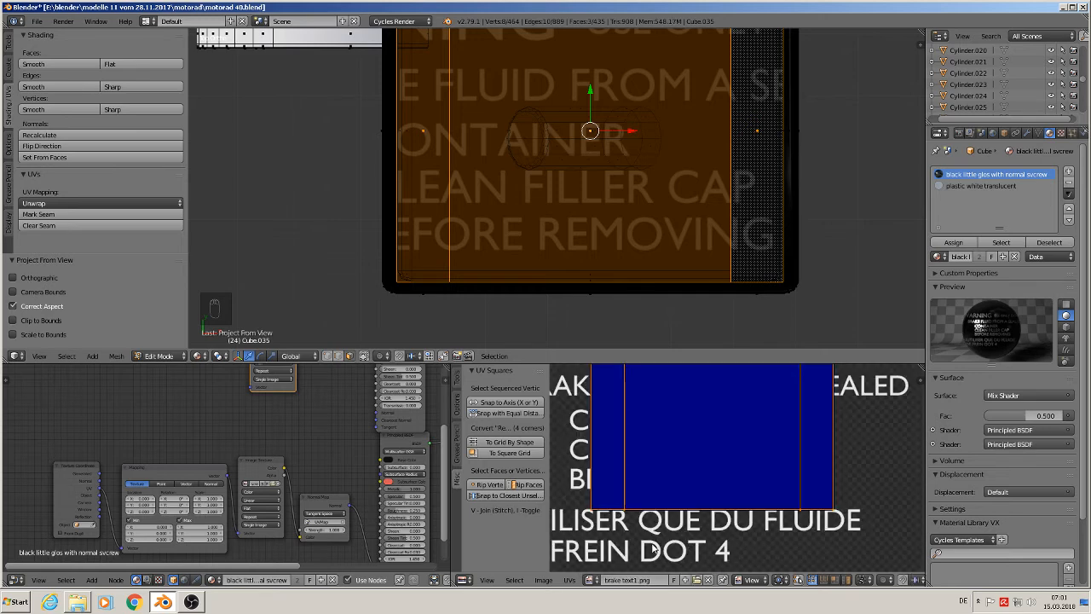
# Scale the lid's projected UV faces up by about 2.41 to fit the whole warning text on the lid.
pyautogui.scroll(-5, 692, 510)
pyautogui.press('s')
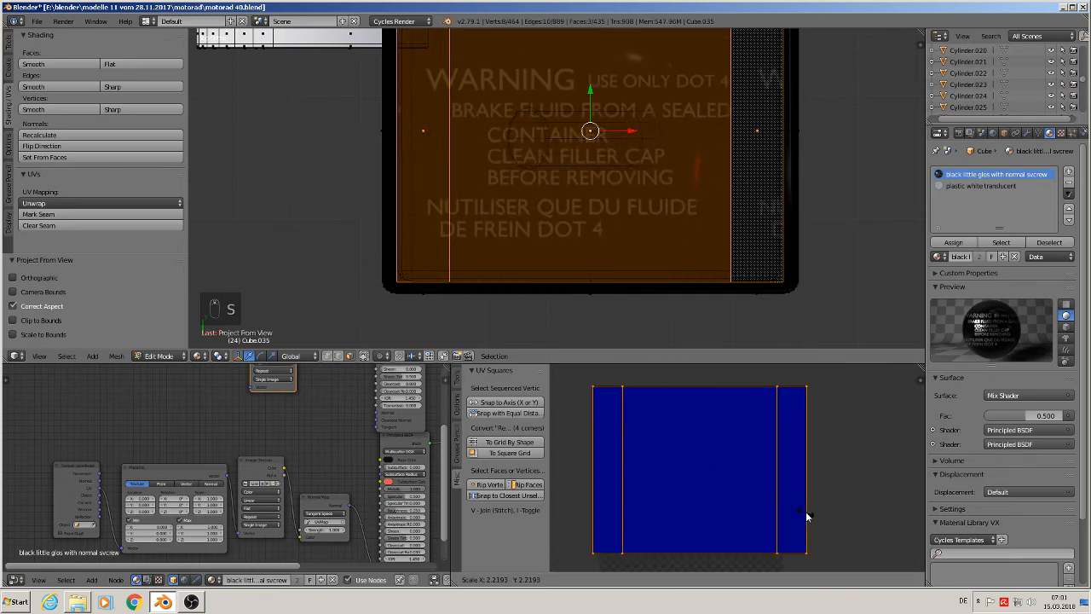
pyautogui.click(817, 513)
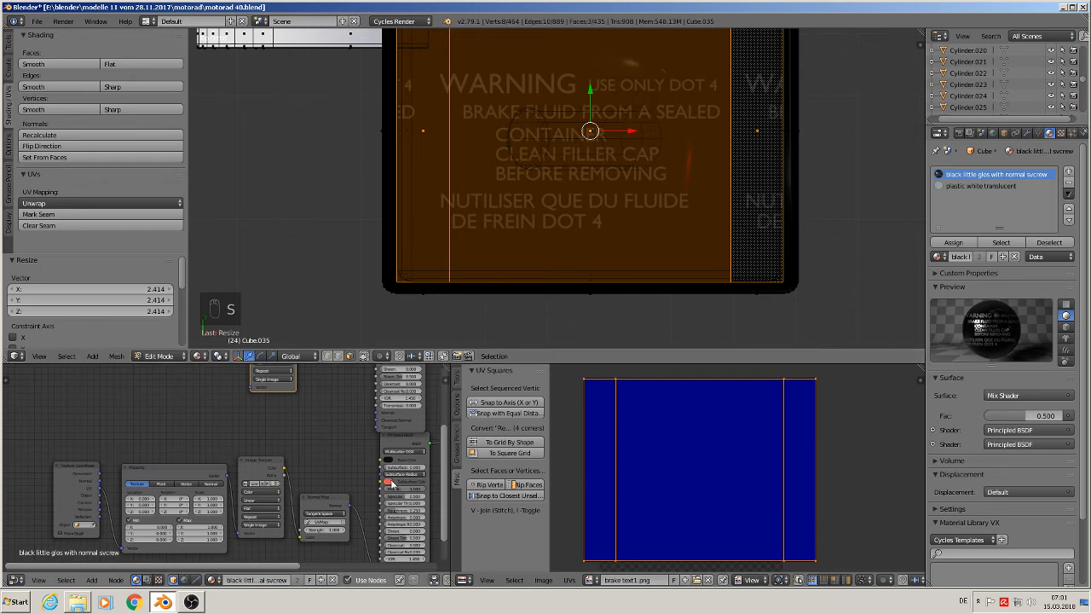
# Link the Mapping node's Vector output to the warning text Image Texture's Vector input.
pyautogui.moveTo(279, 435); pyautogui.dragTo(292, 460, button='middle')
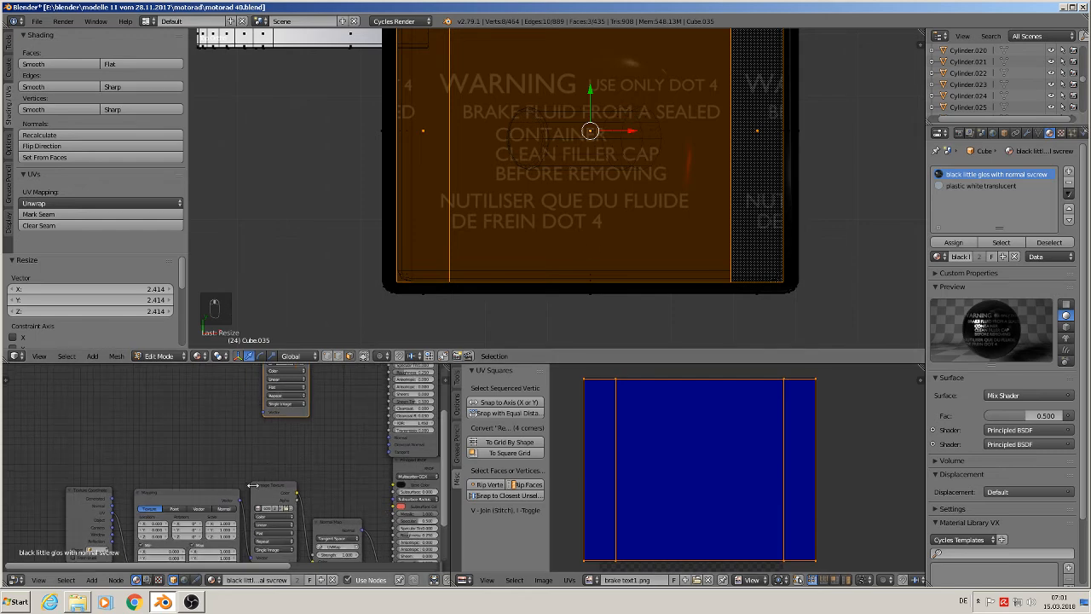
pyautogui.moveTo(240, 506); pyautogui.dragTo(261, 413)
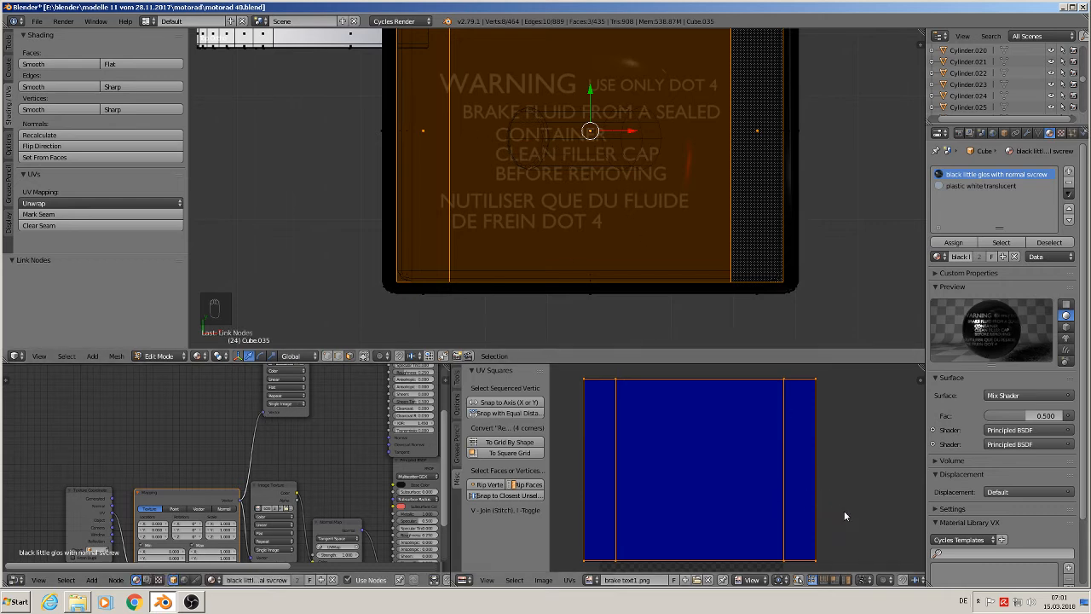
# Scale the lid's UV faces by about 1.17 and move them by about -0.019 in X and -0.093 in Y.
pyautogui.press('s')
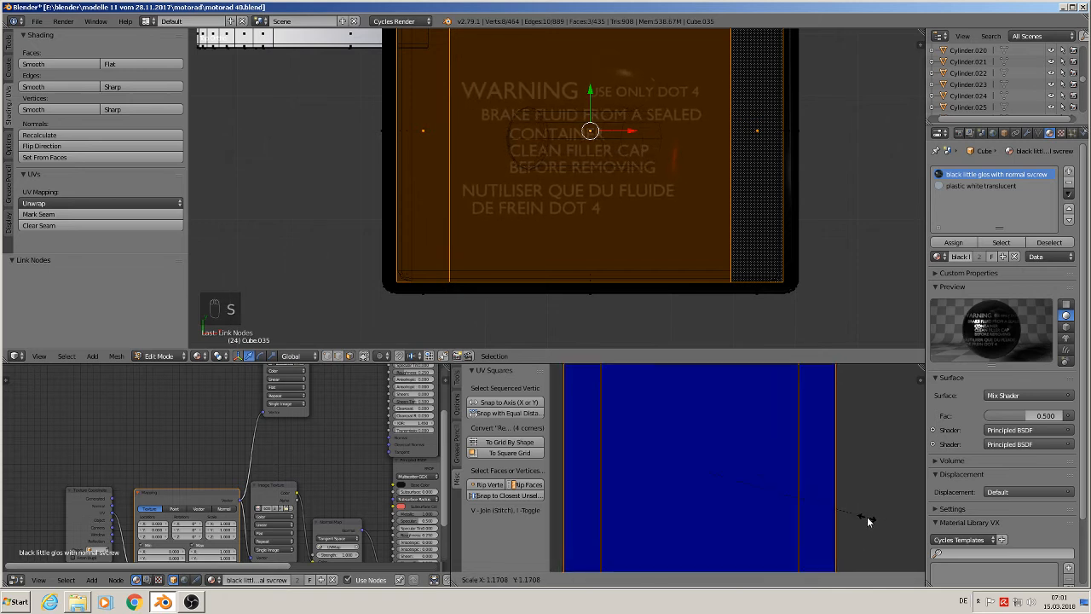
pyautogui.click(868, 520)
pyautogui.press('g')
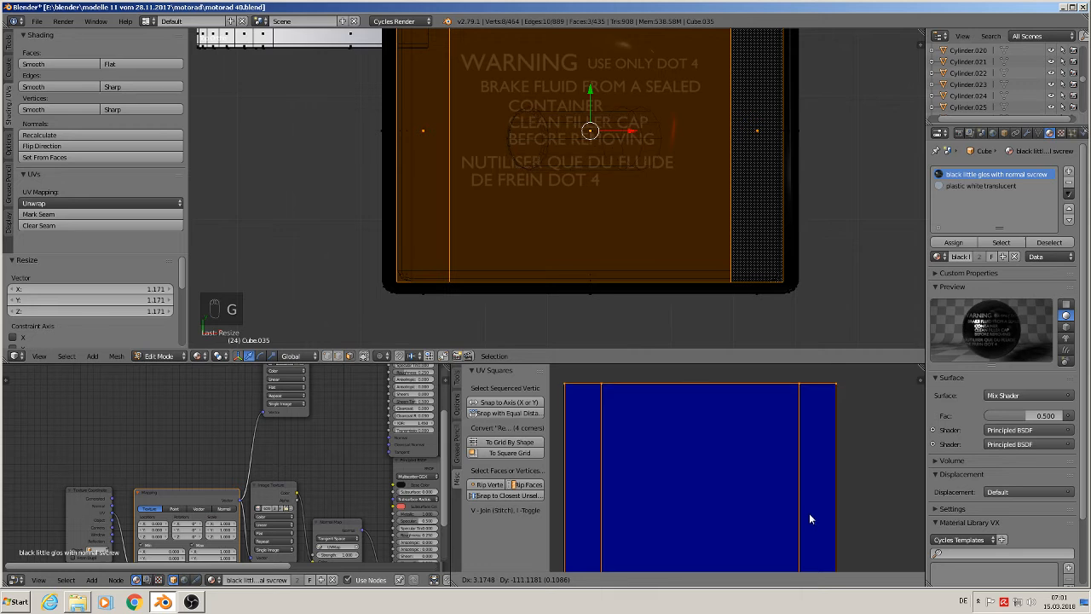
pyautogui.click(805, 510)
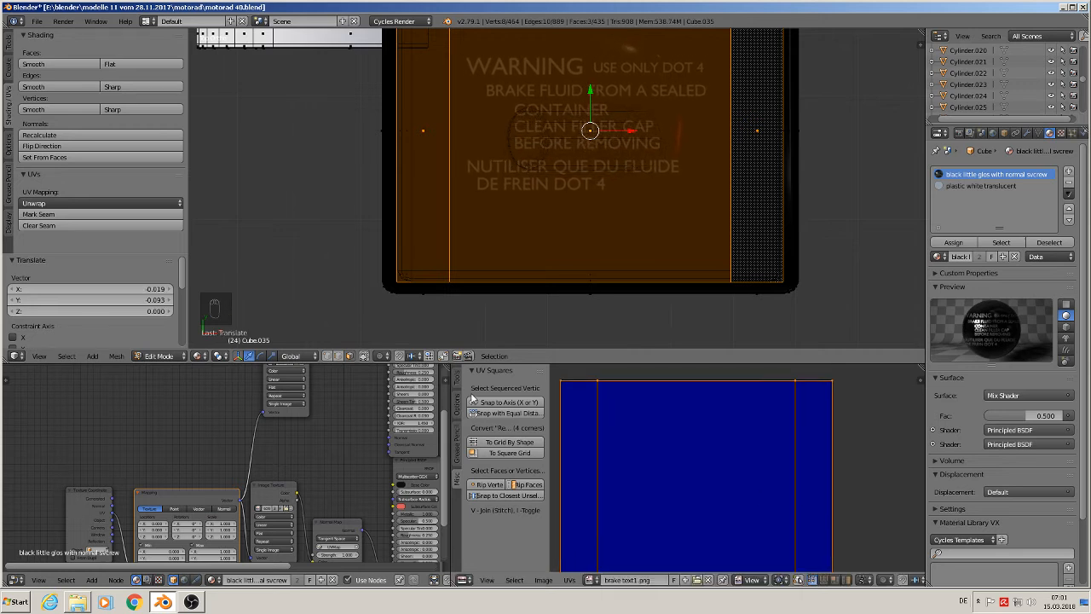
pyautogui.scroll(-3, 759, 490)
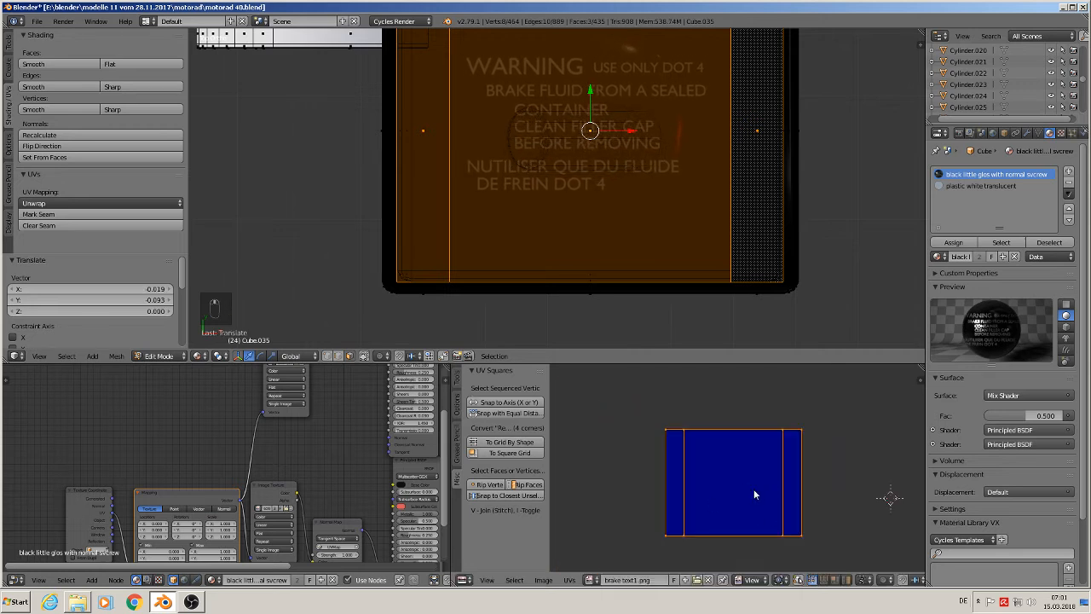
# Show the "screw head uv normal" image in the UV editor and select the narrow strip face at the lid's left edge.
pyautogui.rightClick(423, 133)
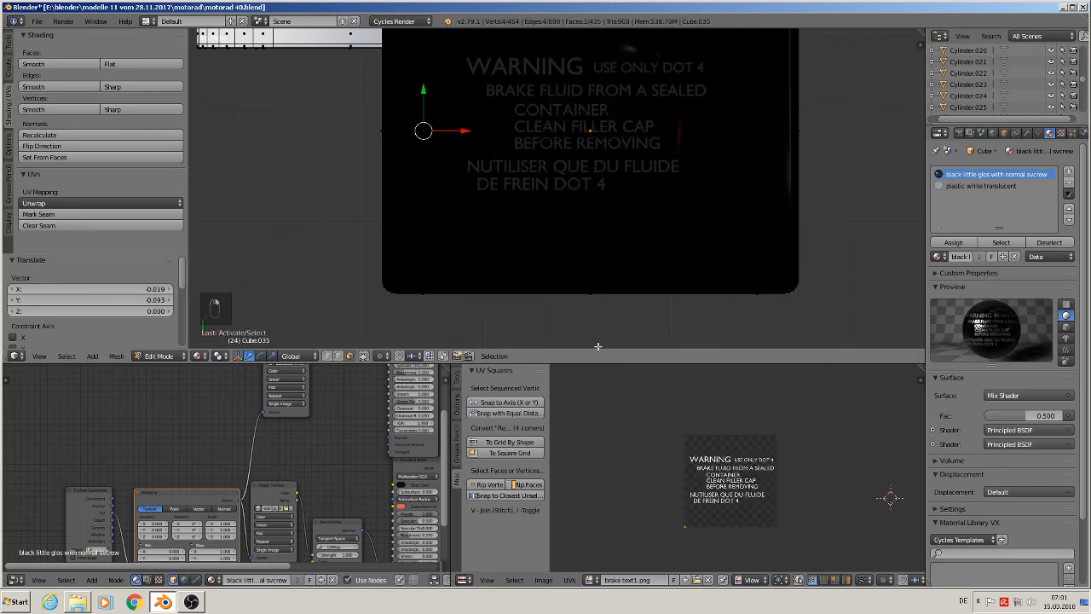
pyautogui.click(592, 580)
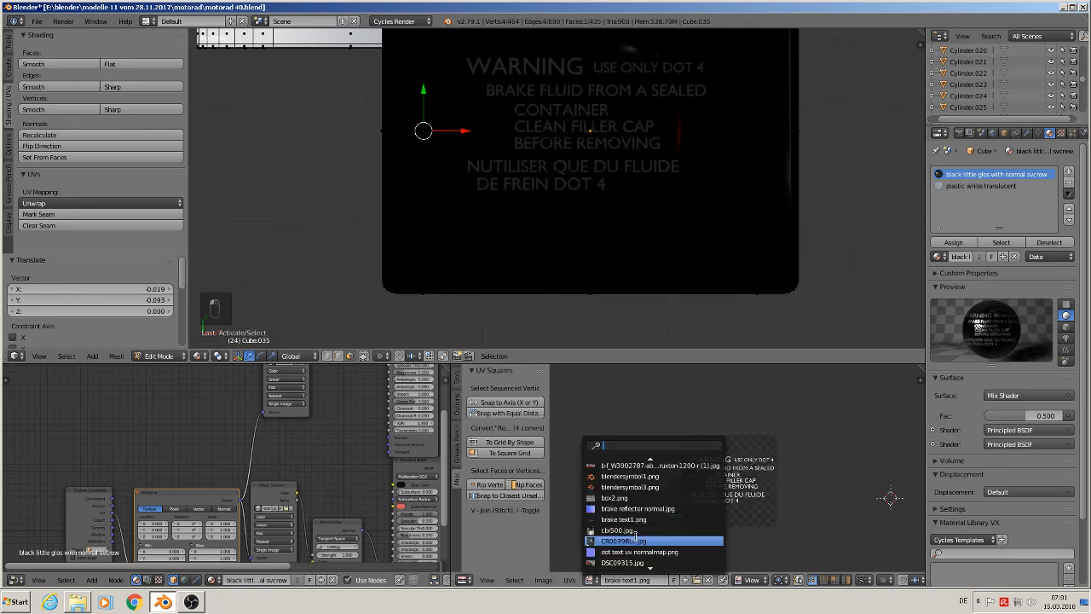
pyautogui.scroll(-10, 640, 541)
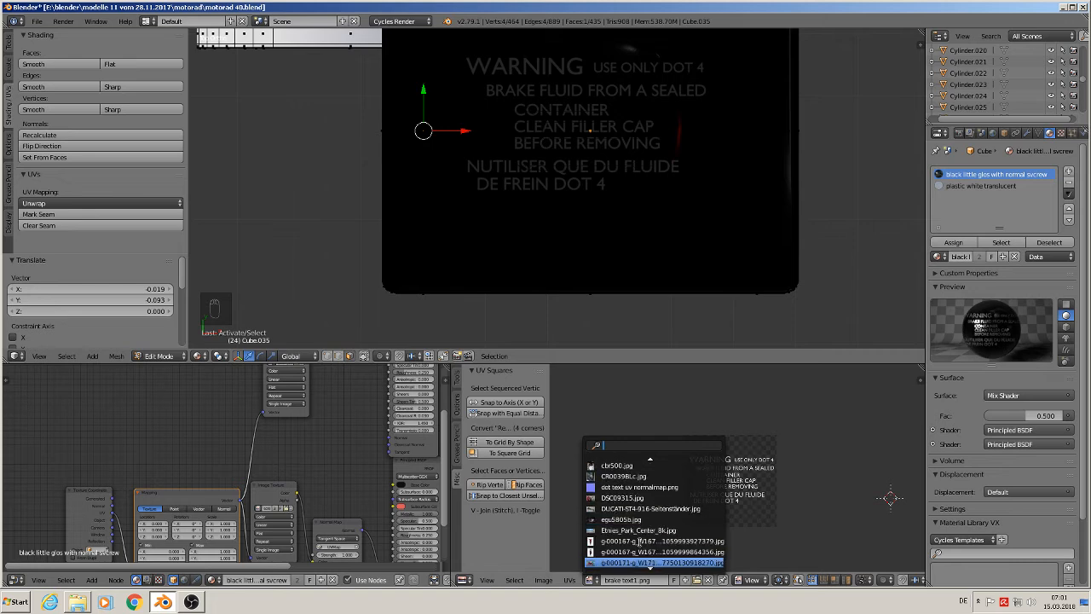
pyautogui.scroll(-15, 638, 549)
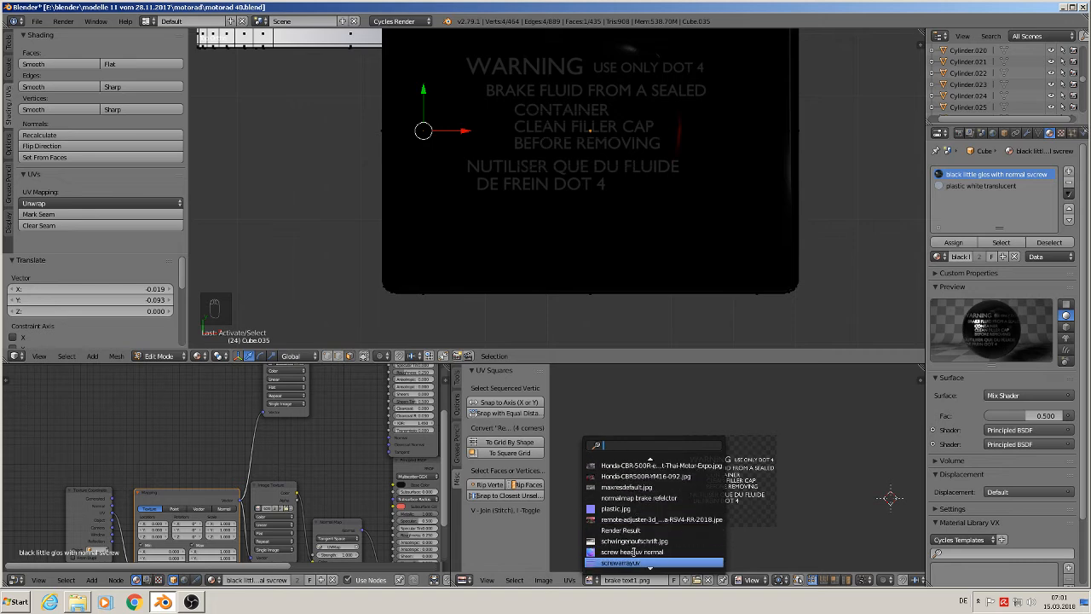
pyautogui.click(648, 510)
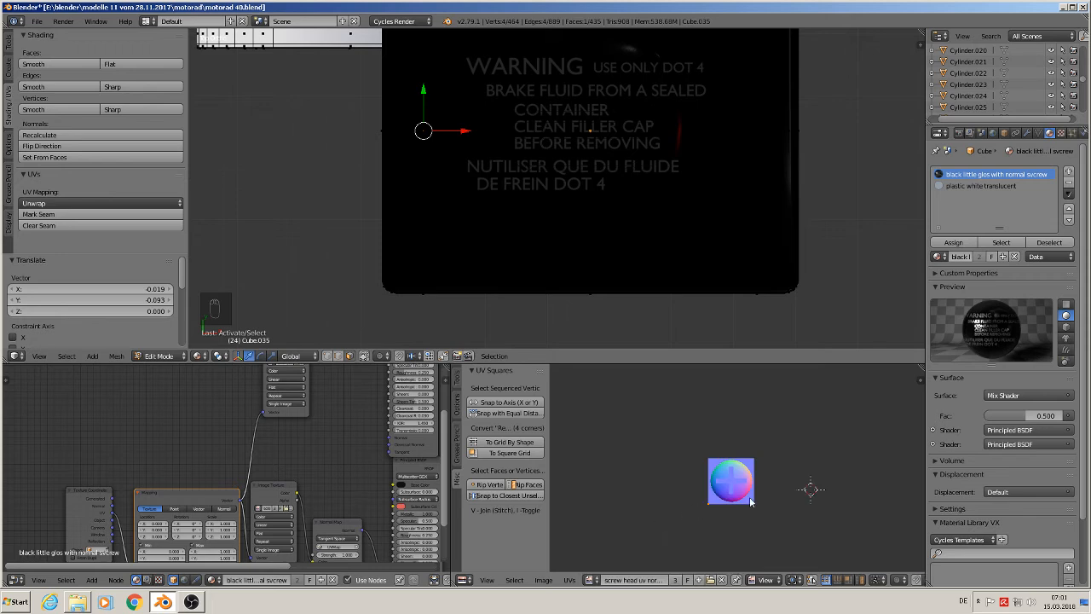
pyautogui.rightClick(421, 141)
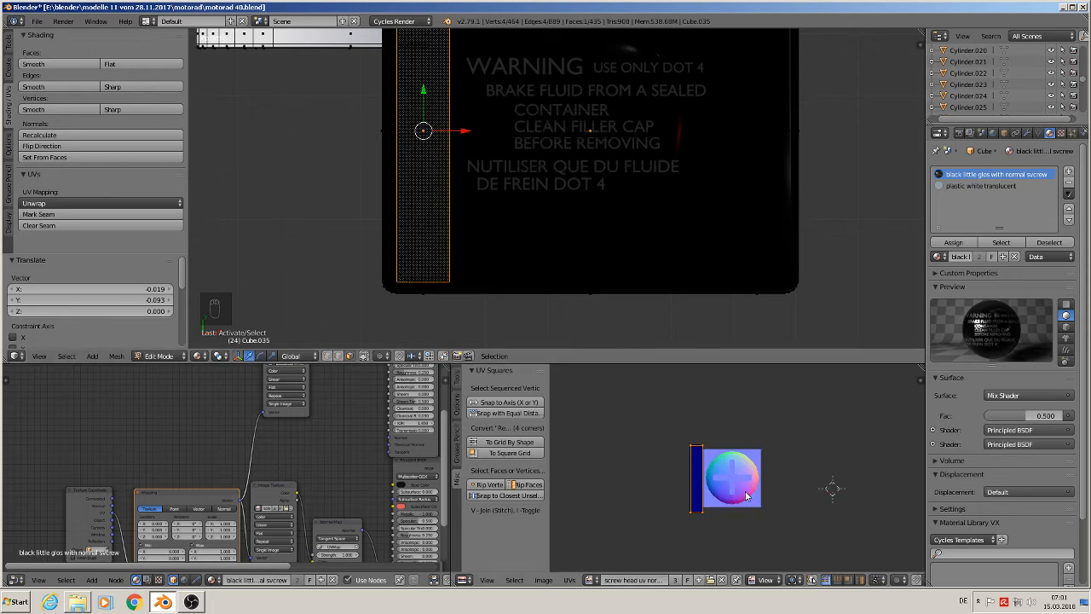
# Scale the strip's UV face by about 4.338, move it about 0.630 in X, and scale it up again by about 1.386.
pyautogui.press('s')
pyautogui.click(917, 523)
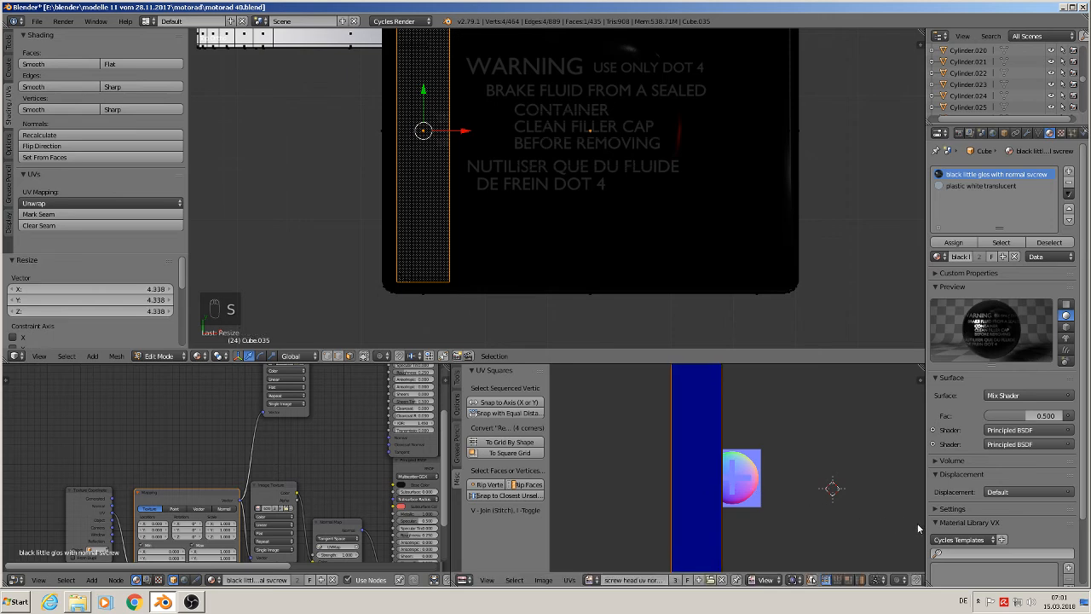
pyautogui.press('g')
pyautogui.click(581, 524)
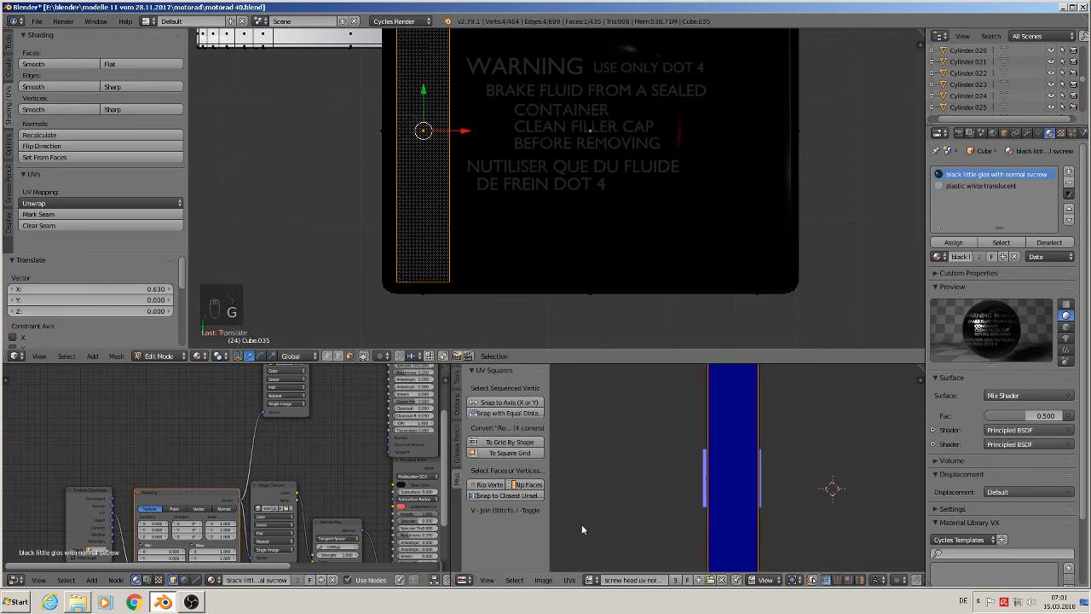
pyautogui.press('s')
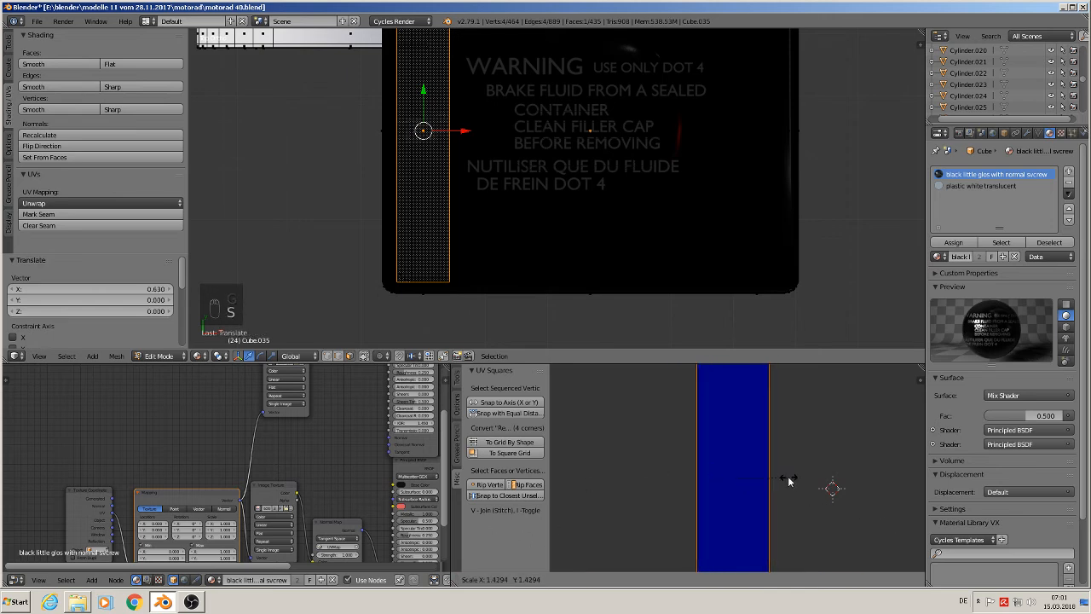
pyautogui.click(785, 475)
# Move the Mapping node aside and cut its link to the warning text Image Texture.
pyautogui.scroll(-3, 360, 443)
pyautogui.moveTo(352, 451); pyautogui.dragTo(261, 459, button='middle')
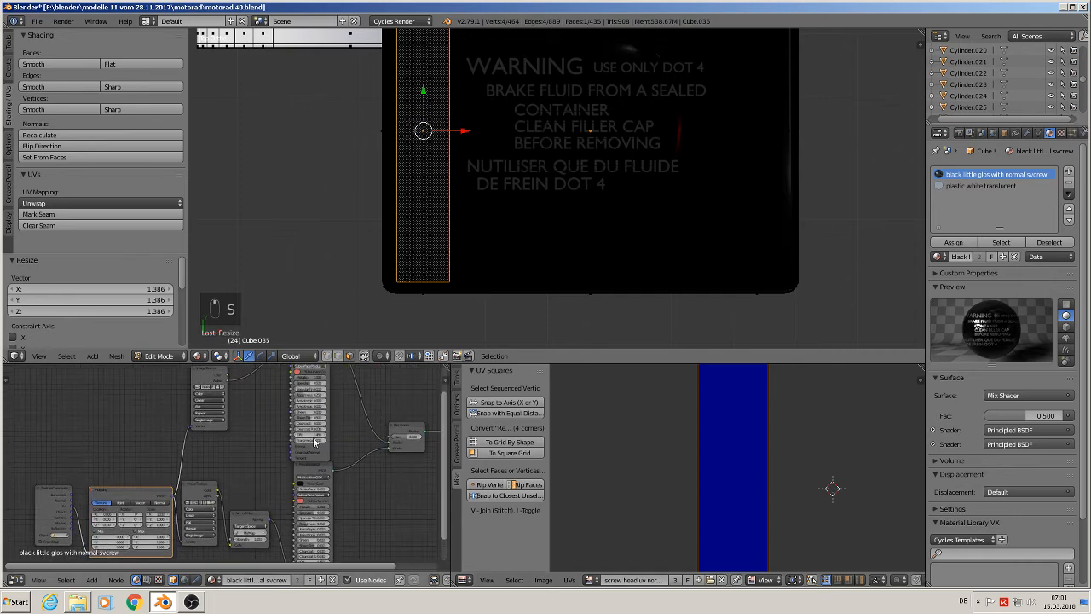
pyautogui.scroll(2, 298, 537)
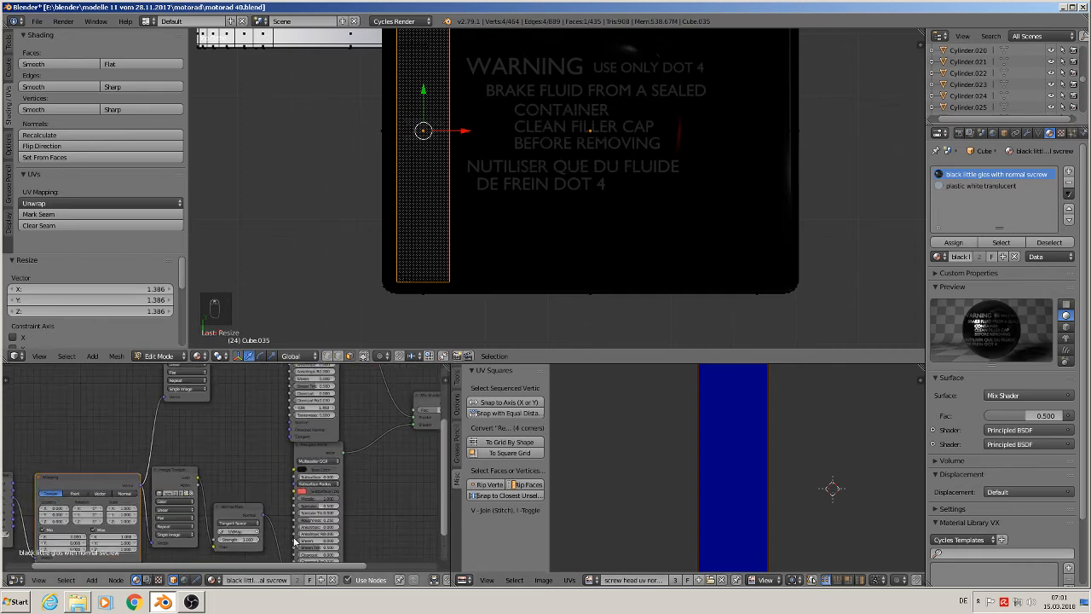
pyautogui.moveTo(361, 479); pyautogui.dragTo(303, 544, button='middle')
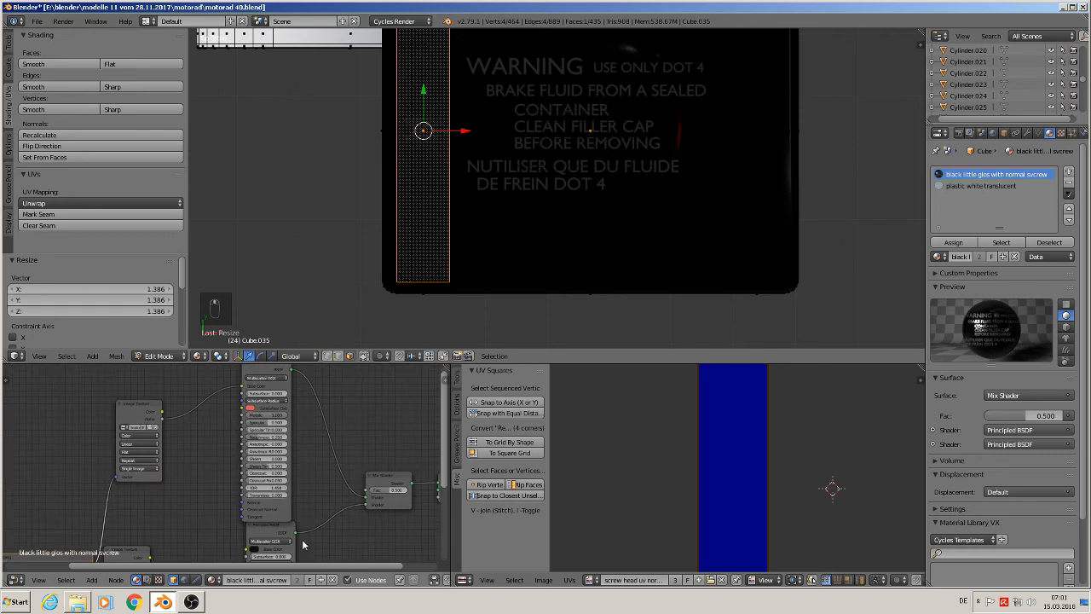
pyautogui.press('g')
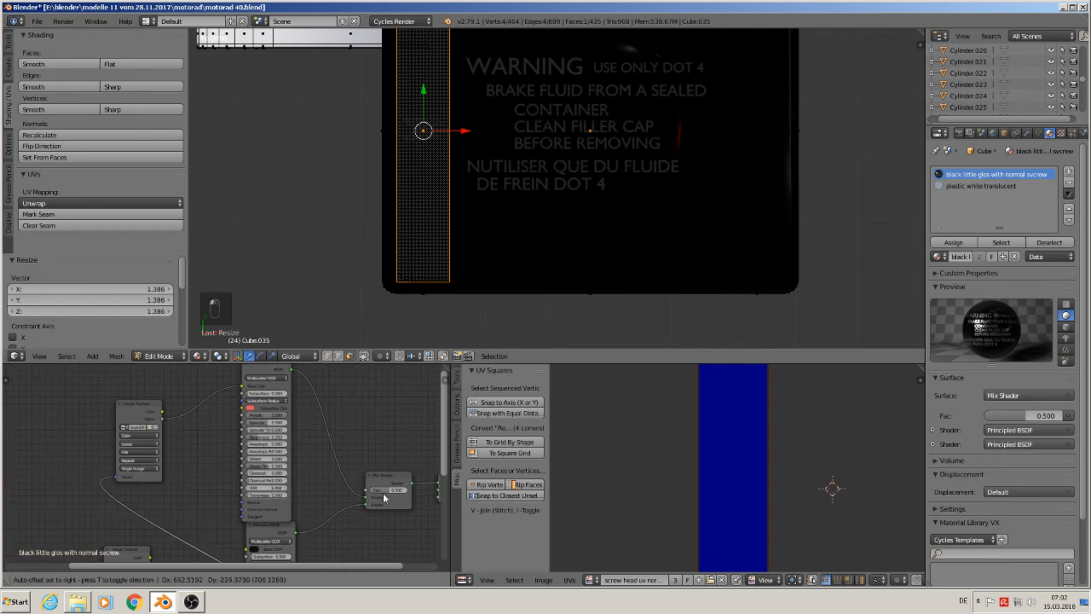
pyautogui.click(381, 501)
pyautogui.scroll(-3, 137, 501)
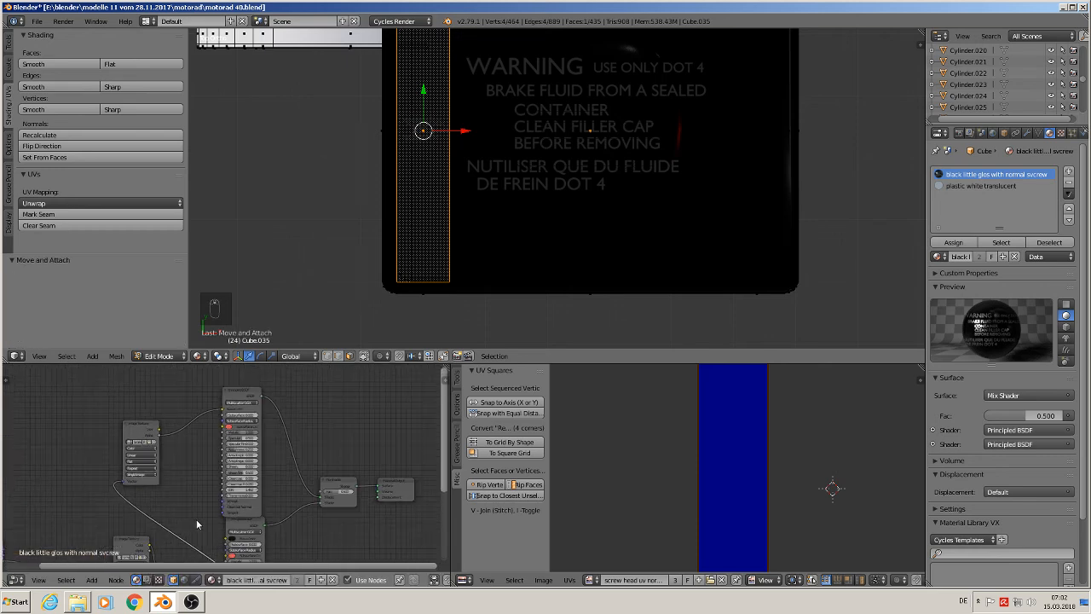
pyautogui.moveTo(227, 530); pyautogui.dragTo(239, 453, button='middle')
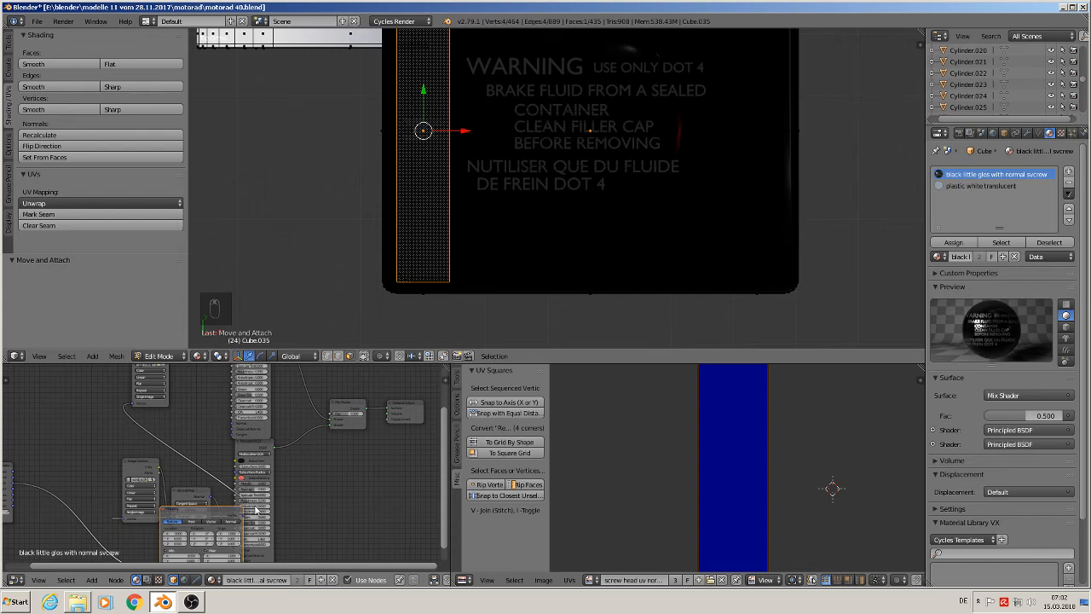
pyautogui.scroll(5, 234, 503)
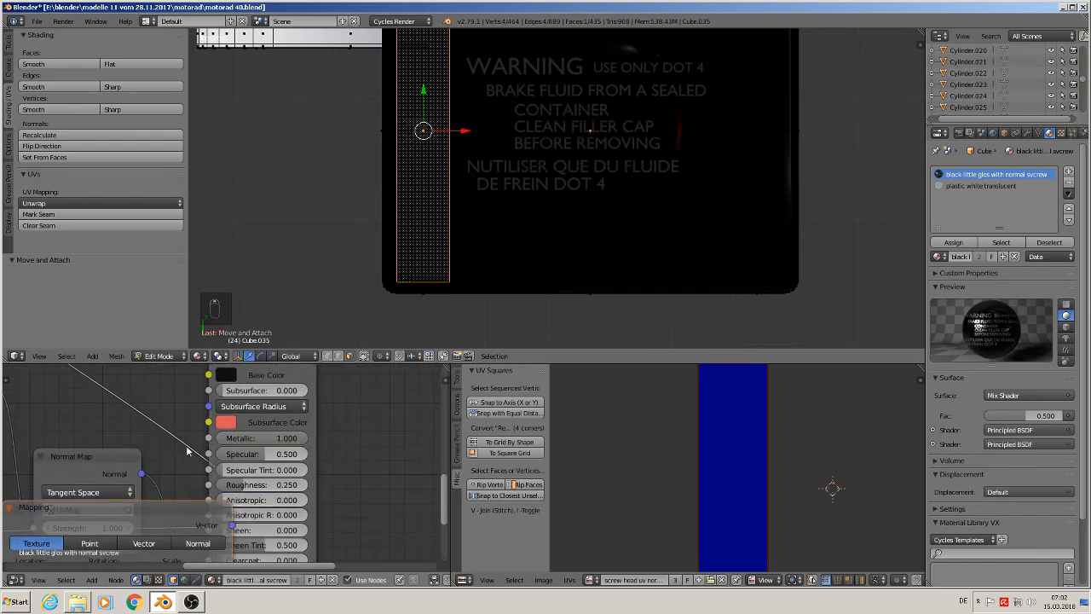
pyautogui.keyDown('ctrl'); pyautogui.moveTo(186, 415); pyautogui.dragTo(168, 486); pyautogui.keyUp('ctrl')
# Link the warning text Image Texture's Alpha to the Mix Shader's Fac and assign the black material slot to the selected strip face.
pyautogui.scroll(-2, 178, 469)
pyautogui.moveTo(256, 424); pyautogui.dragTo(258, 568, button='middle')
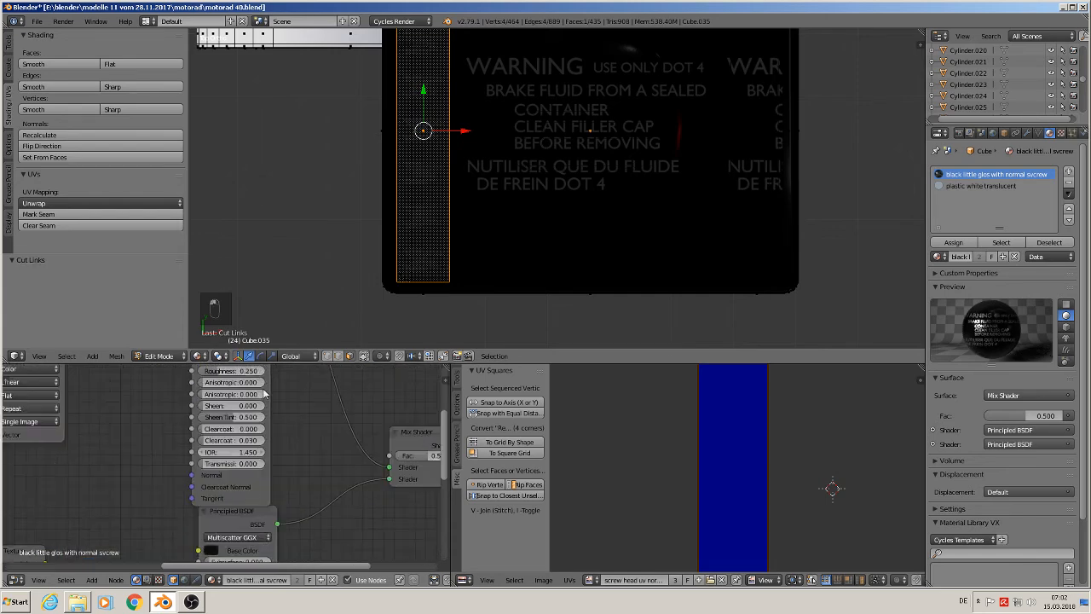
pyautogui.scroll(-5, 255, 390)
pyautogui.moveTo(254, 407); pyautogui.dragTo(220, 453, button='middle')
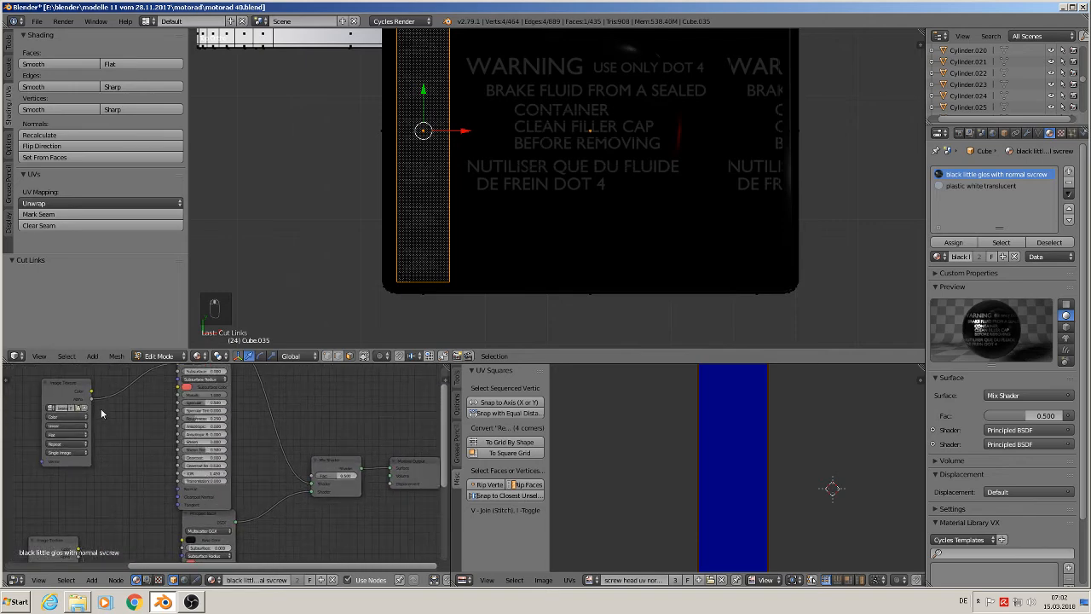
pyautogui.moveTo(91, 399); pyautogui.dragTo(314, 475)
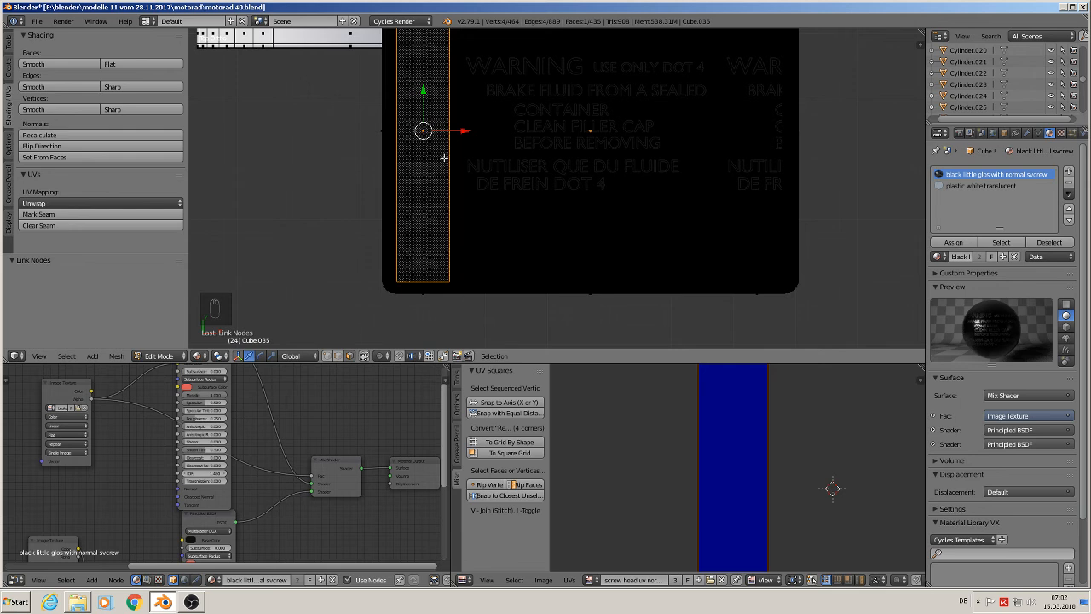
pyautogui.click(955, 243)
# Reposition the Mapping node before the normal Image Texture and link the Normal Map's output to the upper Principled BSDF's Normal input.
pyautogui.scroll(-1, 265, 489)
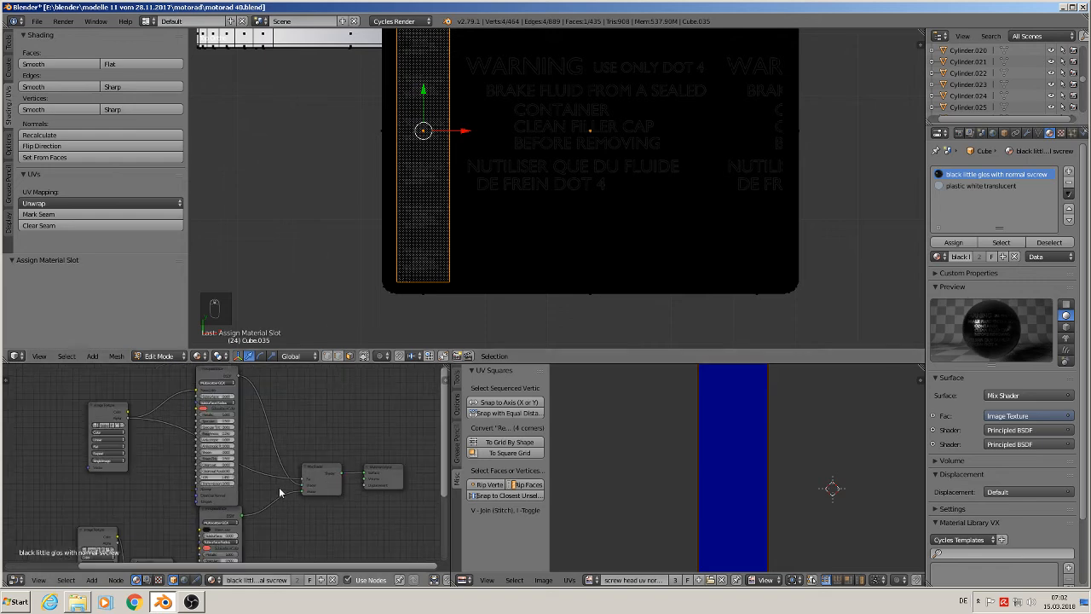
pyautogui.moveTo(280, 495); pyautogui.dragTo(373, 444, button='middle')
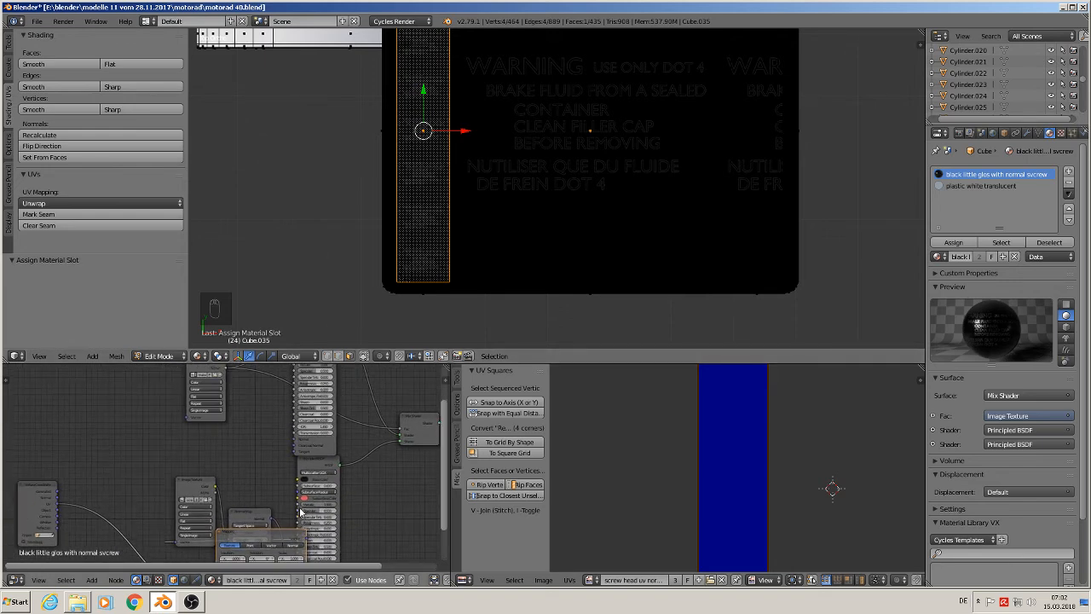
pyautogui.moveTo(281, 543); pyautogui.dragTo(137, 460)
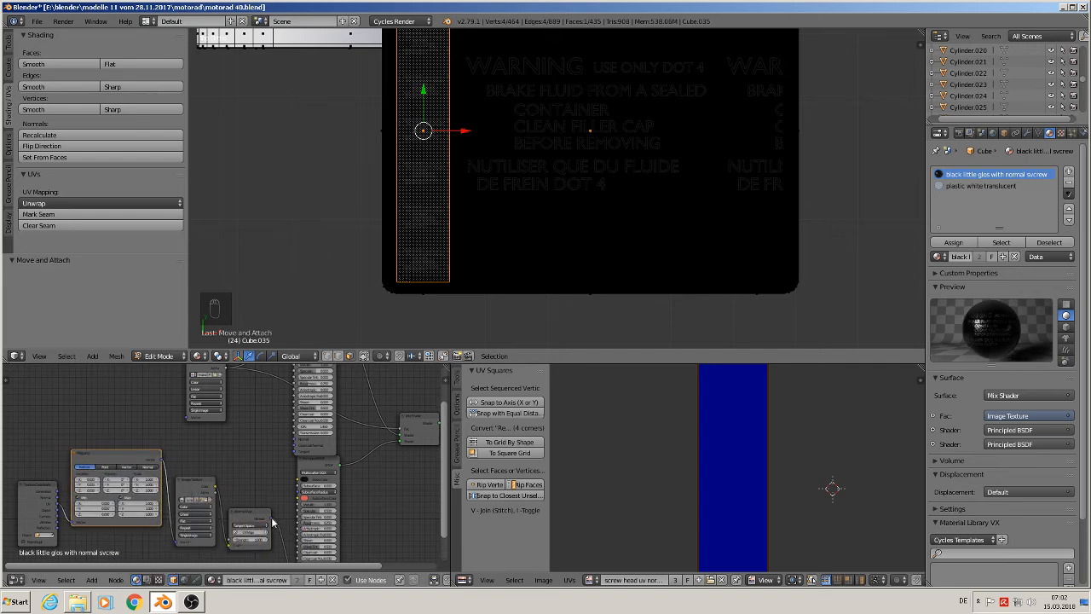
pyautogui.moveTo(273, 521); pyautogui.dragTo(295, 442)
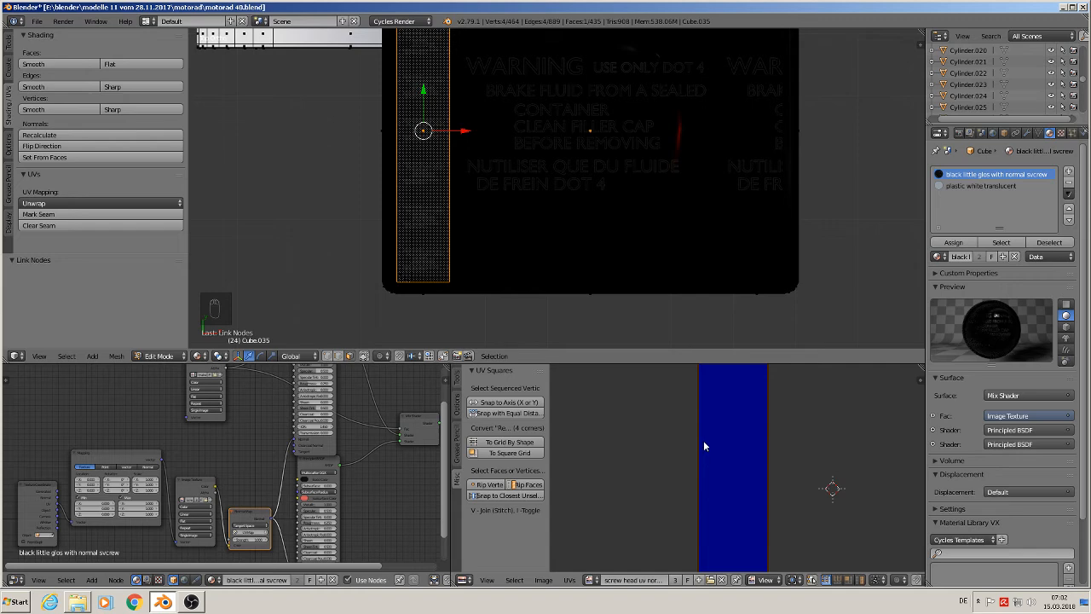
# Disconnect the Mix Shader's Fac input and replace its first Principled BSDF with an Emission shader.
pyautogui.scroll(-3, 353, 449)
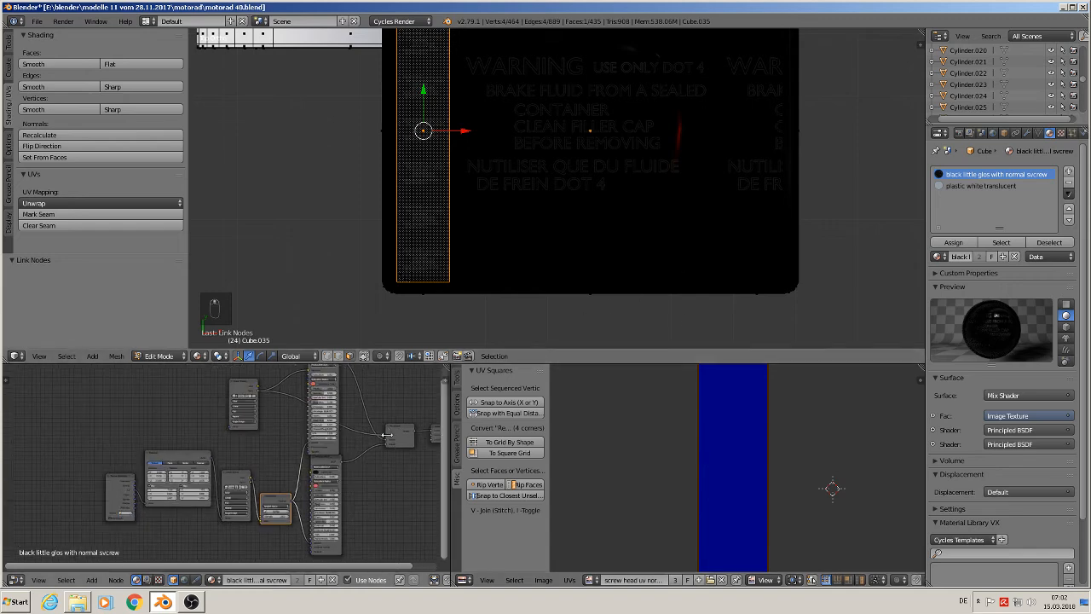
pyautogui.moveTo(387, 435); pyautogui.dragTo(324, 423)
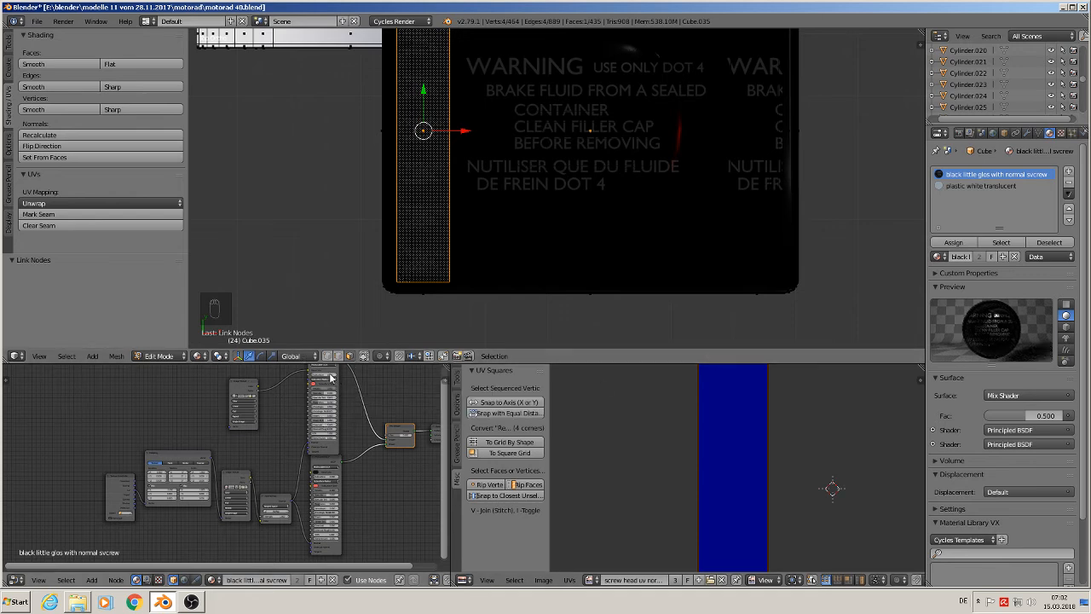
pyautogui.click(1038, 428)
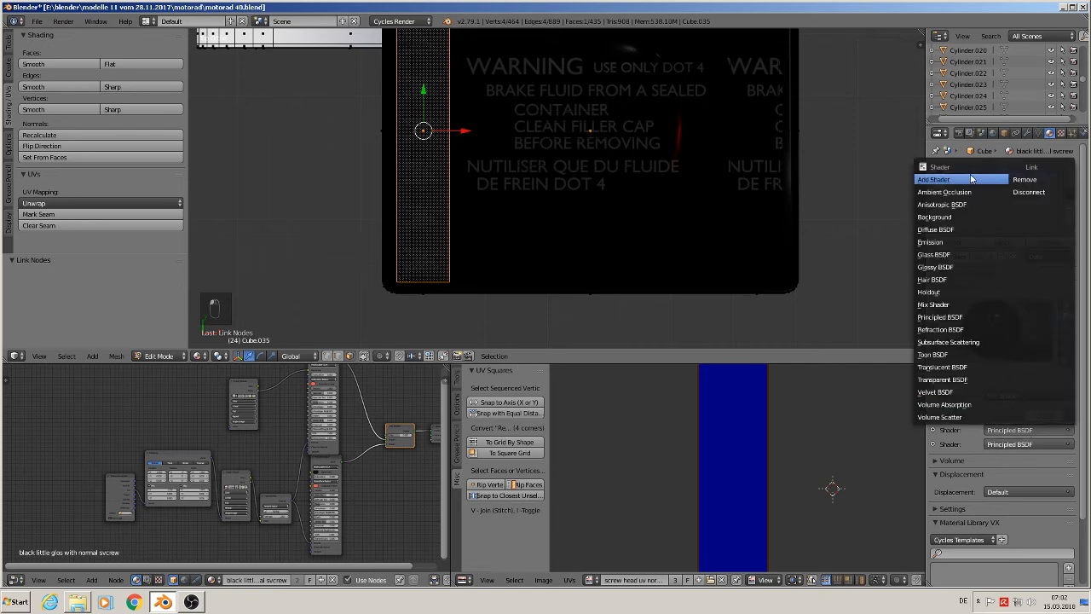
pyautogui.click(920, 244)
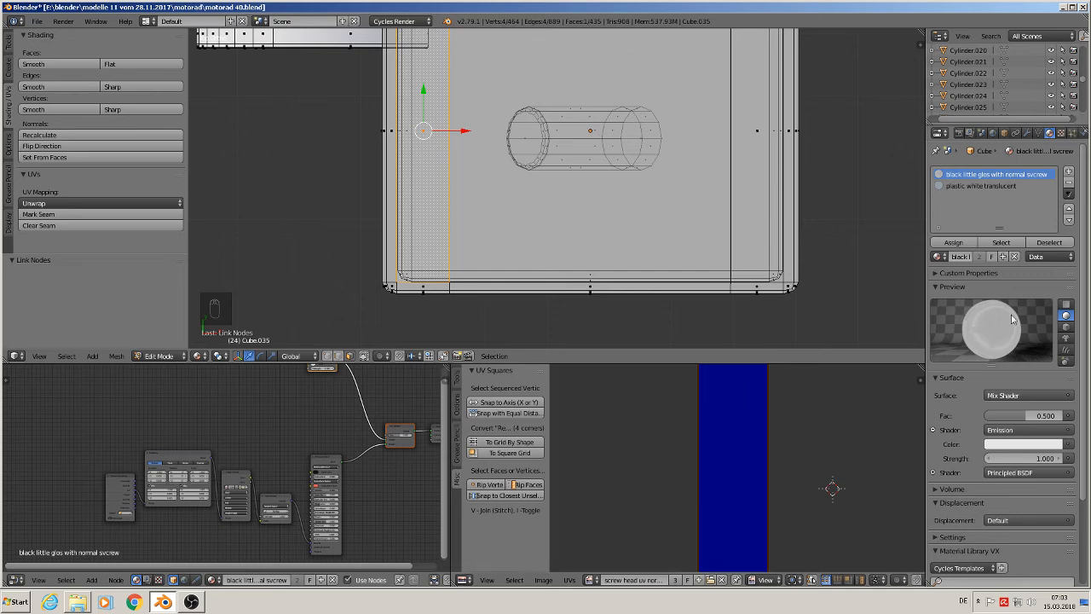
# Try to undo the shader replacement, and choose Emission again for the Mix Shader's first shader.
pyautogui.hotkey('ctrl', 'z')
pyautogui.hotkey('ctrl', 'z')
pyautogui.hotkey('ctrl', 'z')
pyautogui.hotkey('ctrl', 'z')
pyautogui.hotkey('ctrl', 'z')
pyautogui.hotkey('ctrl', 'z')
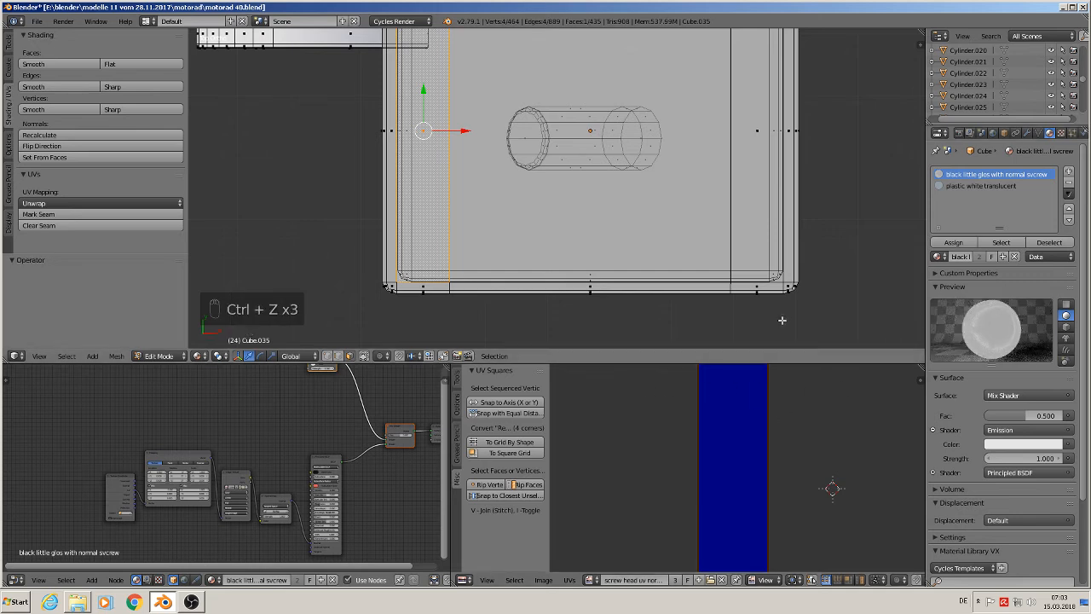
pyautogui.hotkey('ctrl', 'z')
pyautogui.click(1010, 430)
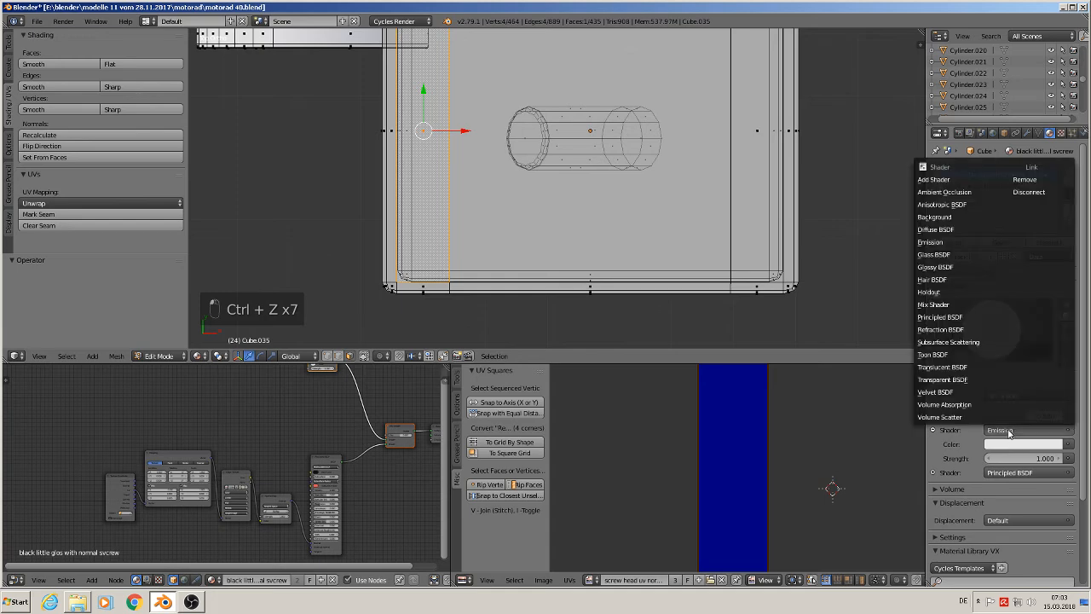
pyautogui.click(949, 245)
# Enlarge the node editor area and move the Emission node closer to the Mix Shader.
pyautogui.moveTo(326, 437); pyautogui.dragTo(319, 463, button='middle')
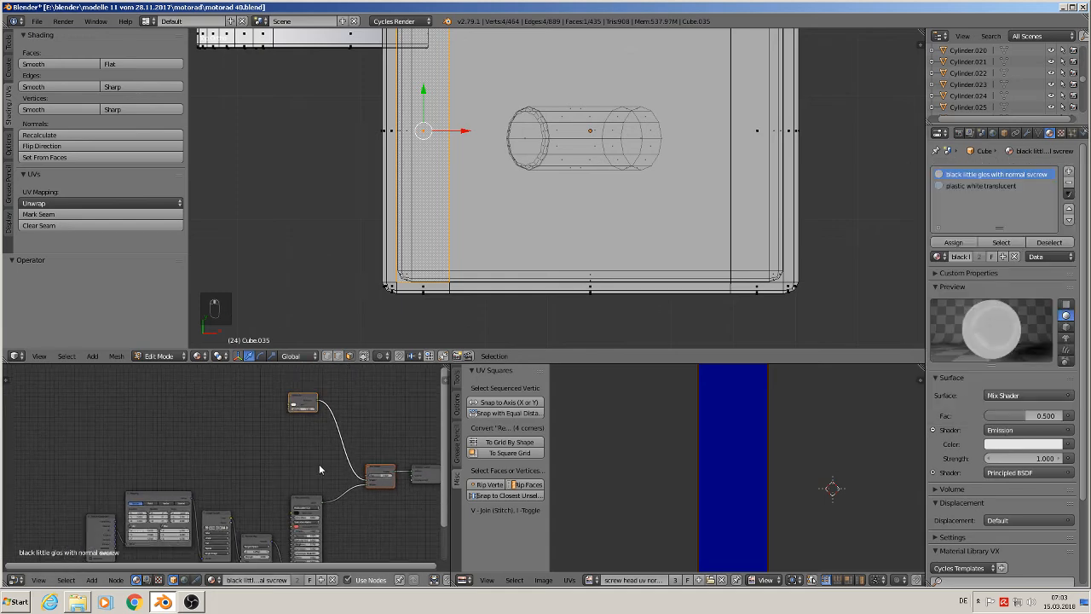
pyautogui.scroll(1, 317, 464)
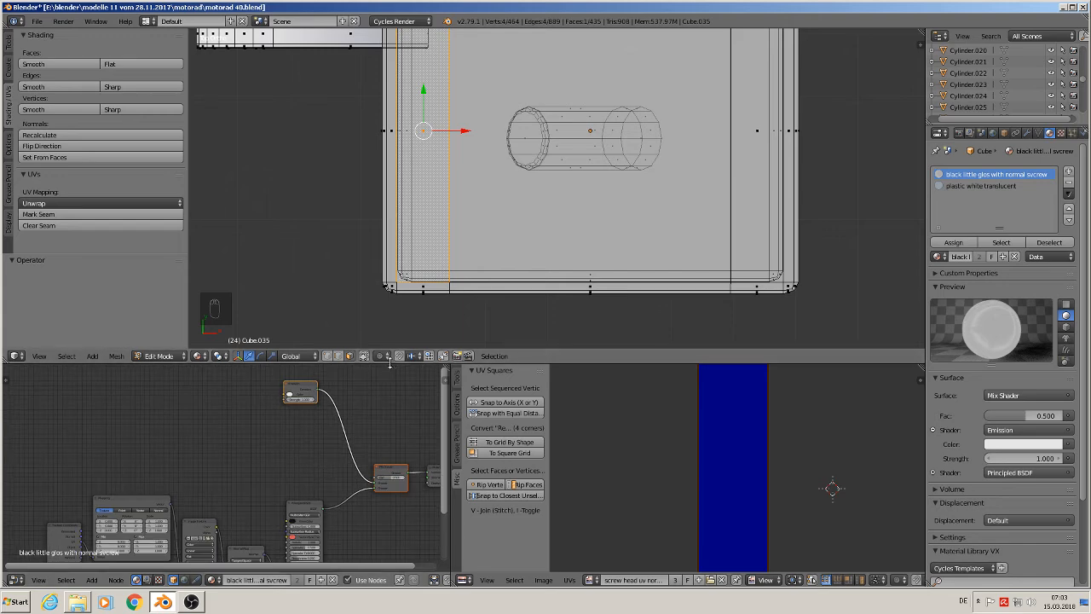
pyautogui.moveTo(387, 363); pyautogui.dragTo(387, 319)
pyautogui.moveTo(302, 372); pyautogui.dragTo(314, 410)
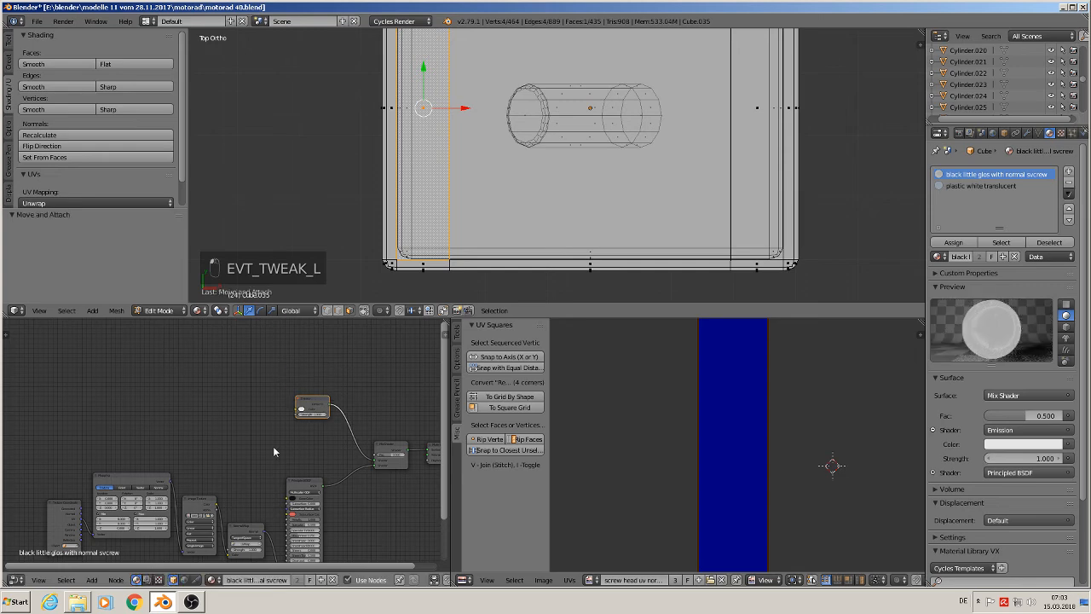
# Duplicate the screw head normal Image Texture node and link the copy's Color output to the Emission shader's Color.
pyautogui.scroll(2, 225, 512)
pyautogui.click(191, 519)
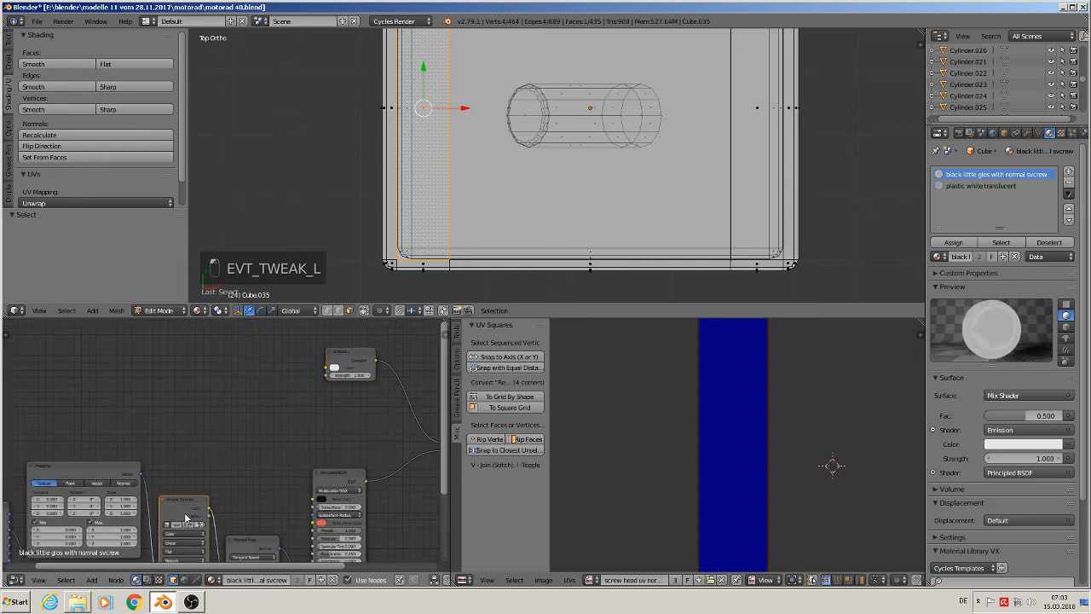
pyautogui.hotkey('shift', 'd')
pyautogui.moveTo(276, 370); pyautogui.dragTo(305, 385)
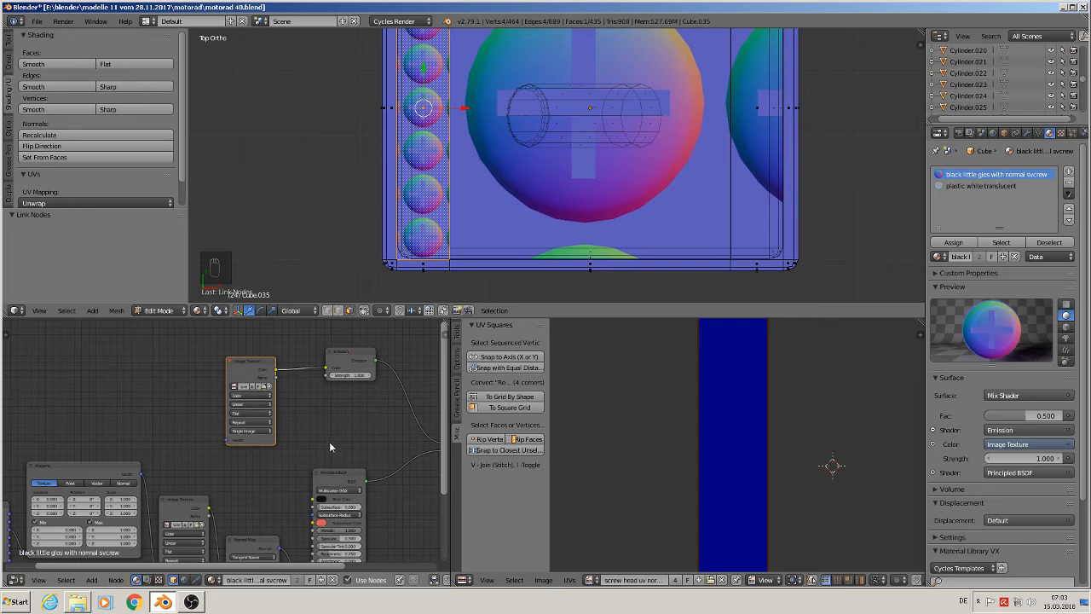
pyautogui.moveTo(374, 448); pyautogui.dragTo(348, 354, button='middle')
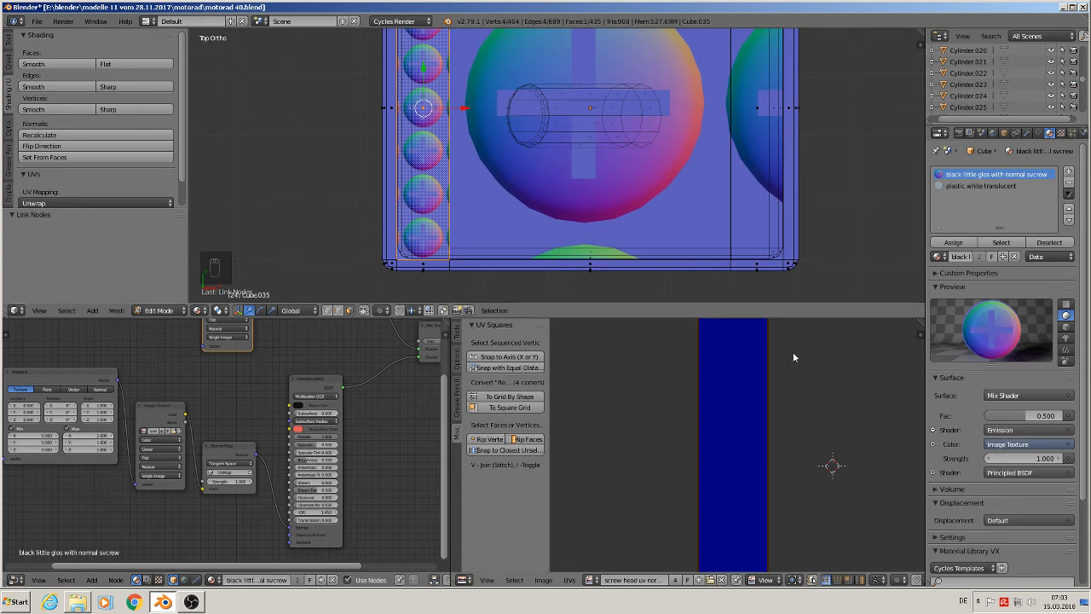
# Scale the left strip face's UVs to about 0.61 of their size over the screw head normal map.
pyautogui.press('s')
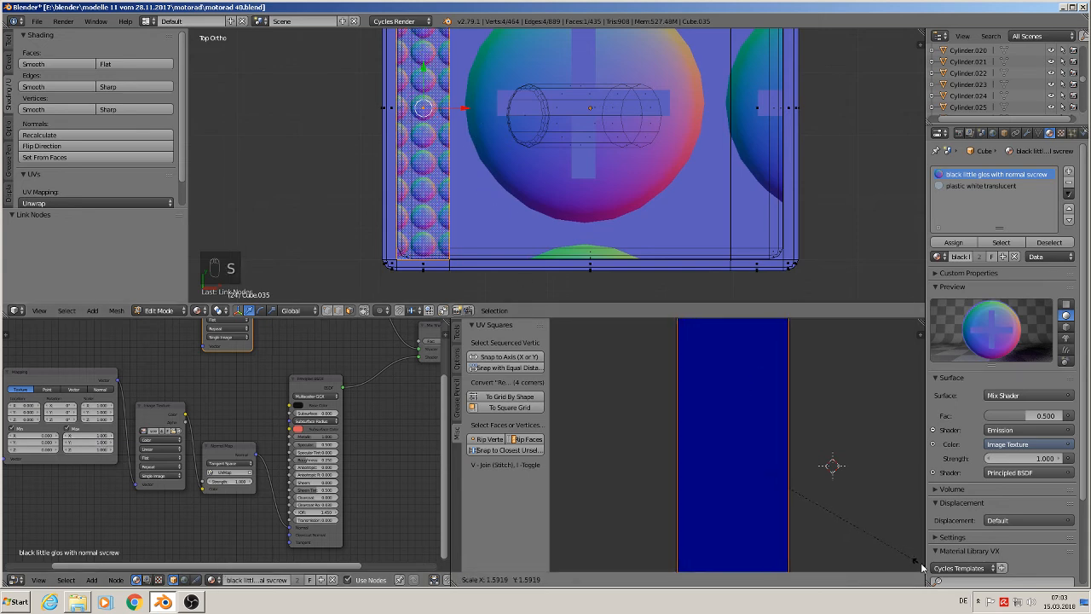
pyautogui.click(819, 497)
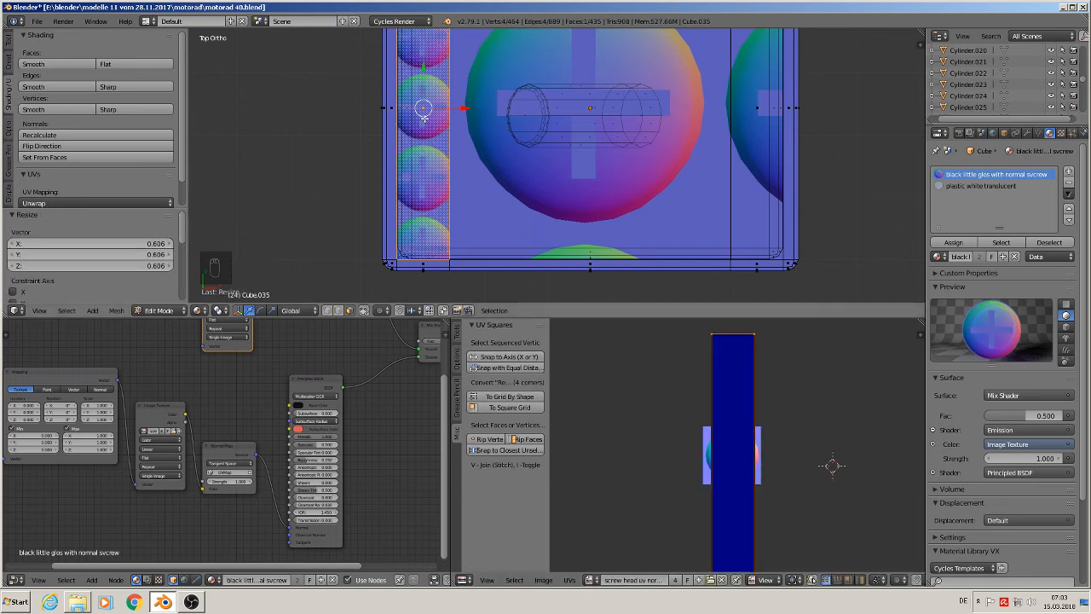
pyautogui.press('a')
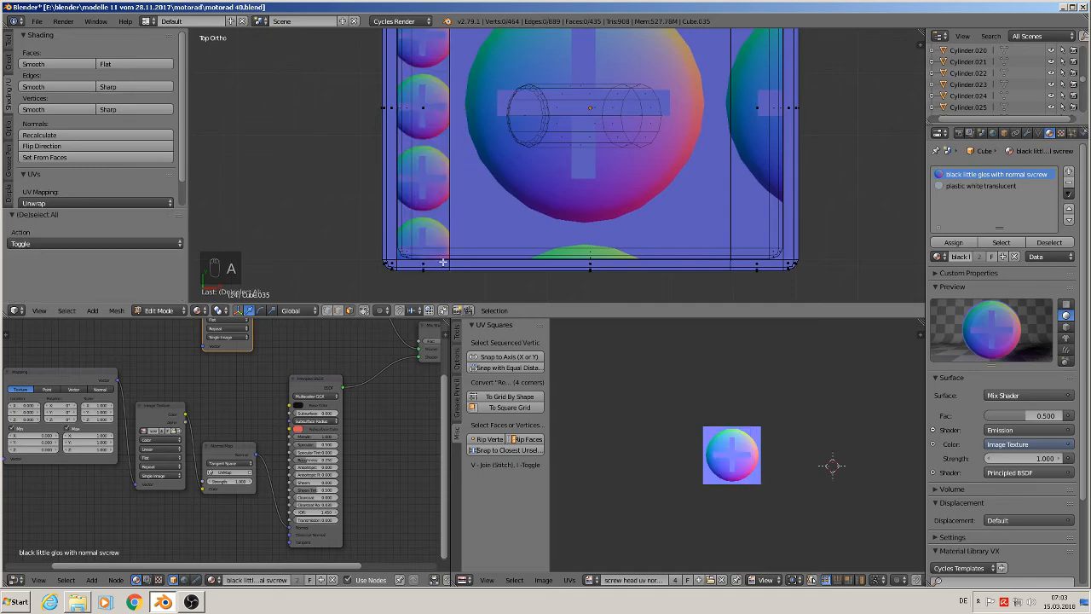
# Mark the edges of the two narrow strip faces on the lid's top as UV seams.
pyautogui.moveTo(436, 276); pyautogui.dragTo(355, 319, button='middle')
pyautogui.click(363, 310)
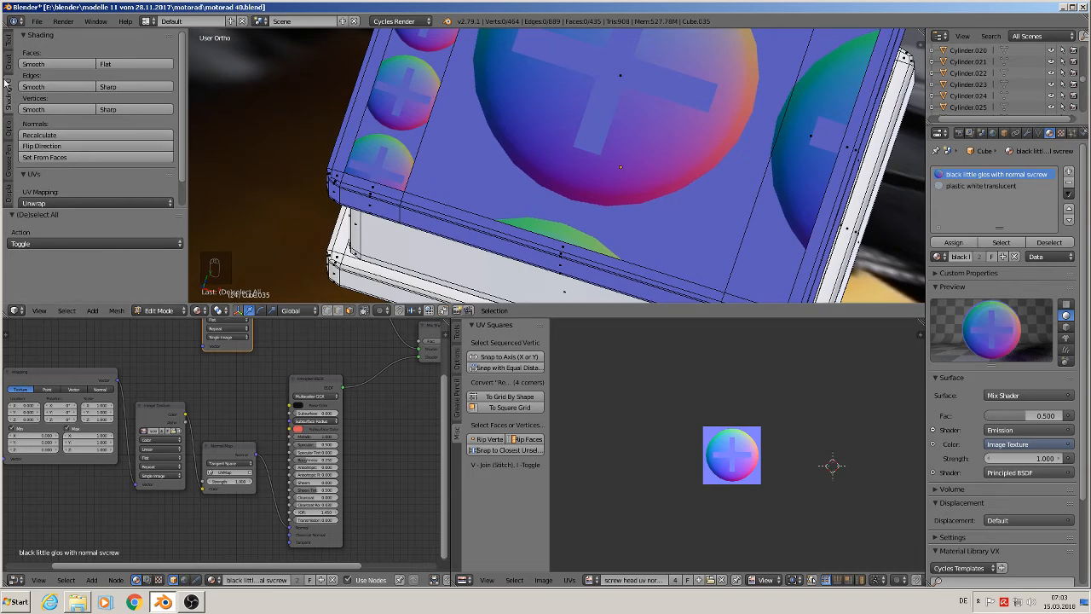
pyautogui.scroll(-1, 44, 180)
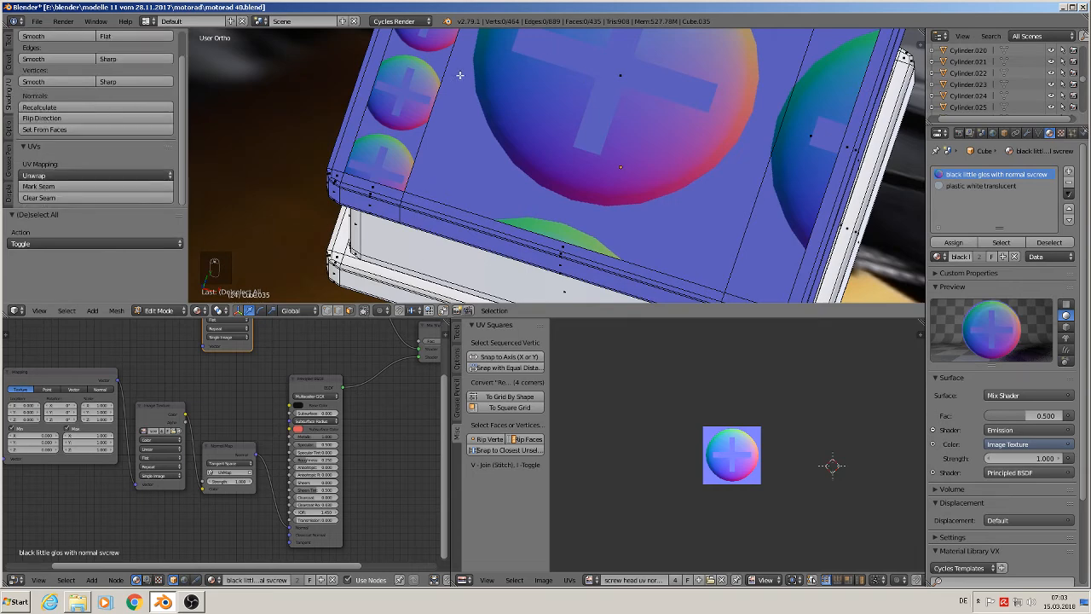
pyautogui.rightClick(375, 127)
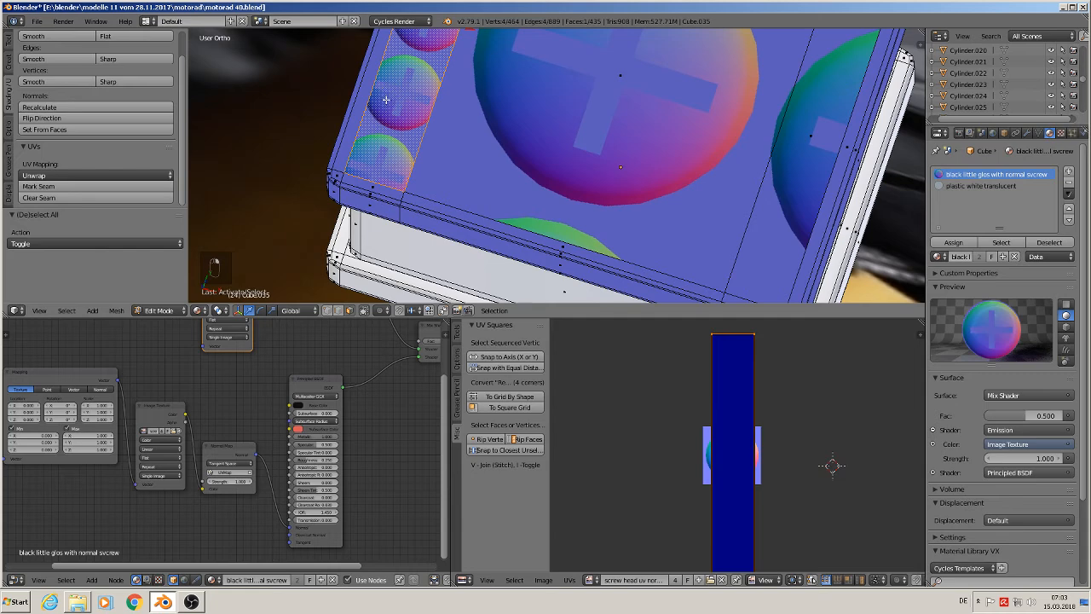
pyautogui.click(109, 186)
pyautogui.rightClick(612, 76)
pyautogui.keyDown('shift'); pyautogui.rightClick(810, 145); pyautogui.keyUp('shift')
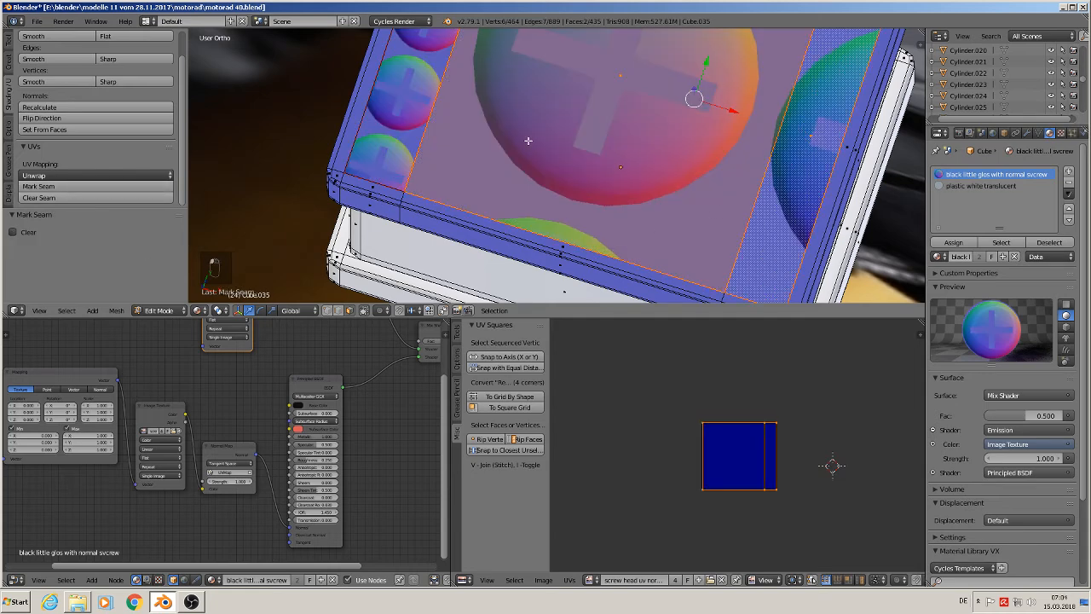
# Select the entire mesh and unwrap it along the marked seams.
pyautogui.press('a')
pyautogui.press('a')
pyautogui.press('a')
pyautogui.press('a')
pyautogui.press('a')
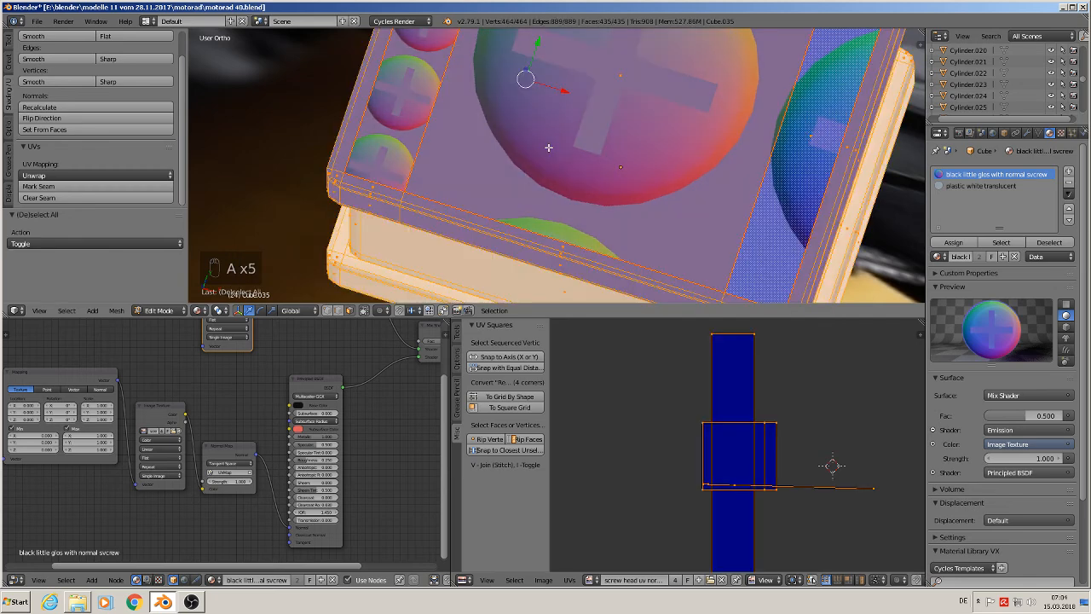
pyautogui.press('u')
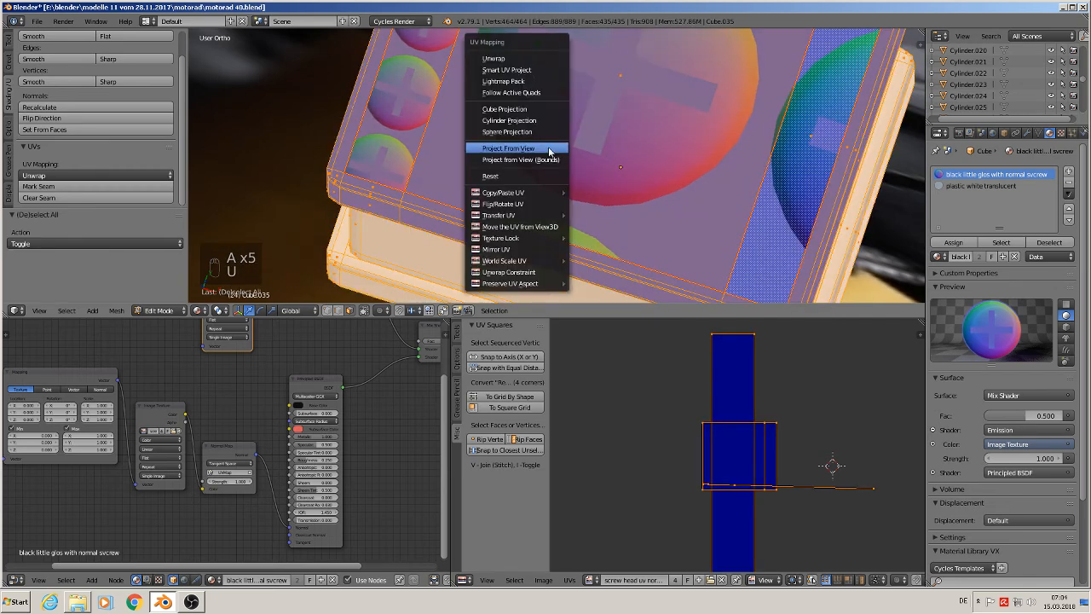
pyautogui.scroll(-4, 672, 217)
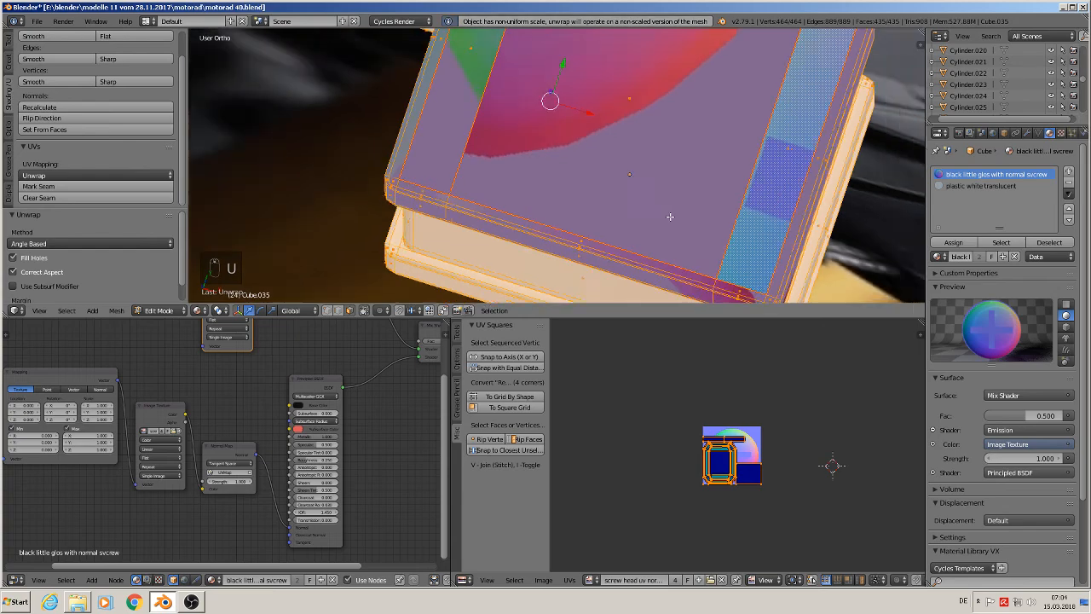
# Enlarge the left strip face's UVs about 7.9 times, centre them on the screw head image, and enlarge them by another 1.7 times.
pyautogui.moveTo(693, 239)
pyautogui.mouseDown(button='middle')
pyautogui.moveTo(713, 227)
pyautogui.moveTo(714, 236)
pyautogui.moveTo(678, 229)
pyautogui.mouseUp(button='middle')
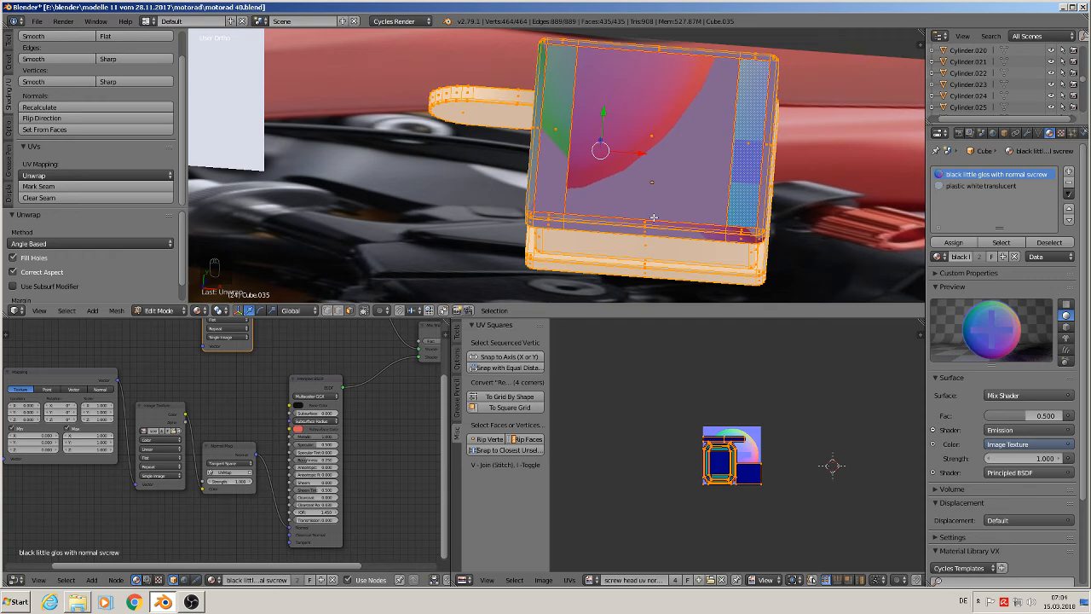
pyautogui.click(555, 129)
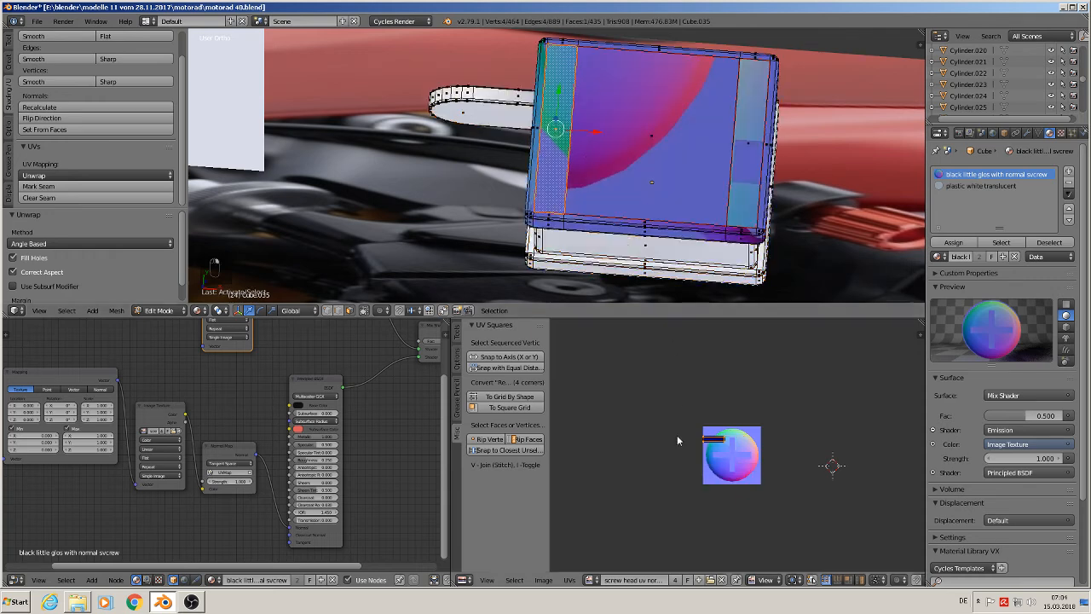
pyautogui.scroll(2, 767, 481)
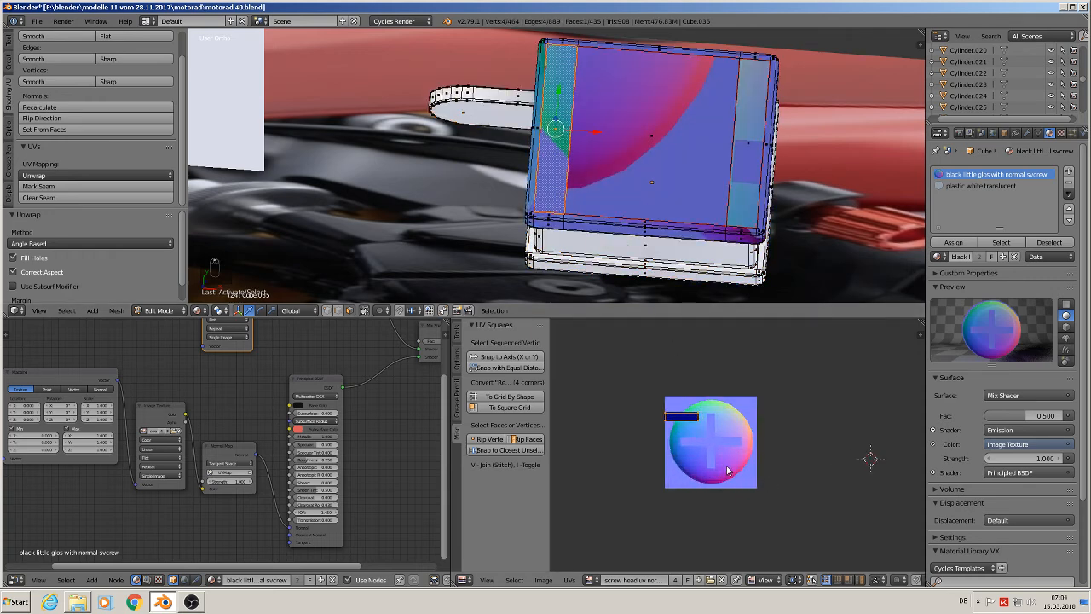
pyautogui.press('s')
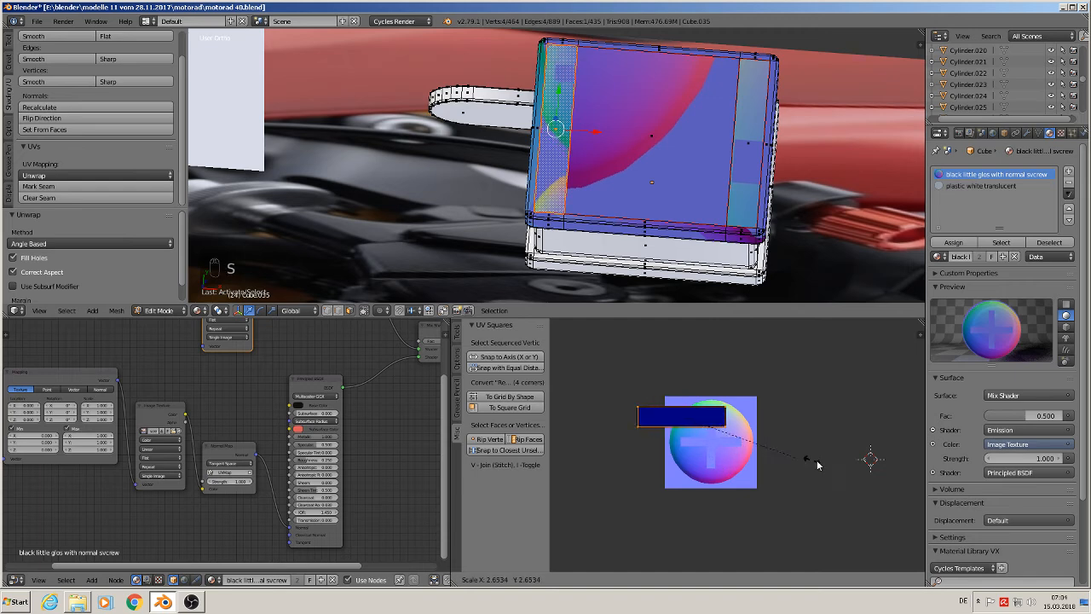
pyautogui.click(689, 457)
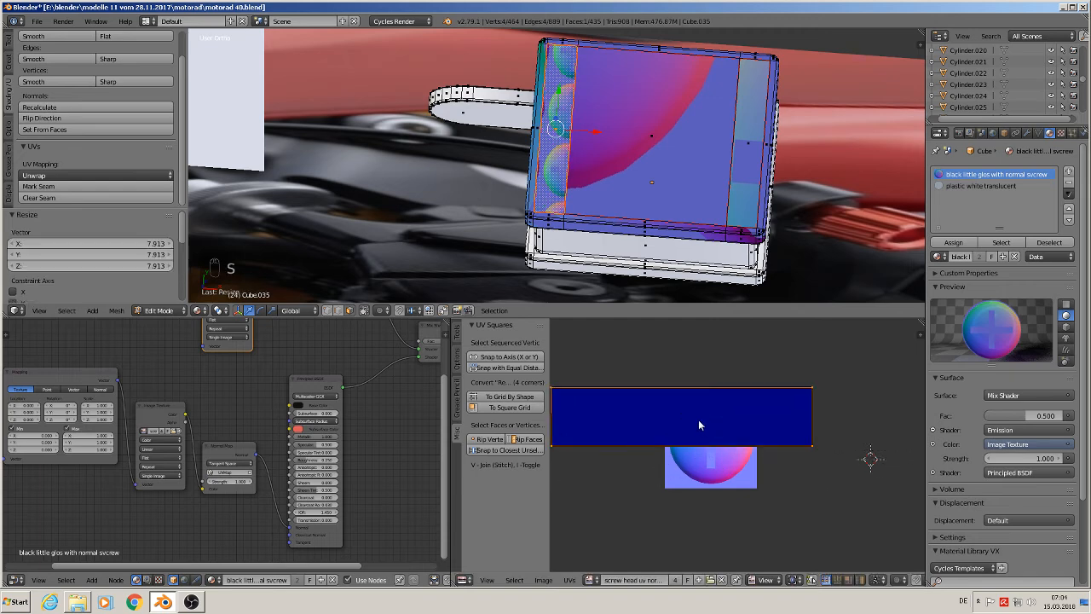
pyautogui.press('g')
pyautogui.click(735, 456)
pyautogui.press('s')
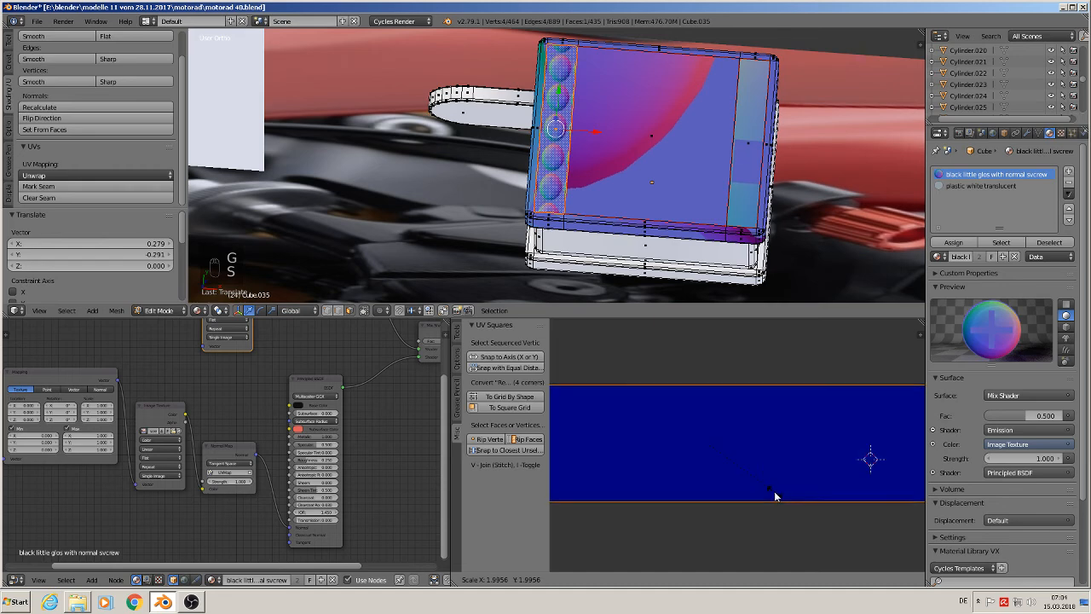
pyautogui.click(764, 486)
# Check the material's node chain and preview the lid in Rendered shading, returning to Material shading.
pyautogui.scroll(1, 199, 458)
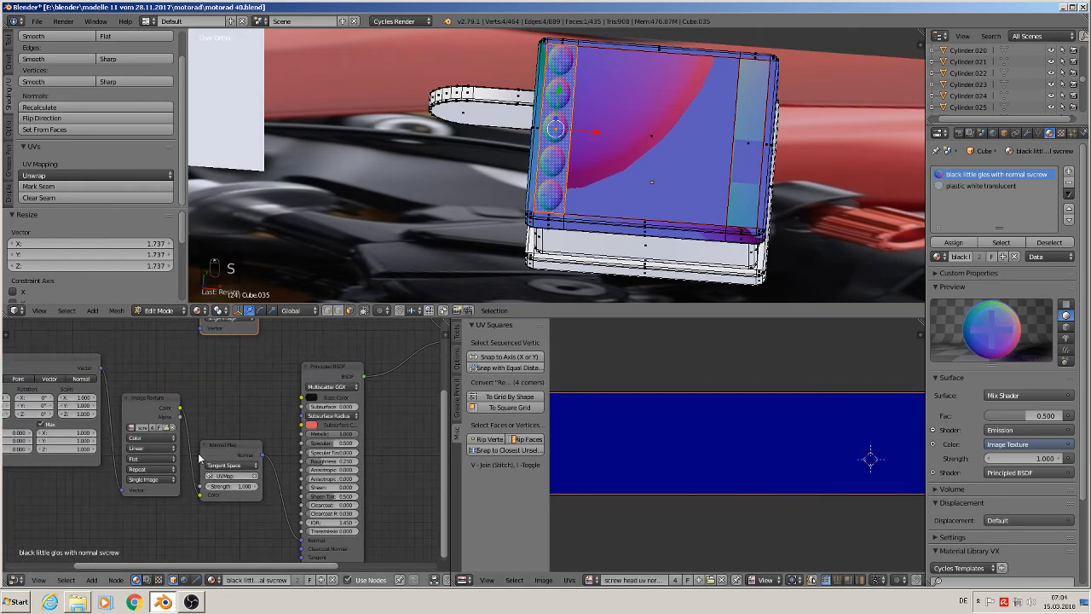
pyautogui.moveTo(200, 458); pyautogui.dragTo(415, 447, button='middle')
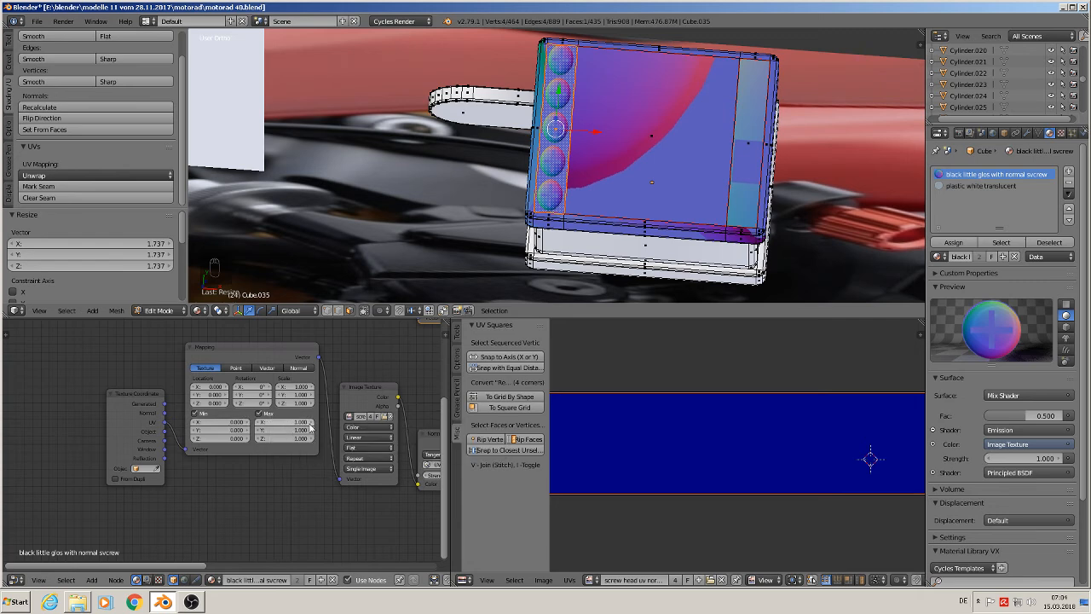
pyautogui.moveTo(332, 472); pyautogui.dragTo(191, 476, button='middle')
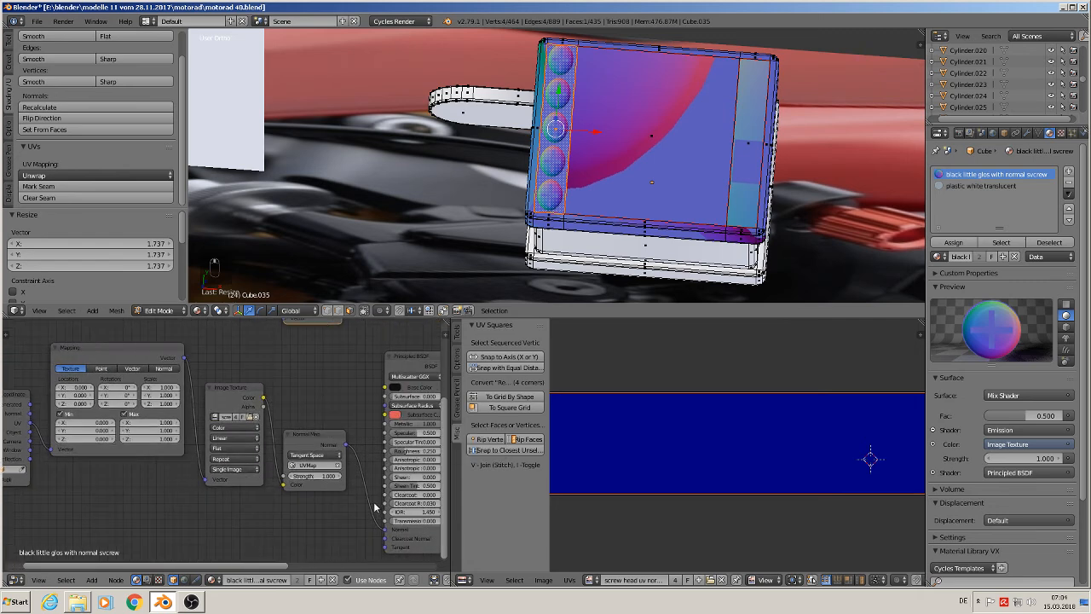
pyautogui.moveTo(369, 508); pyautogui.dragTo(234, 526, button='middle')
pyautogui.moveTo(254, 486); pyautogui.dragTo(193, 556, button='middle')
pyautogui.moveTo(295, 466); pyautogui.dragTo(325, 509, button='middle')
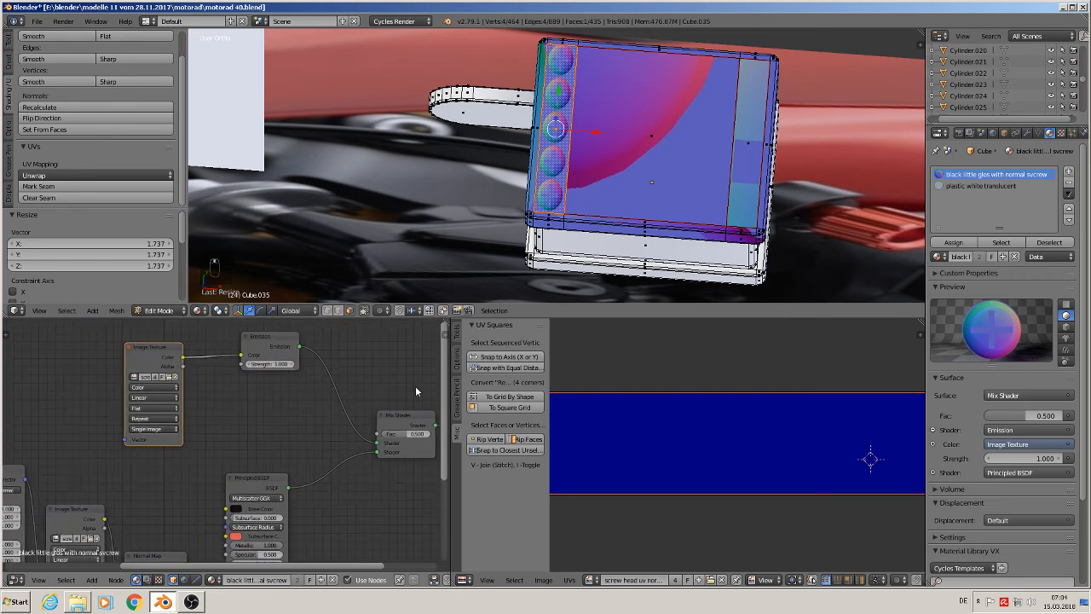
pyautogui.click(199, 310)
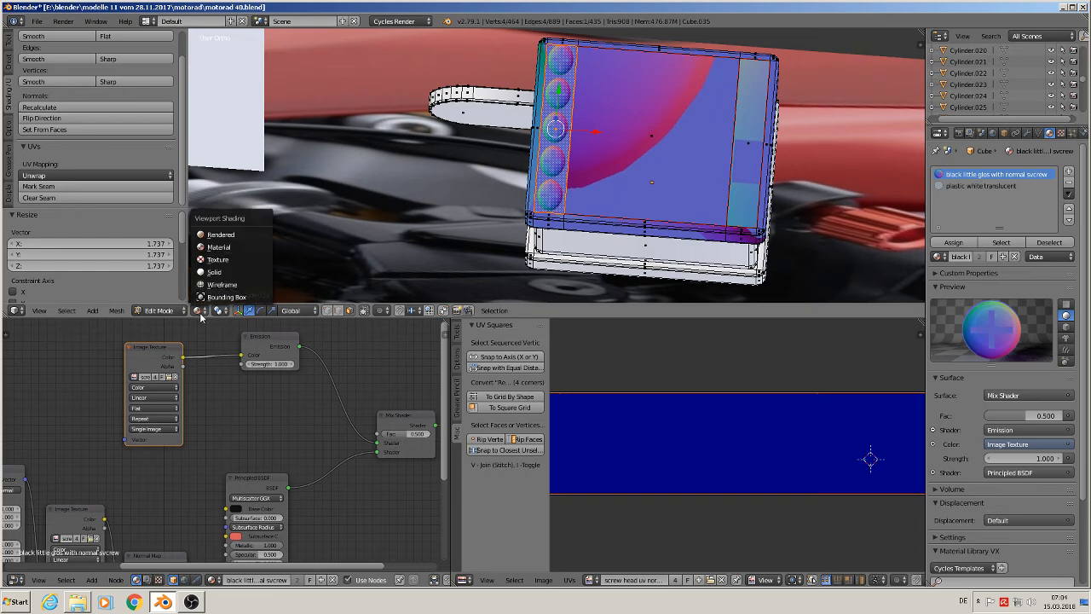
pyautogui.click(219, 234)
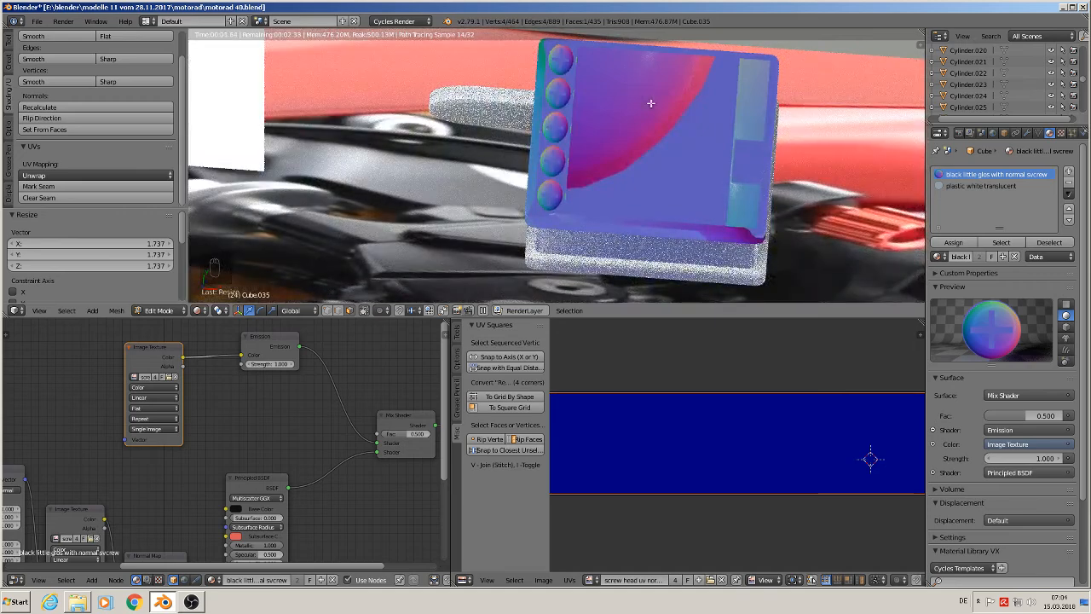
pyautogui.click(201, 310)
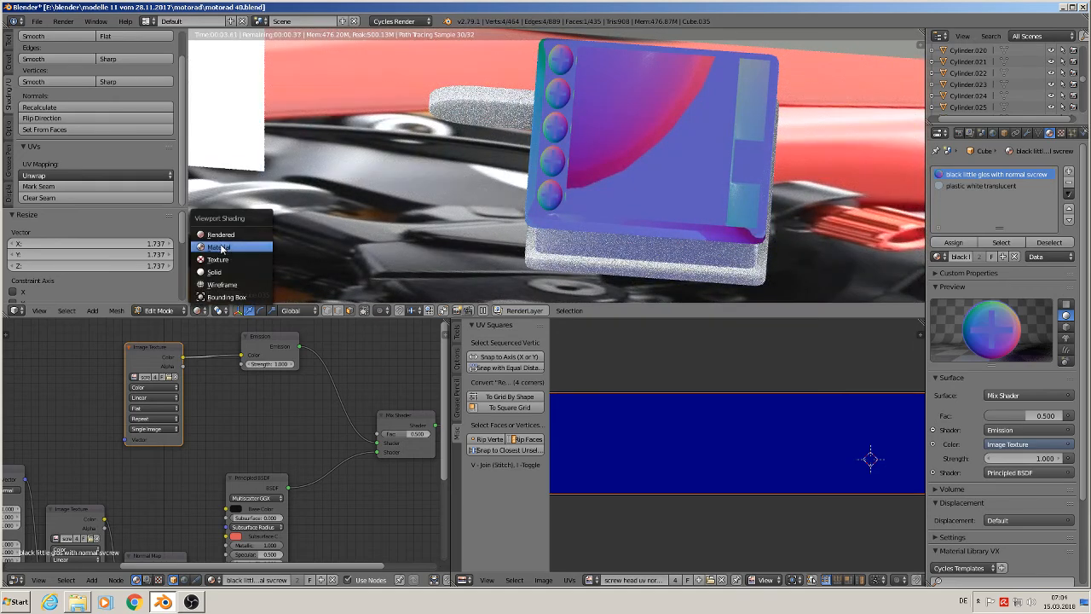
pyautogui.click(218, 247)
# Relink the Principled BSDF from the Mix Shader directly to the Material Output's Surface input.
pyautogui.scroll(-2, 381, 478)
pyautogui.moveTo(361, 458); pyautogui.dragTo(382, 340, button='middle')
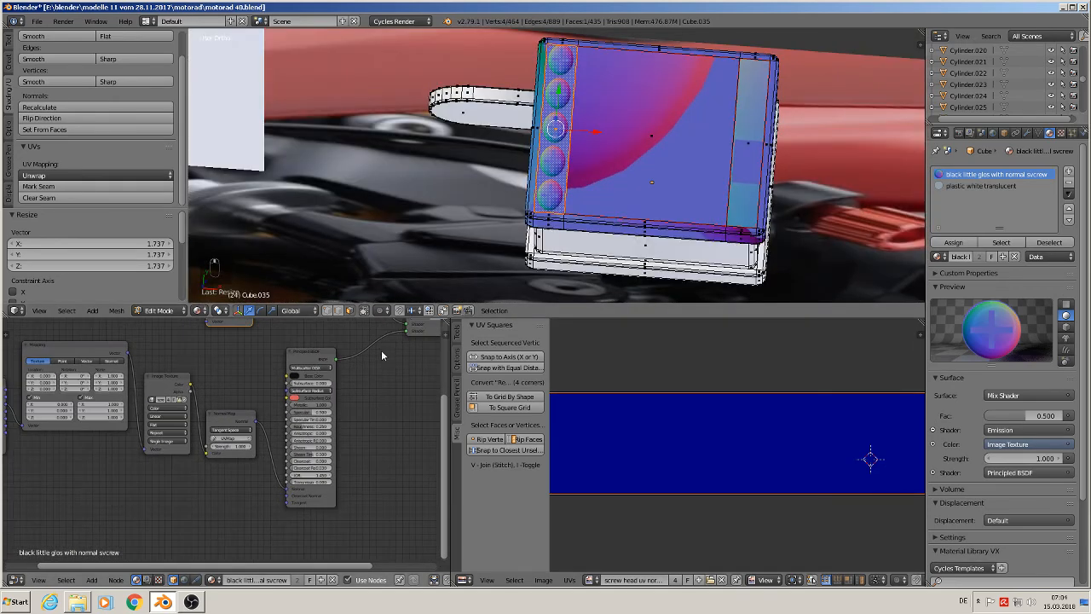
pyautogui.scroll(3, 343, 471)
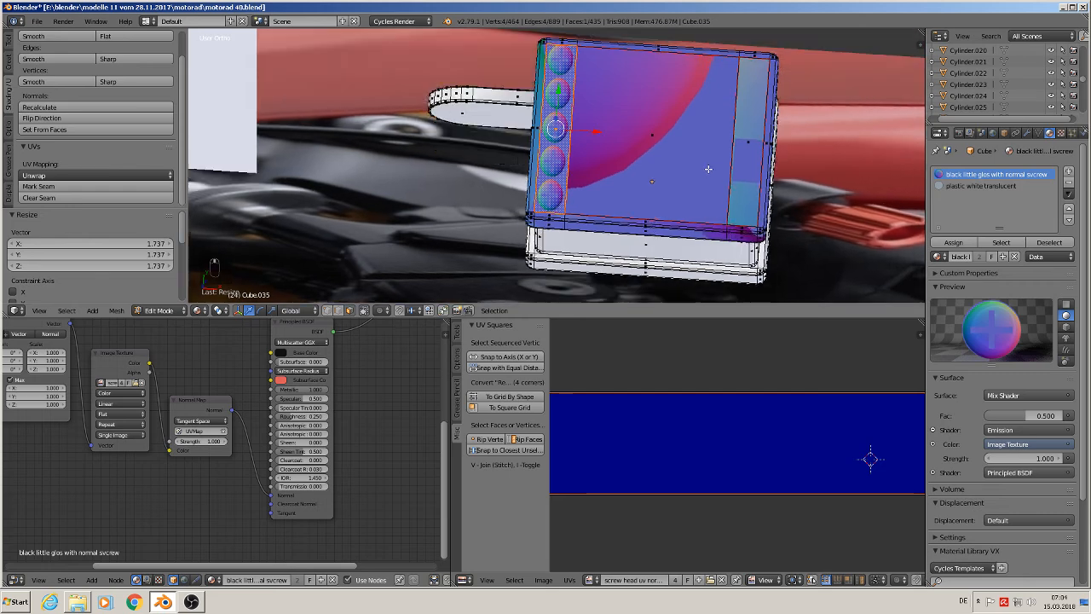
pyautogui.moveTo(706, 163); pyautogui.dragTo(707, 100, button='middle')
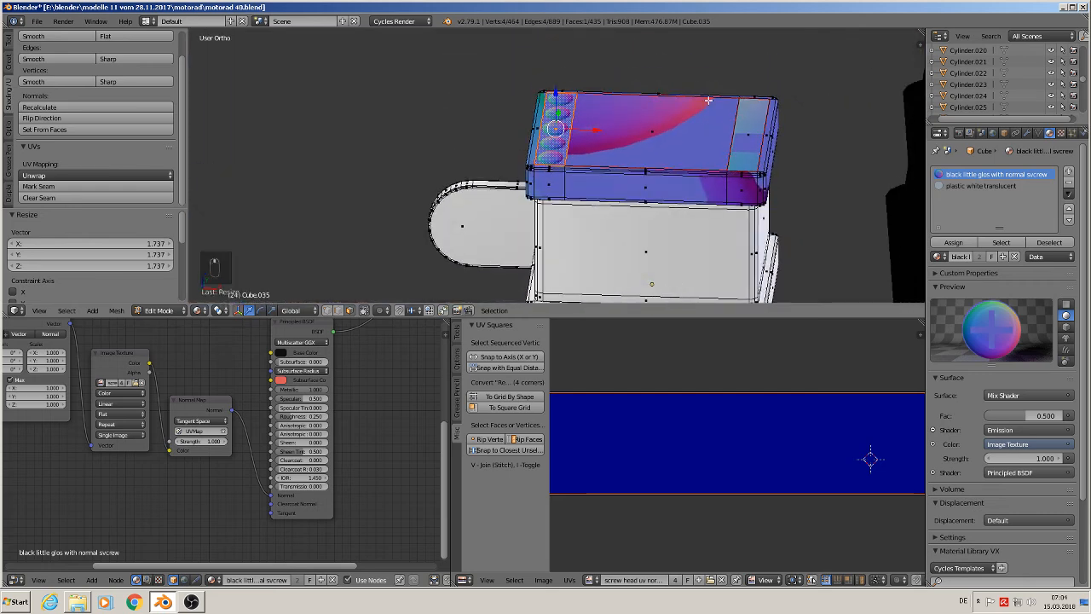
pyautogui.click(202, 311)
pyautogui.click(220, 243)
pyautogui.moveTo(343, 385); pyautogui.dragTo(373, 432, button='middle')
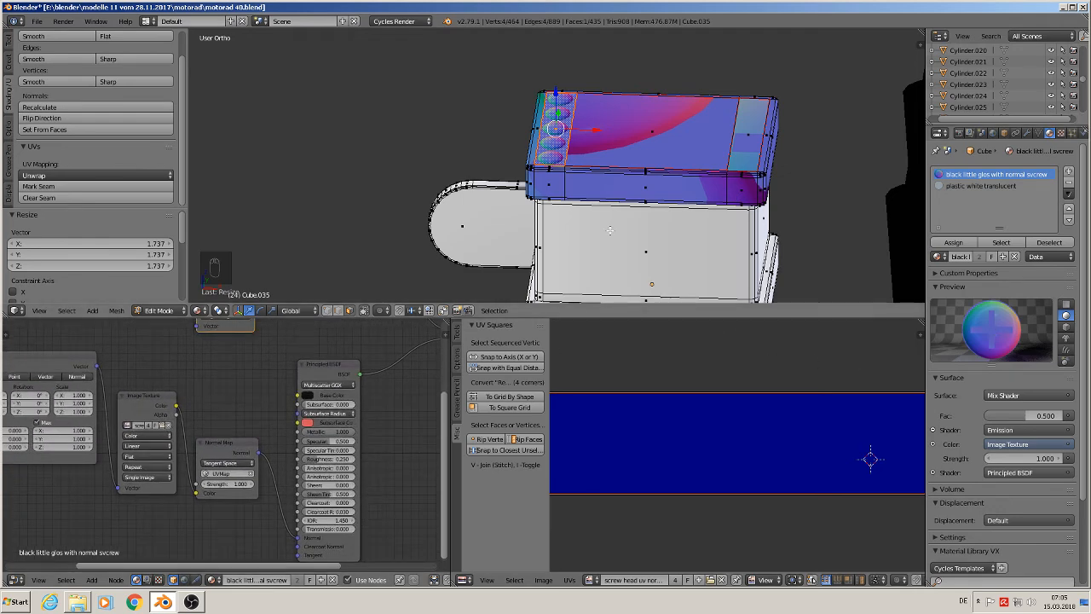
pyautogui.scroll(-1, 406, 412)
pyautogui.moveTo(386, 415); pyautogui.dragTo(173, 507, button='middle')
pyautogui.moveTo(236, 439); pyautogui.dragTo(318, 411)
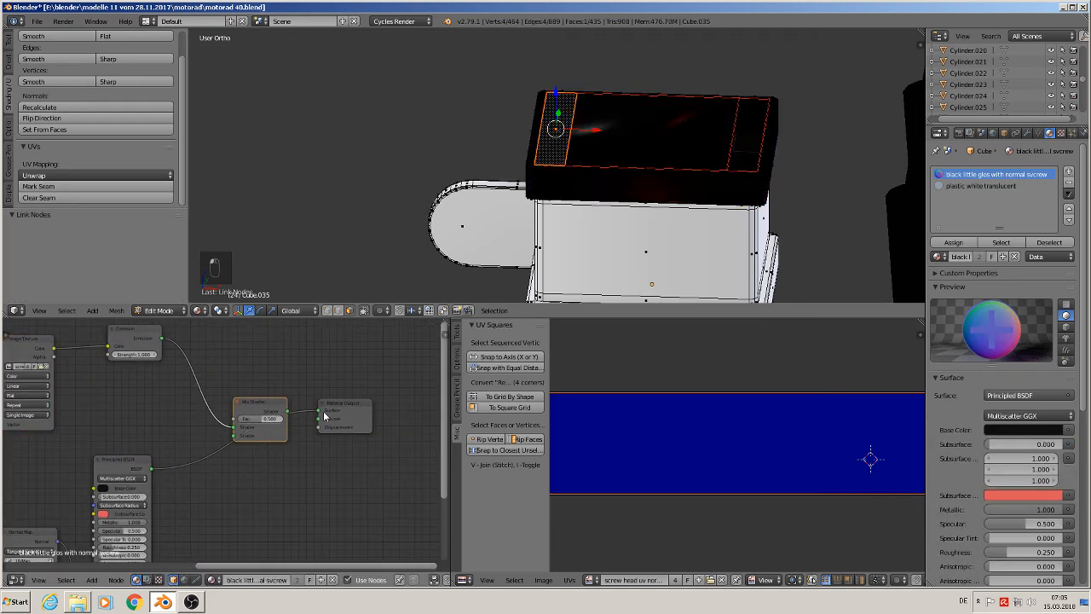
# Enlarge the right strip face's UVs about 9.2 times, centre them on the screw head image, and enlarge them by another 1.6 times.
pyautogui.scroll(2, 598, 197)
pyautogui.moveTo(603, 175); pyautogui.dragTo(555, 109, button='middle')
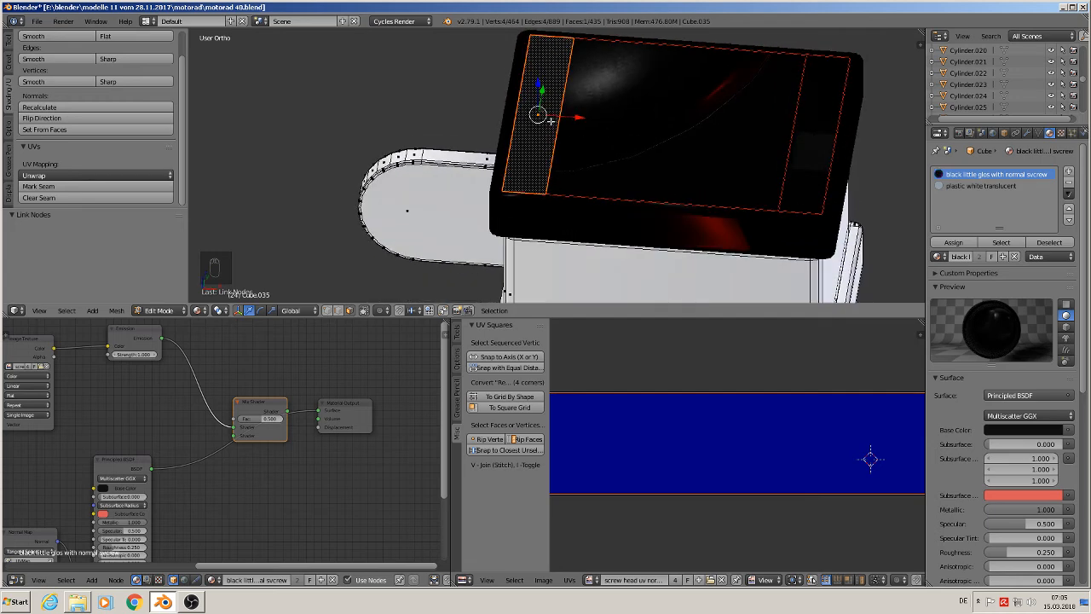
pyautogui.rightClick(800, 141)
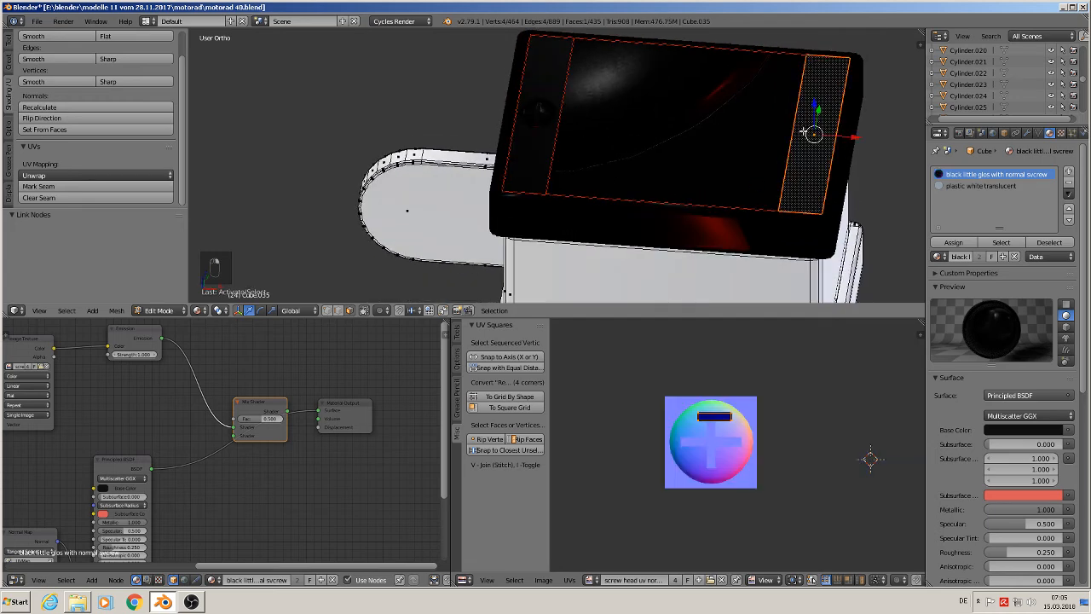
pyautogui.press('s')
pyautogui.click(750, 452)
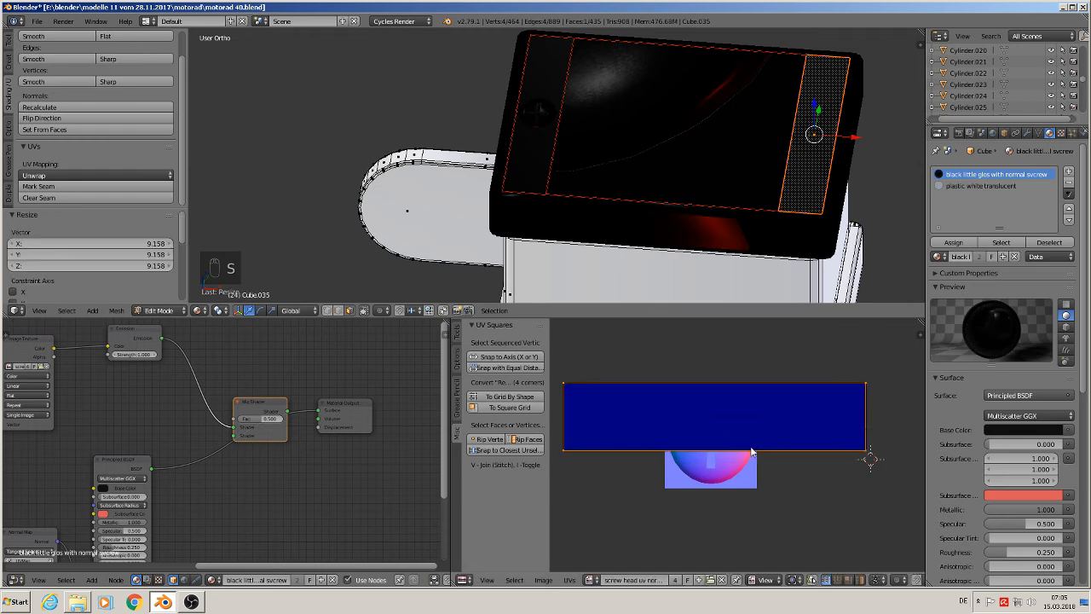
pyautogui.press('g')
pyautogui.click(748, 477)
pyautogui.press('s')
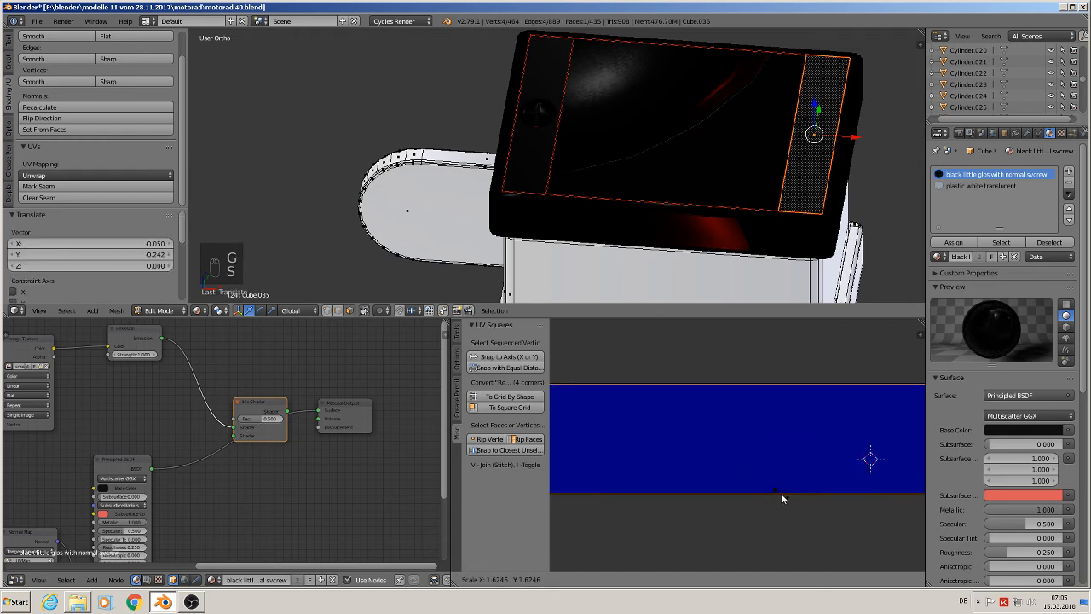
pyautogui.click(747, 386)
# Select the lid's large middle face and link the Mapping node's output to the upper Image Texture's Vector input.
pyautogui.scroll(1, 783, 171)
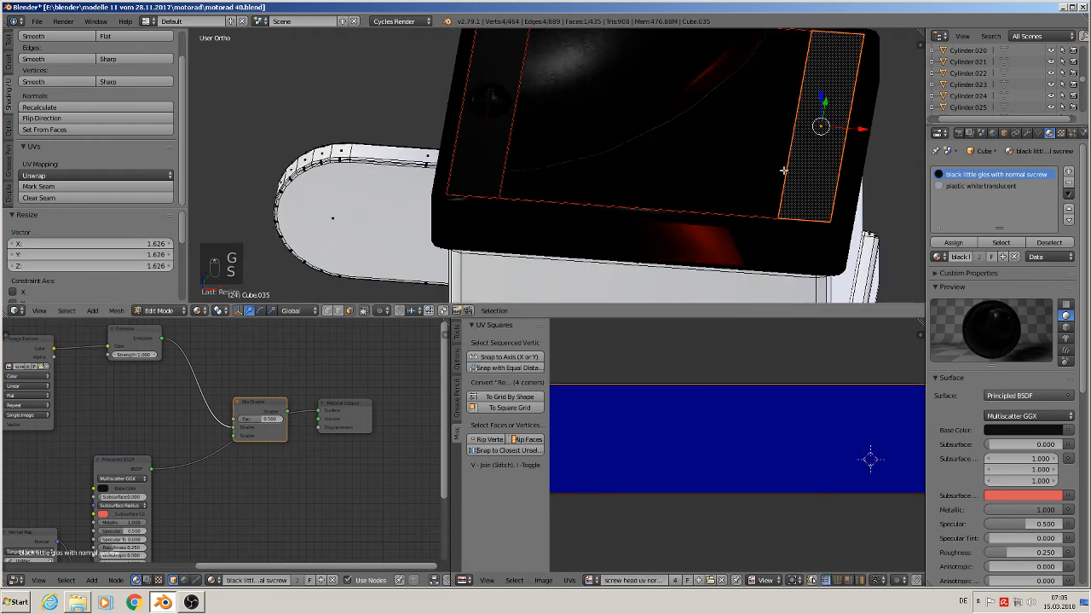
pyautogui.rightClick(539, 100)
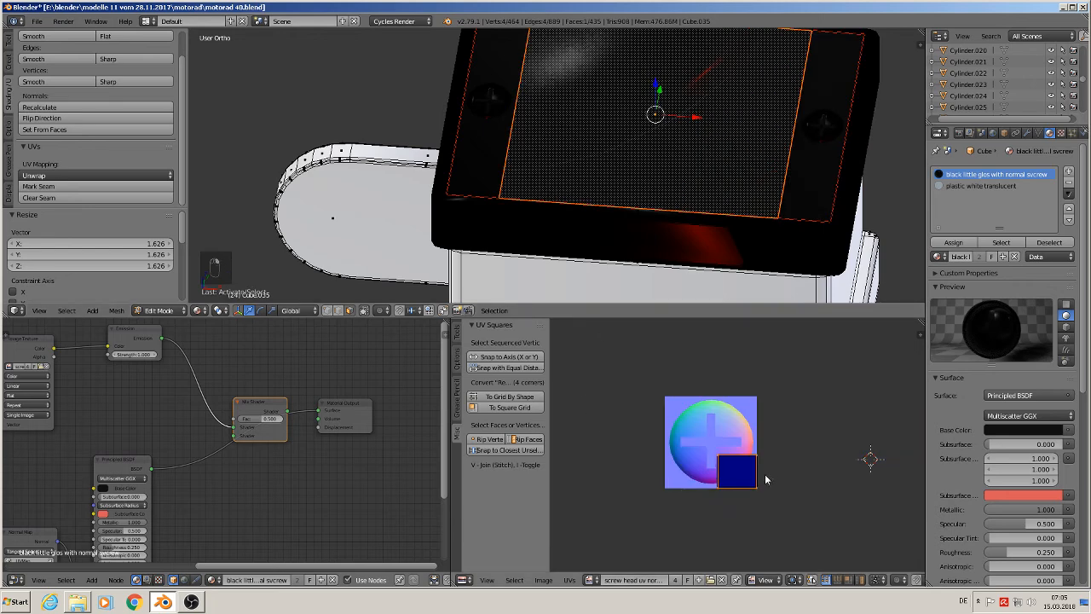
pyautogui.moveTo(207, 444); pyautogui.dragTo(394, 465, button='middle')
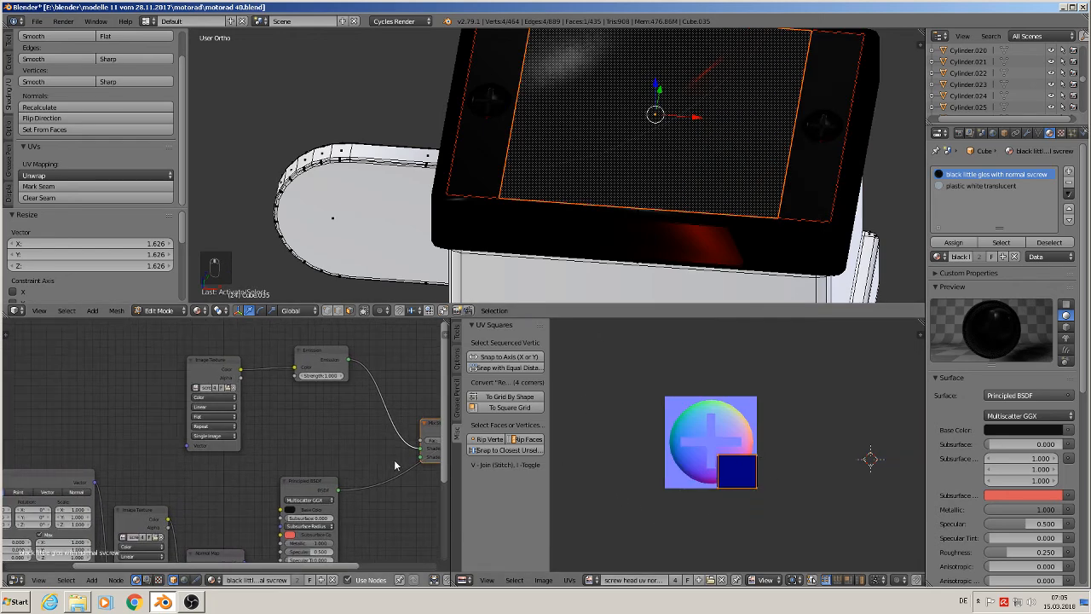
pyautogui.moveTo(96, 484); pyautogui.dragTo(189, 446)
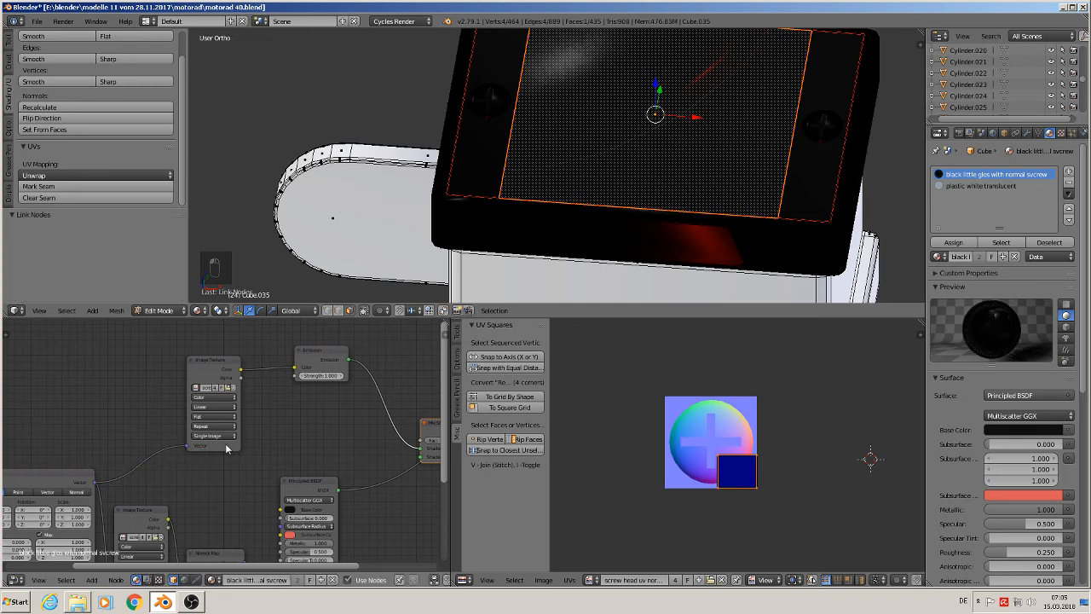
# Load the brake warning text image from the textures folder into the upper Image Texture node.
pyautogui.scroll(2, 237, 392)
pyautogui.click(226, 387)
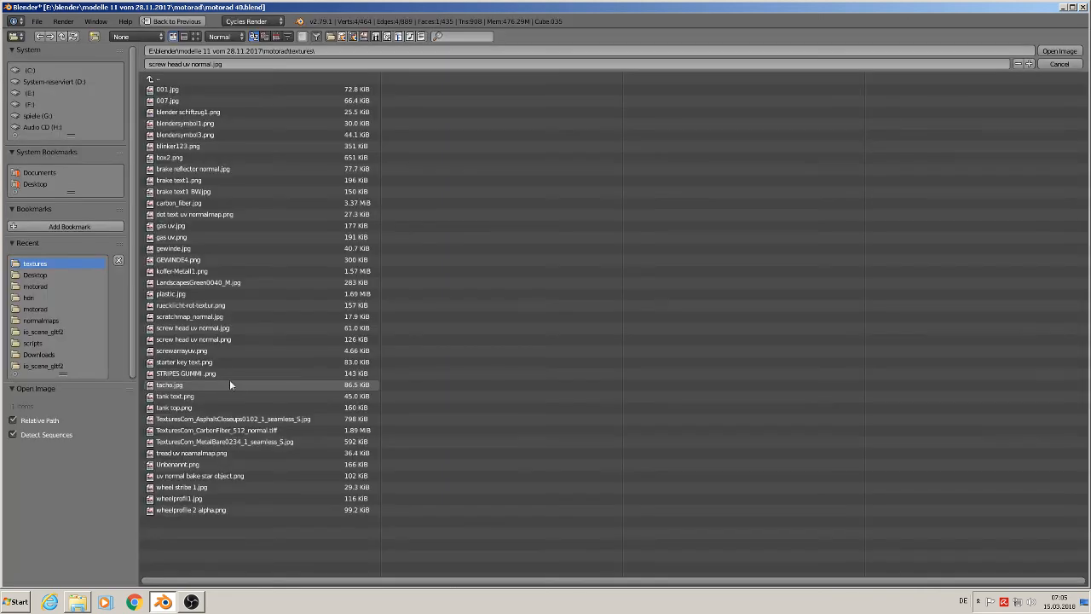
pyautogui.click(197, 35)
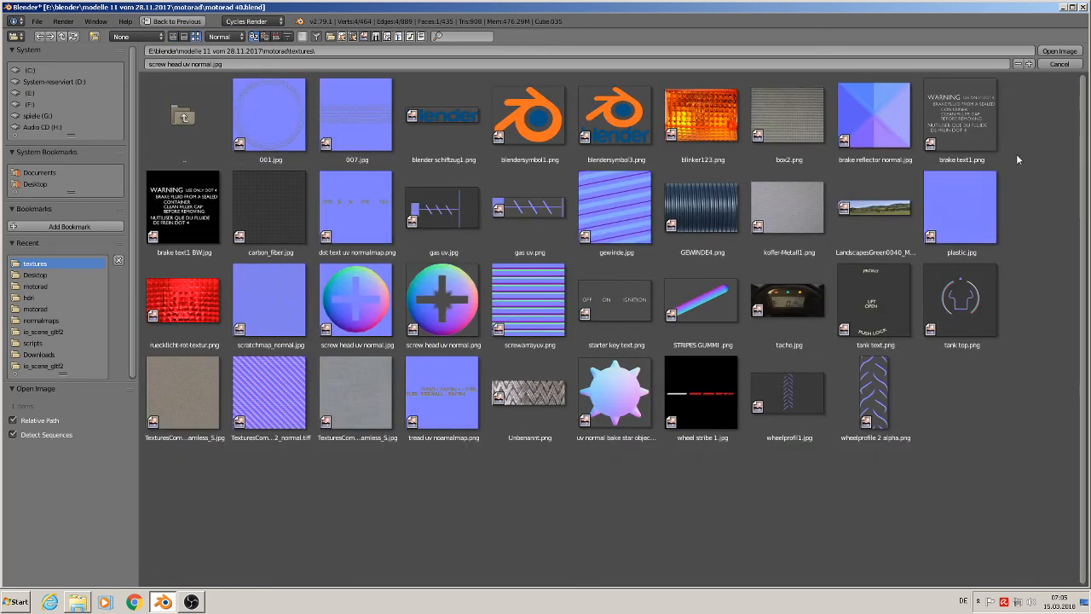
pyautogui.click(1059, 51)
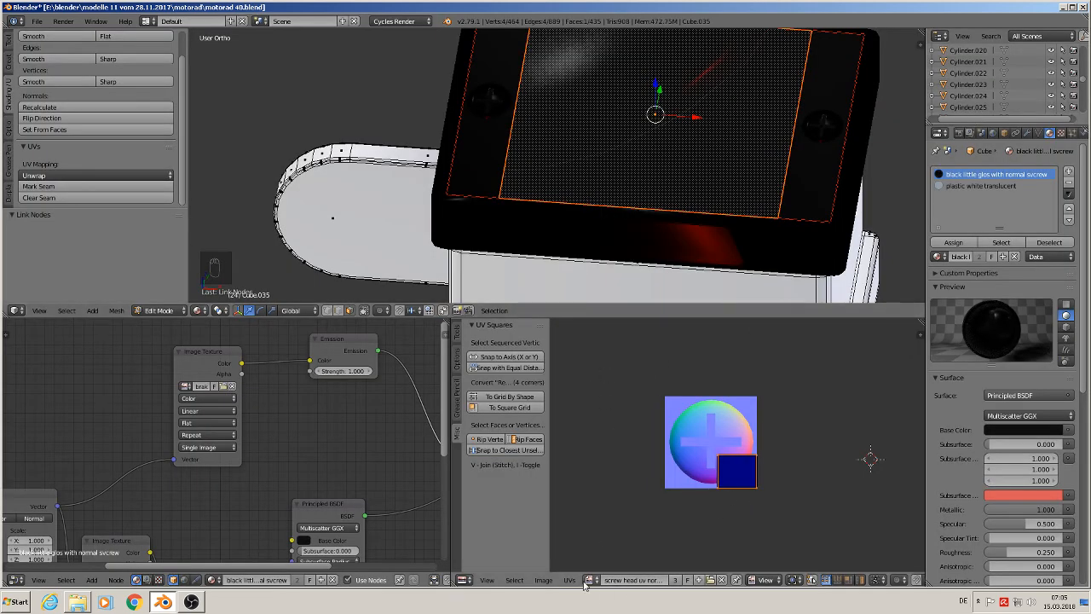
# Duplicate the Mapping node and connect the copy between the Texture Coordinate's UV output and the upper Image Texture's Vector input.
pyautogui.scroll(-1, 344, 444)
pyautogui.scroll(-3, 345, 444)
pyautogui.moveTo(409, 462); pyautogui.dragTo(431, 404, button='middle')
pyautogui.moveTo(260, 385); pyautogui.dragTo(333, 407, button='middle')
pyautogui.click(198, 455)
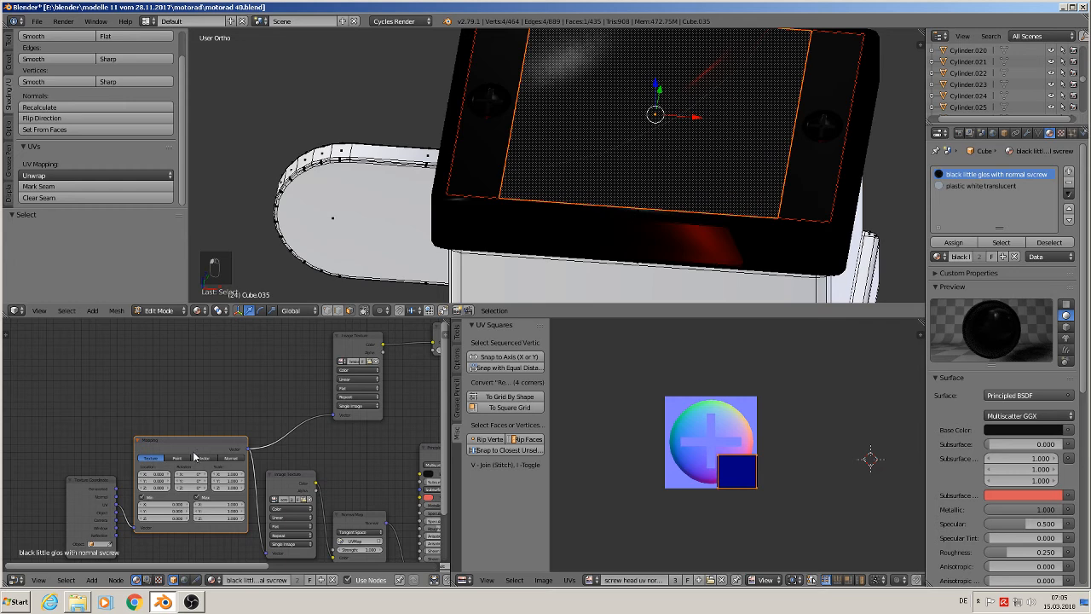
pyautogui.hotkey('shift', 'd')
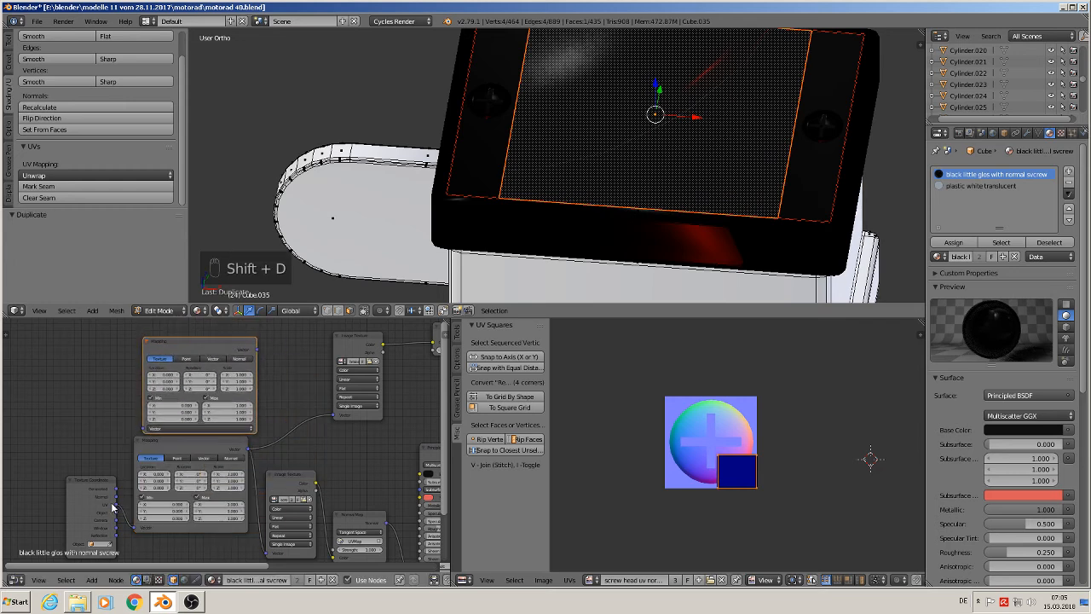
pyautogui.click(112, 506)
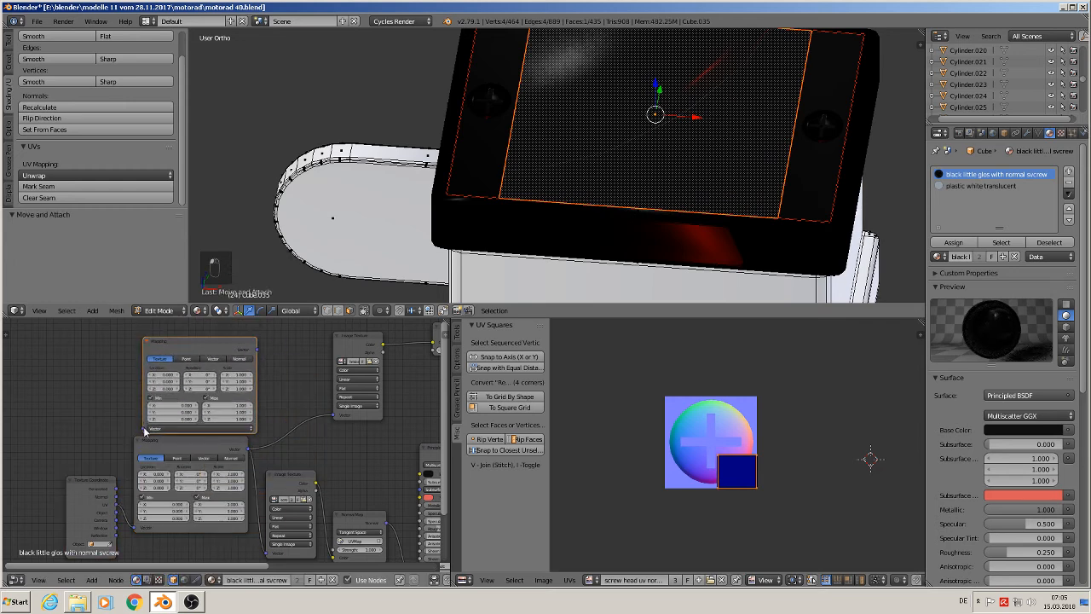
pyautogui.click(111, 505)
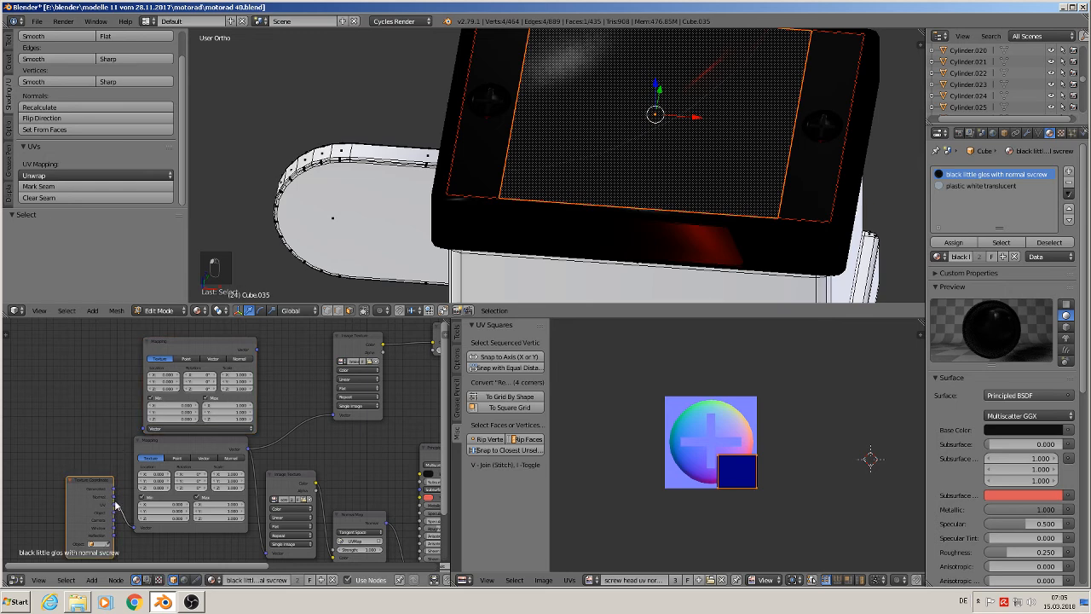
pyautogui.moveTo(114, 505); pyautogui.dragTo(142, 429)
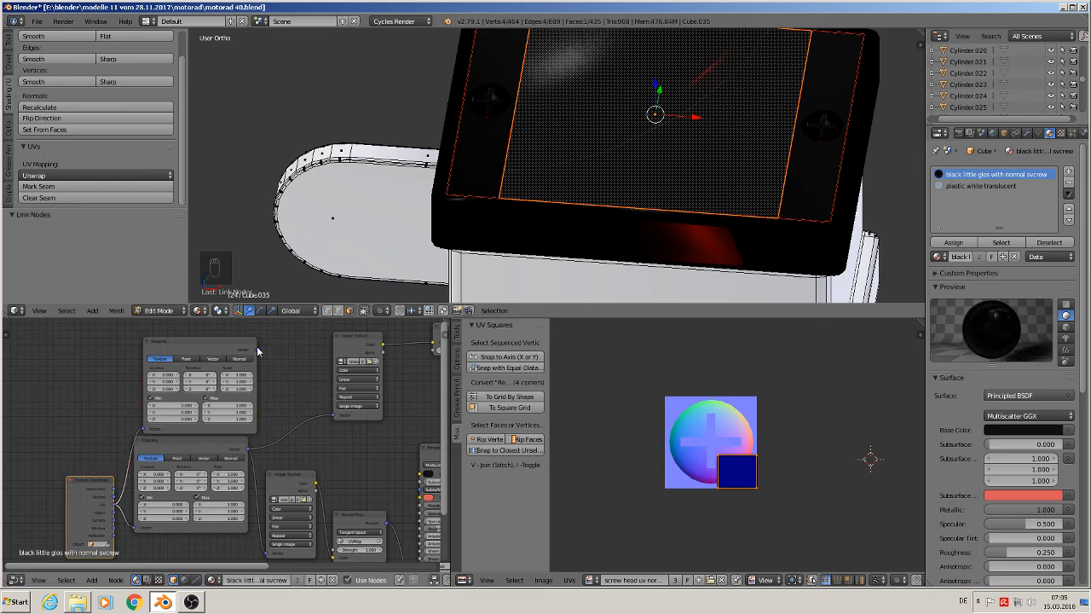
pyautogui.moveTo(257, 350); pyautogui.dragTo(336, 415)
# Link the Mix Shader to the Material Output's Surface input and inspect the brake text on the lid.
pyautogui.moveTo(405, 416); pyautogui.dragTo(314, 447, button='middle')
pyautogui.moveTo(360, 420); pyautogui.dragTo(280, 405, button='middle')
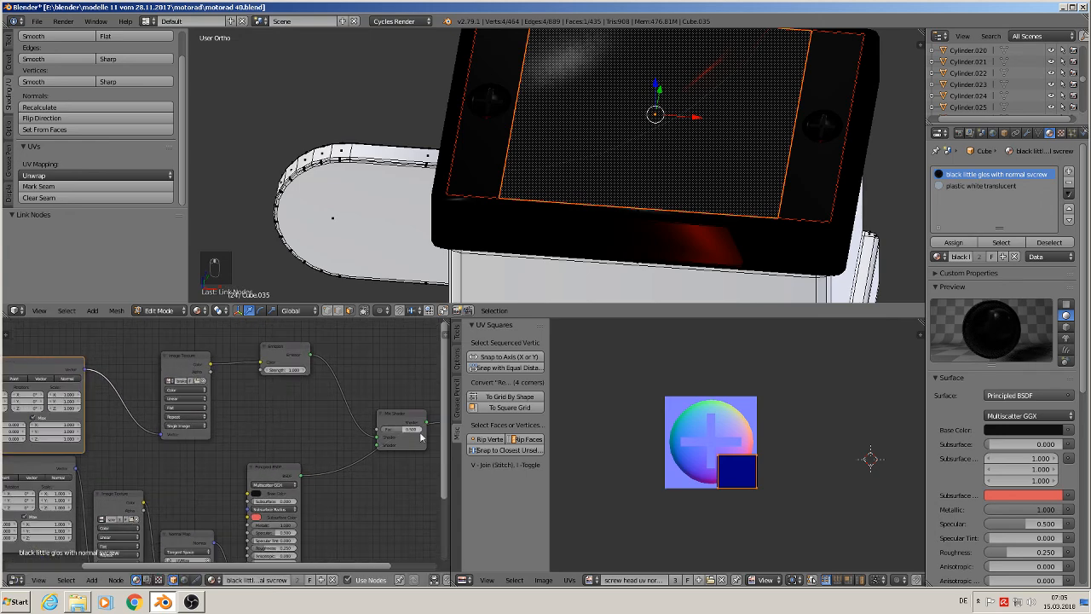
pyautogui.moveTo(408, 436); pyautogui.dragTo(332, 453, button='middle')
pyautogui.moveTo(393, 423)
pyautogui.mouseDown()
pyautogui.moveTo(315, 448)
pyautogui.moveTo(390, 424)
pyautogui.mouseUp()
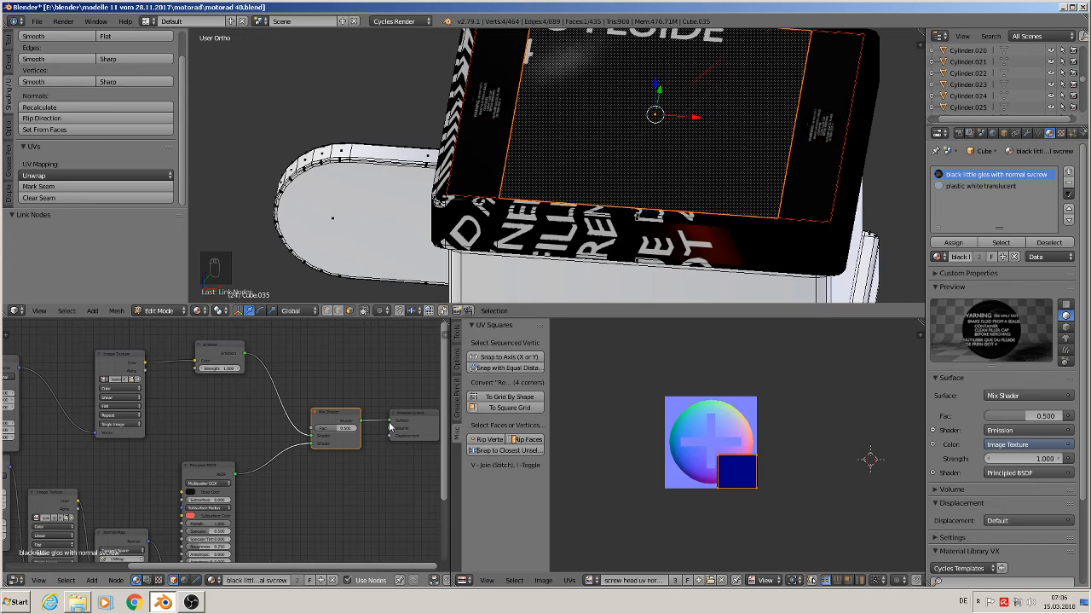
pyautogui.moveTo(160, 417); pyautogui.dragTo(331, 403, button='middle')
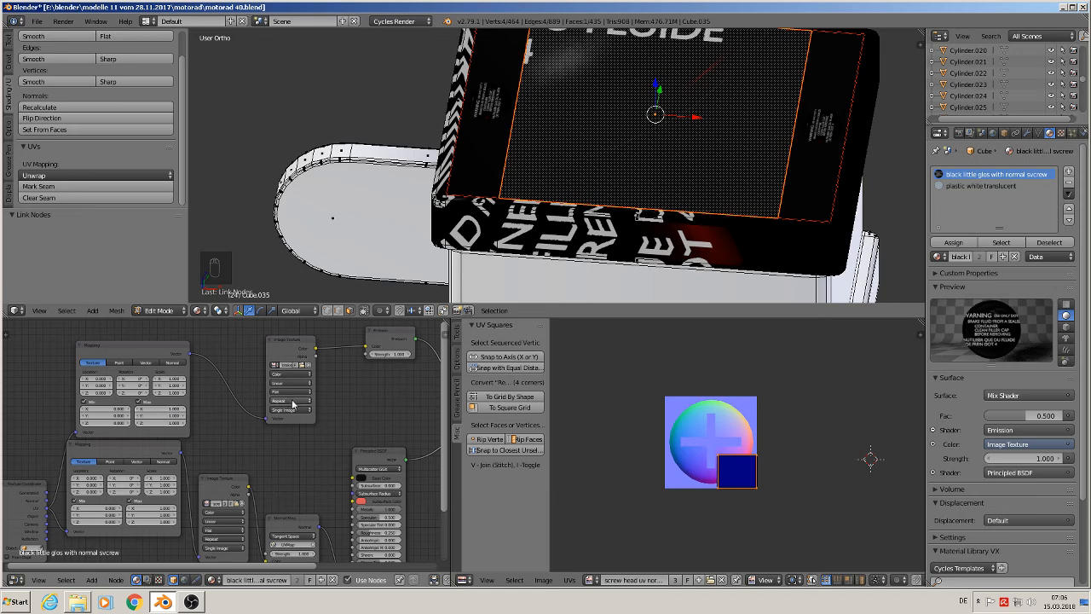
pyautogui.moveTo(366, 395); pyautogui.dragTo(242, 437, button='middle')
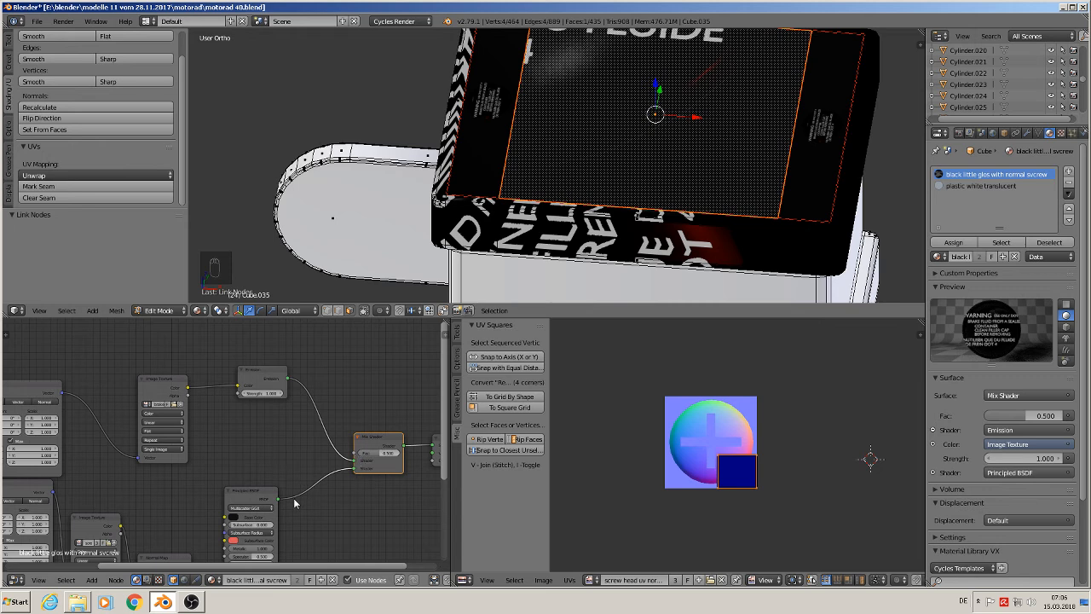
# Connect the Principled BSDF directly to the Material Output and delete the Mix Shader, Emission, upper Image Texture and duplicate Mapping nodes.
pyautogui.moveTo(275, 499); pyautogui.dragTo(434, 449)
pyautogui.press('x')
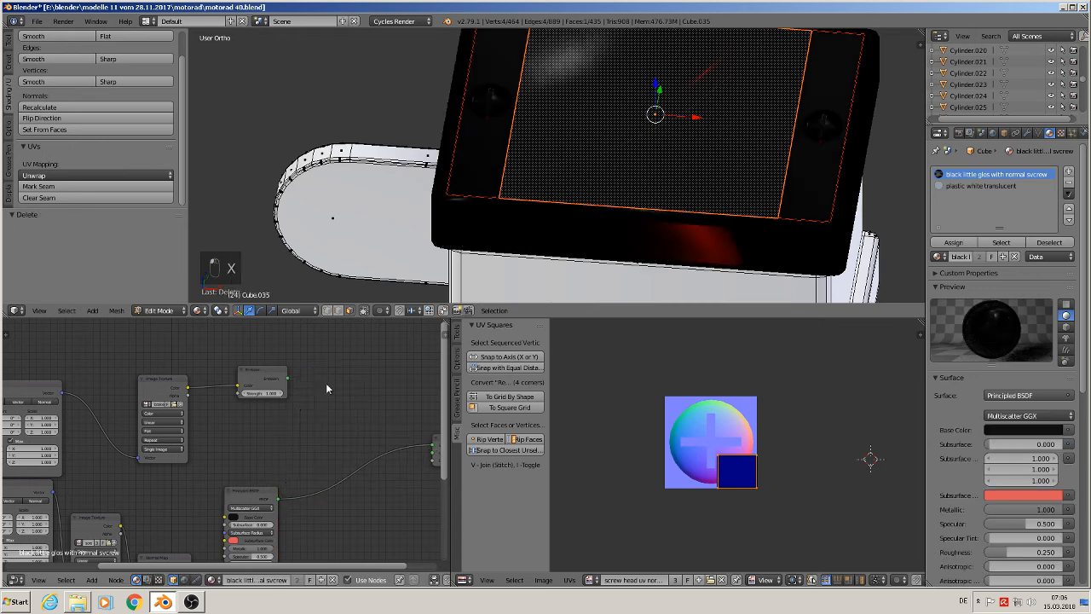
pyautogui.click(266, 375)
pyautogui.press('x')
pyautogui.click(162, 387)
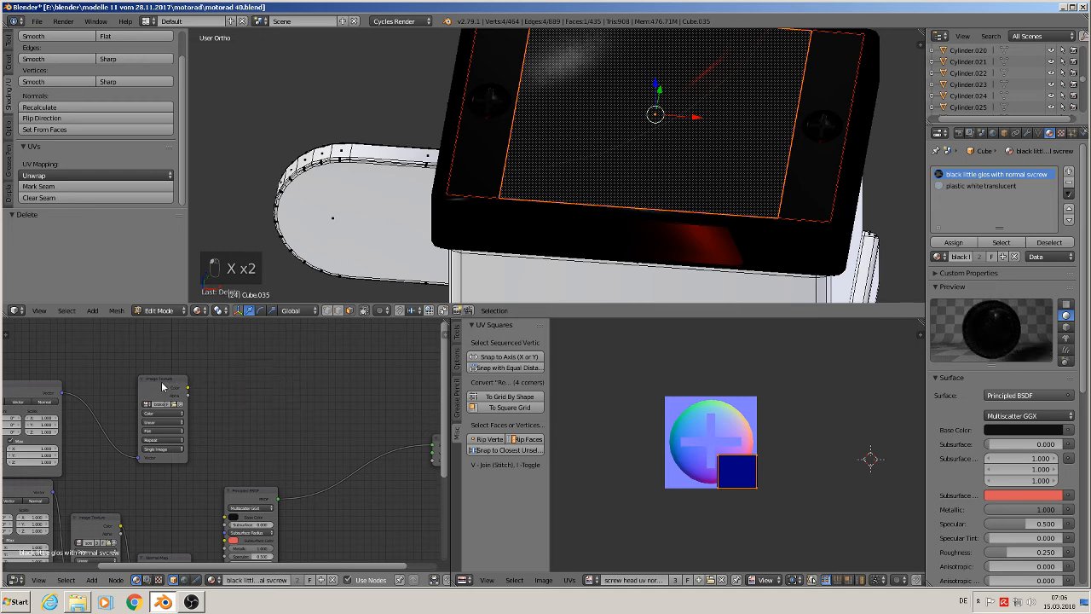
pyautogui.press('x')
pyautogui.click(40, 396)
pyautogui.press('x')
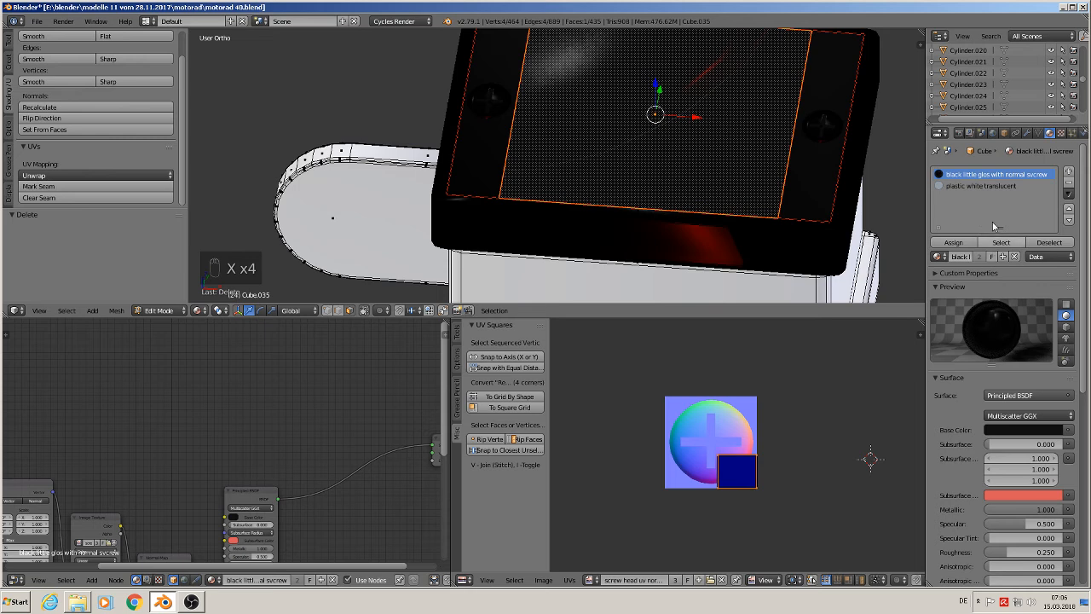
# Return to Object Mode, make the lid's black material single-user, and rename the copy "blac WITH TEXT".
pyautogui.press('Tab')
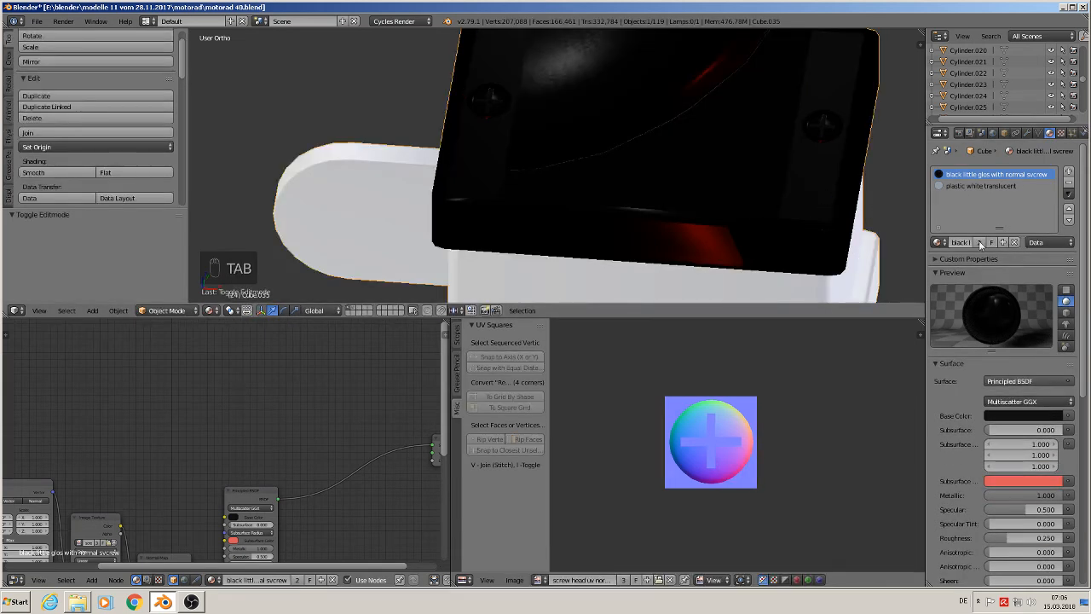
pyautogui.click(980, 245)
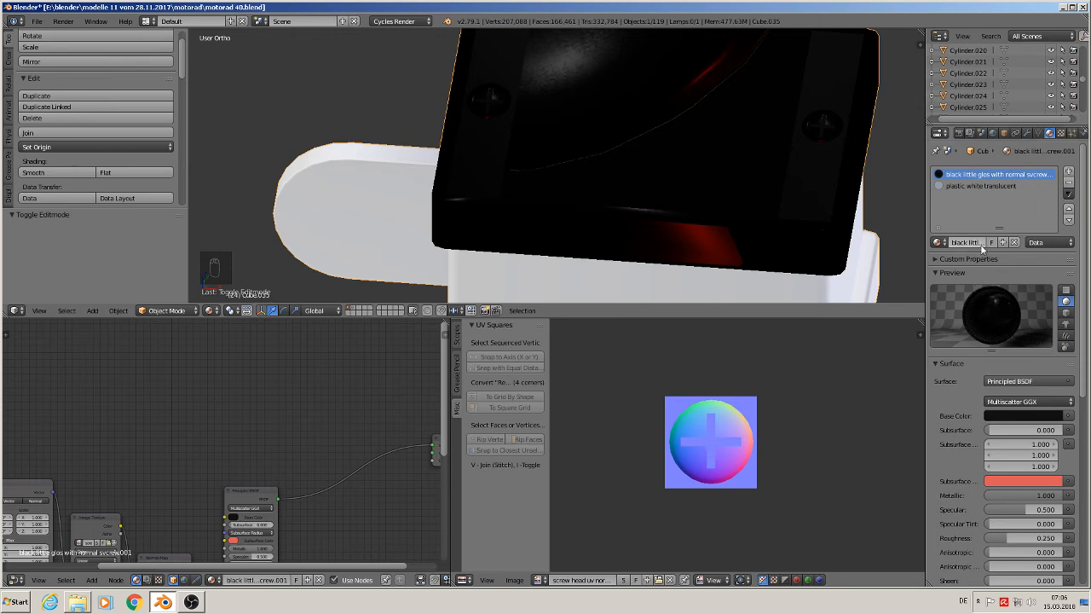
pyautogui.click(978, 243)
pyautogui.click(963, 245)
pyautogui.press('Home')
pyautogui.press('Delete')
pyautogui.press('Delete')
pyautogui.press('Delete')
pyautogui.press('Delete')
pyautogui.press('Delete')
pyautogui.press('Delete')
pyautogui.press('Delete')
pyautogui.press('Delete')
pyautogui.press('Delete')
pyautogui.press('Delete')
pyautogui.press('Delete')
pyautogui.press('Delete')
pyautogui.press('Delete')
pyautogui.press('Delete')
pyautogui.write('TEXT')
pyautogui.press('Return')
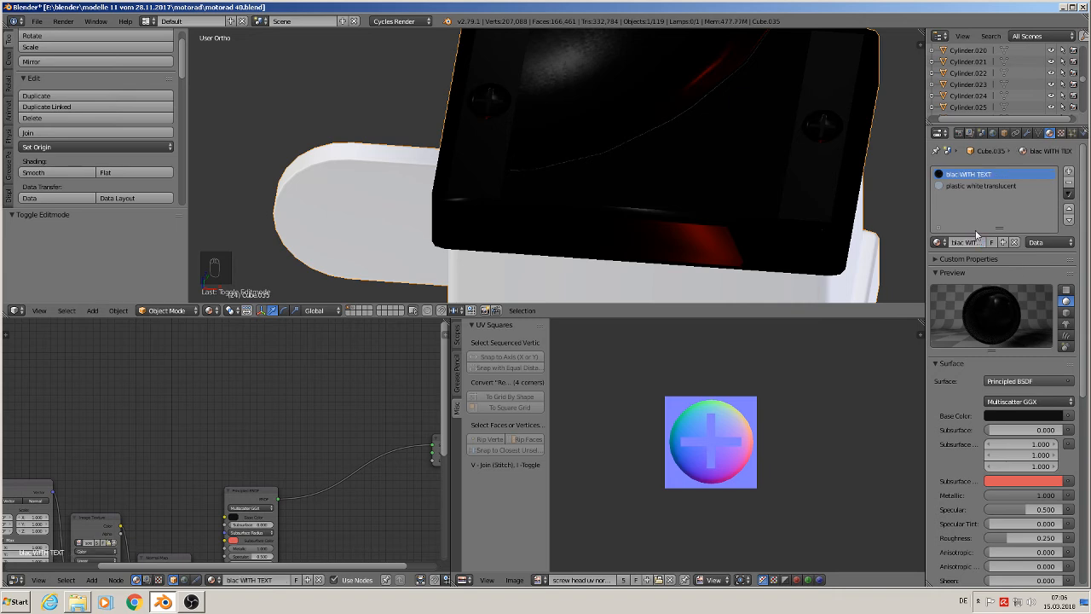
# Add a third material slot to the lid and fill it with "black little glos with normal svcrew".
pyautogui.click(1070, 172)
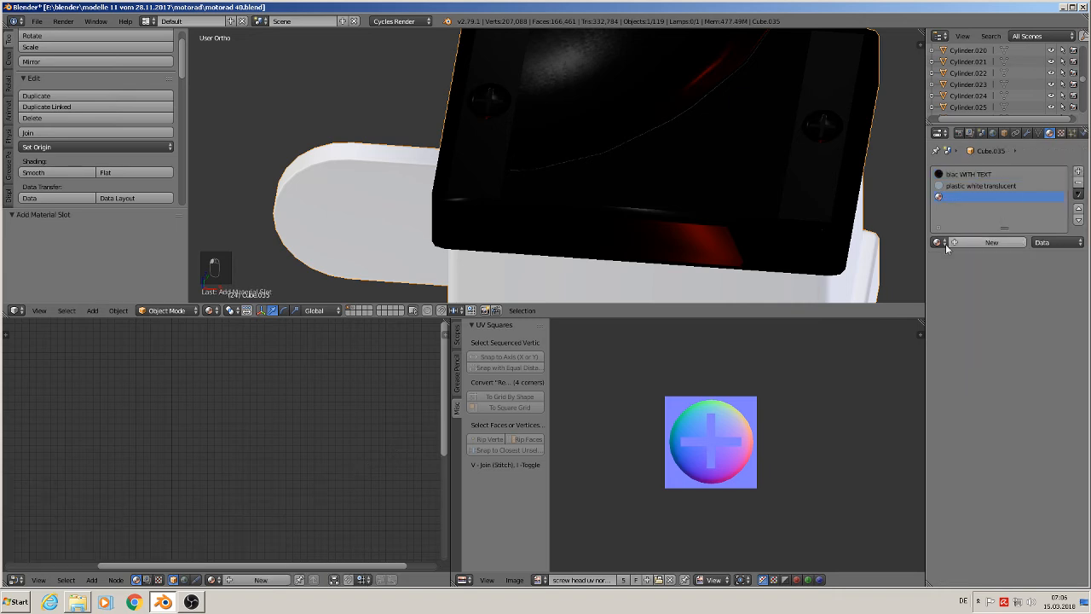
pyautogui.click(938, 242)
pyautogui.scroll(-15, 889, 337)
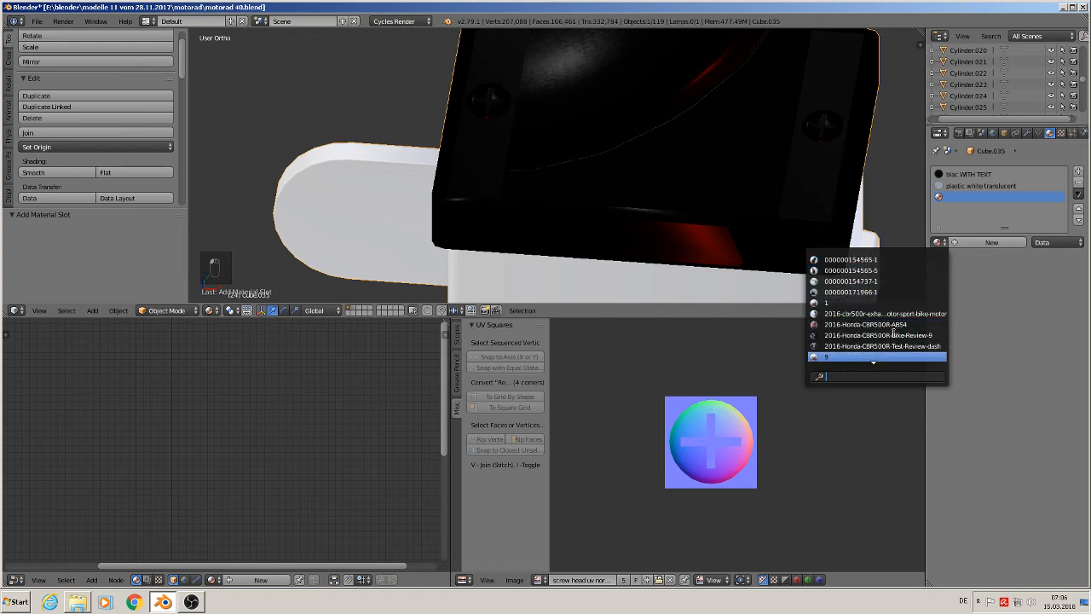
pyautogui.scroll(-2, 889, 337)
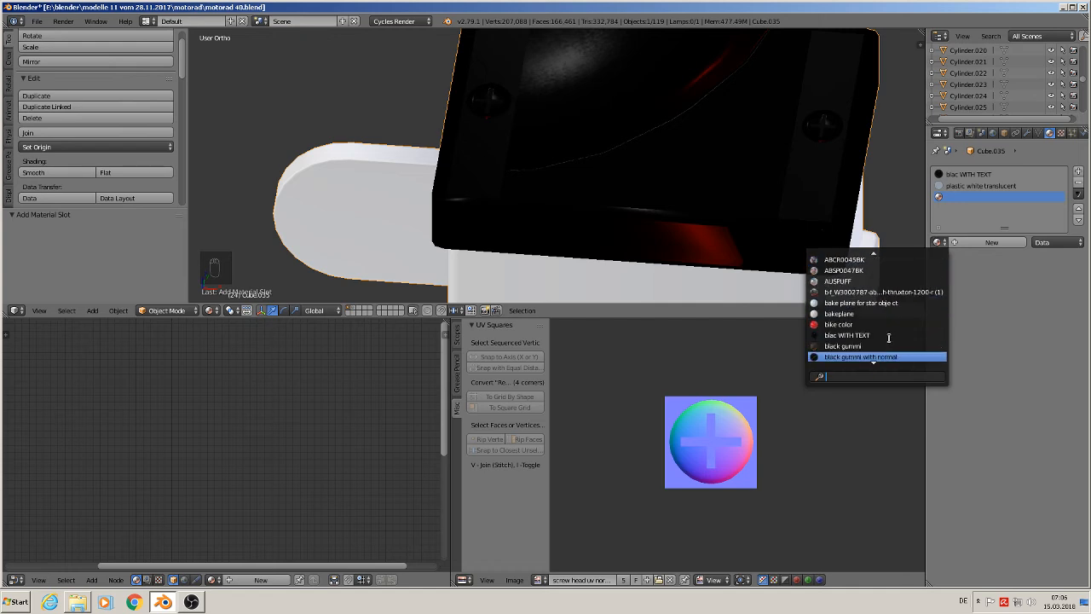
pyautogui.scroll(-4, 889, 337)
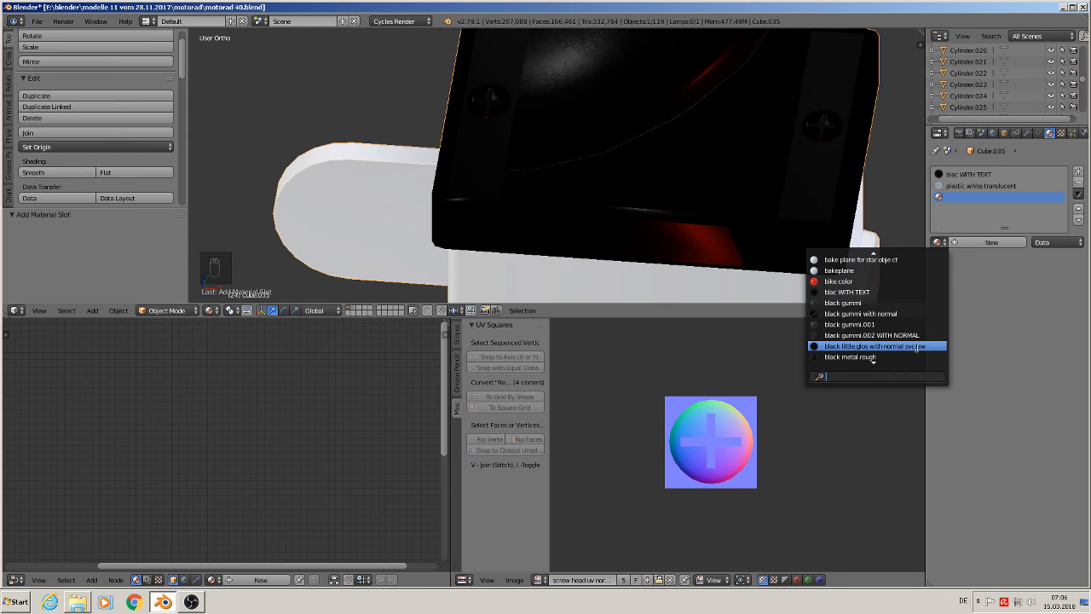
pyautogui.click(916, 347)
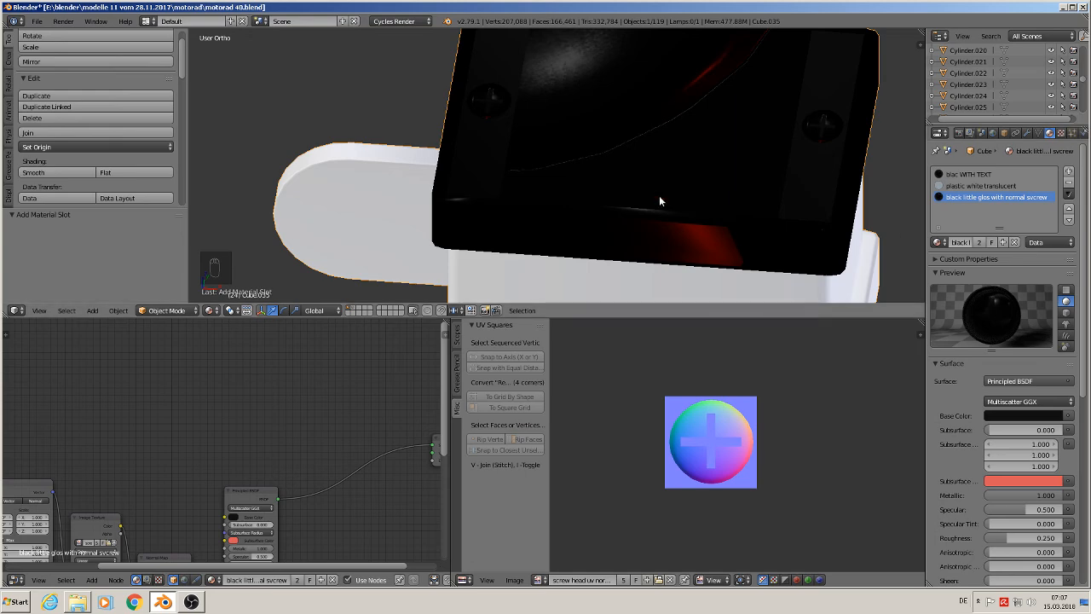
# Assign the "blac WITH TEXT" material to the lid's selected middle face in Edit Mode.
pyautogui.click(967, 174)
pyautogui.press('Tab')
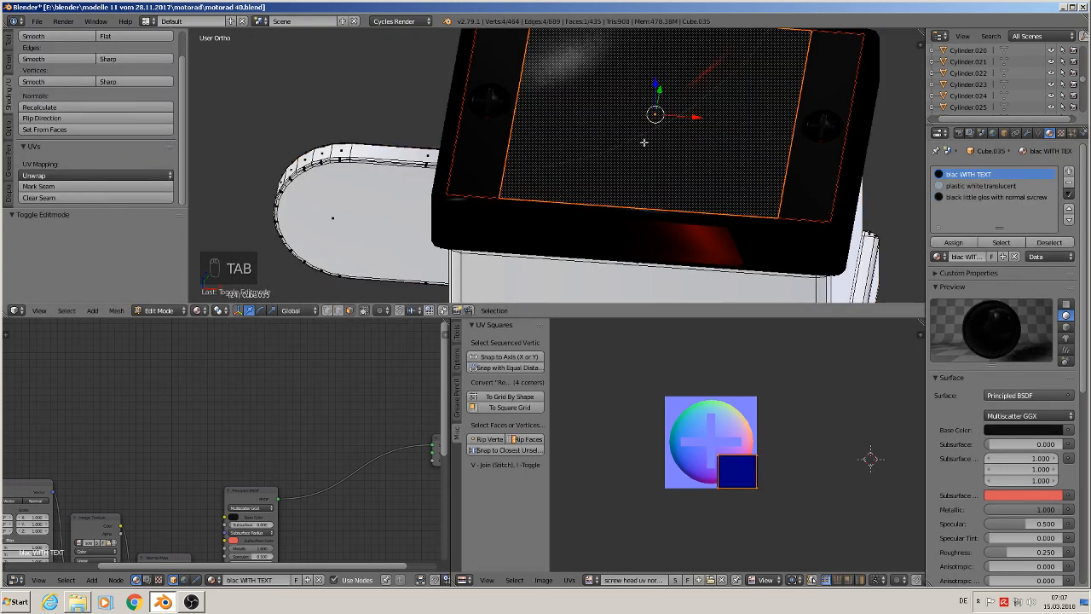
pyautogui.click(954, 243)
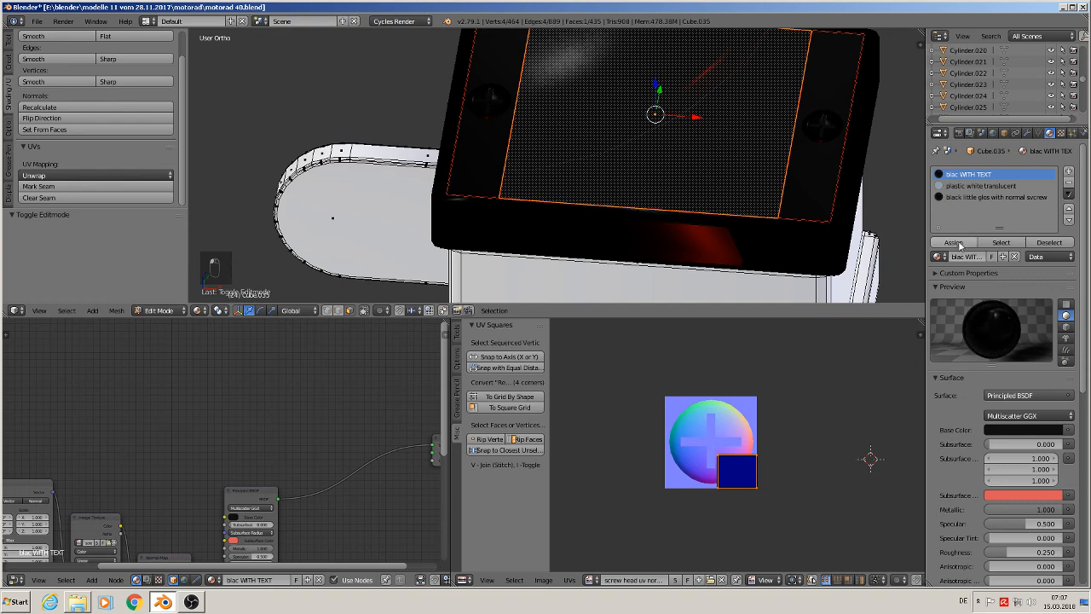
# Delete the Normal Map and its Image Texture node from "blac WITH TEXT", and reposition the Principled BSDF node.
pyautogui.scroll(-1, 134, 473)
pyautogui.moveTo(170, 464); pyautogui.dragTo(319, 388, button='middle')
pyautogui.scroll(2, 320, 392)
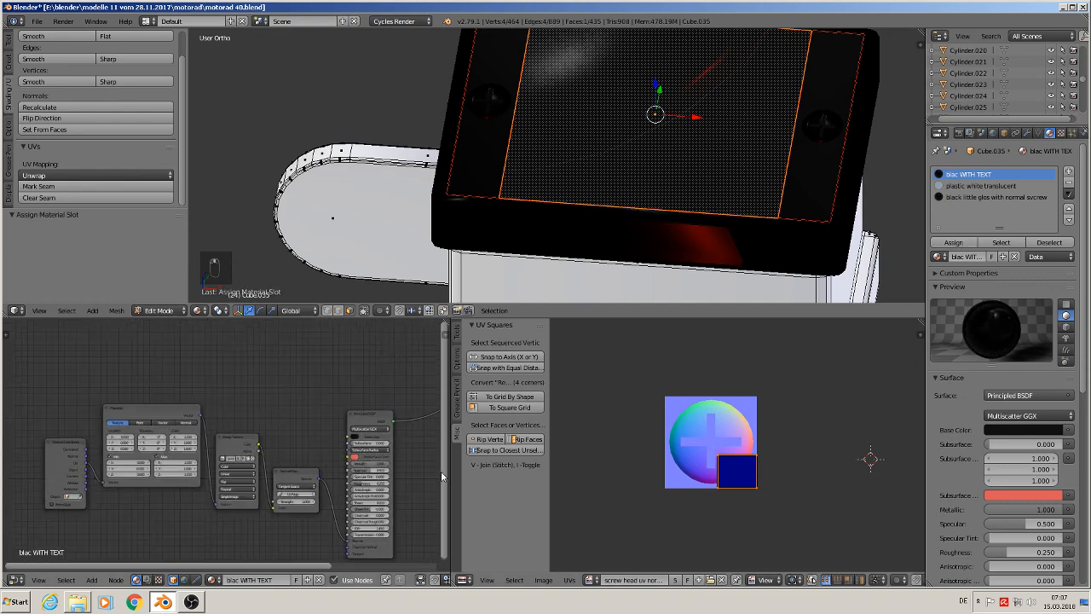
pyautogui.moveTo(437, 474); pyautogui.dragTo(287, 463, button='middle')
pyautogui.scroll(-3, 287, 462)
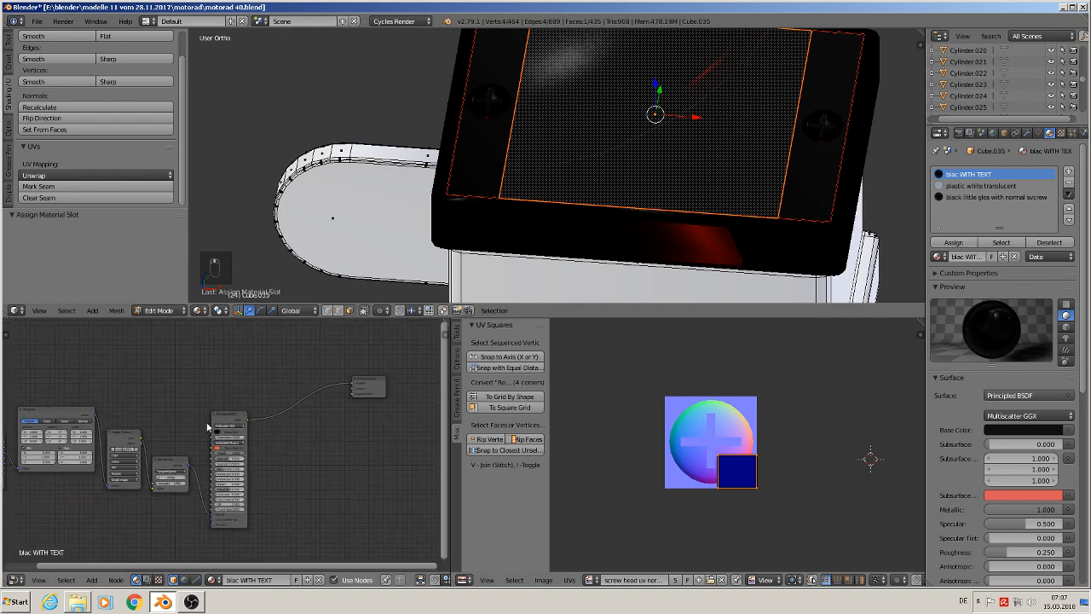
pyautogui.click(176, 467)
pyautogui.press('x')
pyautogui.press('x')
pyautogui.moveTo(127, 434); pyautogui.dragTo(215, 431, button='middle')
pyautogui.scroll(1, 210, 430)
pyautogui.moveTo(308, 428); pyautogui.dragTo(282, 412)
pyautogui.moveTo(243, 450); pyautogui.dragTo(212, 451, button='middle')
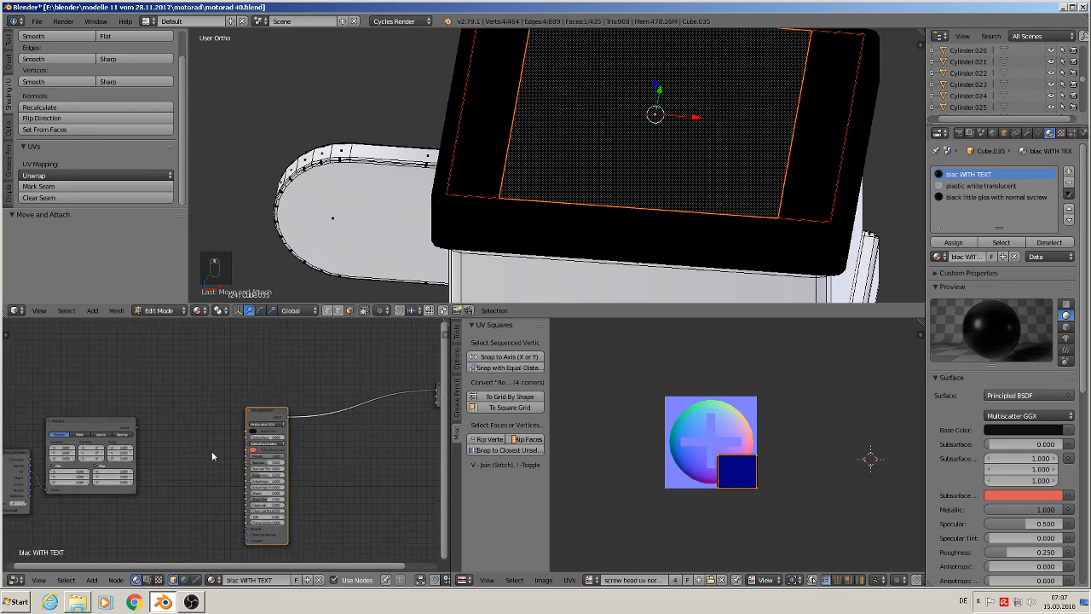
# Add an Image Texture node with brake text1.png to "blac WITH TEXT" and connect its color to the Principled BSDF's Base Color.
pyautogui.click(92, 580)
pyautogui.moveTo(115, 521)
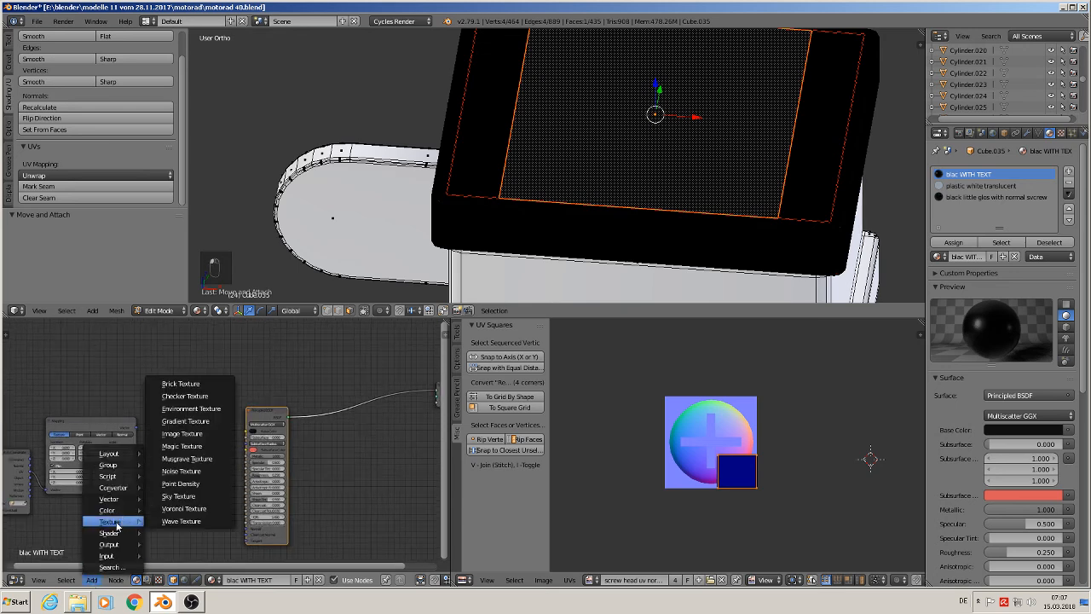
pyautogui.click(182, 433)
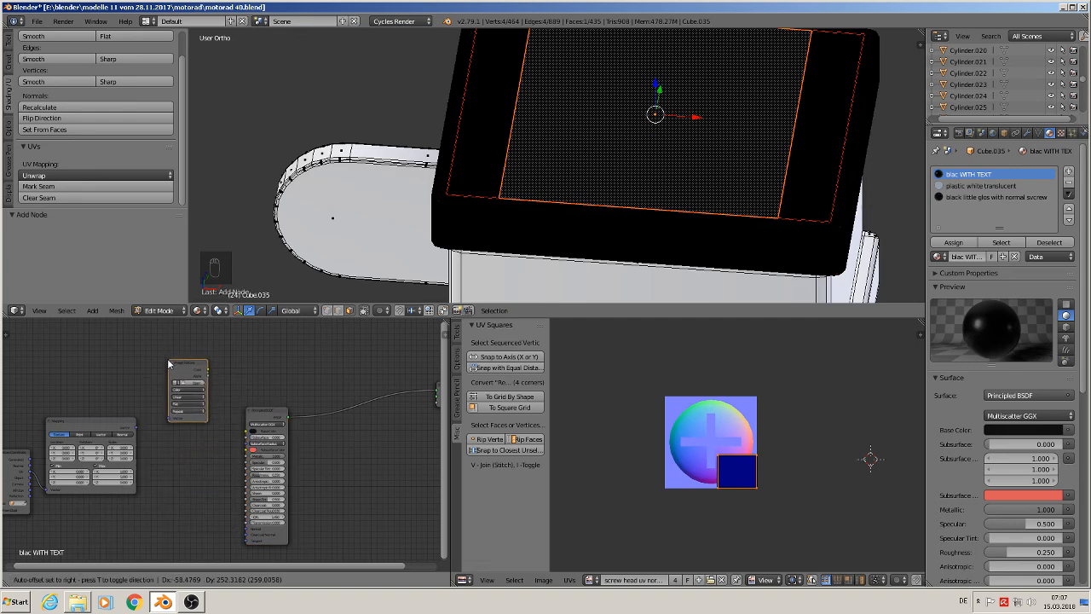
pyautogui.click(157, 372)
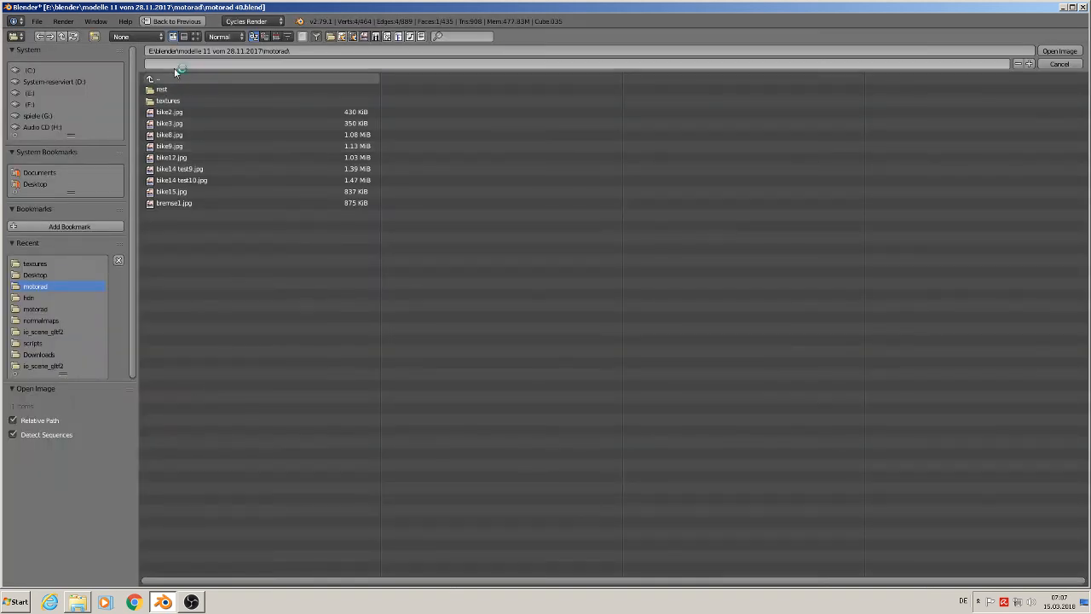
pyautogui.click(168, 101)
pyautogui.click(195, 36)
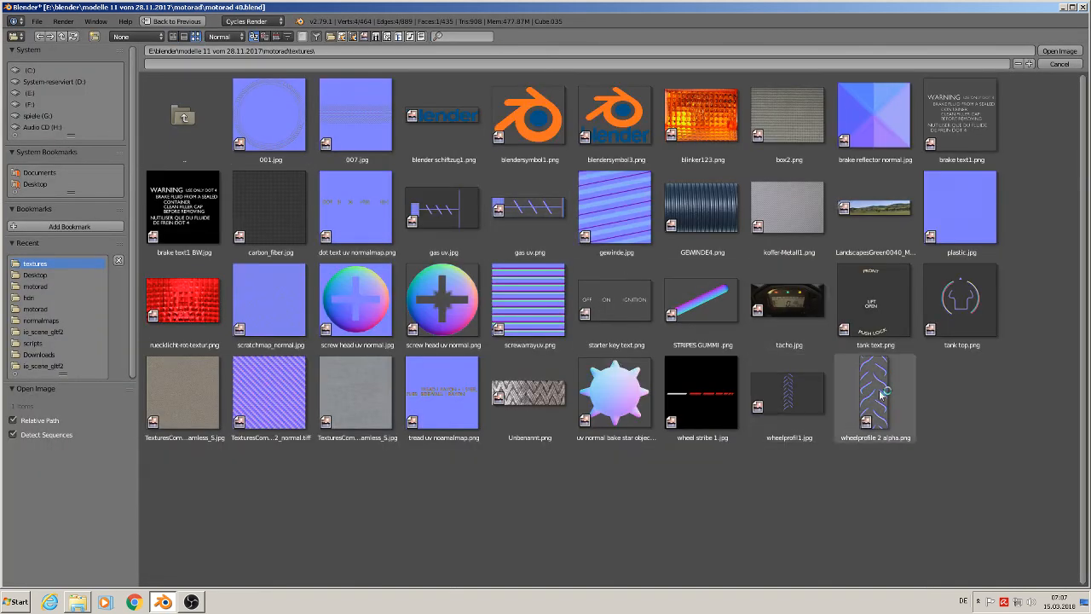
pyautogui.doubleClick(960, 132)
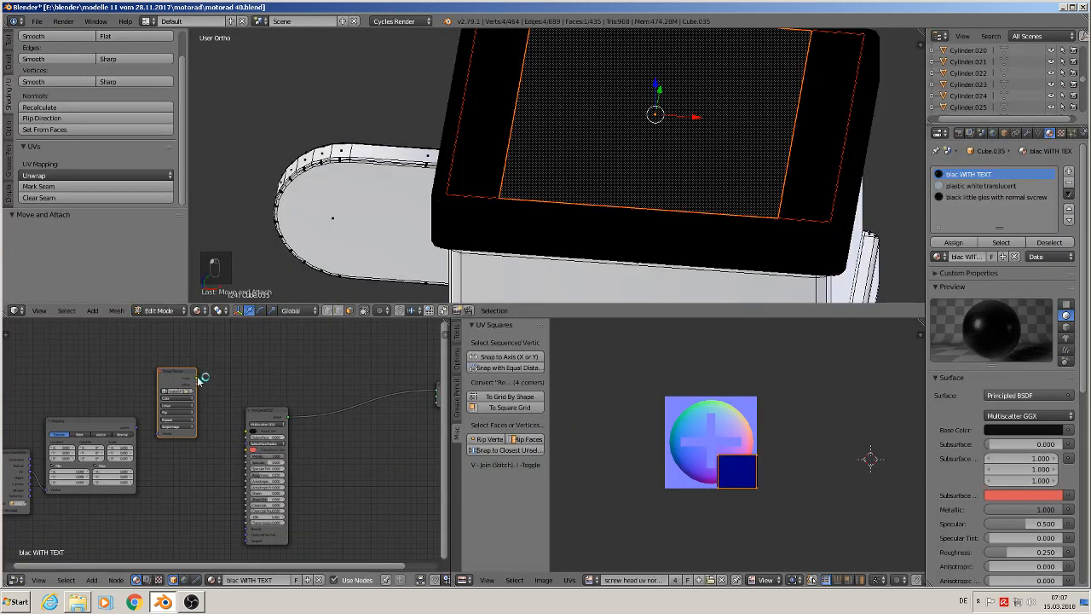
pyautogui.moveTo(189, 372); pyautogui.dragTo(260, 434)
pyautogui.scroll(1, 188, 412)
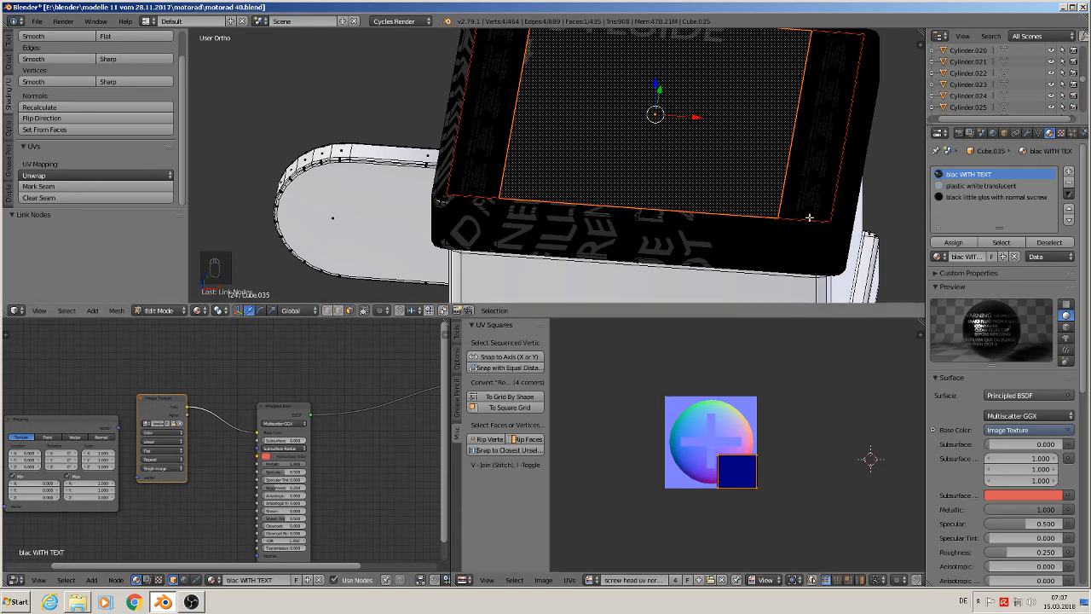
# Invert the face selection and assign "black little glos with normal svcrew" to everything except the lid's middle face.
pyautogui.press('a')
pyautogui.press('a')
pyautogui.rightClick(644, 102)
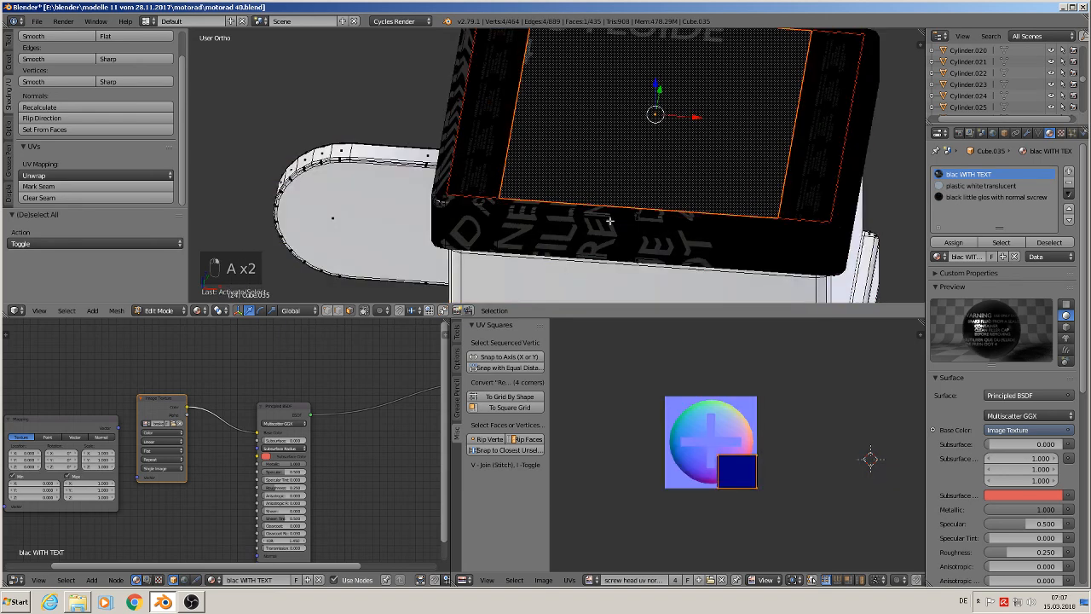
pyautogui.click(65, 310)
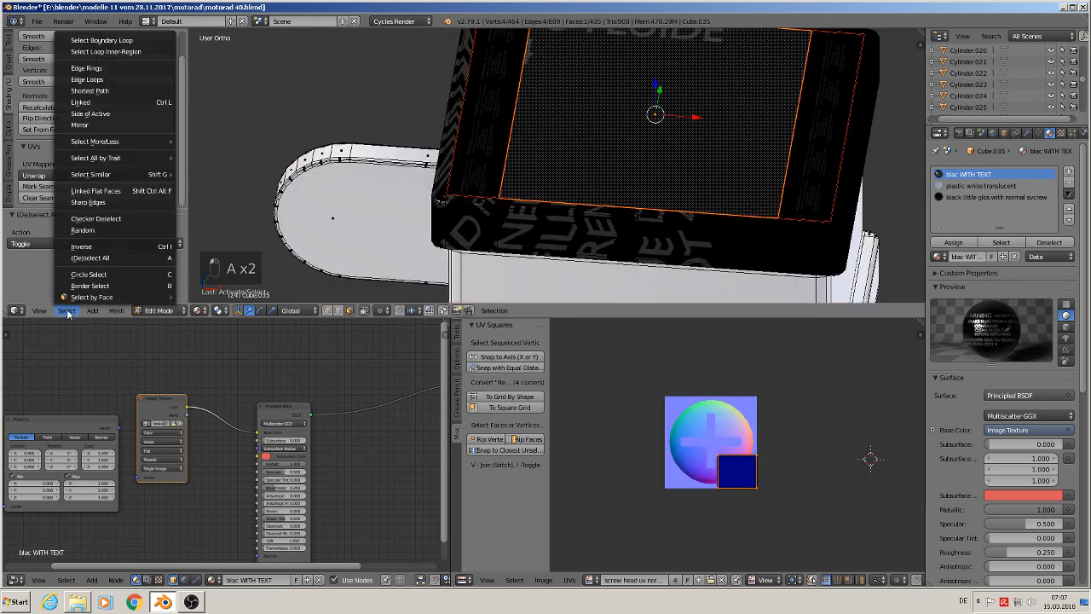
pyautogui.click(111, 247)
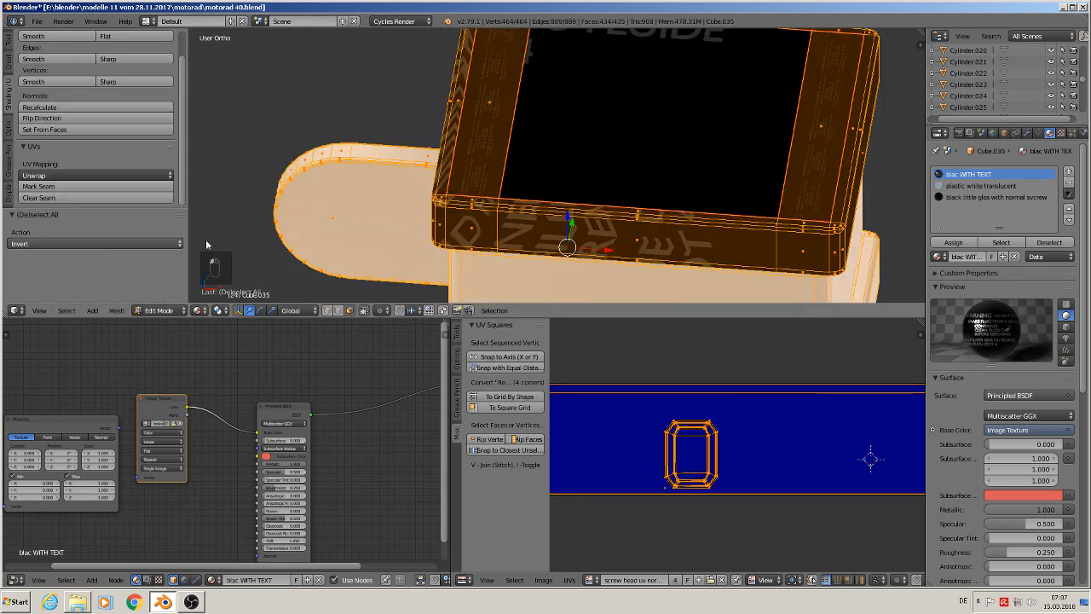
pyautogui.click(980, 197)
pyautogui.click(952, 243)
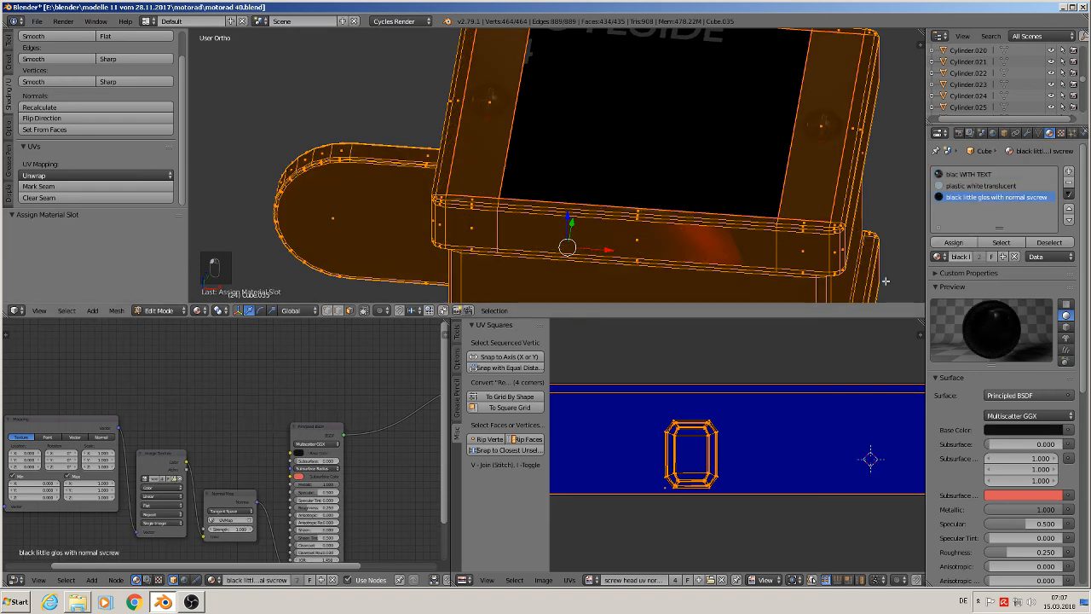
# Reselect the lid's middle face, assign "blac WITH TEXT" to it, and scale up its UV face by about 2.18.
pyautogui.rightClick(663, 170)
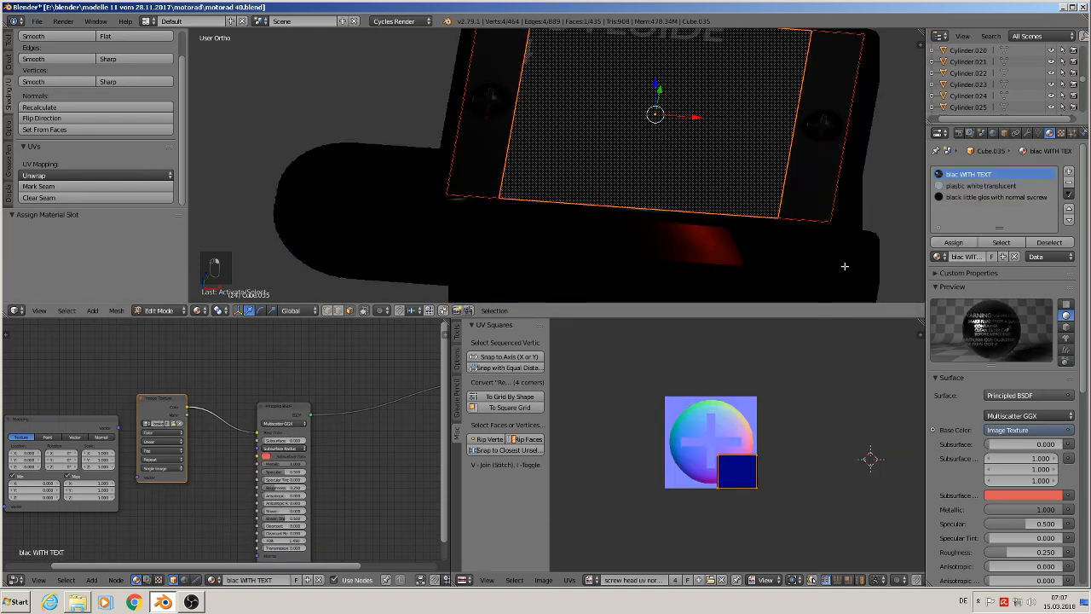
pyautogui.click(975, 187)
pyautogui.click(974, 174)
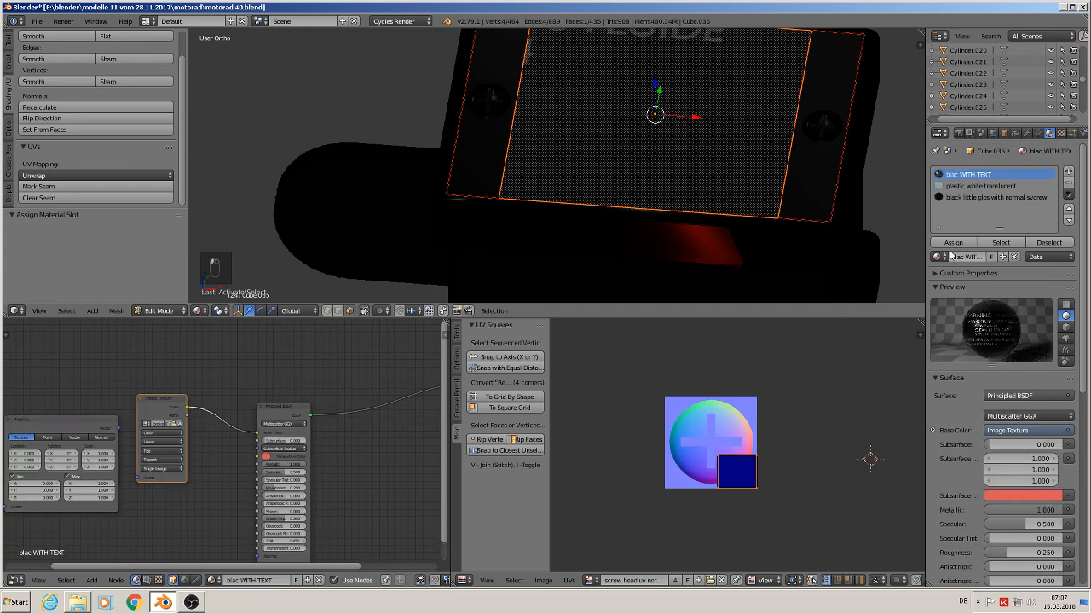
pyautogui.click(953, 242)
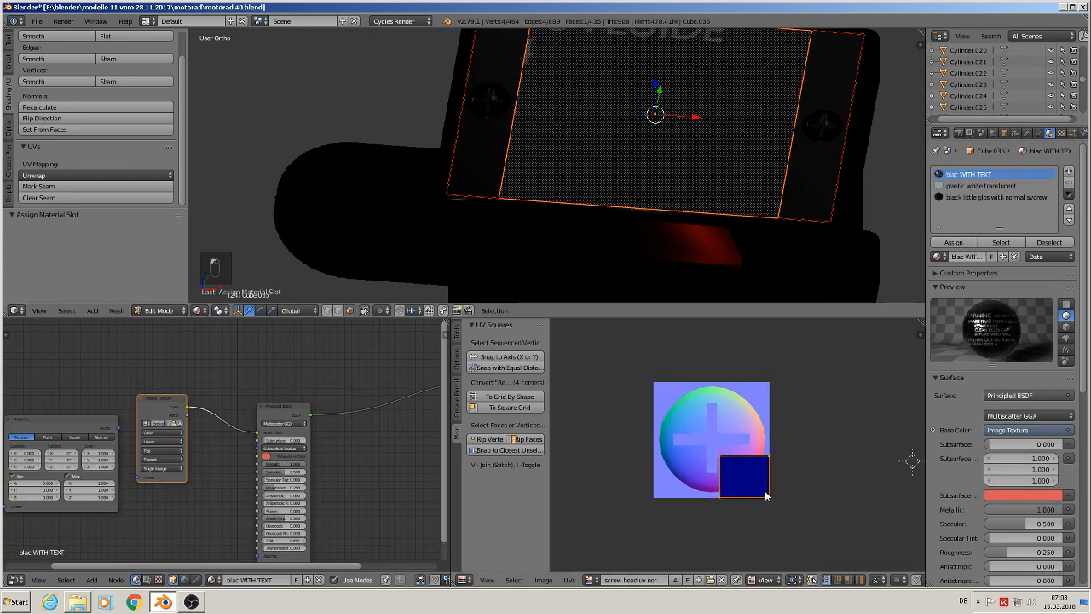
pyautogui.press('s')
pyautogui.click(856, 548)
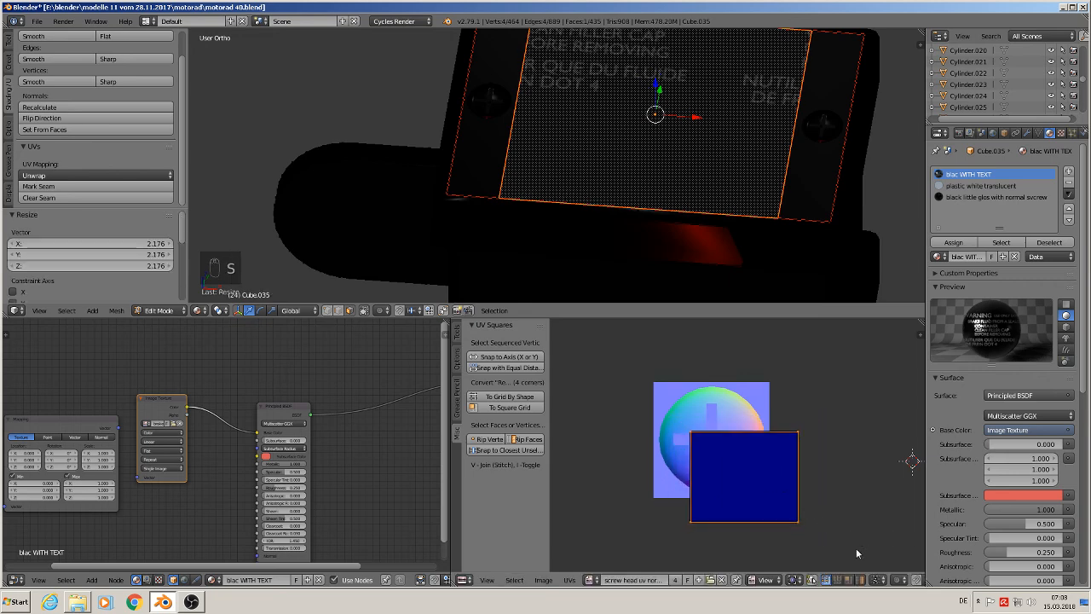
# Connect the Mapping node's vector output to the brake text Image Texture node and move that texture node closer to the Principled BSDF.
pyautogui.scroll(-3, 384, 452)
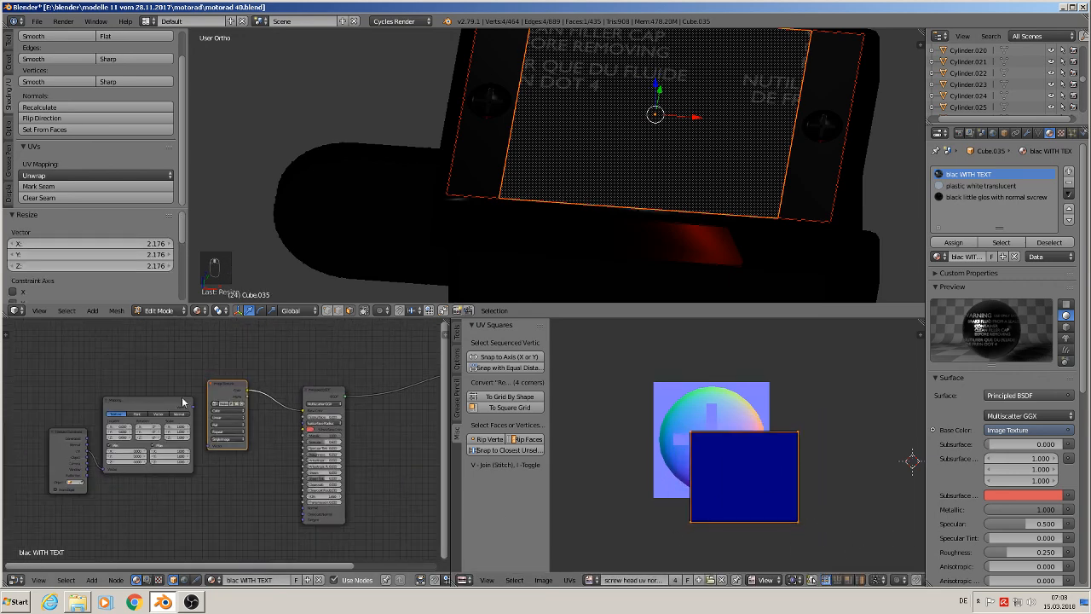
pyautogui.moveTo(193, 409); pyautogui.dragTo(210, 445)
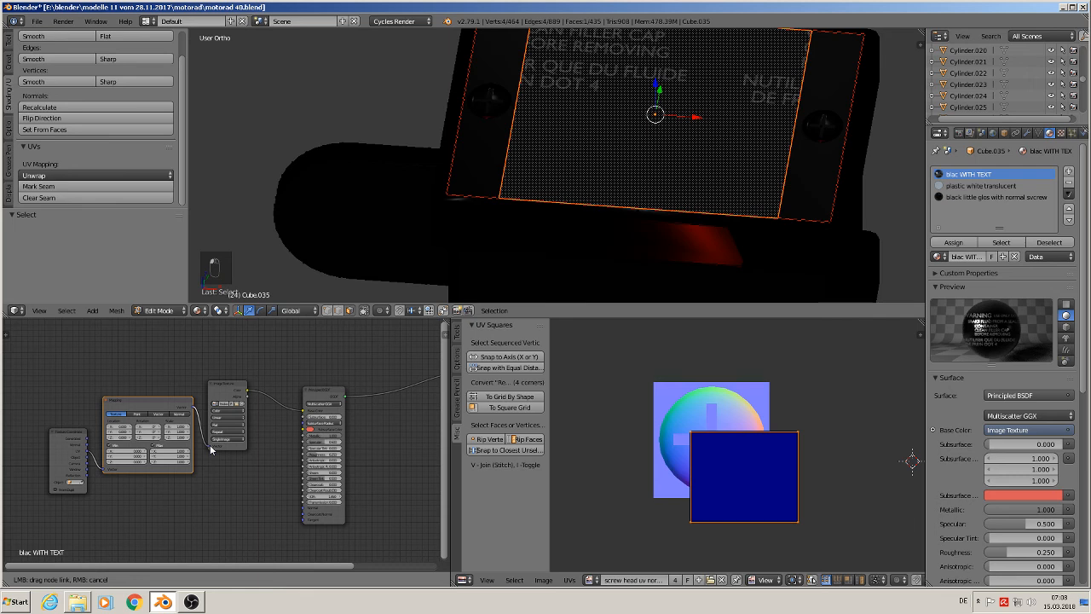
pyautogui.moveTo(240, 396); pyautogui.dragTo(272, 386)
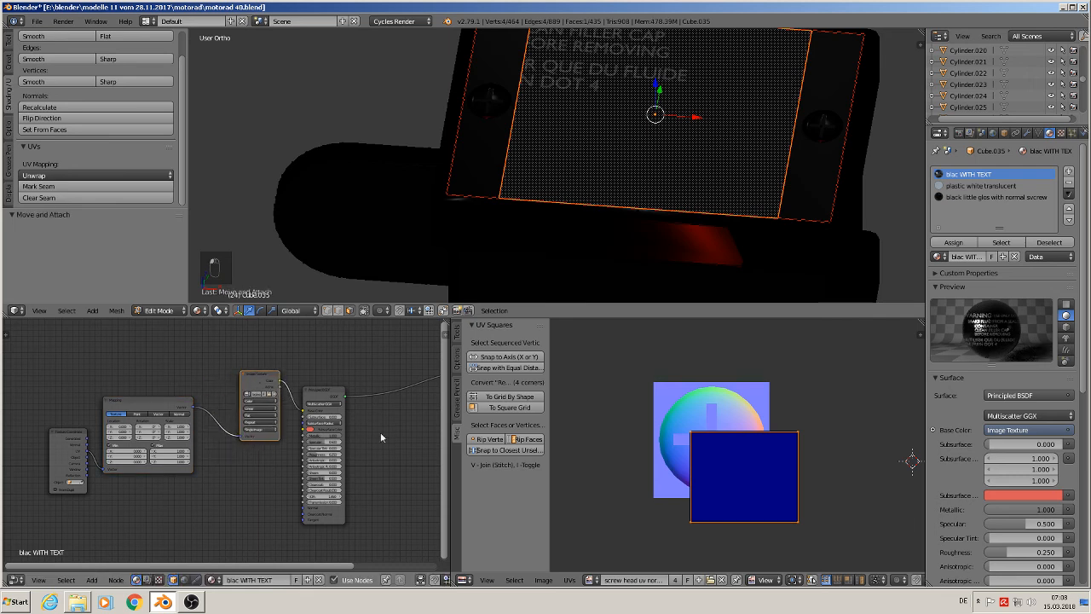
# Shift the middle face's UVs by about -0.271 in X and 0.310 in Y, scale them by about 1.059, and deselect.
pyautogui.press('g')
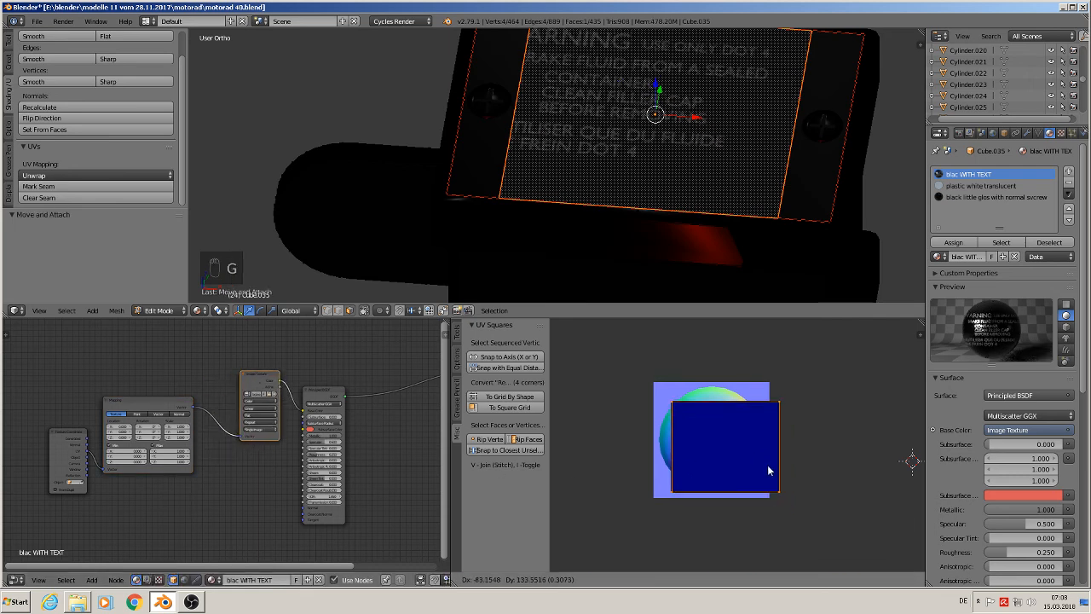
pyautogui.click(756, 461)
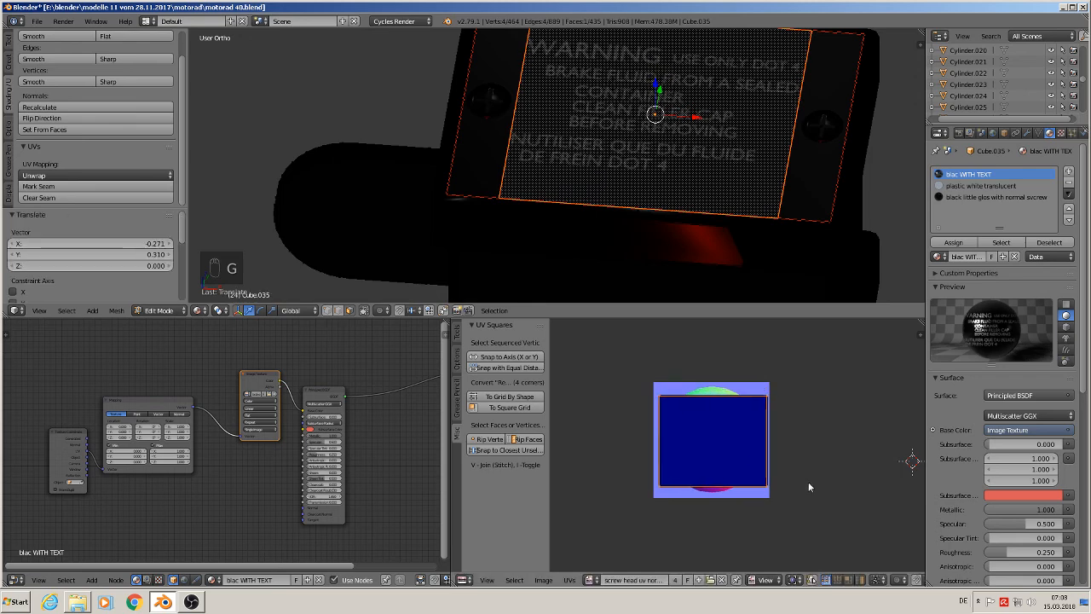
pyautogui.press('s')
pyautogui.click(840, 489)
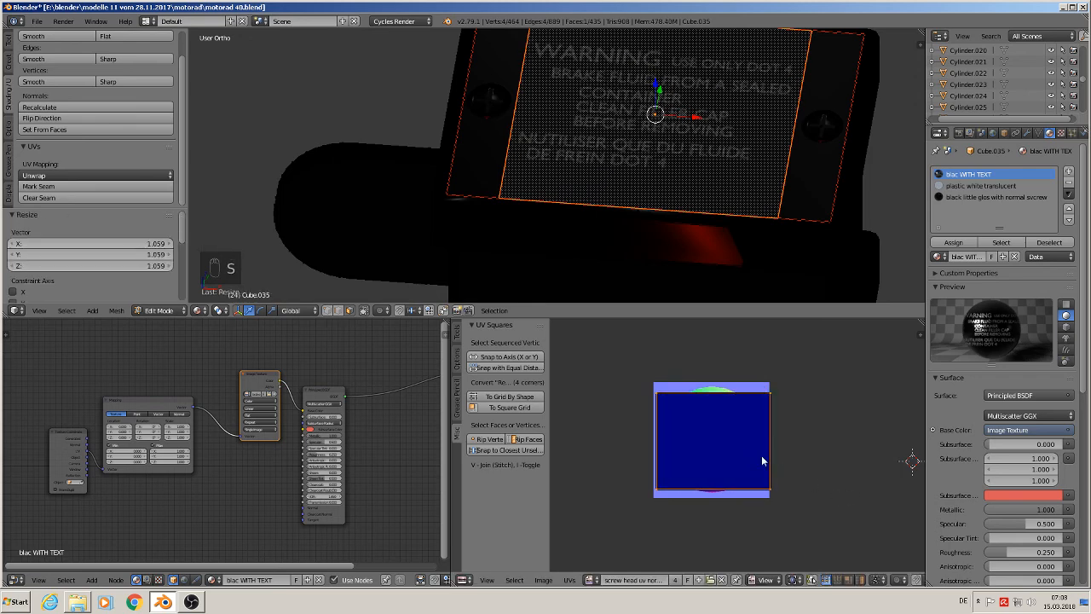
pyautogui.moveTo(346, 453); pyautogui.dragTo(258, 465, button='middle')
pyautogui.scroll(1, 330, 465)
pyautogui.press('a')
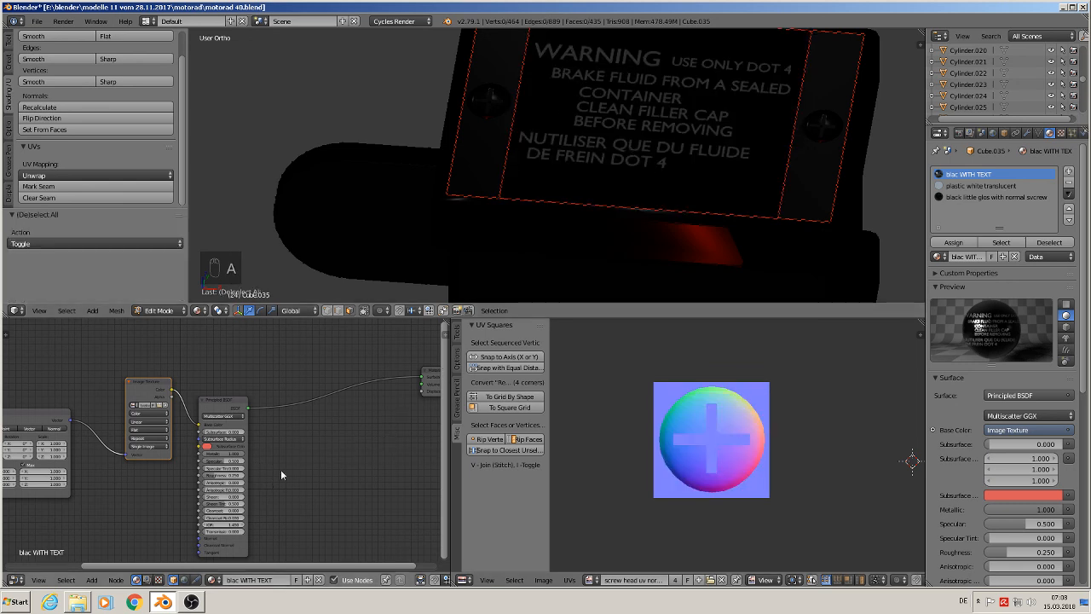
# Cut the links of the Principled BSDF in "blac WITH TEXT" and delete the node.
pyautogui.moveTo(282, 474); pyautogui.dragTo(272, 467, button='middle')
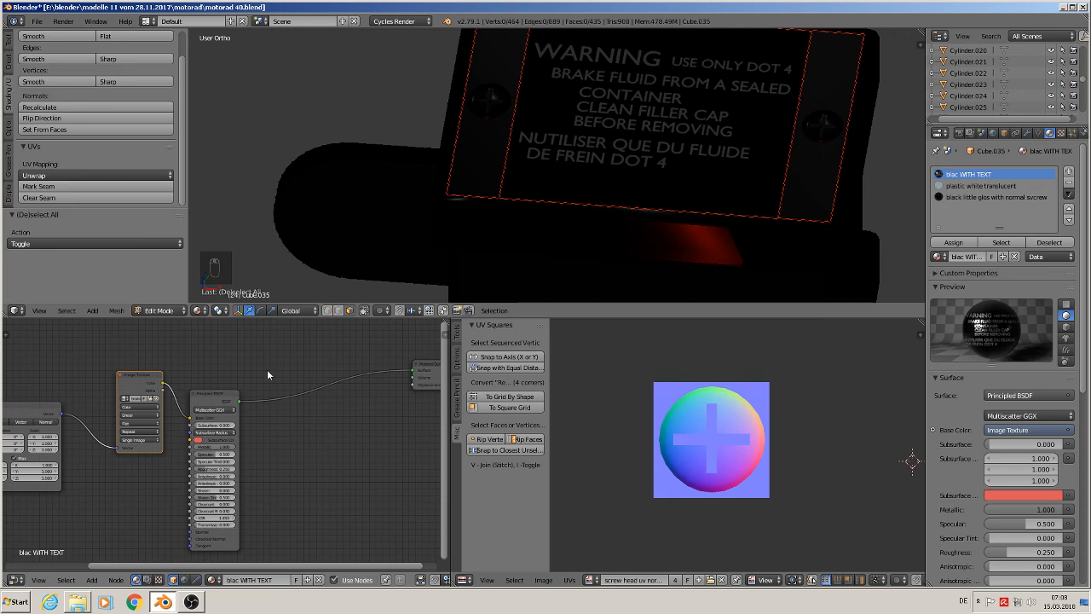
pyautogui.keyDown('ctrl'); pyautogui.moveTo(267, 369); pyautogui.dragTo(273, 385, button='right'); pyautogui.keyUp('ctrl')
pyautogui.keyDown('ctrl'); pyautogui.moveTo(294, 426); pyautogui.dragTo(294, 426, button='right'); pyautogui.keyUp('ctrl')
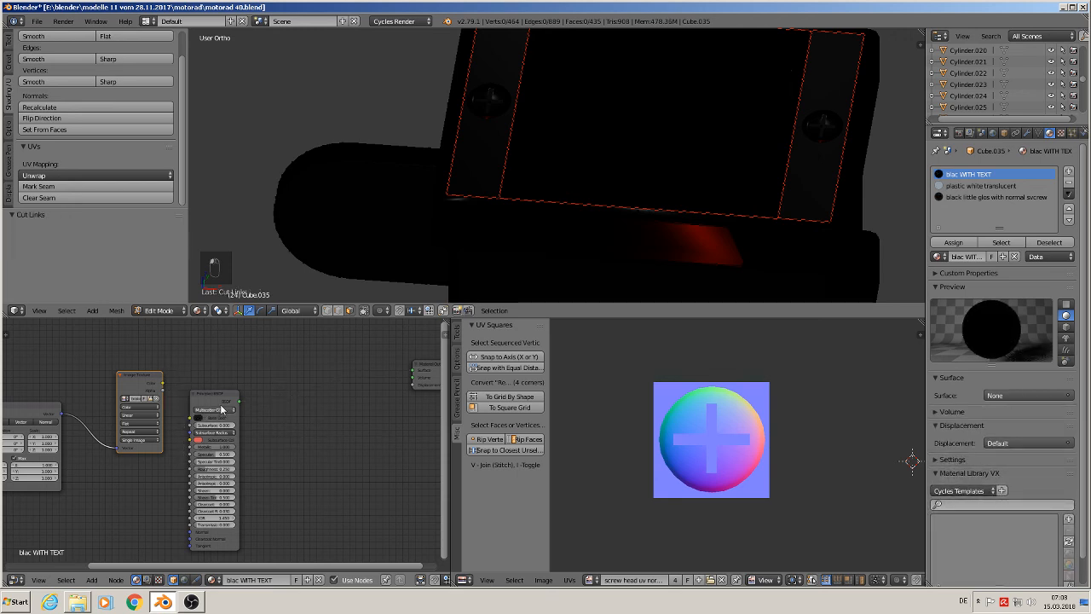
pyautogui.click(223, 401)
pyautogui.press('x')
# Add an Emission shader and connect it between the Image Texture's color and the Material Output's Surface.
pyautogui.click(92, 581)
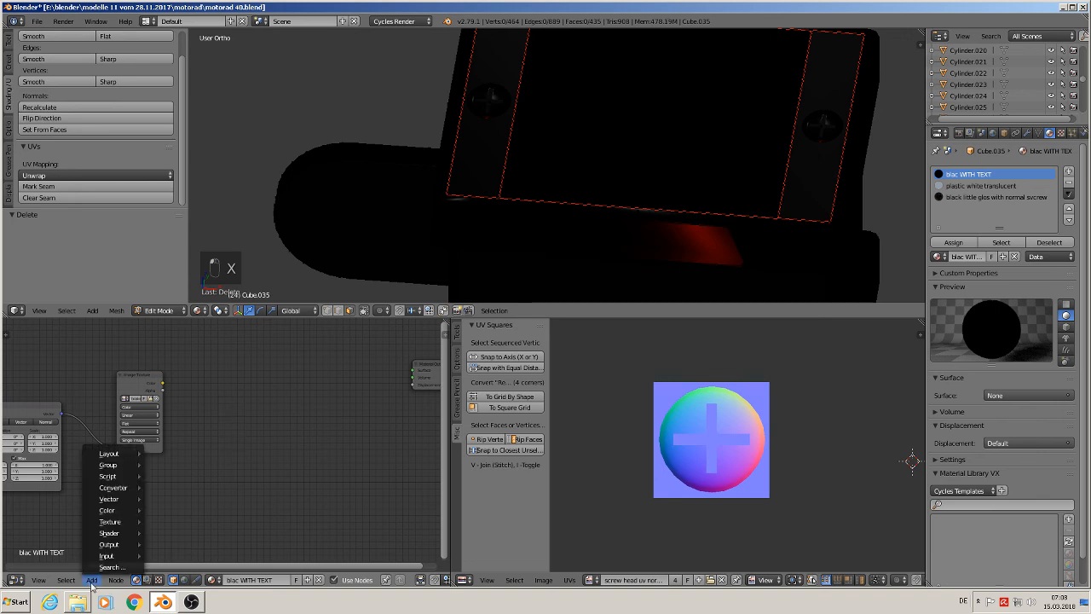
pyautogui.moveTo(125, 534)
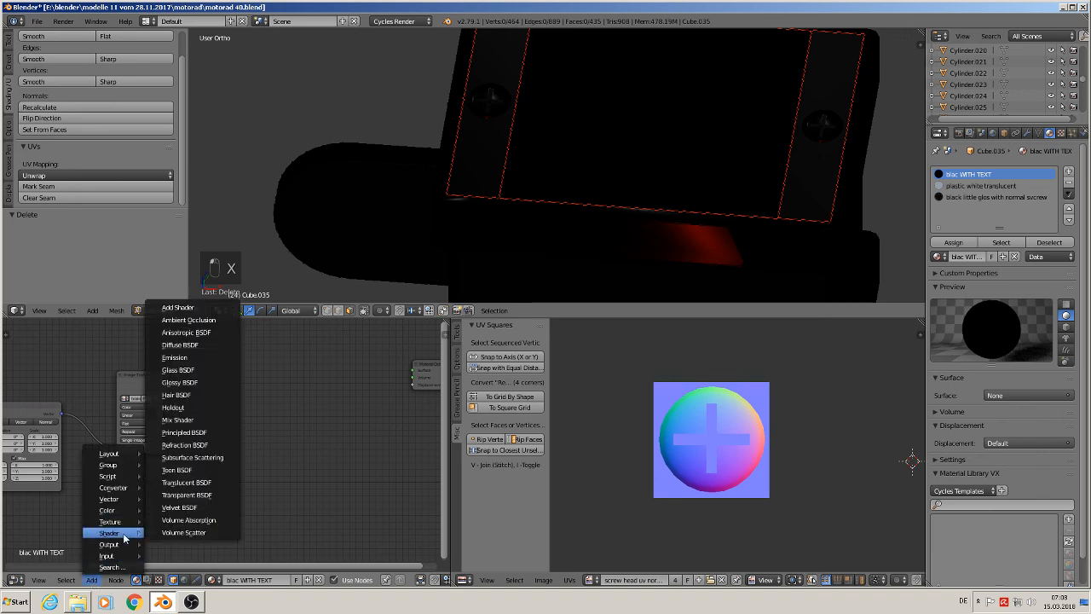
pyautogui.click(203, 357)
pyautogui.click(211, 389)
pyautogui.moveTo(160, 386); pyautogui.dragTo(414, 369)
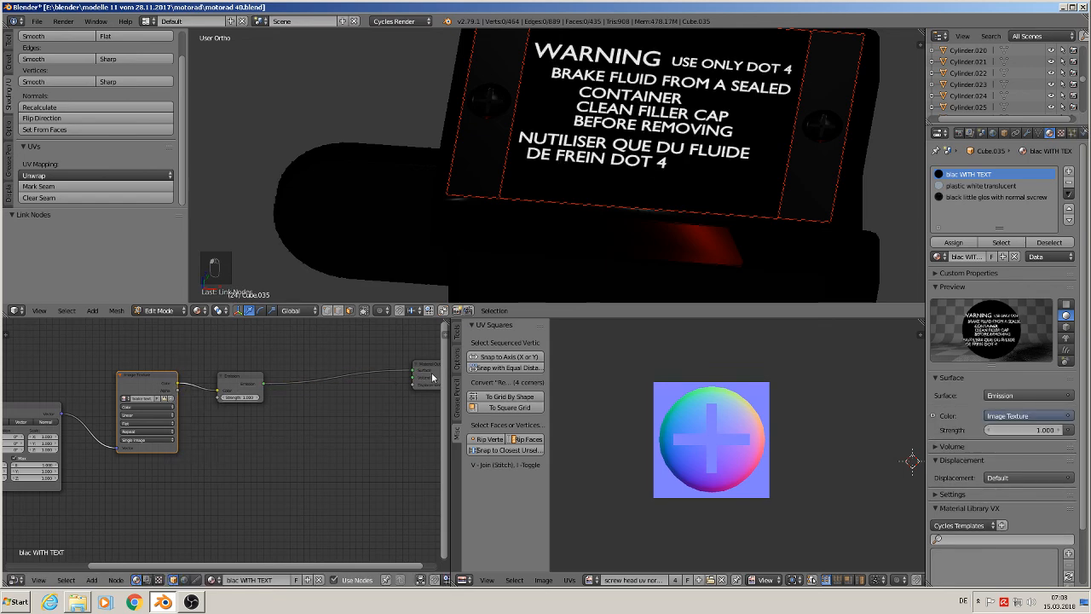
# Return to Object Mode and inspect the warning text on the lid and the front of the reservoir.
pyautogui.press('a')
pyautogui.press('a')
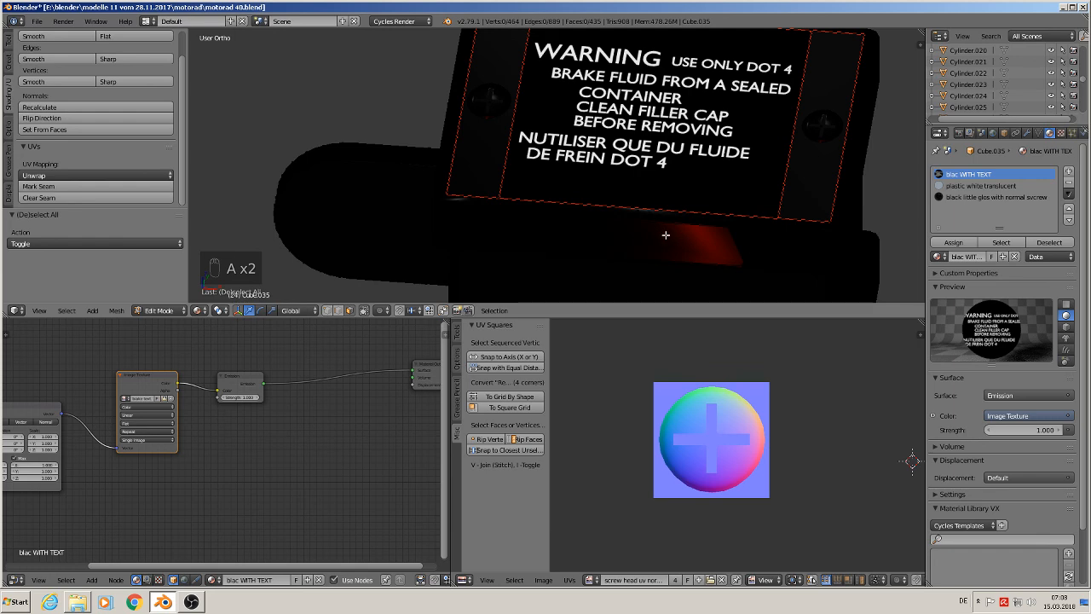
pyautogui.press('Tab')
pyautogui.scroll(-2, 669, 247)
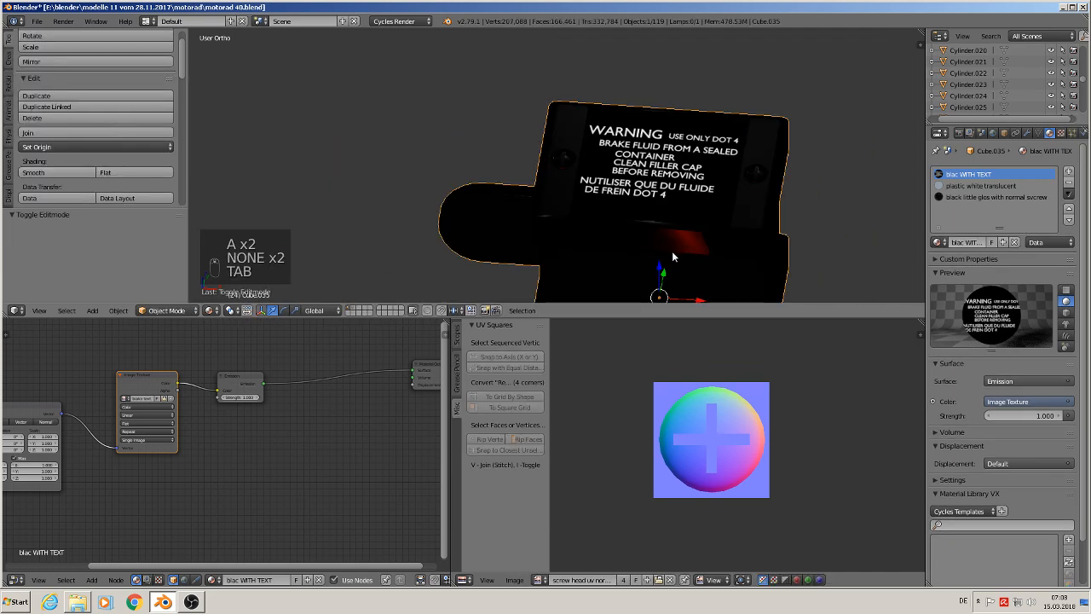
pyautogui.moveTo(672, 256); pyautogui.dragTo(669, 216, button='middle')
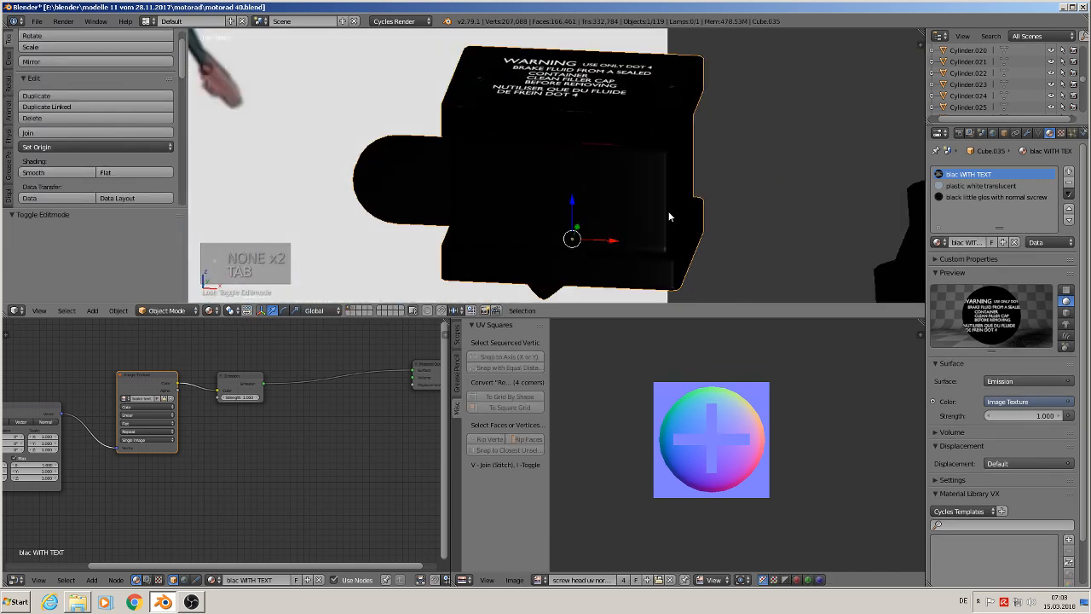
pyautogui.scroll(2, 677, 228)
pyautogui.scroll(-2, 675, 243)
pyautogui.press('Tab')
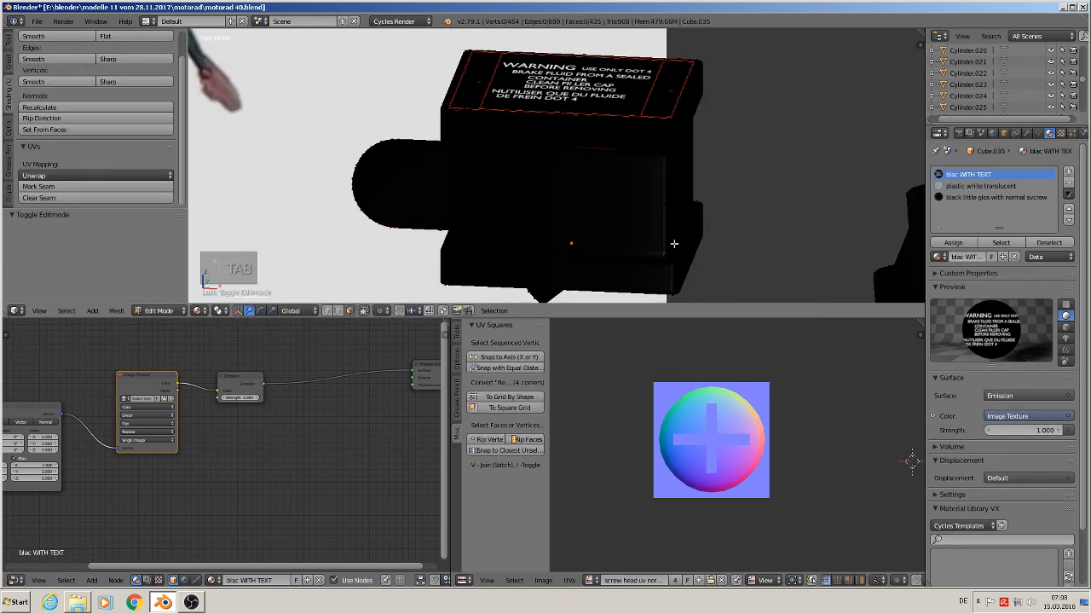
pyautogui.press('Tab')
pyautogui.rightClick(661, 214)
pyautogui.press('Tab')
pyautogui.press('Tab')
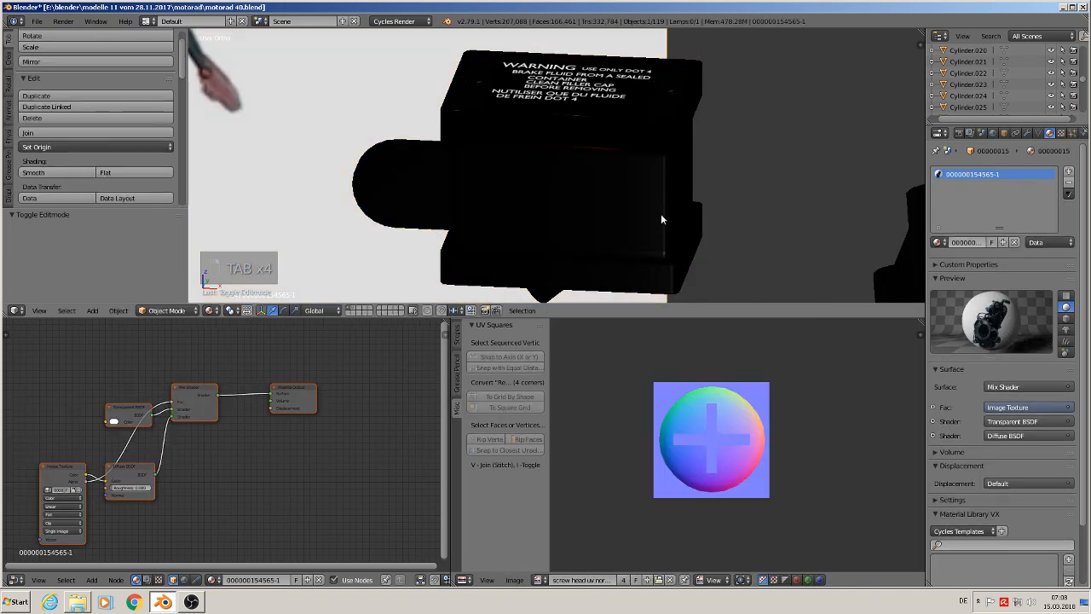
# Select the reservoir's linked middle body and lower rim in Edit Mode and assign "plastic white translucent" to them.
pyautogui.rightClick(675, 177)
pyautogui.press('Tab')
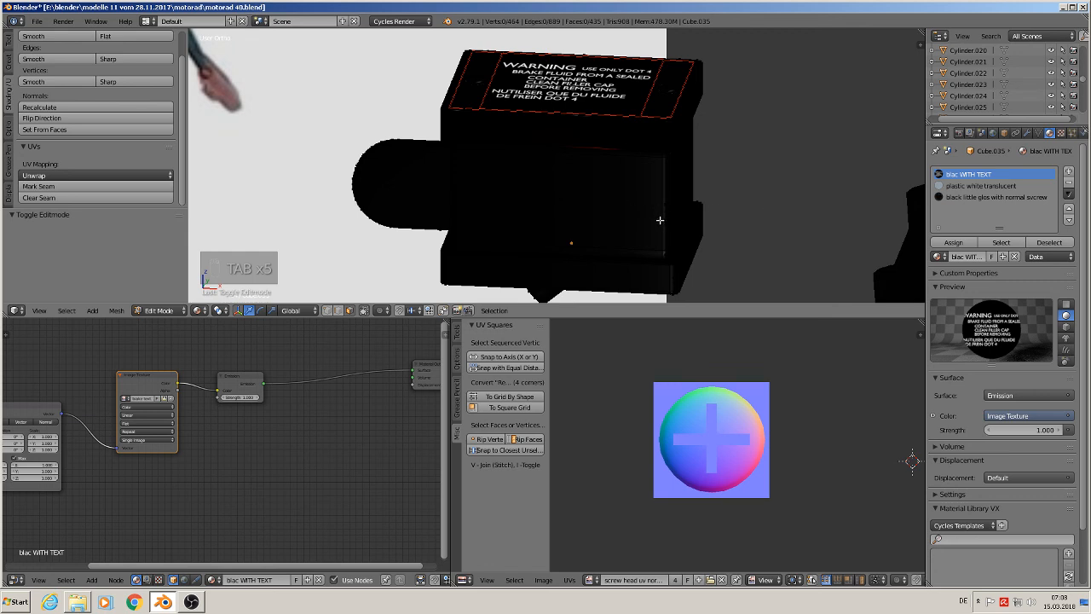
pyautogui.press('l')
pyautogui.press('l')
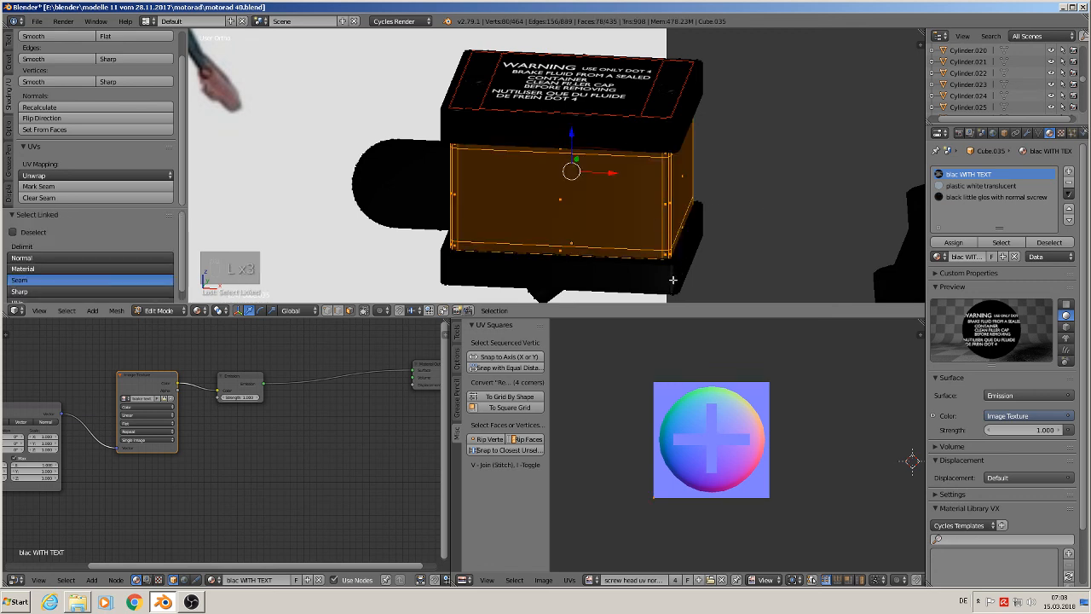
pyautogui.press('l')
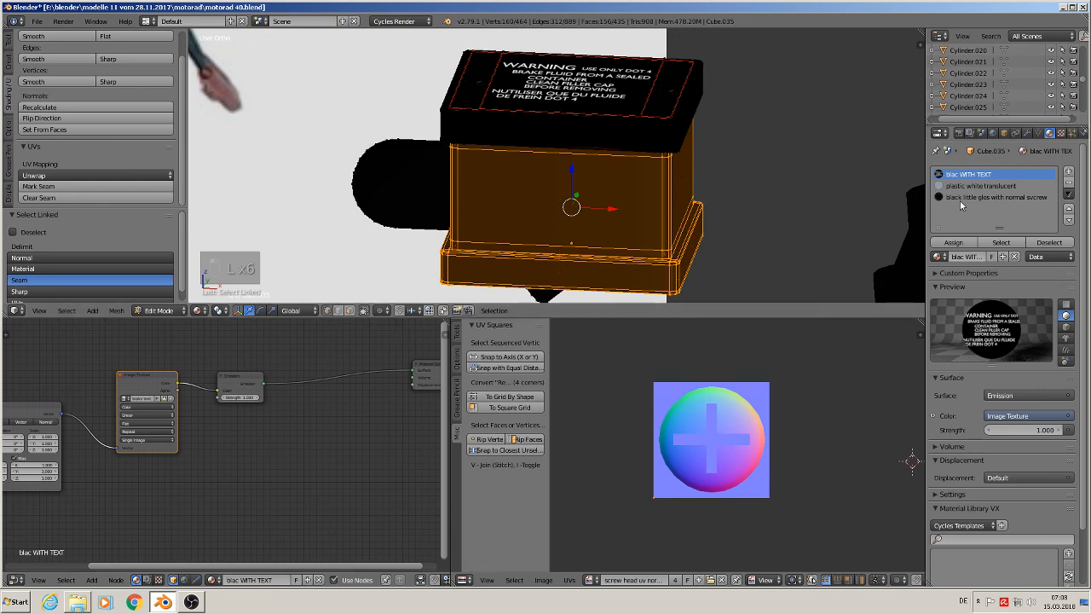
pyautogui.click(963, 185)
pyautogui.click(955, 243)
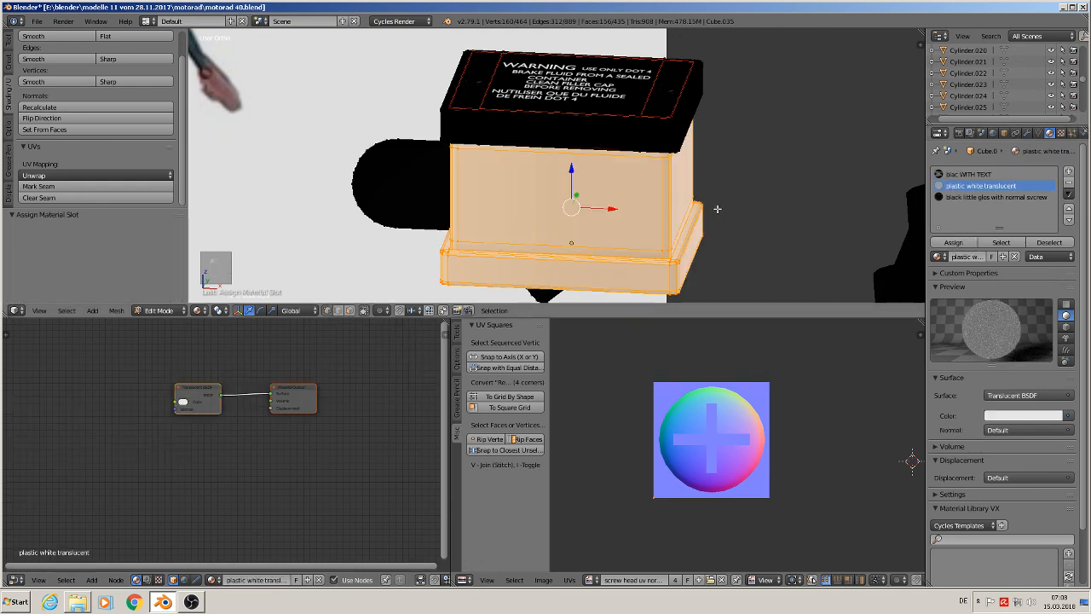
# Assign "plastic white translucent" to the linked rounded mounting tab on the reservoir's side and return to Object Mode.
pyautogui.press('Tab')
pyautogui.scroll(-3, 709, 236)
pyautogui.press('a')
pyautogui.press('a')
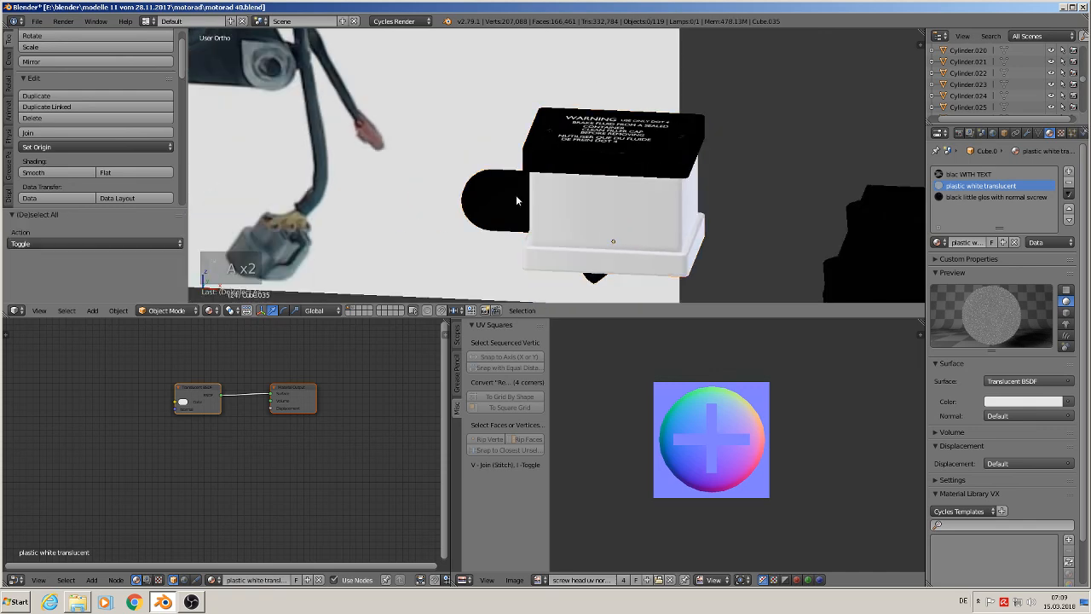
pyautogui.press('Tab')
pyautogui.press('a')
pyautogui.press('a')
pyautogui.press('l')
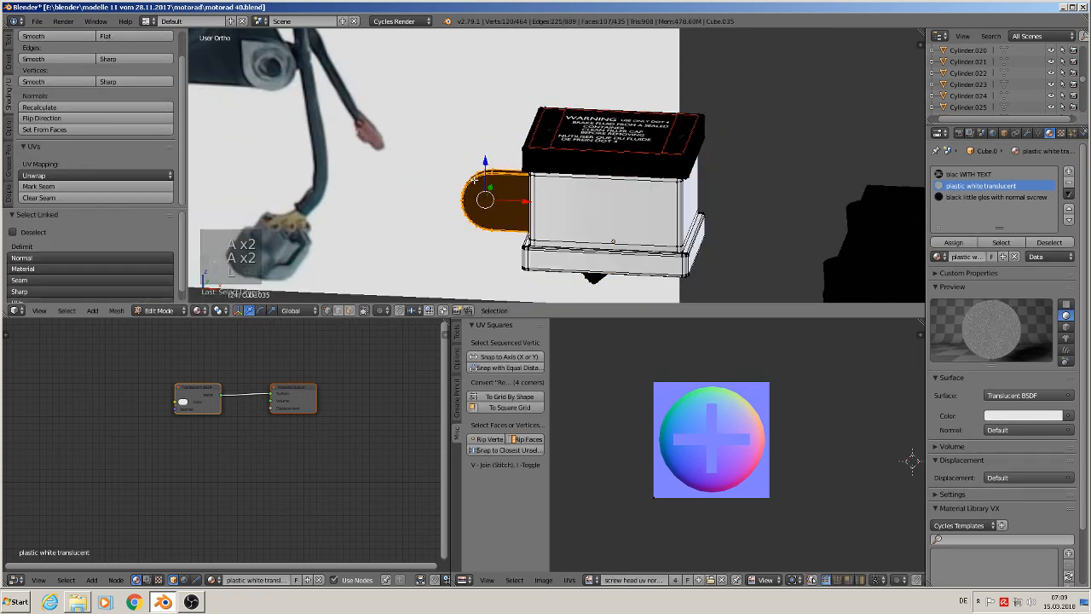
pyautogui.click(952, 244)
pyautogui.press('Tab')
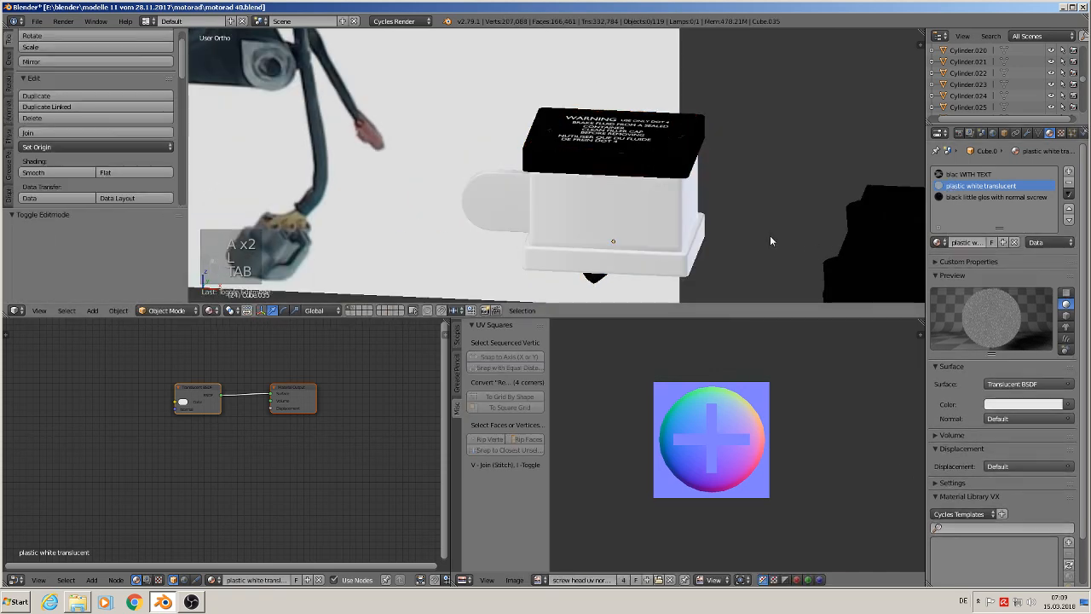
# Select the linked slanted outlet under the reservoir in Edit Mode and assign "plastic white translucent" to it.
pyautogui.scroll(-4, 767, 235)
pyautogui.press('a')
pyautogui.press('a')
pyautogui.moveTo(779, 240); pyautogui.dragTo(747, 273, button='middle')
pyautogui.scroll(-3, 545, 209)
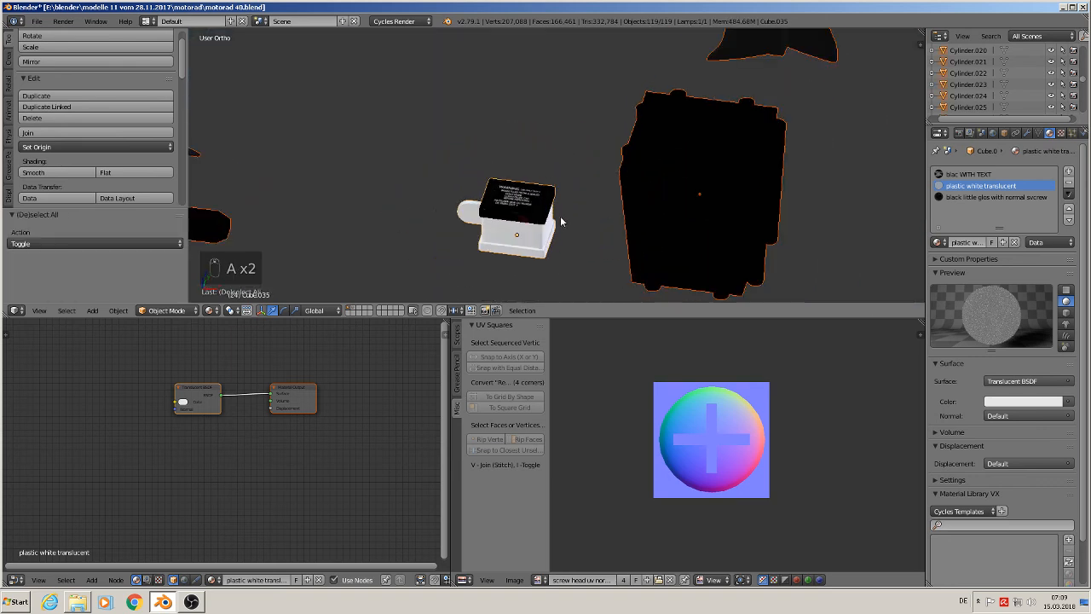
pyautogui.press('KP_1')
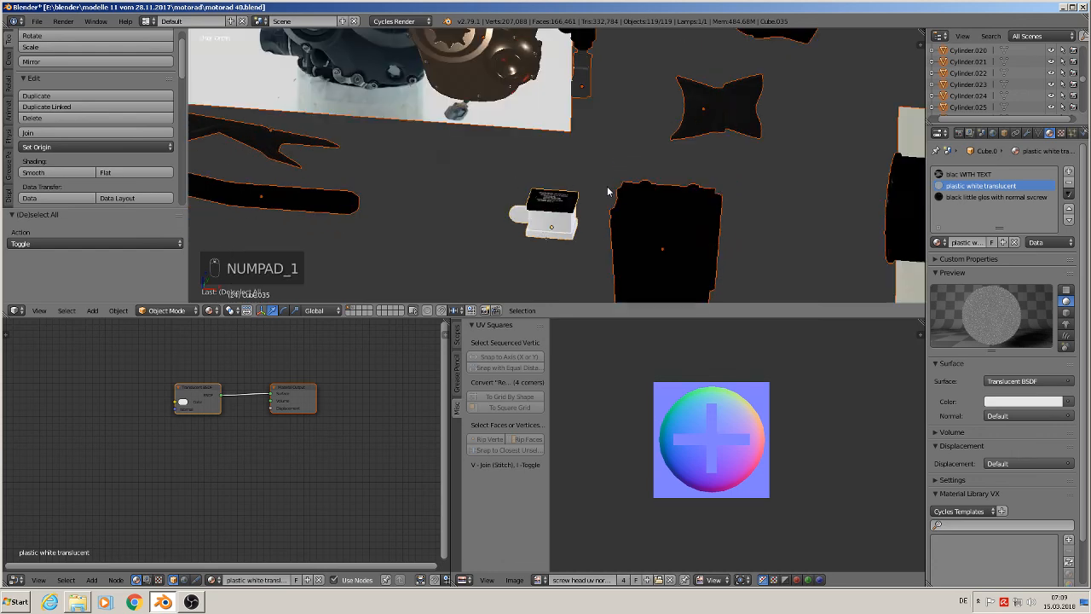
pyautogui.press('a')
pyautogui.moveTo(596, 182)
pyautogui.mouseDown(button='middle')
pyautogui.moveTo(589, 213)
pyautogui.moveTo(603, 171)
pyautogui.mouseUp(button='middle')
pyautogui.scroll(2, 607, 183)
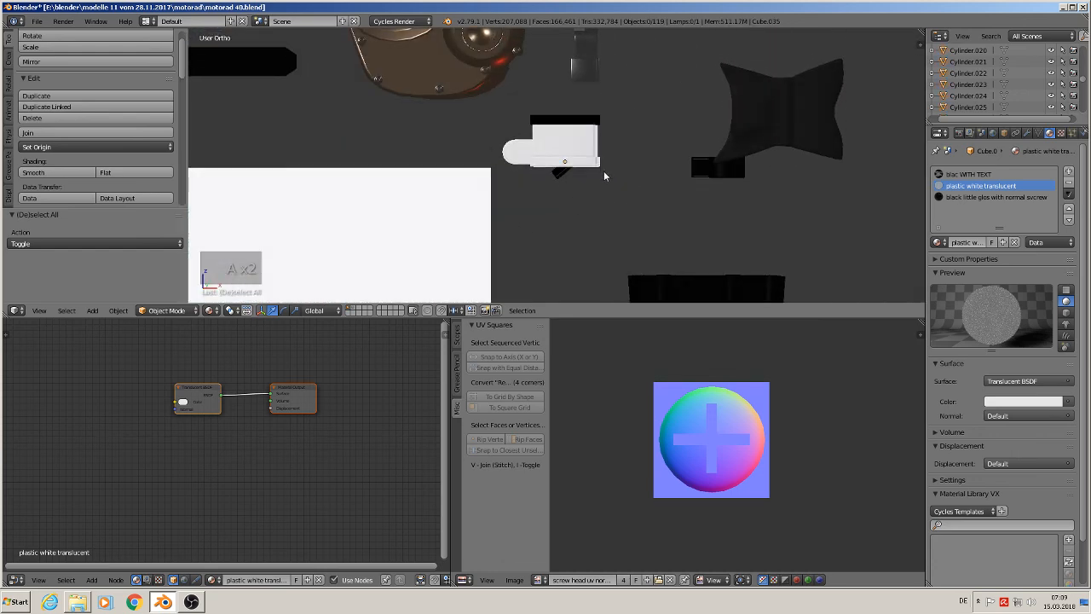
pyautogui.scroll(5, 604, 170)
pyautogui.press('Tab')
pyautogui.press('a')
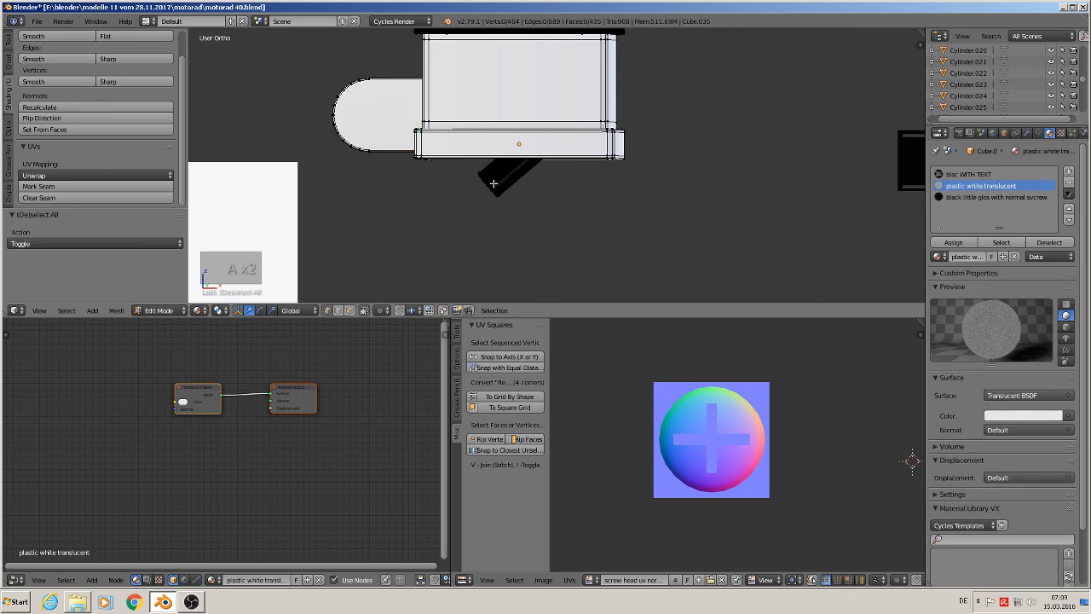
pyautogui.press('l')
pyautogui.click(949, 242)
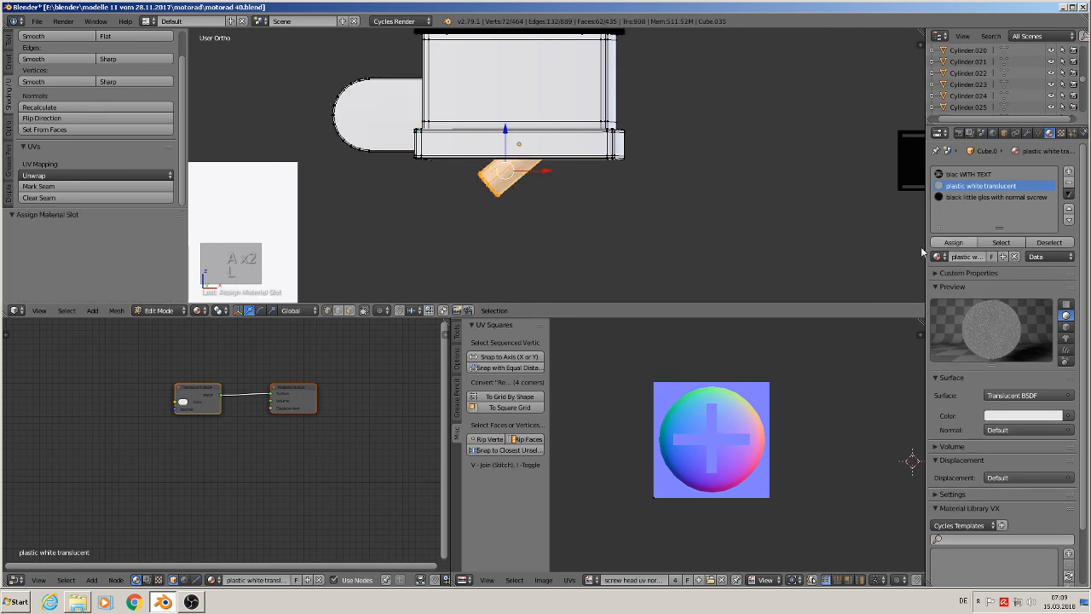
# Deselect the reservoir's geometry, return to Object Mode and save the current file.
pyautogui.press('a')
pyautogui.press('Tab')
pyautogui.scroll(-5, 663, 195)
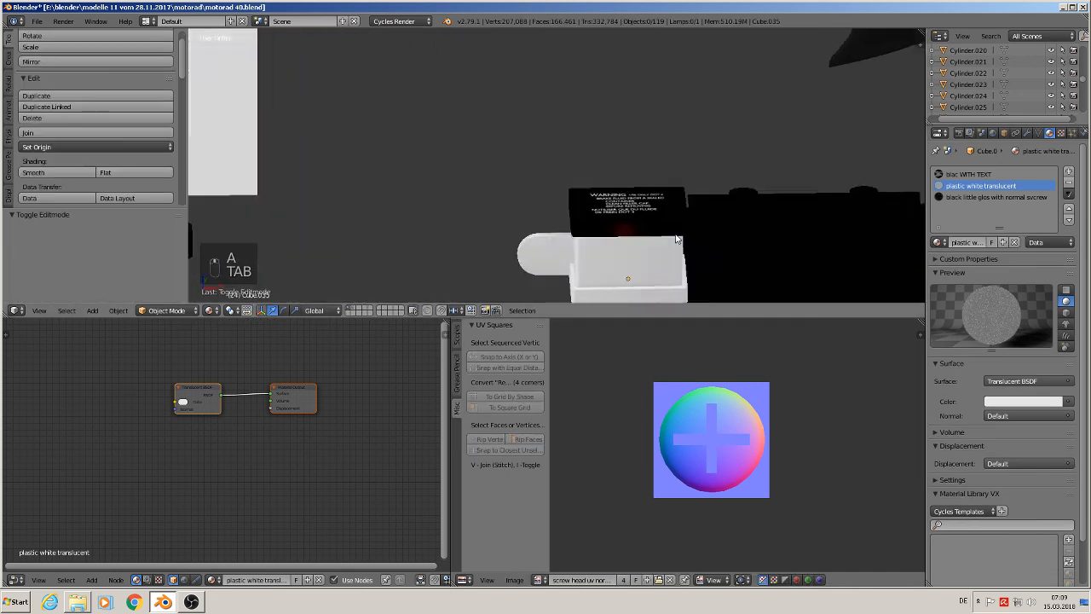
pyautogui.click(36, 21)
pyautogui.click(53, 109)
# Replace the material of the small stepped cylindrical part beside the "Blender" brake caliper with "chrome.001".
pyautogui.scroll(-3, 560, 220)
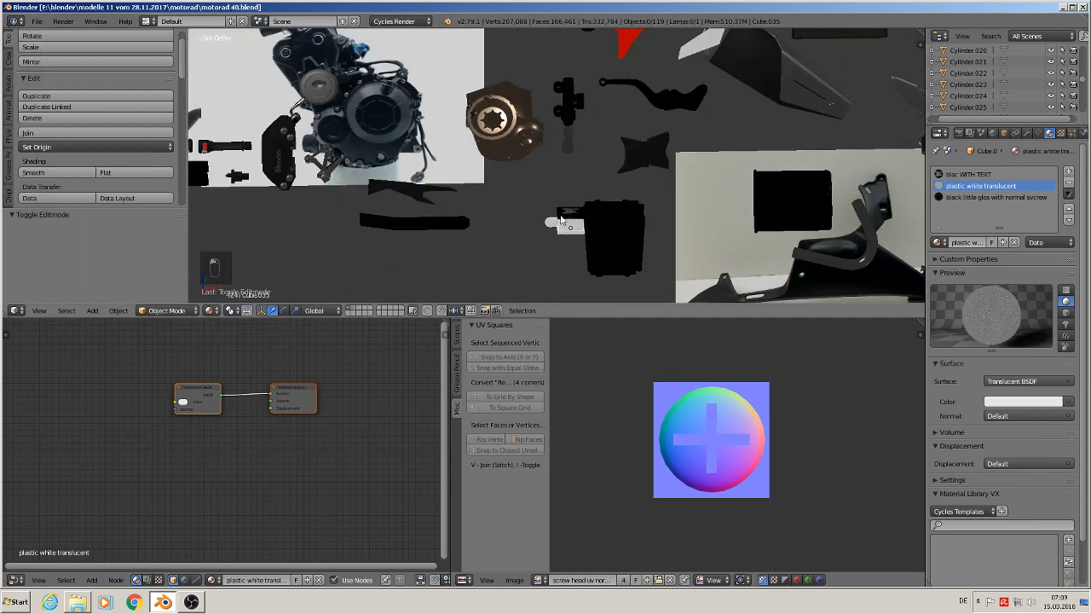
pyautogui.keyDown('shift'); pyautogui.moveTo(577, 198); pyautogui.dragTo(497, 239, button='middle'); pyautogui.keyUp('shift')
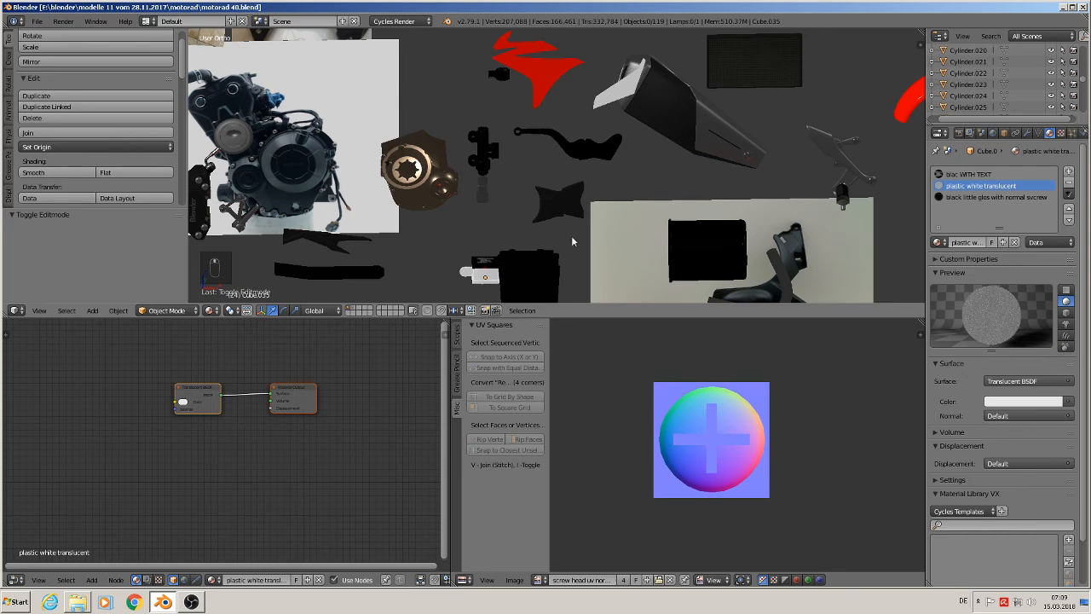
pyautogui.moveTo(572, 242); pyautogui.dragTo(748, 198, button='middle')
pyautogui.scroll(-2, 583, 233)
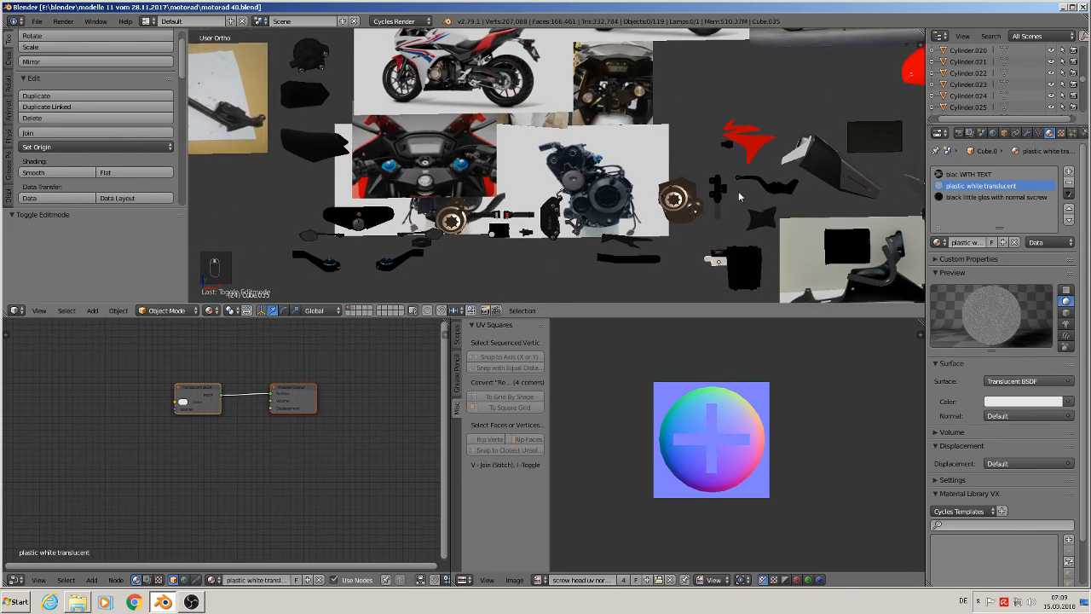
pyautogui.scroll(6, 555, 272)
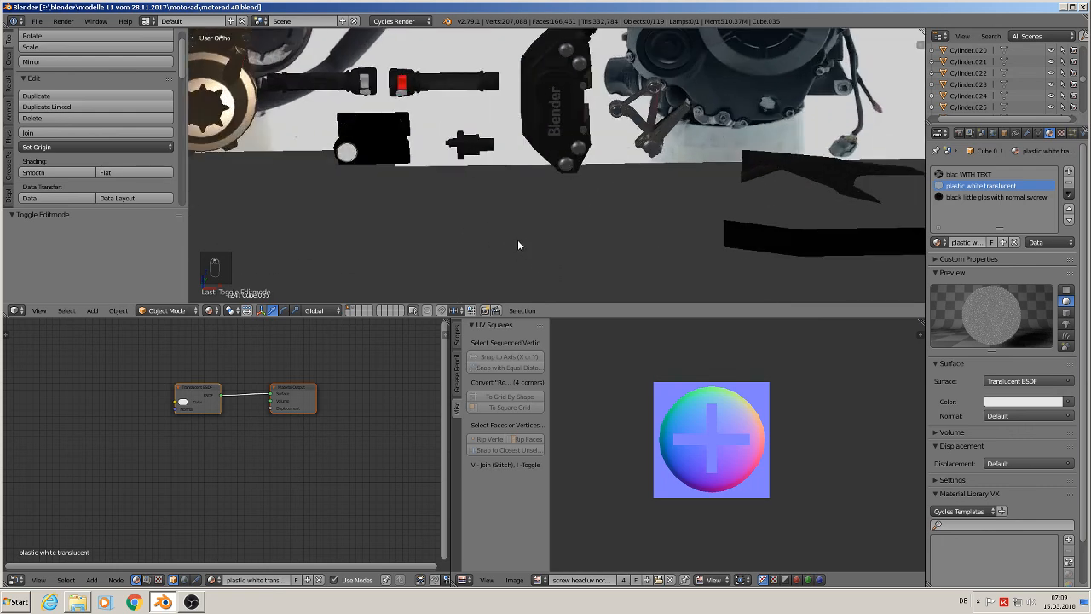
pyautogui.keyDown('shift'); pyautogui.moveTo(467, 173); pyautogui.dragTo(569, 215, button='middle'); pyautogui.keyUp('shift')
pyautogui.rightClick(520, 124)
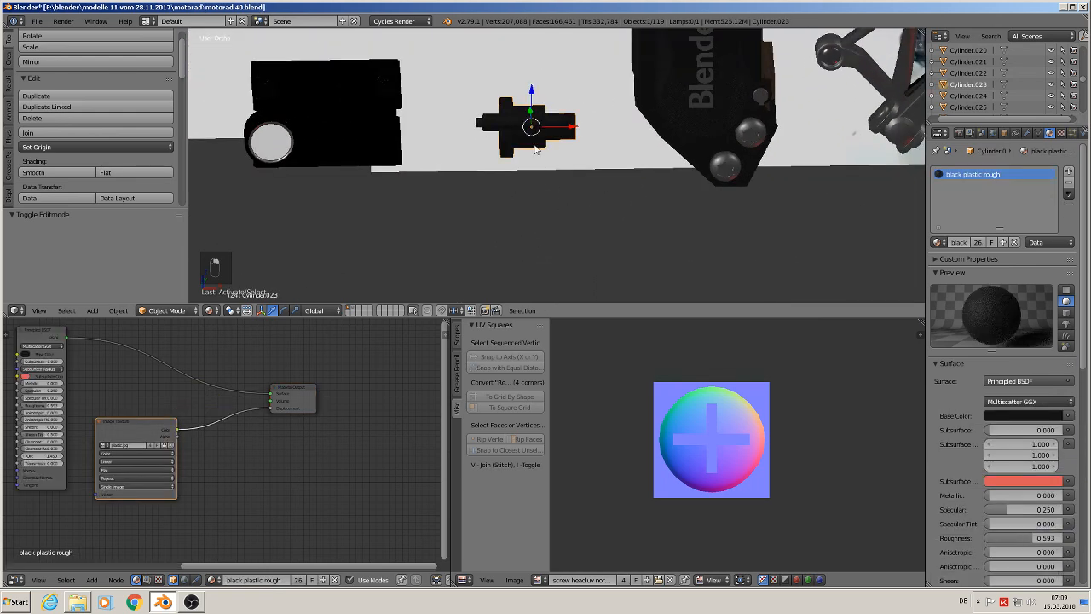
pyautogui.moveTo(520, 123); pyautogui.dragTo(492, 173, button='middle')
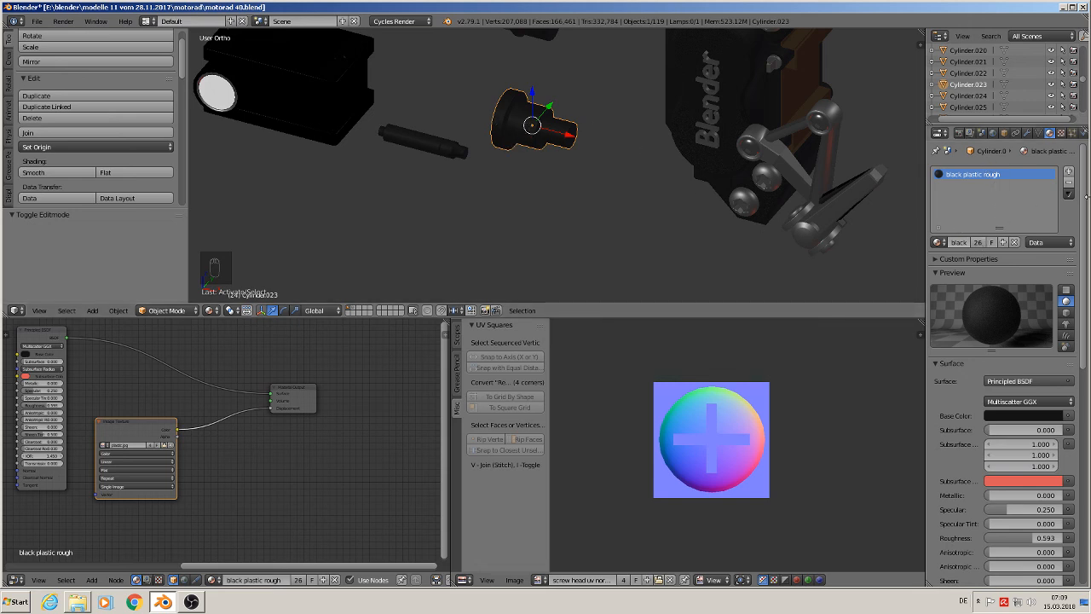
pyautogui.click(939, 242)
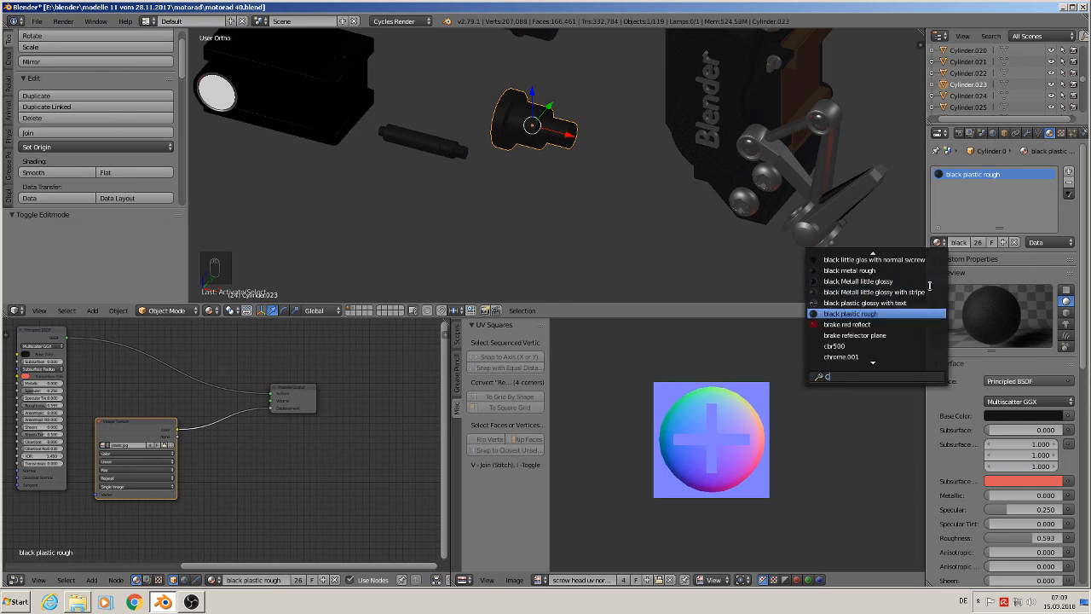
pyautogui.write('CHRO')
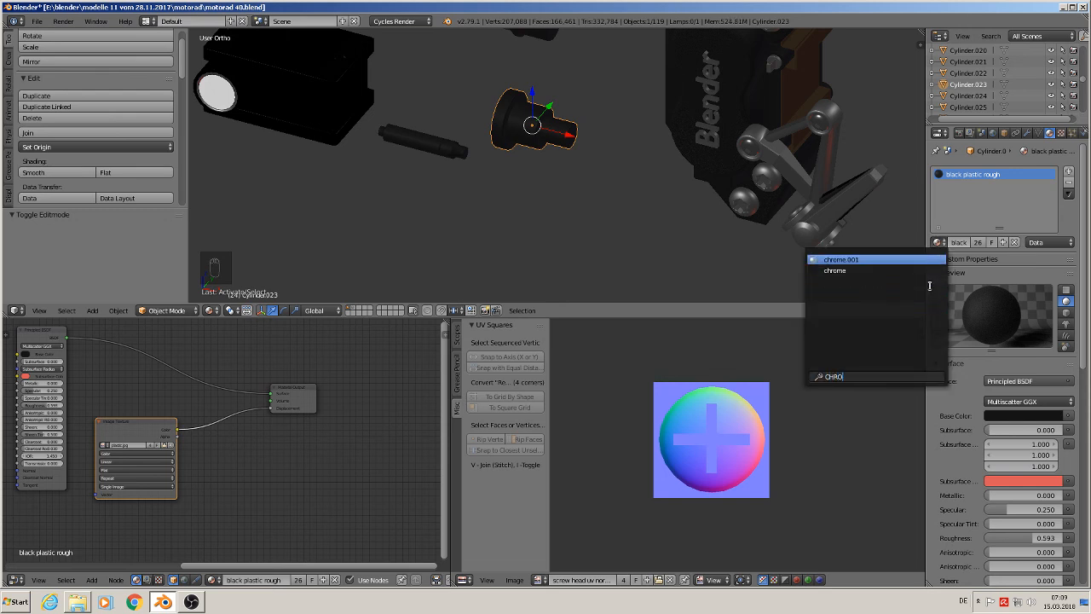
pyautogui.click(853, 260)
# Examine the motorcycle reference photos, including the handlebar and tank close-up, and return to the front overview of all parts.
pyautogui.scroll(-6, 657, 218)
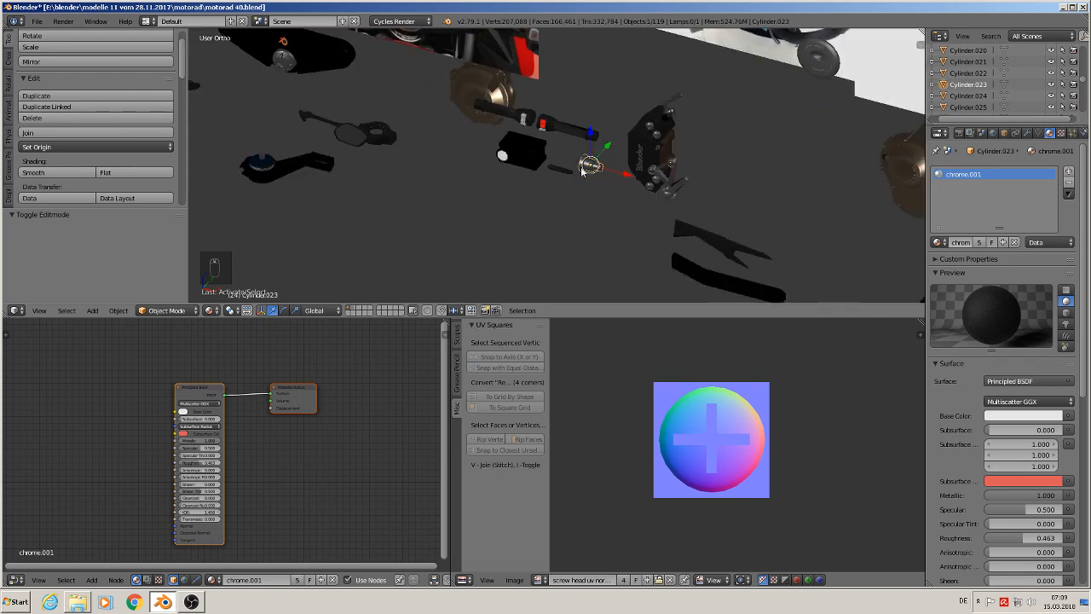
pyautogui.keyDown('shift'); pyautogui.moveTo(495, 120); pyautogui.dragTo(601, 239, button='middle'); pyautogui.keyUp('shift')
pyautogui.scroll(2, 613, 200)
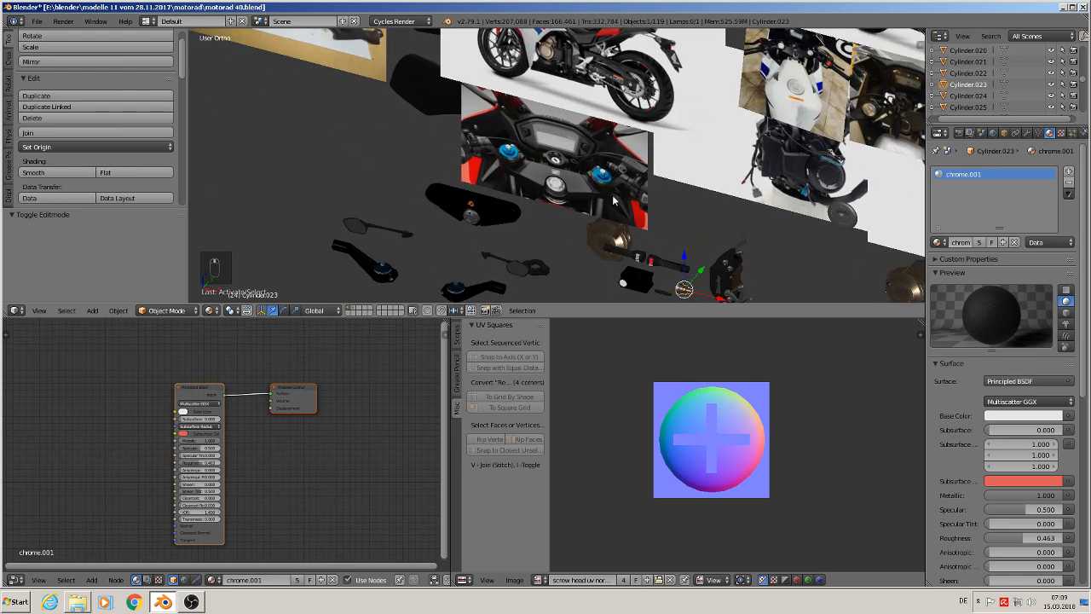
pyautogui.keyDown('shift'); pyautogui.moveTo(765, 217); pyautogui.dragTo(761, 345, button='middle'); pyautogui.keyUp('shift')
pyautogui.scroll(3, 852, 169)
pyautogui.scroll(2, 774, 128)
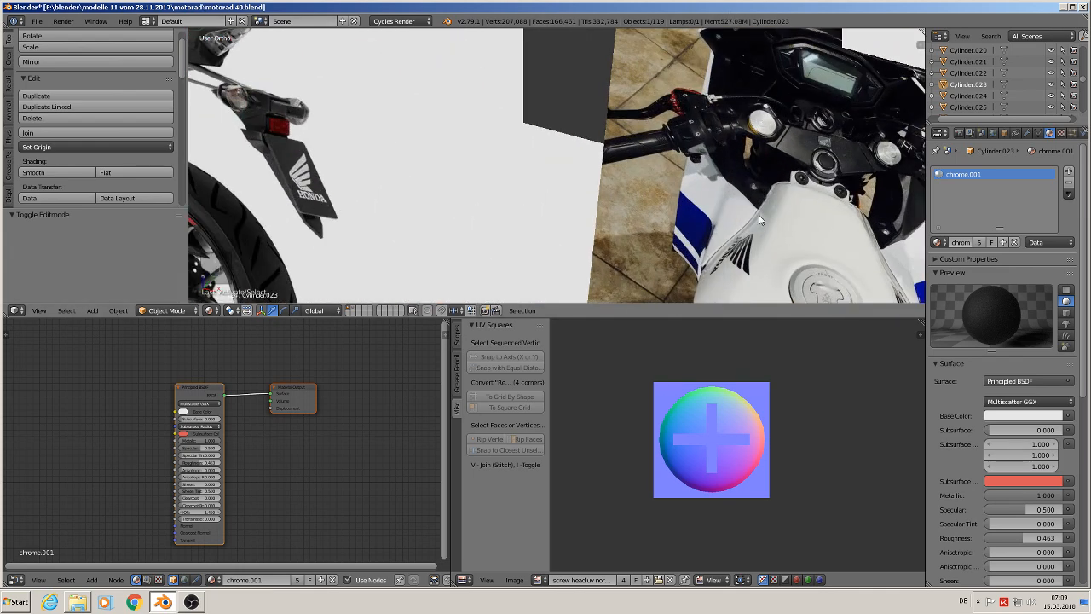
pyautogui.scroll(-4, 720, 160)
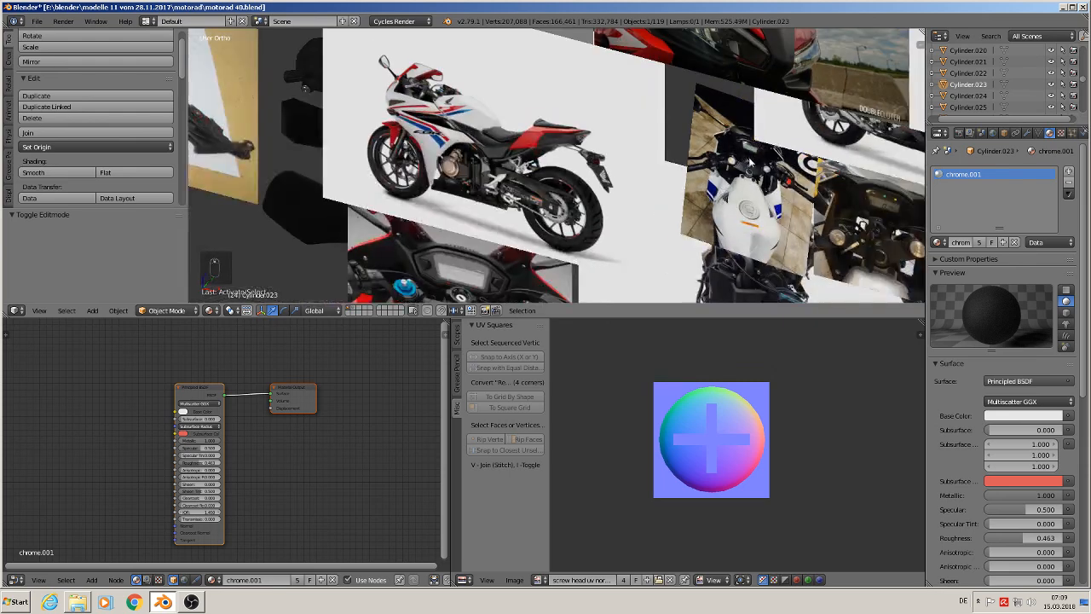
pyautogui.press('KP_1')
pyautogui.scroll(-2, 731, 168)
pyautogui.scroll(-1, 731, 168)
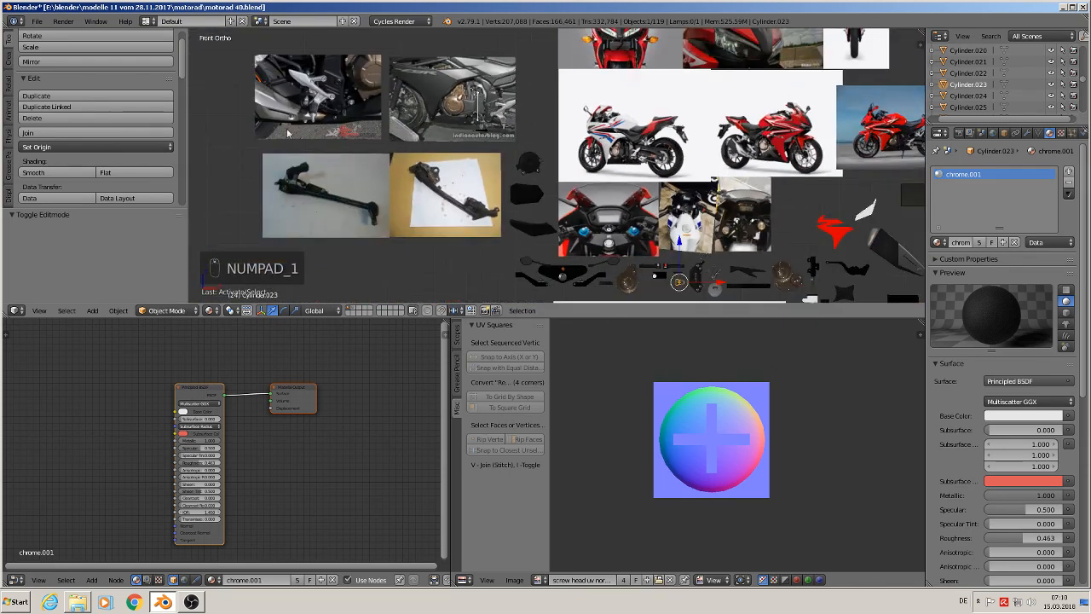
# Save the project as a new version named "motorad 41.blend" and enlarge the 3D viewport over the editors below it.
pyautogui.click(37, 21)
pyautogui.click(56, 119)
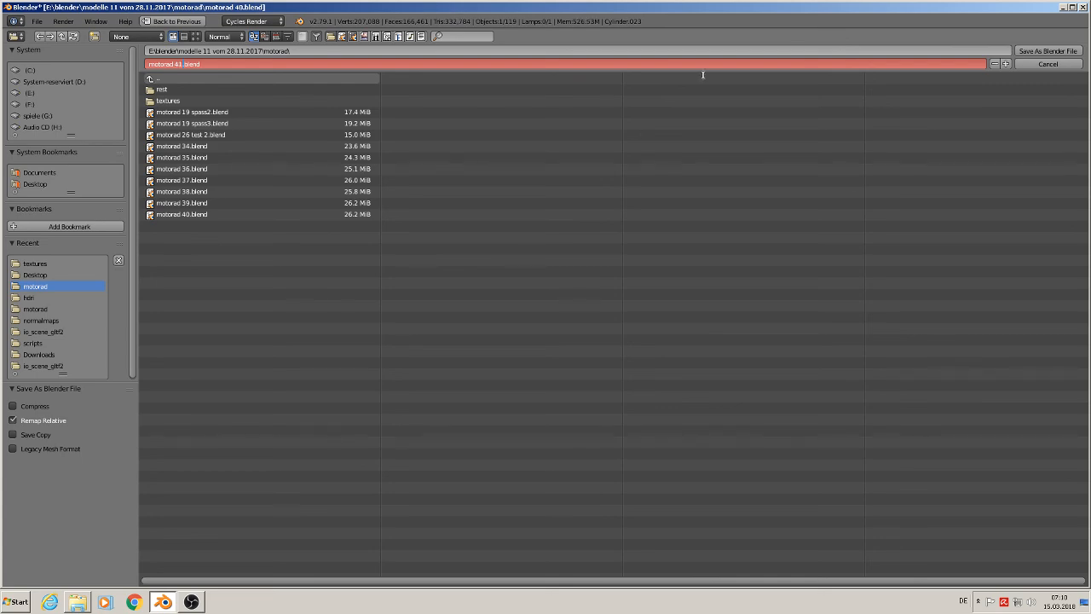
pyautogui.click(1048, 51)
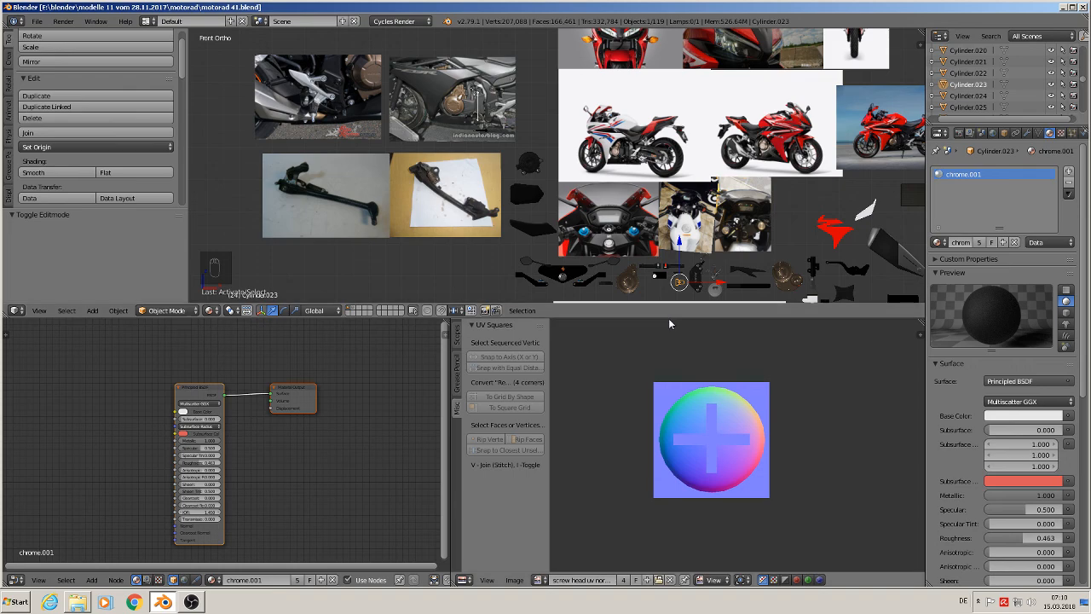
pyautogui.moveTo(668, 318); pyautogui.dragTo(196, 524)
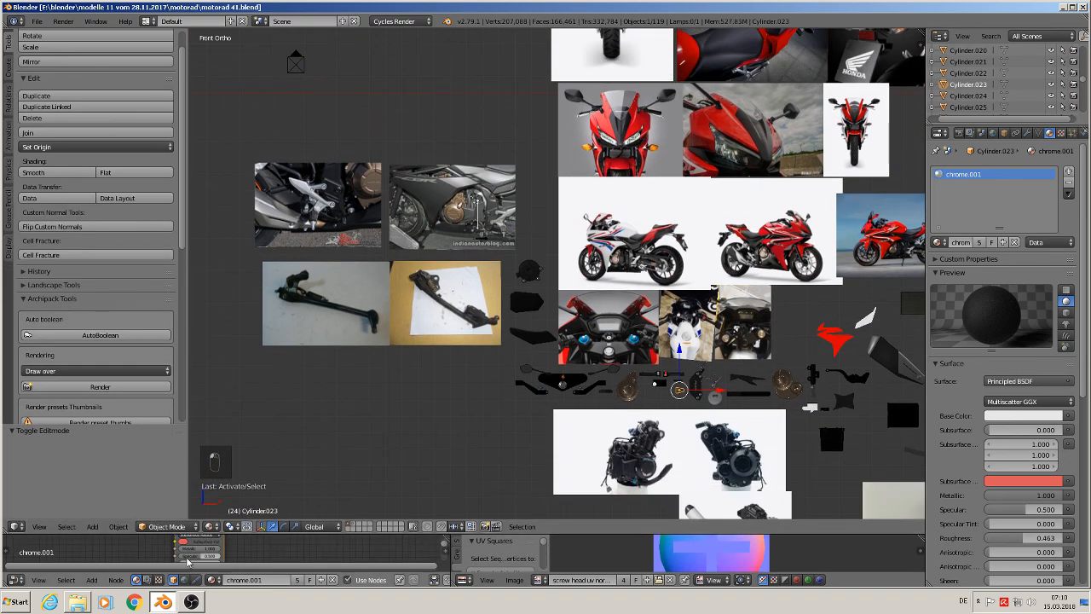